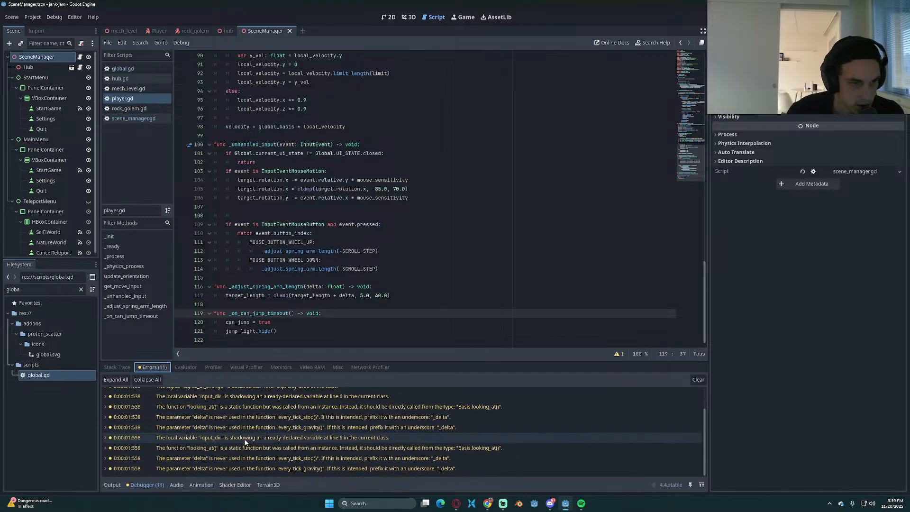
Step: Show the debugger's stack trace in place of the error list and save the player script
left_click(118, 367)
left_click(497, 219)
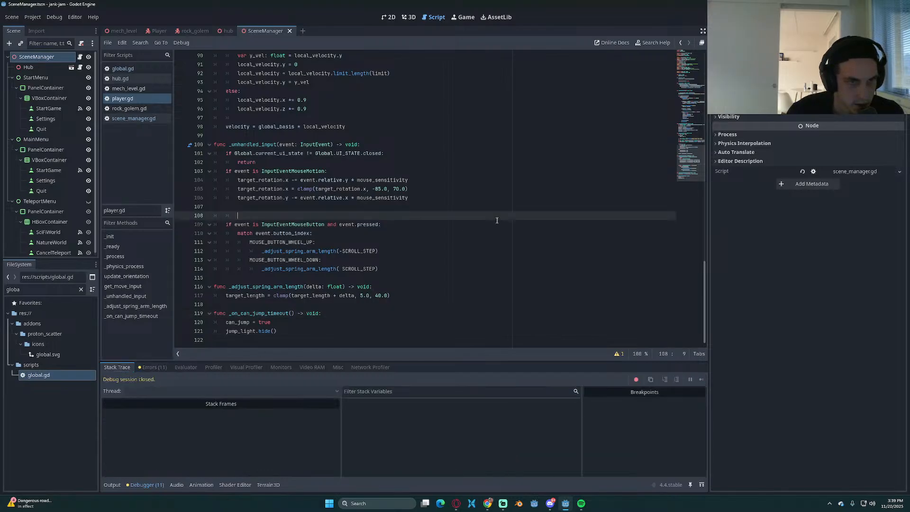
key("ctrl+s")
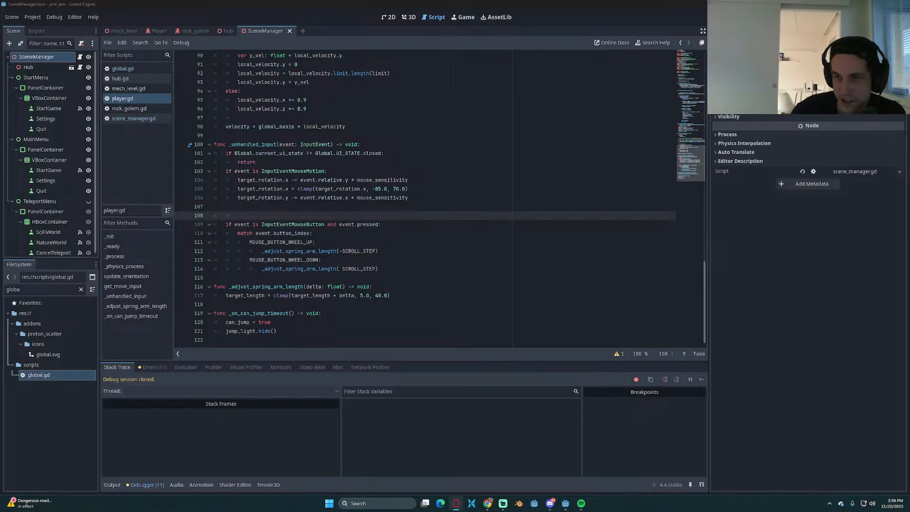
left_click(441, 225)
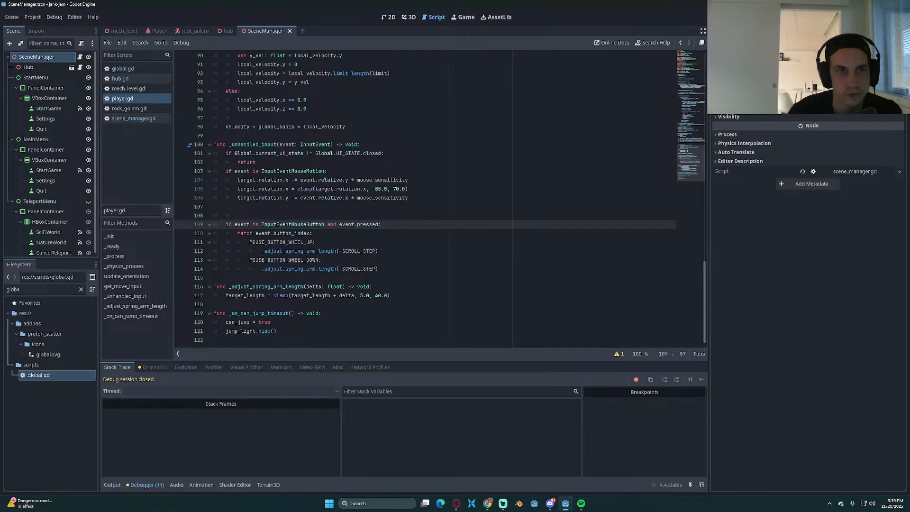
Step: Run the project, start a game, and steer the glowing player across the planet into the light beam
key("F5")
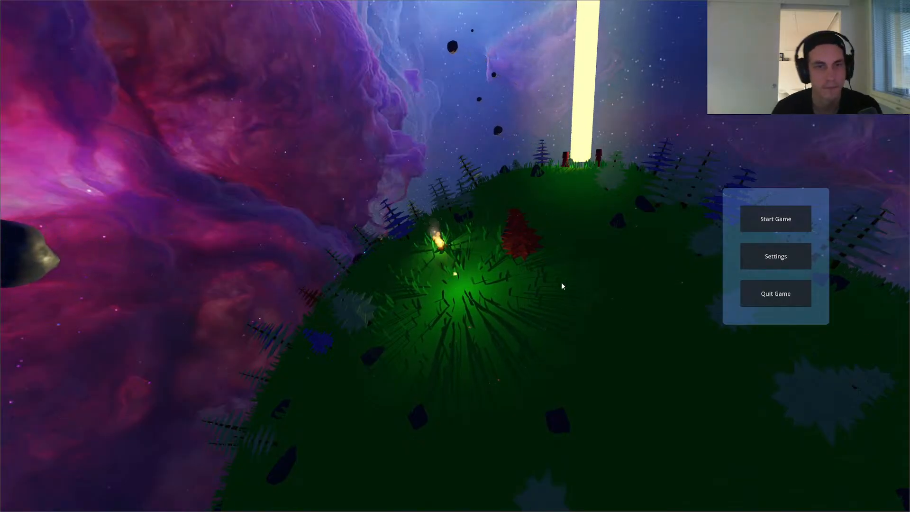
left_click(781, 222)
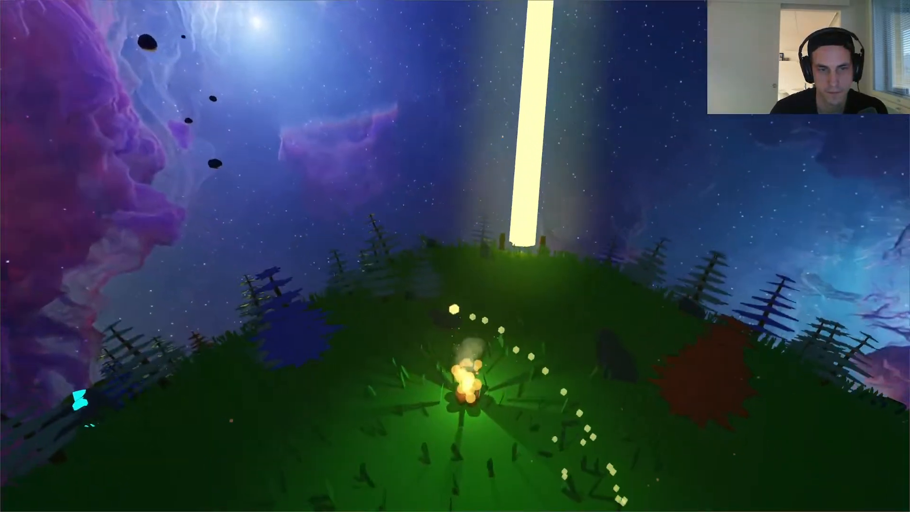
key("d")
key("s")
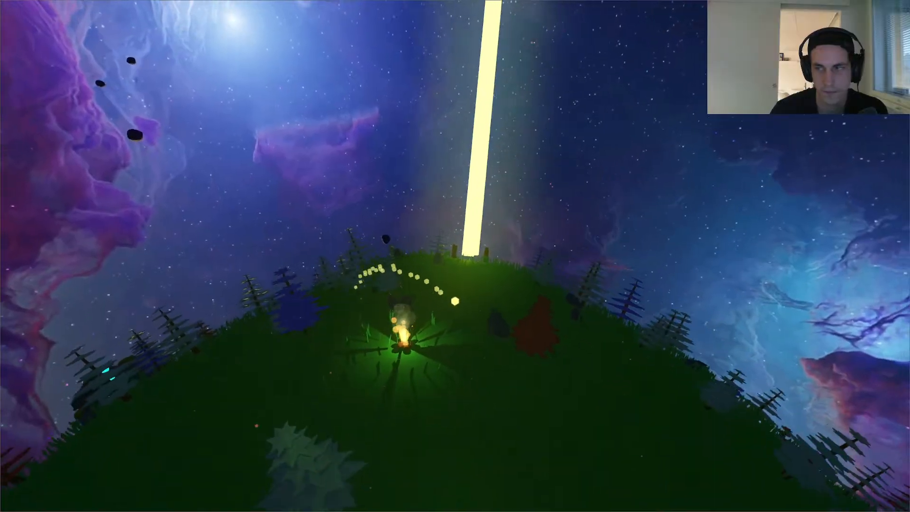
key("w")
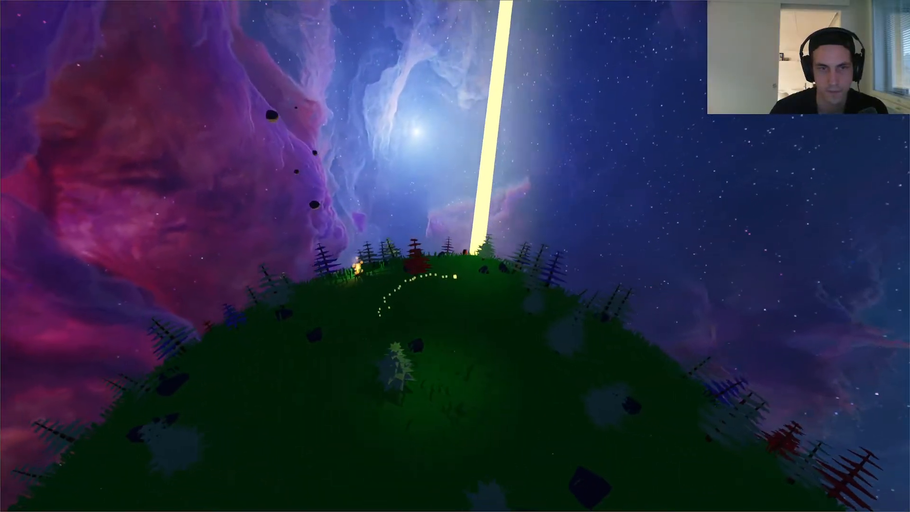
key("s")
key("w")
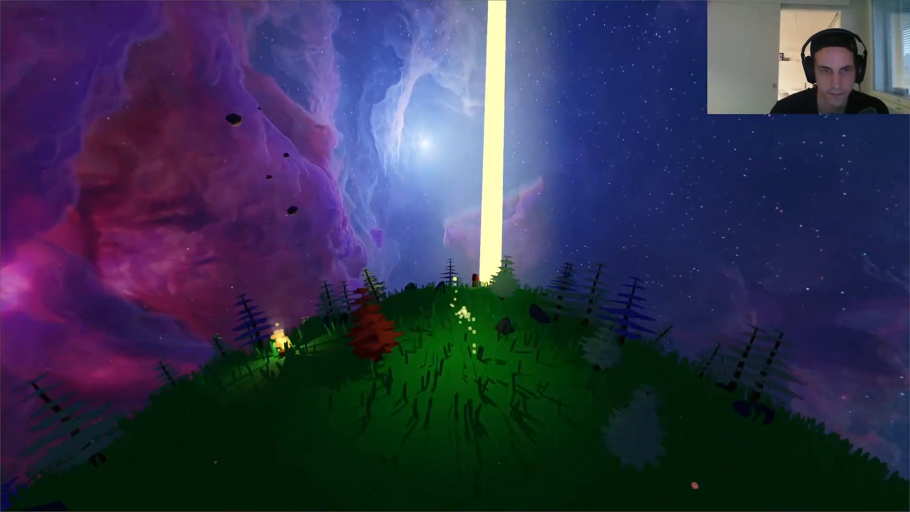
key("w")
key("a")
key("d")
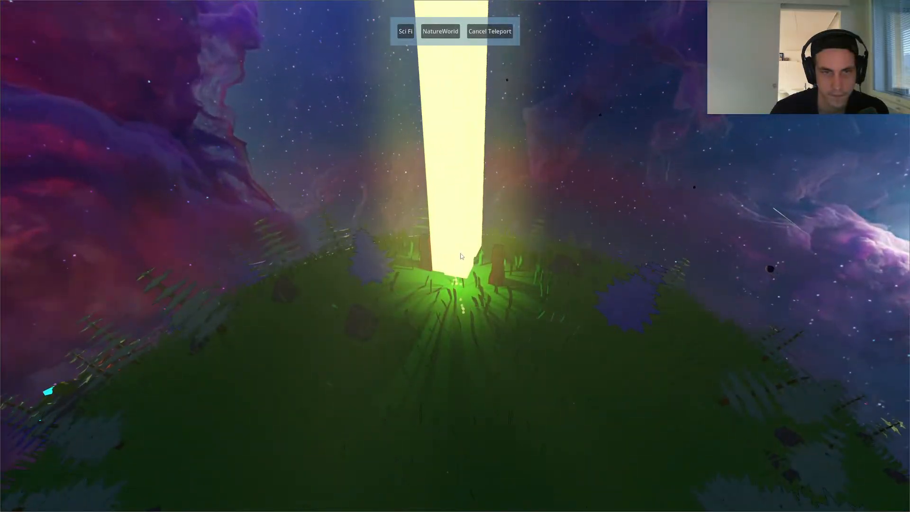
Step: Teleport to the Sci Fi world, move around in it briefly, and stop the running project
left_click(406, 31)
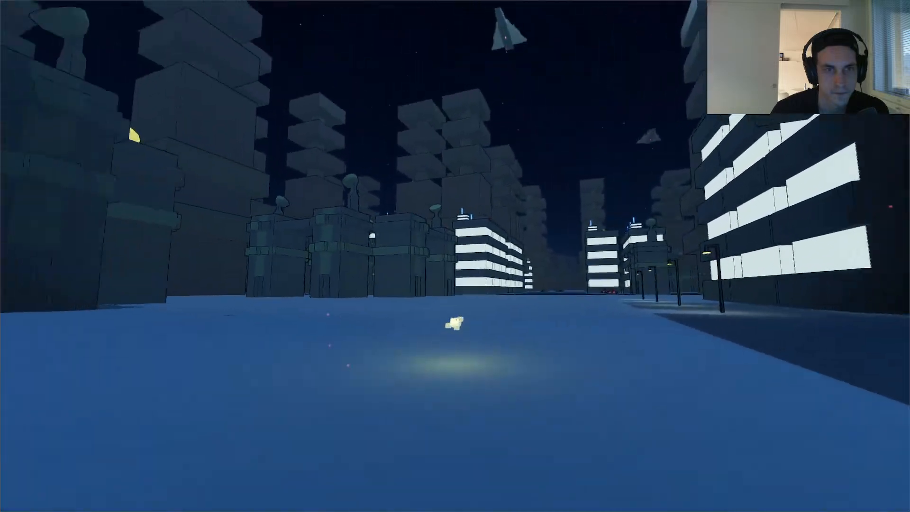
key("d")
key("a")
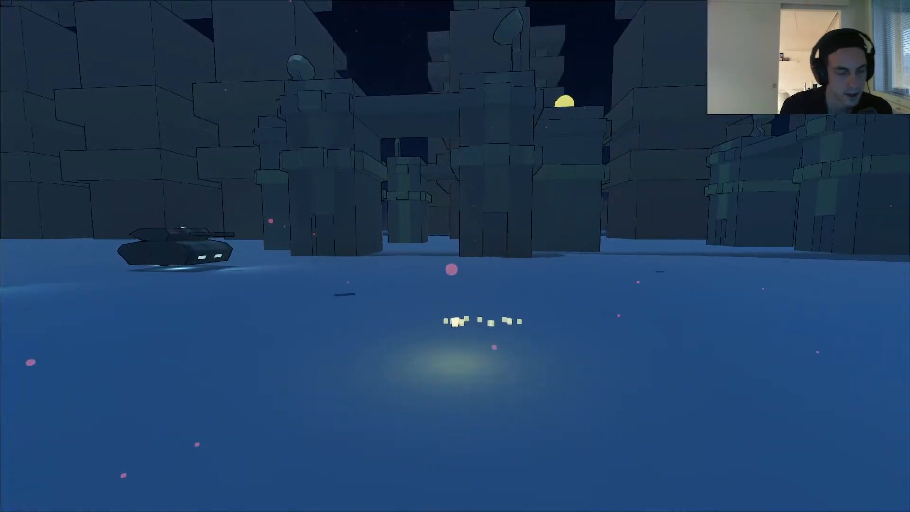
key("F8")
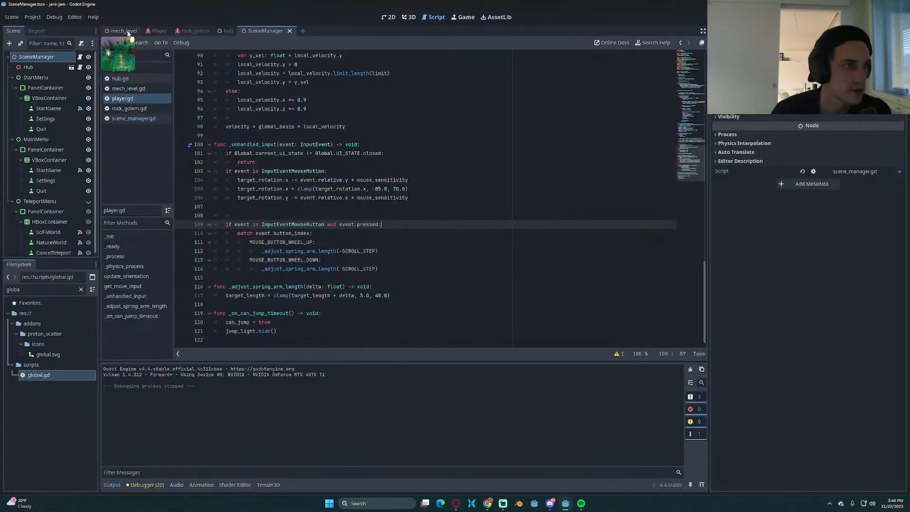
Step: Make the TeleportMenu node visible in the SceneManager scene's 2D layout and save the scene
left_click(402, 19)
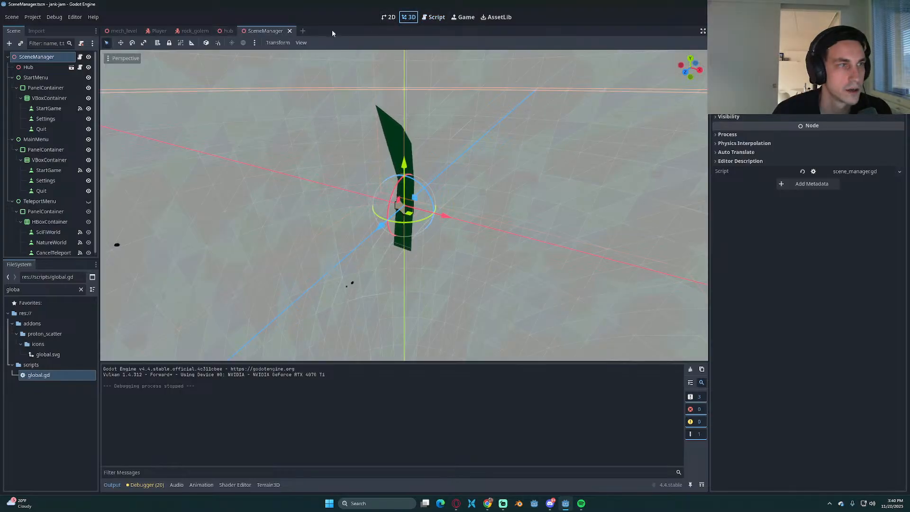
left_click(43, 58)
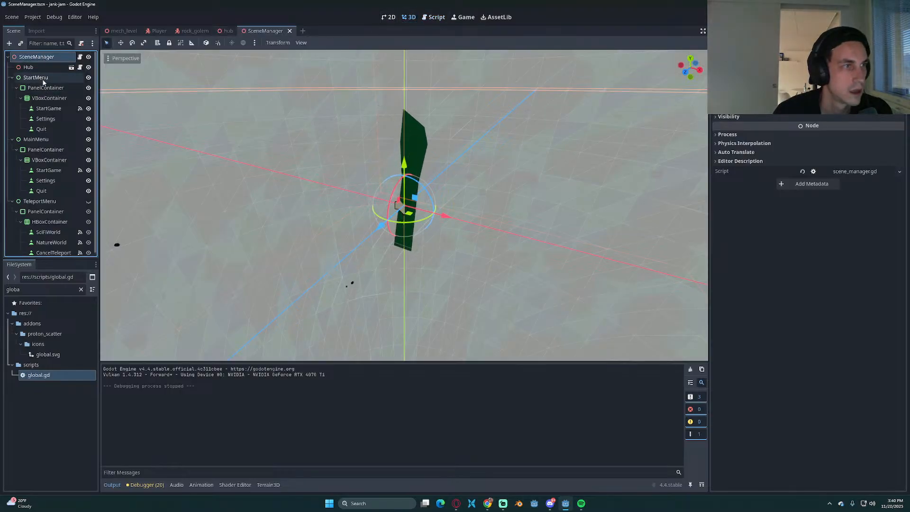
left_click(52, 205)
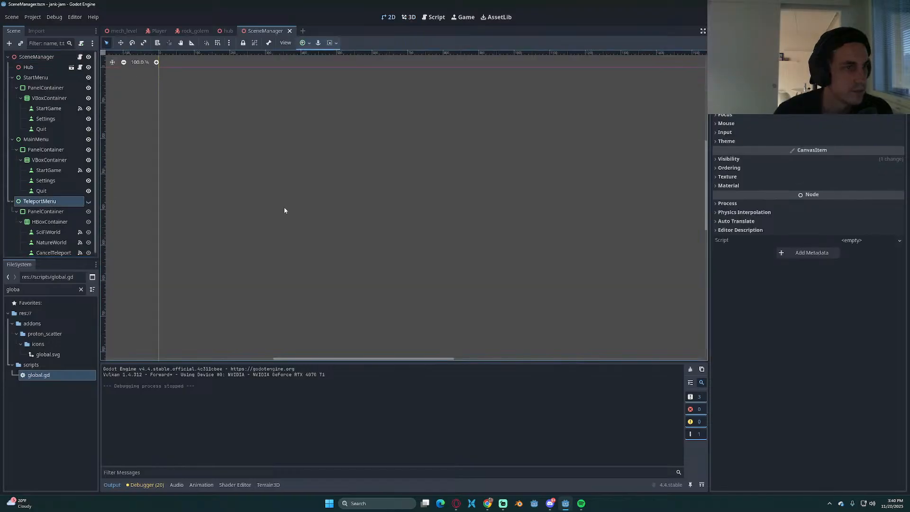
left_click(88, 201)
scroll(303, 219, "down", 3)
scroll(338, 208, "down", 4)
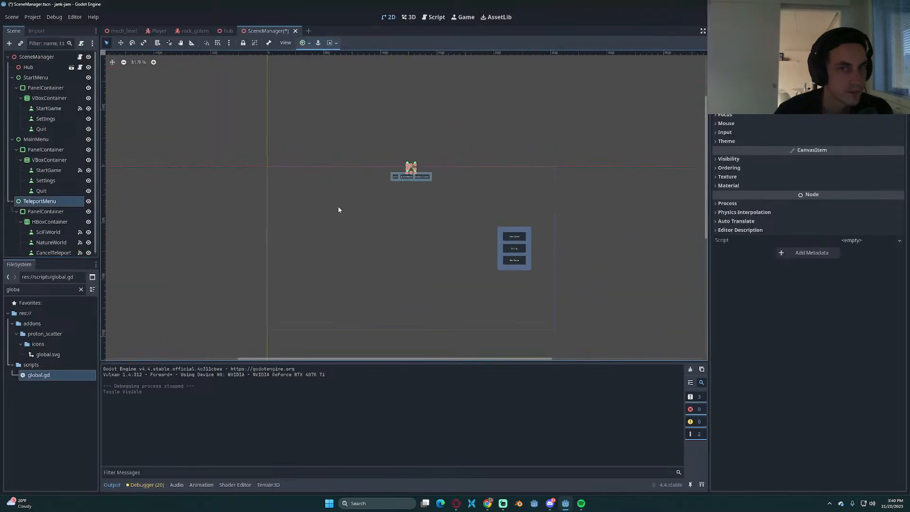
key("ctrl+s")
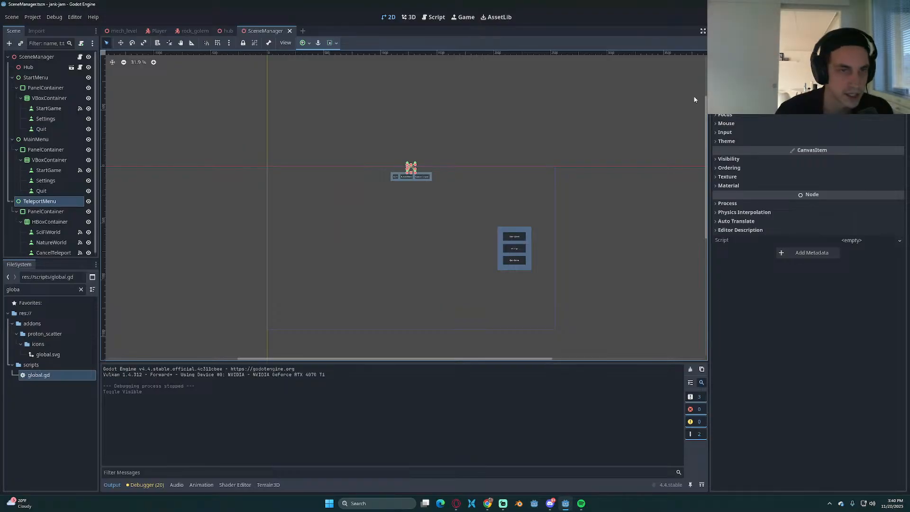
Step: Run the project and test the Quit Game option in the game's menu
key("F5")
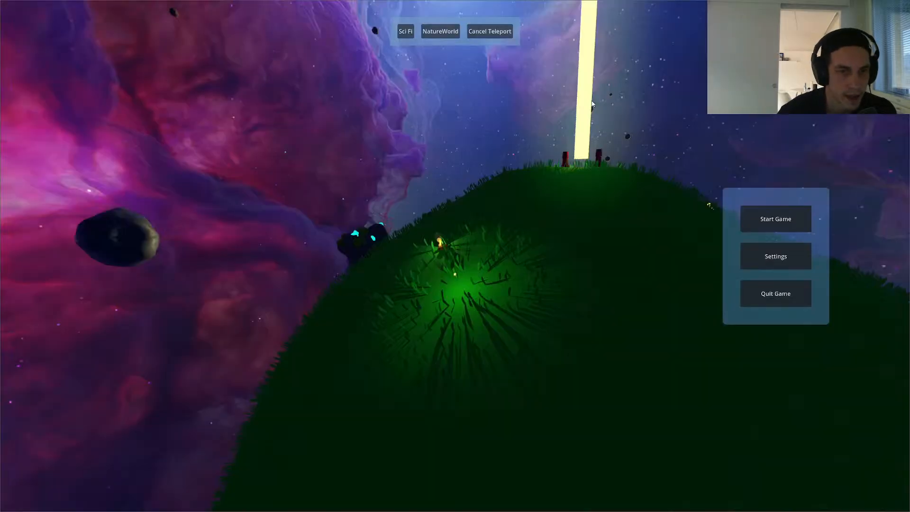
left_click(758, 293)
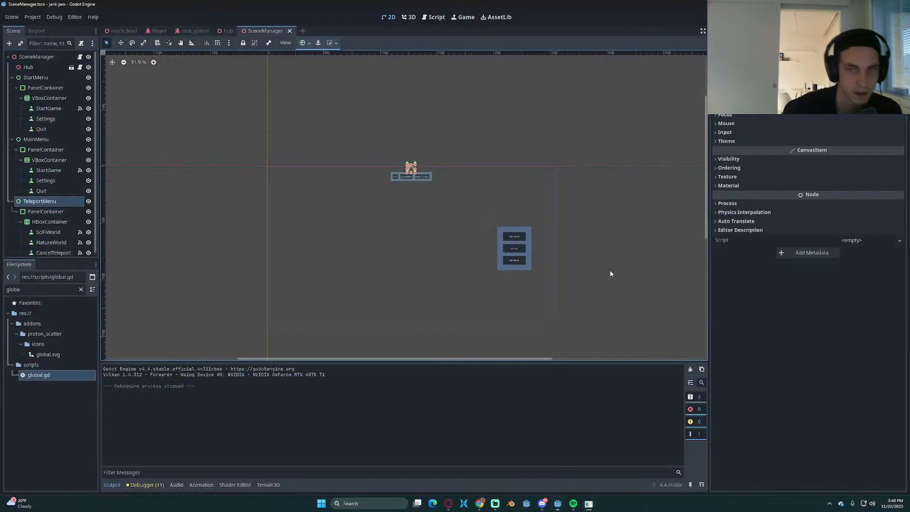
Step: Connect the pressed signal of MainMenu's Quit button to a new _on_quit_pressed function in scene_manager.gd
left_click(436, 18)
scroll(53, 210, "down", 1)
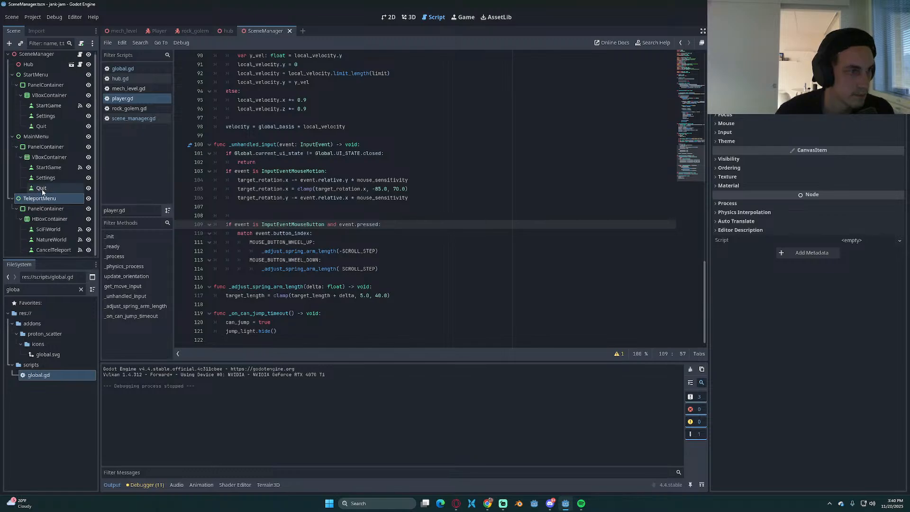
left_click(42, 188)
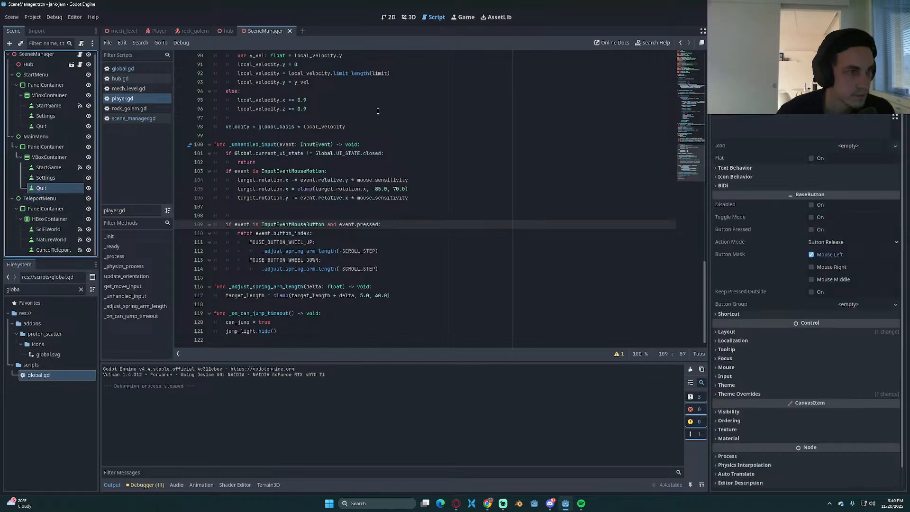
left_click(758, 30)
double_click(743, 100)
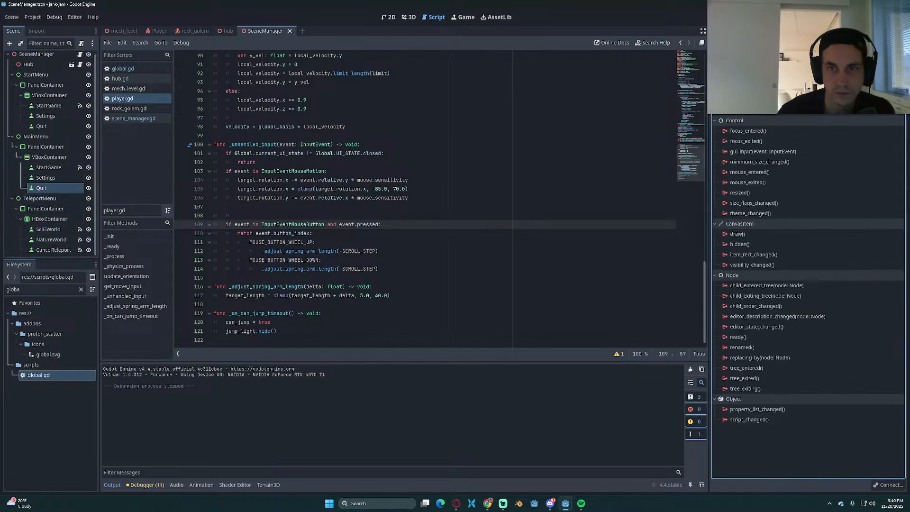
left_click(425, 335)
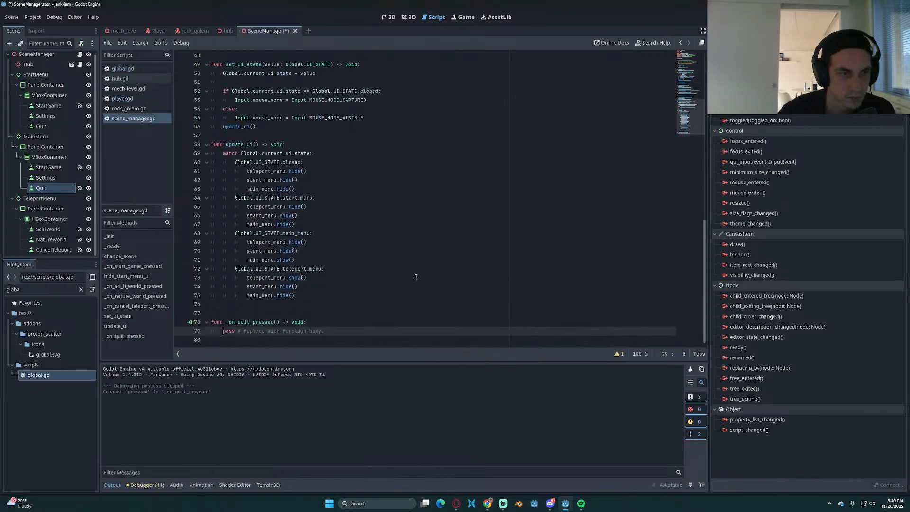
Step: Replace the placeholder body of _on_quit_pressed with a bare pass statement and save
key("shift+End")
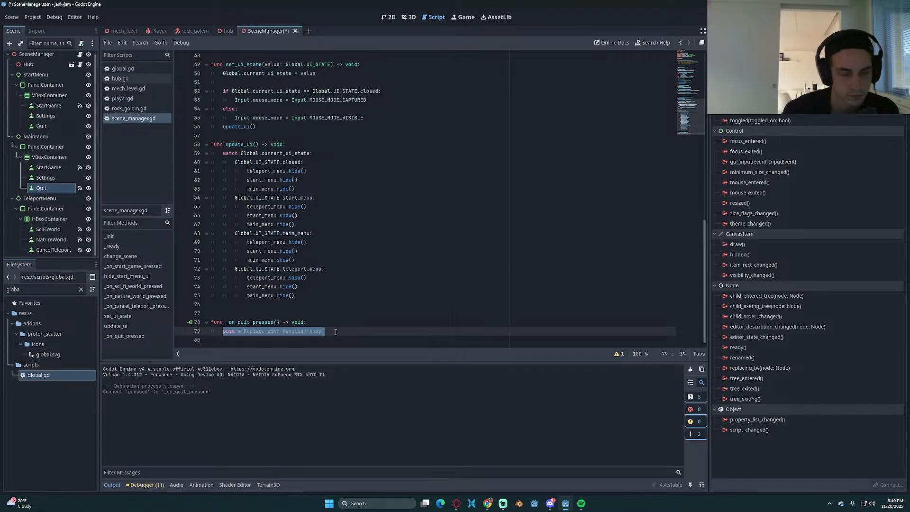
key("BackSpace")
type("pass")
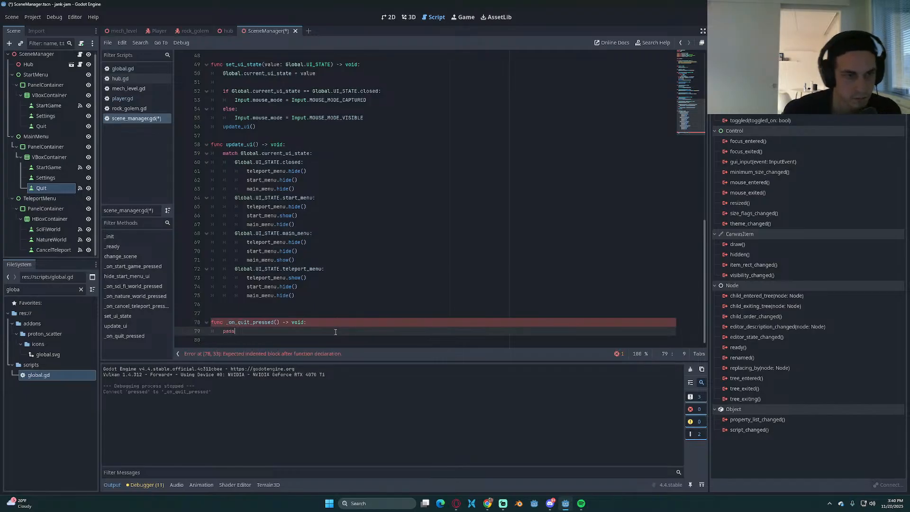
key("ctrl+s")
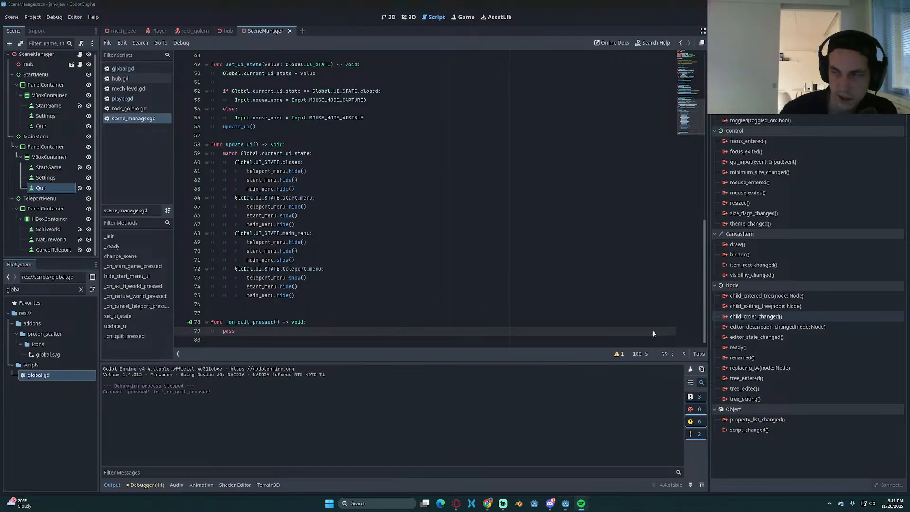
left_click(363, 328)
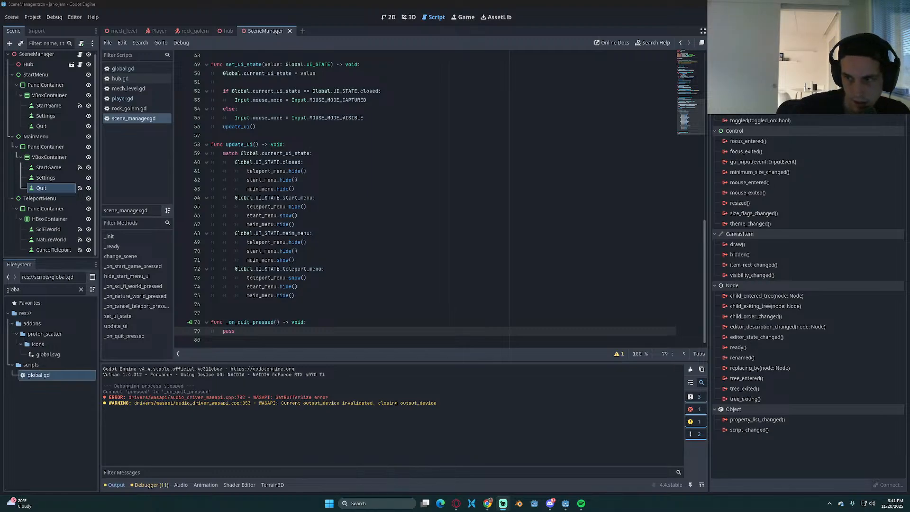
left_click(516, 222)
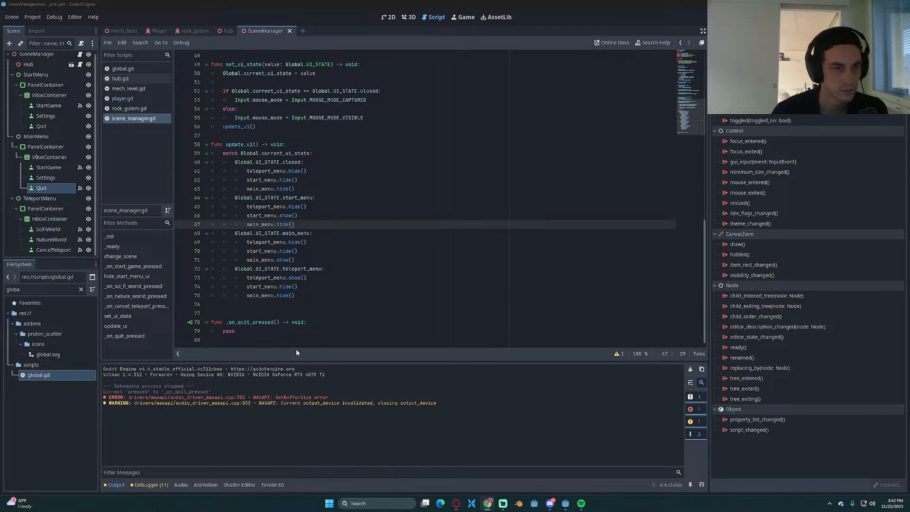
Step: Make _on_quit_pressed call get_tree().quit() instead of pass
double_click(229, 331)
type("get_")
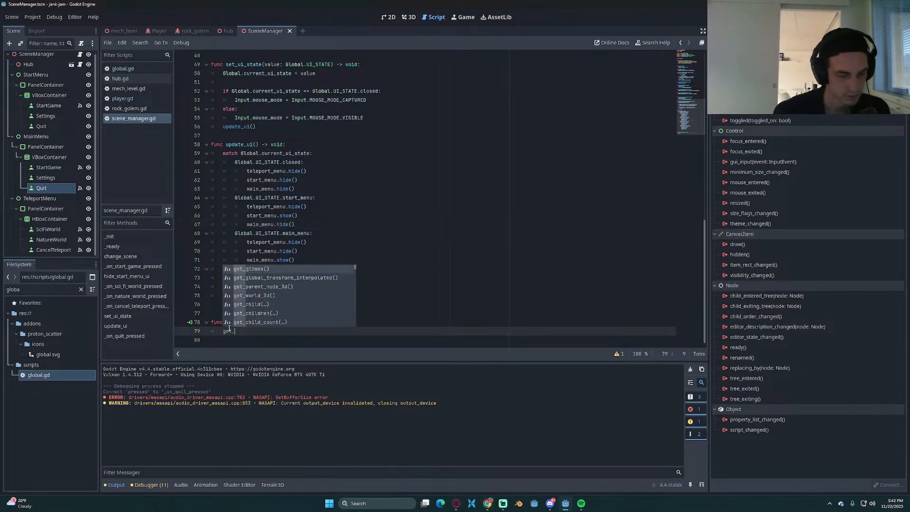
type("tree().q")
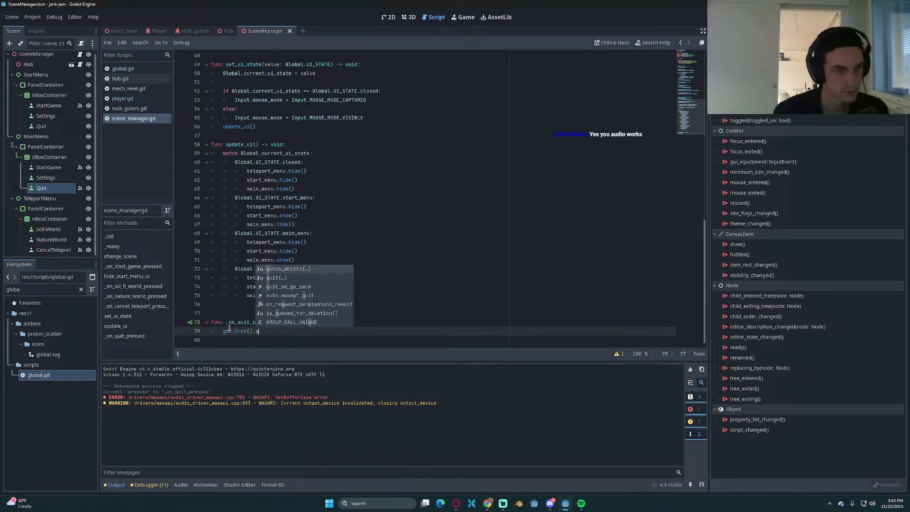
type("uit()")
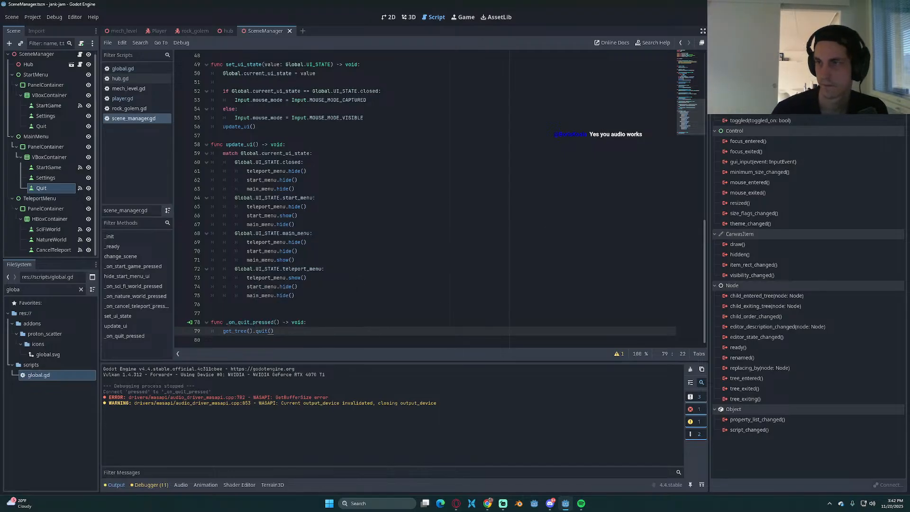
Step: Run the project with the updated script, start a game, and stop the run
key("F5")
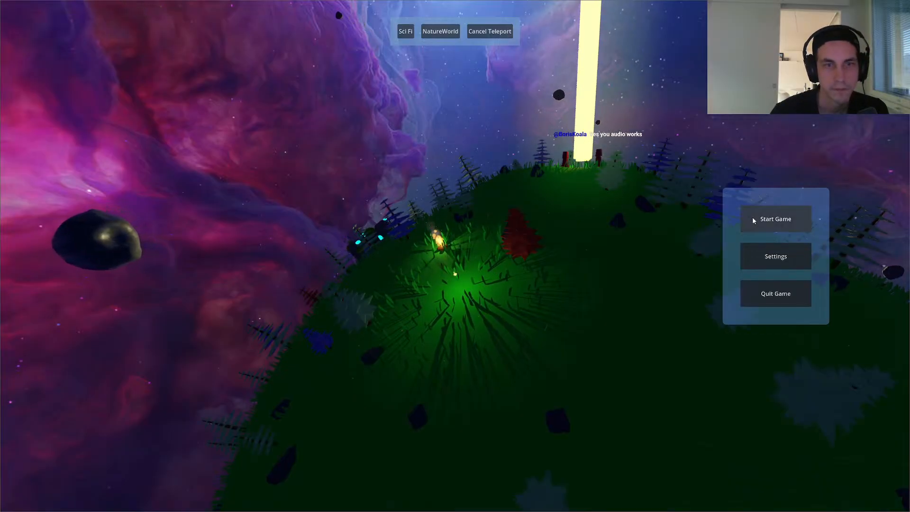
left_click(753, 220)
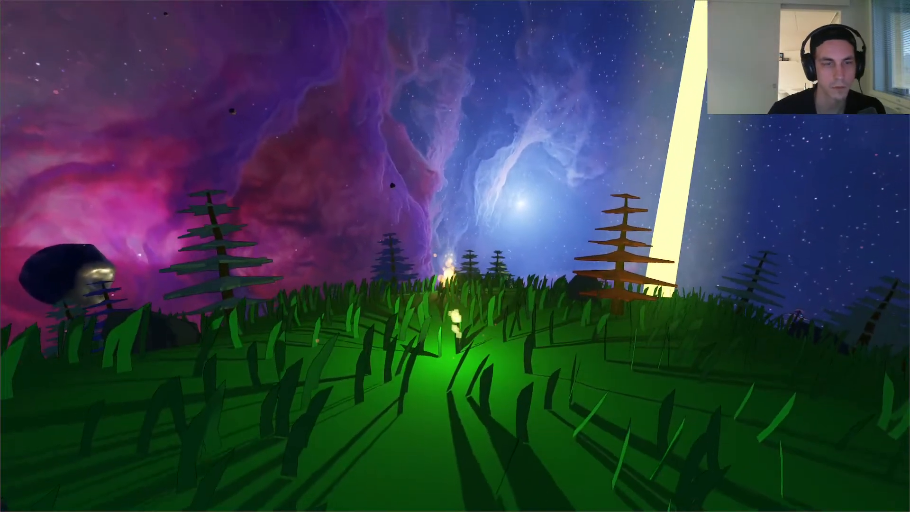
key("F8")
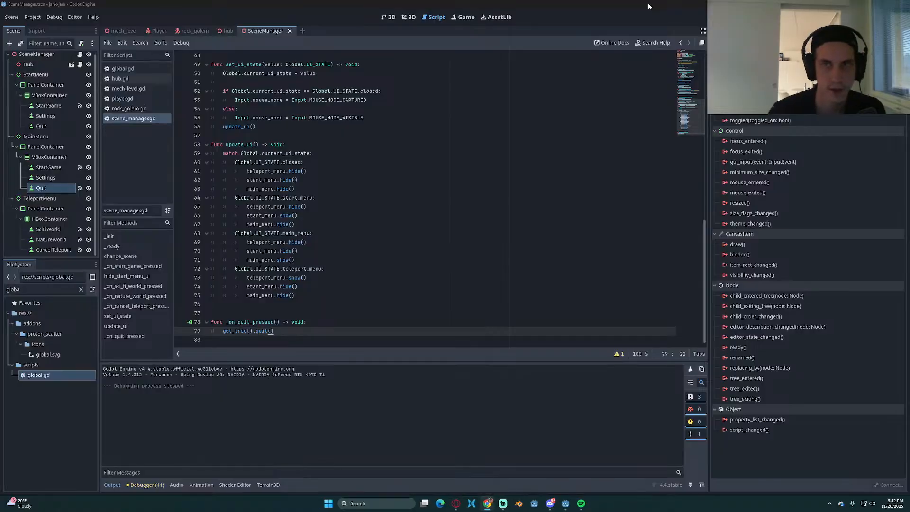
Step: Run the project and test the menu's Quit Game button
key("F5")
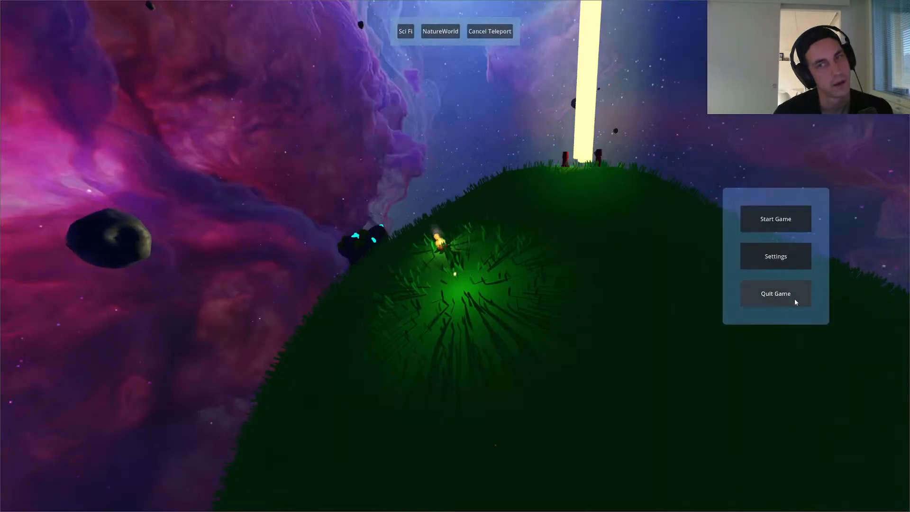
left_click(794, 299)
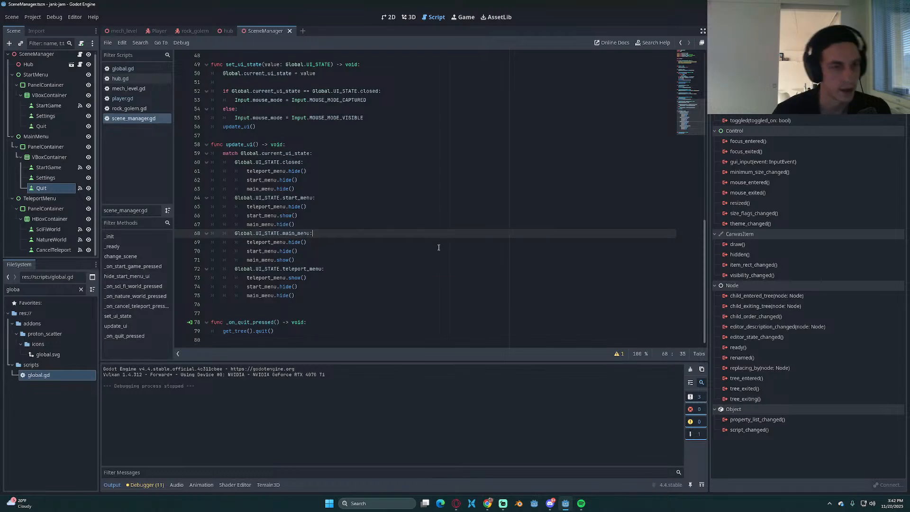
left_click(582, 505)
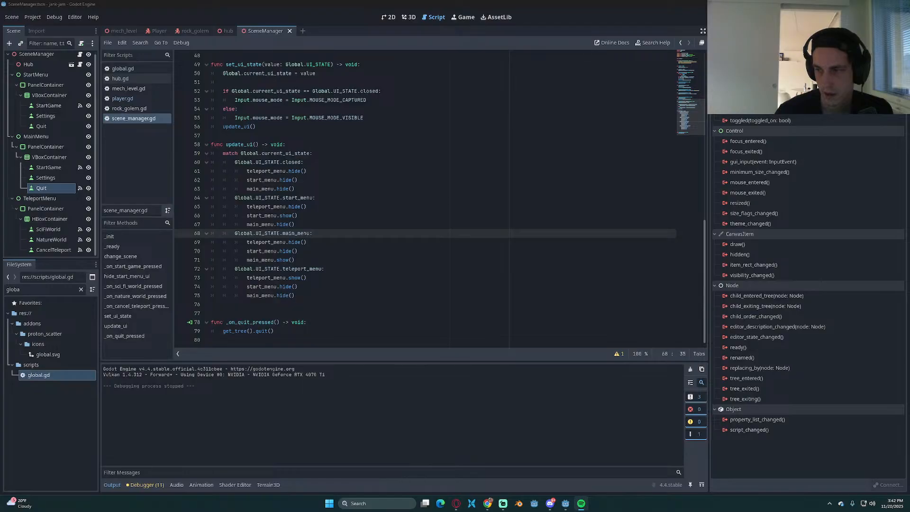
left_click(318, 299)
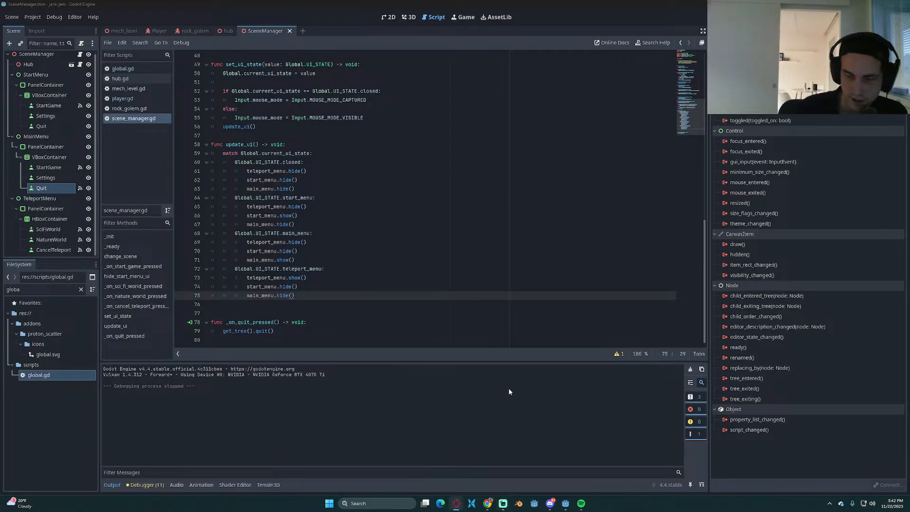
left_click(452, 258)
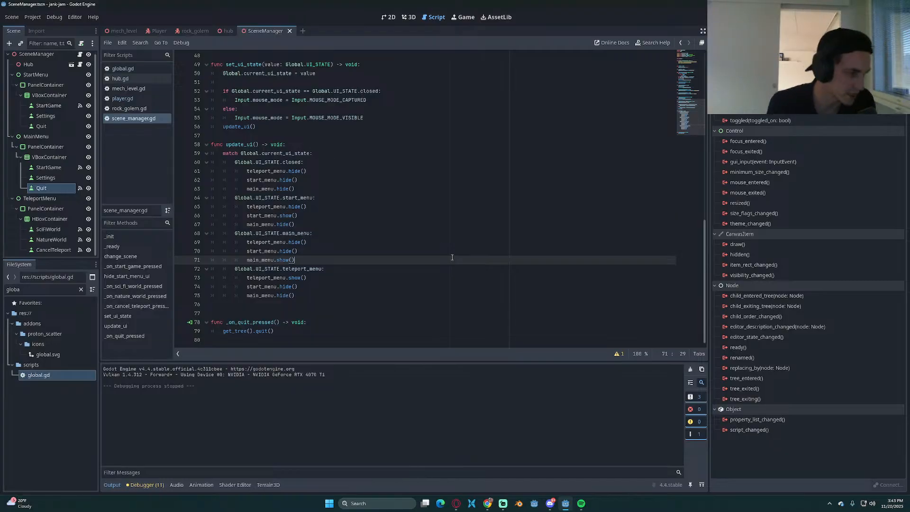
left_click(423, 265)
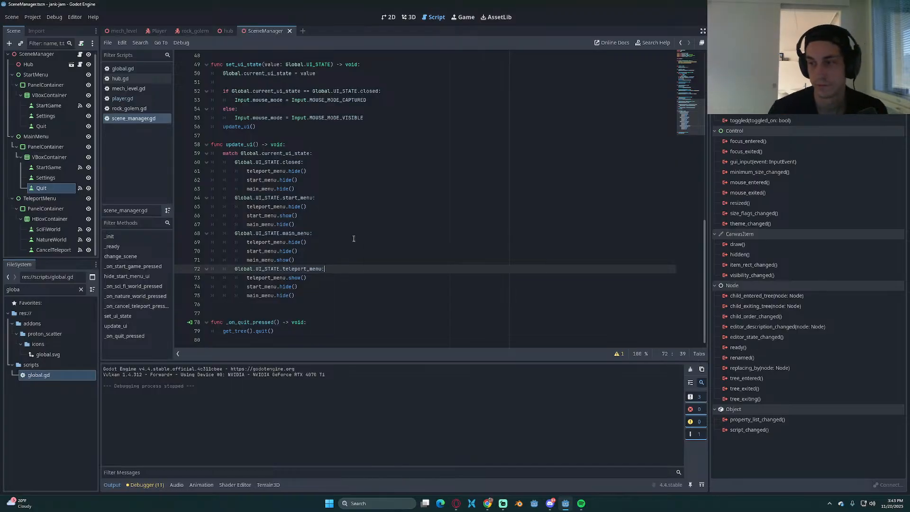
left_click(350, 221)
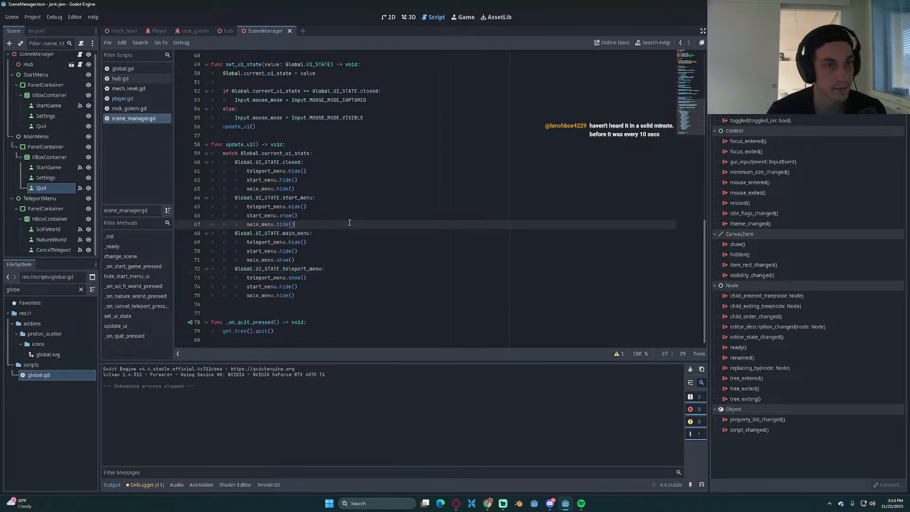
left_click(351, 149)
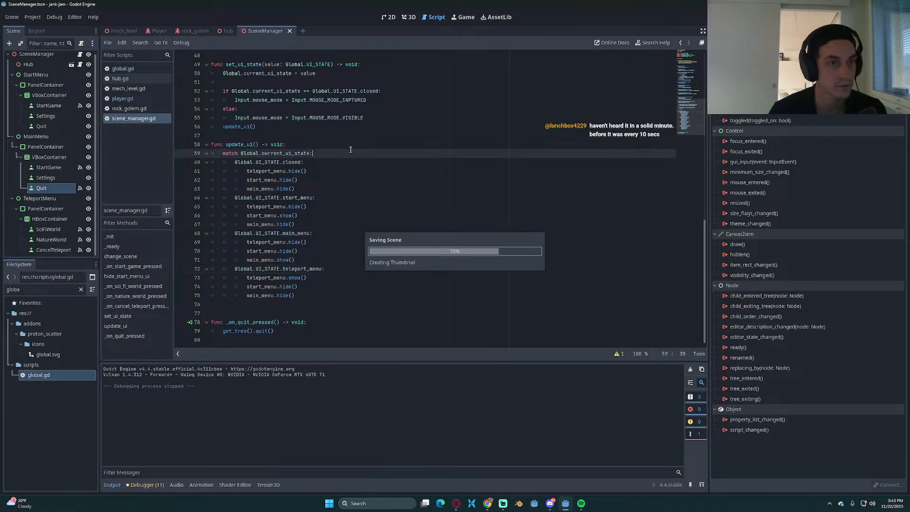
left_click(343, 183)
Step: Move the MainMenu node in the 2D view to about (1250, 700), separating it from the overlapping StartMenu
left_click(38, 137)
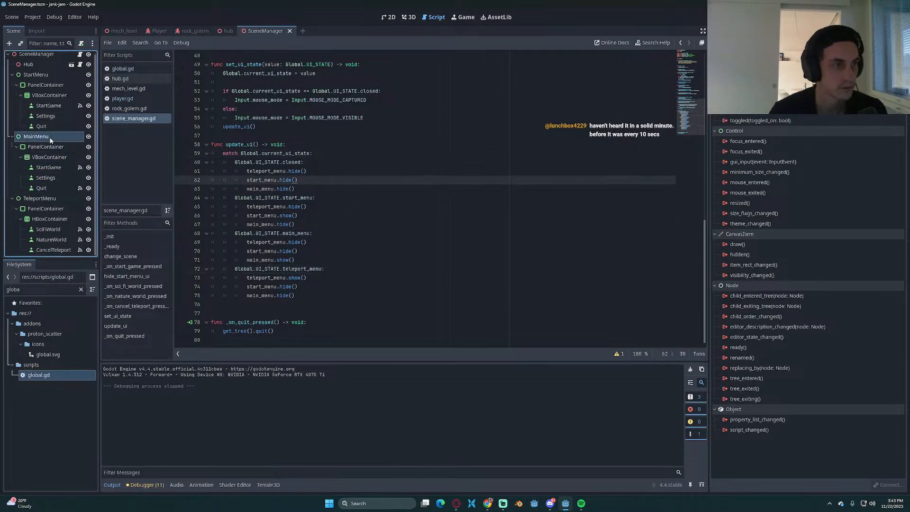
left_click(389, 17)
scroll(495, 225, "down", 5)
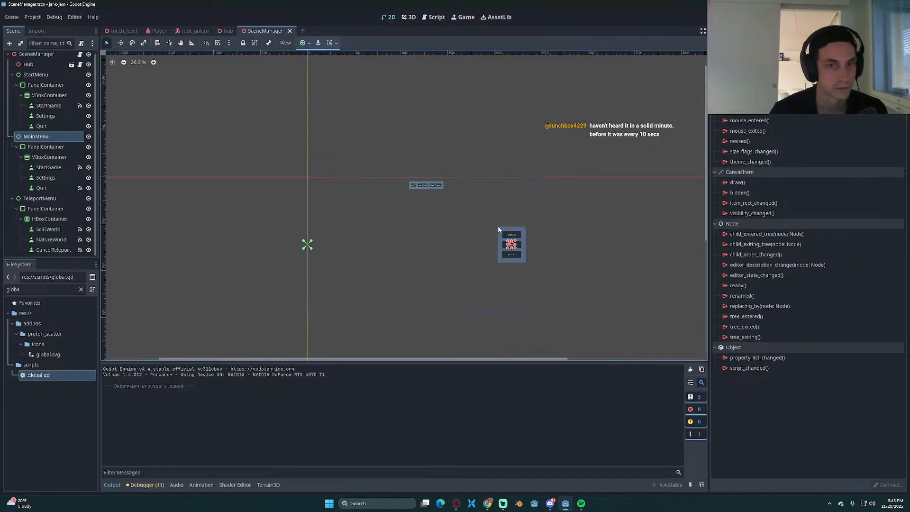
middle_click_drag(469, 240, 453, 169)
key("w")
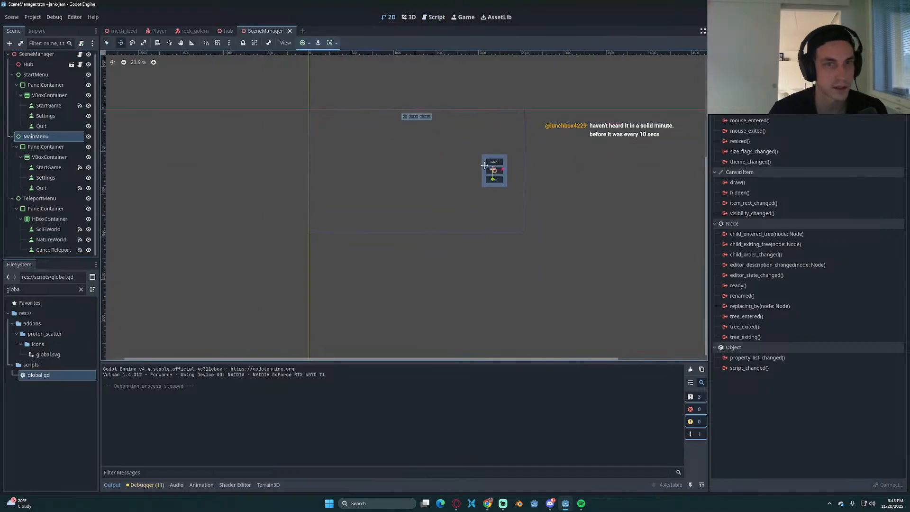
left_click_drag(504, 167, 427, 167)
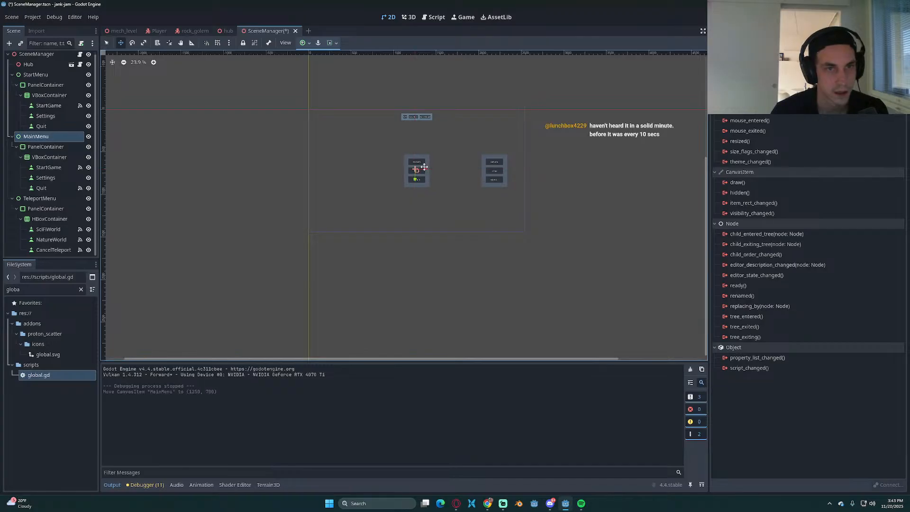
Step: Rename MainMenu's StartGame button node to ResumeGame and save the scene
left_click(44, 167)
left_click(47, 169)
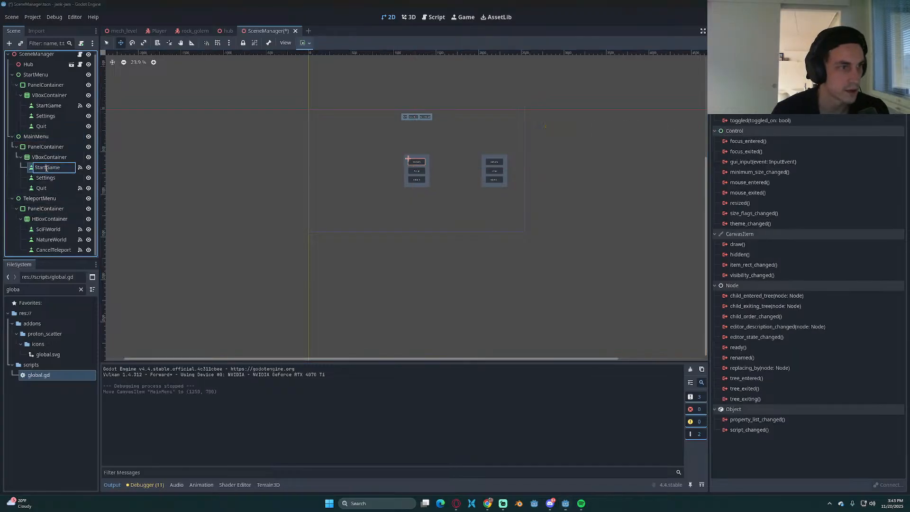
left_click_drag(48, 169, 36, 169)
type("Resume")
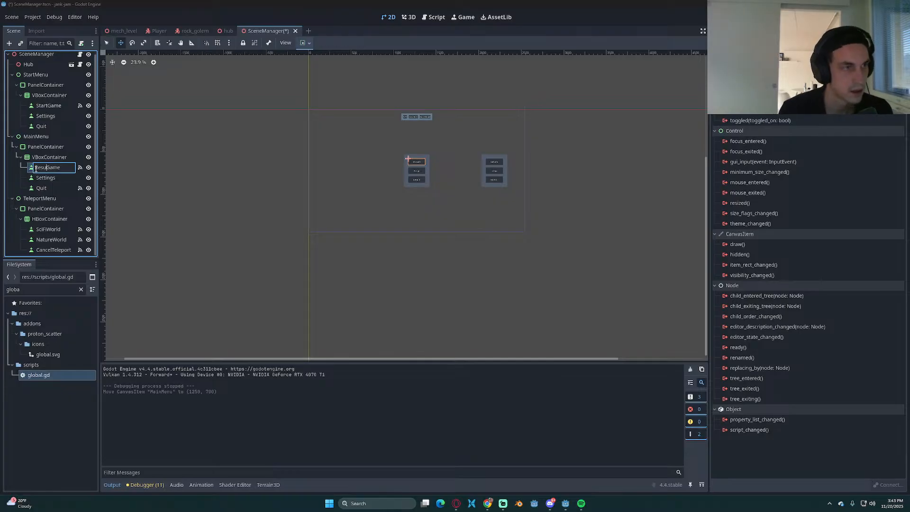
key("Return")
key("ctrl+s")
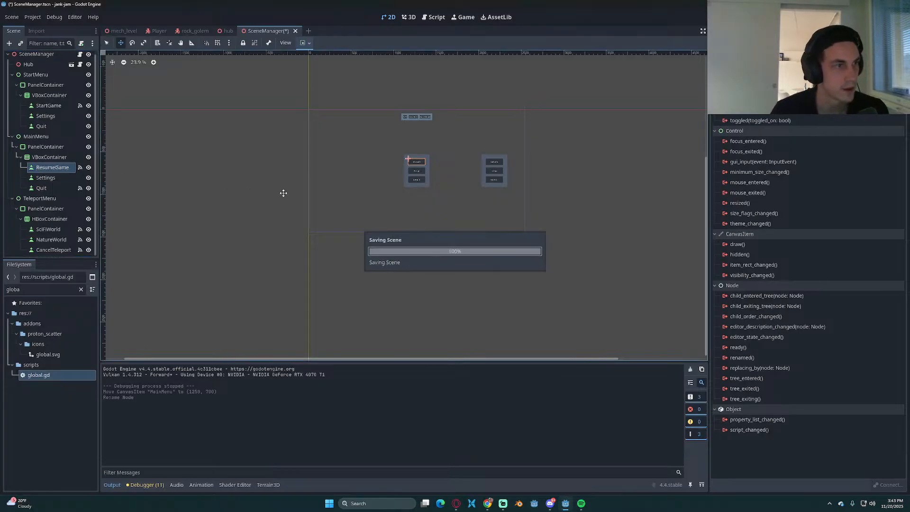
Step: Set the ResumeGame button's text to "Resume Game" and save the scene
scroll(426, 183, "up", 4)
scroll(408, 173, "up", 1)
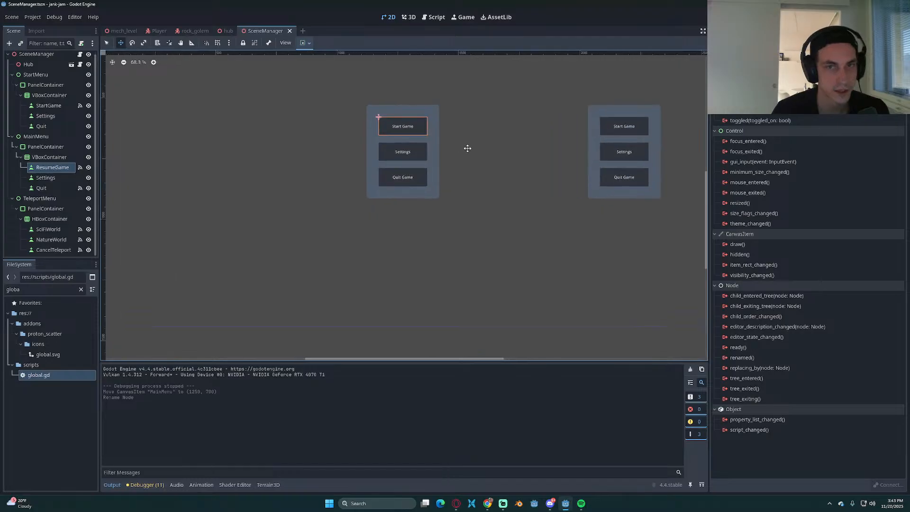
middle_click_drag(468, 147, 470, 212)
scroll(480, 180, "down", 1)
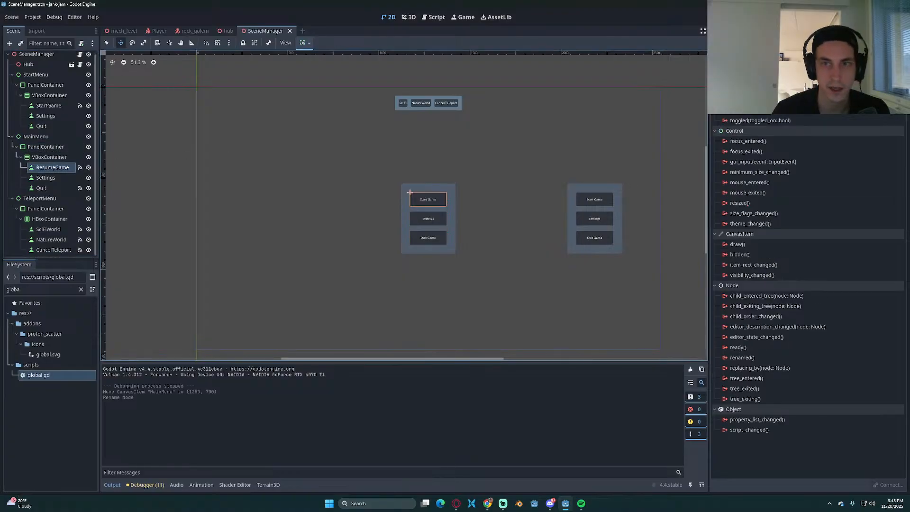
left_click(726, 31)
left_click_drag(753, 98, 697, 99)
type("Re")
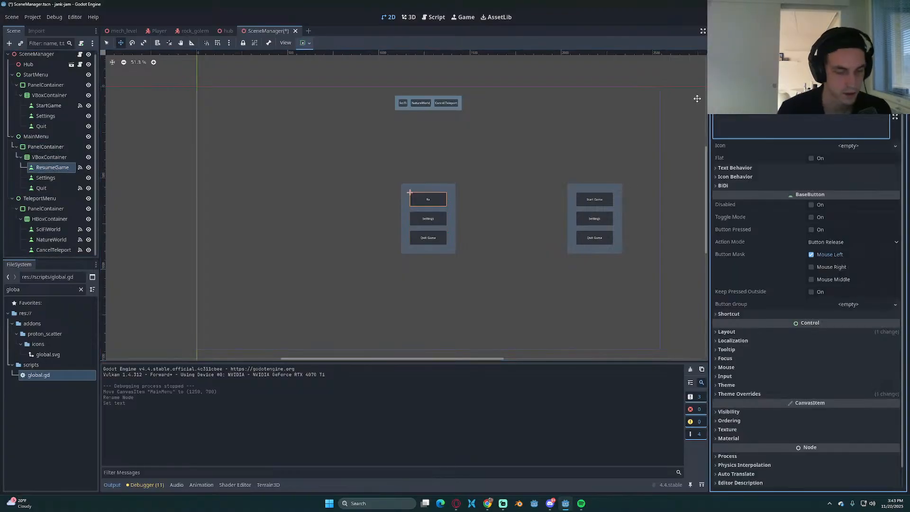
type("sume Game")
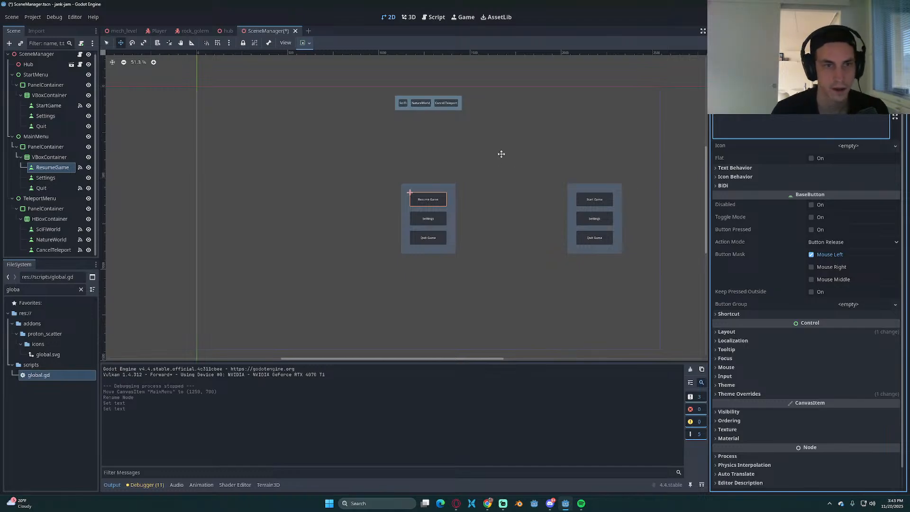
key("ctrl+s")
Step: Disconnect everything from the ResumeGame button's pressed signal and connect it to a new _on_resume_game_pressed function on SceneManager
left_click(80, 167)
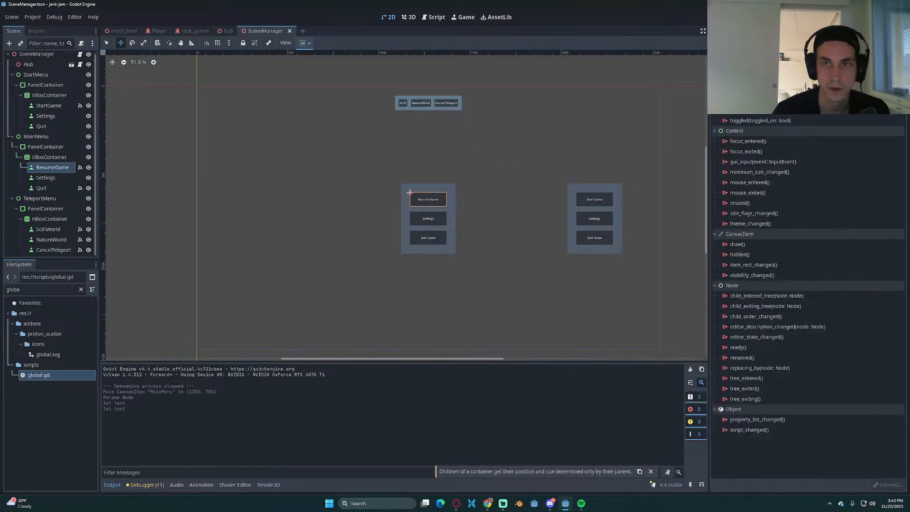
double_click(741, 109)
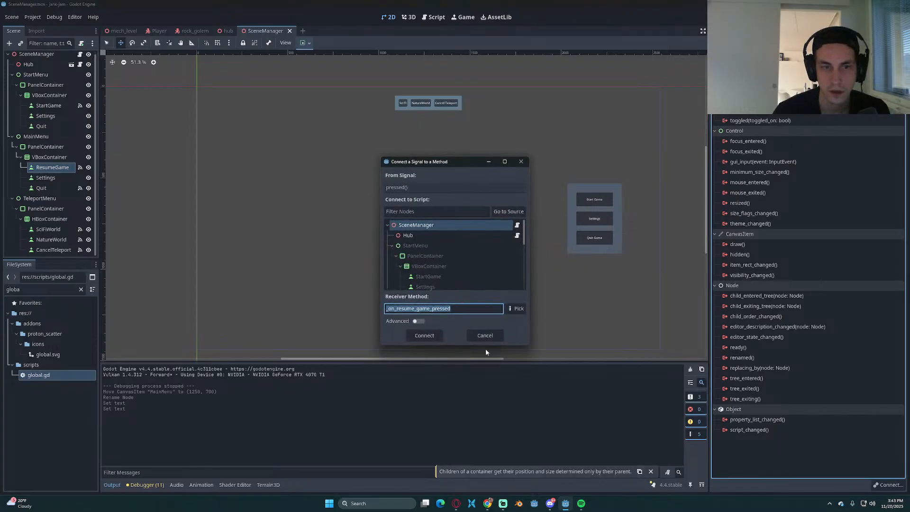
left_click(485, 335)
right_click(739, 106)
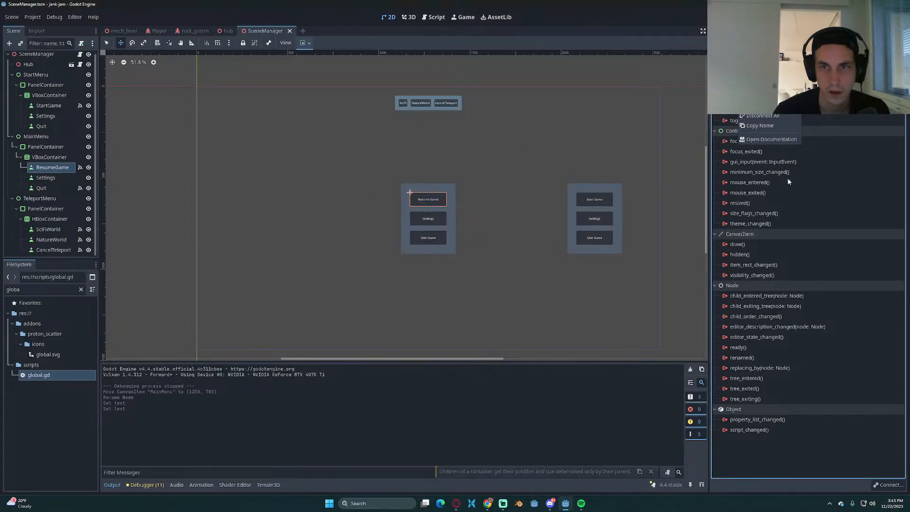
left_click(771, 117)
left_click(417, 264)
double_click(745, 101)
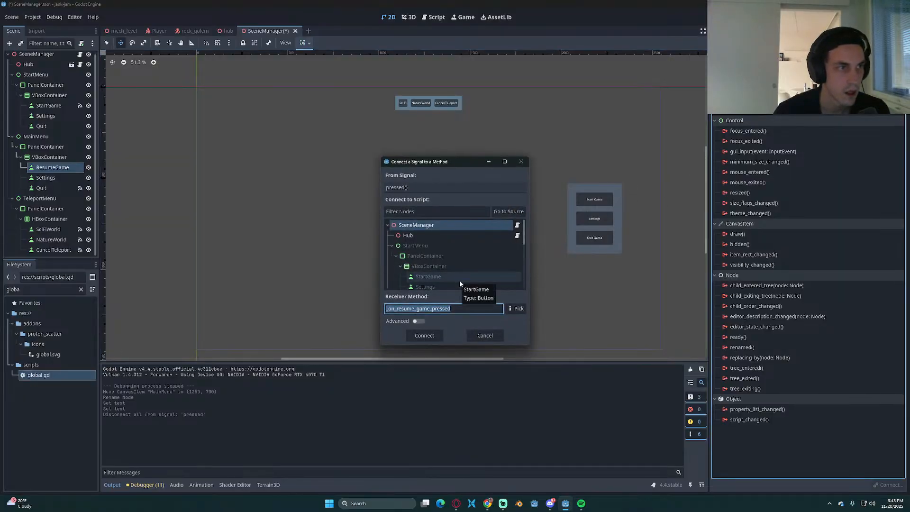
left_click(424, 335)
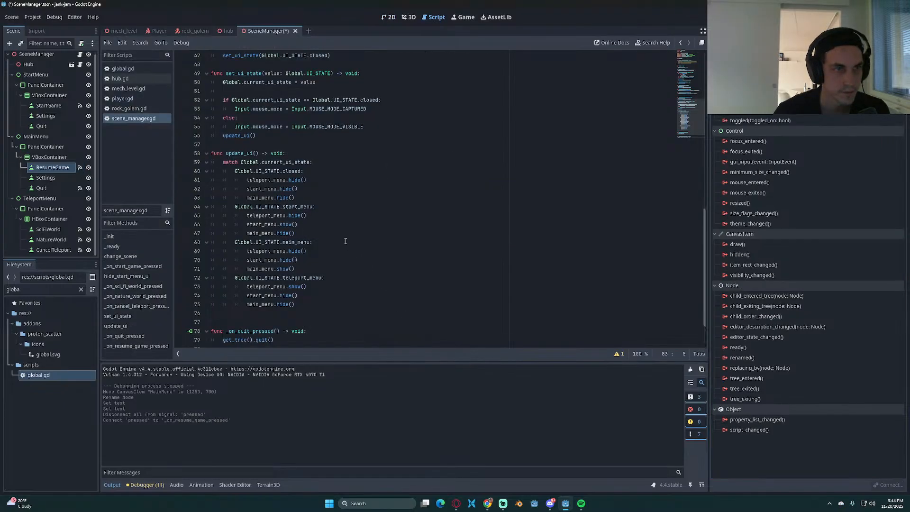
Step: Replace the placeholder body of _on_resume_game_pressed with set_ui_state(Global.UI_STATE.closed) and save
left_click_drag(223, 331, 341, 330)
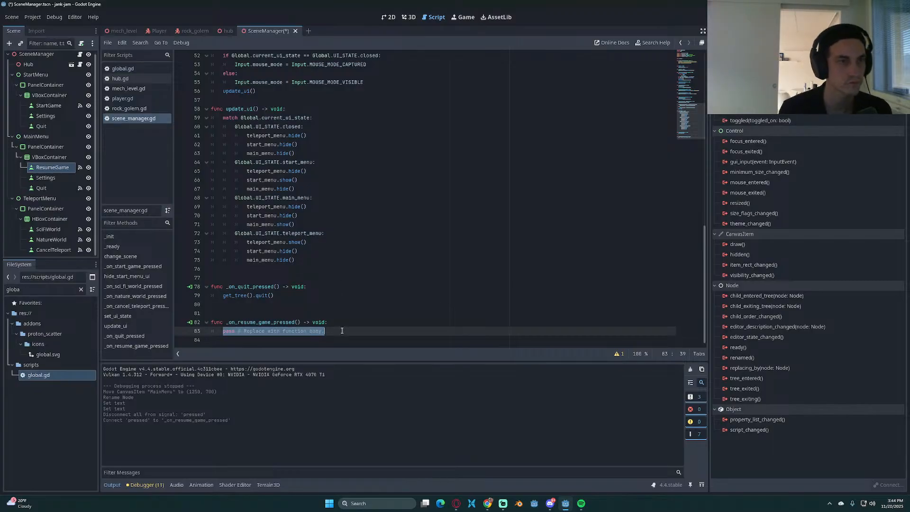
scroll(341, 227, "up", 3)
scroll(338, 229, "down", 3)
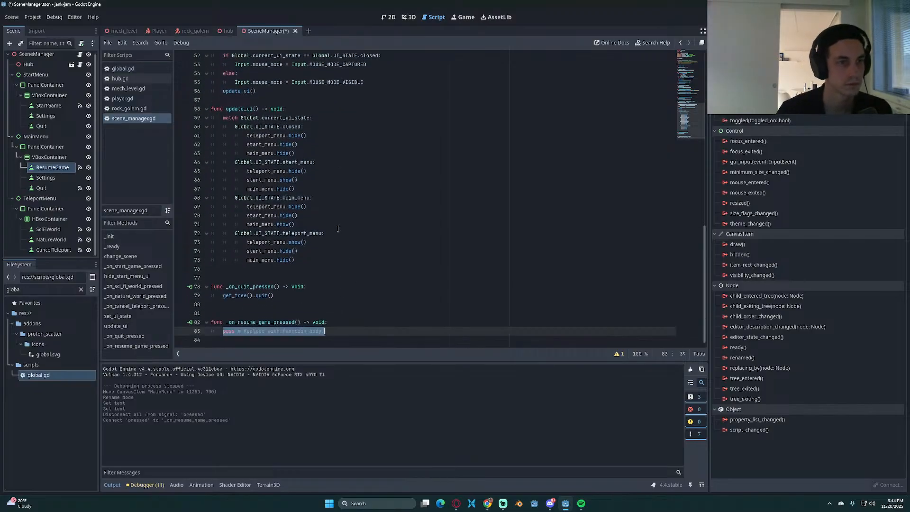
type("set_ui_state(")
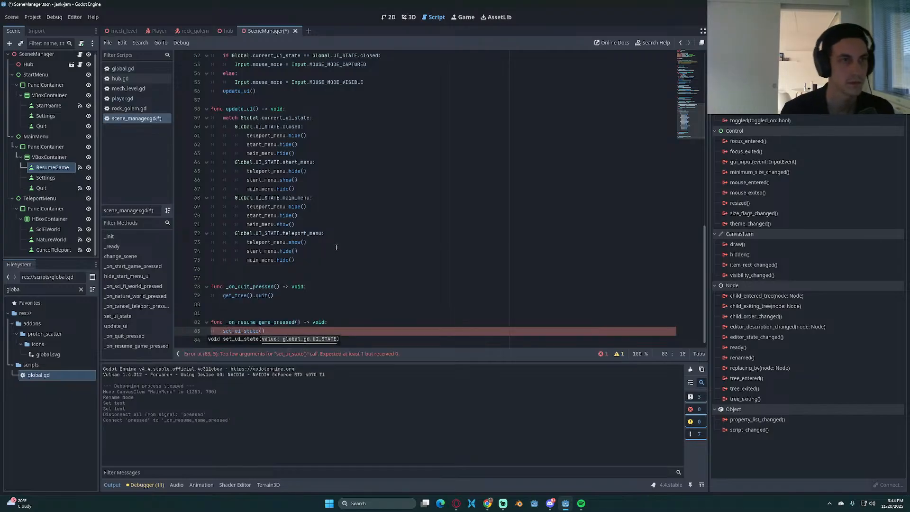
scroll(339, 249, "up", 3)
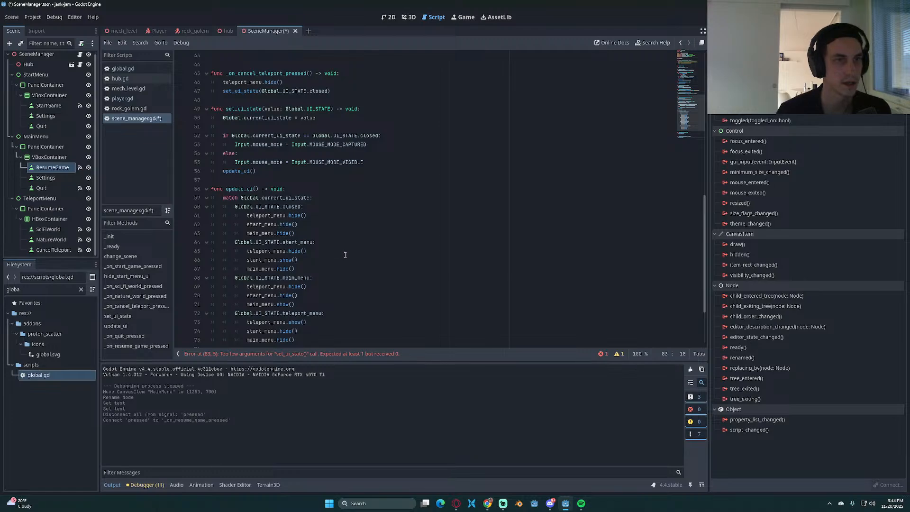
scroll(347, 256, "down", 3)
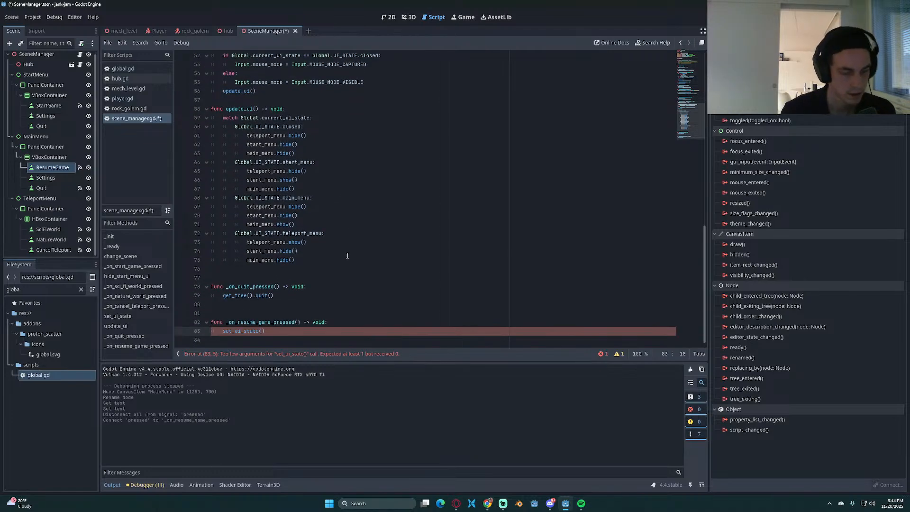
type("Global.")
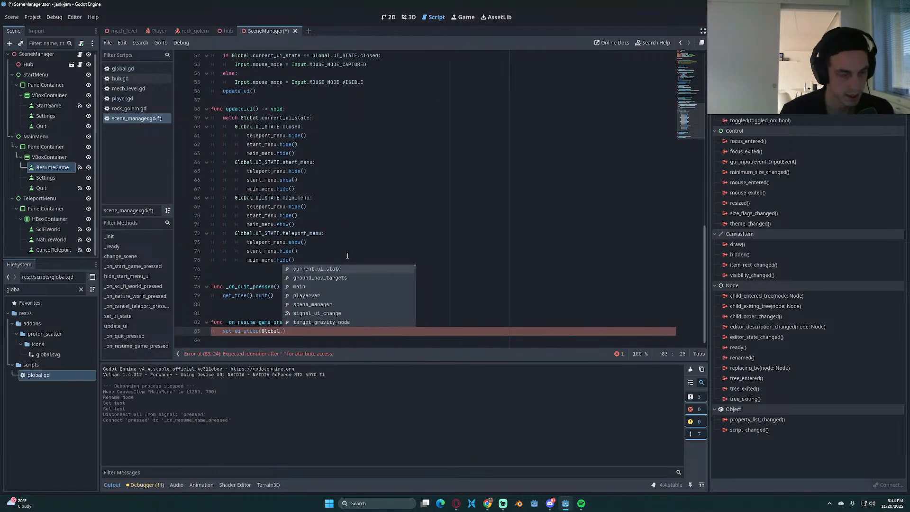
type("UI_STATE.")
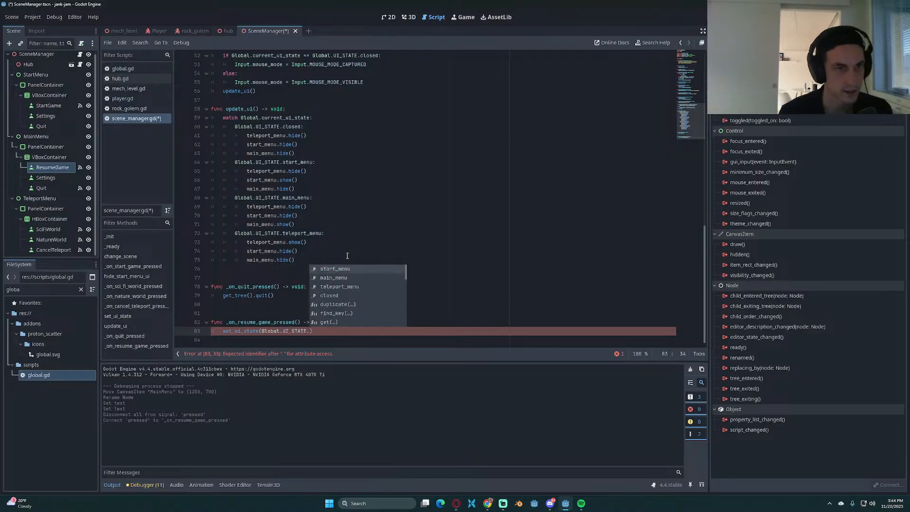
key("Down")
key("Down")
key("Down")
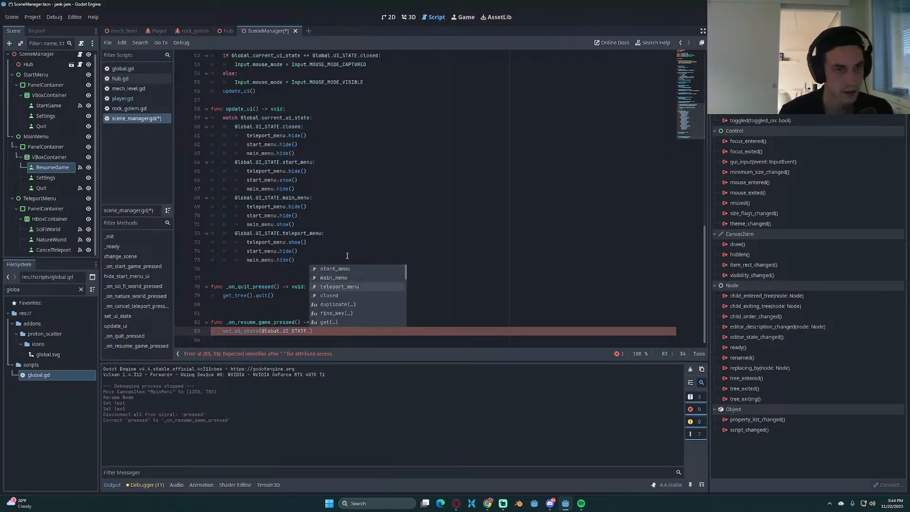
key("Return")
left_click(344, 334)
key("ctrl+s")
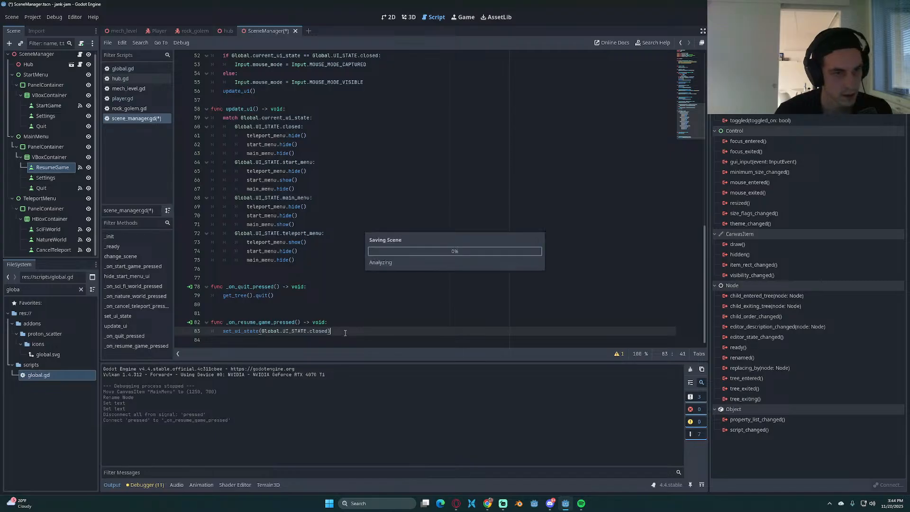
Step: Connect the pressed signal of StartMenu's Quit button to SceneManager's existing _on_quit_pressed function and save the scene
left_click(58, 188)
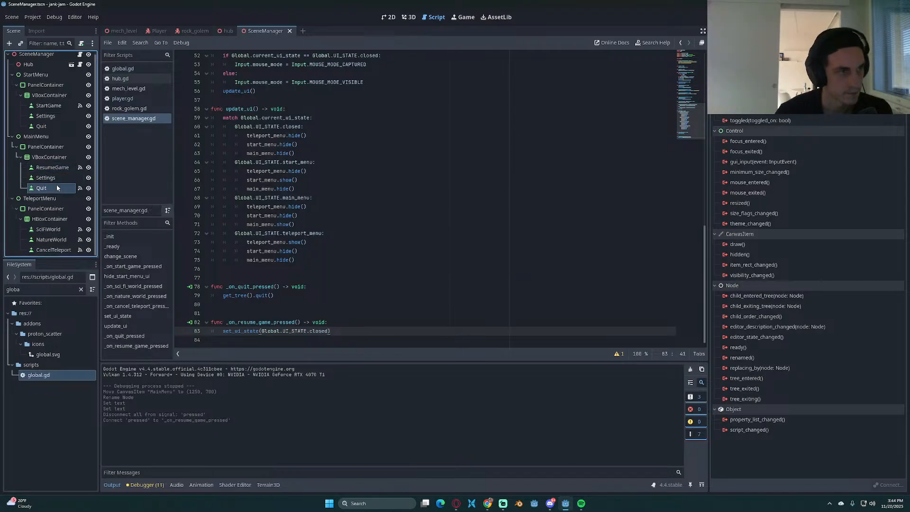
left_click(63, 125)
left_click(63, 119)
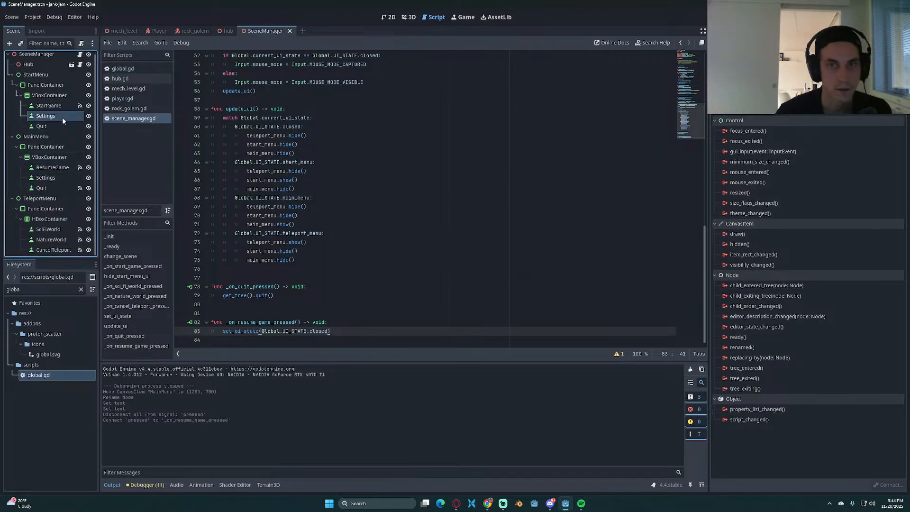
left_click(61, 108)
left_click(55, 124)
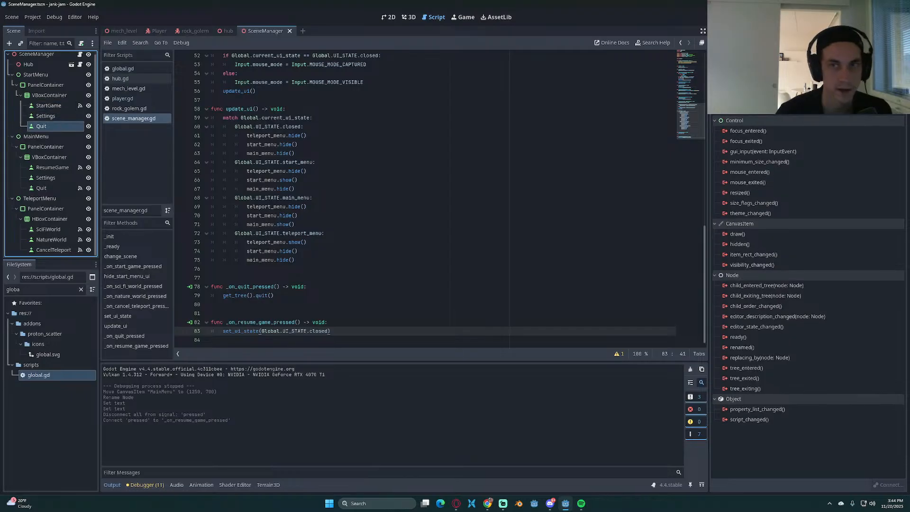
double_click(741, 99)
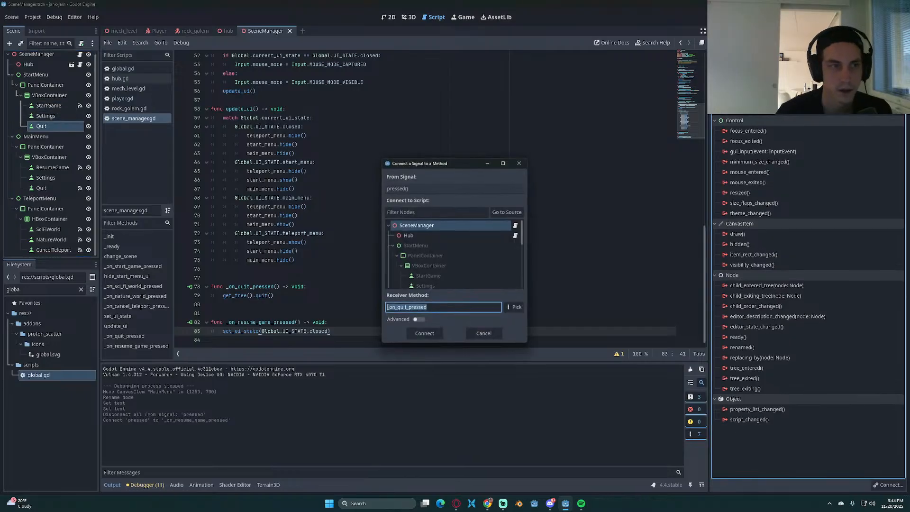
left_click(423, 336)
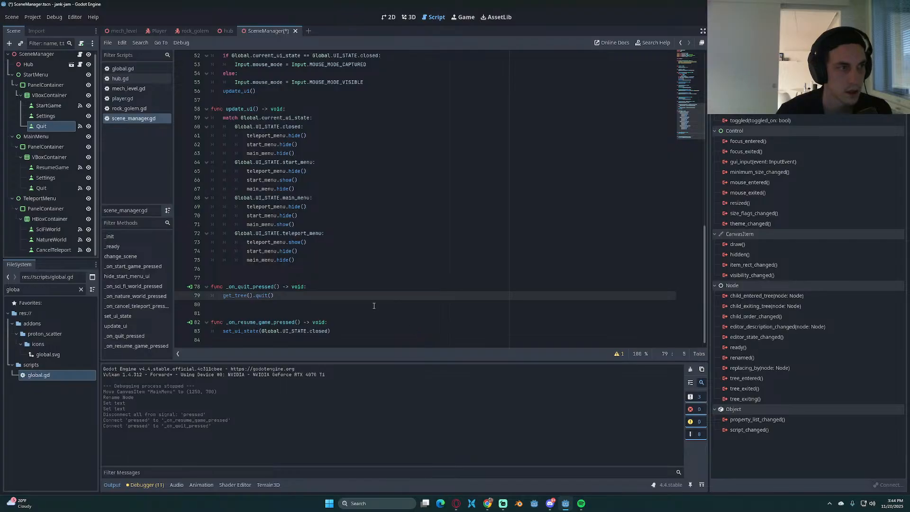
key("ctrl+s")
left_click(374, 306)
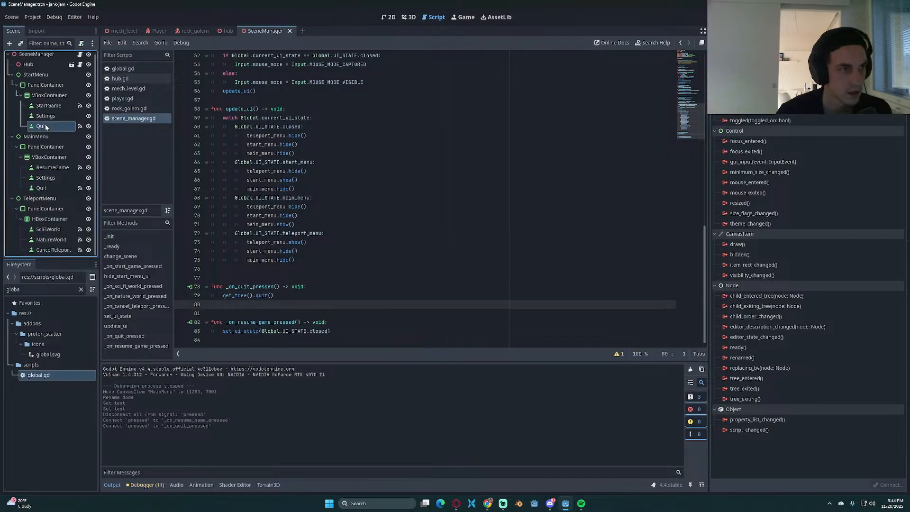
Step: Review the UI state and menu handling functions throughout scene_manager.gd
left_click(52, 168)
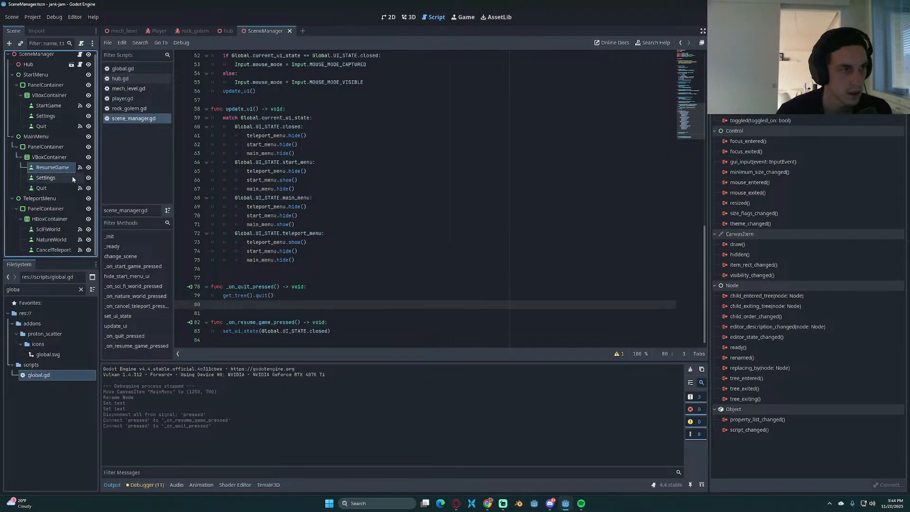
left_click(446, 254)
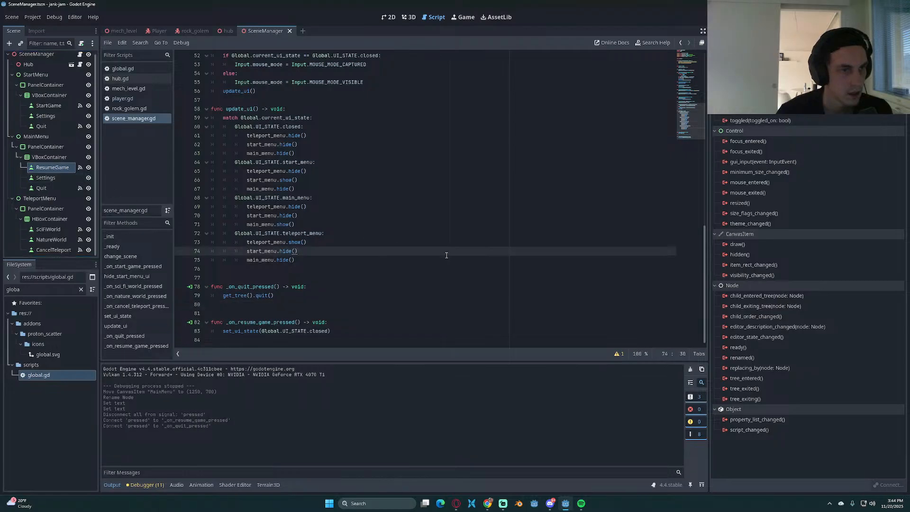
scroll(356, 218, "up", 12)
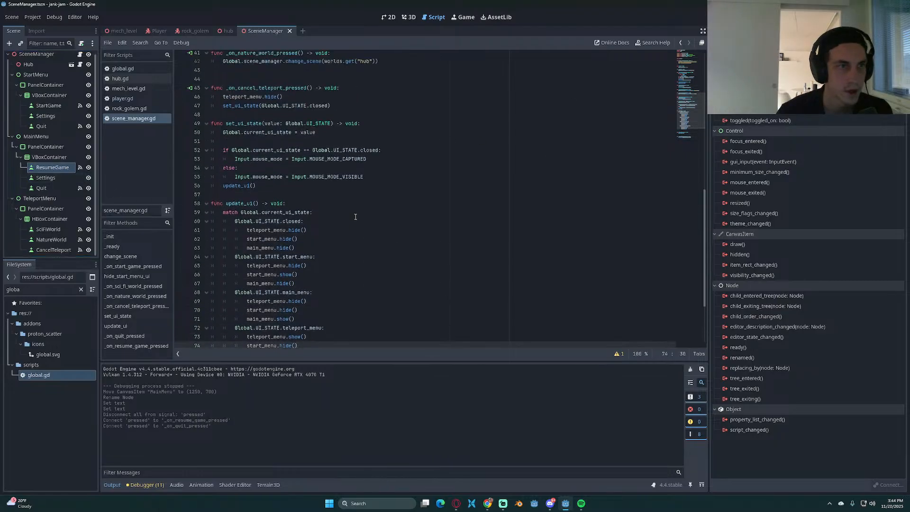
scroll(356, 218, "up", 3)
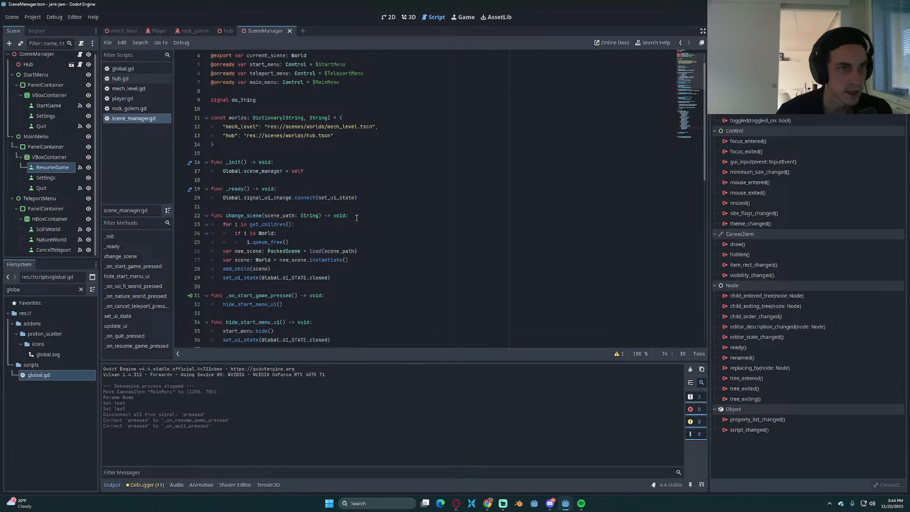
scroll(356, 218, "down", 8)
scroll(358, 217, "down", 3)
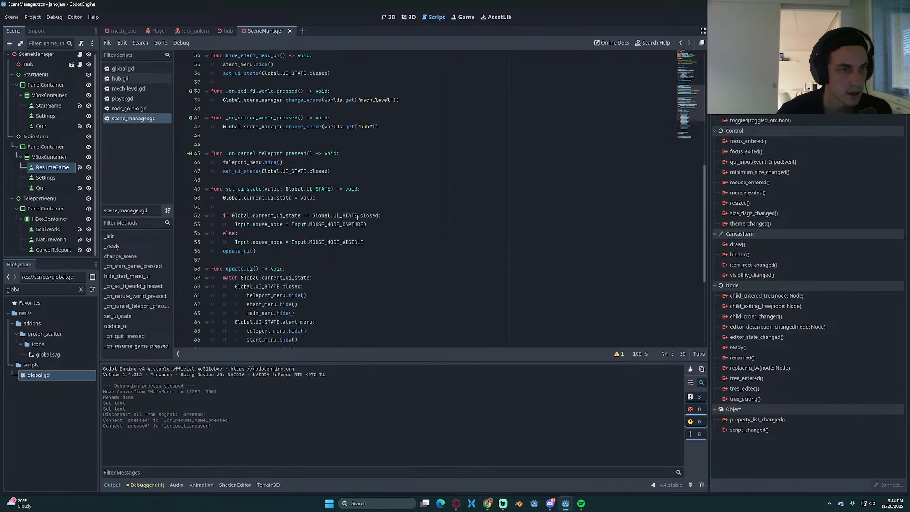
scroll(278, 218, "down", 5)
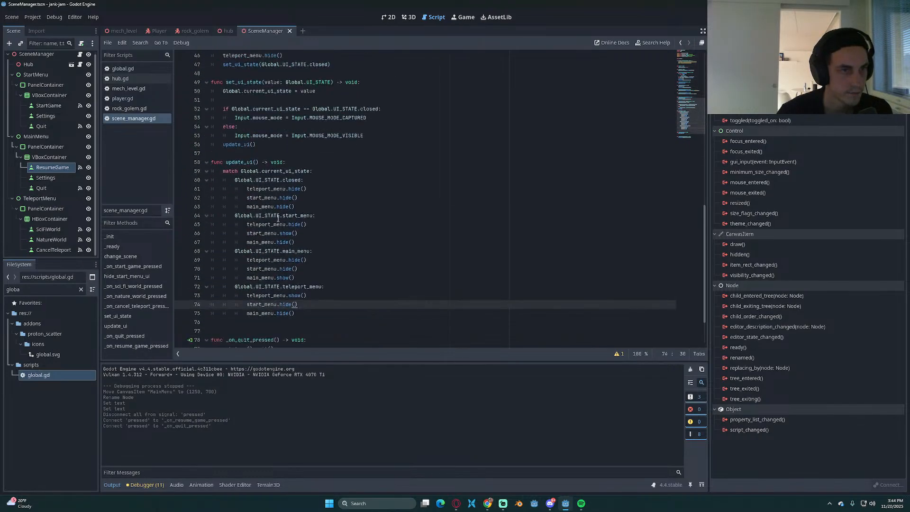
Step: Add an _unhandled_input(event: InputEvent) function at the end of scene_manager.gd with pass as its placeholder body
left_click(229, 341)
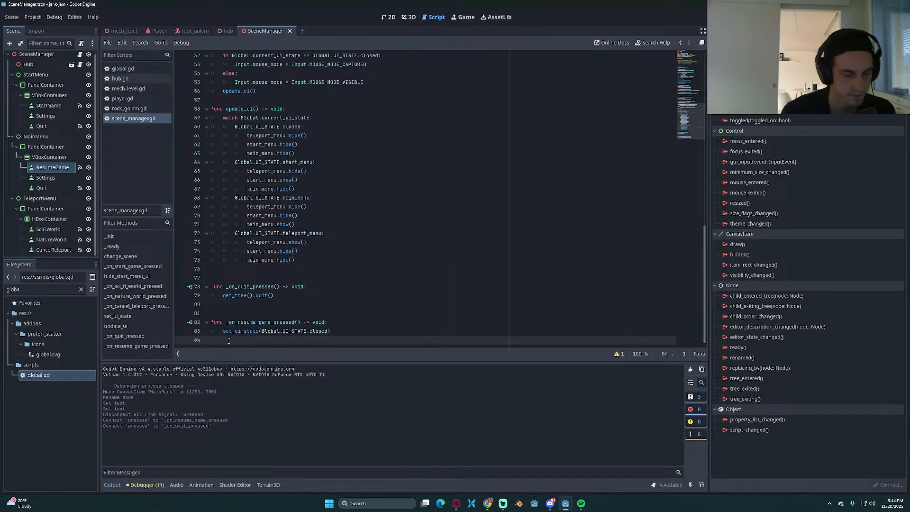
key("Return")
type("func _u")
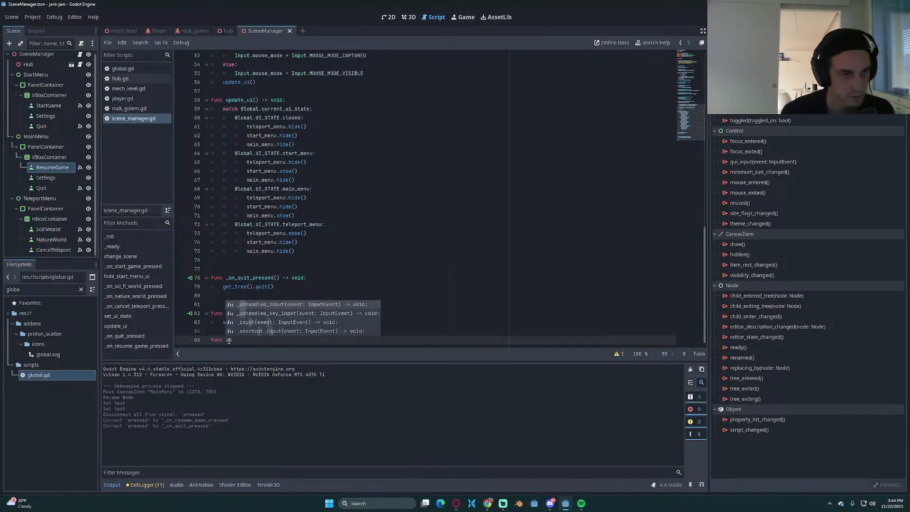
key("Return")
key("Return")
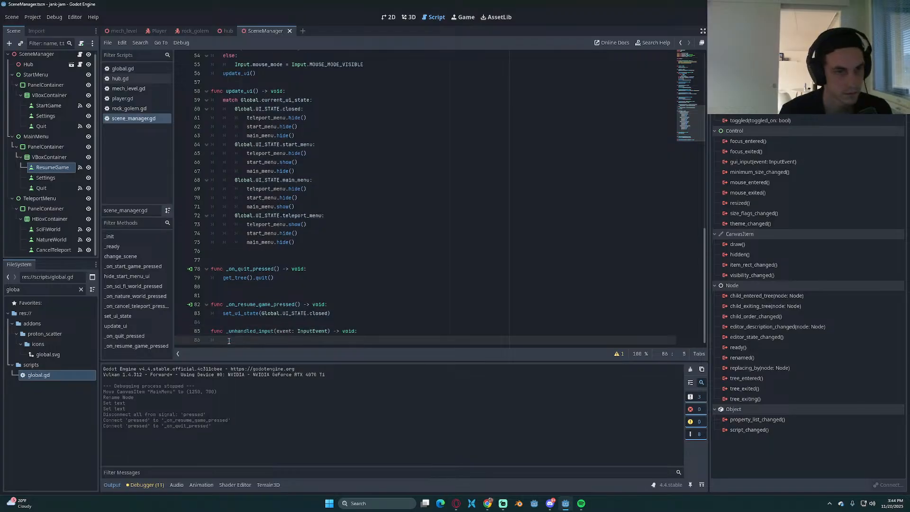
type("if In")
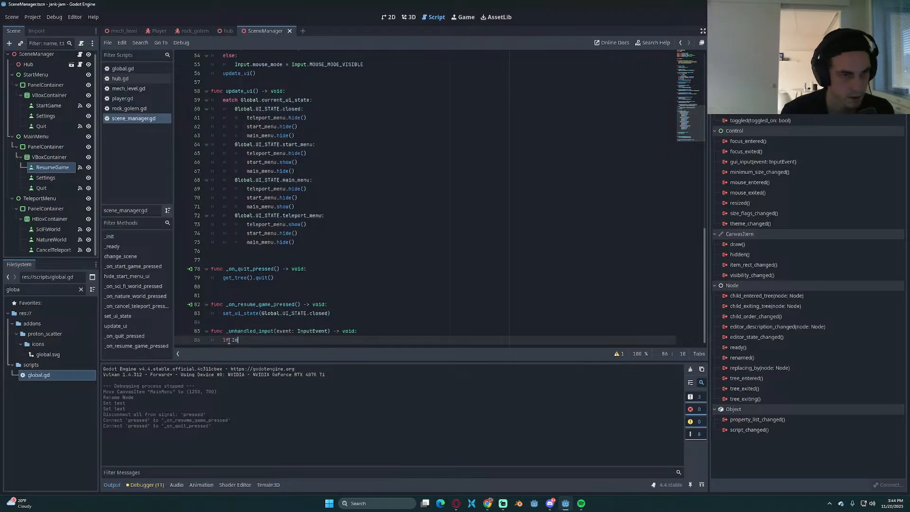
key("BackSpace")
key("BackSpace")
key("BackSpace")
key("BackSpace")
type("pass")
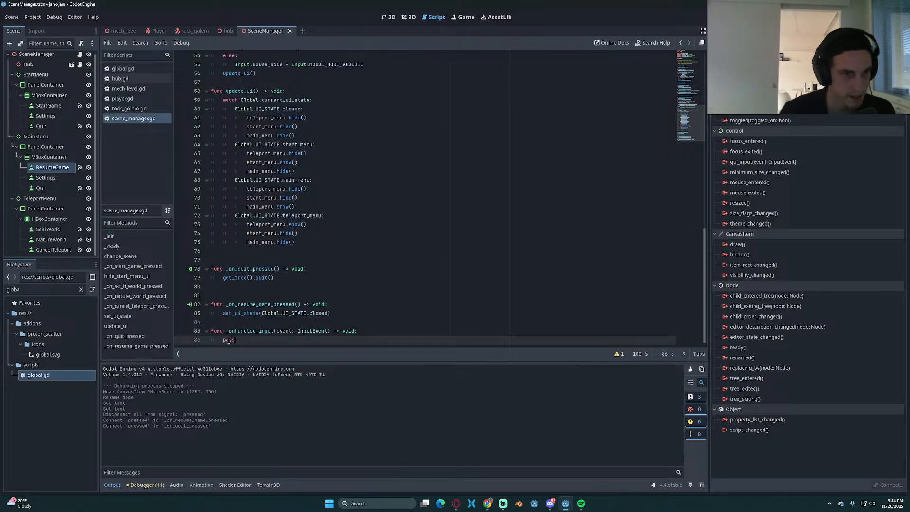
Step: Add a new input action named toggle_main_menu to the project's Input Map
left_click(33, 17)
left_click(44, 28)
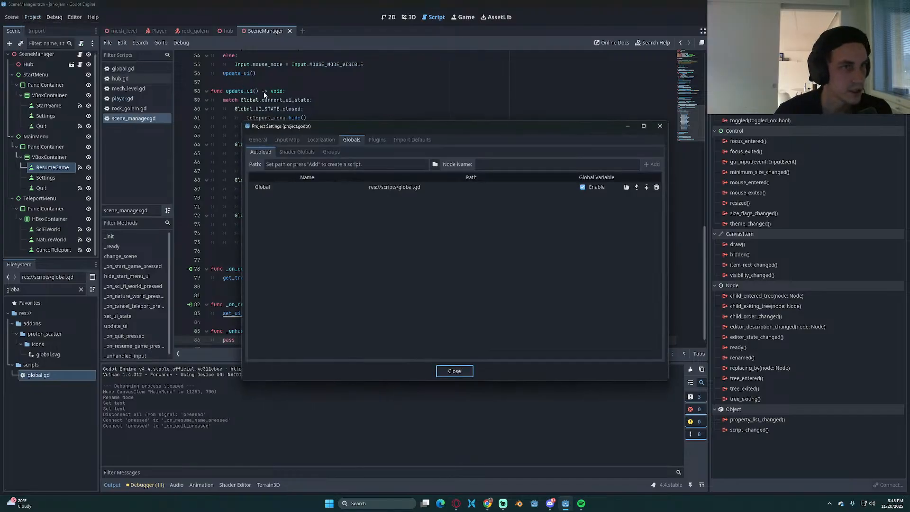
left_click(287, 139)
left_click(308, 164)
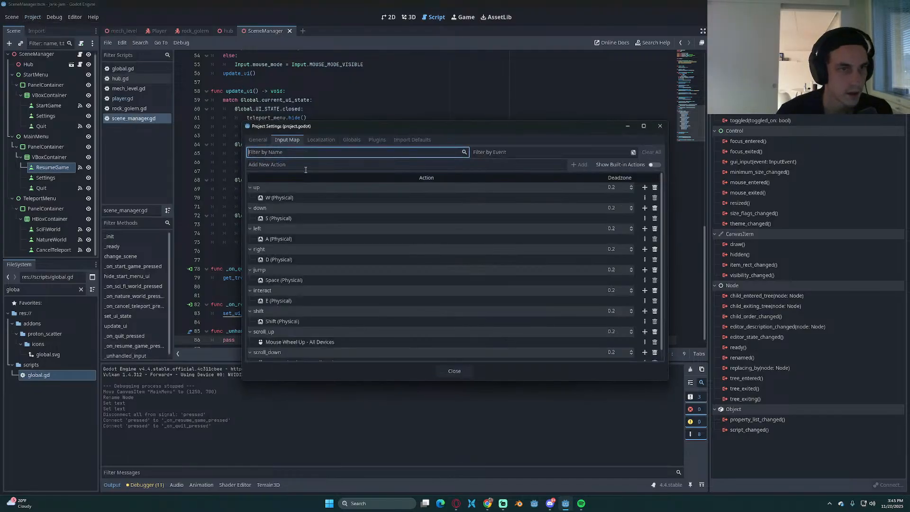
type("toggle")
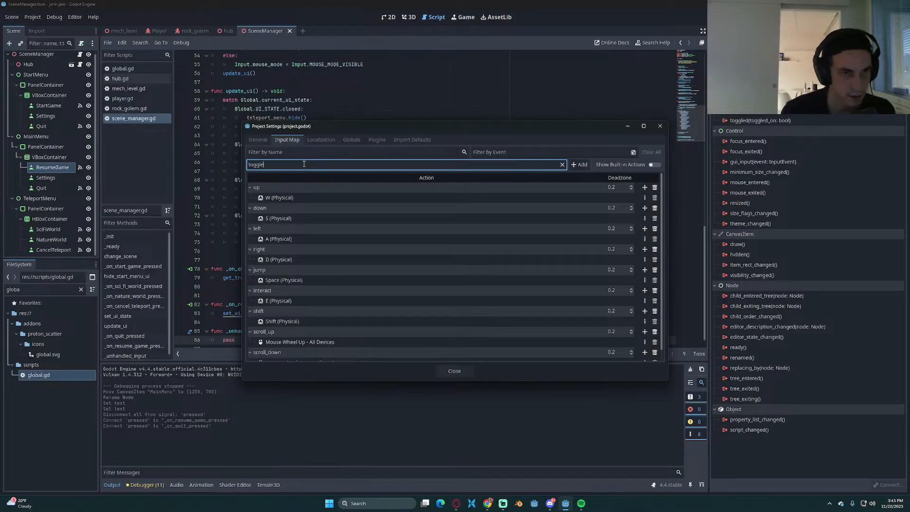
type("_main_menu")
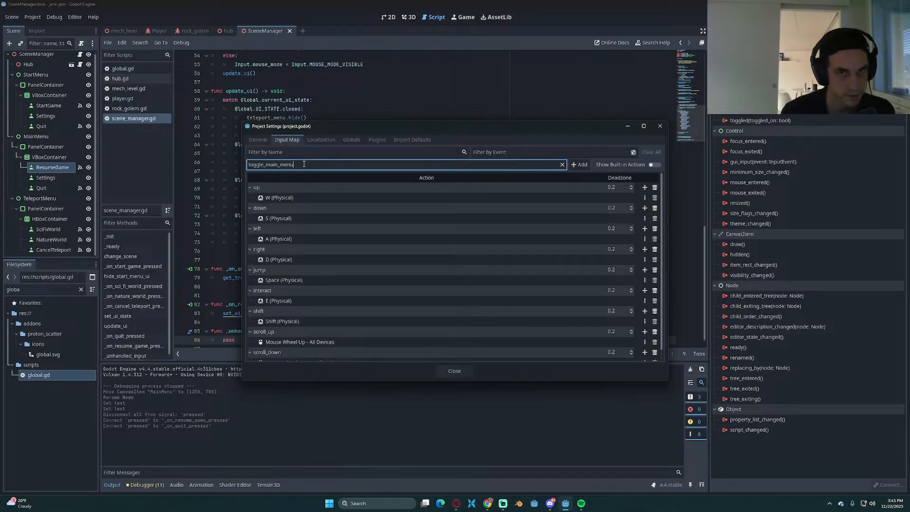
left_click(579, 165)
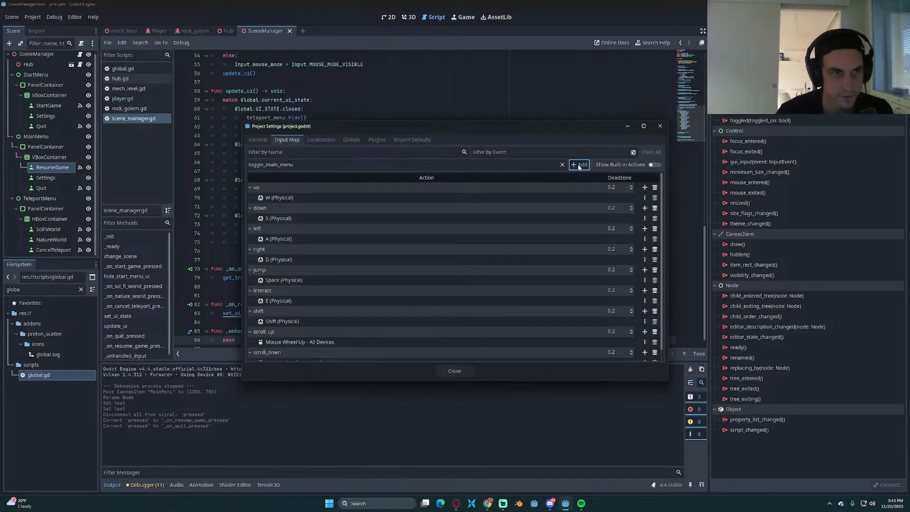
Step: Bind the physical Escape key to the toggle_main_menu action and close the project settings
scroll(441, 285, "down", 2)
left_click(645, 353)
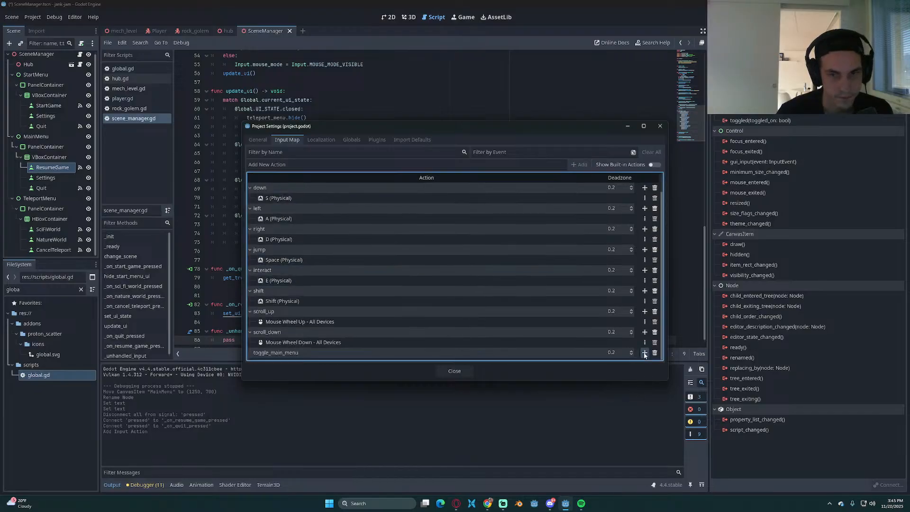
key("Escape")
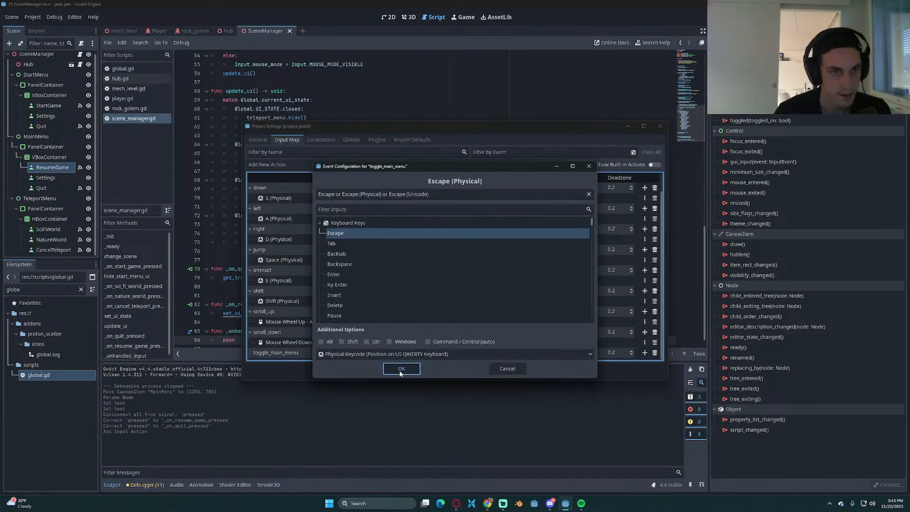
left_click(403, 369)
left_click(450, 372)
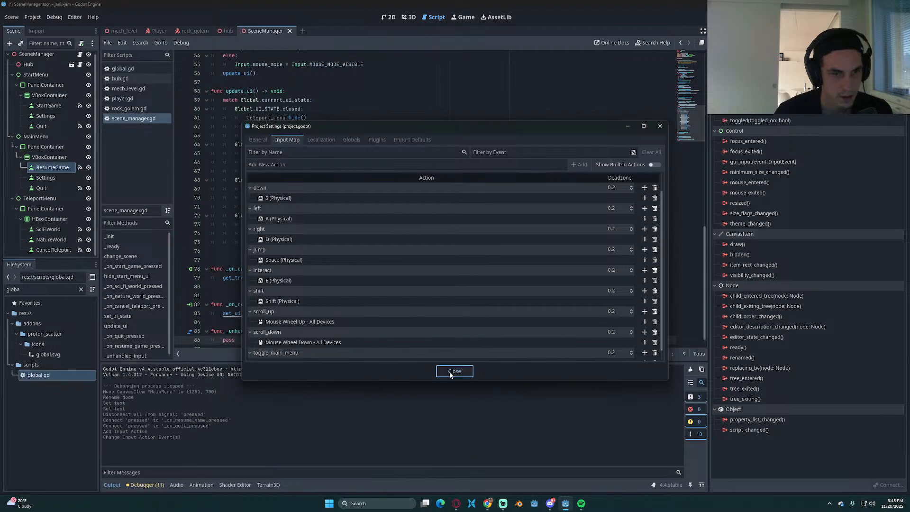
Step: Replace the pass placeholder in _unhandled_input with the condition if Input.is_action_just_pressed("toggle_main_menu"):
double_click(228, 331)
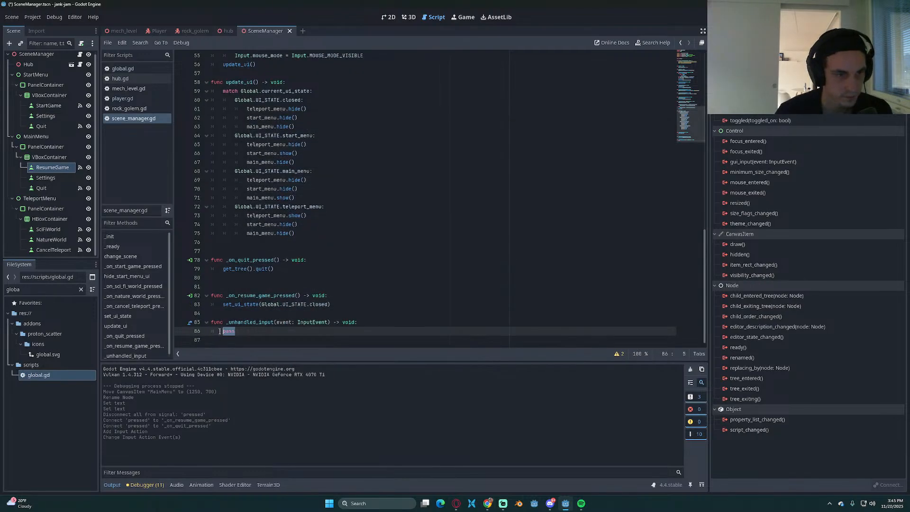
type("if Input.is")
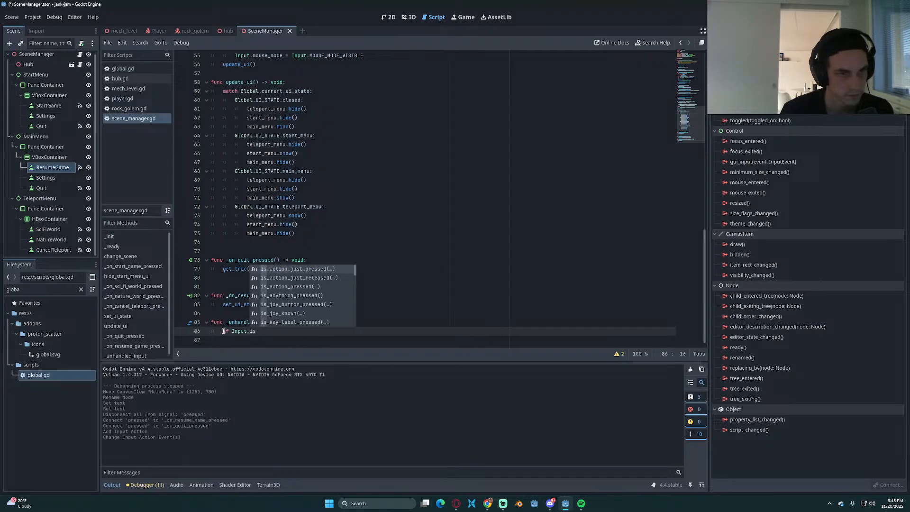
key("Return")
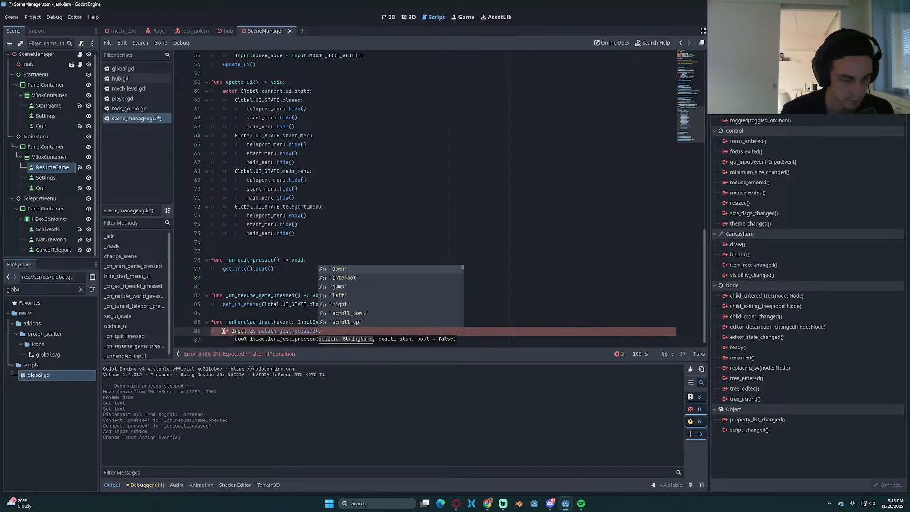
type("\"toggle_main_menu\"")
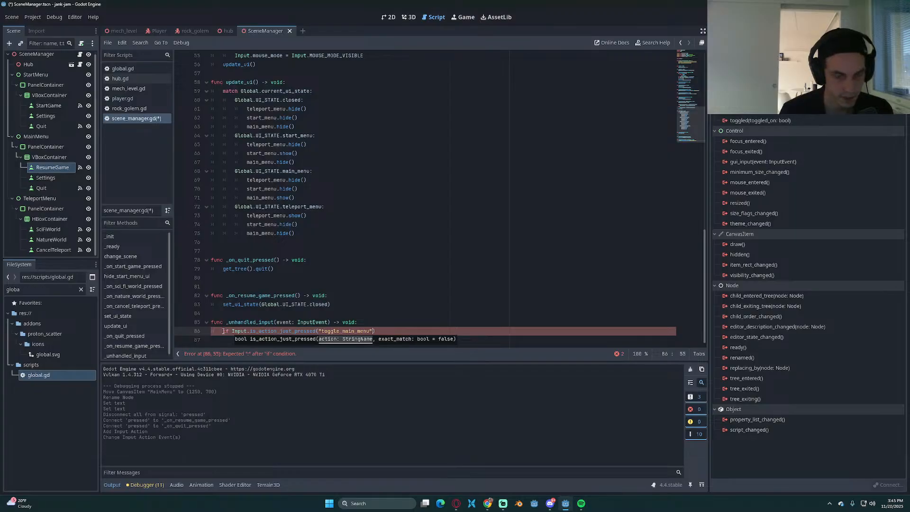
type("):")
key("Return")
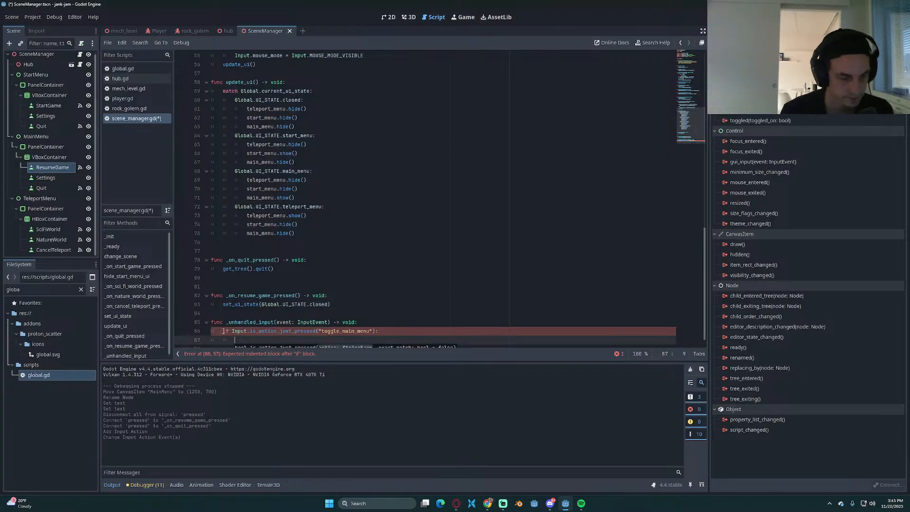
Step: Inside the toggle_main_menu check, add the nested condition if Global.current_ui_state == Global.UI_STATE.closed:
type("if ")
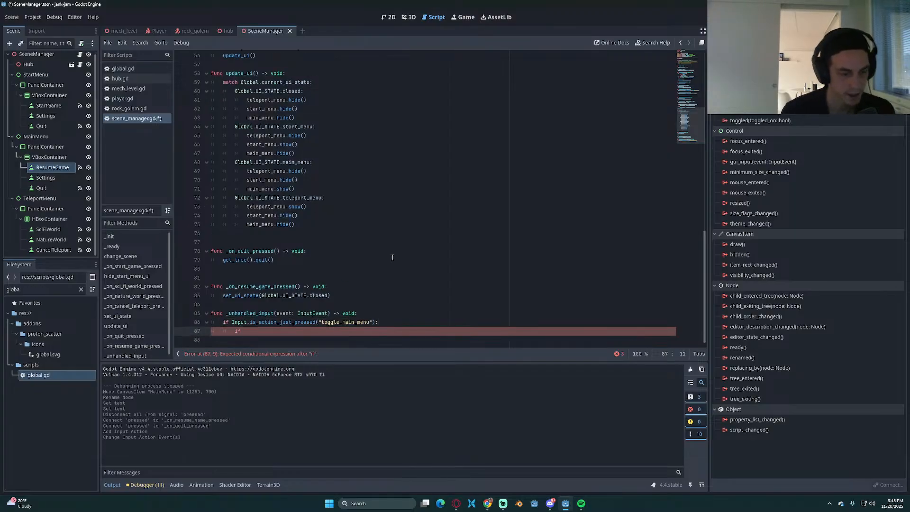
type("Global.UI")
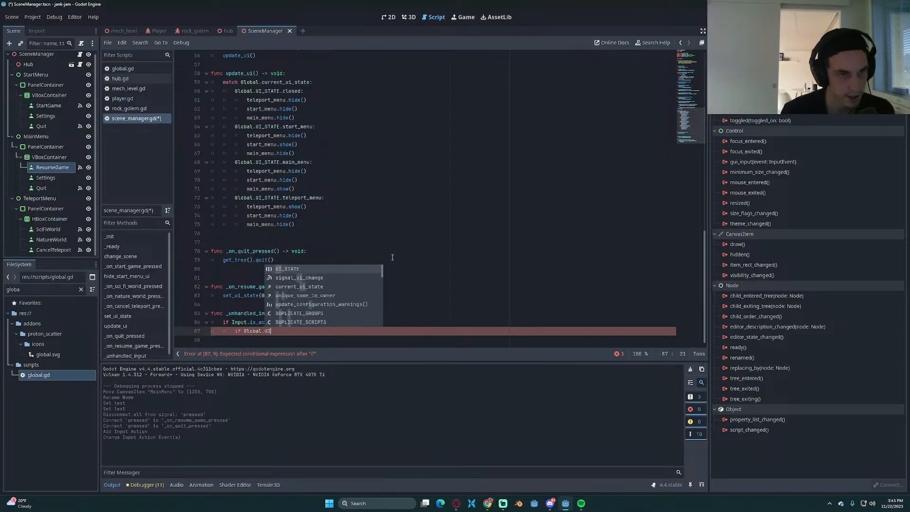
key("BackSpace")
key("BackSpace")
type("c")
key("Return")
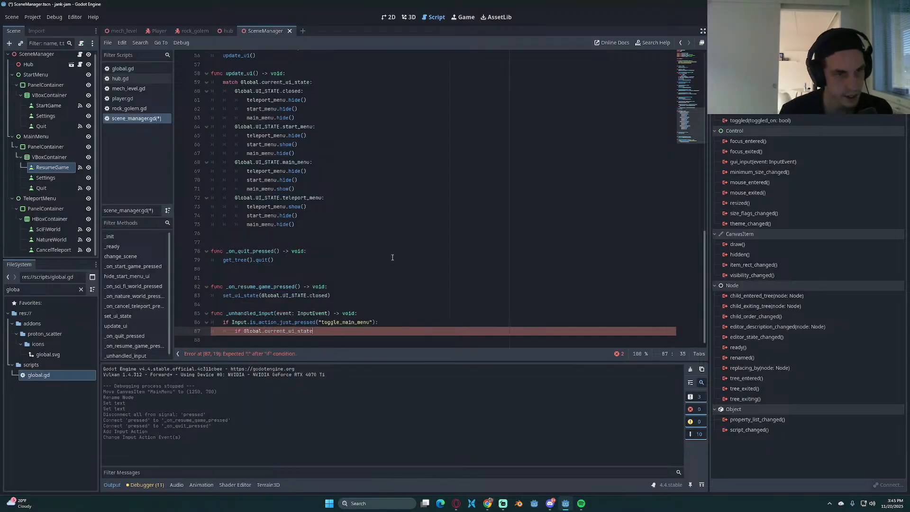
type("== ")
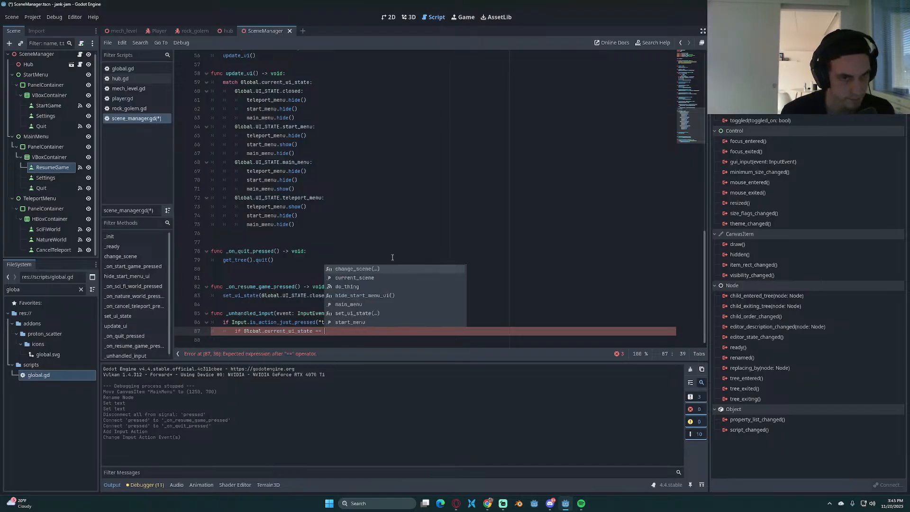
type("Global.")
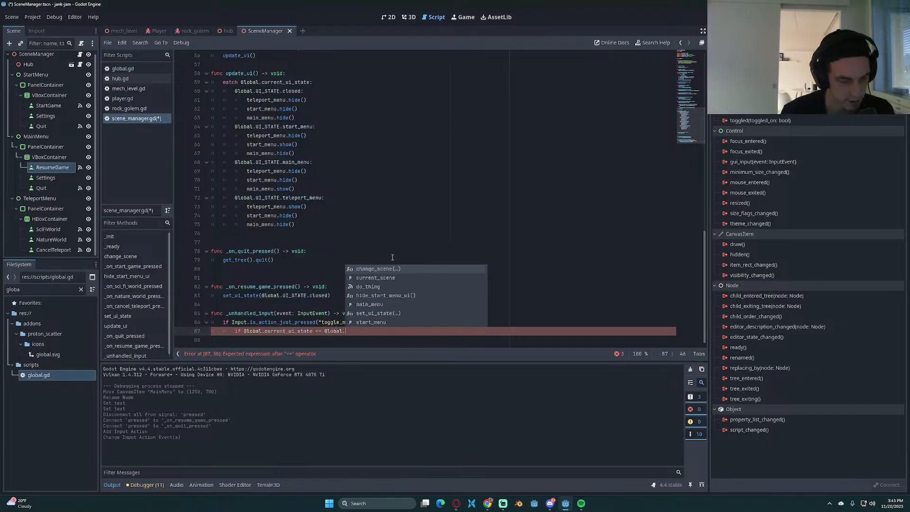
type("UI_STATE.c")
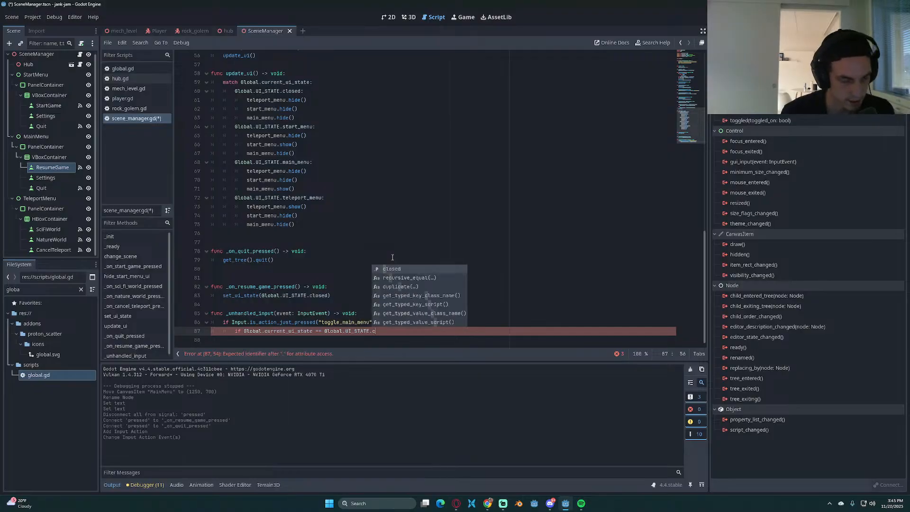
type("losed:")
key("Return")
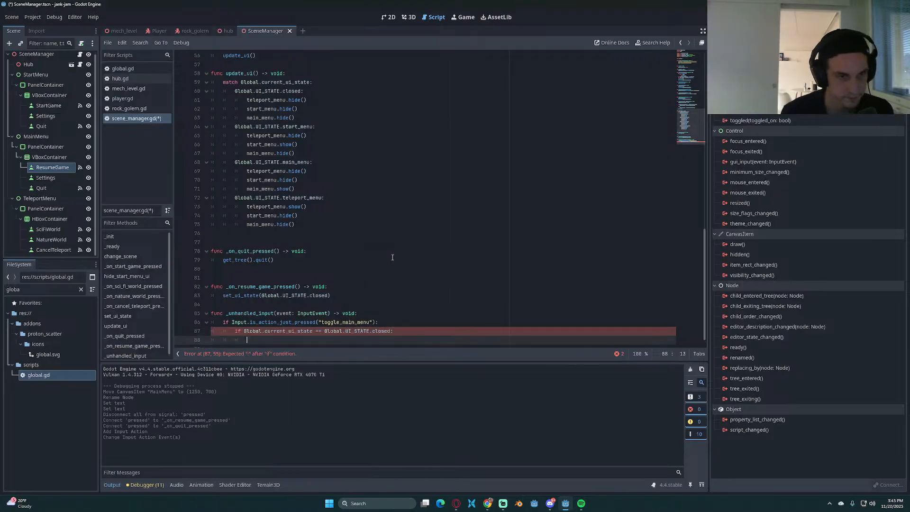
Step: Call set_ui_state(Global.UI_STATE.main_menu) in the body of the nested closed-state condition
type("set_i")
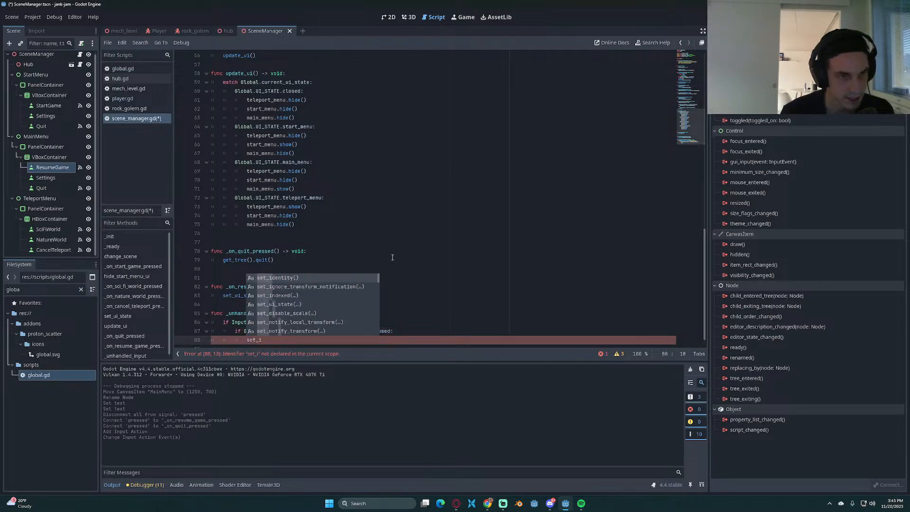
key("BackSpace")
type("u")
key("Return")
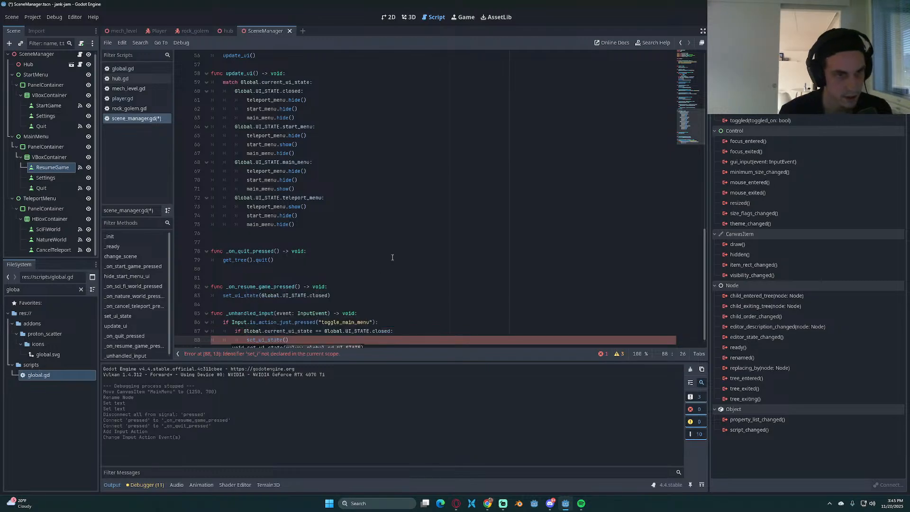
type("Global.")
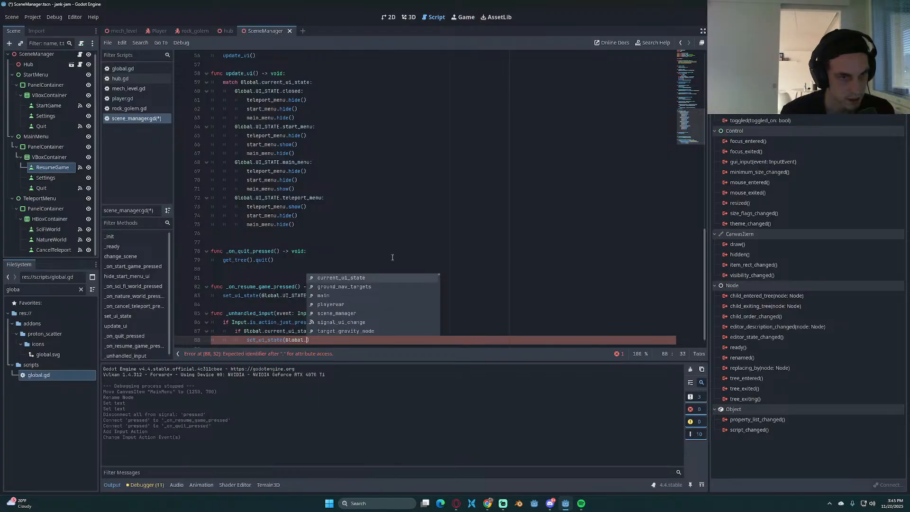
type("UI")
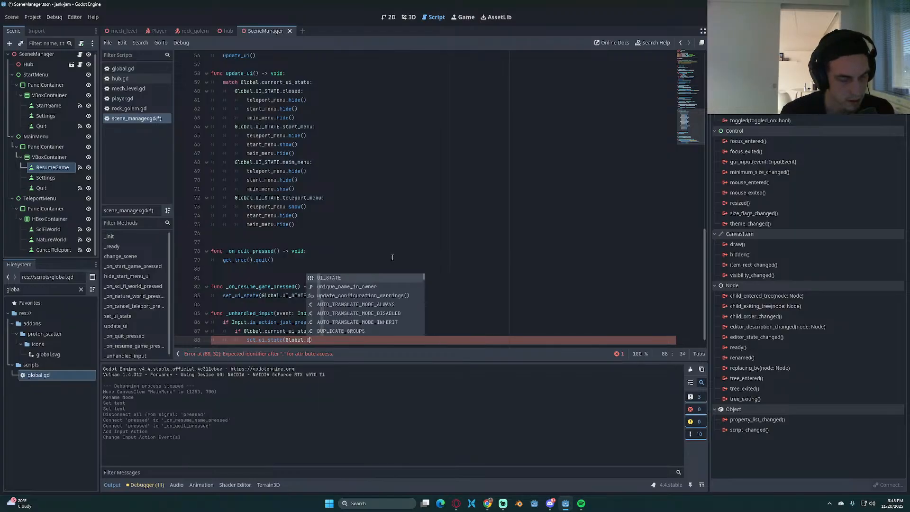
key("Return")
type(".")
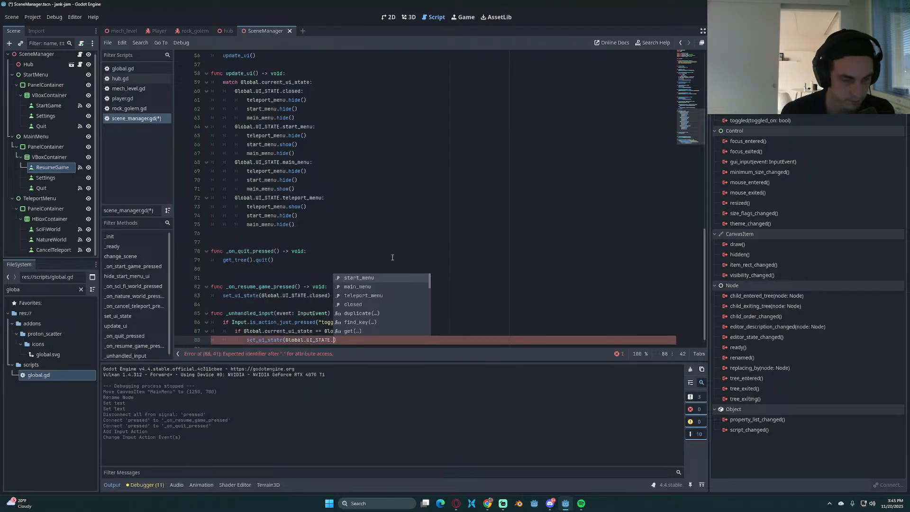
type("main_menu")
key("Return")
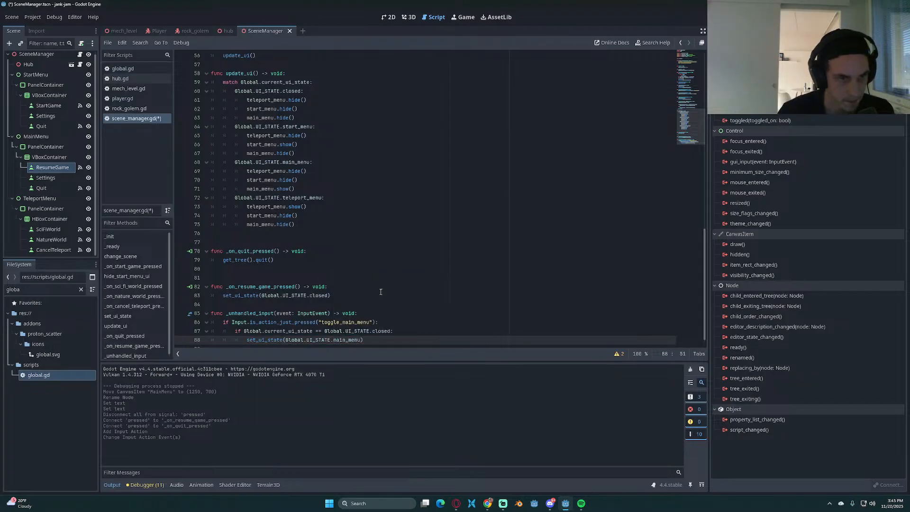
Step: Add an else branch to the nested condition that calls set_ui_state(Global.UI_STATE.closed), and save the script
scroll(396, 302, "down", 1)
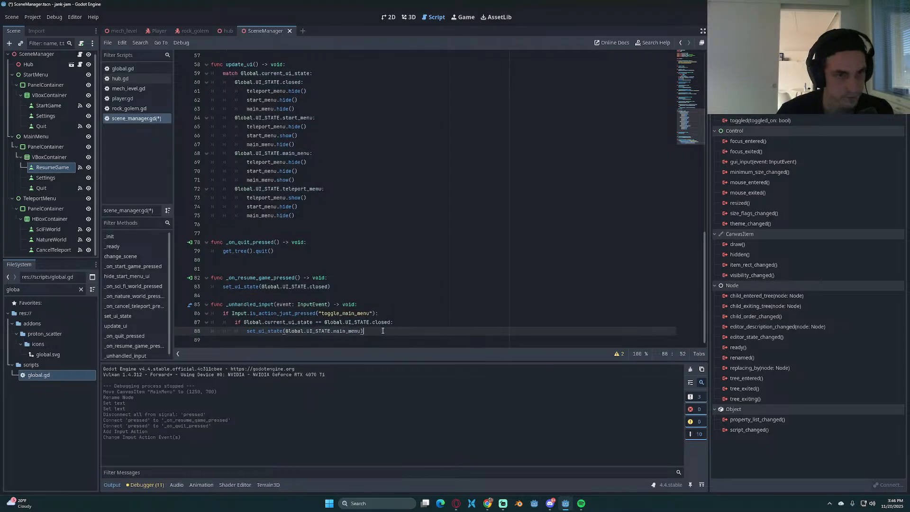
key("Return")
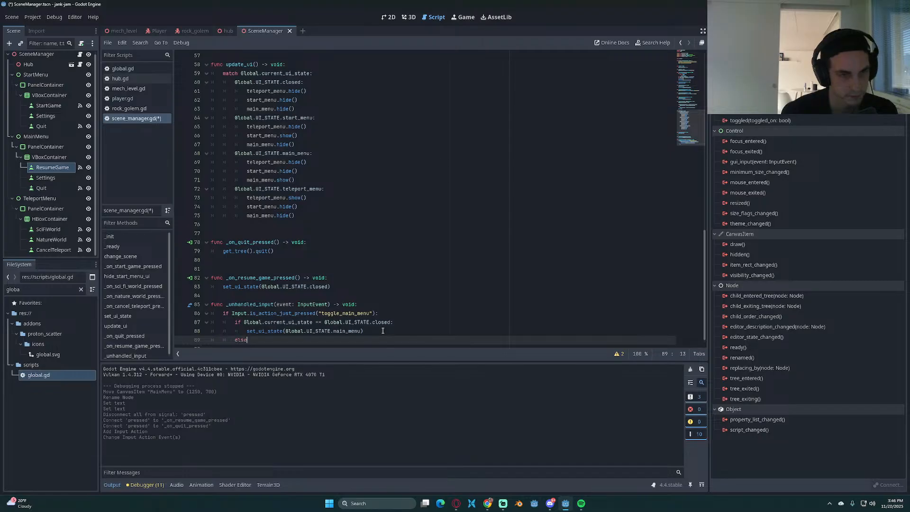
type(":")
key("Return")
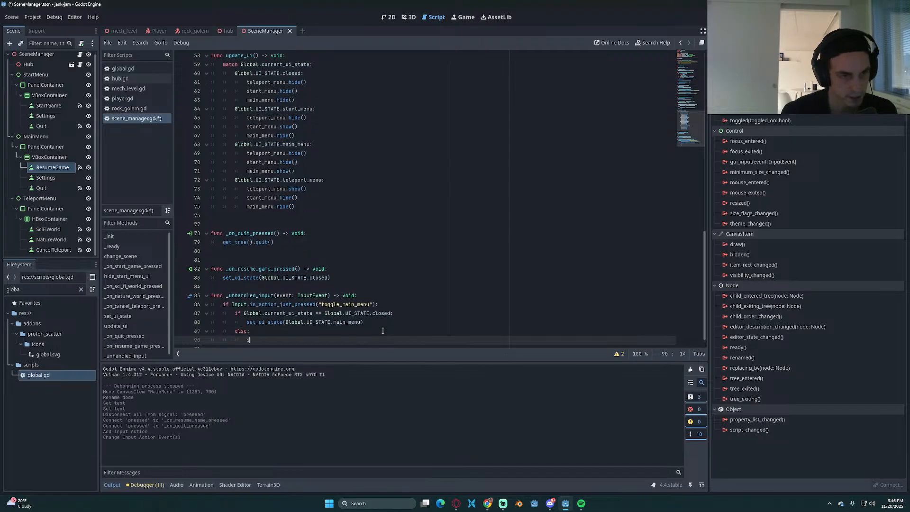
type("set_ui_state()")
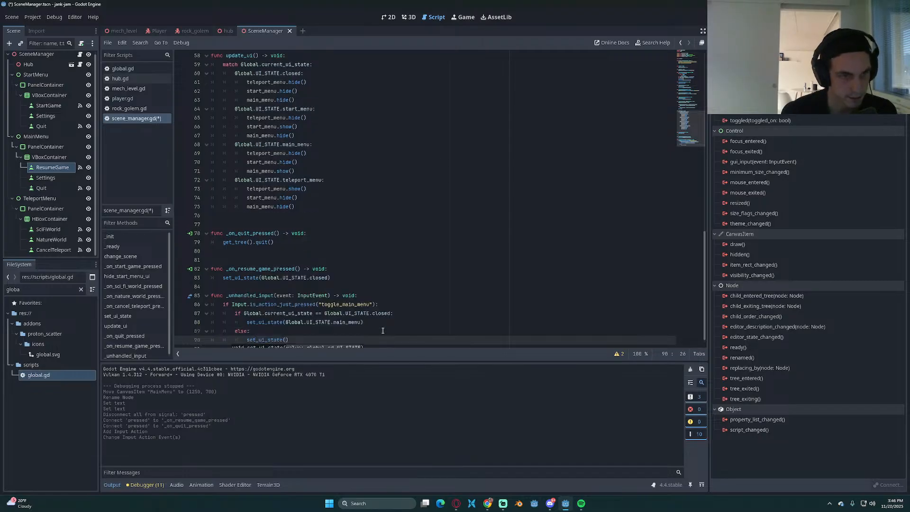
type("Global.UI_STATE.")
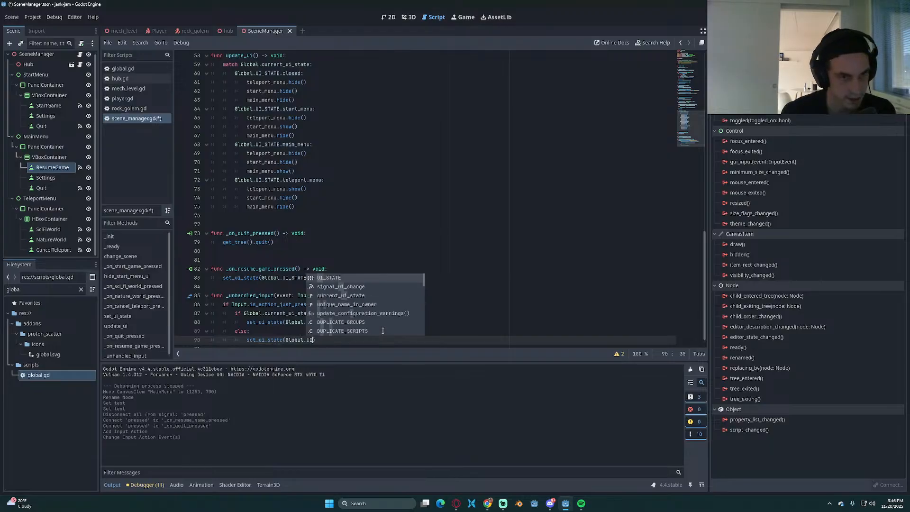
type("close")
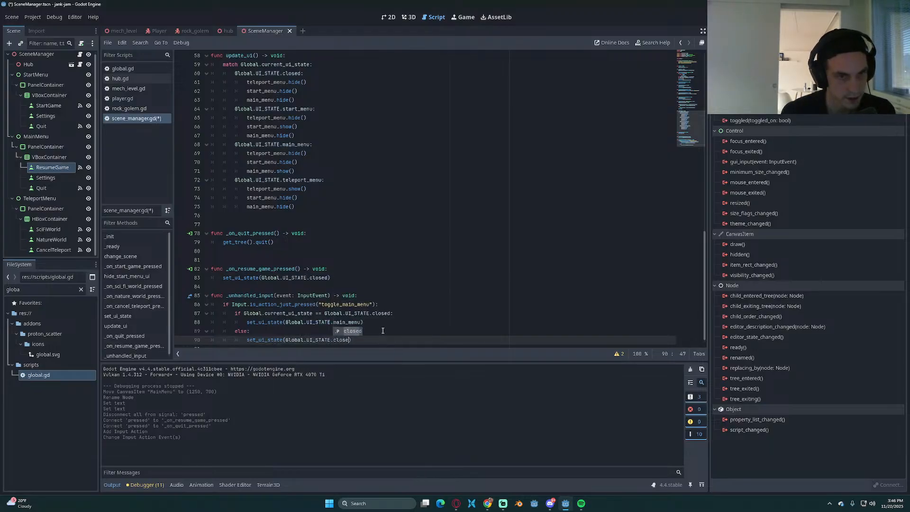
type("d")
key("ctrl+s")
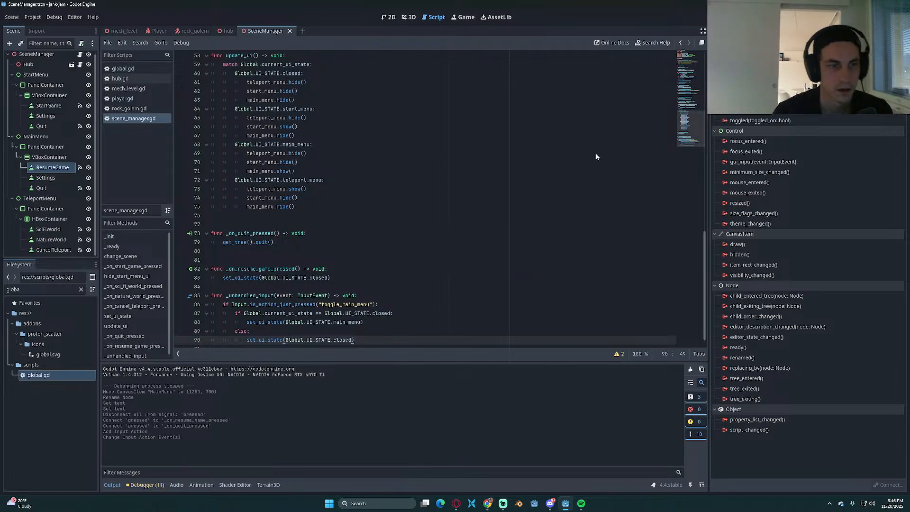
Step: Run the project to test the Resume Game button, and close the game window
key("F5")
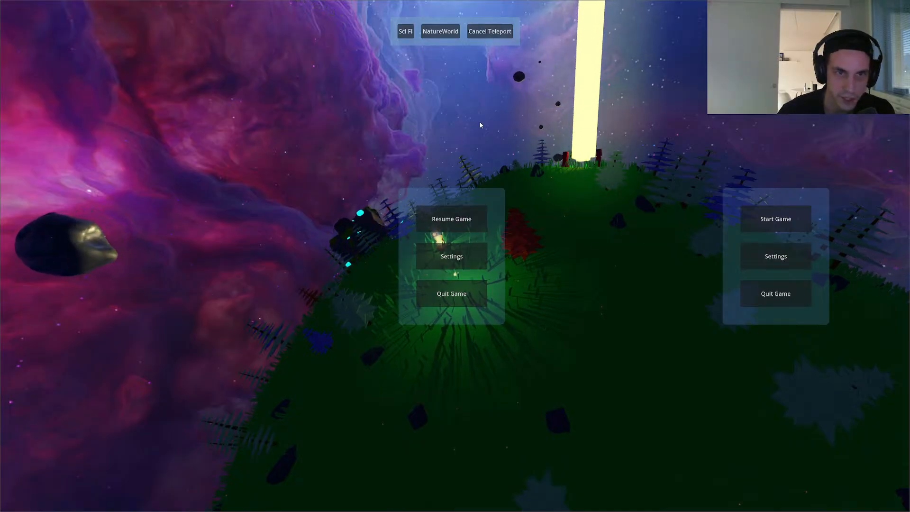
left_click(438, 216)
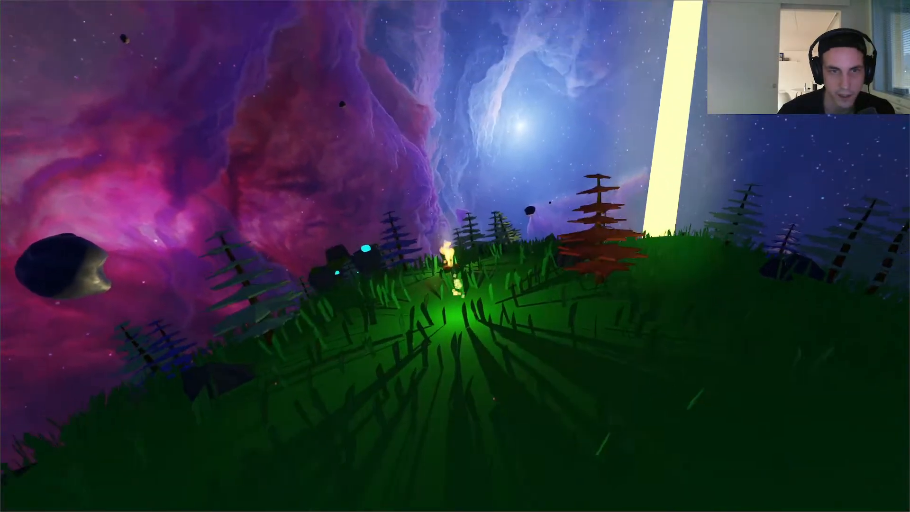
key("alt+F4")
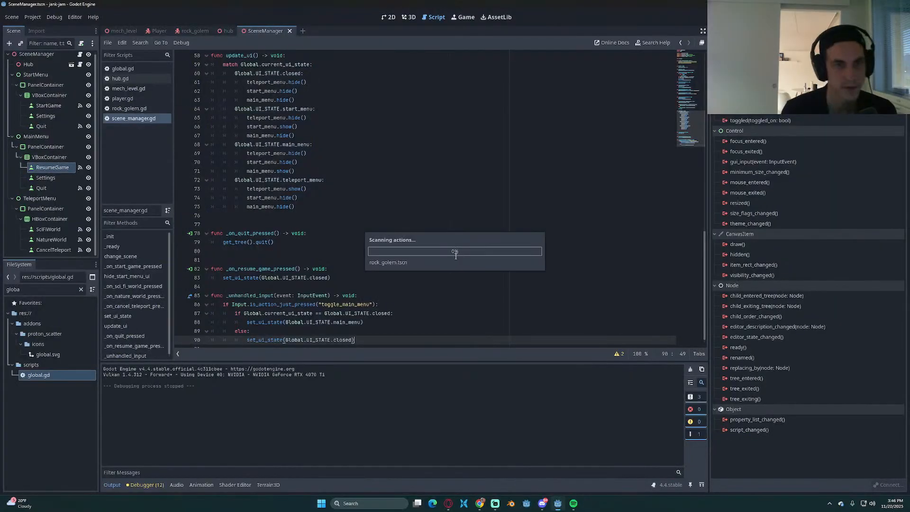
Step: Add an update_ui() call at the end of the _ready function in scene_manager.gd and save the script
scroll(418, 308, "up", 2)
scroll(418, 309, "up", 2)
scroll(418, 309, "down", 2)
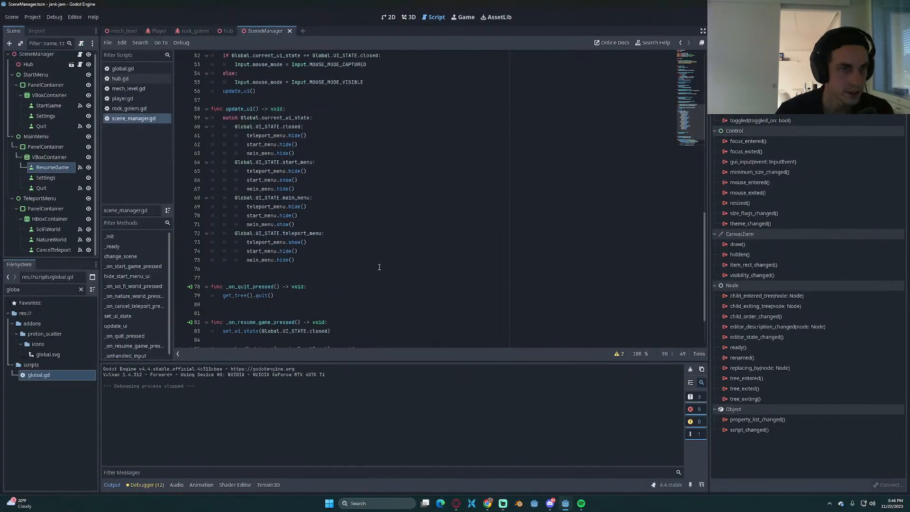
key("ctrl+s")
scroll(361, 253, "up", 17)
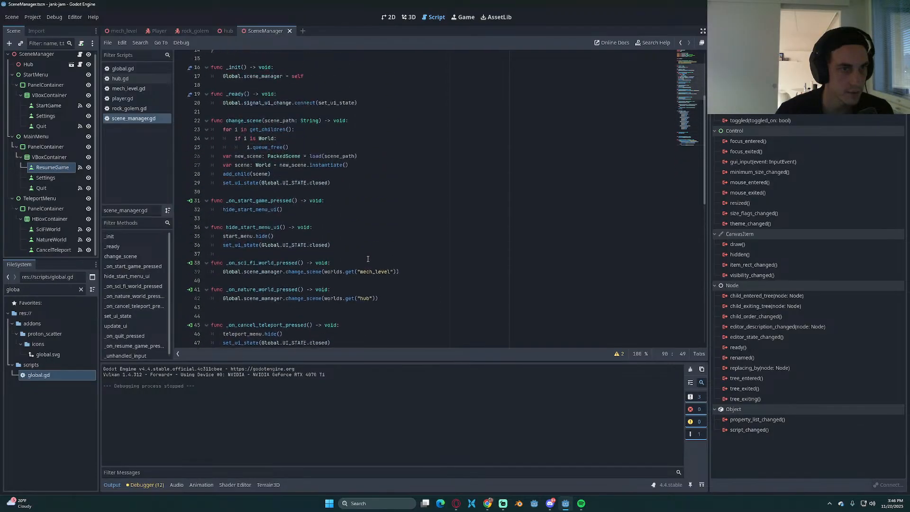
left_click(378, 224)
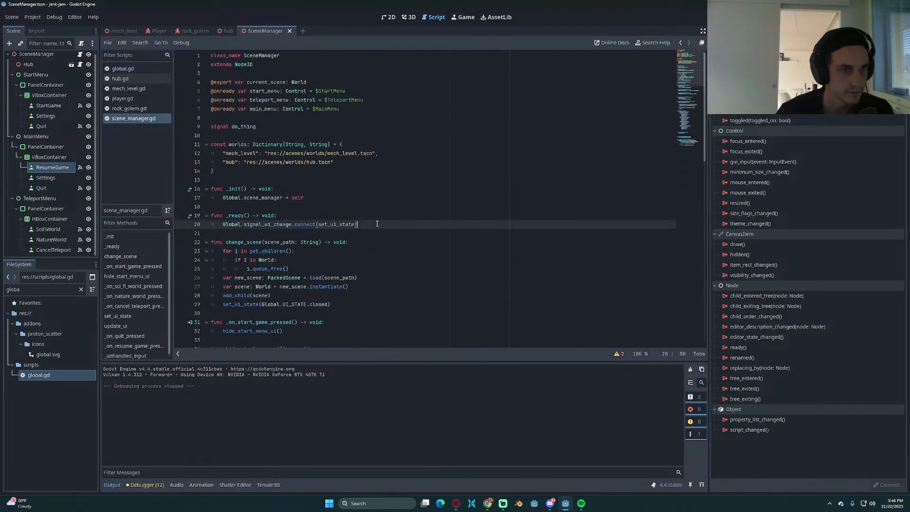
key("Return")
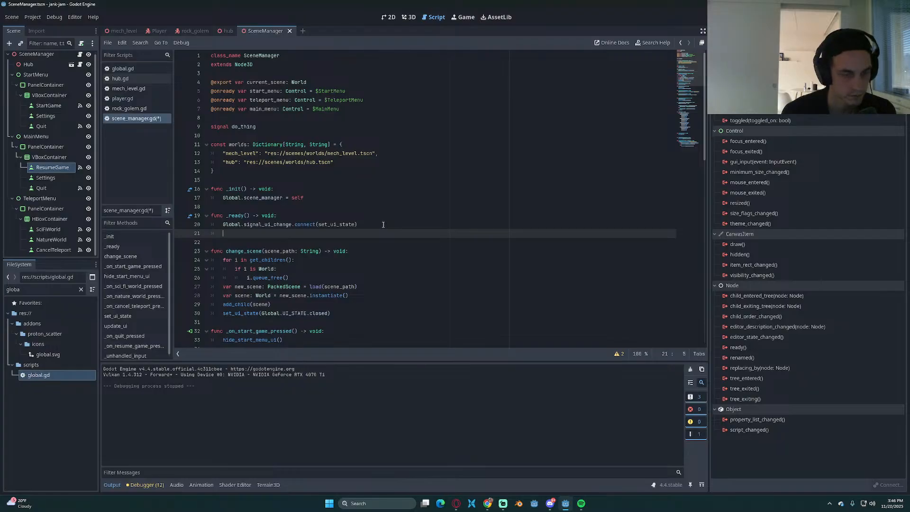
type("update_ui()")
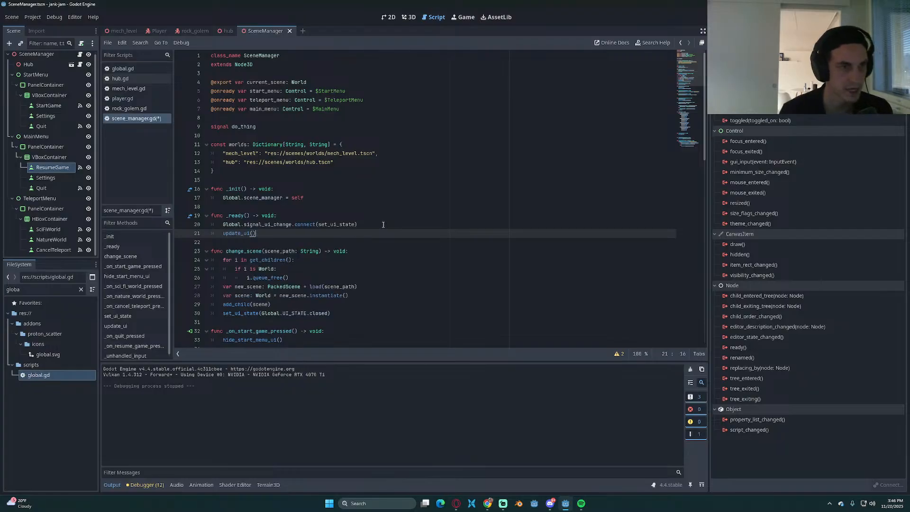
key("ctrl+s")
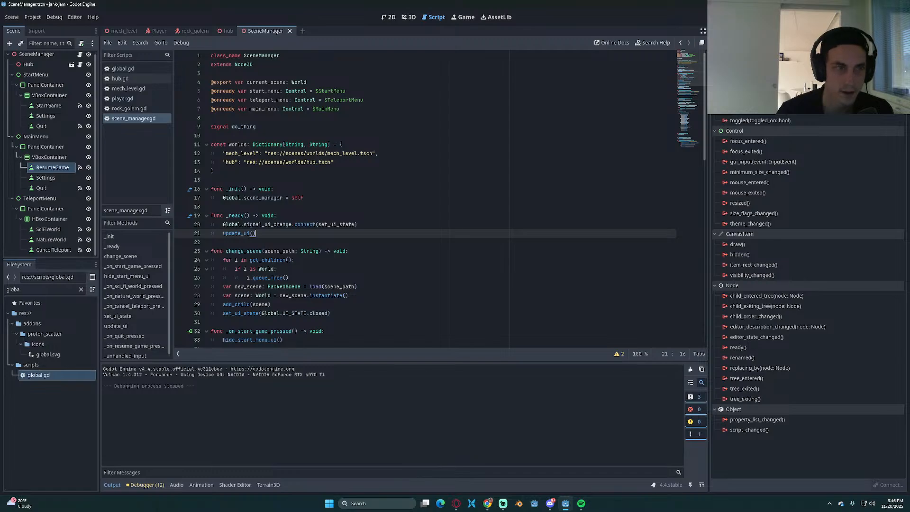
Step: Run the project and try the start menu's Settings and Start Game buttons
key("F5")
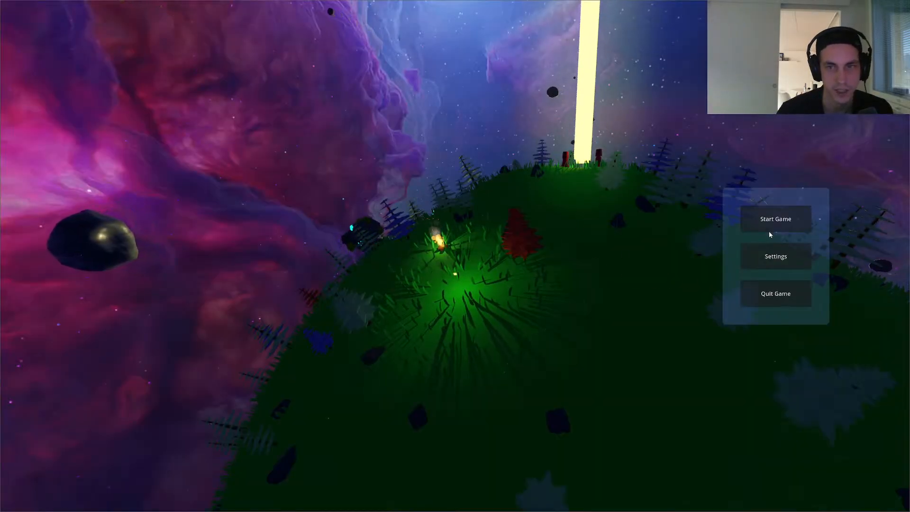
left_click(768, 259)
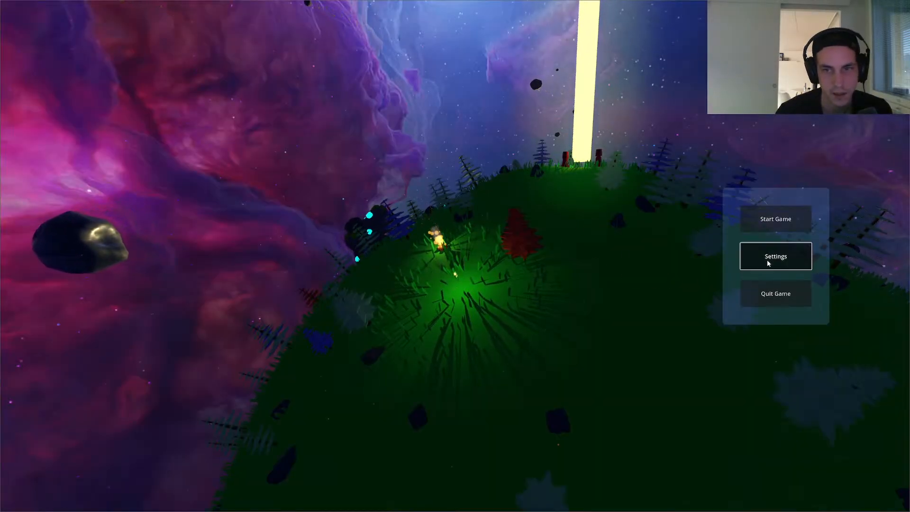
left_click(776, 218)
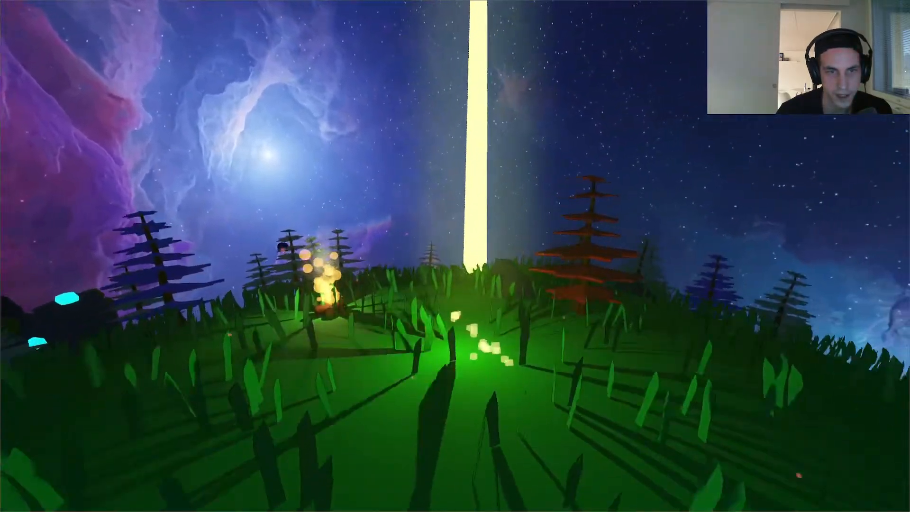
Step: Test toggling the main menu open and closed in the running game, and walk the player to the light-beam teleporter
key("Escape")
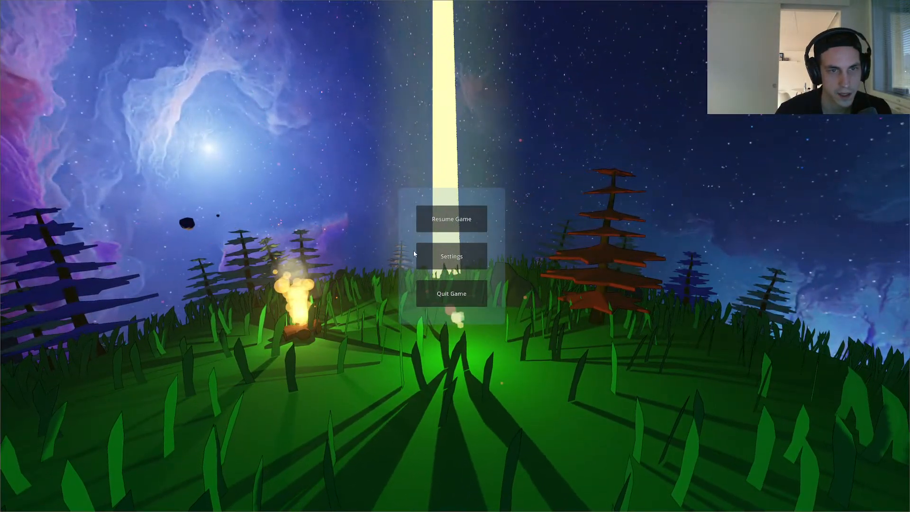
key("Escape")
key("w")
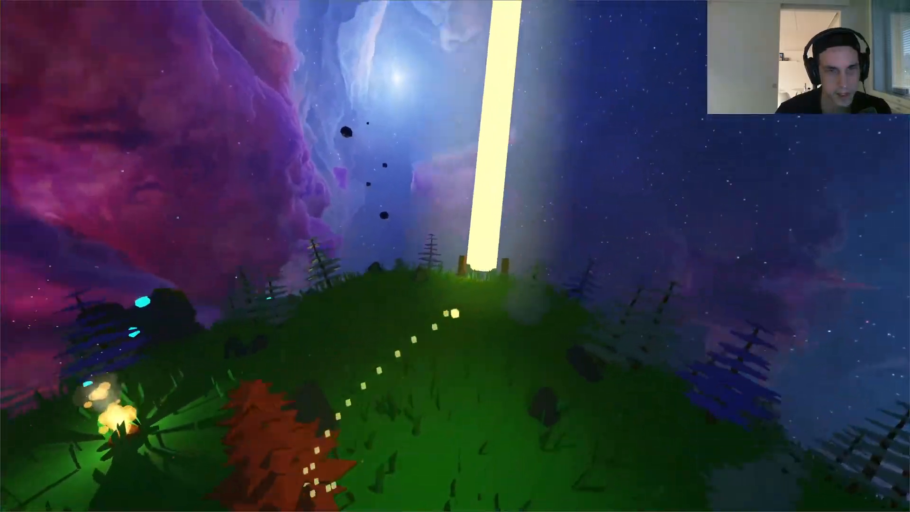
key("w")
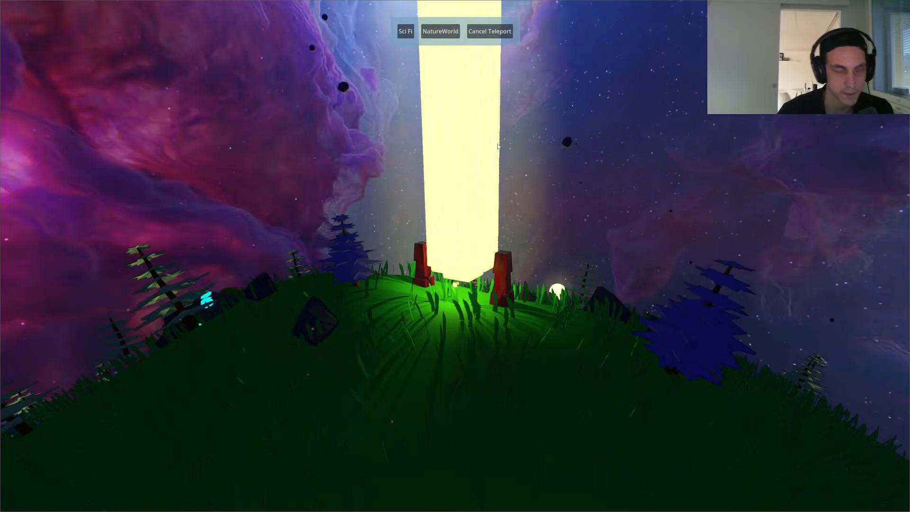
Step: Stop the running game, save, and show the SceneManager scene in the 2D editor
key("F8")
key("ctrl+s")
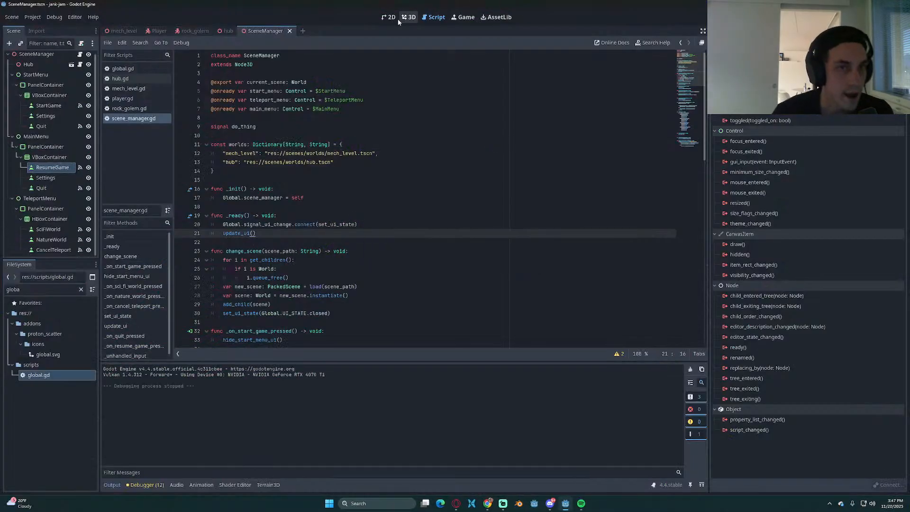
left_click(37, 55)
left_click(389, 17)
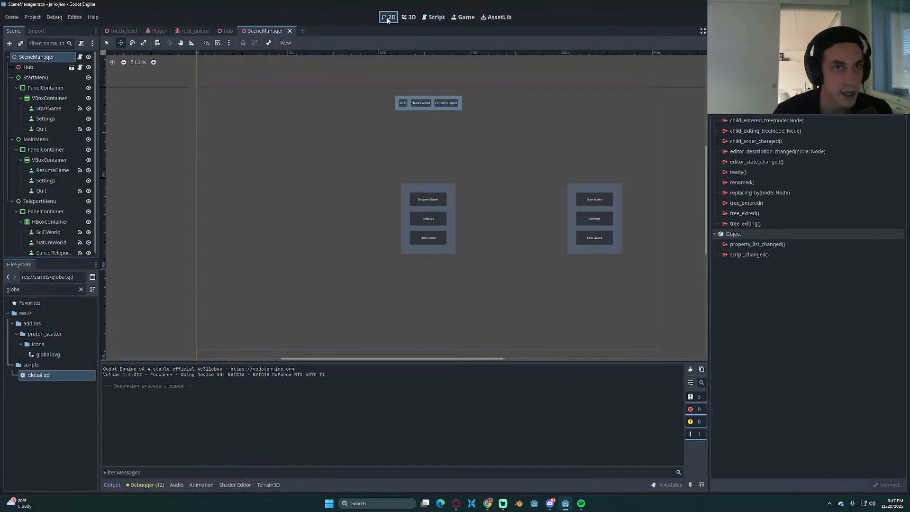
left_click(50, 201)
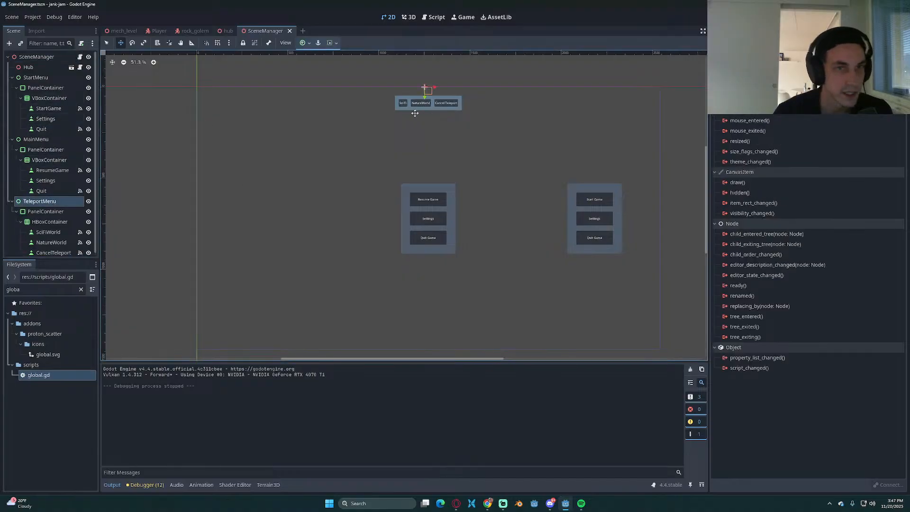
left_click_drag(424, 99, 425, 110)
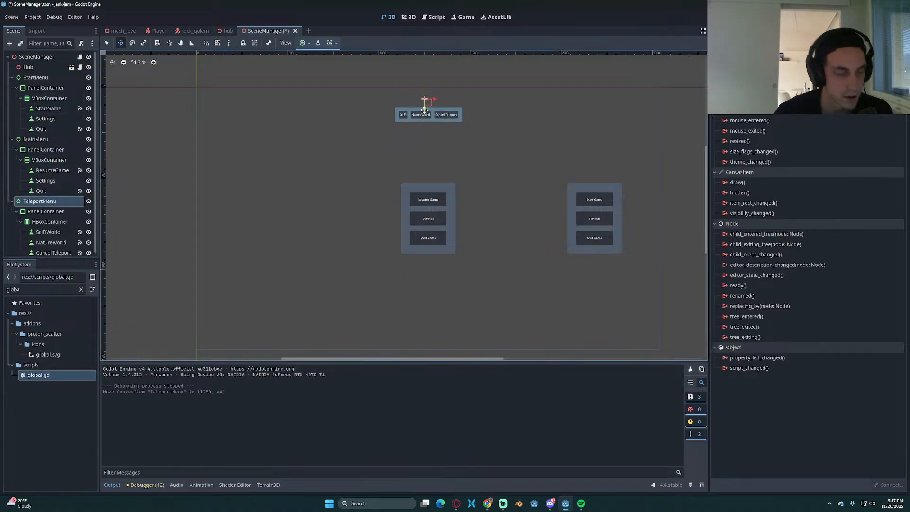
key("ctrl+z")
Step: Reset the transform size and position of the PanelContainer under TeleportMenu, and save the scene
left_click(42, 212)
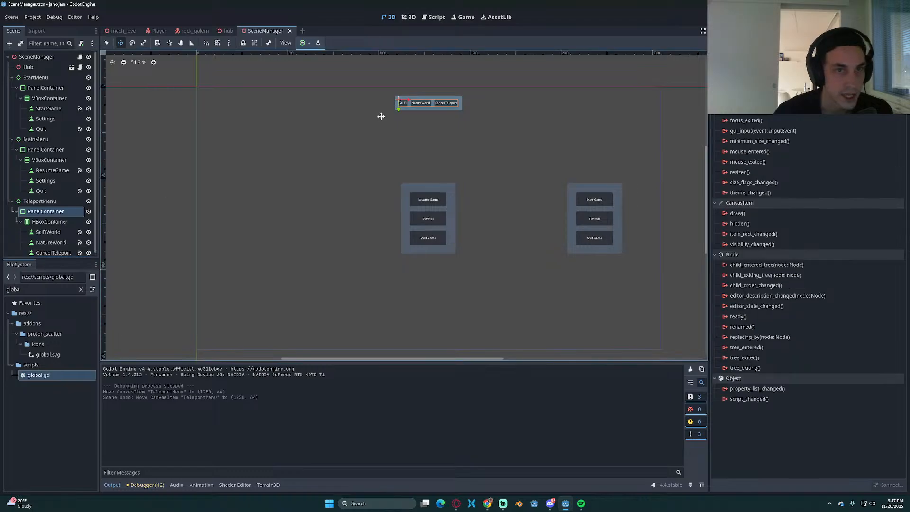
left_click(729, 30)
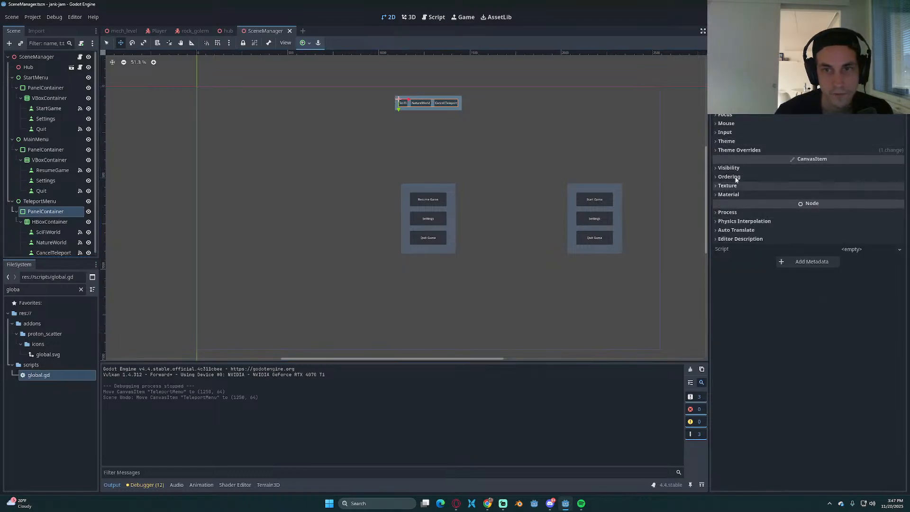
scroll(738, 136, "up", 3)
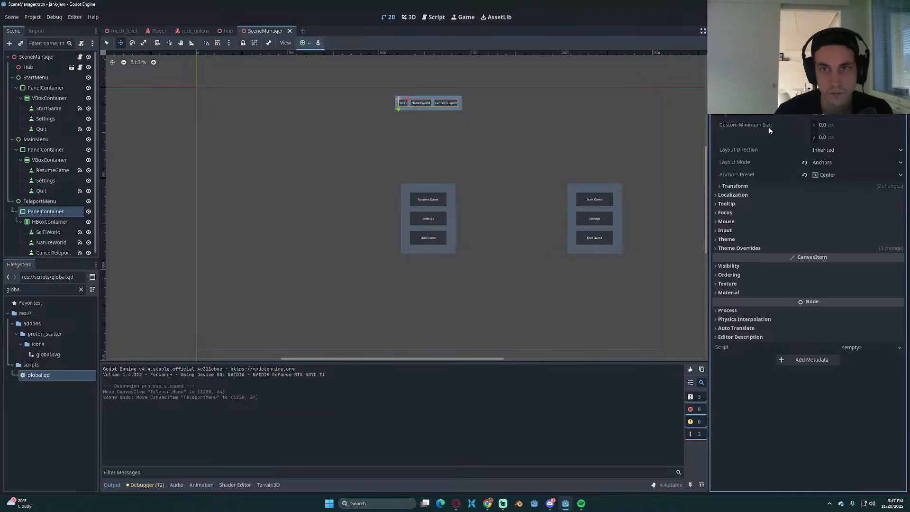
left_click(747, 186)
left_click(806, 196)
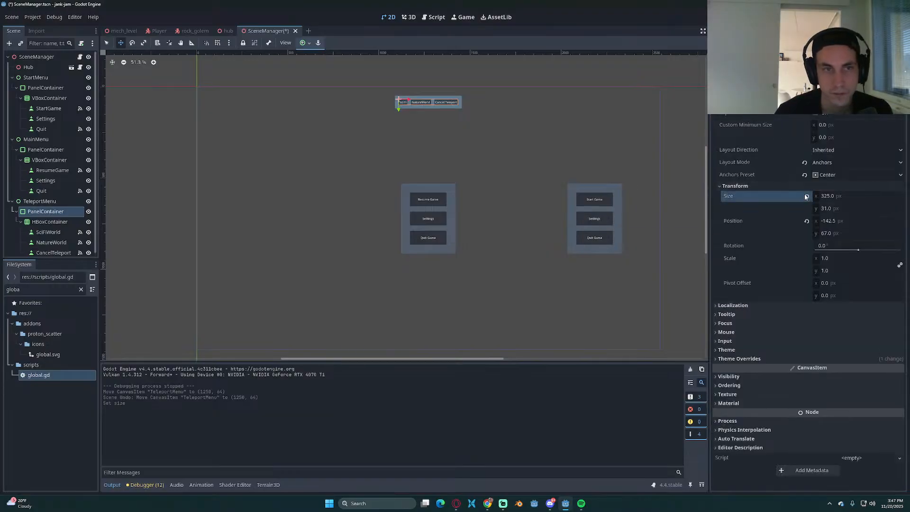
left_click(807, 221)
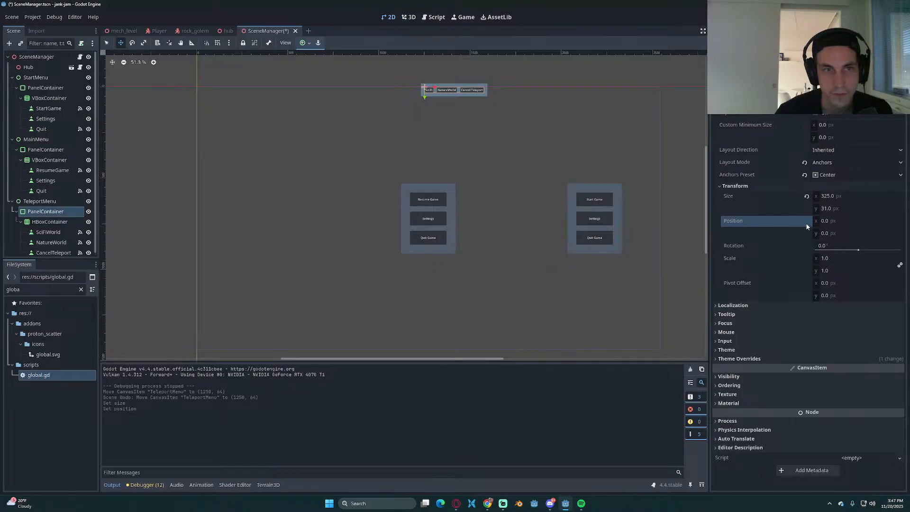
key("ctrl+s")
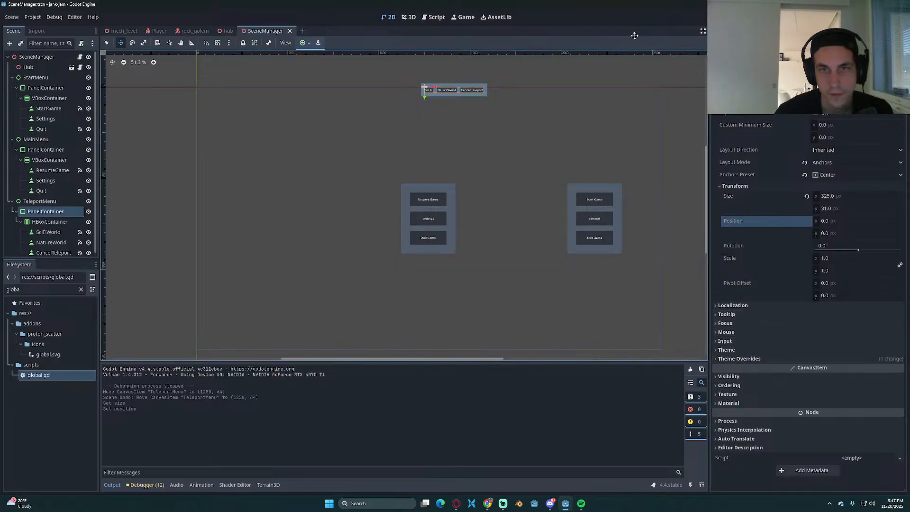
Step: Apply the Center anchor preset to the TeleportMenu's PanelContainer, and move the TeleportMenu node down to about (1250, 256)
left_click(304, 43)
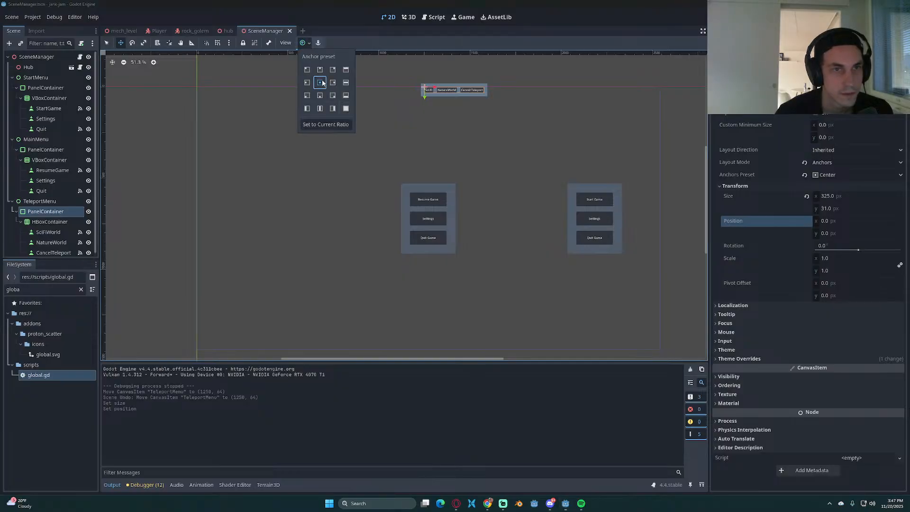
left_click(321, 83)
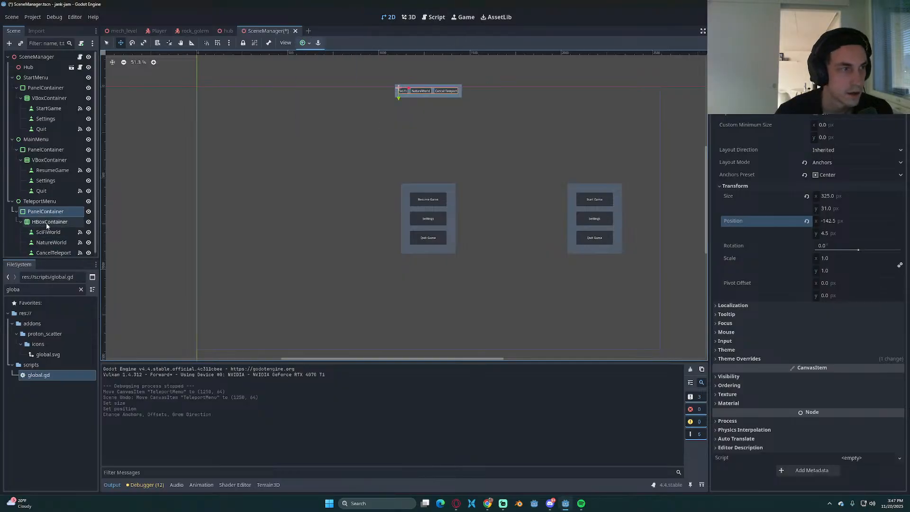
left_click(39, 201)
left_click_drag(428, 96, 422, 147)
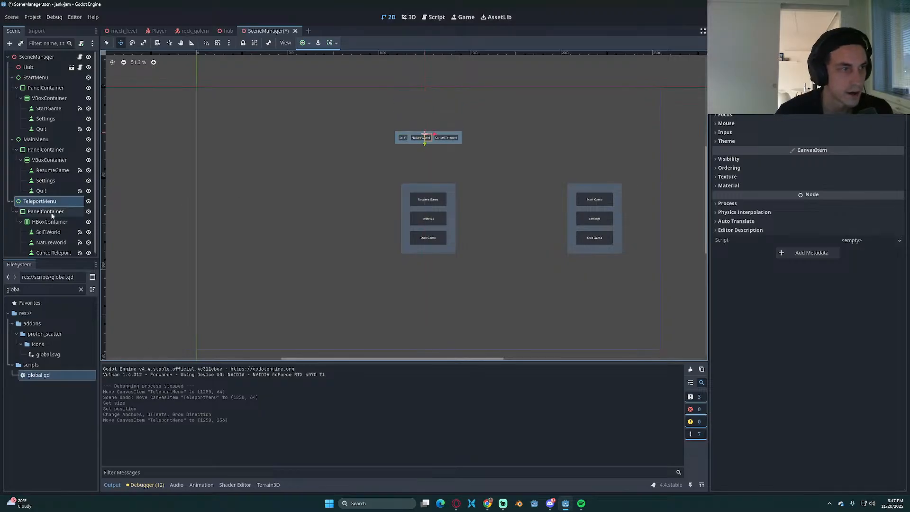
Step: Set all four corner radii of the TeleportMenu PanelContainer's StyleBoxFlat panel override to 10 px
left_click(45, 211)
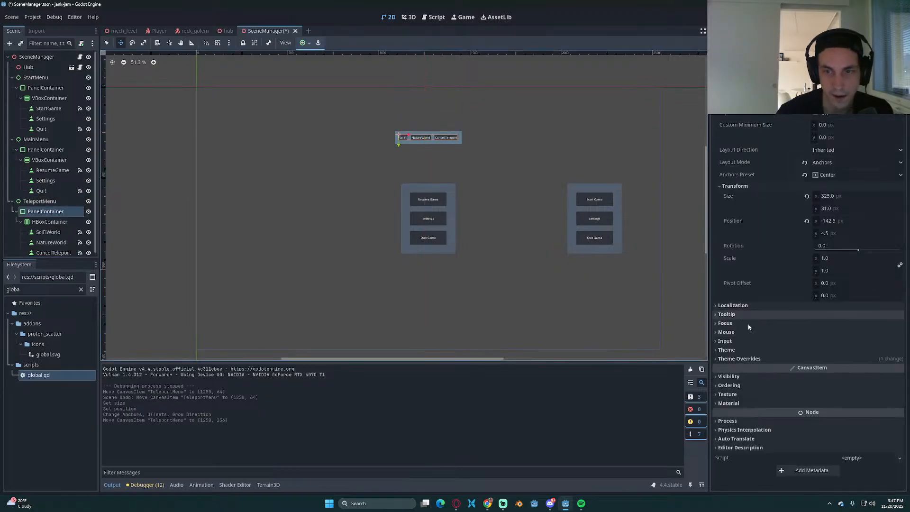
left_click(753, 360)
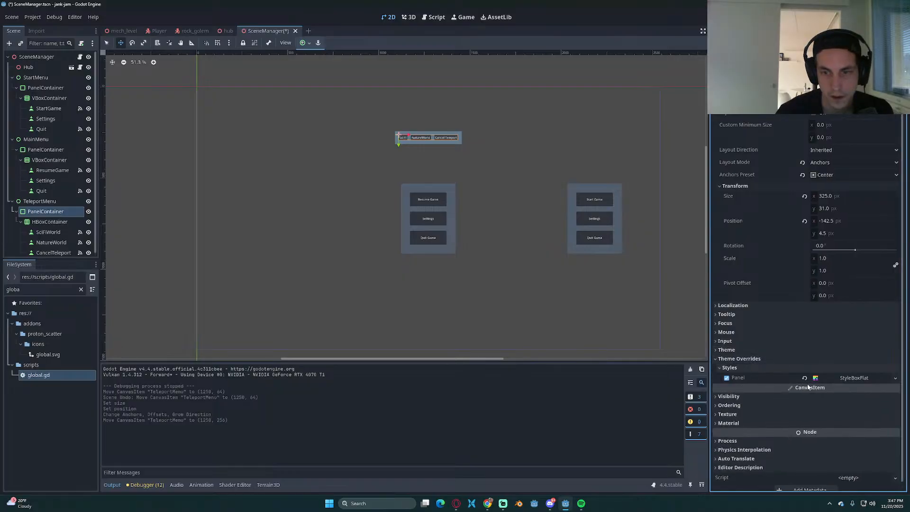
left_click(820, 379)
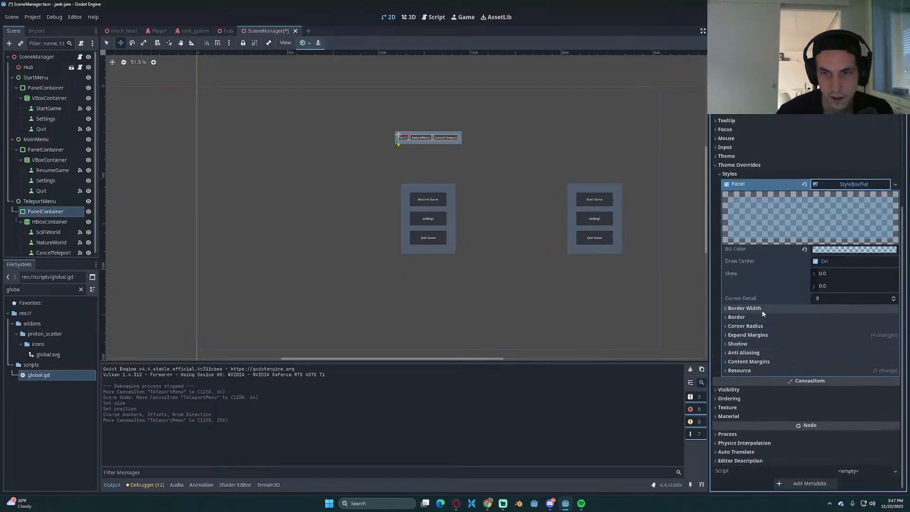
left_click(758, 325)
left_click(844, 338)
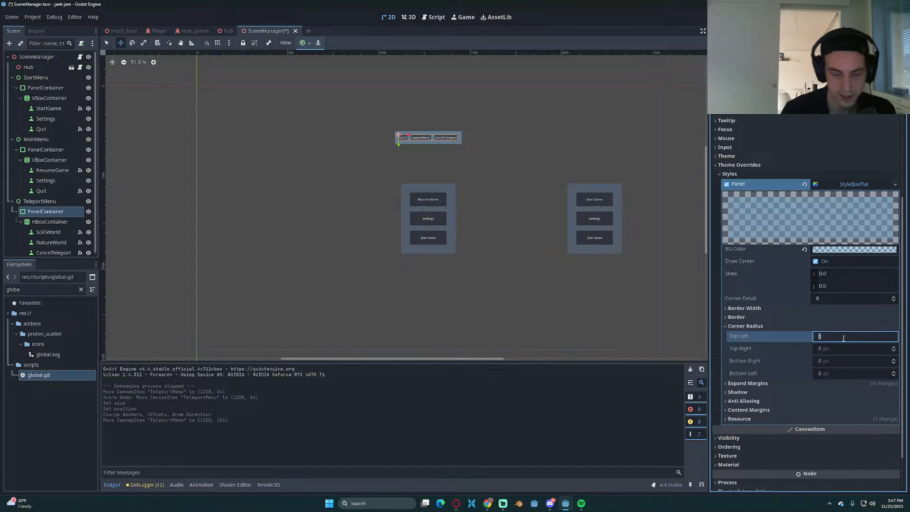
type("10")
key("Tab")
type("10")
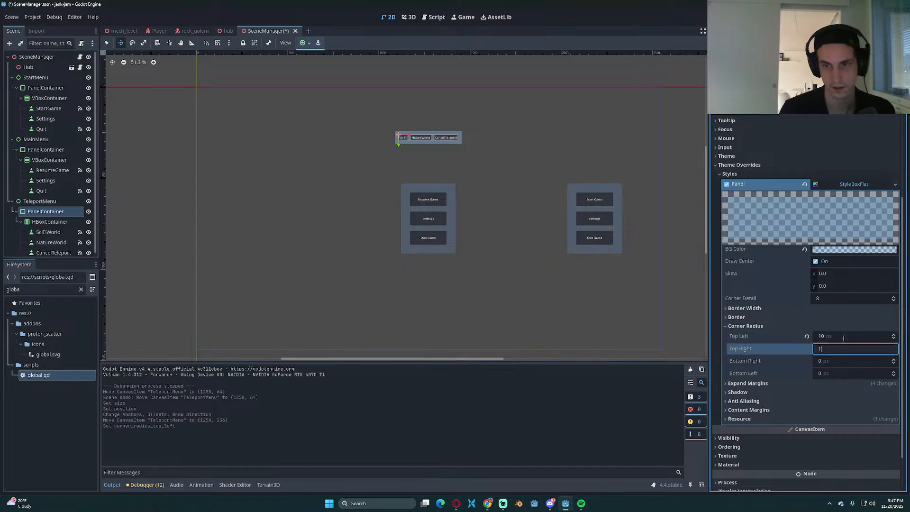
key("Tab")
type("10")
key("Tab")
type("1")
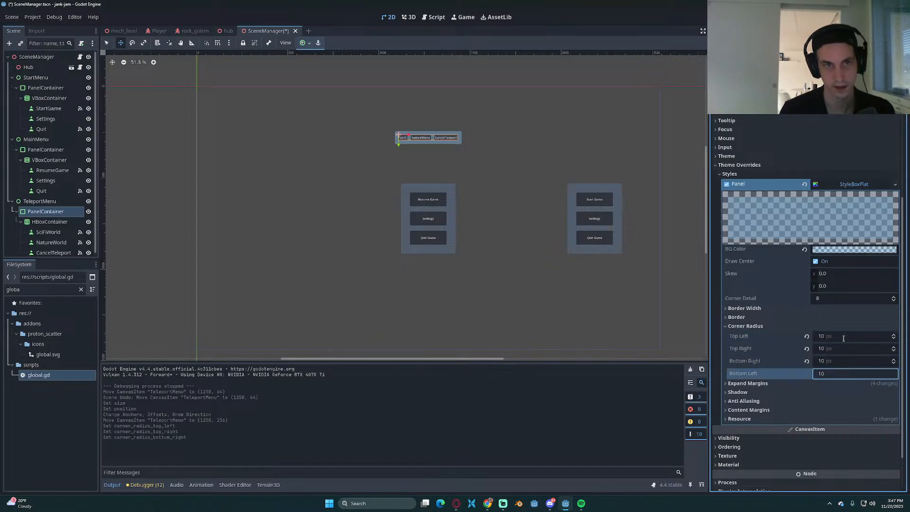
type("0")
key("Return")
Step: Change the TeleportMenu panel's background colour to a muted teal, about RGB 114, 162, 175, and save the scene
left_click(844, 249)
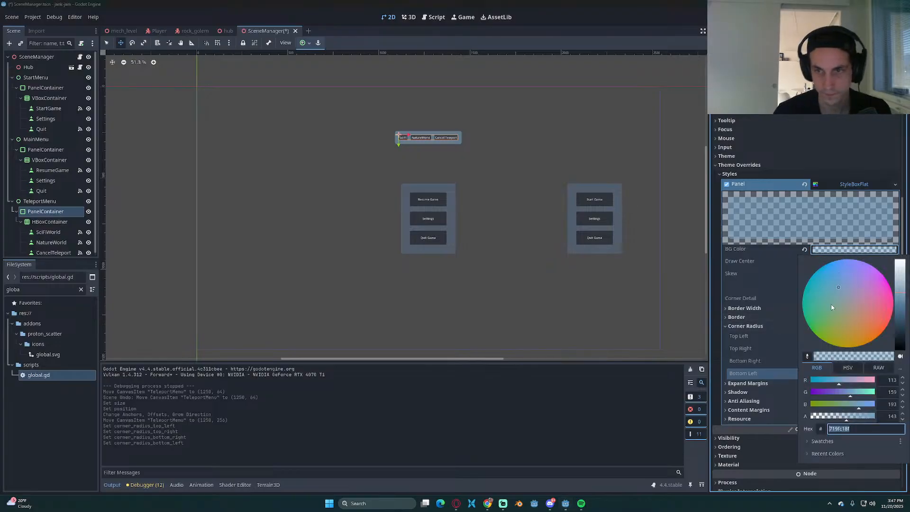
left_click_drag(838, 287, 833, 307)
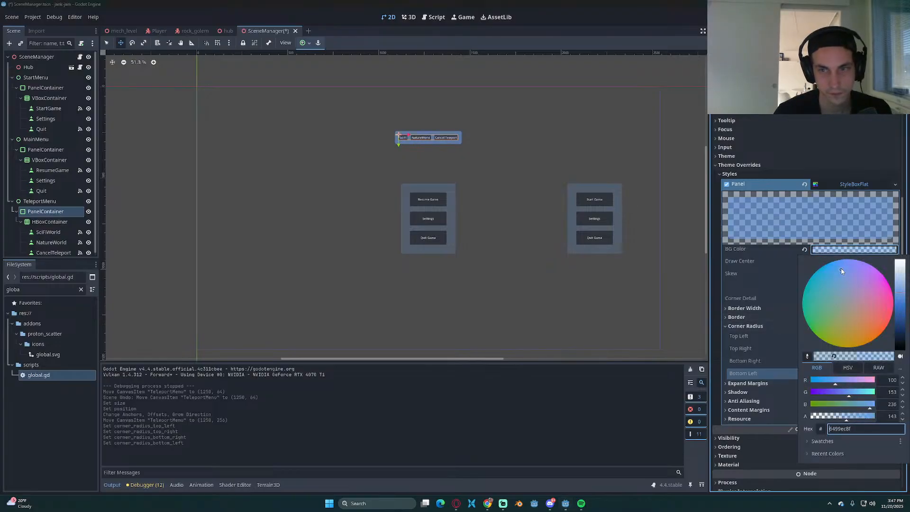
left_click_drag(842, 271, 836, 290)
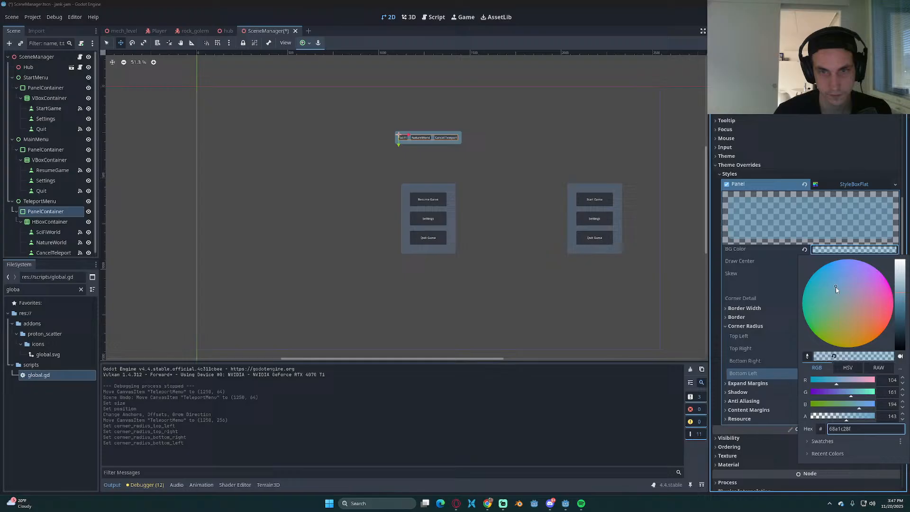
left_click(784, 301)
key("ctrl+s")
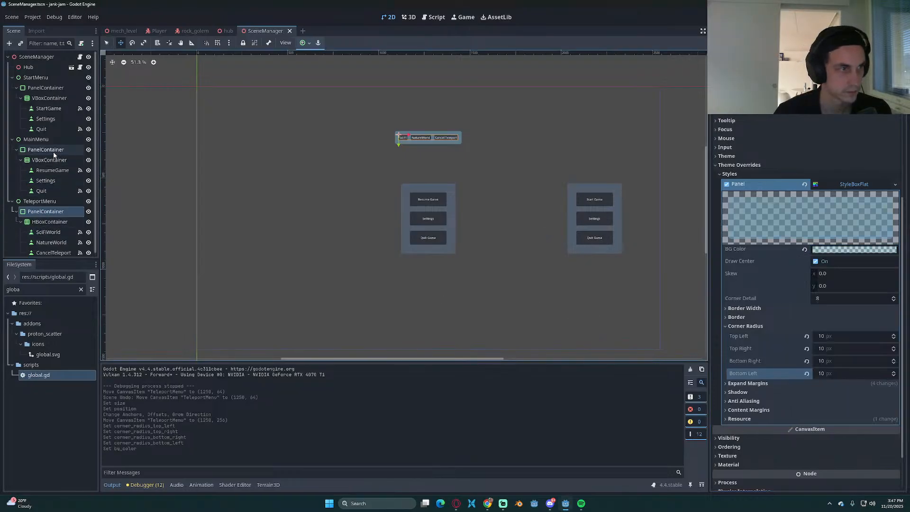
Step: Look up the background colour's hex code in the StyleBoxFlat panel override of the MainMenu's PanelContainer
left_click(53, 151)
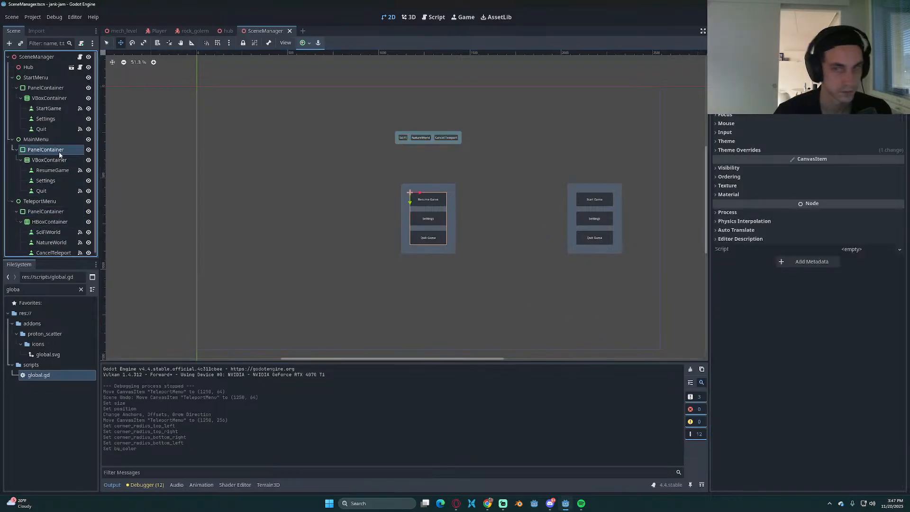
left_click(740, 150)
left_click(732, 159)
left_click(818, 169)
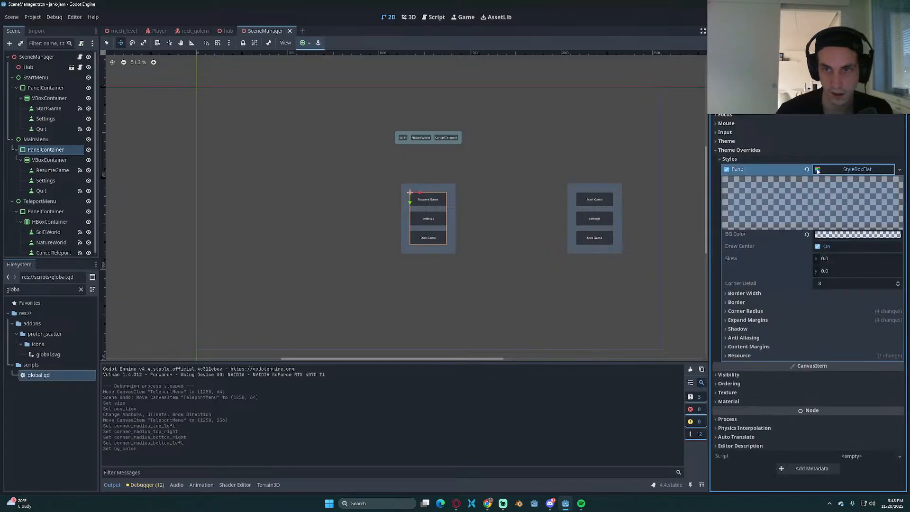
left_click(838, 235)
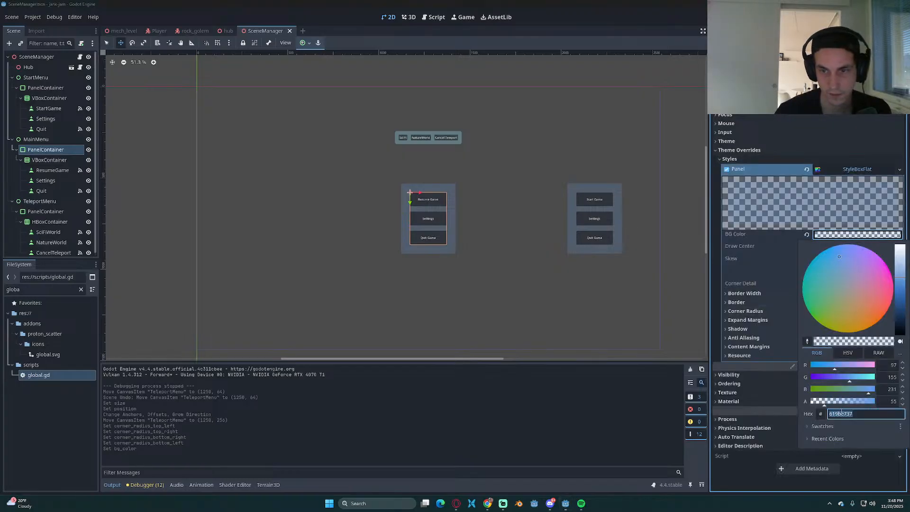
Step: Set the TeleportMenu panel's background colour to hex 619be737 to match the MainMenu panel, and save the scene
left_click(46, 215)
left_click(48, 212)
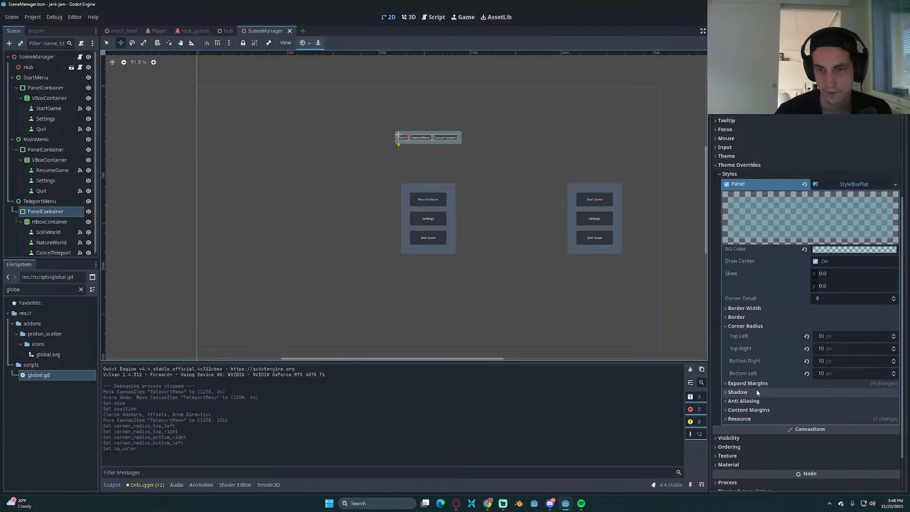
left_click(840, 250)
type("619bc737")
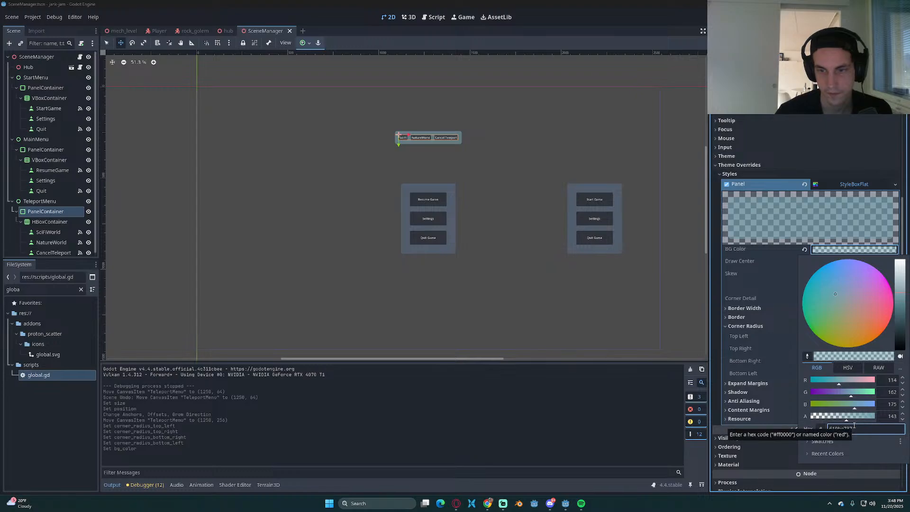
key("Return")
key("ctrl+s")
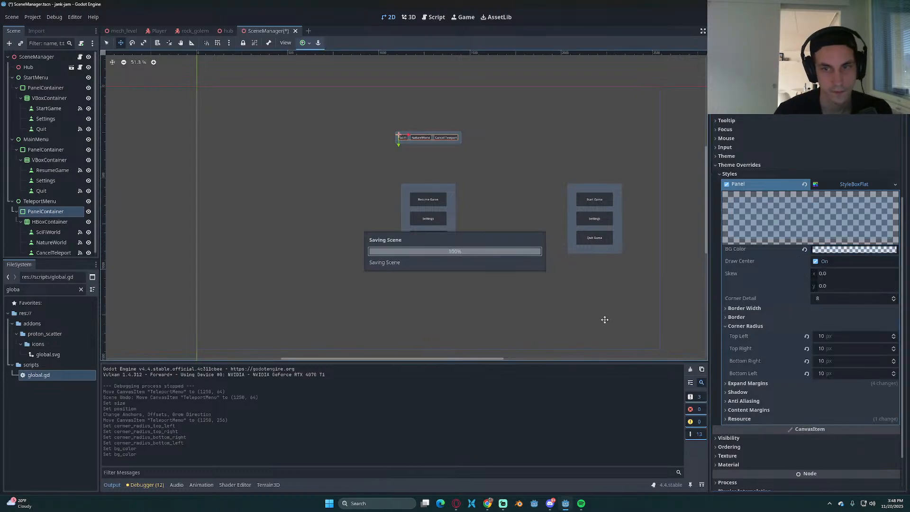
Step: Start saving the TeleportMenu panel's StyleBoxFlat as a separate resource file named StandardUIStyles.tres
left_click(815, 185)
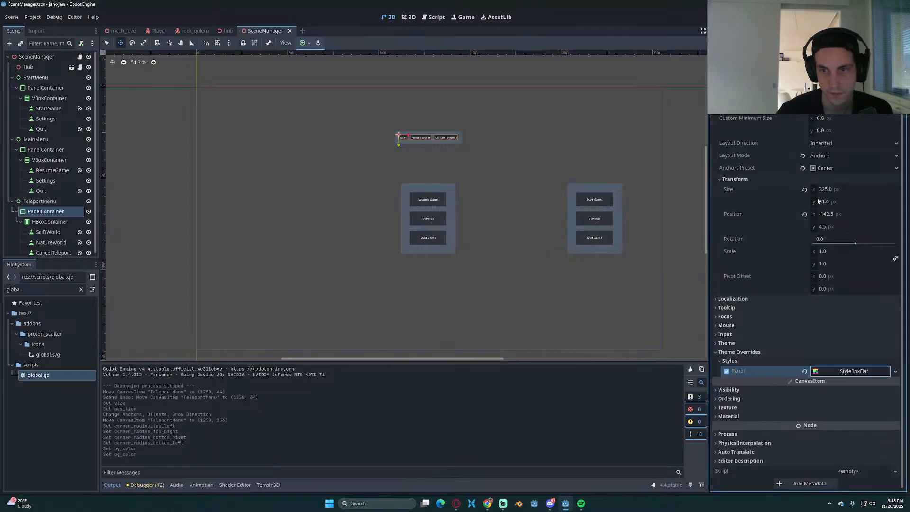
right_click(816, 374)
left_click(833, 476)
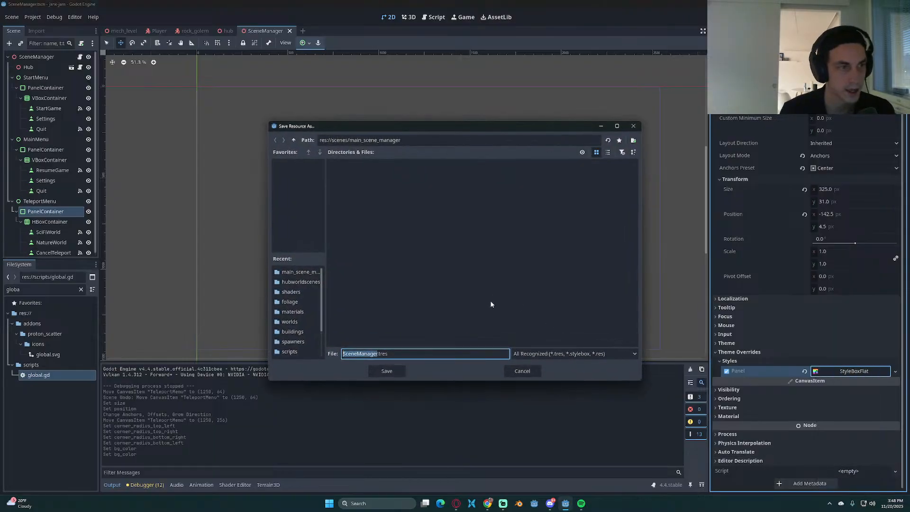
type("B")
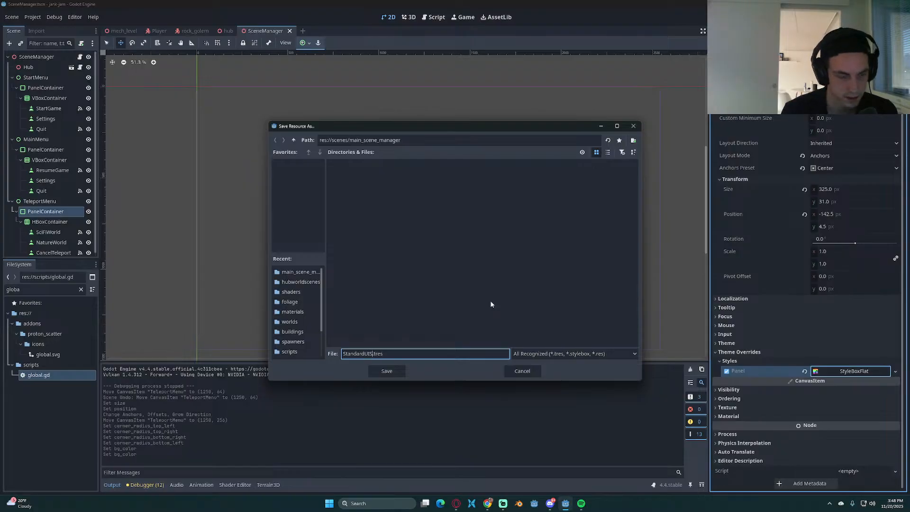
type("les")
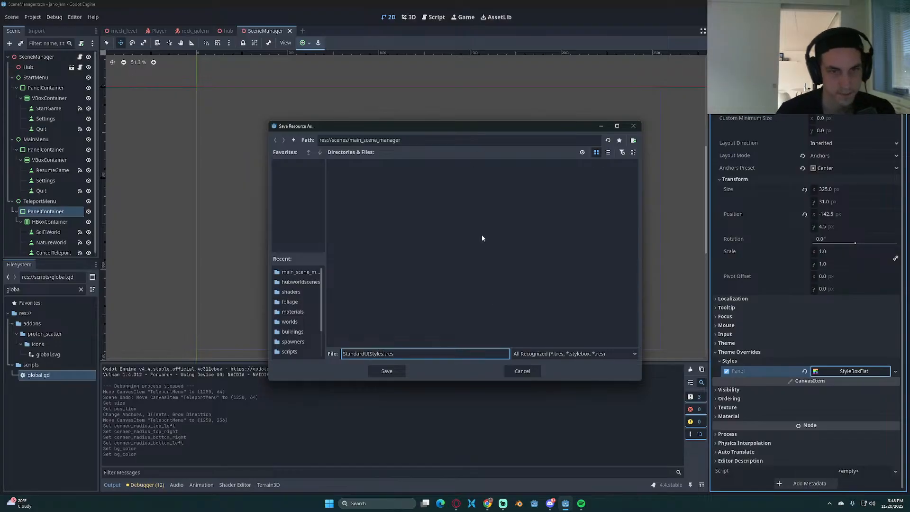
Step: Create a UIElements folder in res://scenes, store the StyleBox resource there, and save the scene
left_click(293, 140)
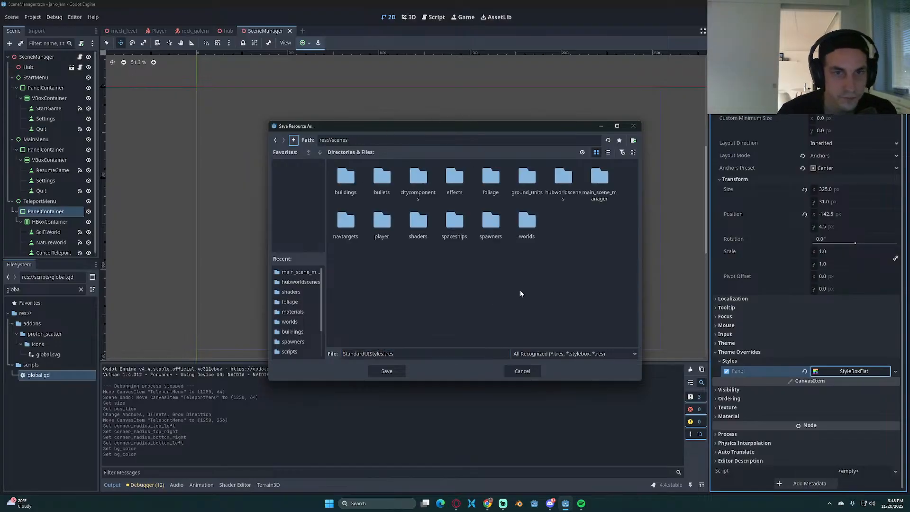
right_click(551, 270)
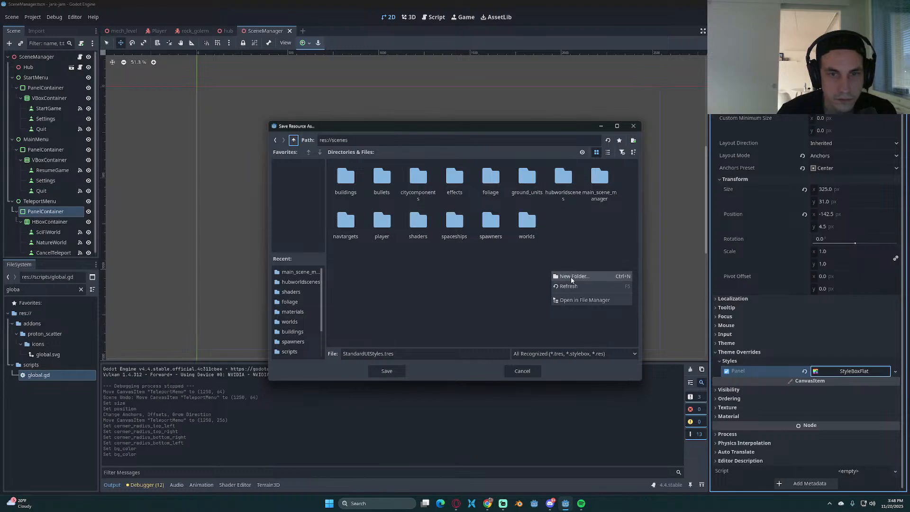
left_click(575, 279)
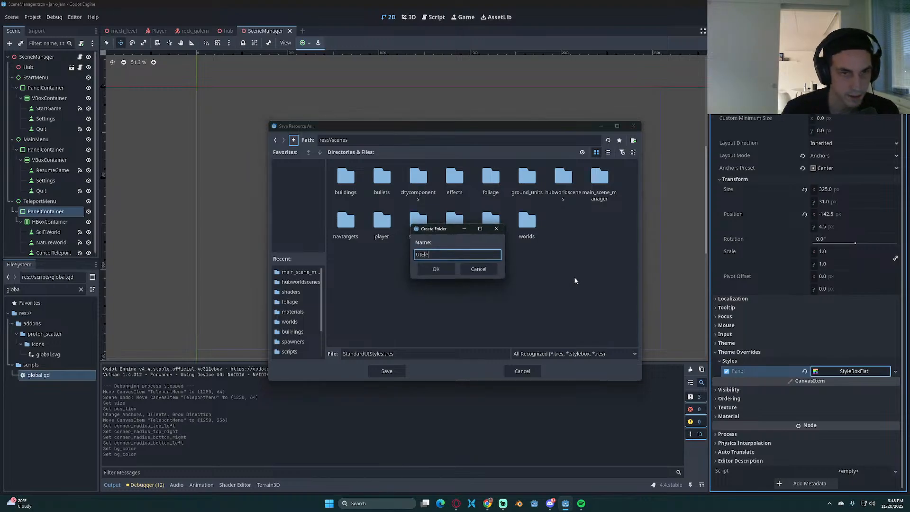
type("UIElements")
key("Return")
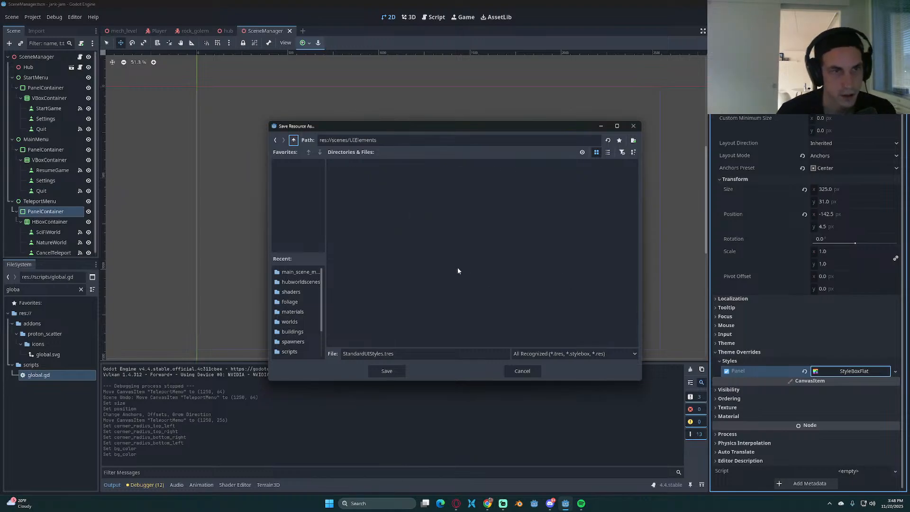
left_click(387, 371)
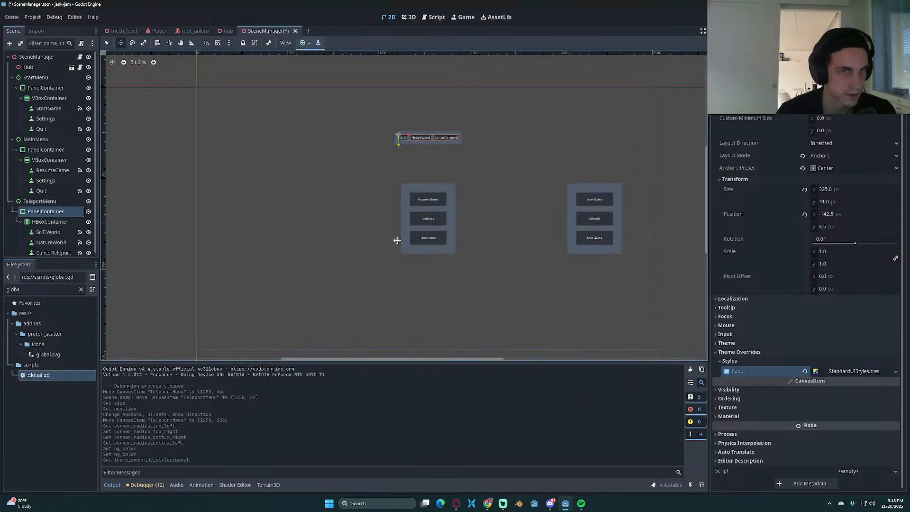
key("ctrl+s")
Step: Replace the panel style override of the MainMenu's PanelContainer with StandardUIStyles.tres and save the scene
left_click(58, 222)
left_click(55, 212)
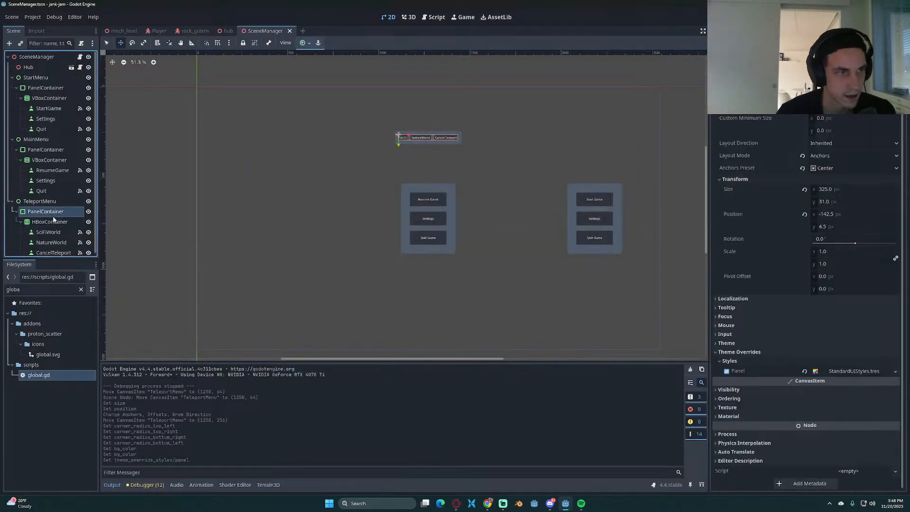
left_click(55, 220)
left_click(58, 160)
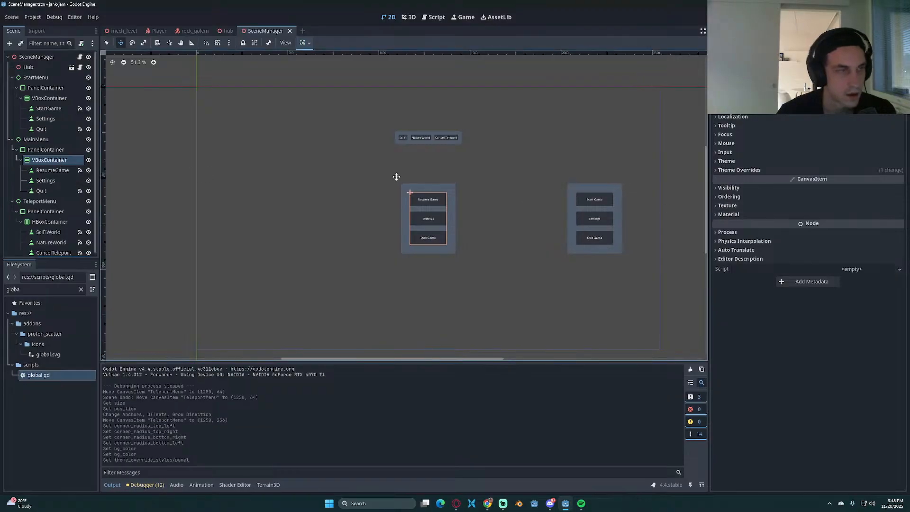
left_click(56, 150)
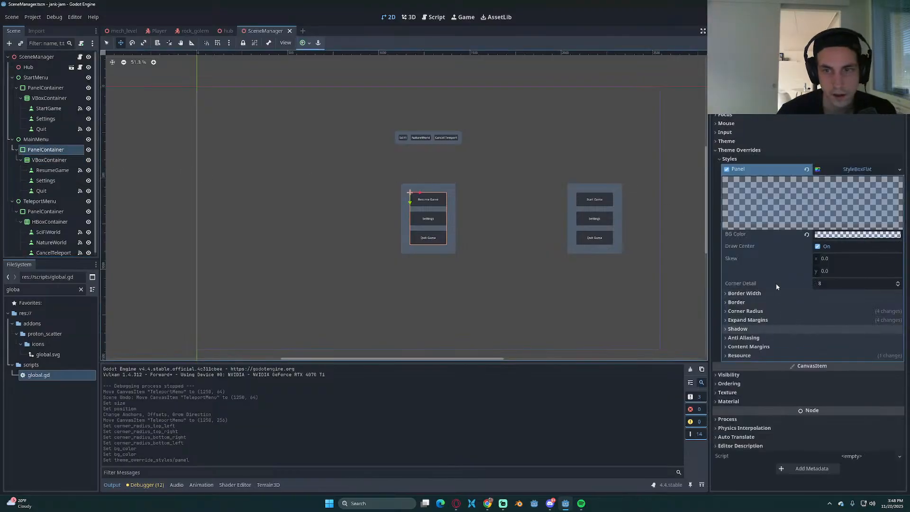
left_click(899, 170)
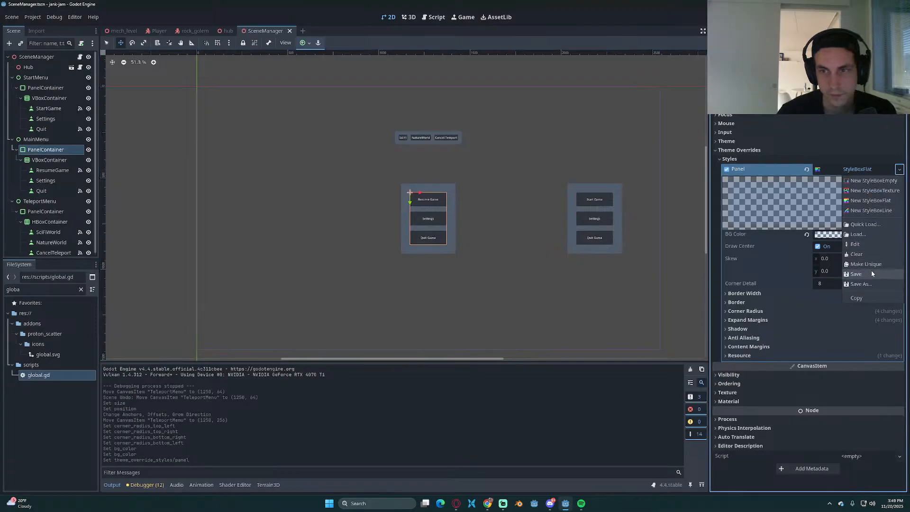
left_click(866, 225)
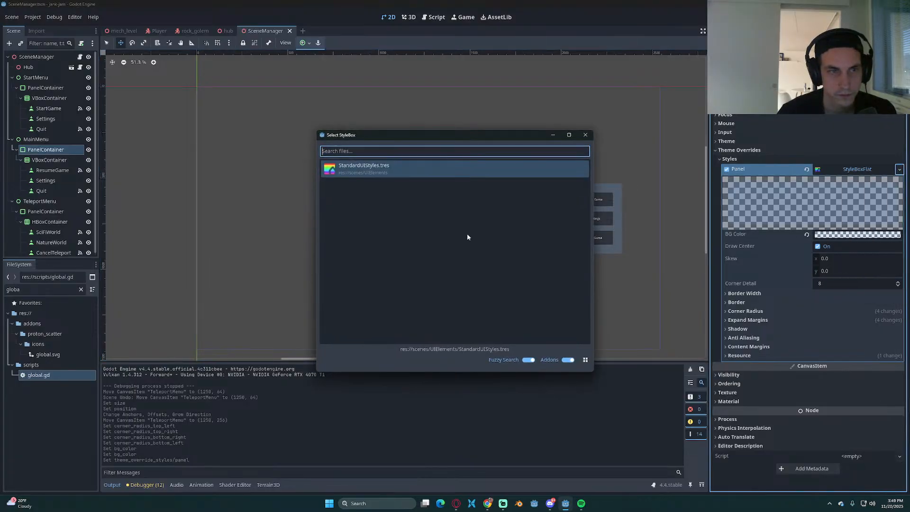
key("Return")
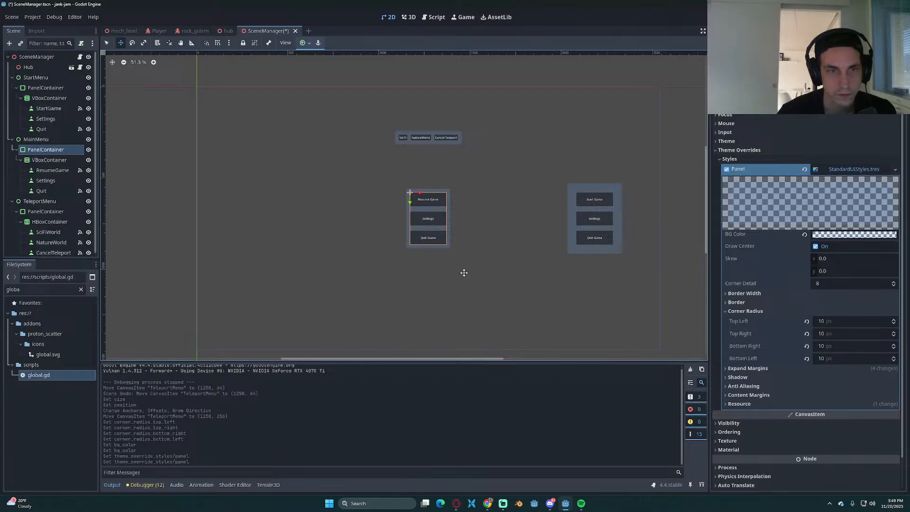
key("ctrl+s")
Step: Set all four corner radii of the StandardUIStyles.tres StyleBox to 20 px and save the scene
scroll(462, 263, "up", 3)
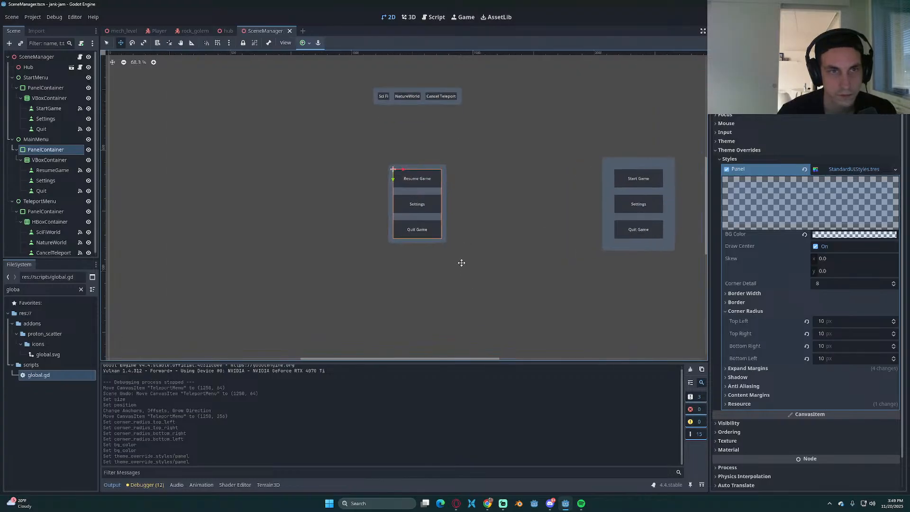
scroll(462, 262, "down", 2)
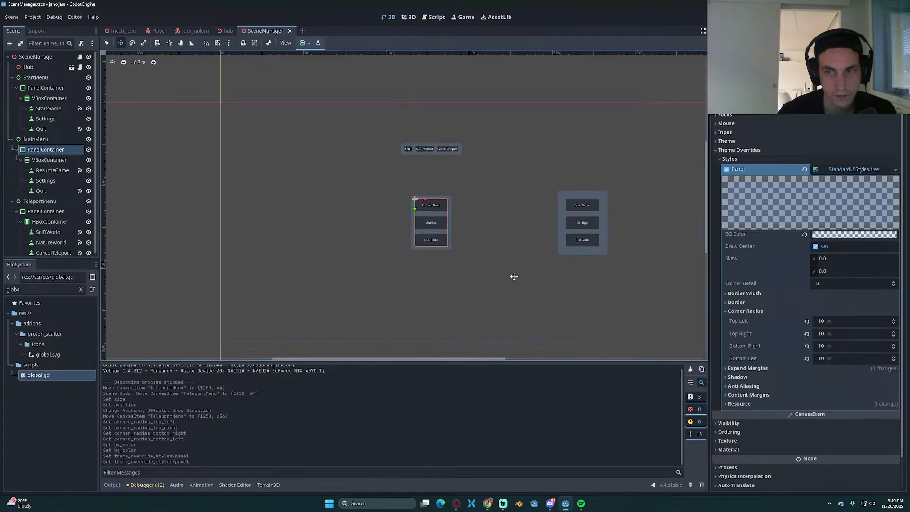
left_click(825, 322)
key("Return")
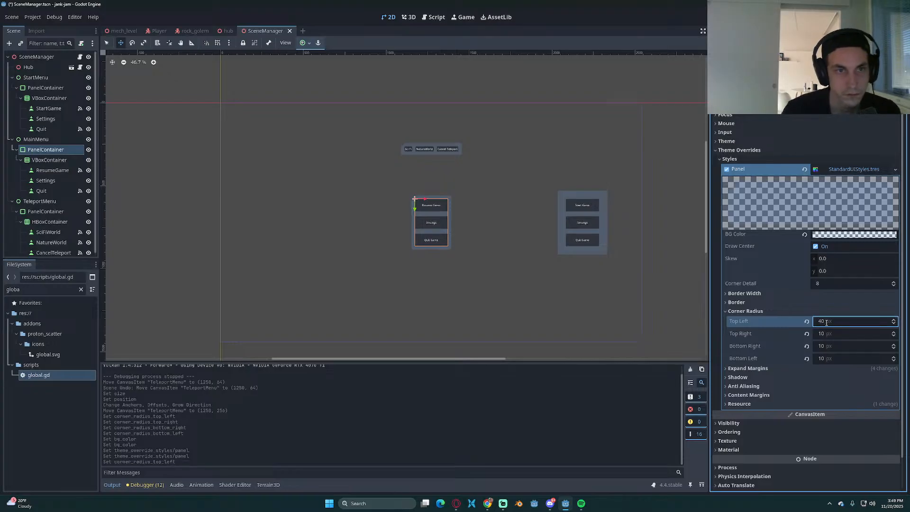
left_click(826, 322)
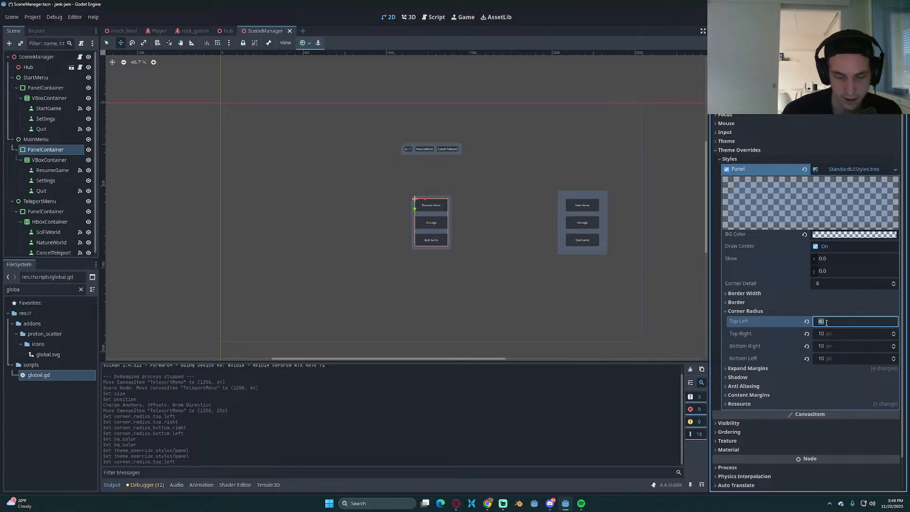
type("20")
key("Tab")
type("20")
key("Tab")
type("20")
key("Tab")
type("20")
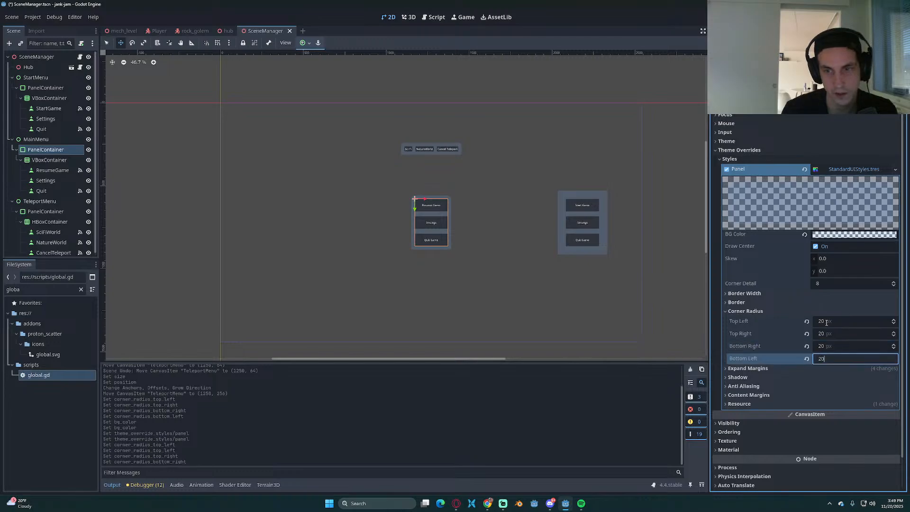
key("Return")
key("ctrl+s")
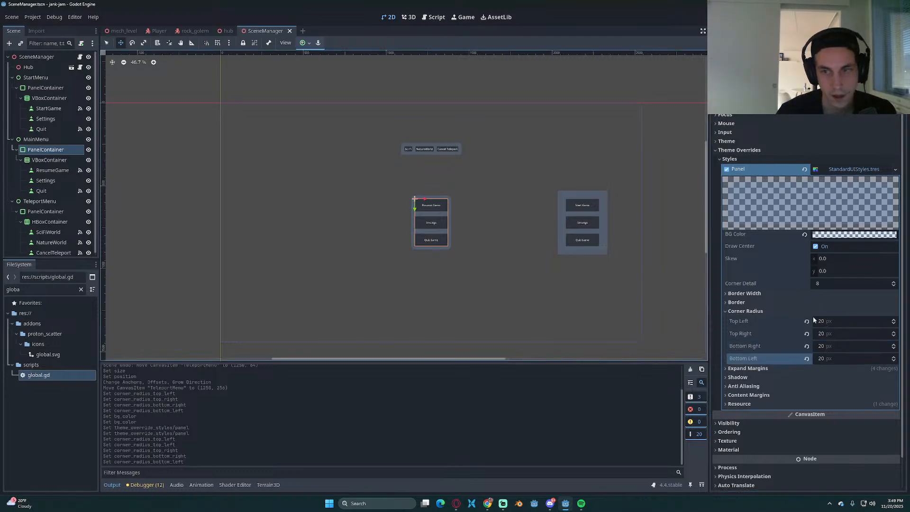
Step: Set all four expand margins of the StandardUIStyles.tres StyleBox to 40 px
left_click(755, 370)
left_click(847, 383)
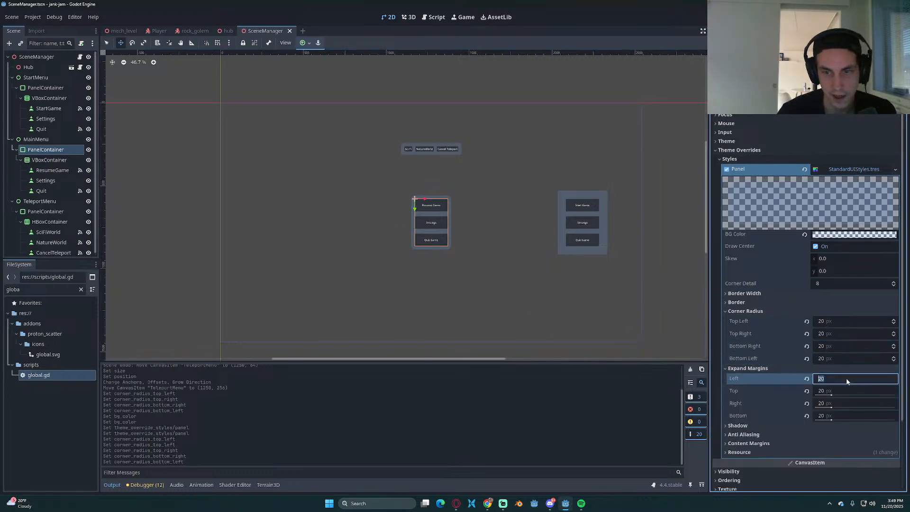
key("Tab")
type("40")
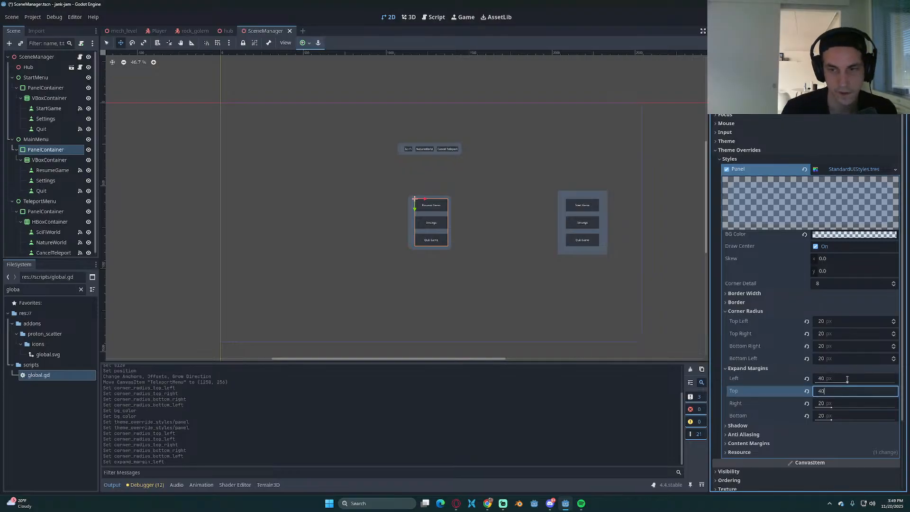
key("Tab")
type("40")
key("Tab")
type("40")
key("Return")
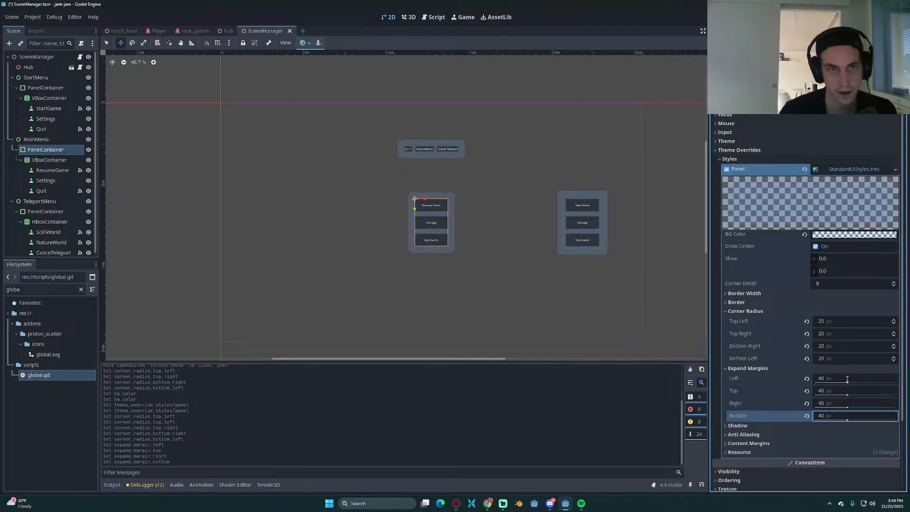
Step: Set the left, top, right and bottom expand margins of StandardUIStyles.tres to 50 px and save the scene
left_click(834, 382)
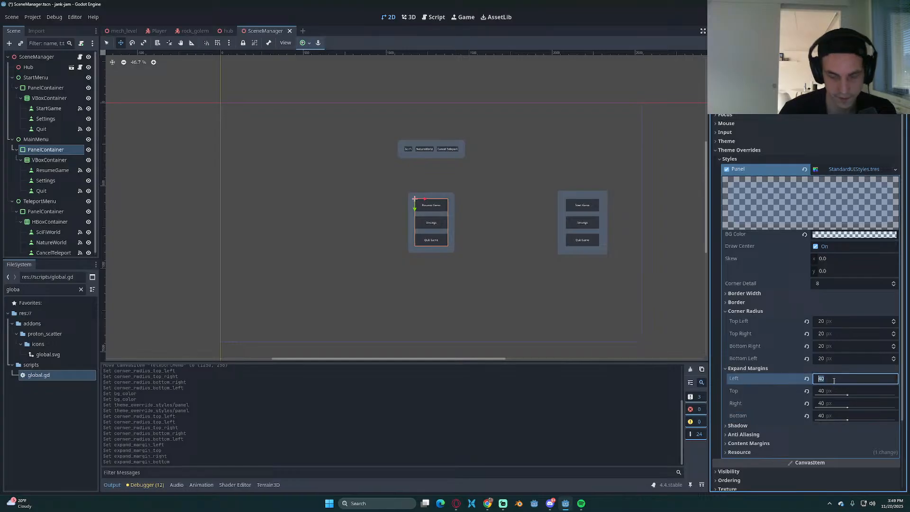
type("50")
key("Tab")
type("50")
key("Tab")
type("50")
key("Tab")
type("5")
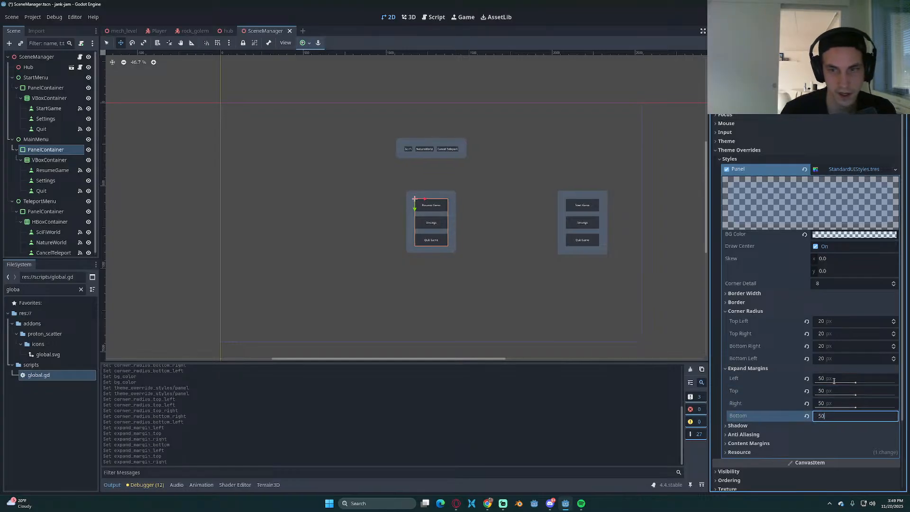
key("Return")
key("ctrl+s")
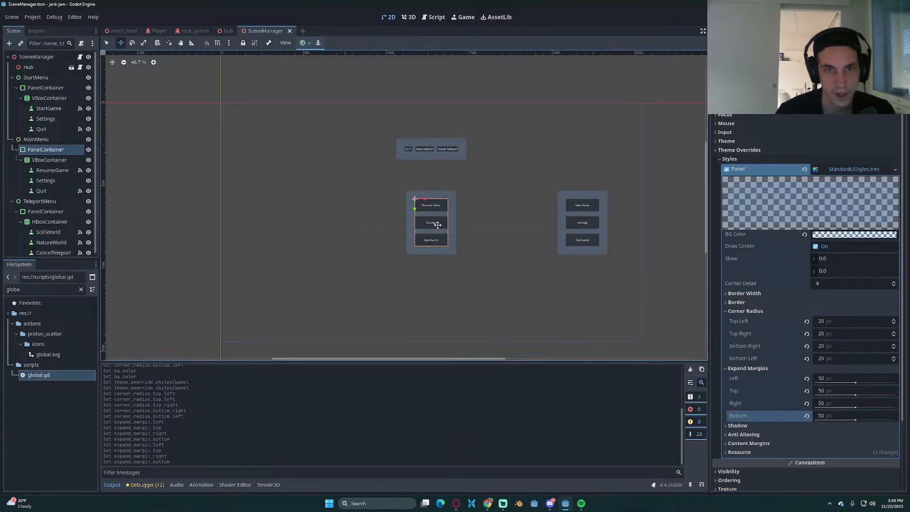
Step: Load StandardUIStyles.tres as the panel style override of the StartMenu's PanelContainer and save the scene
left_click(45, 91)
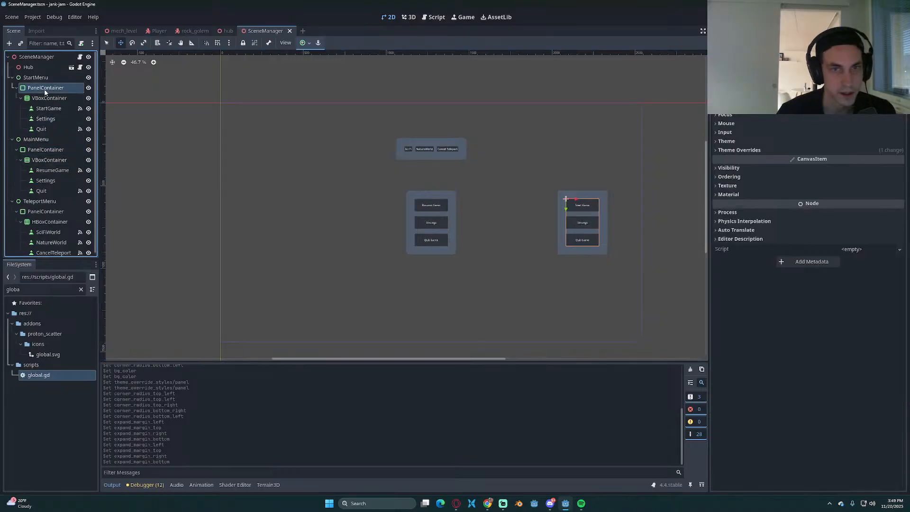
left_click(746, 150)
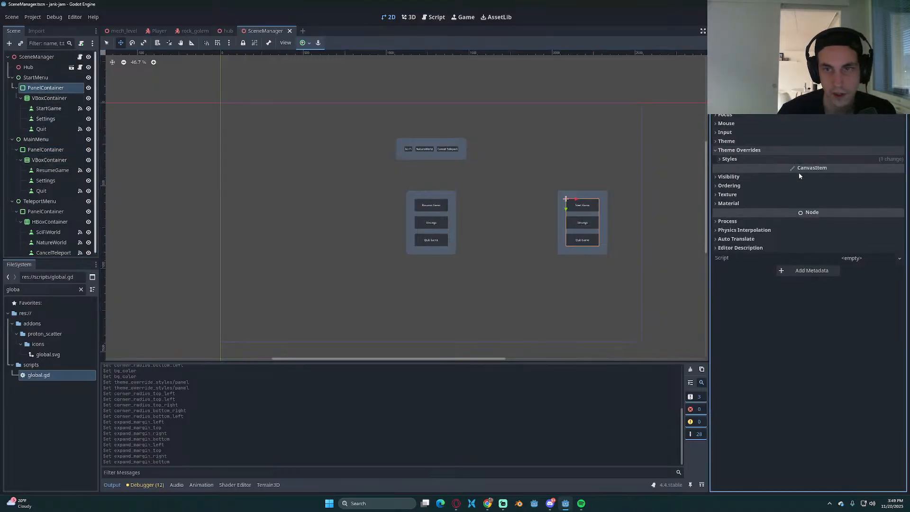
left_click(753, 160)
left_click(900, 169)
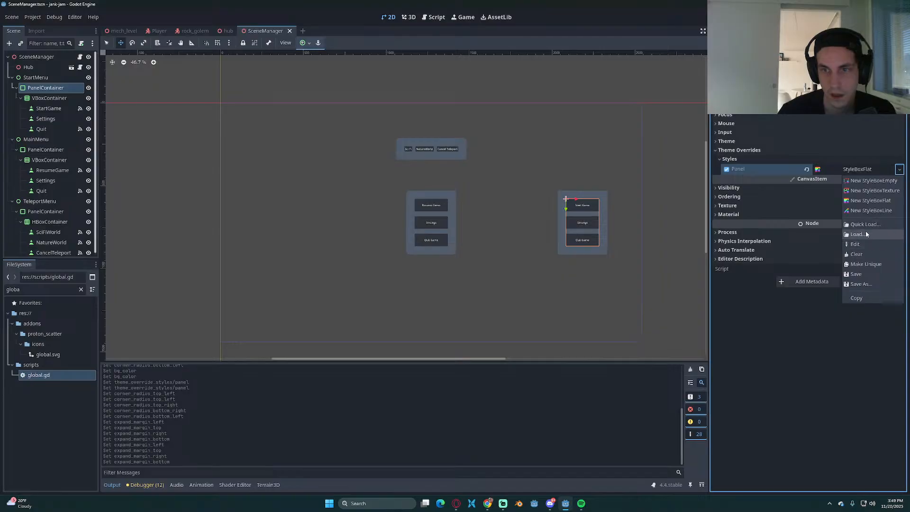
left_click(865, 234)
double_click(396, 177)
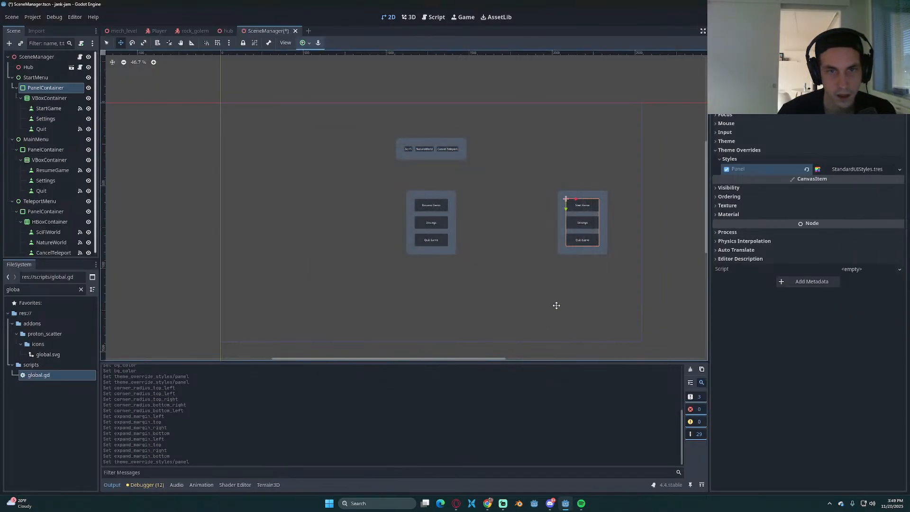
key("ctrl+s")
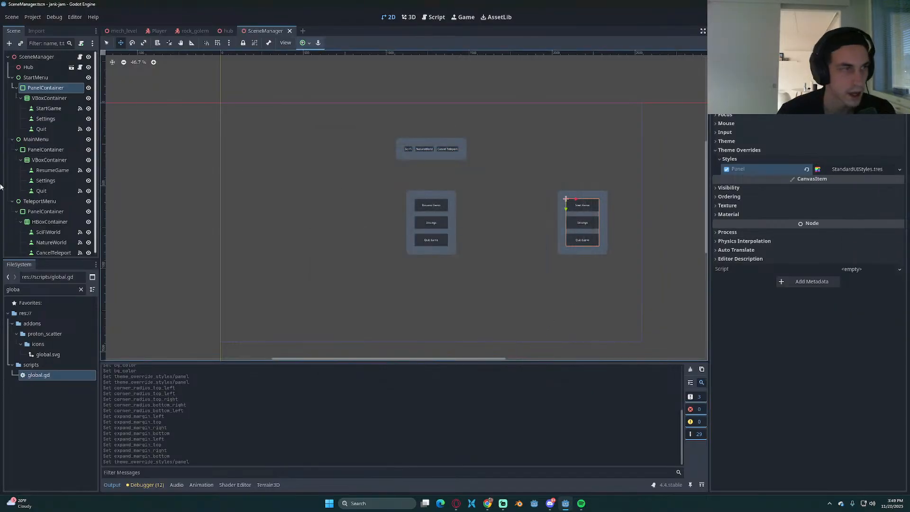
left_click(52, 170)
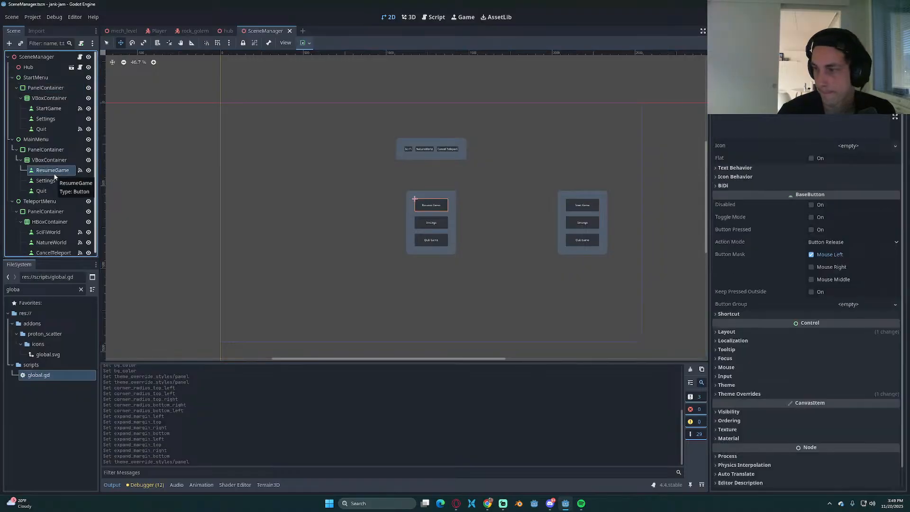
key("ctrl+s")
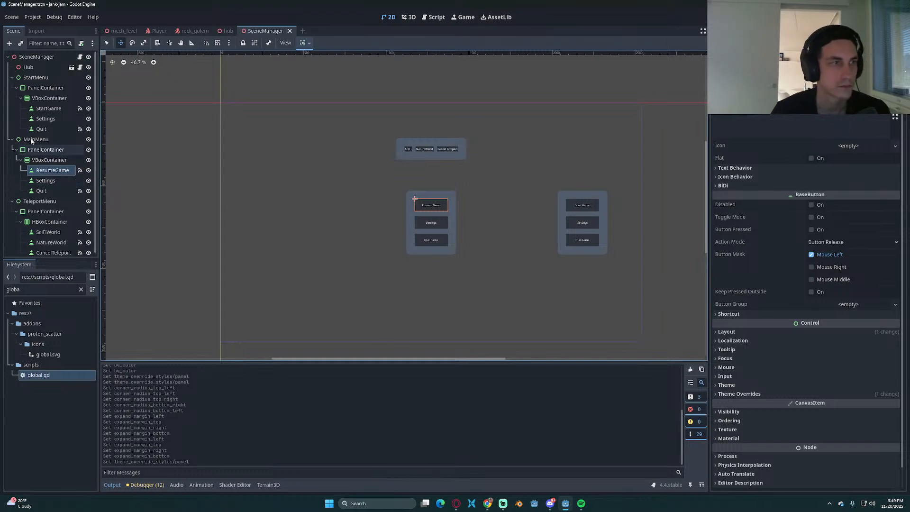
left_click(47, 109)
left_click(46, 119)
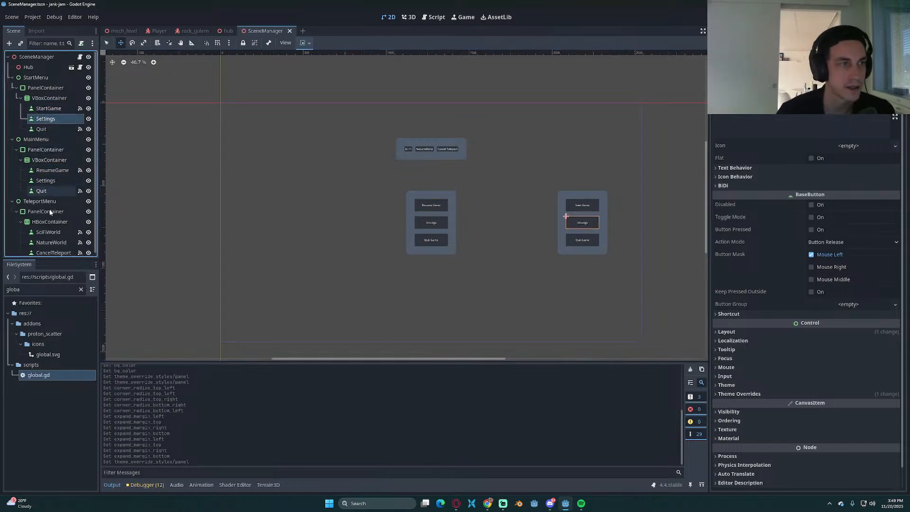
Step: Look through the theme override categories of the TeleportMenu's SciFiWorld button, including its colors and constants
left_click(52, 232)
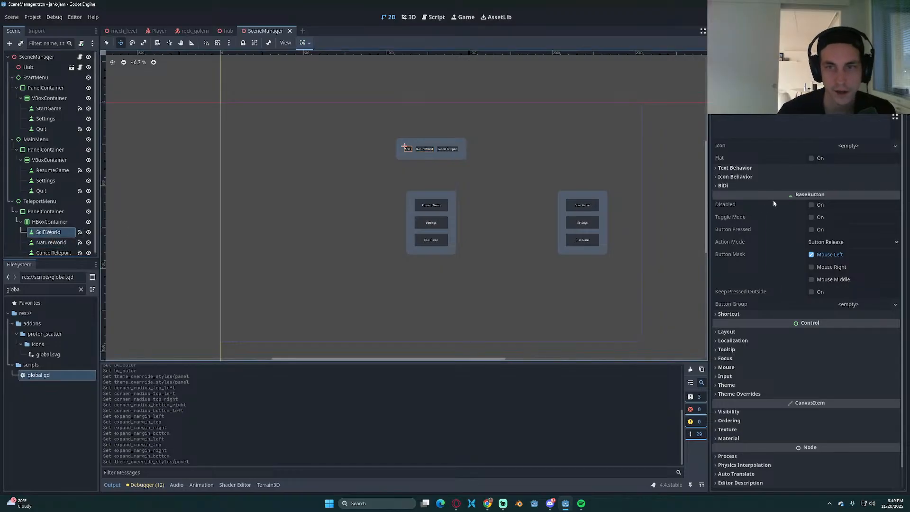
scroll(776, 205, "down", 1)
scroll(777, 207, "up", 1)
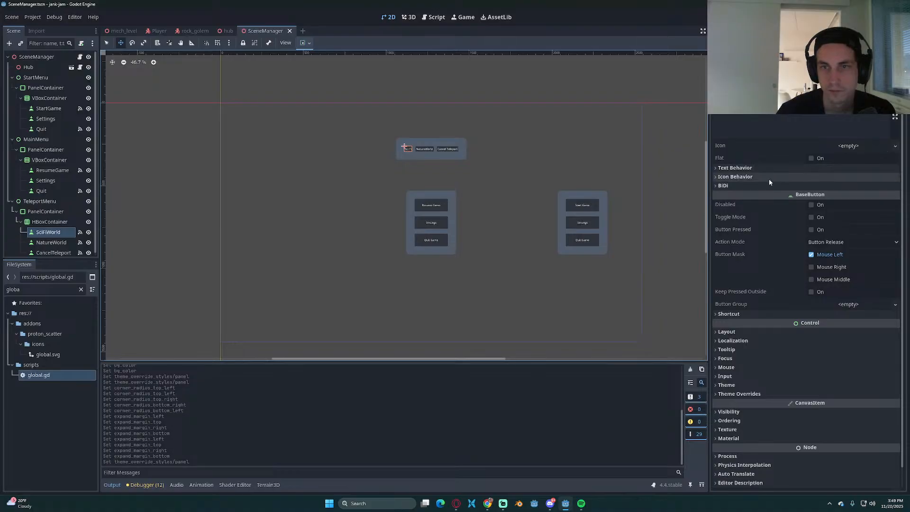
left_click(740, 393)
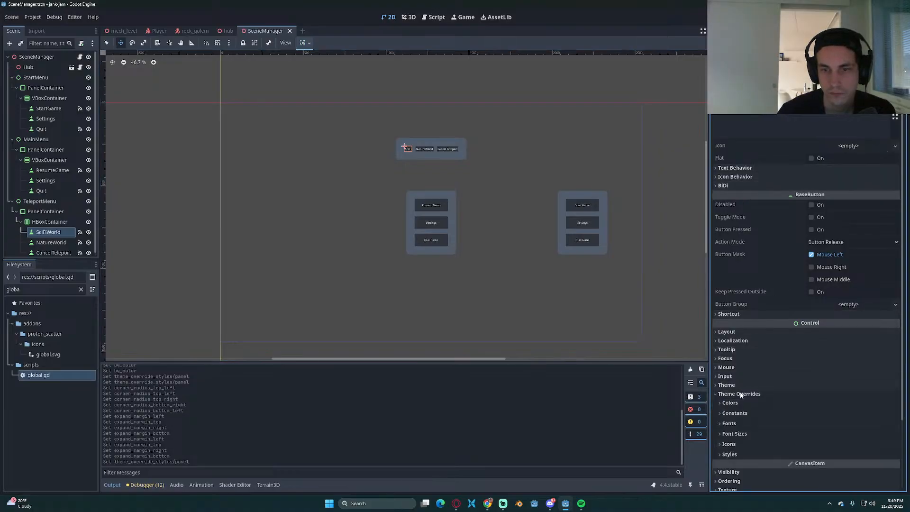
scroll(750, 378, "down", 4)
left_click(743, 332)
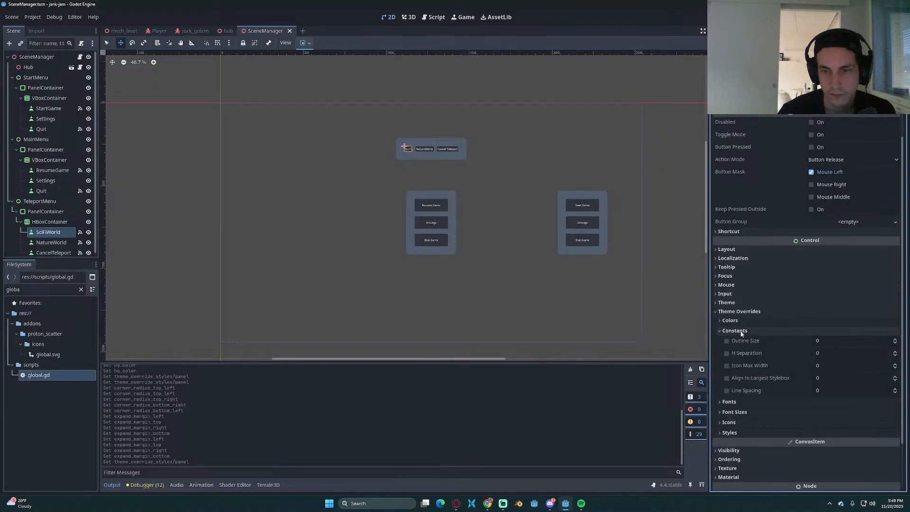
left_click(742, 332)
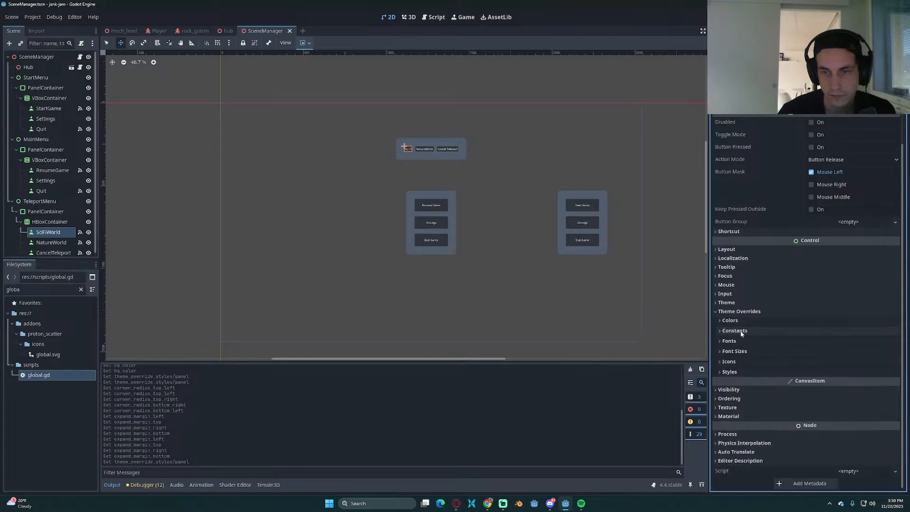
left_click(739, 321)
left_click(740, 321)
Step: Set the SciFiWorld button's custom minimum size to 100 px wide and 60 px high in its layout properties
left_click(742, 249)
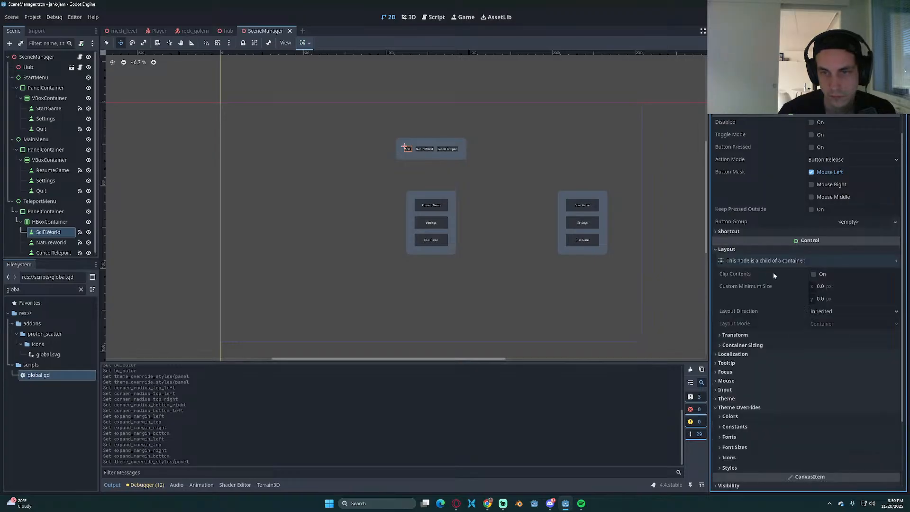
left_click(826, 288)
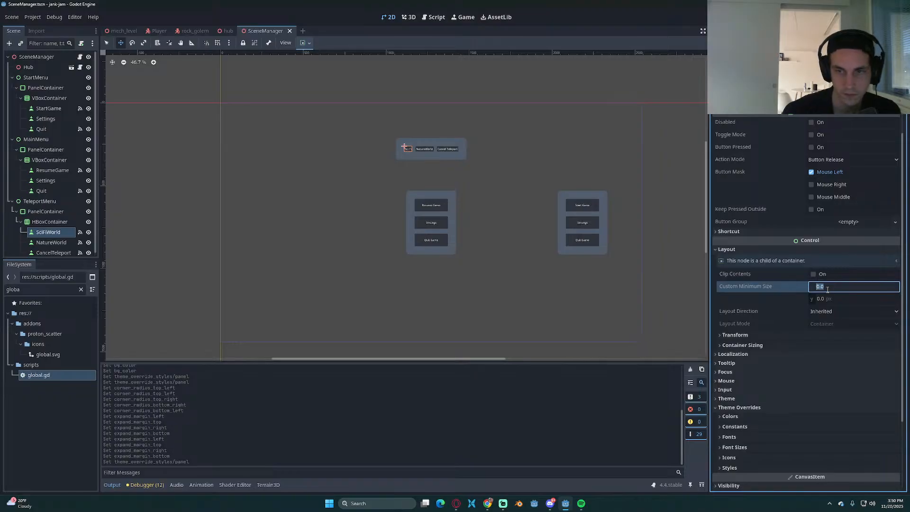
type("100")
key("Return")
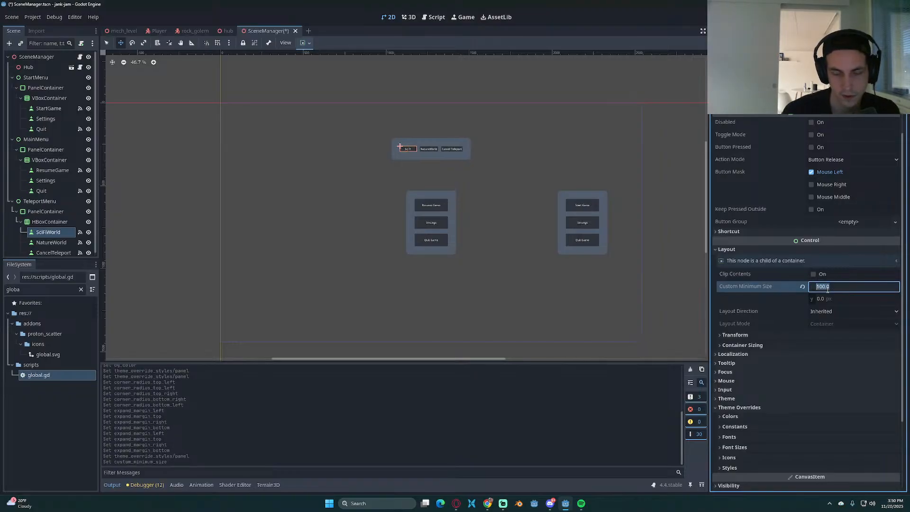
left_click(834, 298)
type("60")
key("Return")
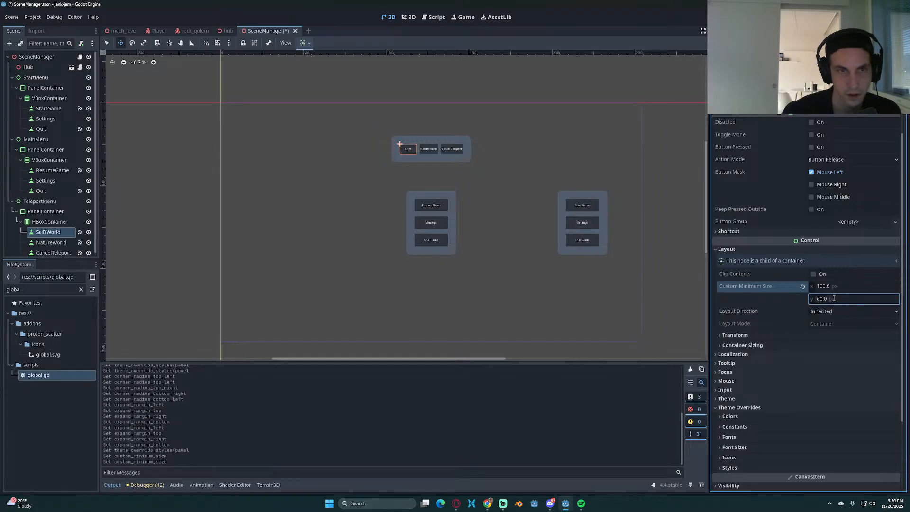
Step: Widen the SciFiWorld button's custom minimum size to 150 px and finally to 200 px, and save the scene
left_click(826, 287)
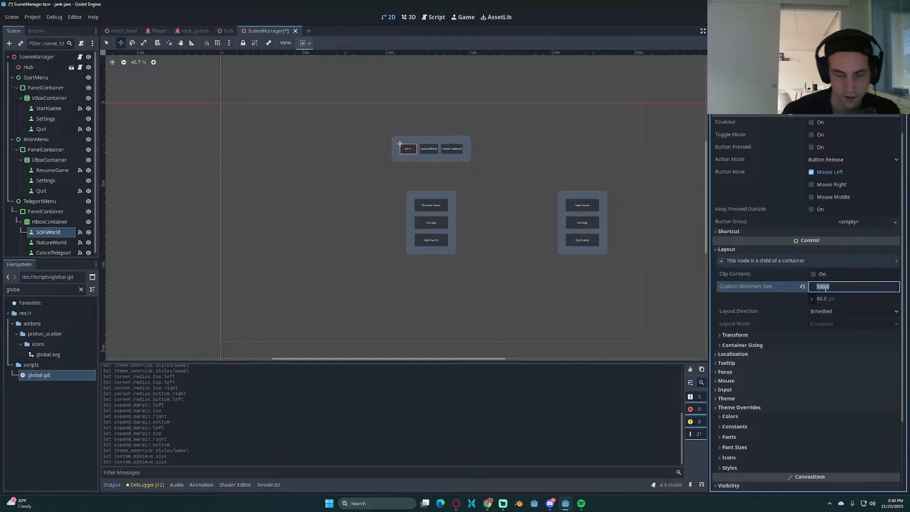
type("150")
key("Return")
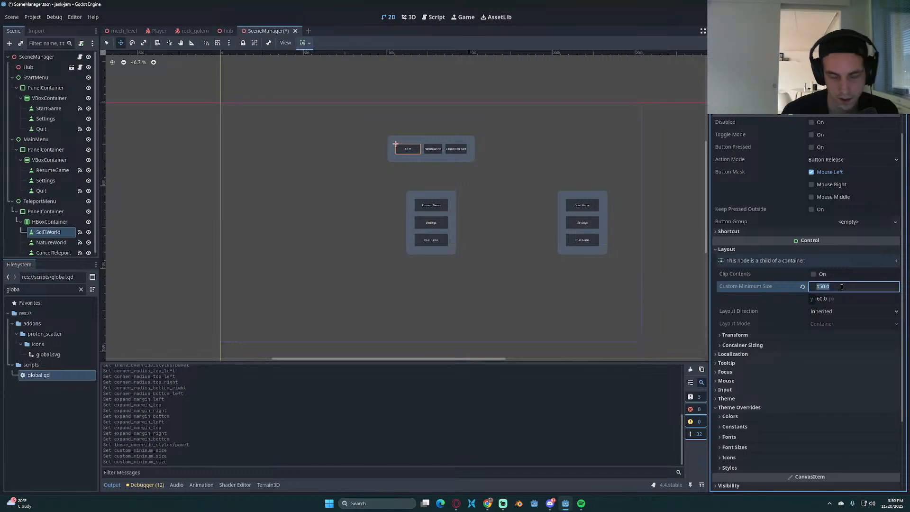
type("200")
key("Return")
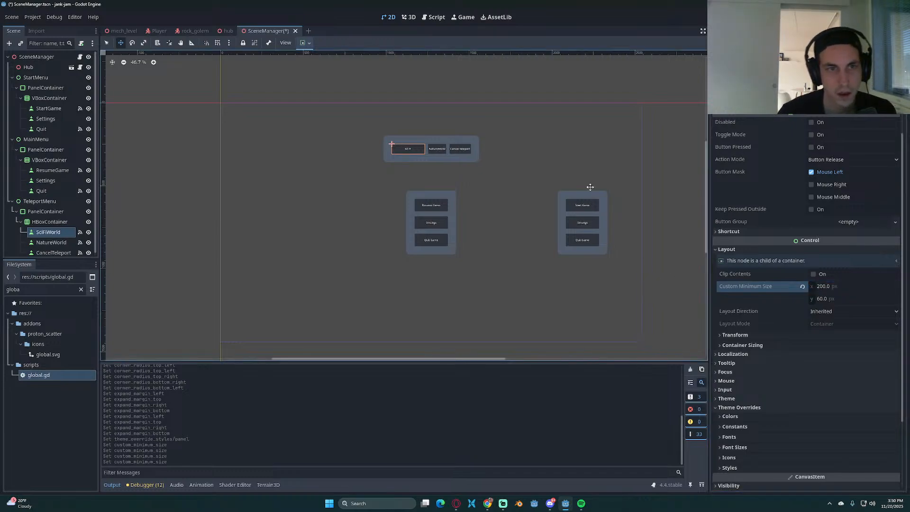
key("ctrl+s")
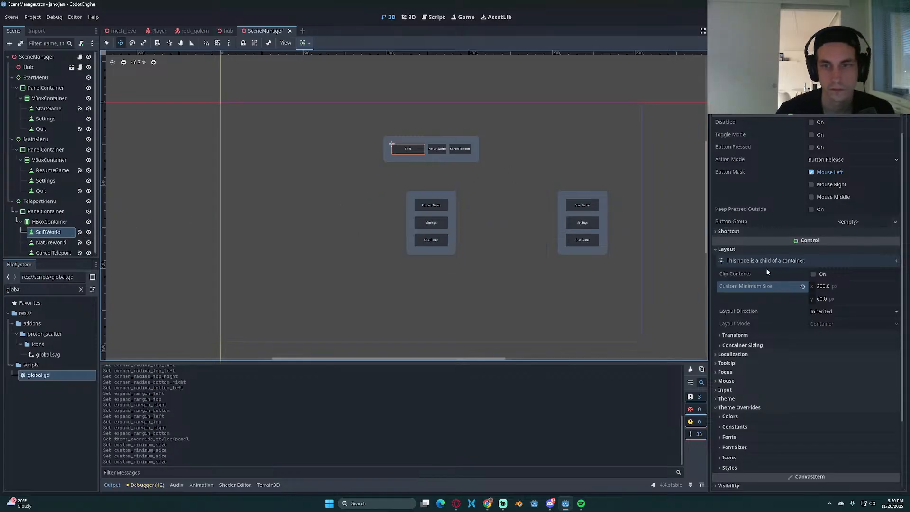
Step: Set the custom minimum size of the NatureWorld and CancelTeleport buttons together to 200 by 60 px and save the scene
left_click(57, 244)
left_click(53, 253, "shift")
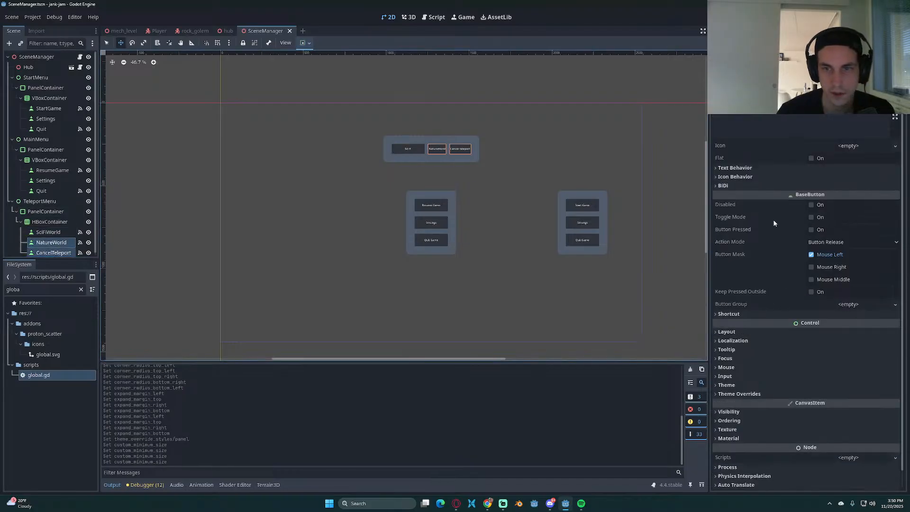
left_click(733, 331)
left_click(832, 354)
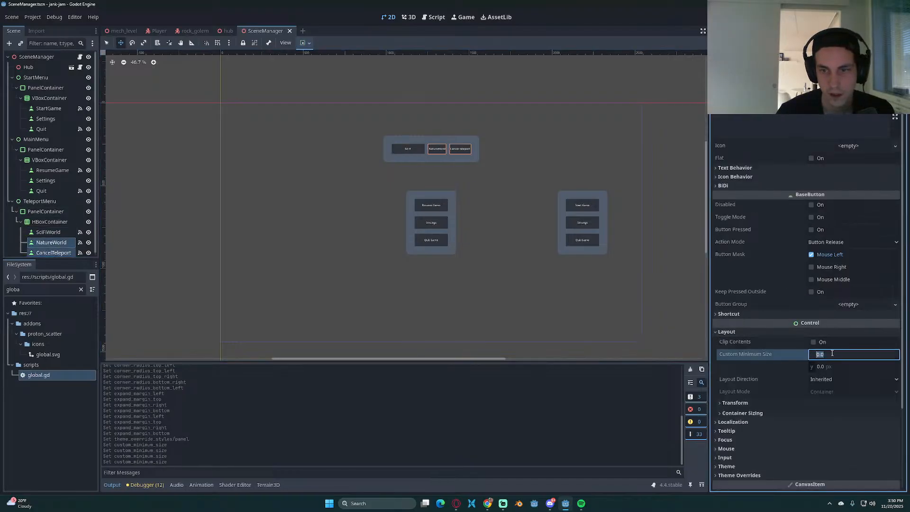
type("200")
key("Tab")
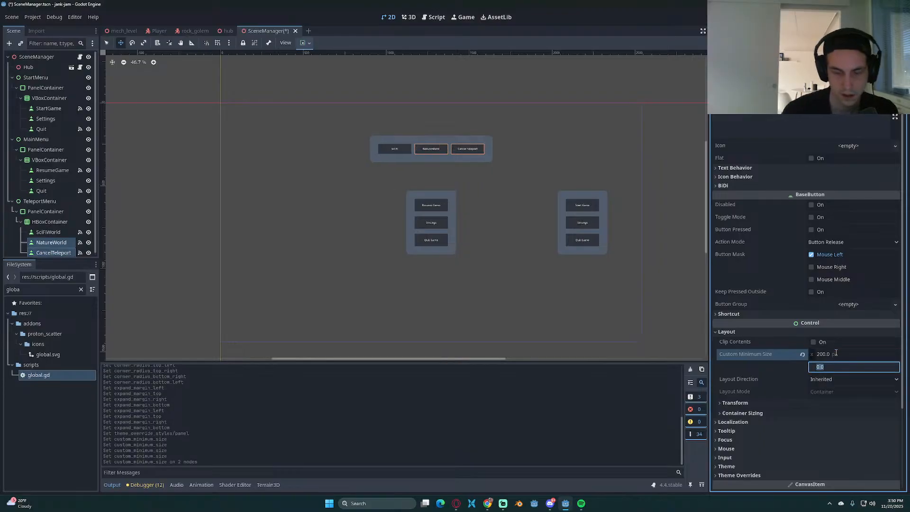
type("60")
key("Return")
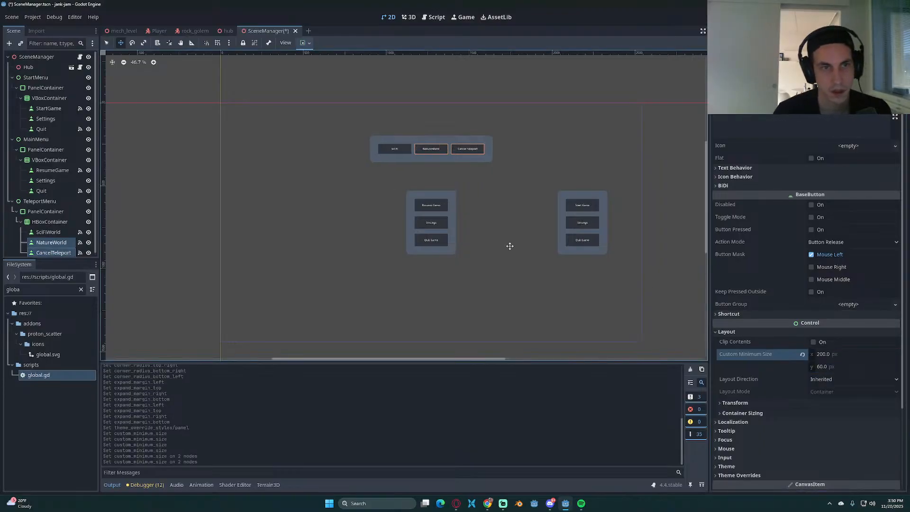
key("ctrl+s")
Step: Switch to the Select tool, clear the selection and examine the layout of the three menu panels up close
left_click(507, 191)
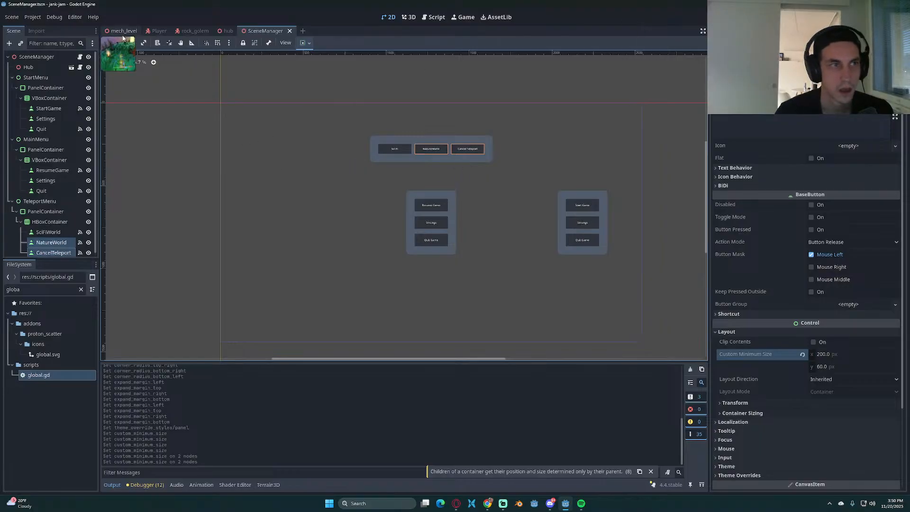
left_click(107, 43)
left_click(298, 170)
scroll(460, 149, "up", 3)
scroll(459, 150, "up", 1)
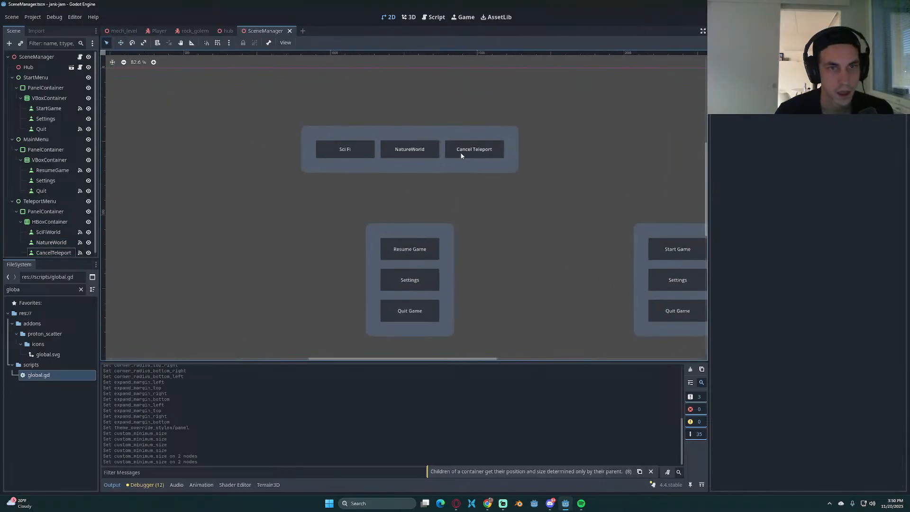
scroll(461, 152, "down", 3)
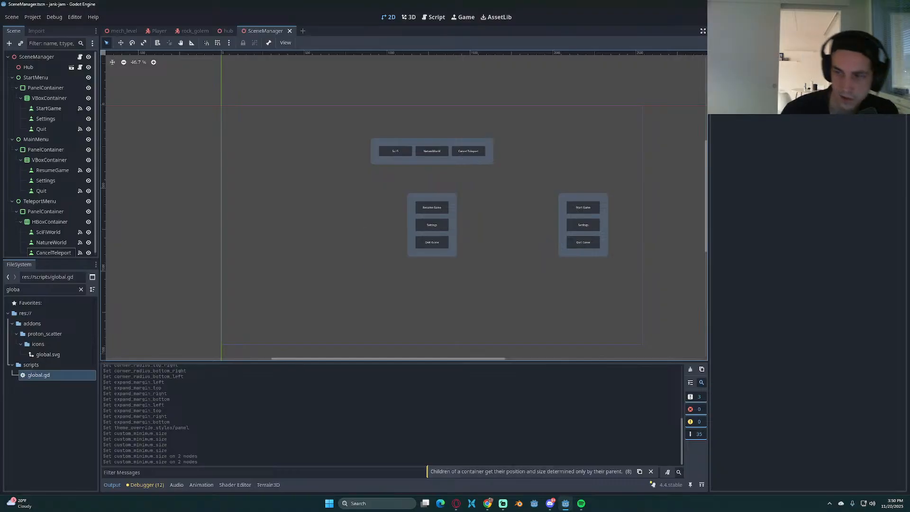
Step: Run the project, start the game from the start menu and walk the player to the teleport beam
key("F5")
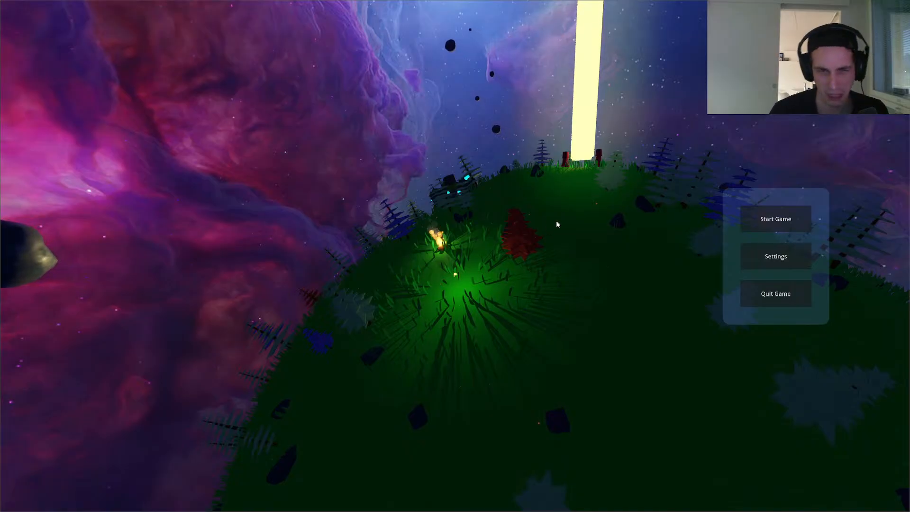
left_click(761, 221)
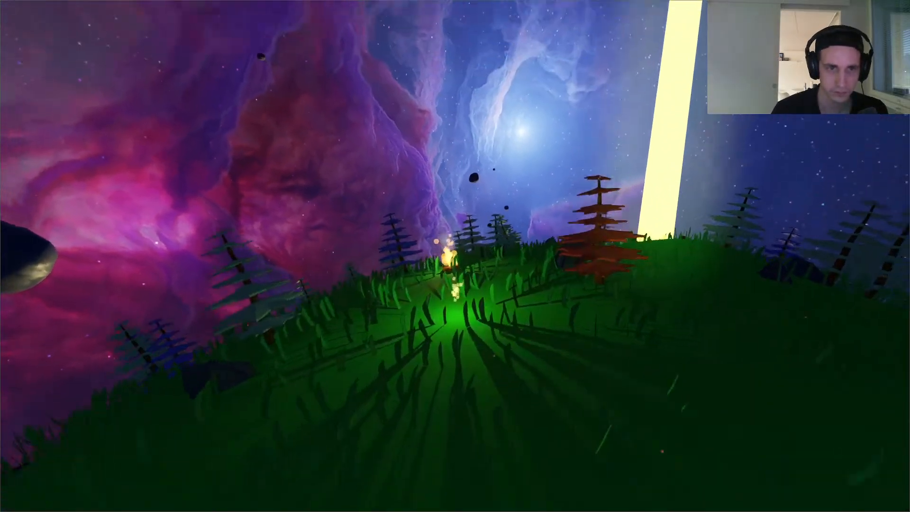
key("w")
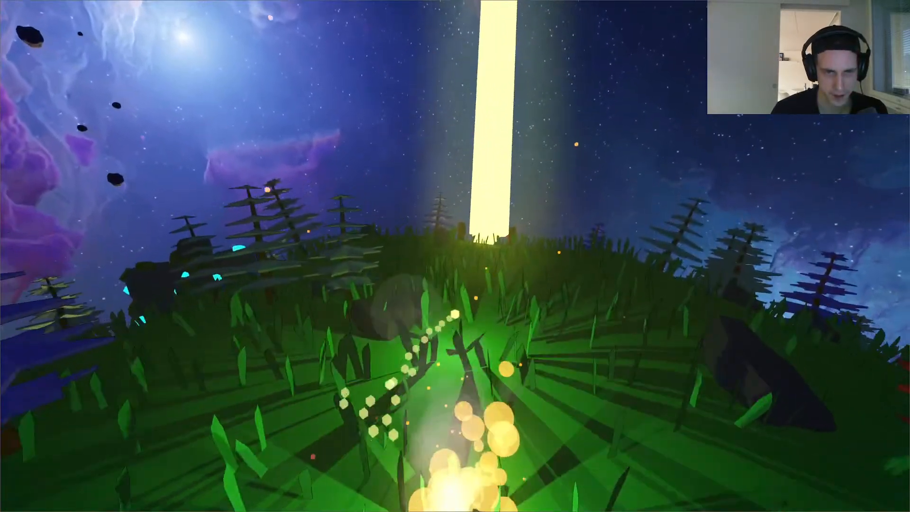
key("d")
key("w")
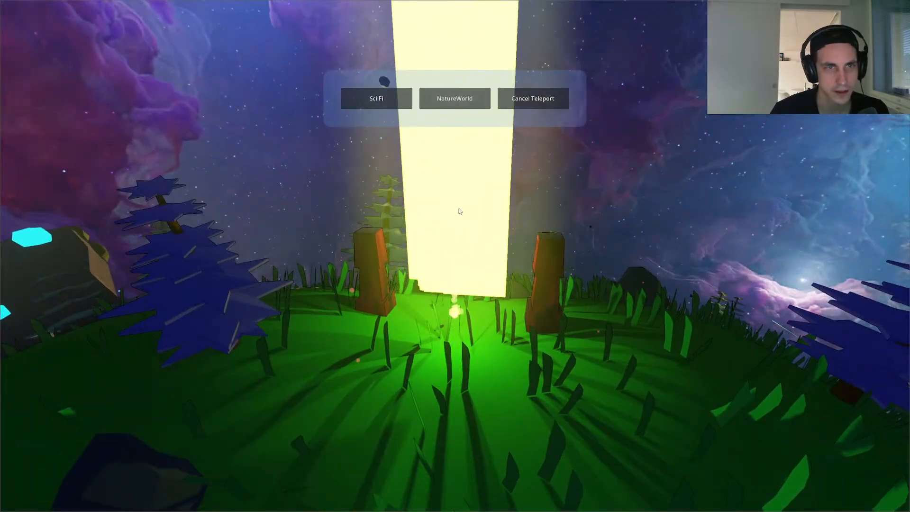
Step: Test the teleport menu by choosing NatureWorld, backing out of the beam, re-entering it and choosing NatureWorld again
left_click(462, 103)
key("s")
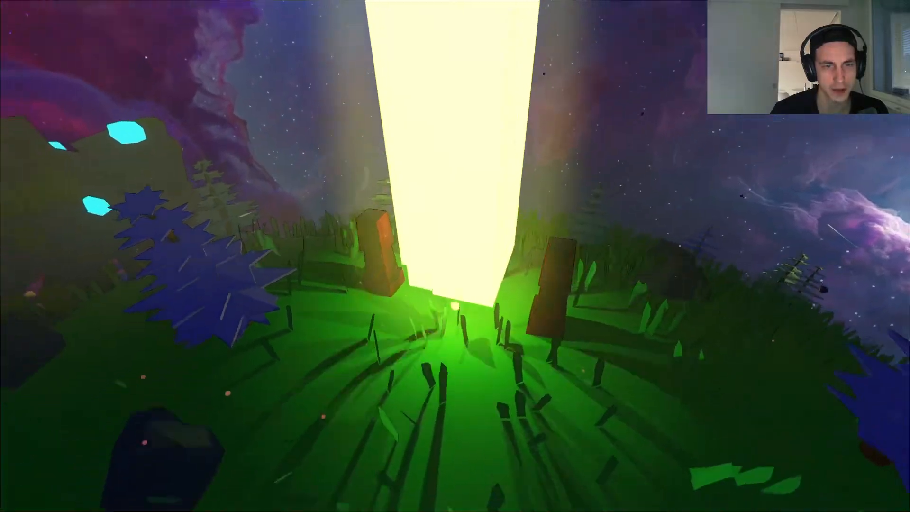
key("w")
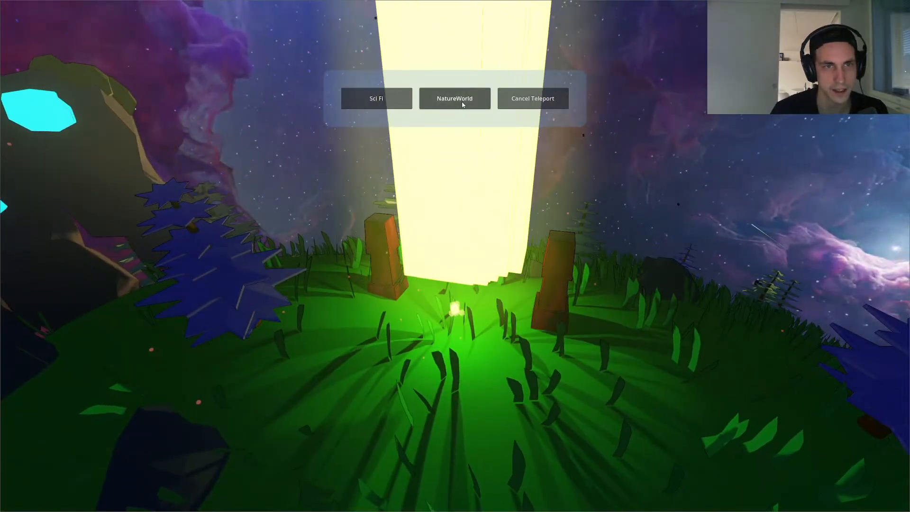
left_click(454, 99)
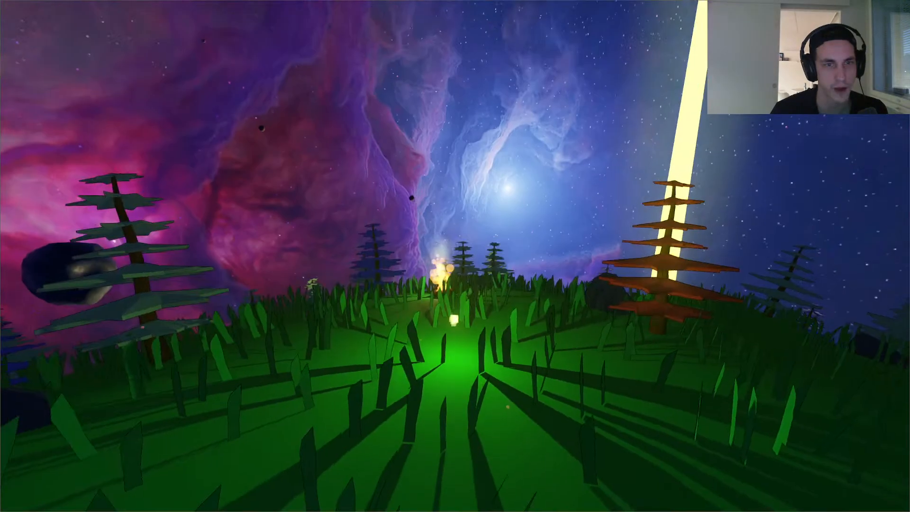
Step: Walk back to the teleport beam twice and choose NatureWorld in the teleport menu each time
key("d")
key("w")
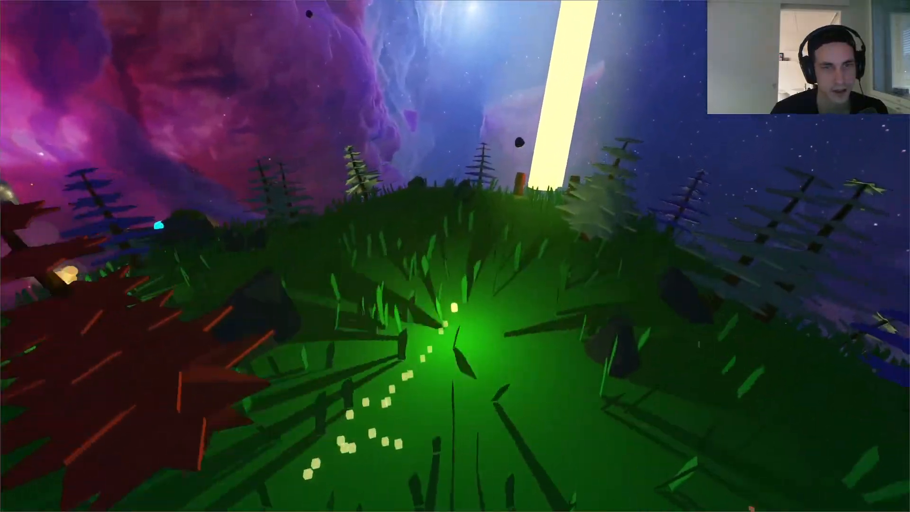
key("w")
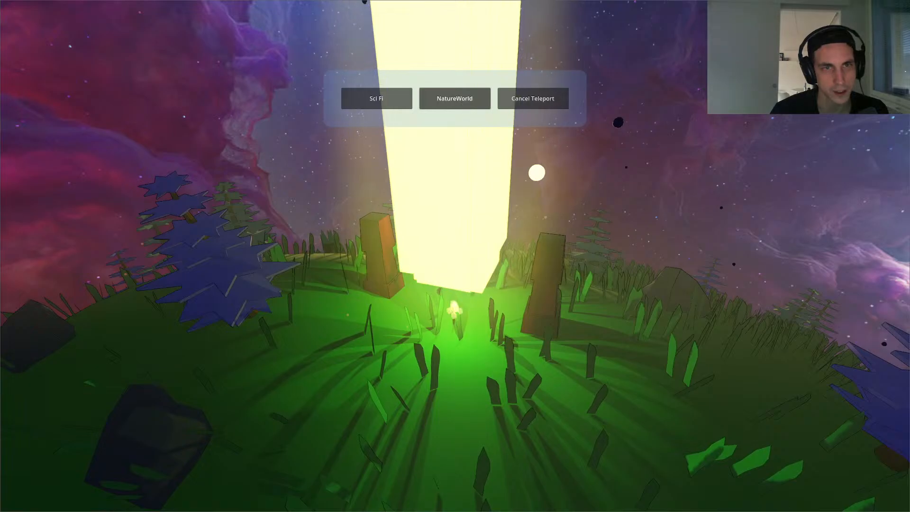
left_click(460, 102)
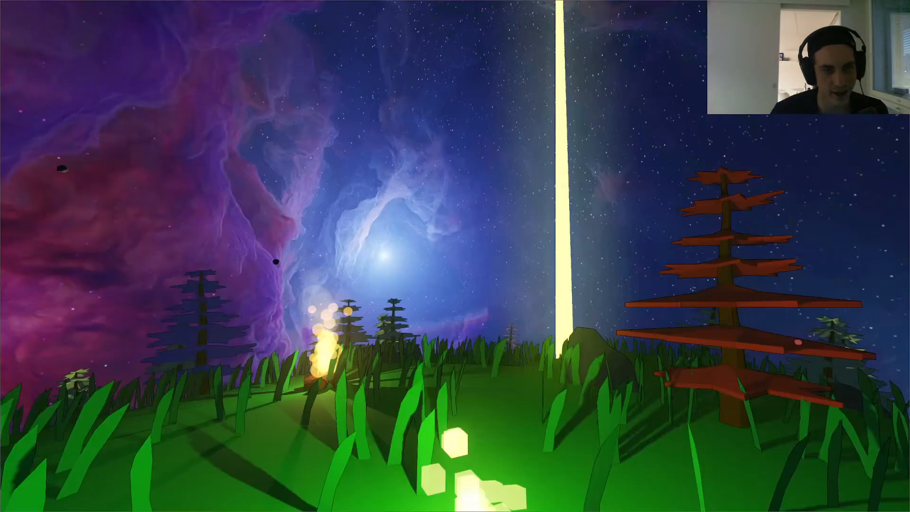
key("w")
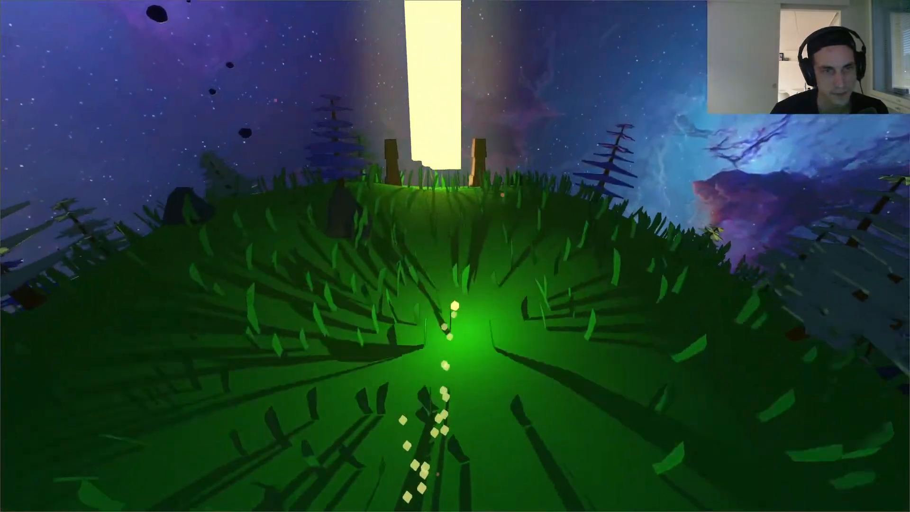
key("w")
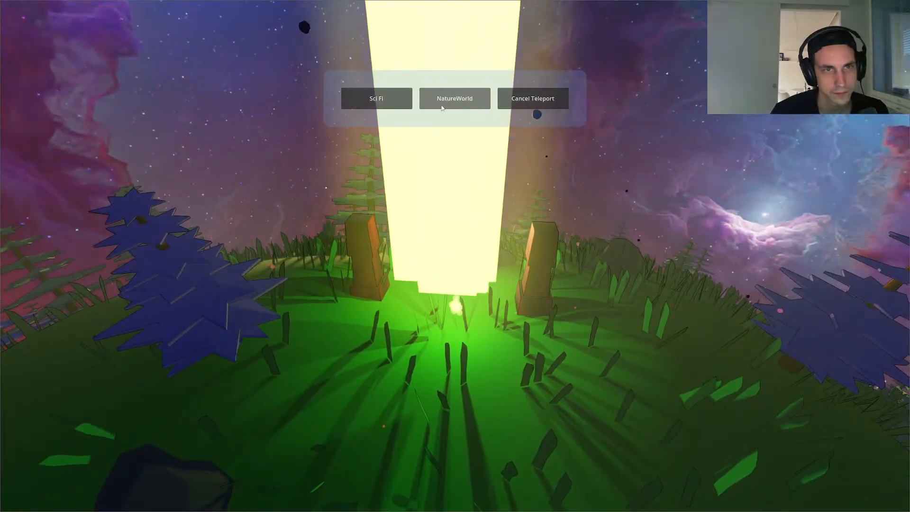
left_click(455, 100)
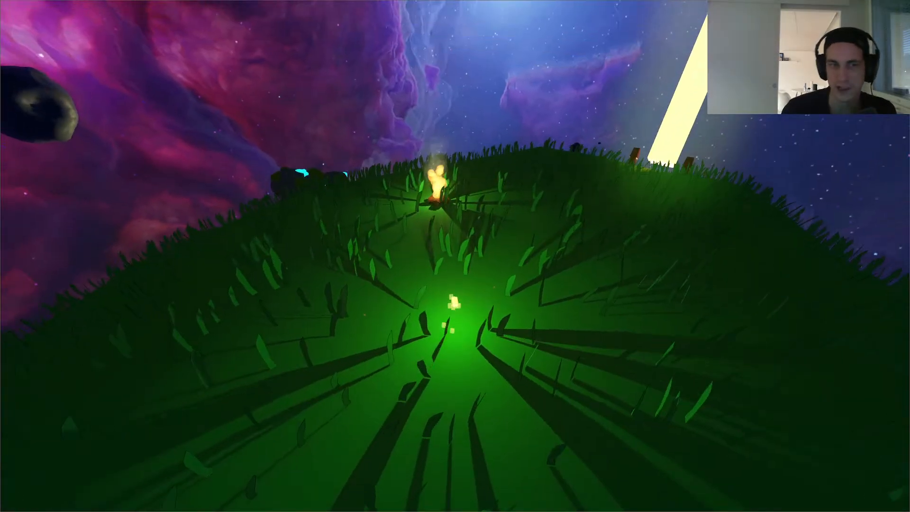
Step: Return to the teleport beam and test the Sci Fi destination in the teleport menu
key("w")
key("w")
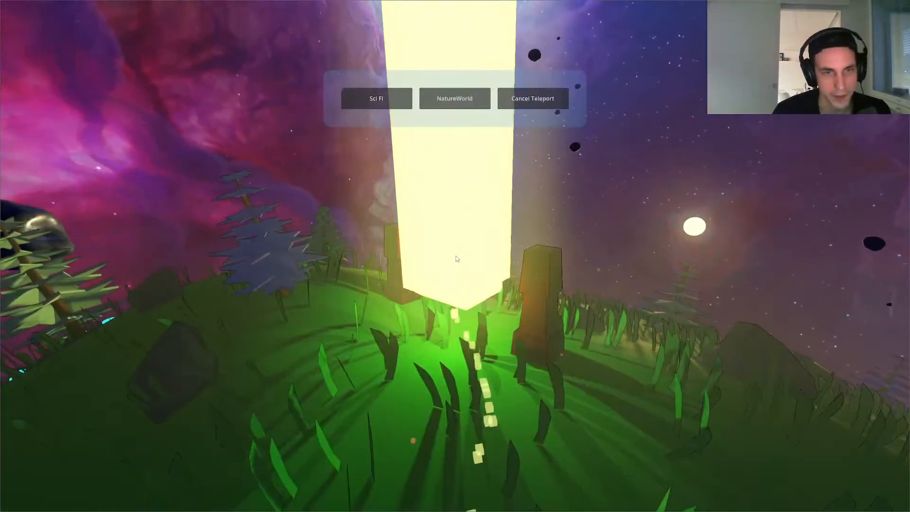
left_click(379, 100)
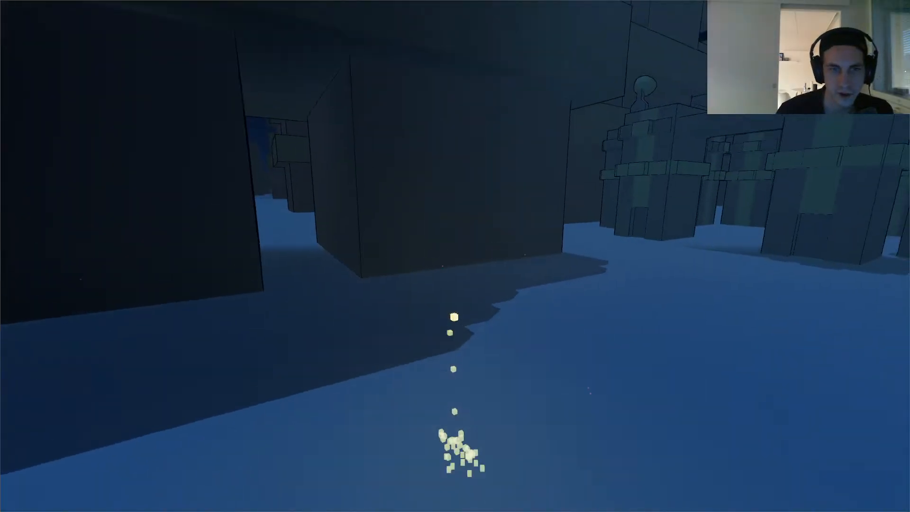
Step: Jump and fly the player around the Sci Fi level, and stop the running game
key("space")
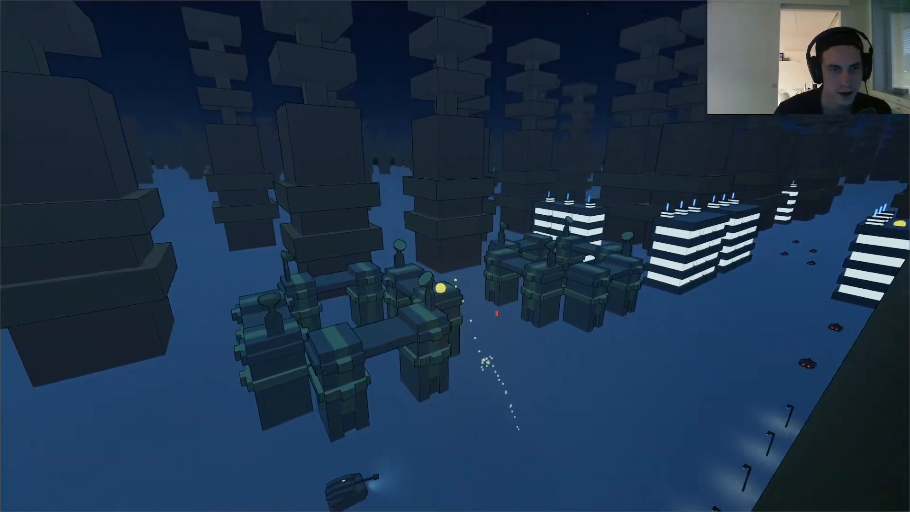
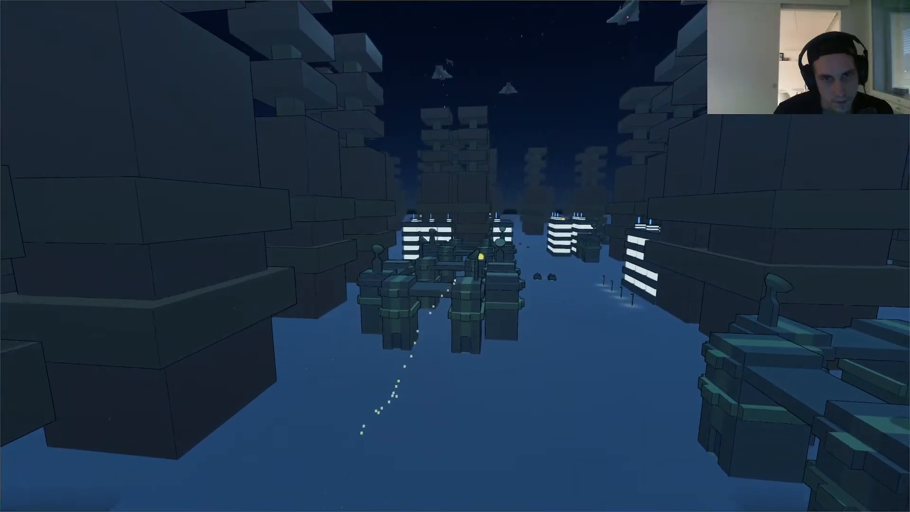
key("F8")
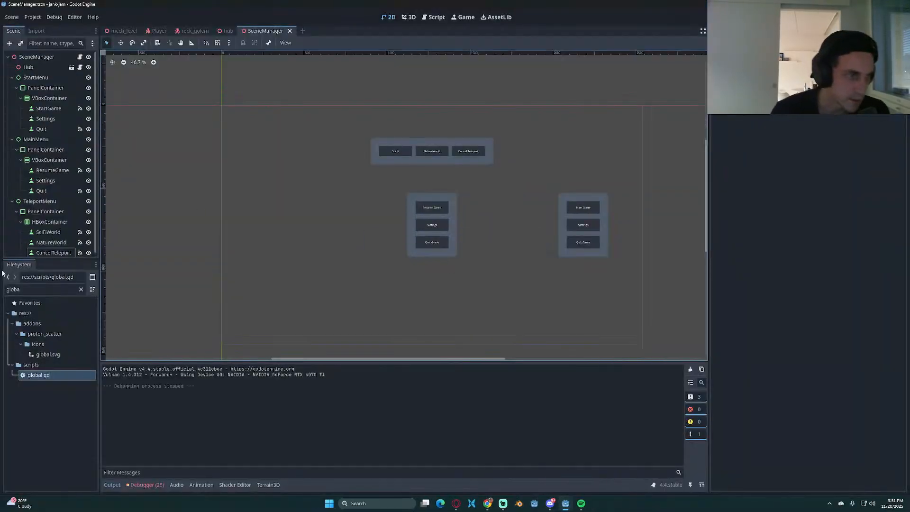
Step: Create a new 3D scene named jungle_level in the project's scenes/worlds folder
left_click(80, 289)
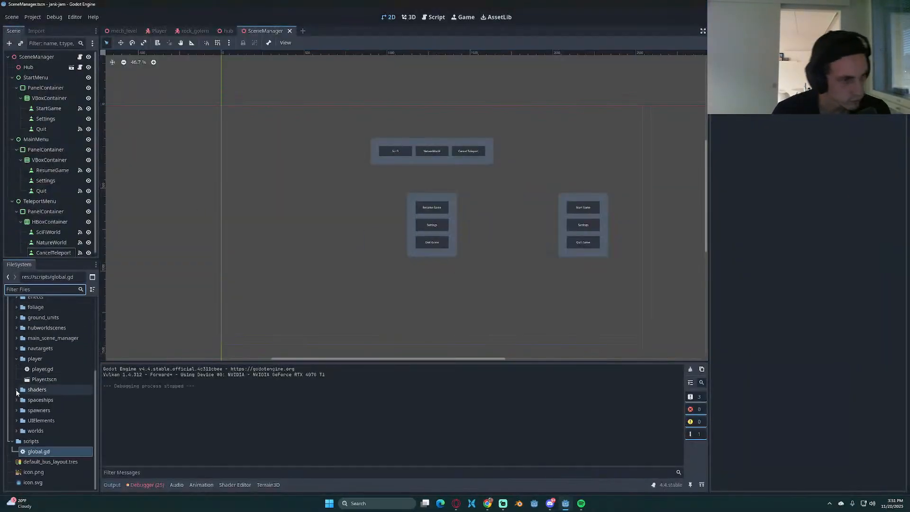
left_click(17, 430)
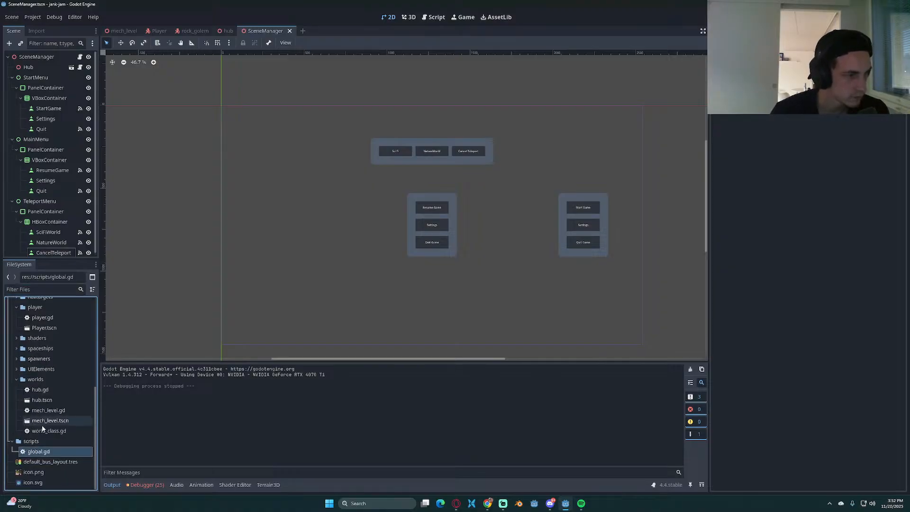
right_click(43, 383)
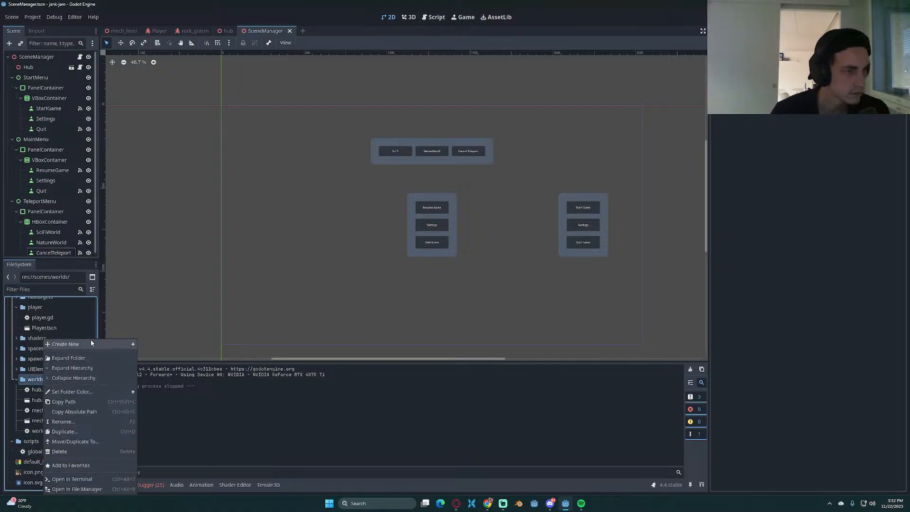
mouse_move(114, 344)
left_click(157, 355)
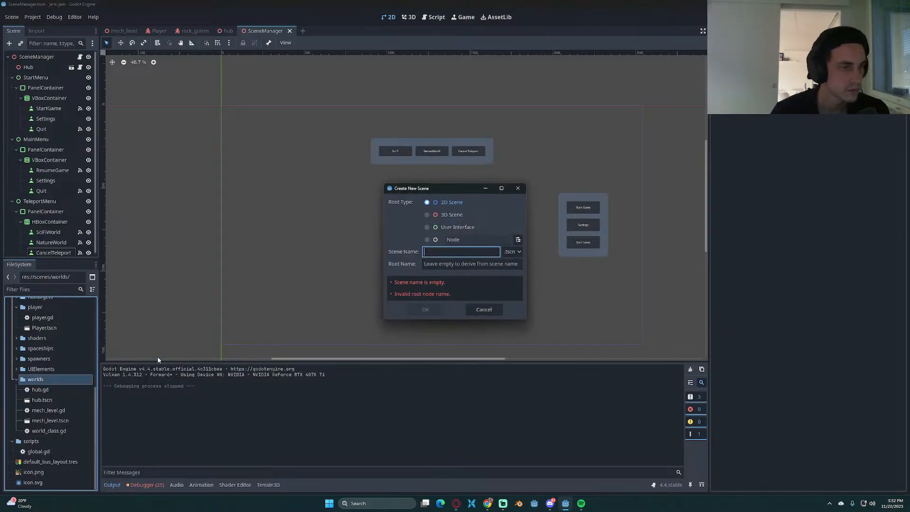
left_click(427, 216)
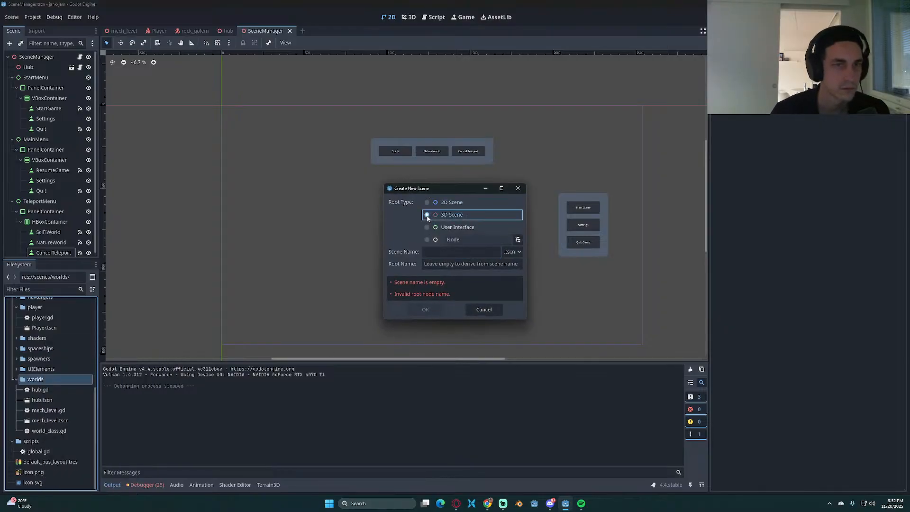
left_click(443, 252)
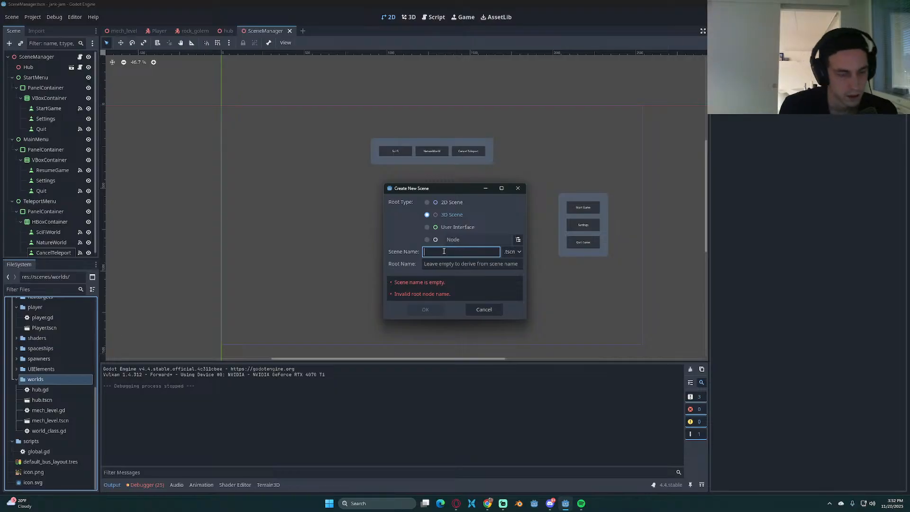
type("j")
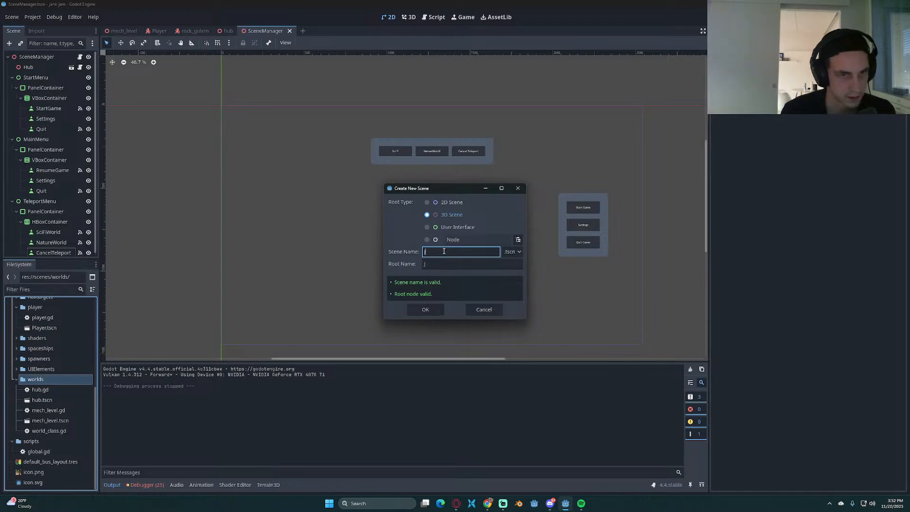
key("BackSpace")
type("jungle_level")
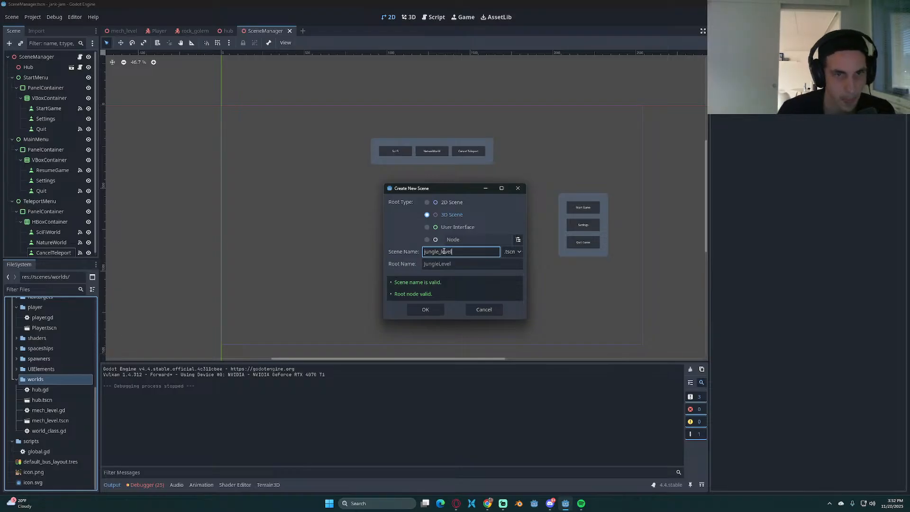
left_click(426, 310)
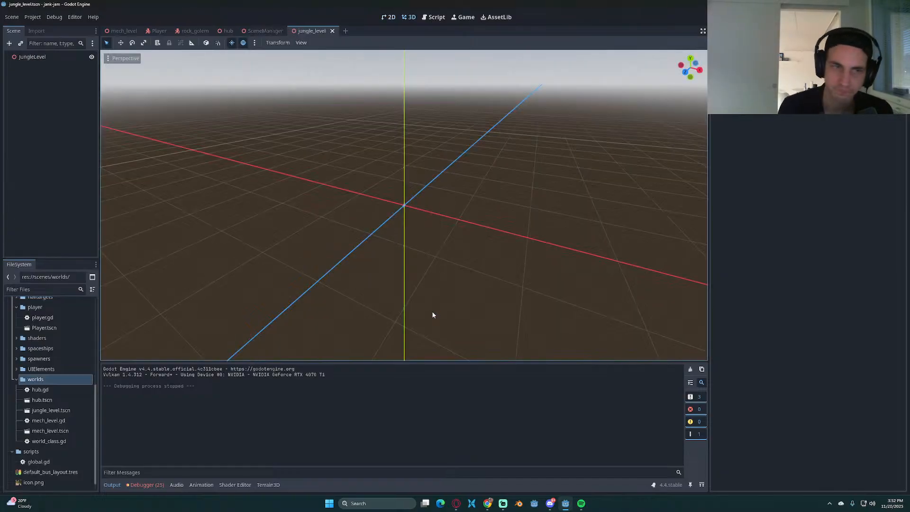
Step: Attach a new GDScript, jungle_level.gd, to the JungleLevel root node and save the scene
left_click(32, 56)
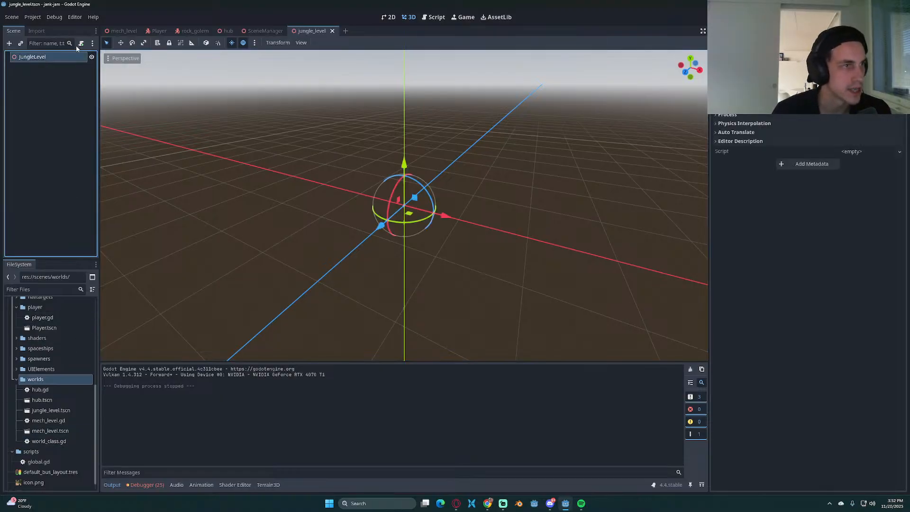
left_click(81, 44)
left_click(420, 312)
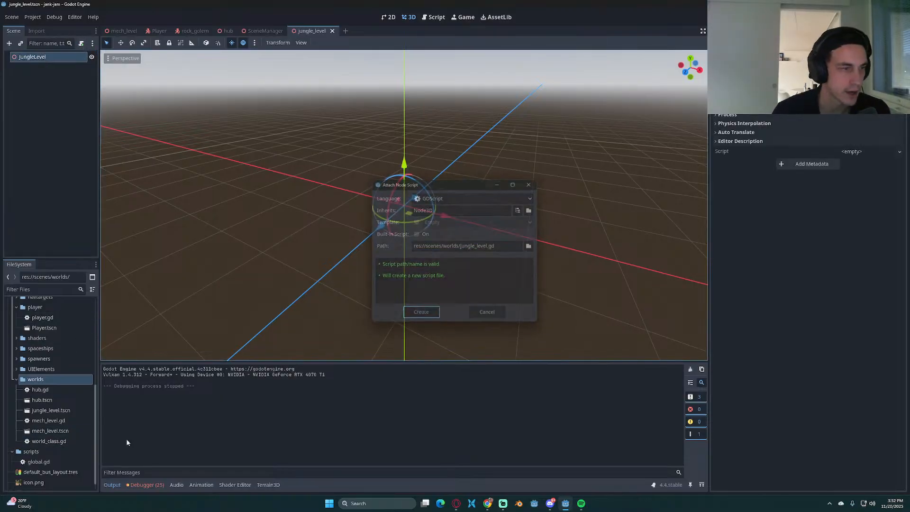
key("ctrl+s")
Step: Check mech_level.gd for its base class, make jungle_level.gd extend World in the same way, and save it
left_click(61, 431)
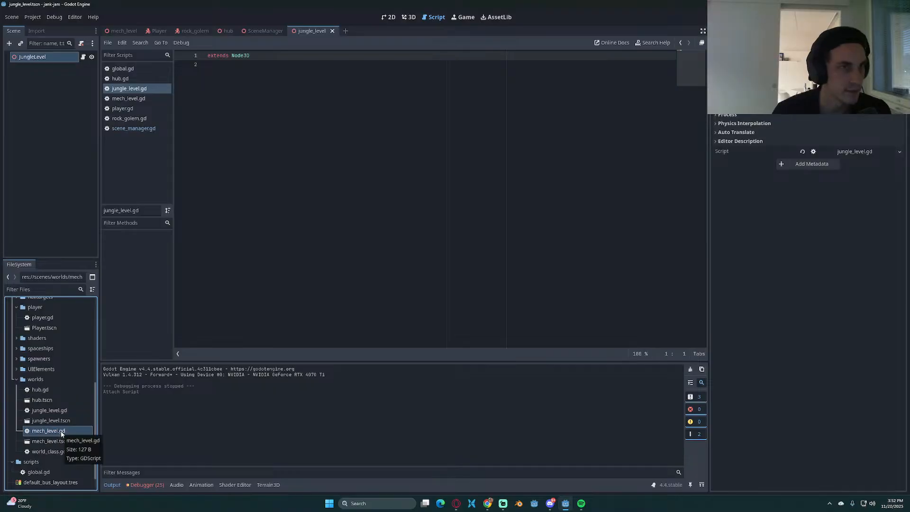
double_click(61, 433)
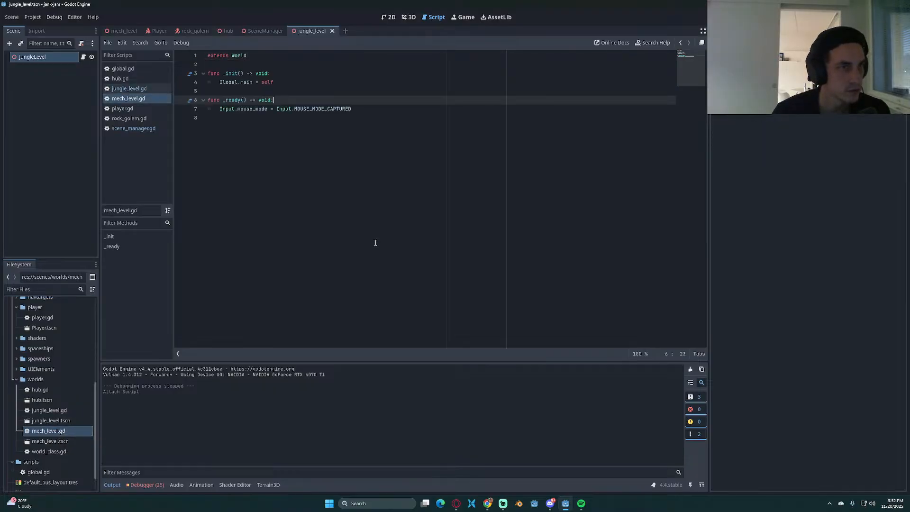
double_click(61, 412)
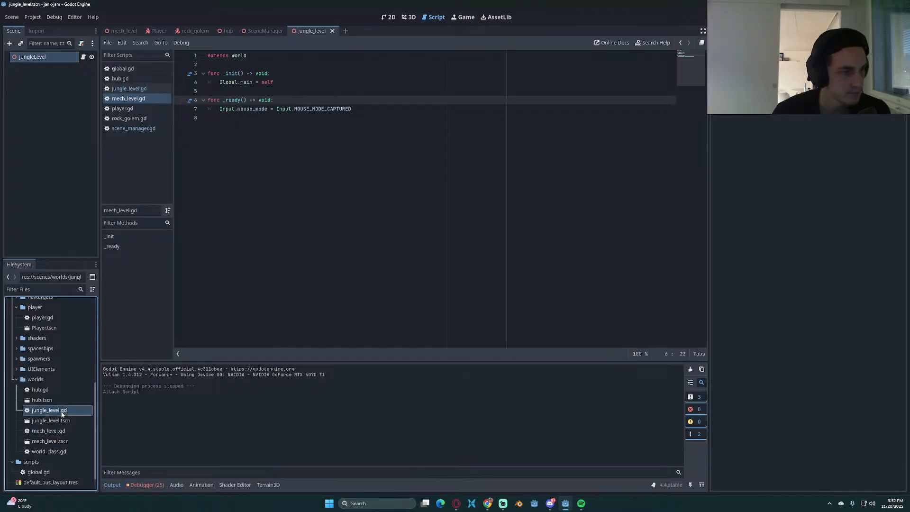
left_click(242, 76)
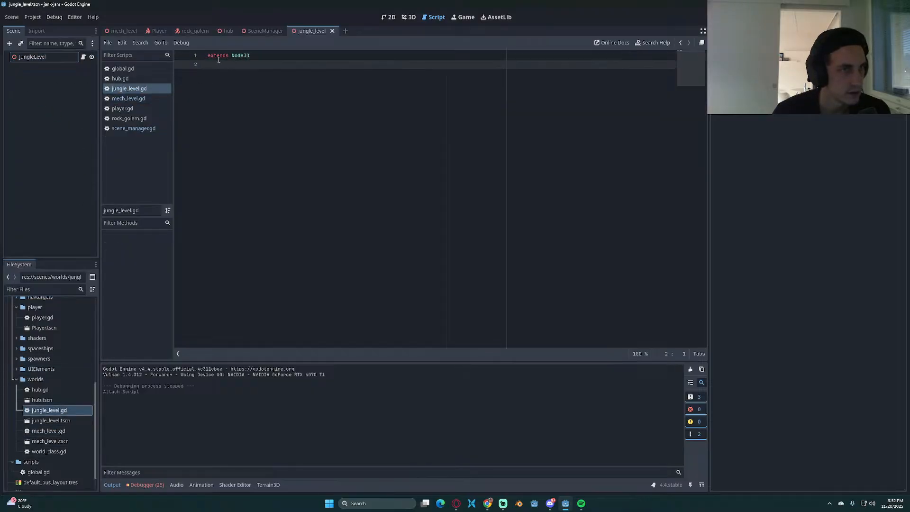
left_click(238, 57)
type("orld")
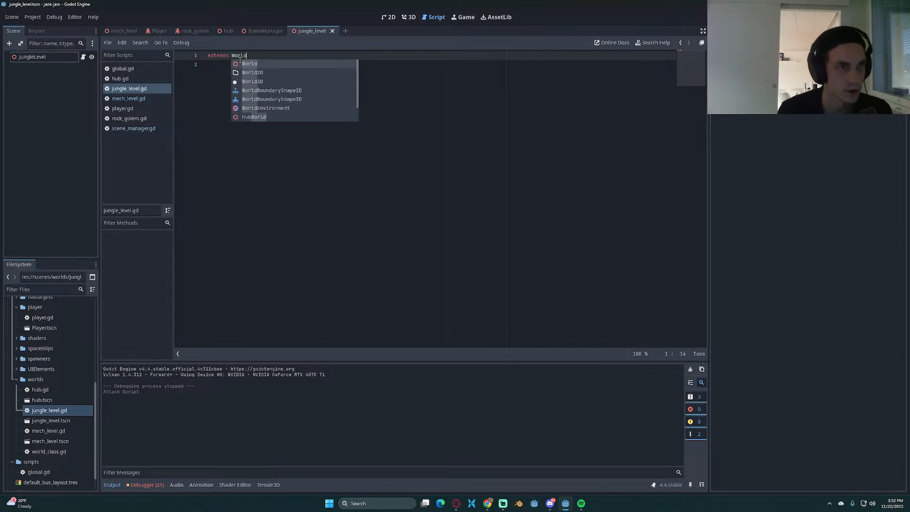
key("ctrl+s")
left_click(265, 169)
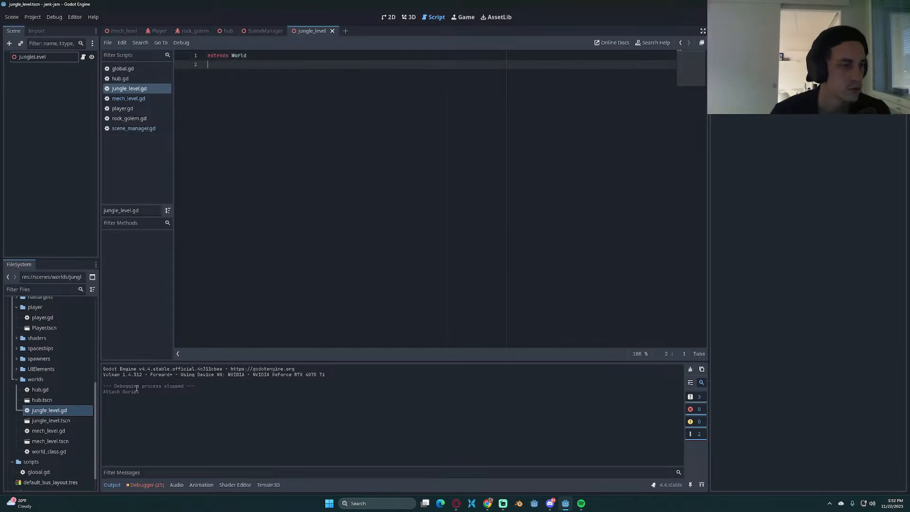
left_click(28, 58)
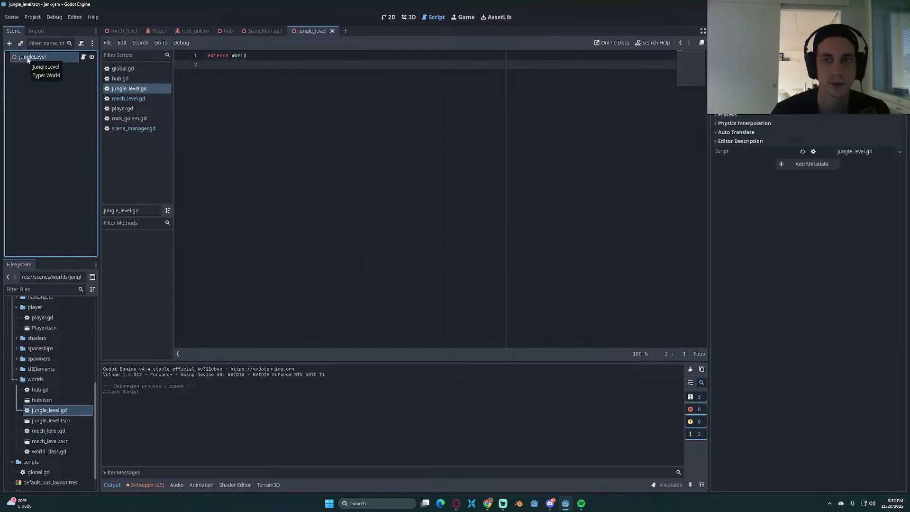
left_click(243, 75)
Step: Add a Terrain3D node under JungleLevel, show it in the 3D view and save the scene
left_click(59, 432)
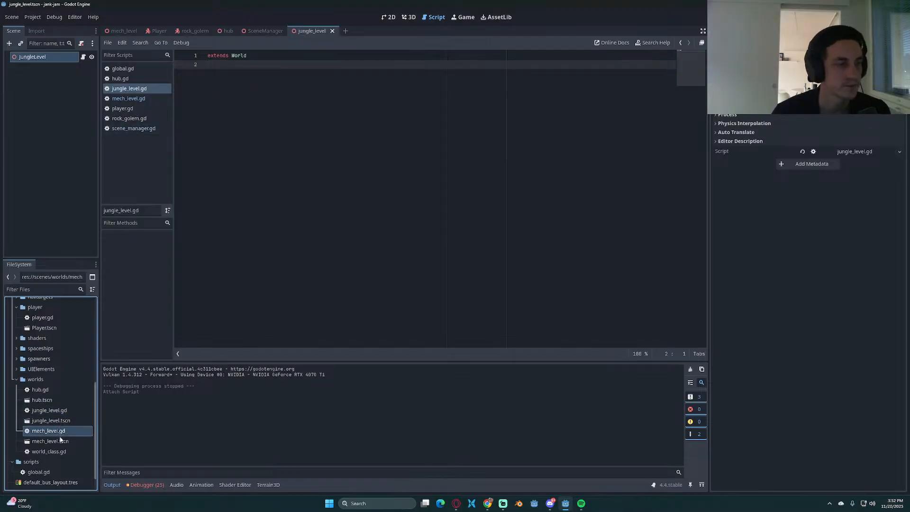
left_click(58, 441)
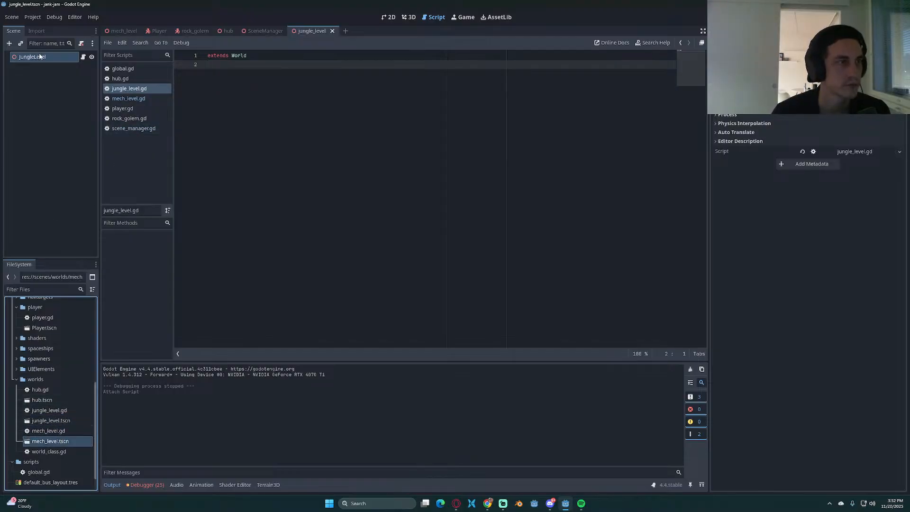
left_click(9, 44)
type("terr")
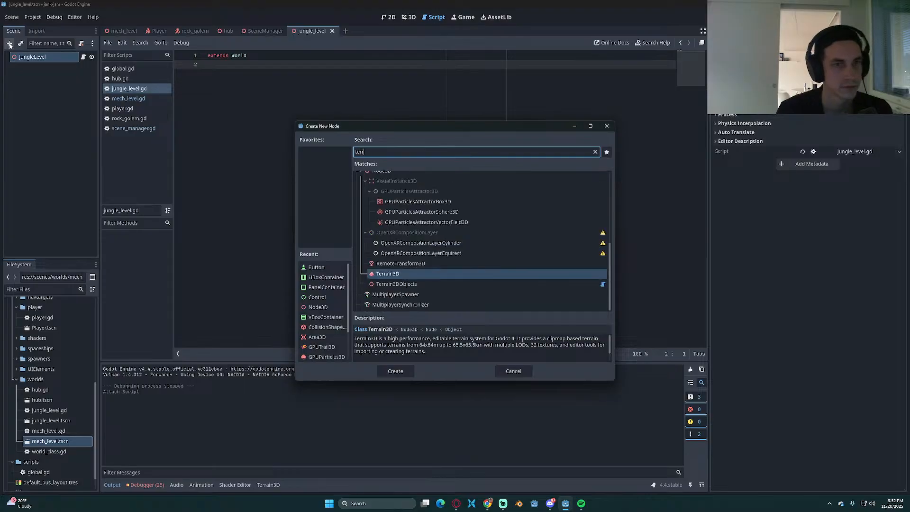
key("Return")
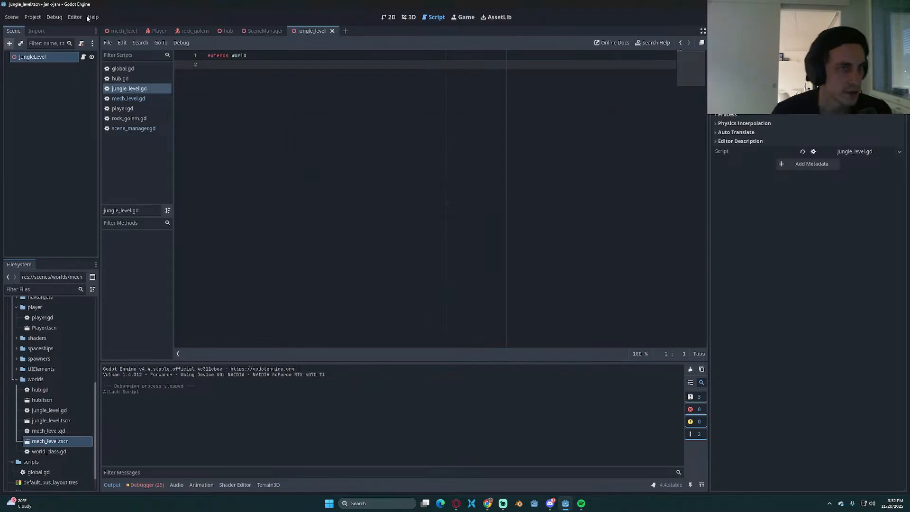
left_click(409, 18)
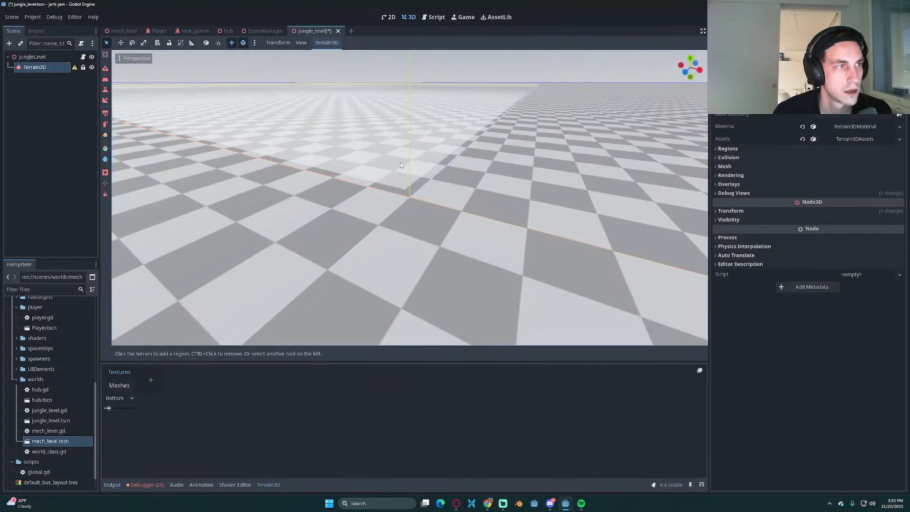
scroll(401, 165, "down", 10)
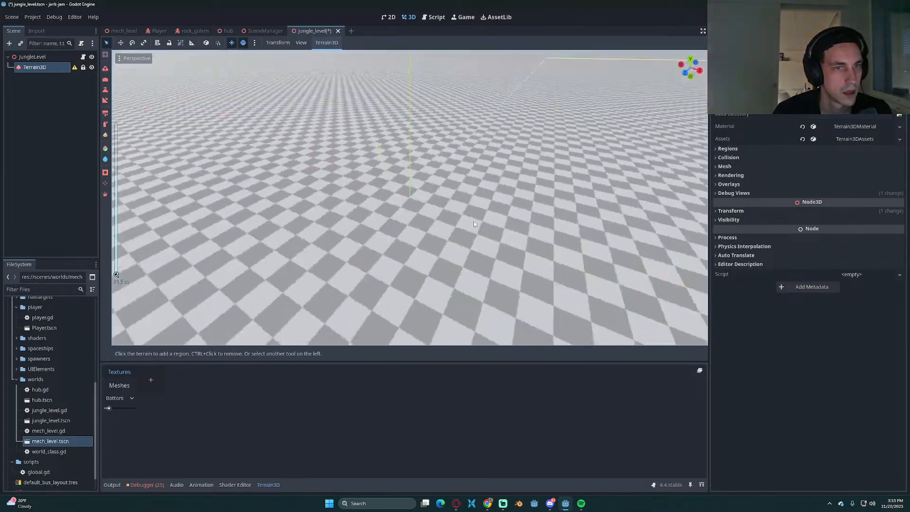
scroll(465, 216, "down", 5)
key("ctrl+s")
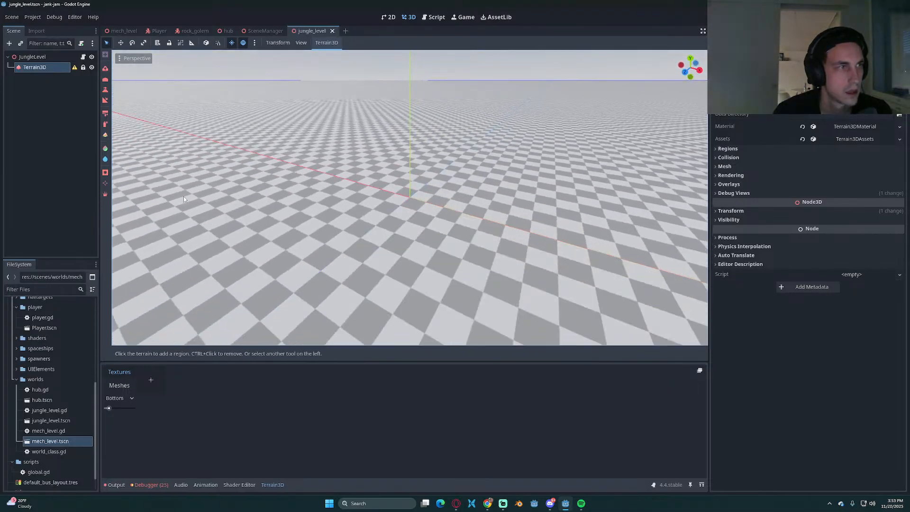
Step: Find the grass images in the project files and add grassgreendarker.png as the terrain's first texture
left_click(124, 372)
left_click(124, 373)
scroll(52, 365, "up", 5)
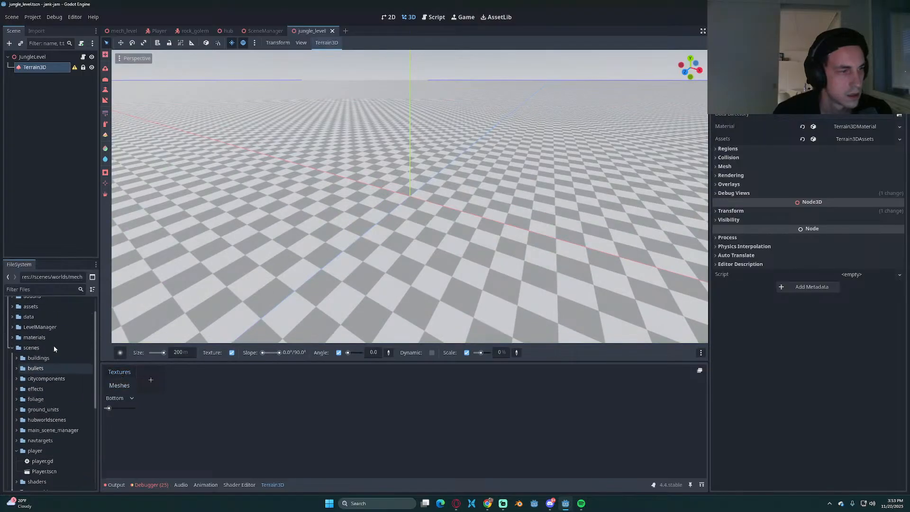
left_click(34, 288)
type("grass")
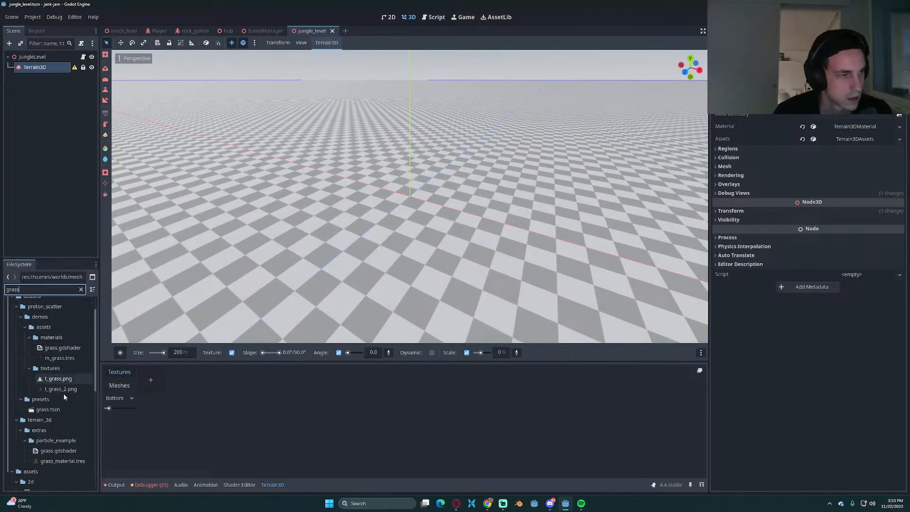
scroll(67, 401, "down", 3)
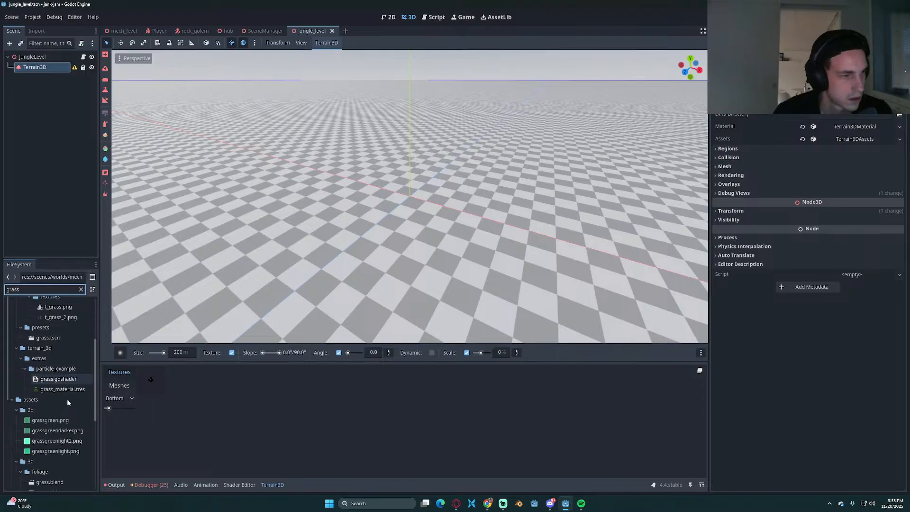
left_click(53, 431)
left_click_drag(45, 435, 122, 455)
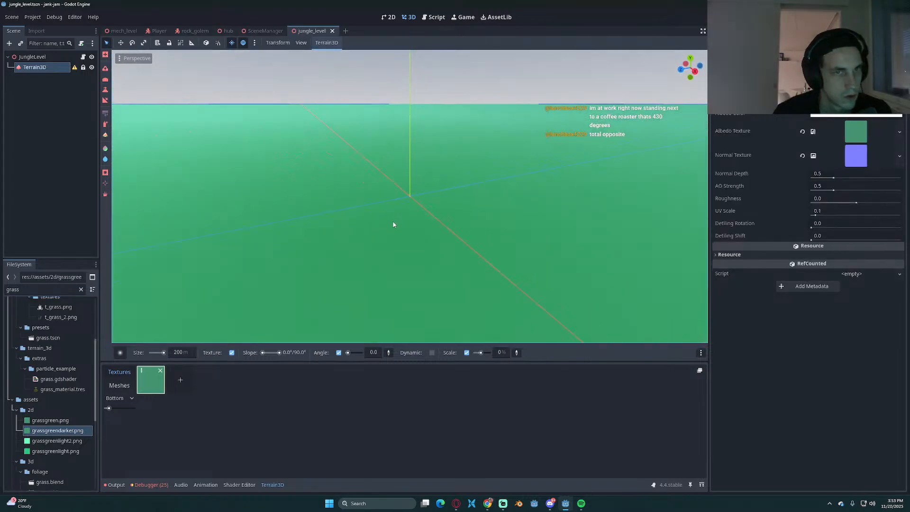
scroll(416, 232, "down", 3)
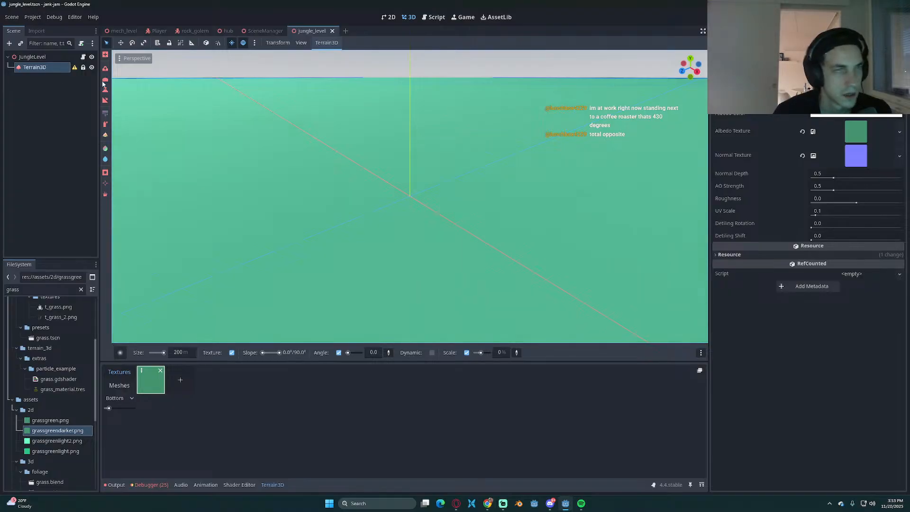
Step: Read the configuration warning on the Terrain3D node and dismiss it
left_click(74, 68)
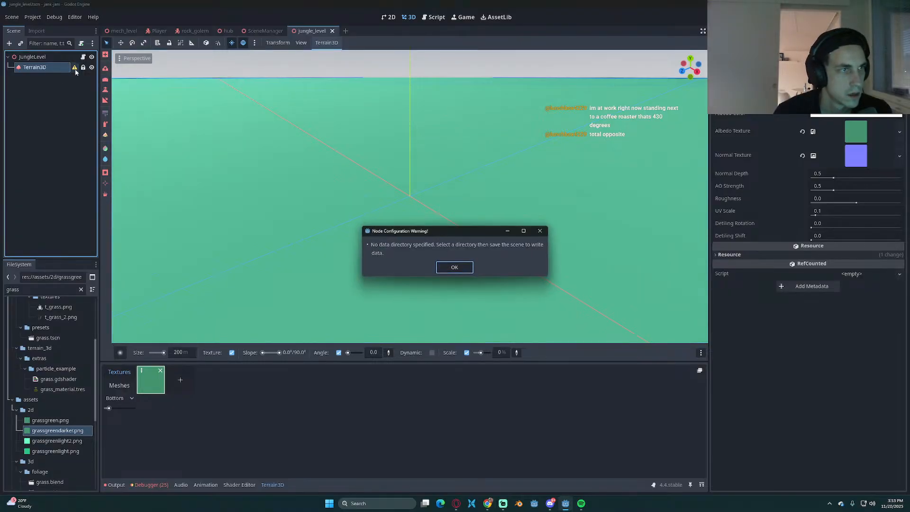
left_click(462, 266)
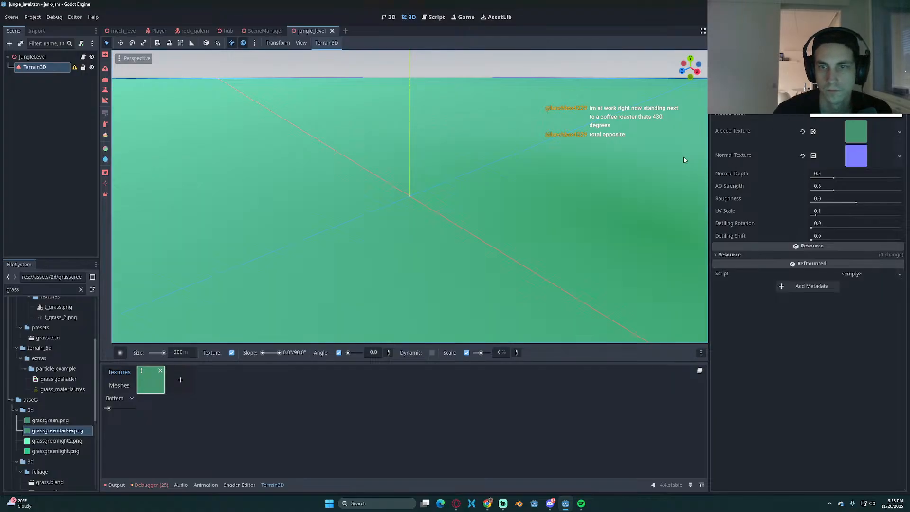
Step: Read the Terrain3D node's configuration warning and set its data directory to the project's data folder
left_click(32, 56)
left_click(35, 66)
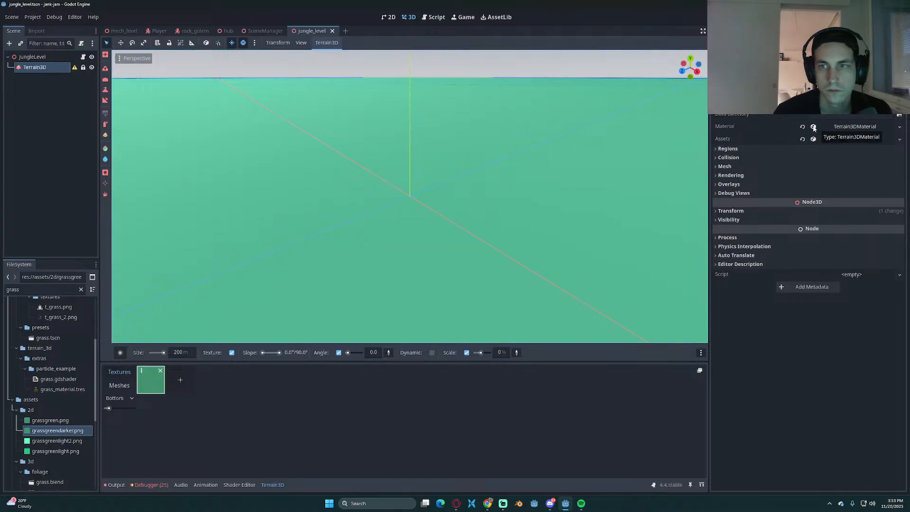
left_click(752, 213)
left_click(751, 213)
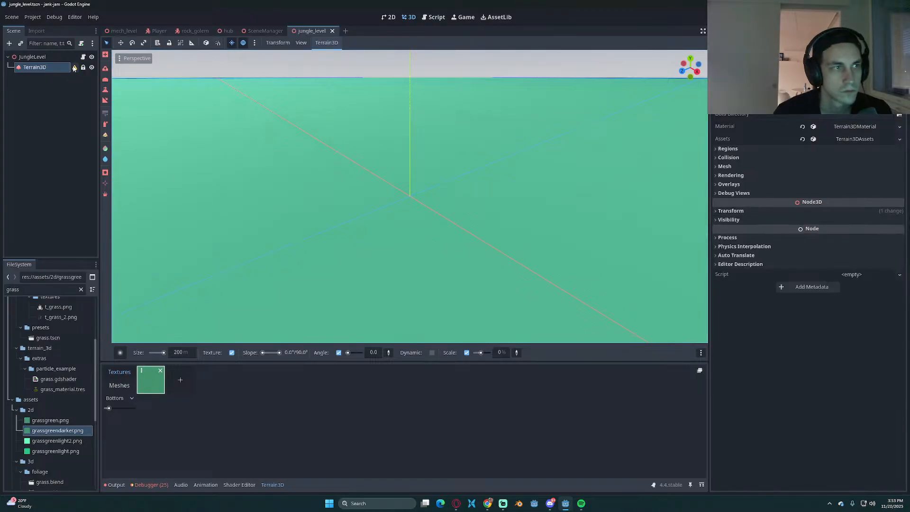
mouse_move(74, 68)
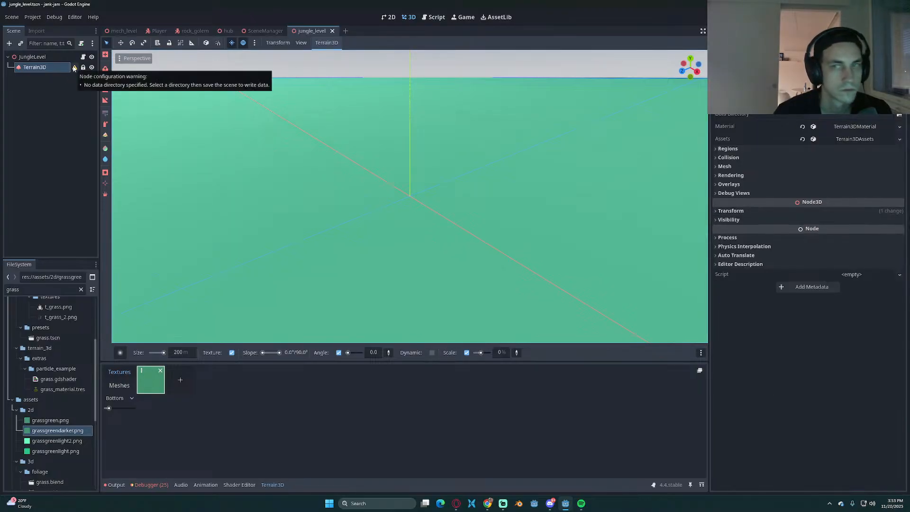
left_click(900, 116)
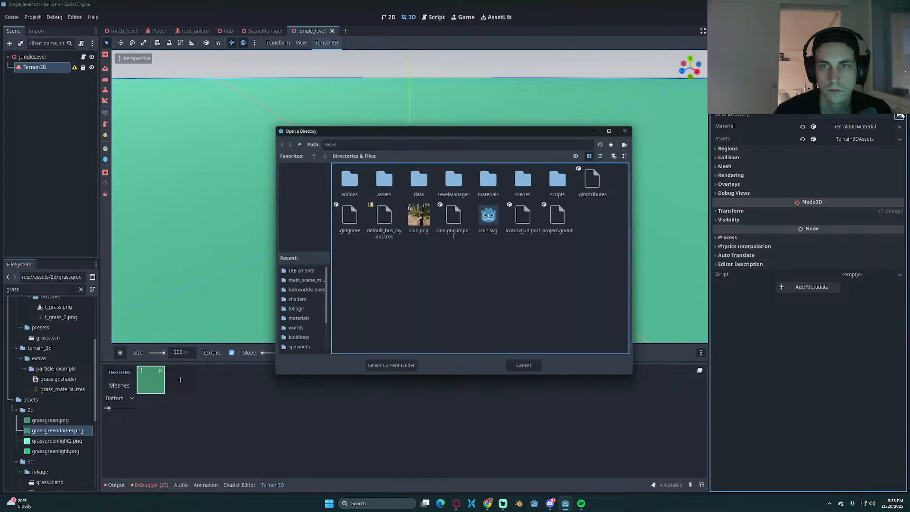
left_click(419, 180)
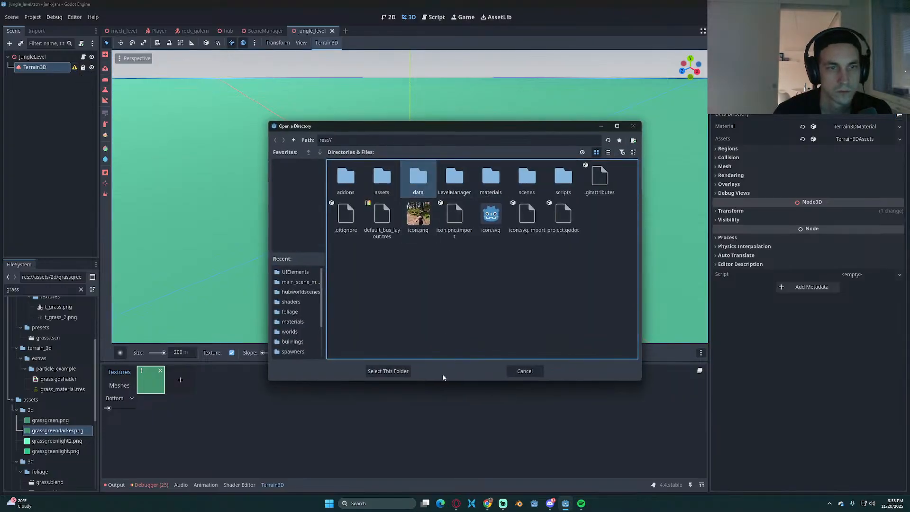
left_click(390, 371)
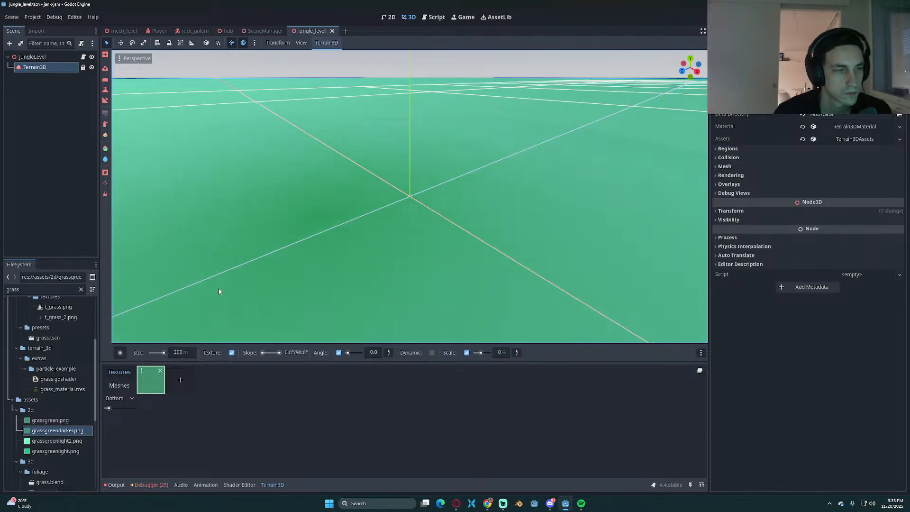
Step: Collapse the addons folder in the filtered project file tree to bring the assets folder into view
scroll(24, 399, "up", 4)
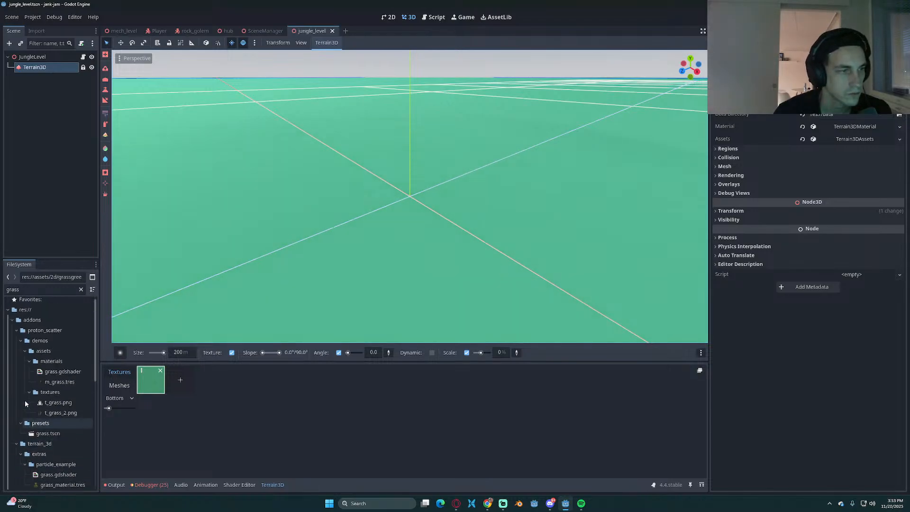
left_click(17, 334)
left_click(12, 323)
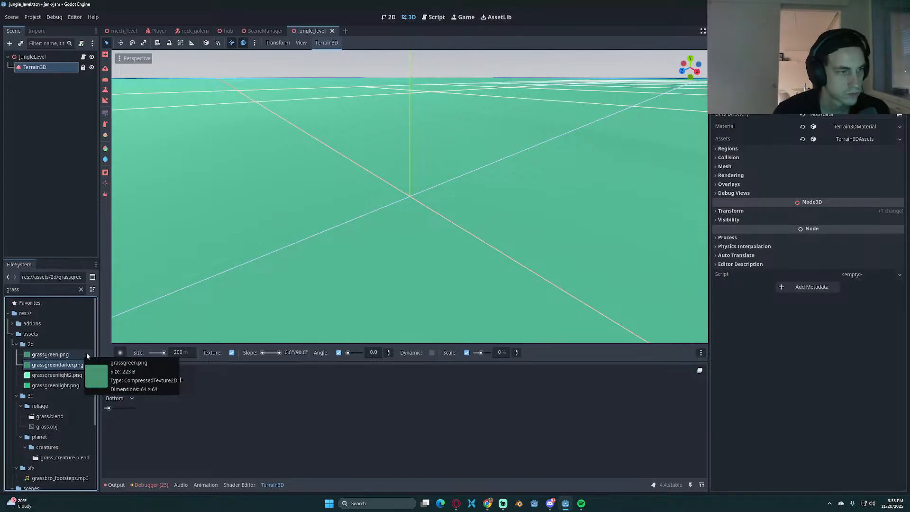
scroll(371, 243, "up", 5)
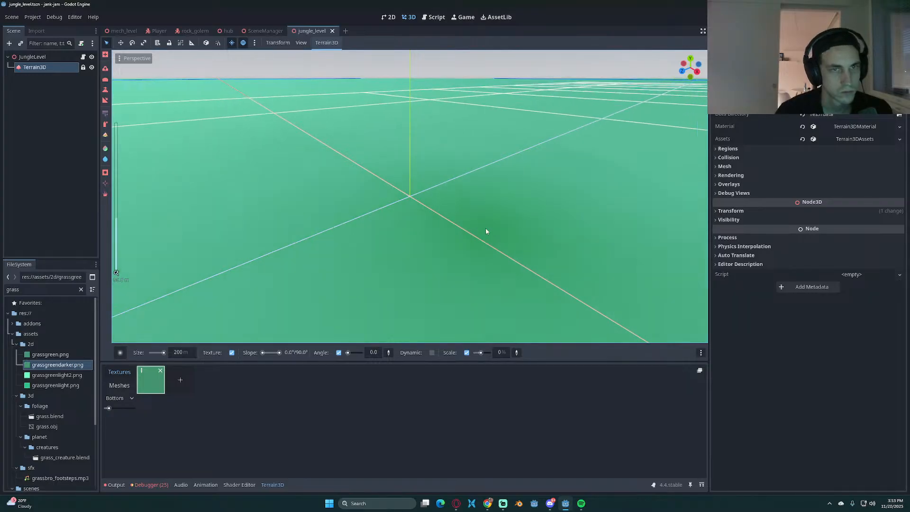
scroll(487, 228, "up", 3)
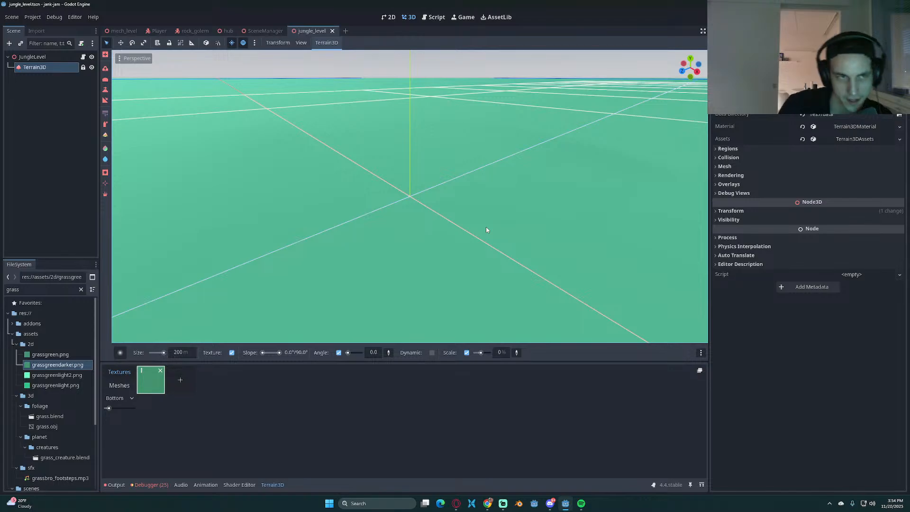
mouse_move(486, 230)
left_mouse_down()
mouse_move(481, 217)
mouse_move(262, 190)
mouse_move(296, 228)
left_mouse_up()
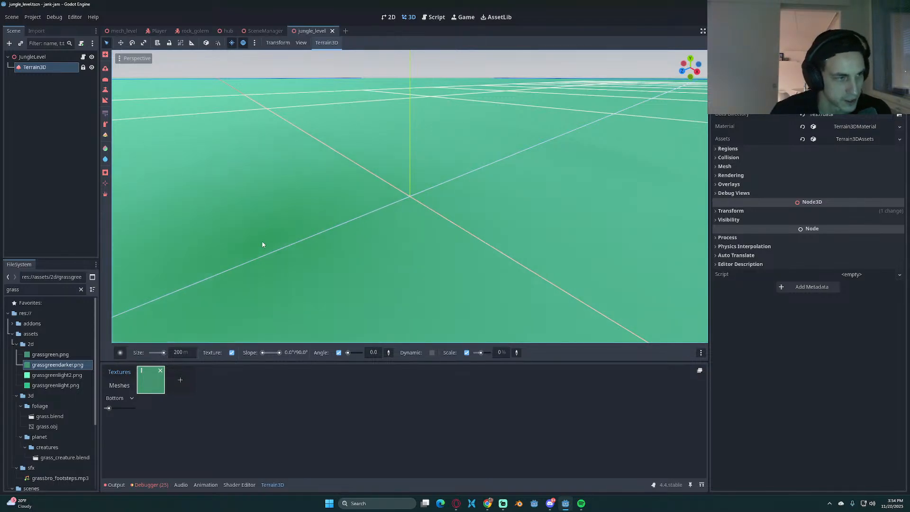
scroll(349, 214, "down", 5)
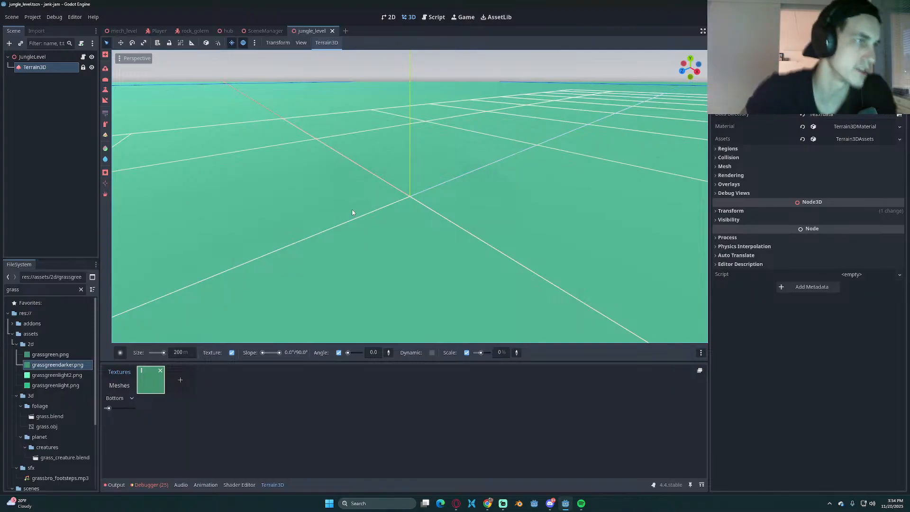
Step: Delete the Terrain3D node from the JungleLevel scene and confirm the deletion
right_click(43, 72)
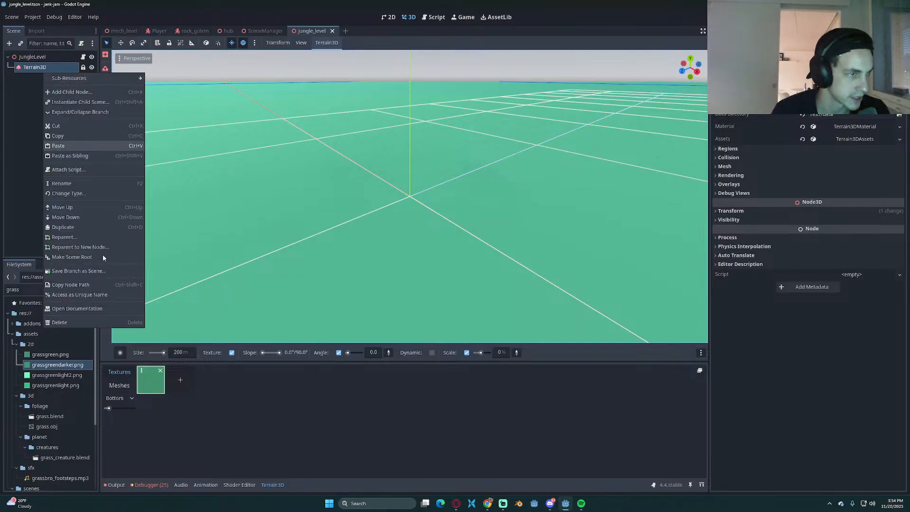
left_click(62, 324)
left_click(431, 262)
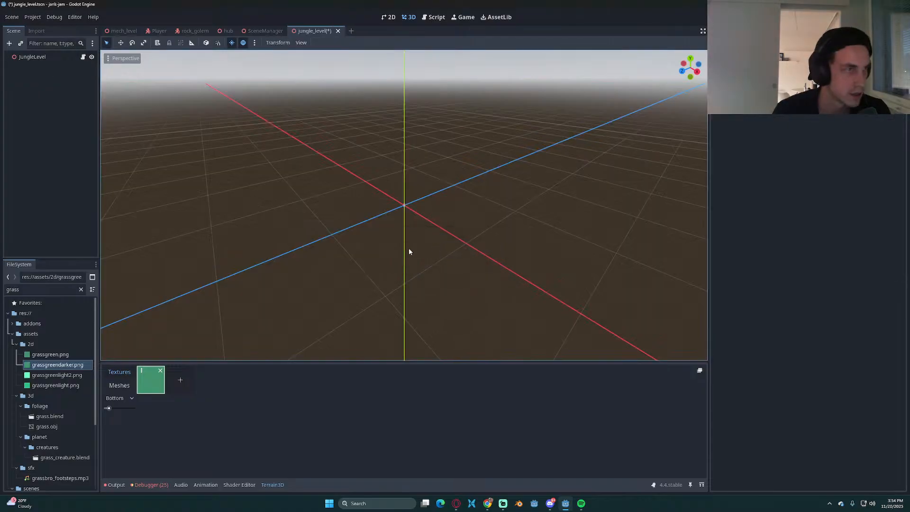
Step: Switch to Blender, start a new General file and delete all of its default objects
left_click(520, 505)
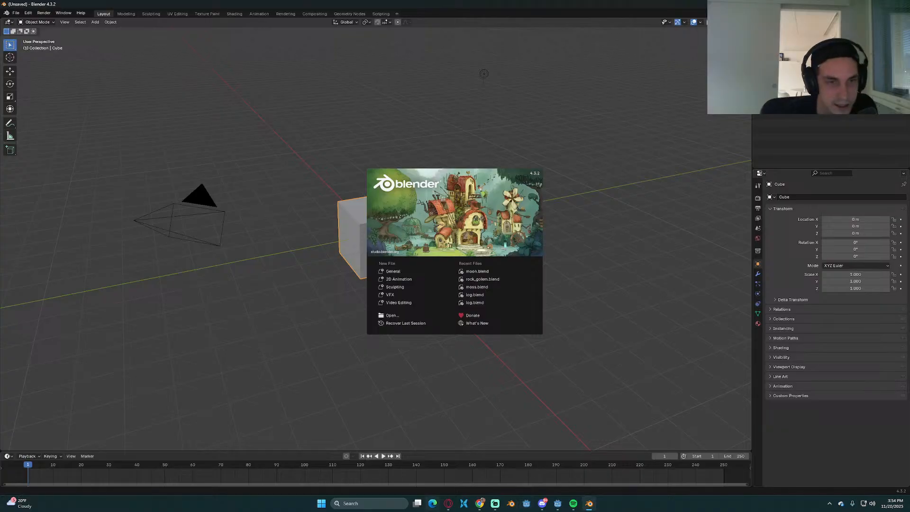
left_click(404, 271)
key("a")
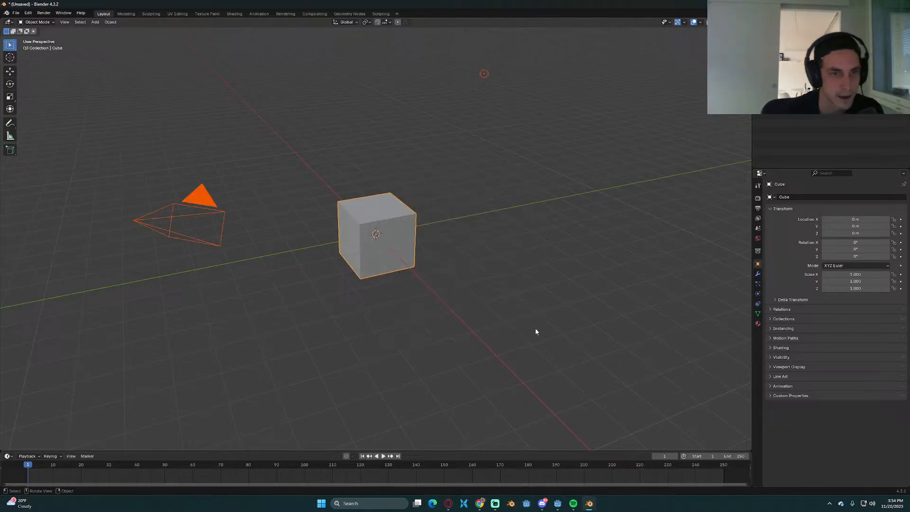
key("Delete")
key("shift+a")
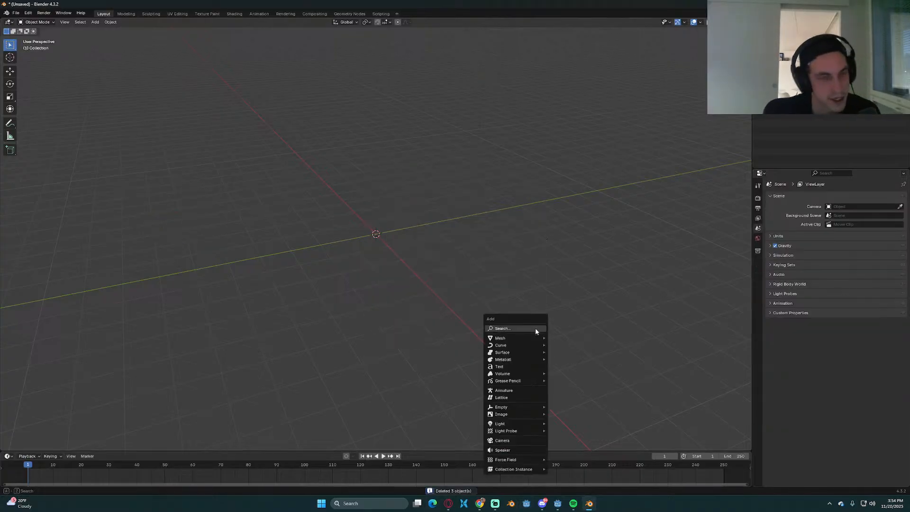
mouse_move(522, 338)
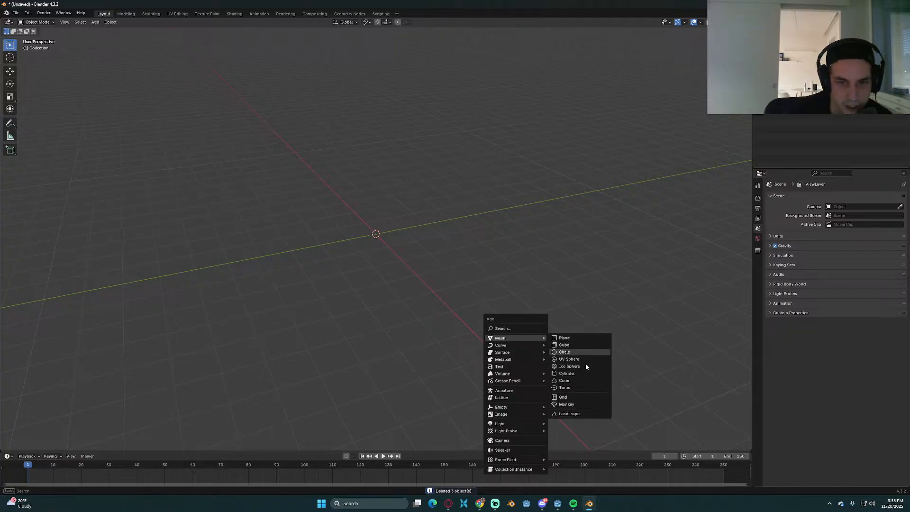
left_click(582, 414)
scroll(433, 248, "up", 5)
middle_click_drag(441, 252, 467, 269)
scroll(476, 255, "down", 4)
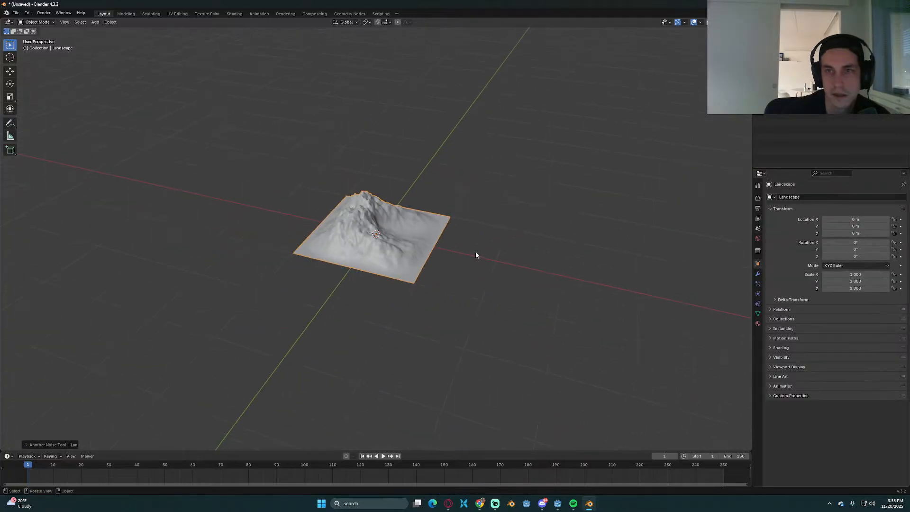
left_click(55, 446)
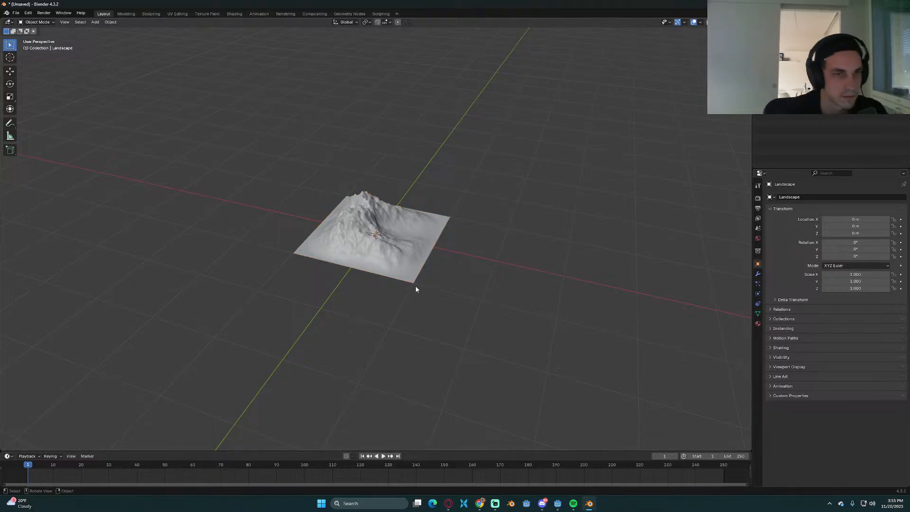
key("a")
key("Delete")
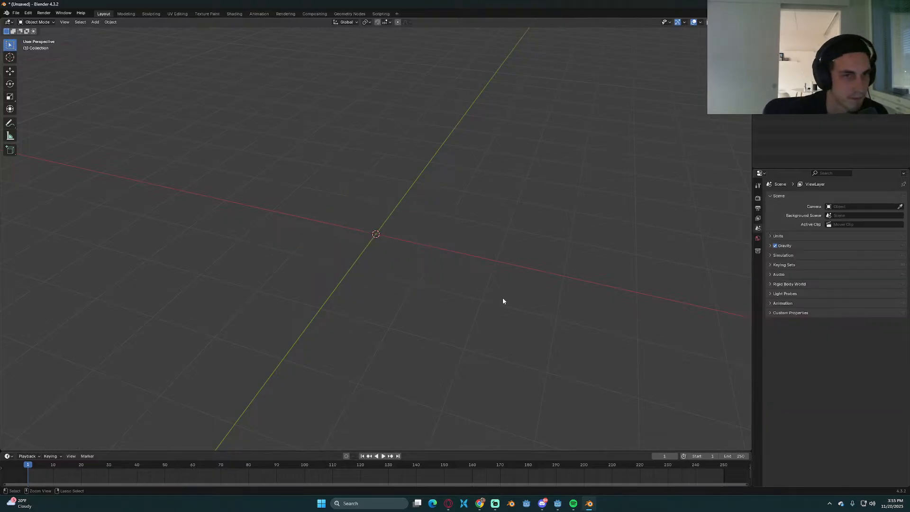
Step: Add a Landscape mesh and apply the canyon operator preset to it
key("shift+a")
mouse_move(495, 429)
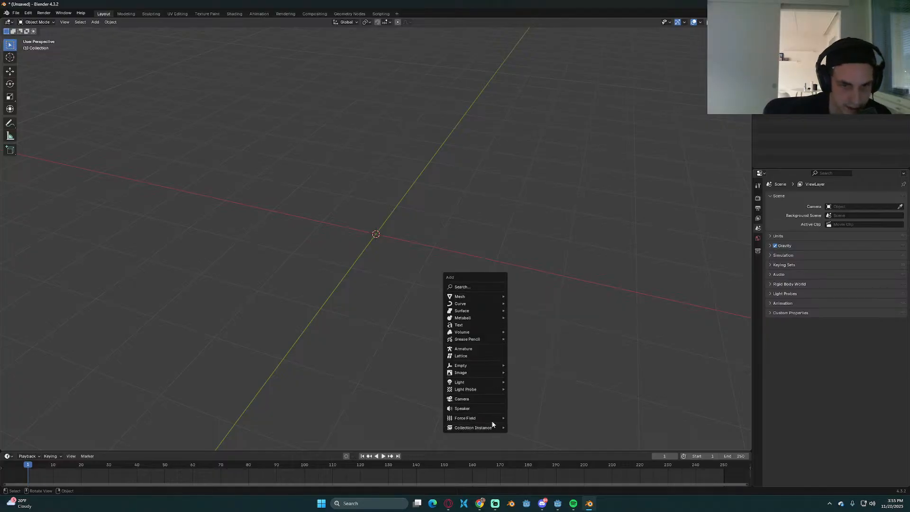
mouse_move(494, 297)
left_click(538, 373)
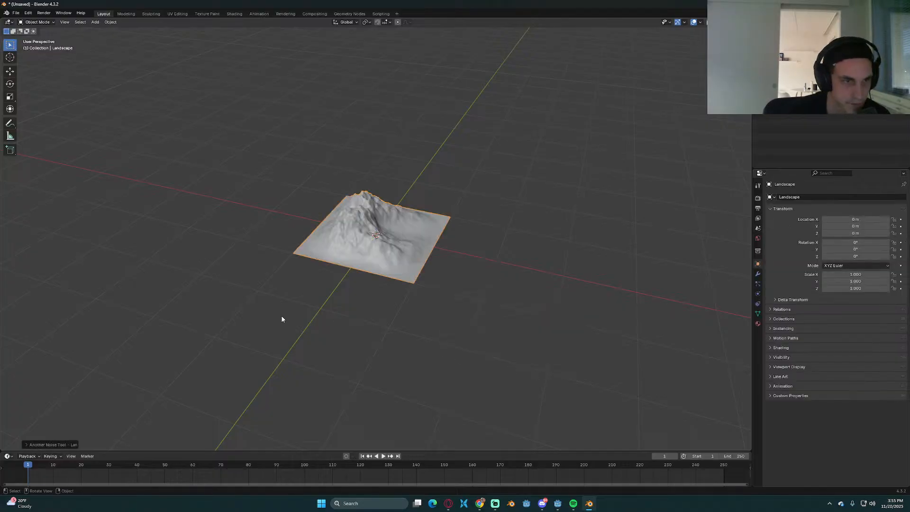
left_click(25, 445)
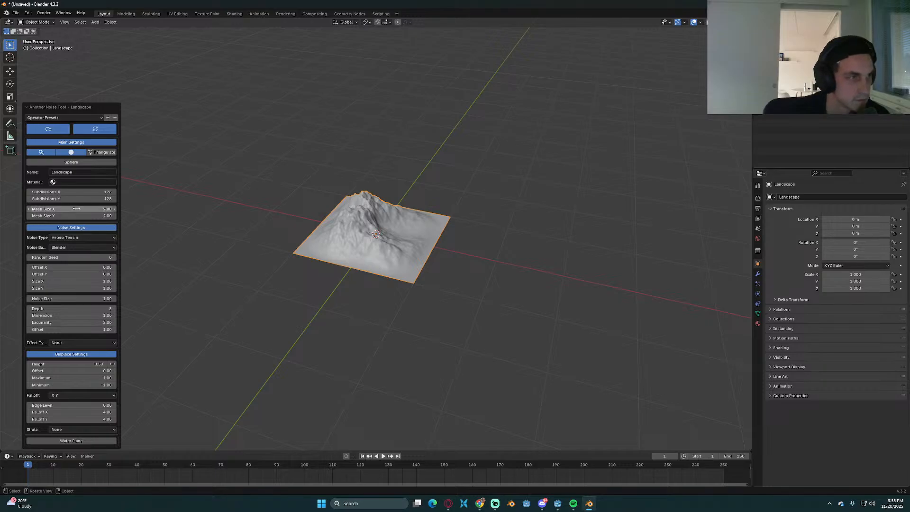
left_click(85, 117)
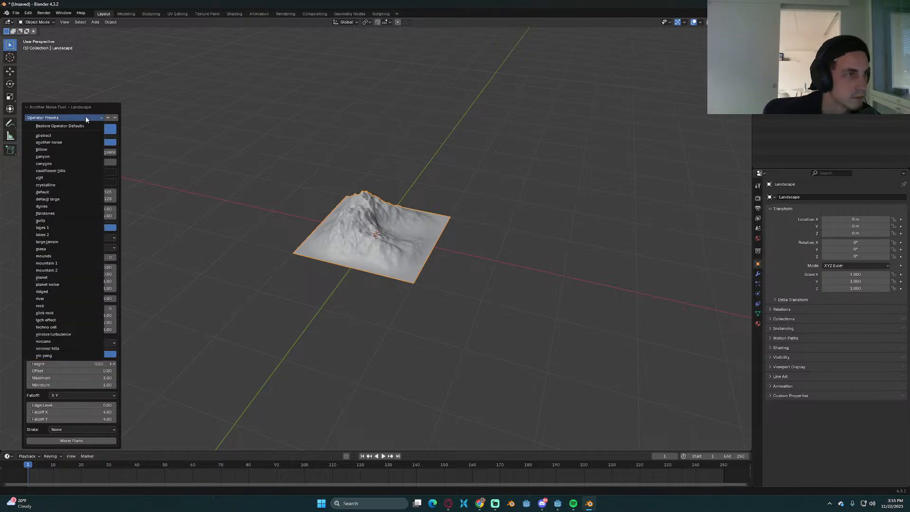
left_click(65, 157)
middle_click_drag(426, 209, 456, 206)
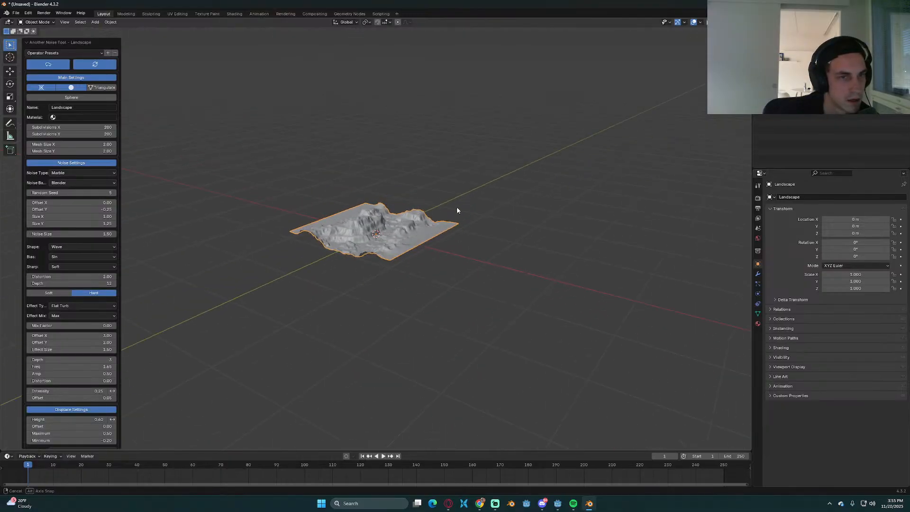
scroll(456, 206, "up", 5)
scroll(402, 225, "down", 2)
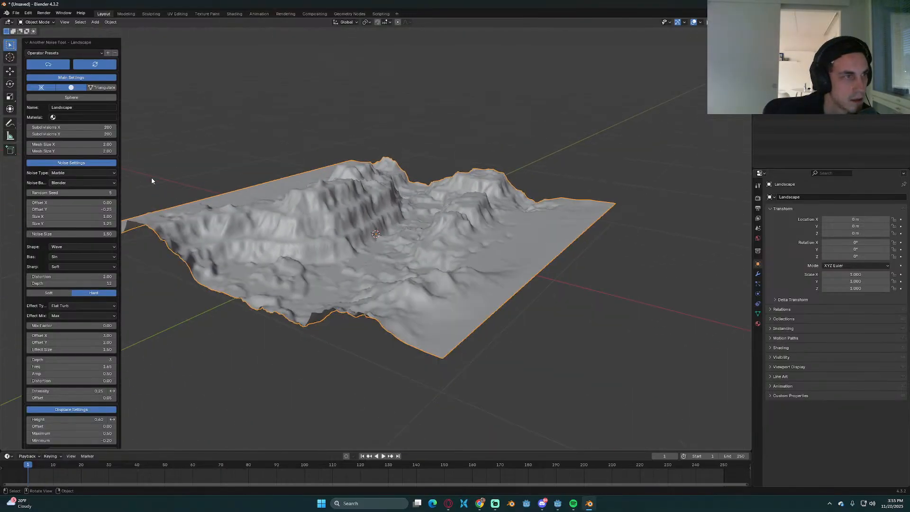
Step: Set the landscape's noise Random Seed to 200 and its noise Offset Y to -1
left_click(79, 193)
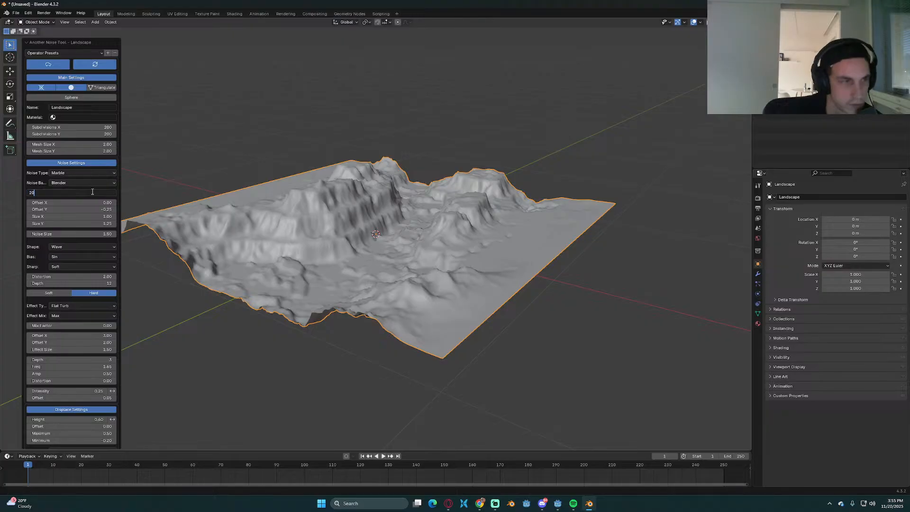
key("Return")
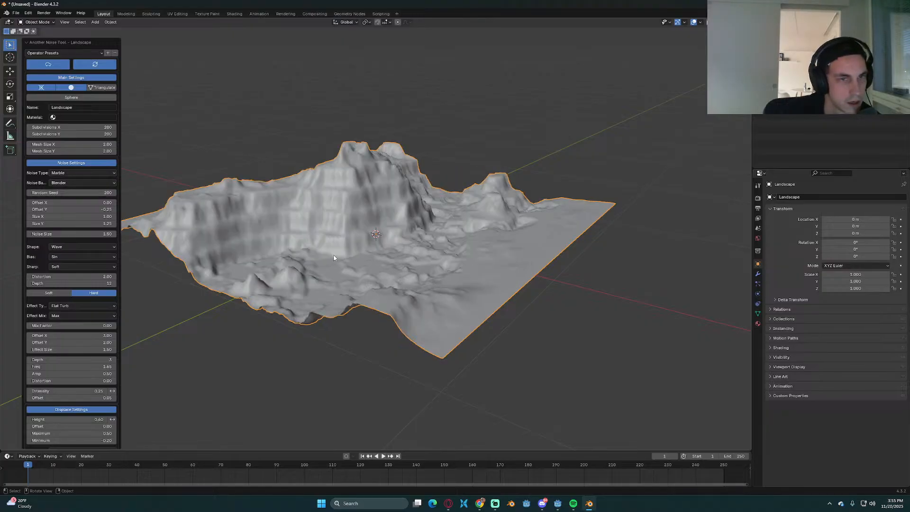
left_click(83, 210)
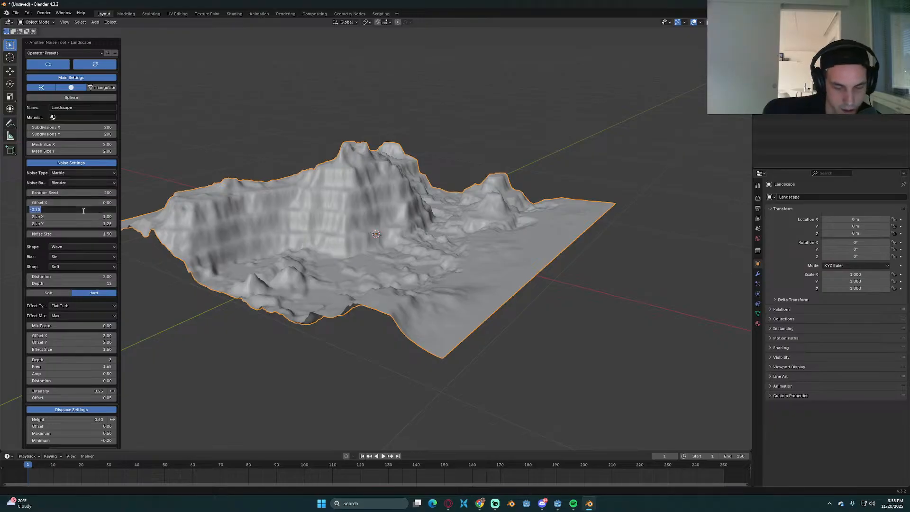
key("BackSpace")
type("-1")
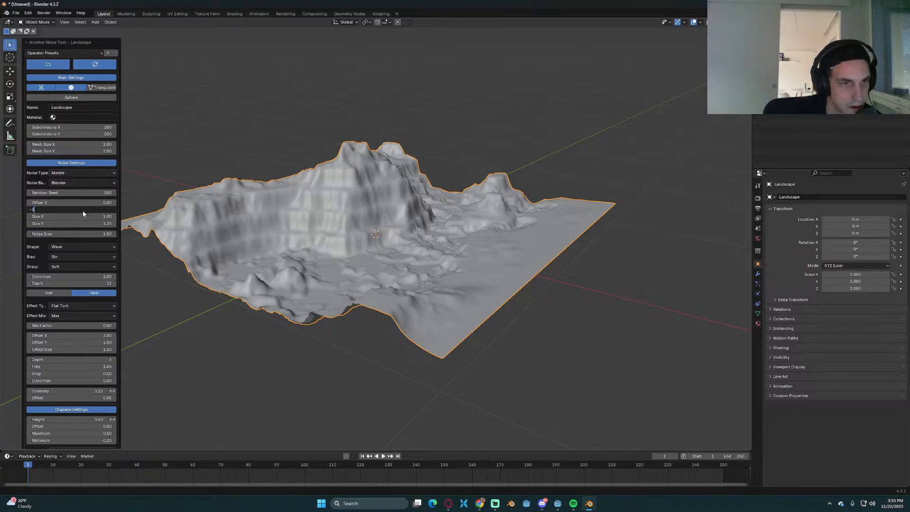
key("Return")
middle_click_drag(370, 222, 275, 230)
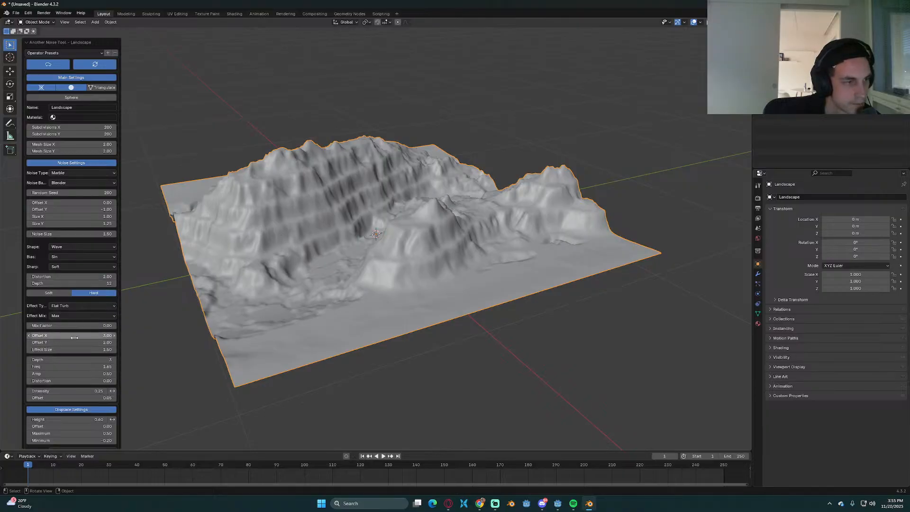
scroll(75, 337, "down", 5)
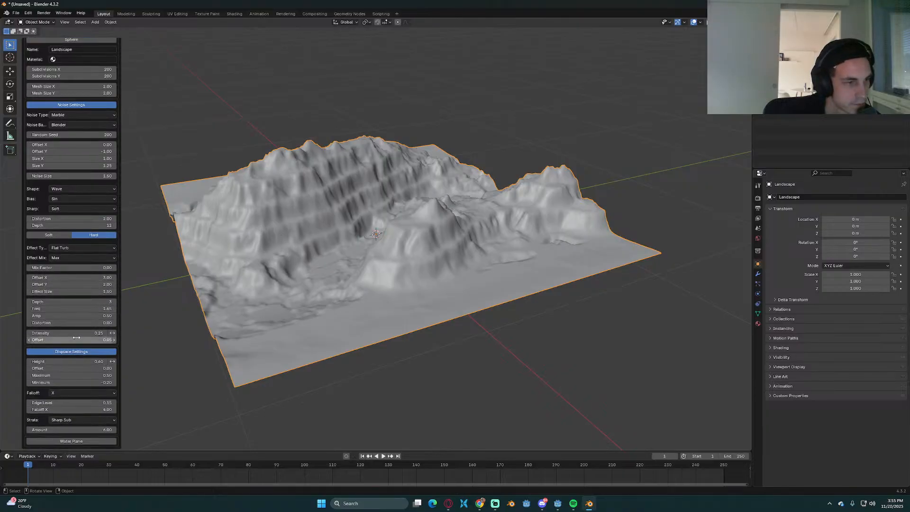
scroll(77, 180, "up", 5)
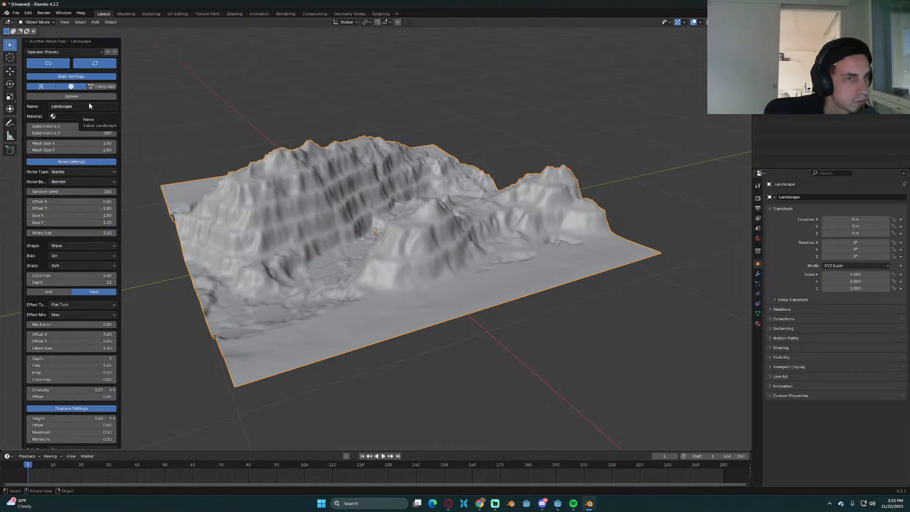
scroll(256, 213, "up", 8)
scroll(255, 213, "down", 8)
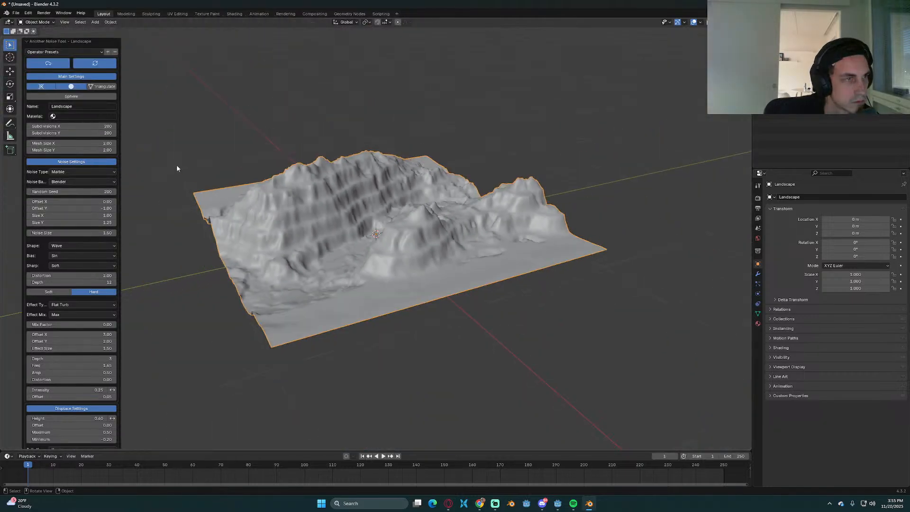
Step: Set the landscape's Subdivisions X and Subdivisions Y both to 400
double_click(104, 127)
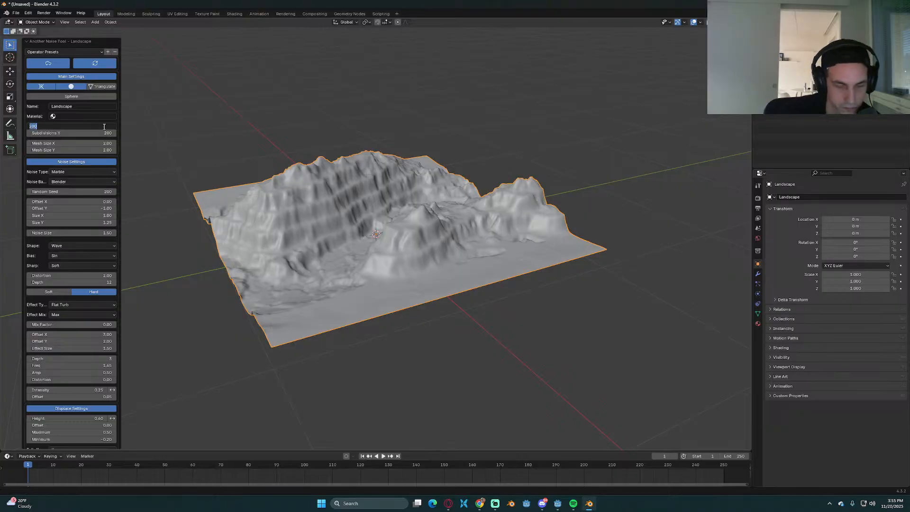
type("4")
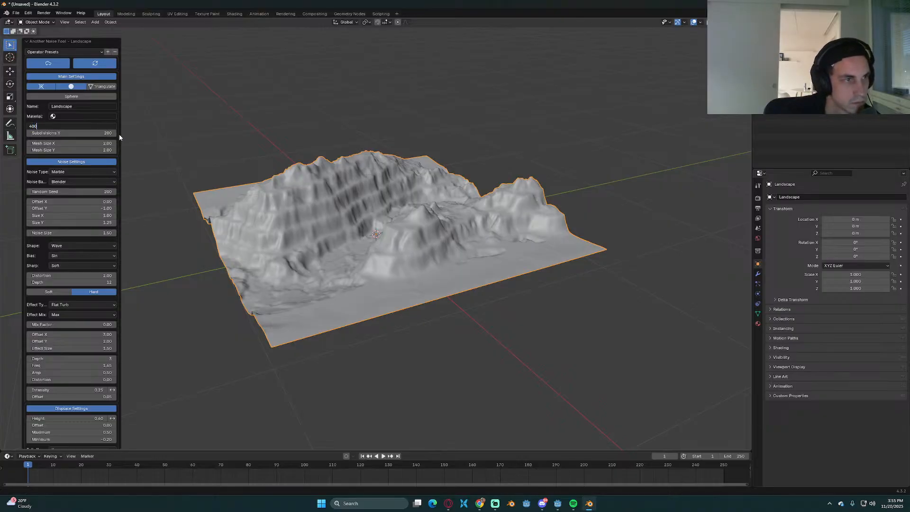
type("00")
left_click(109, 134)
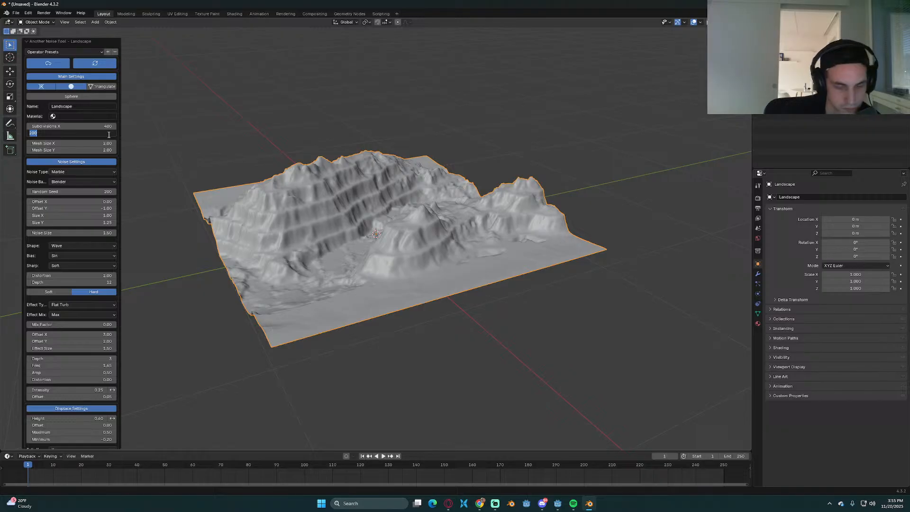
type("400")
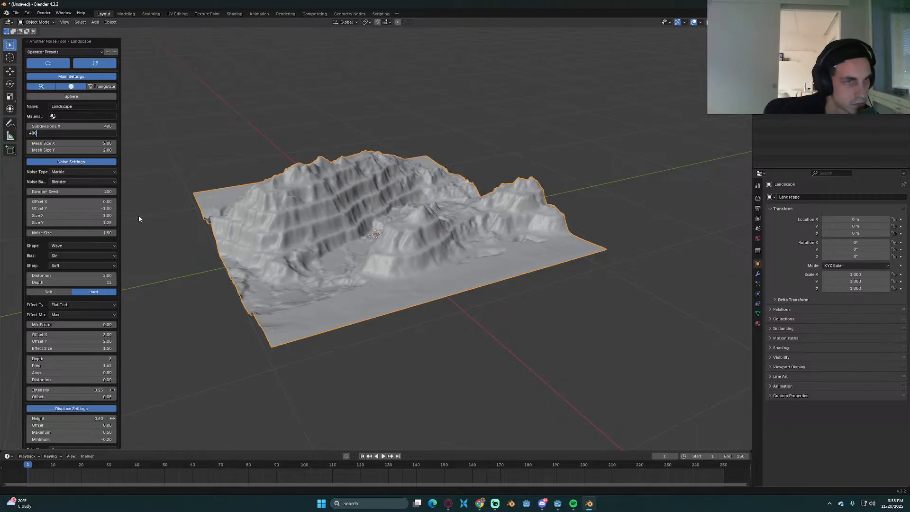
key("Return")
Step: Try a much higher Edge Level in the landscape's displacement settings
middle_click_drag(139, 218, 332, 238)
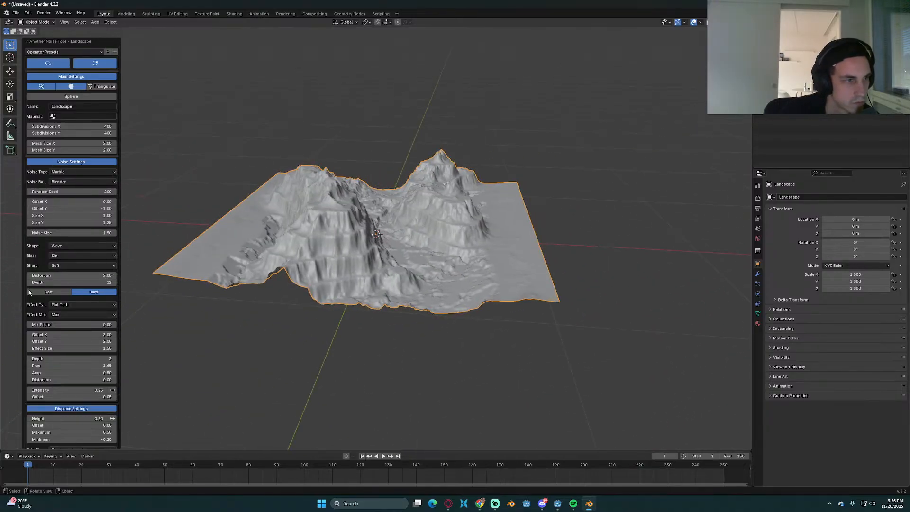
scroll(76, 324, "down", 4)
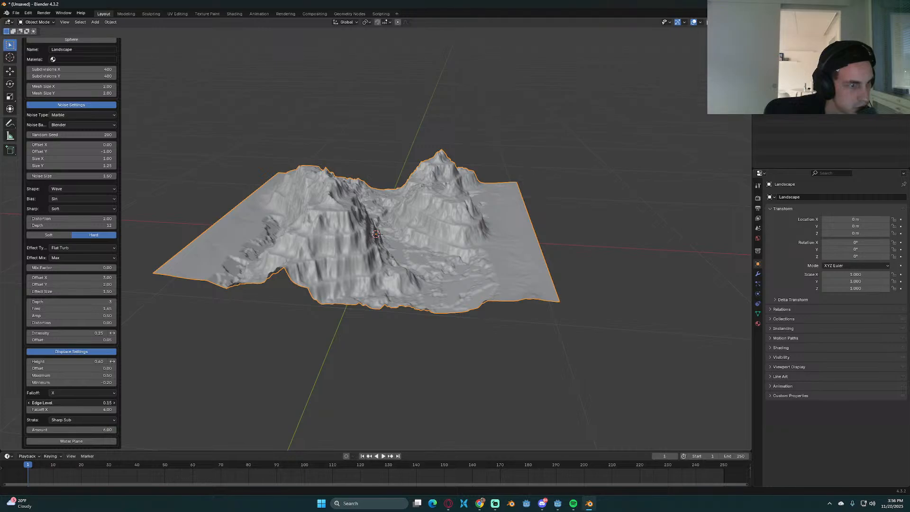
left_click_drag(71, 403, 184, 378)
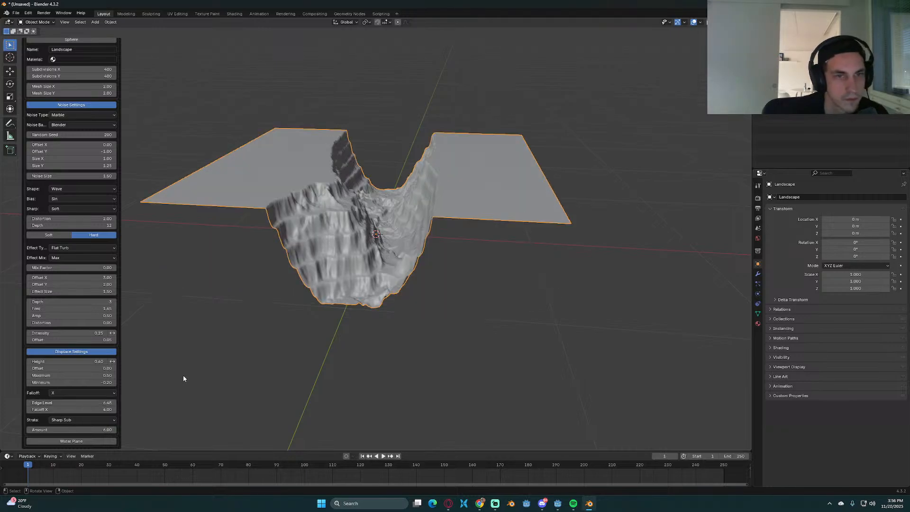
Step: Set the landscape's displacement Edge Level to 1
middle_click_drag(370, 316, 403, 300)
middle_click_drag(335, 321, 360, 304)
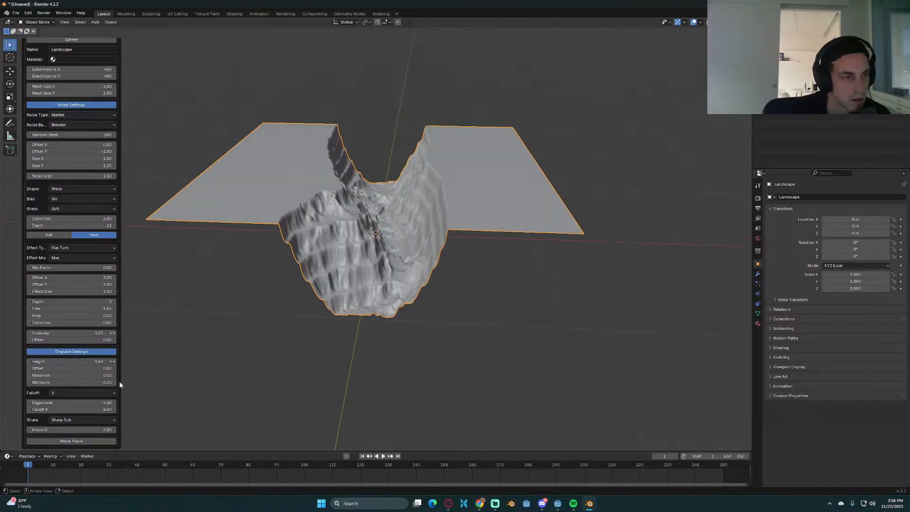
left_click(105, 403)
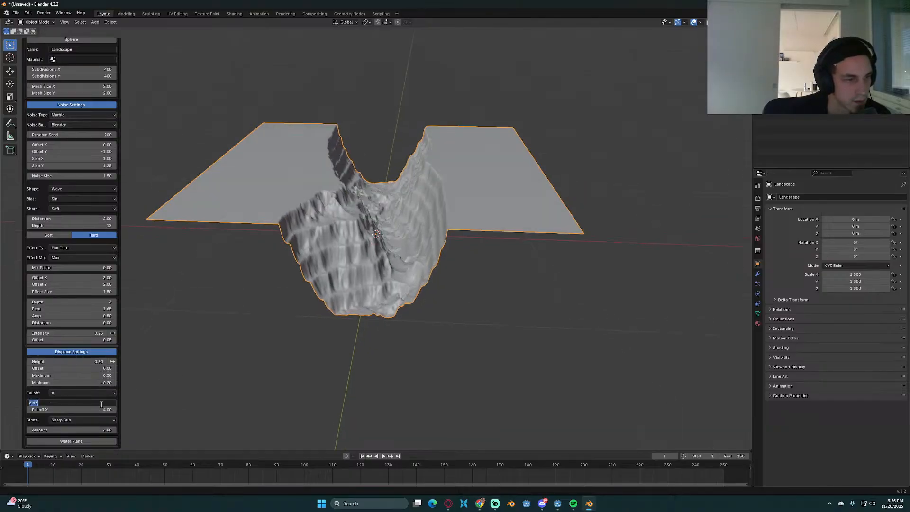
type("1")
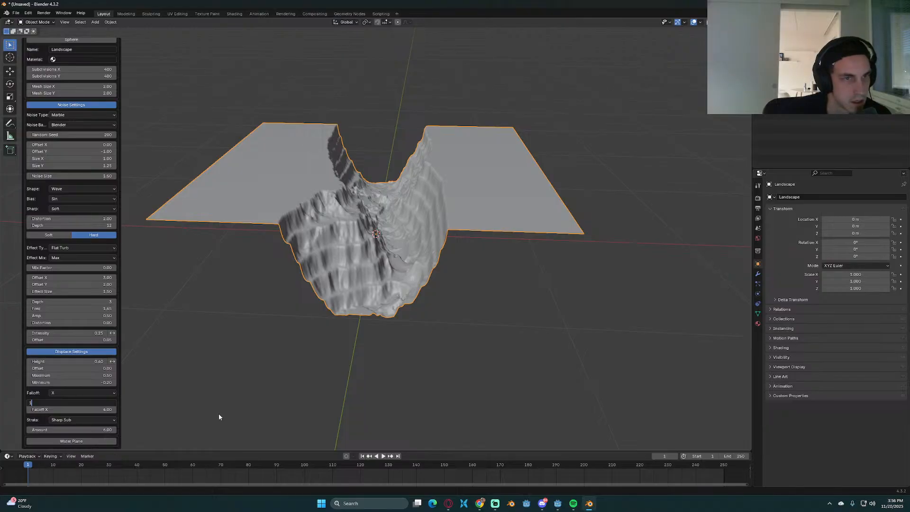
key("Return")
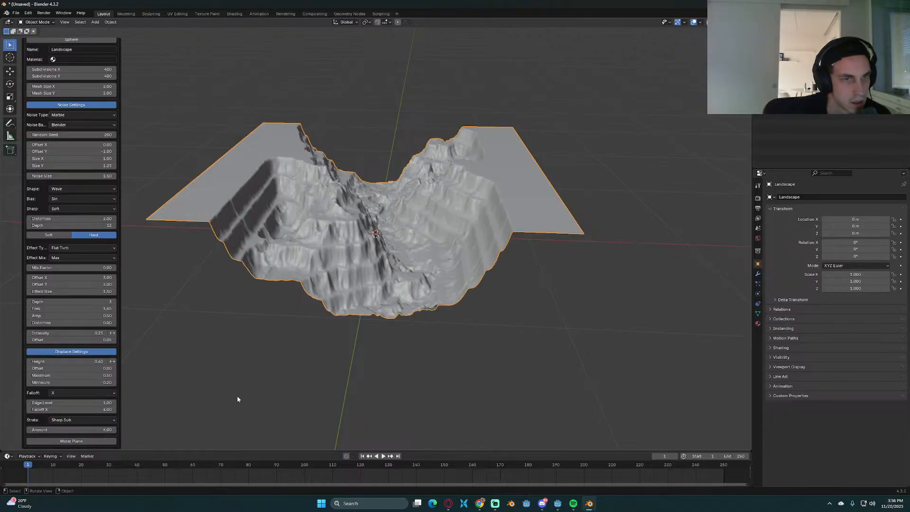
Step: Inspect the canyon walls and floor up close and try a displacement Falloff X of 10
middle_click_drag(237, 396, 182, 335)
scroll(334, 233, "up", 9)
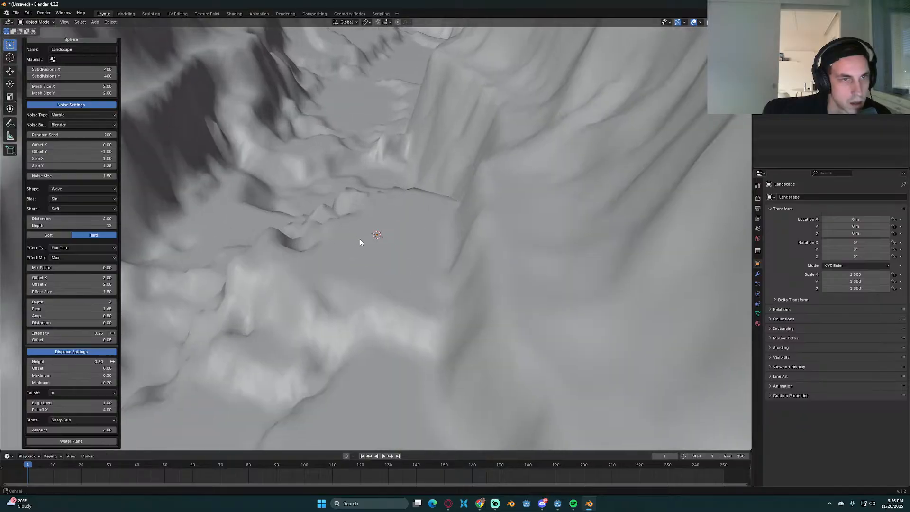
middle_click_drag(359, 239, 419, 284, "shift")
scroll(419, 284, "down", 4)
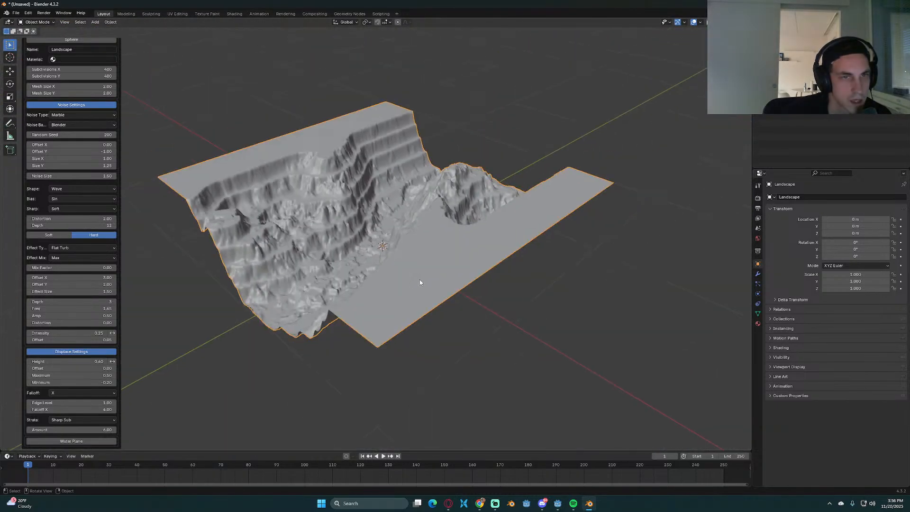
left_click(84, 410)
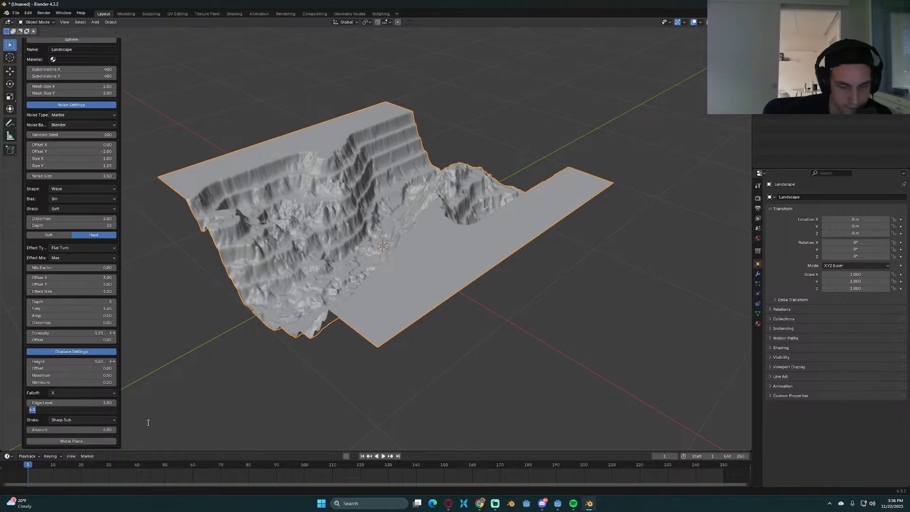
type("10")
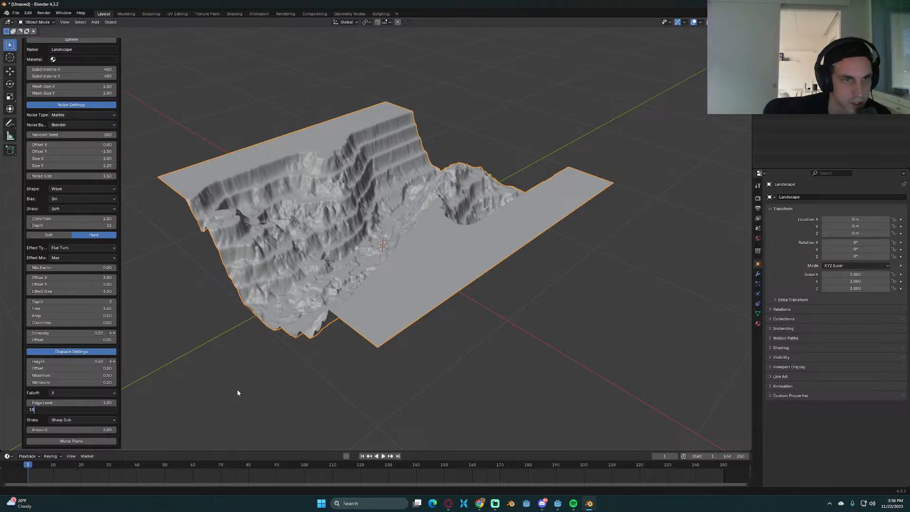
key("Return")
Step: Try a Falloff X of 2 for the canyon landscape
middle_click_drag(237, 393, 275, 331)
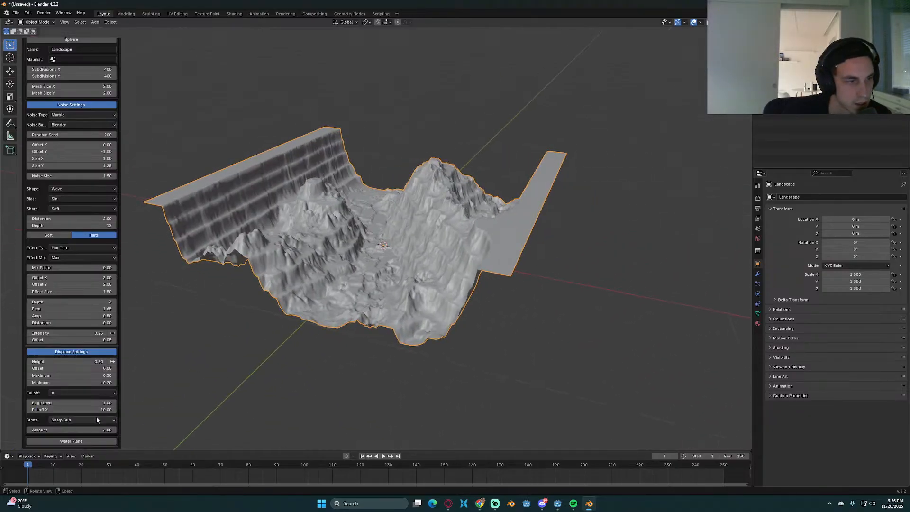
left_click(71, 409)
type("2")
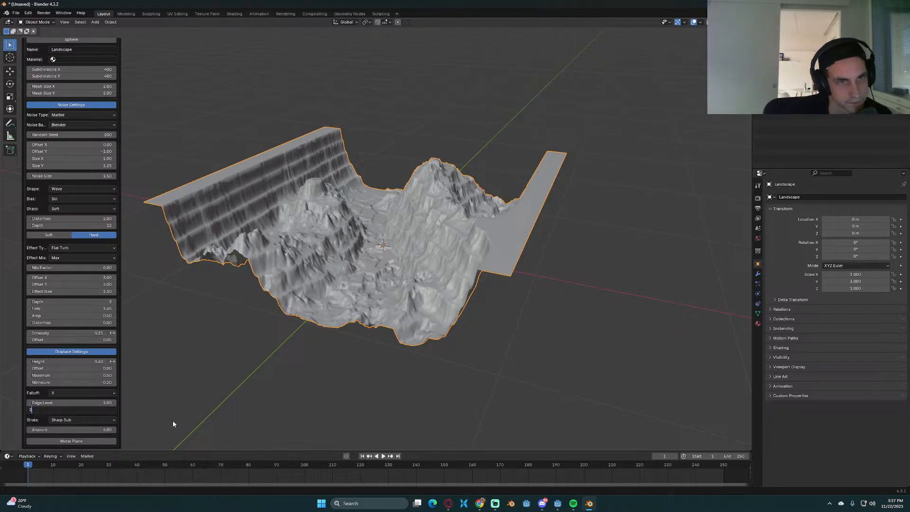
key("Return")
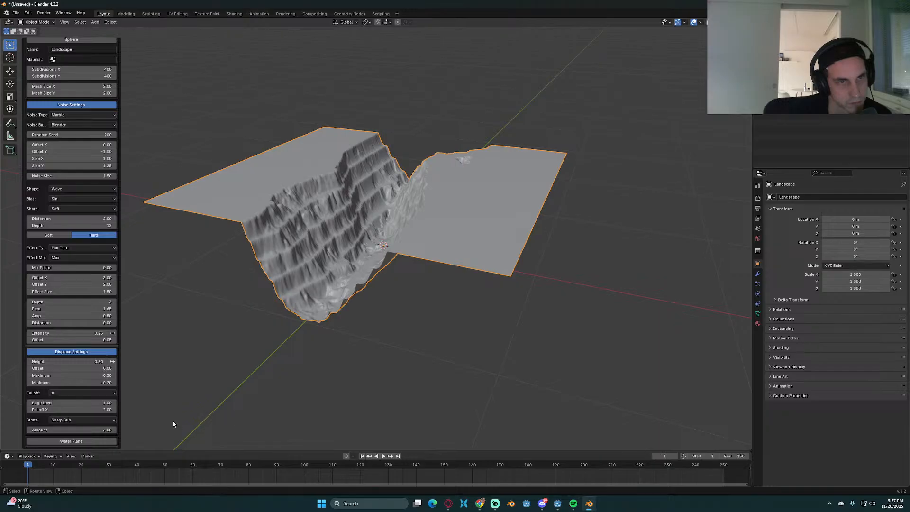
Step: Set the landscape's Falloff X back to 4
middle_click_drag(237, 342, 277, 322)
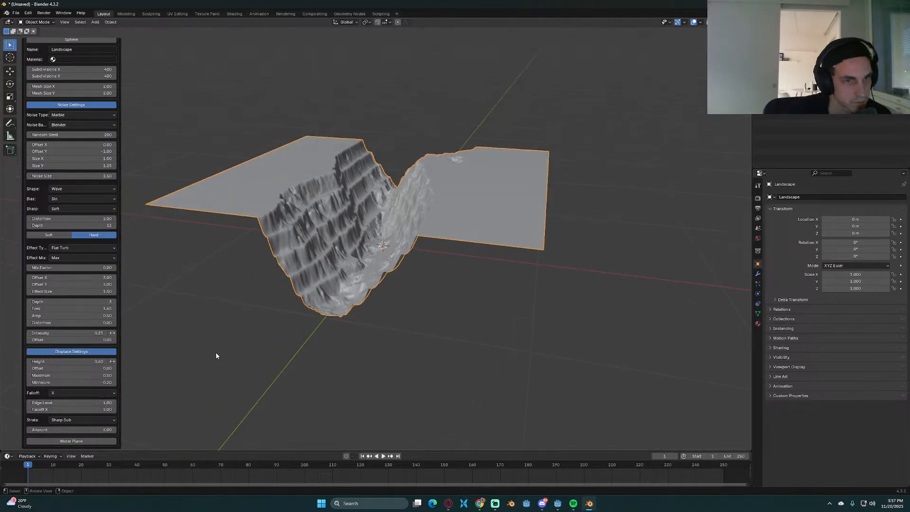
left_click(103, 410)
type("4")
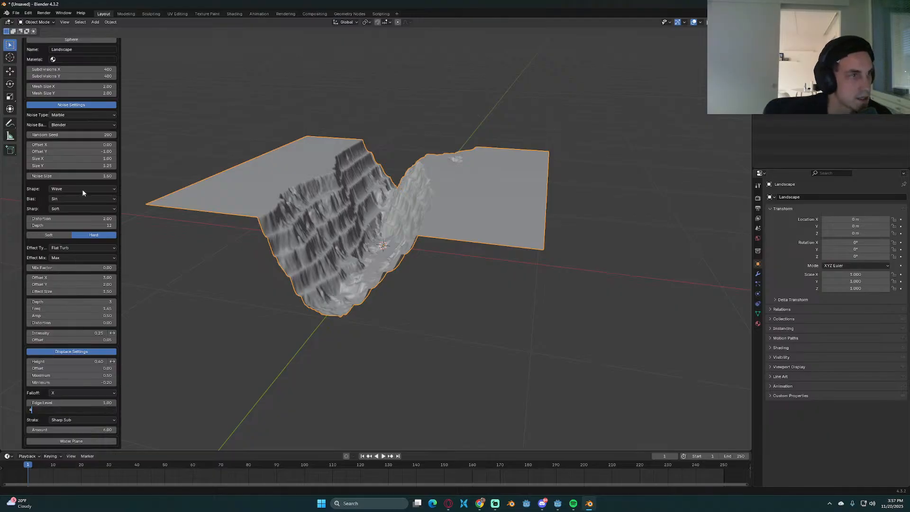
key("Return")
Step: Review the landscape's noise settings, leave Size Y as it is, and set the noise Offset Y to -0.97
scroll(90, 183, "up", 3)
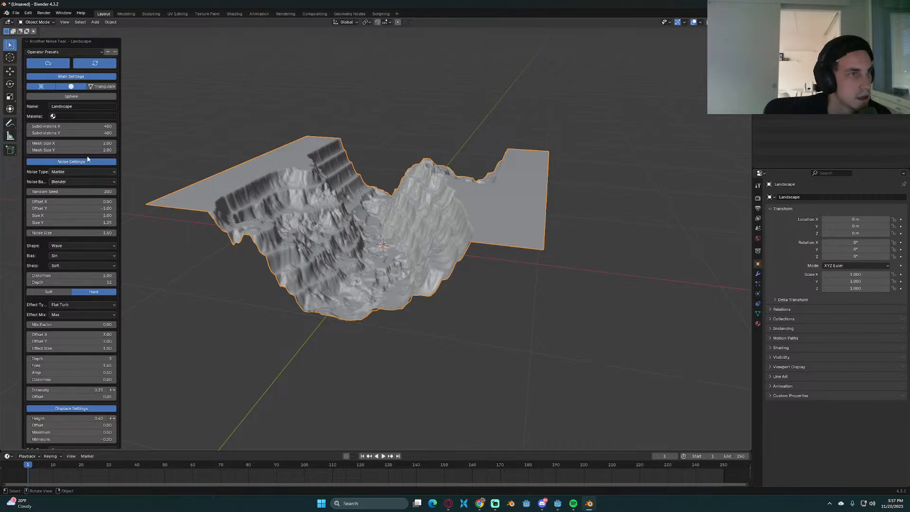
middle_click_drag(265, 227, 341, 243)
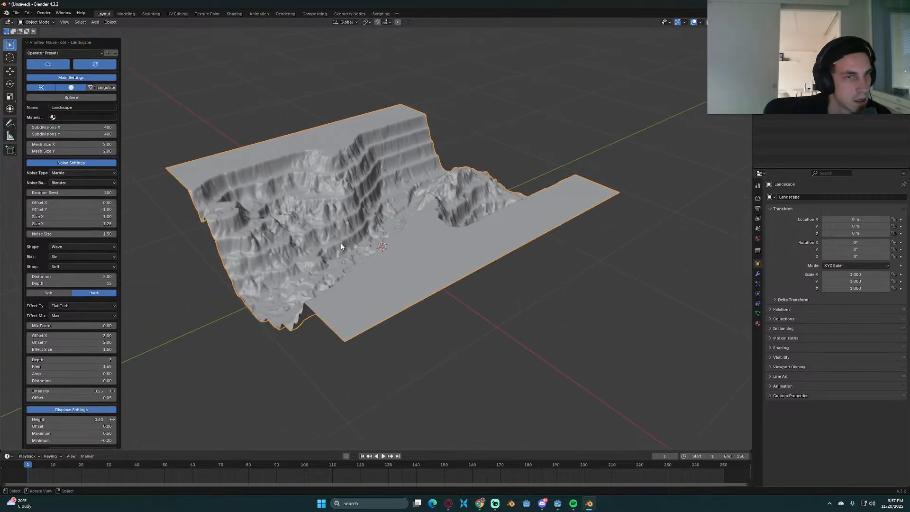
scroll(79, 278, "down", 3)
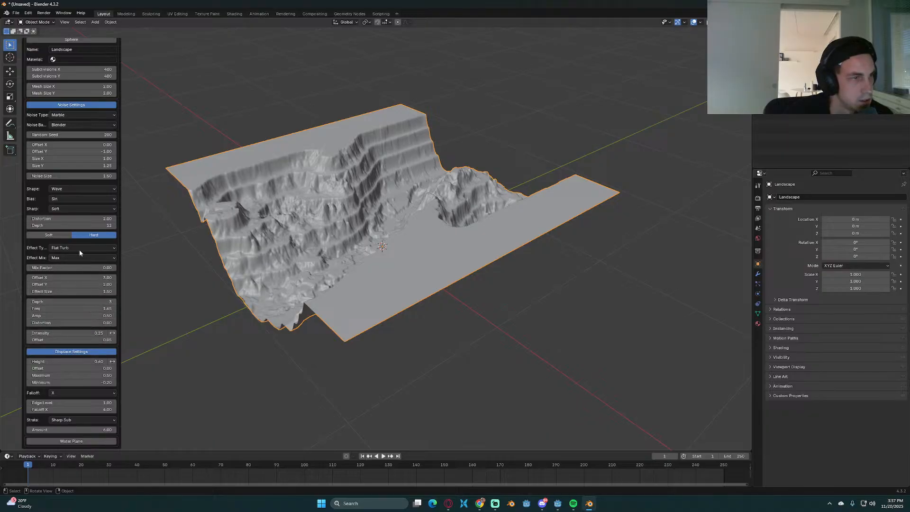
left_click(83, 166)
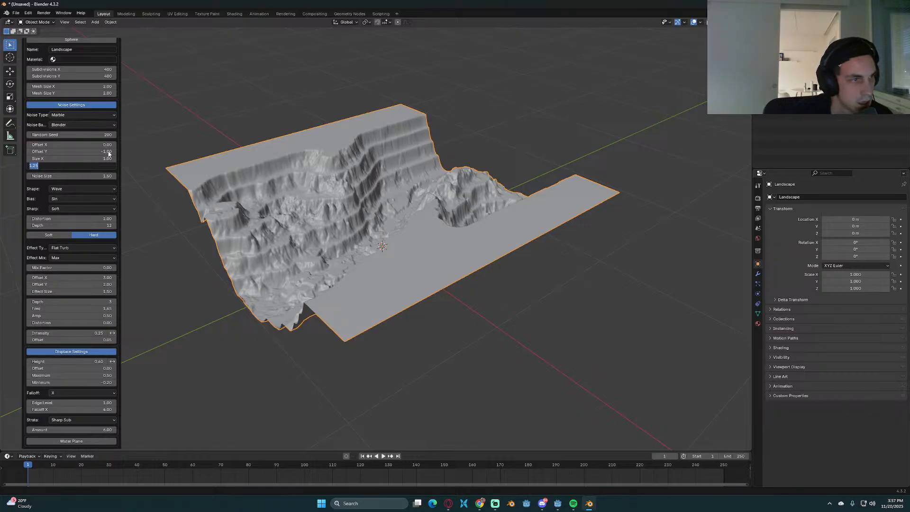
left_click(317, 205)
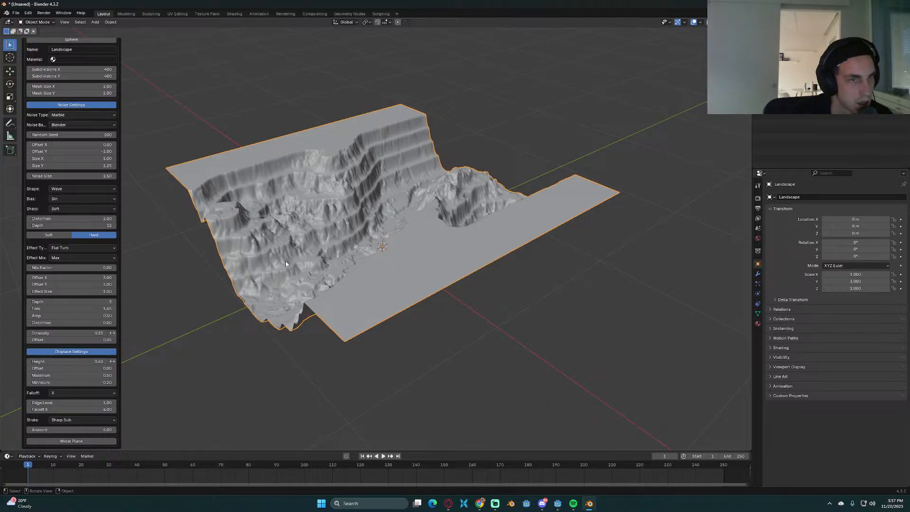
middle_click_drag(213, 286, 298, 278)
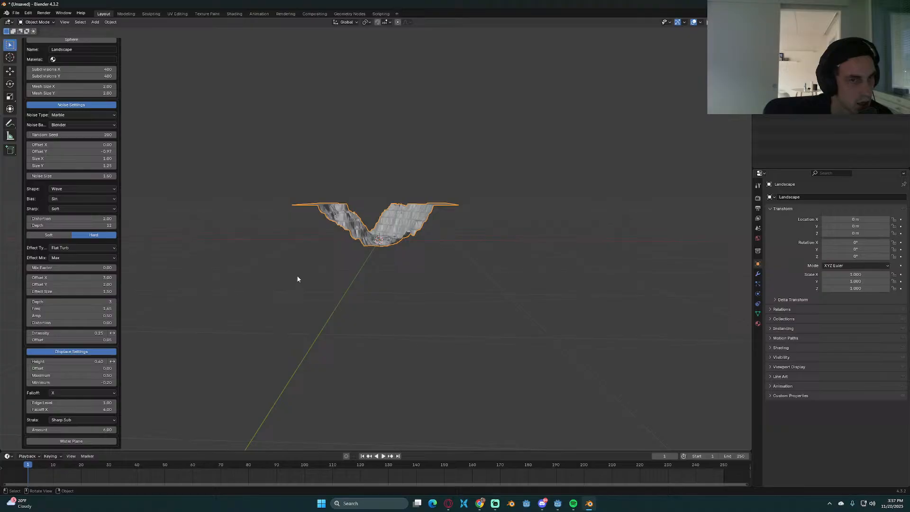
Step: Set the landscape's noise Size X to 4
left_click(105, 166)
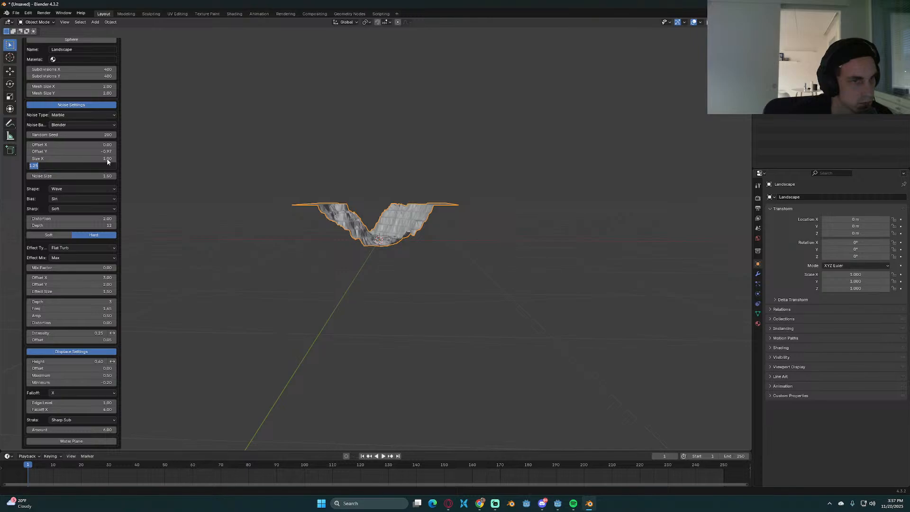
left_click(107, 161)
left_click(108, 160)
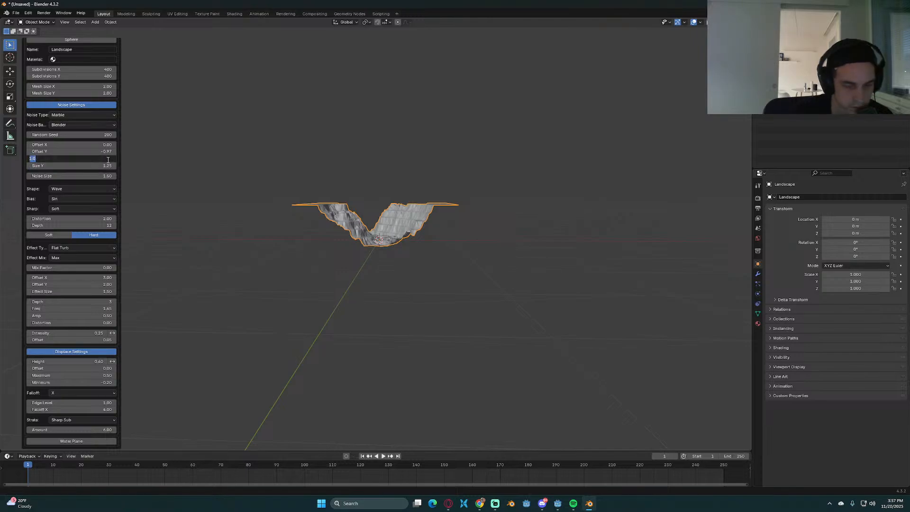
type("4")
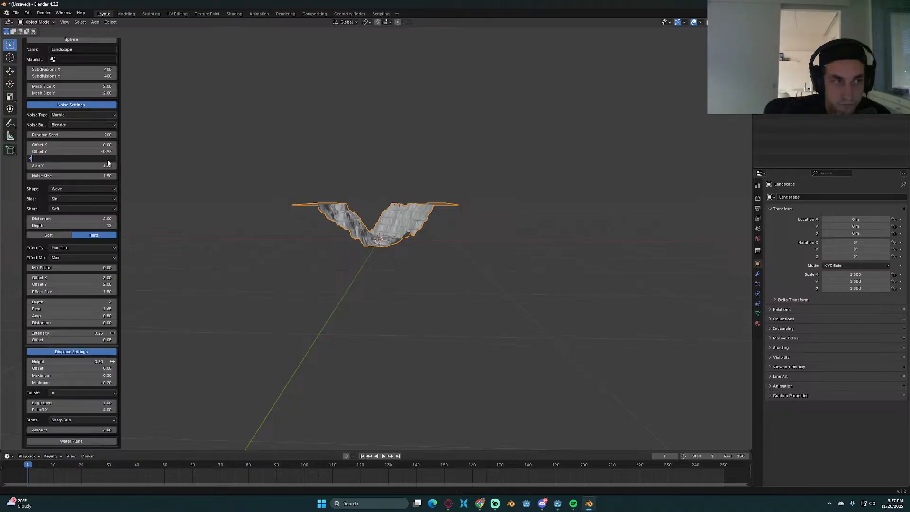
key("Return")
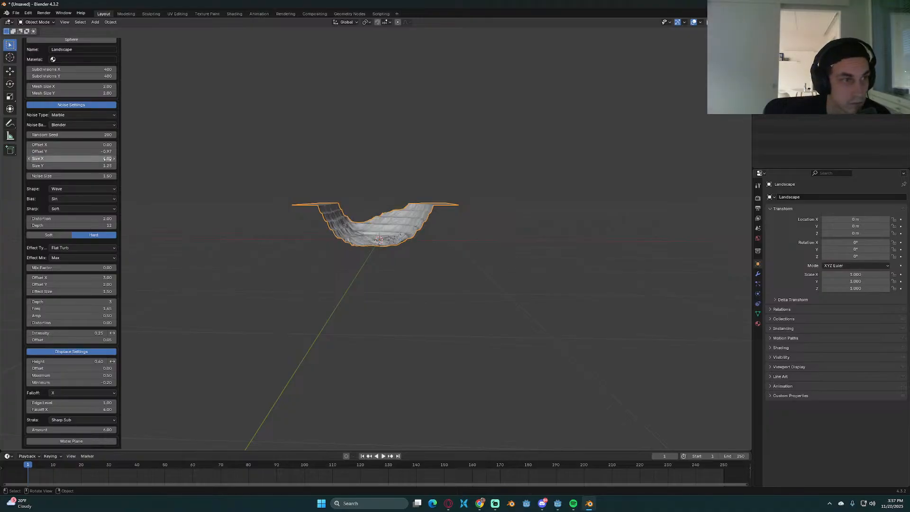
middle_click_drag(303, 223, 385, 281)
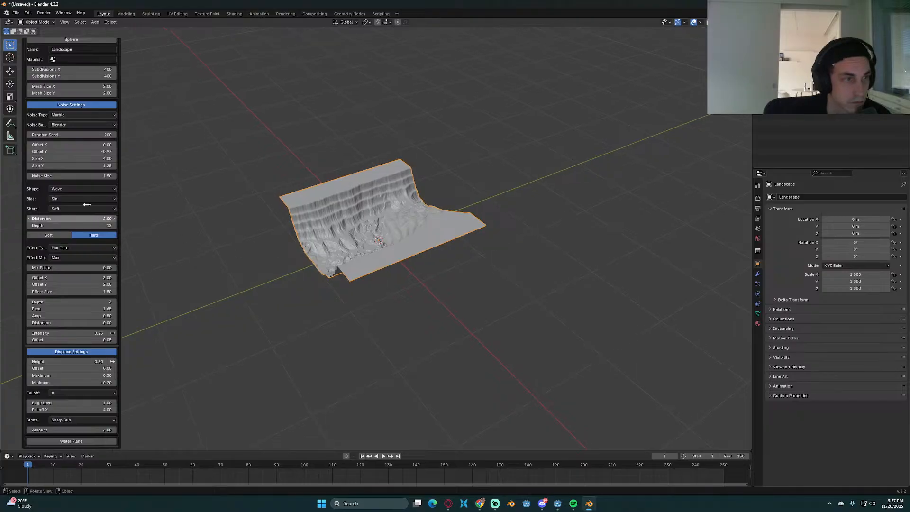
Step: Try a noise Size Y of 10 on the landscape
left_click(104, 166)
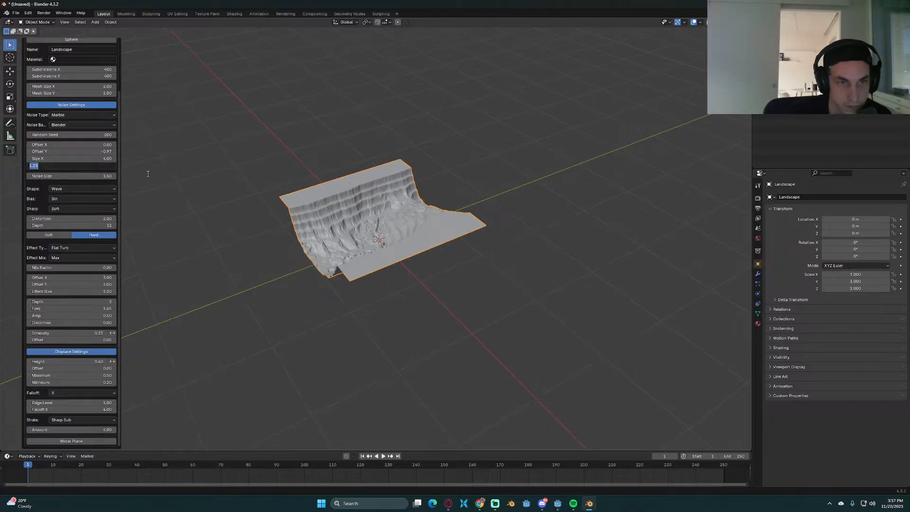
type("10")
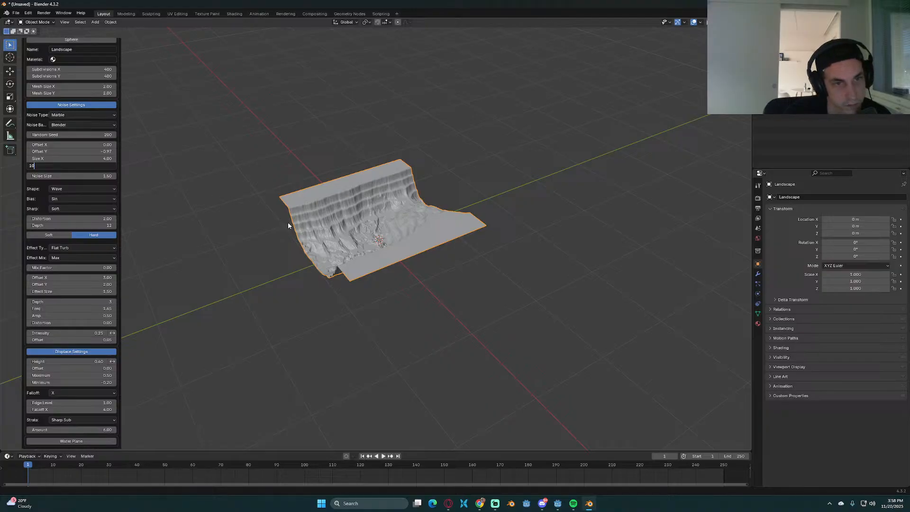
key("Return")
middle_click_drag(367, 243, 206, 209)
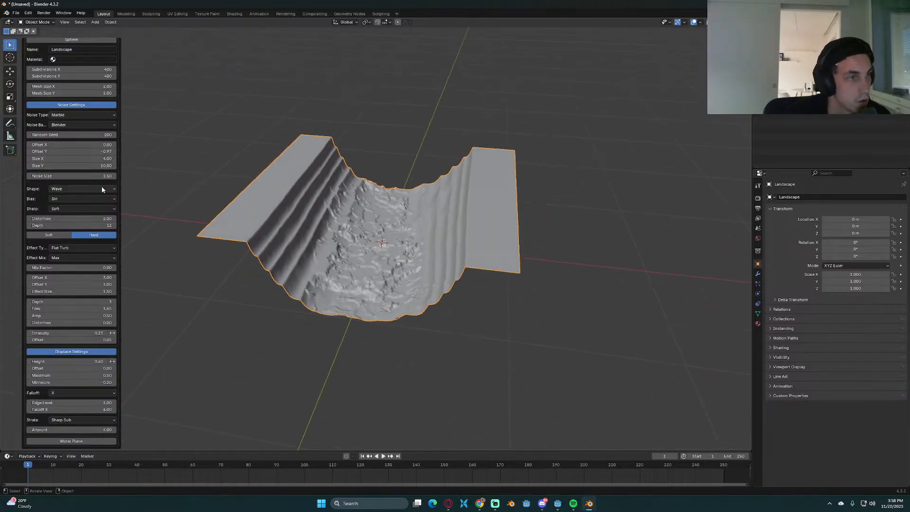
Step: Set the landscape's noise Size Y to 4
left_click(97, 161)
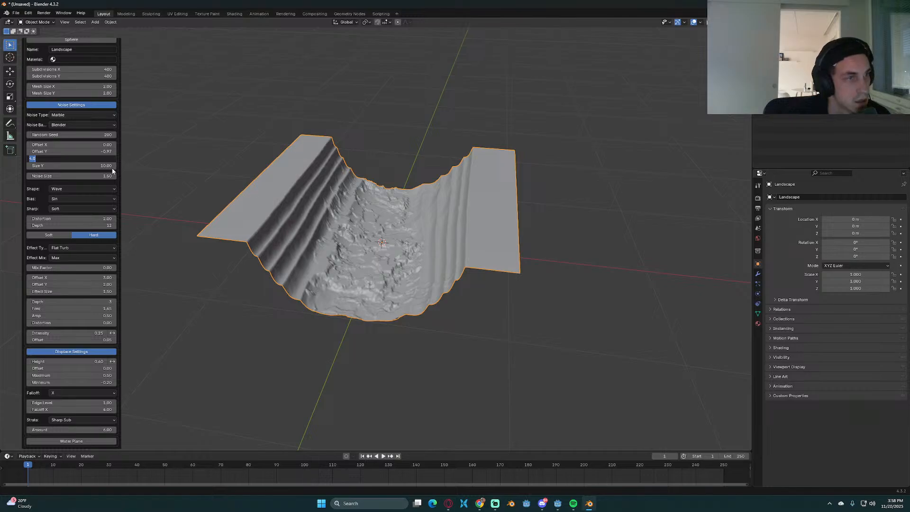
left_click(111, 169)
left_click(109, 168)
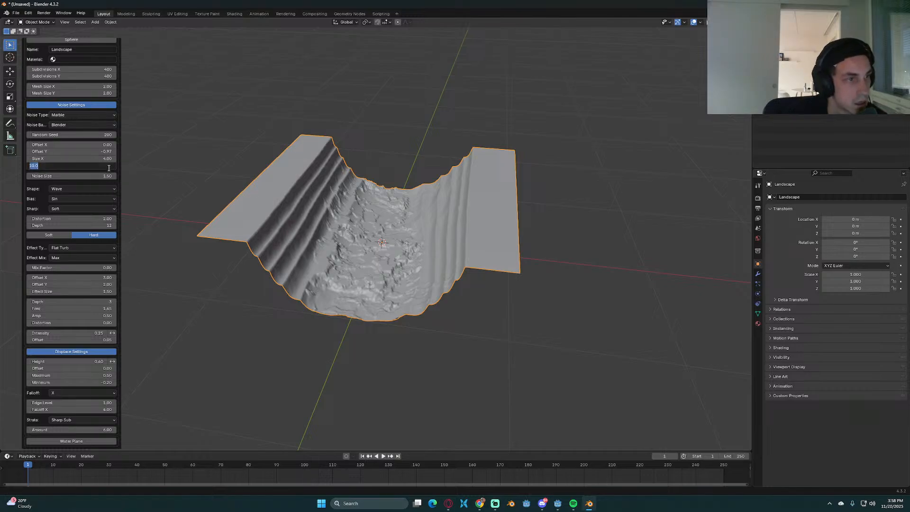
type("4")
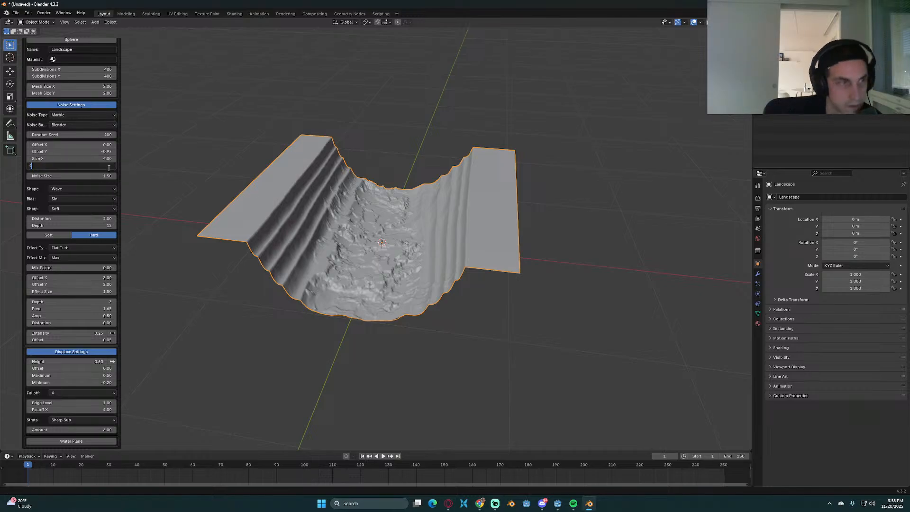
left_click(107, 90)
Step: Try a Mesh Size X of 10 on the landscape
left_click(107, 88)
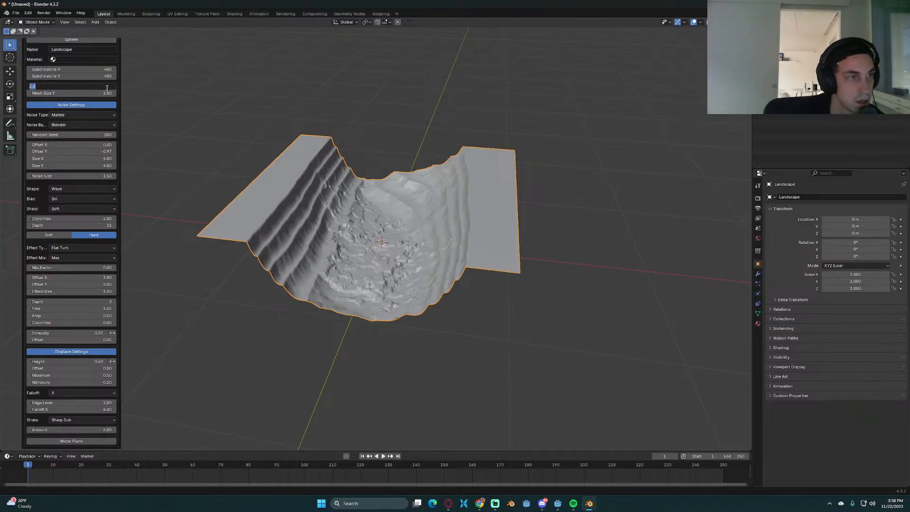
type("10")
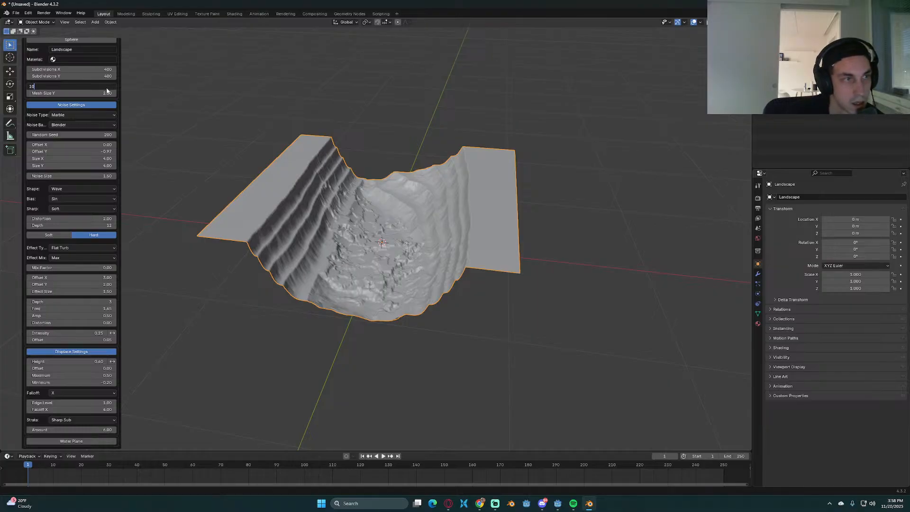
key("Return")
scroll(386, 194, "down", 5)
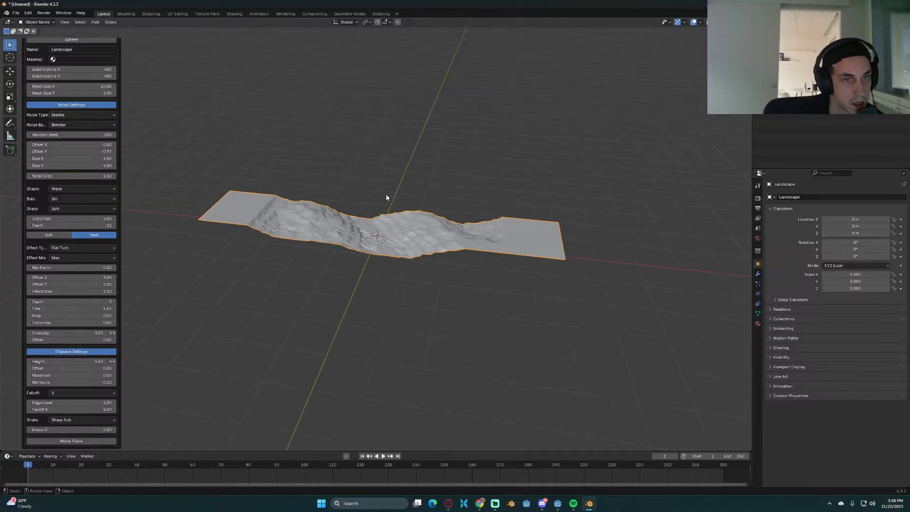
scroll(379, 195, "up", 3)
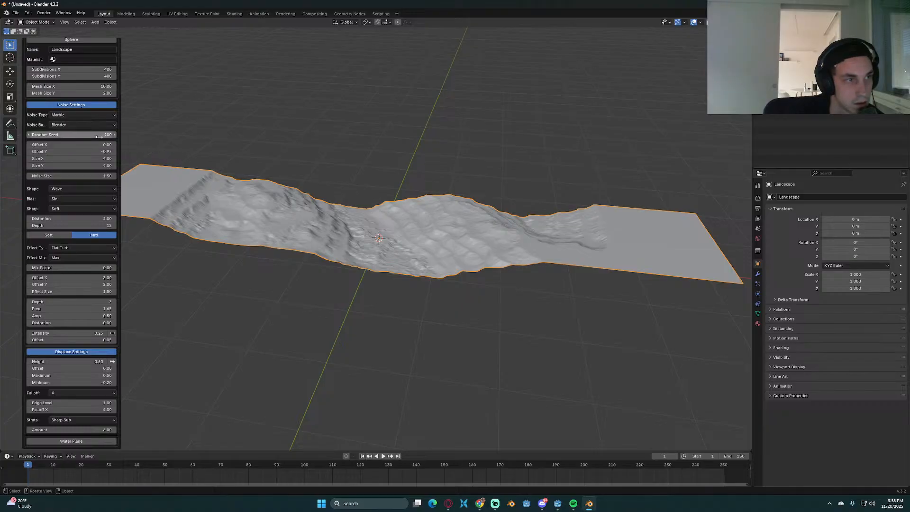
Step: Set the landscape's Mesh Size X to 2 and its Mesh Size Y to 10
left_click(117, 87)
type("2")
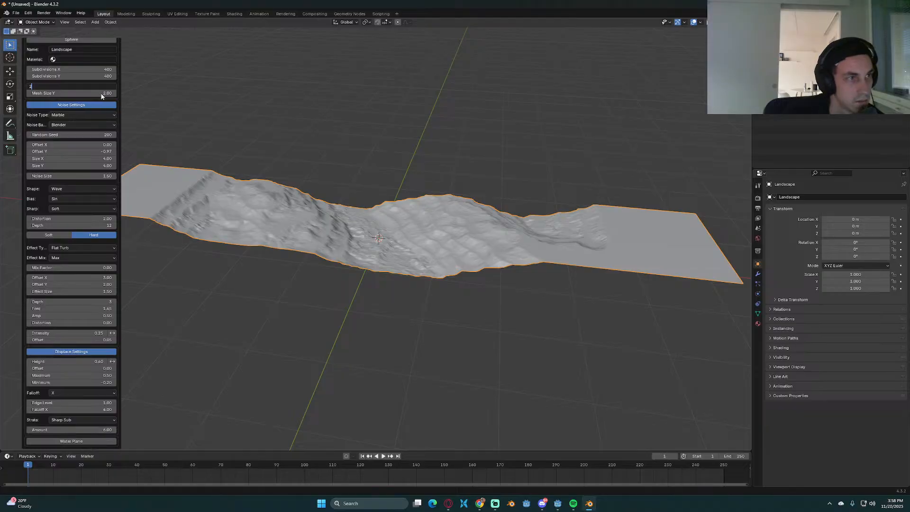
key("Return")
left_click(108, 94)
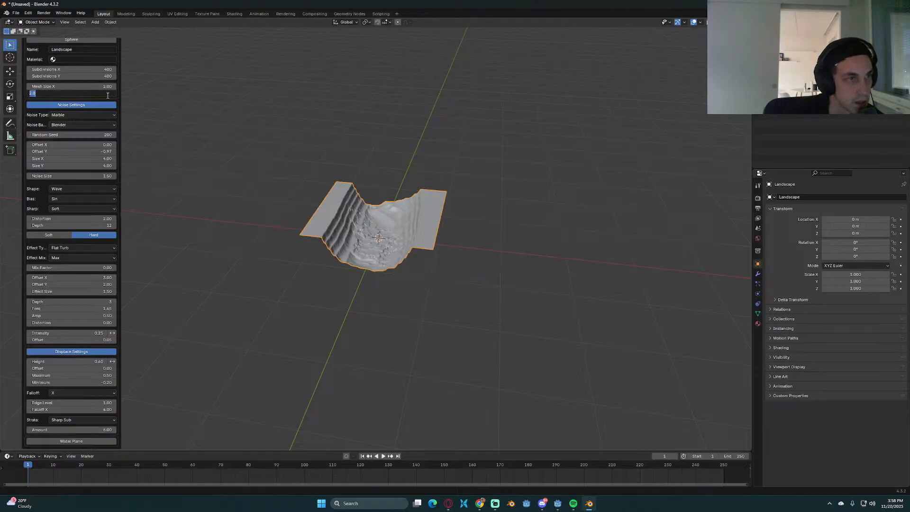
type("10")
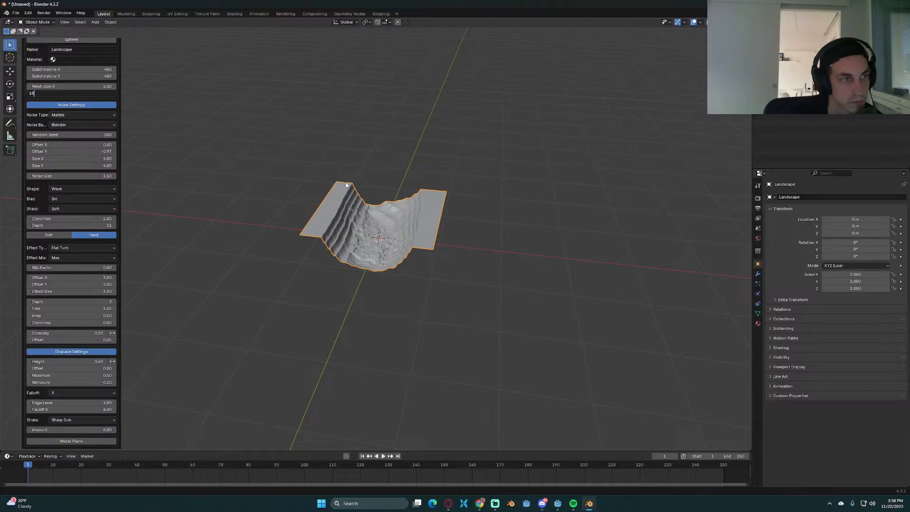
key("Return")
middle_click_drag(346, 182, 468, 196)
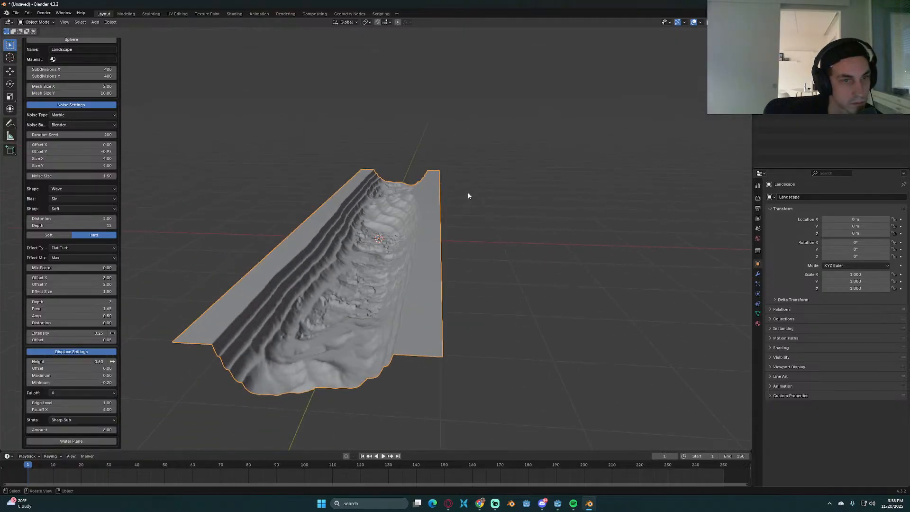
scroll(426, 202, "up", 7)
mouse_move(400, 207)
middle_mouse_down()
mouse_move(420, 193)
mouse_move(406, 194)
mouse_move(411, 189)
mouse_move(387, 209)
mouse_move(277, 209)
mouse_move(414, 200)
middle_mouse_up()
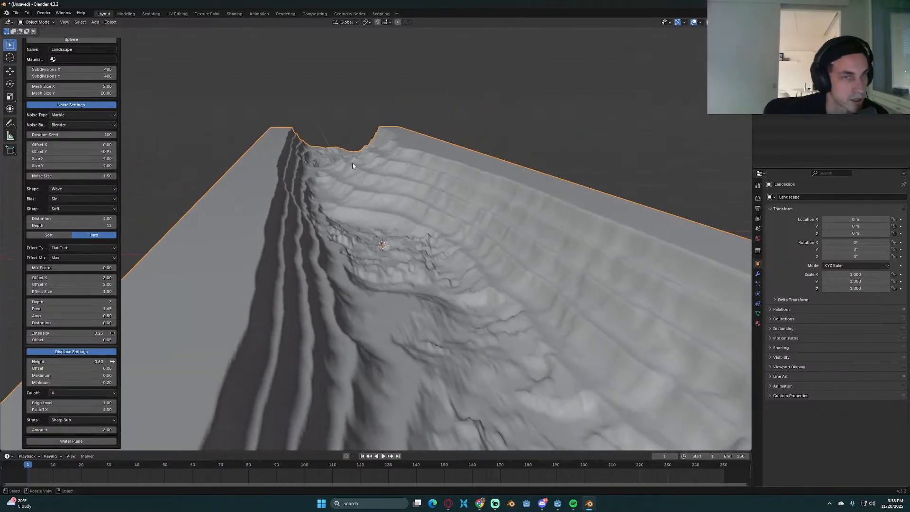
Step: Delete the existing landscape from the scene
left_click(545, 125)
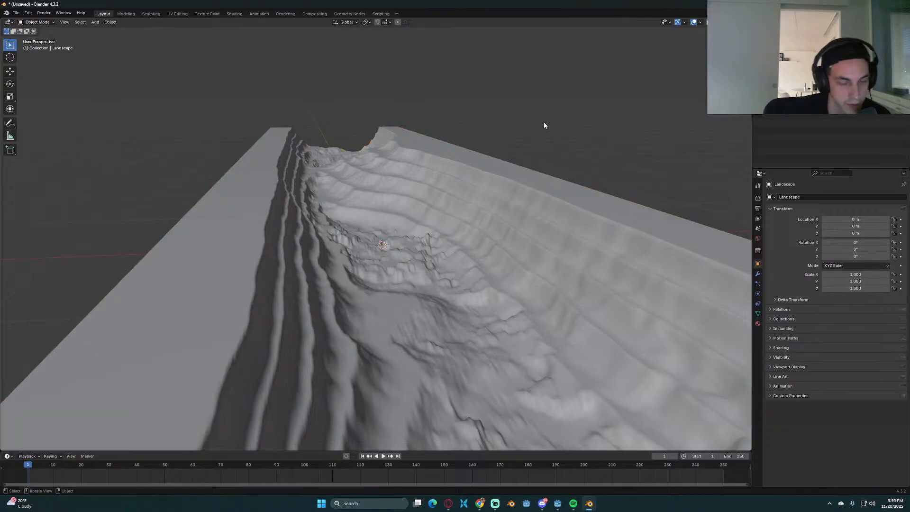
key("a")
key("Delete")
Step: Add a new landscape mesh to the empty scene
key("shift+a")
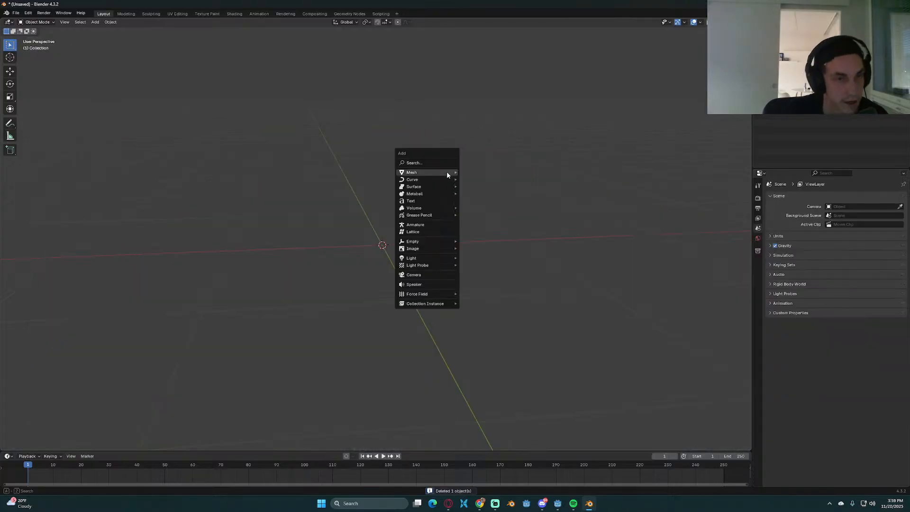
mouse_move(447, 172)
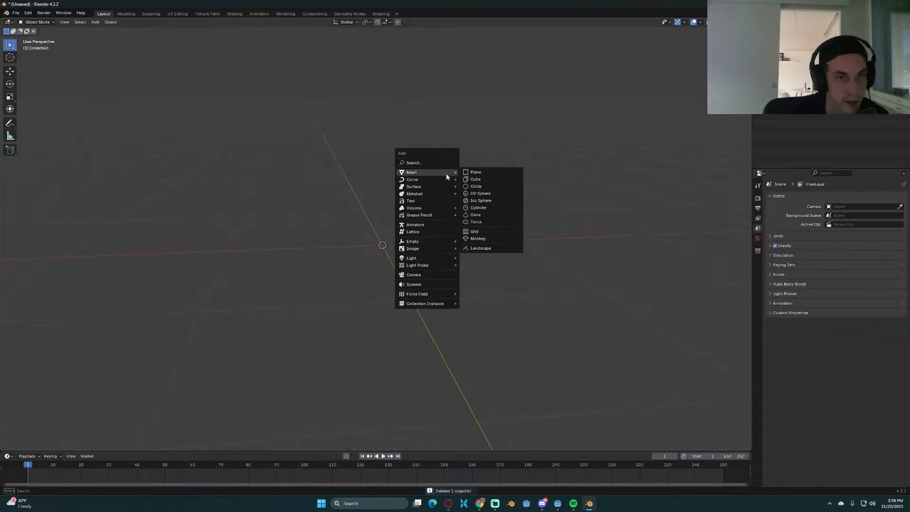
left_click(492, 246)
scroll(521, 239, "down", 5)
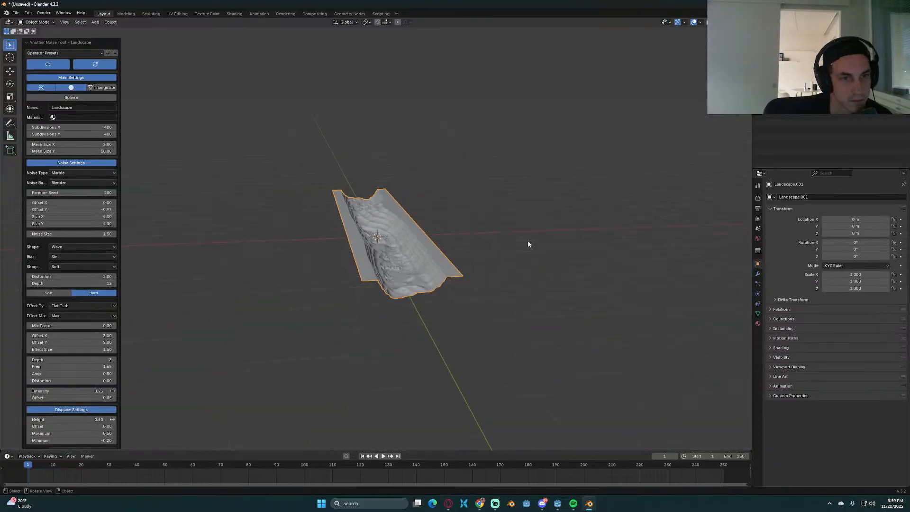
middle_click_drag(528, 245, 498, 244)
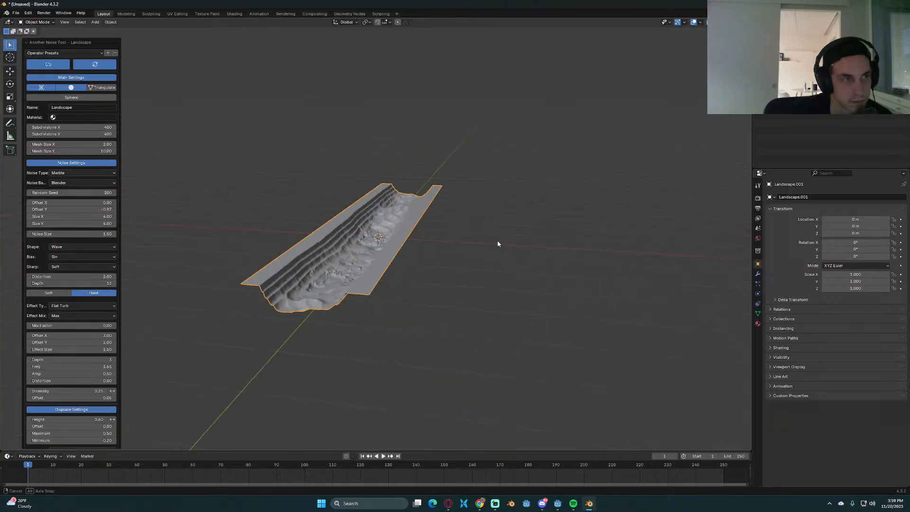
Step: Set the new landscape's noise Random Seed to 100
left_click(98, 192)
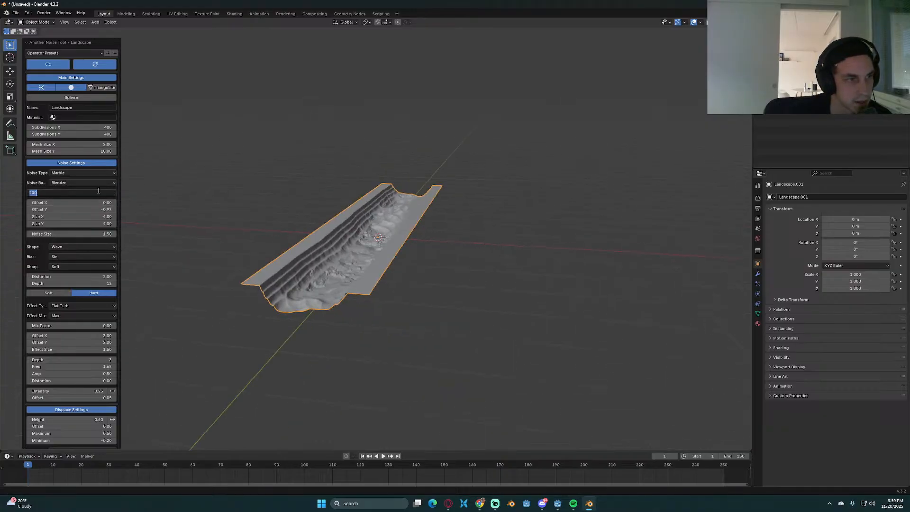
type("100")
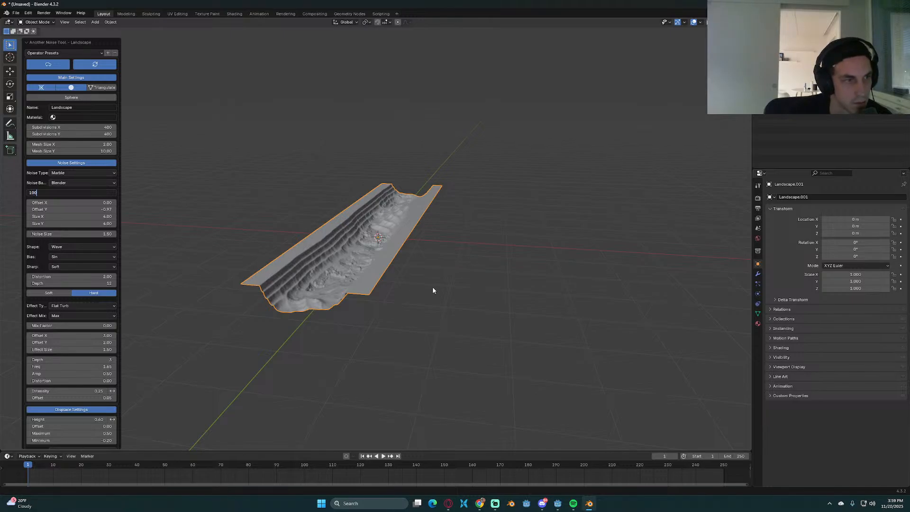
key("Return")
scroll(345, 256, "up", 5)
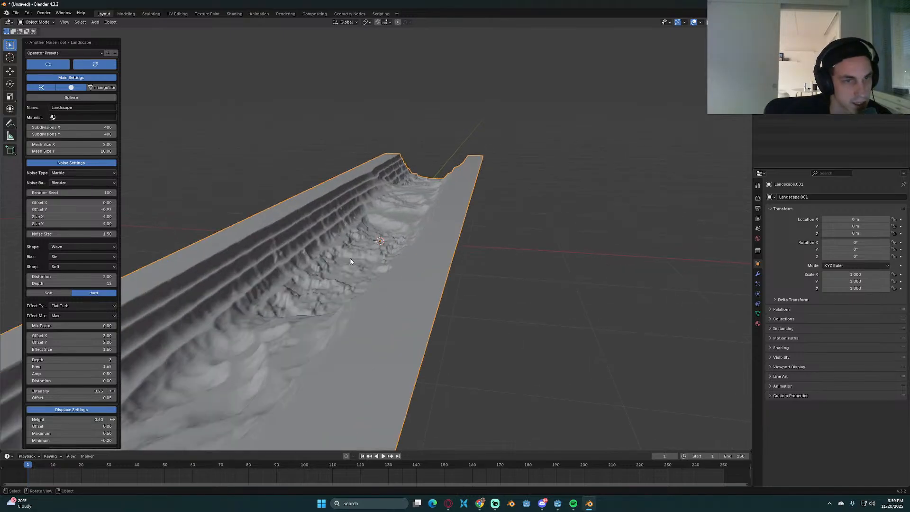
mouse_move(349, 257)
middle_mouse_down()
mouse_move(365, 243)
mouse_move(369, 259)
mouse_move(356, 262)
middle_mouse_up()
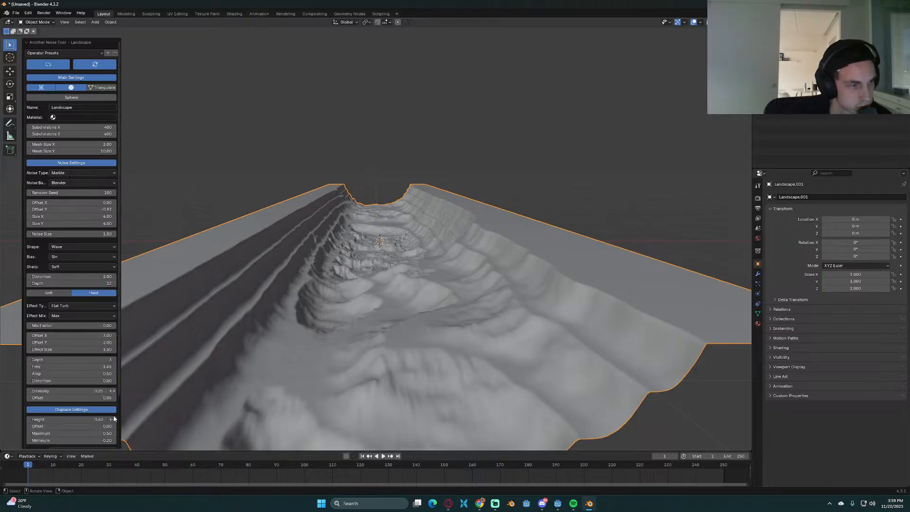
Step: Set the landscape's falloff Edge Level to -0.50 in the displace settings
scroll(108, 433, "down", 3)
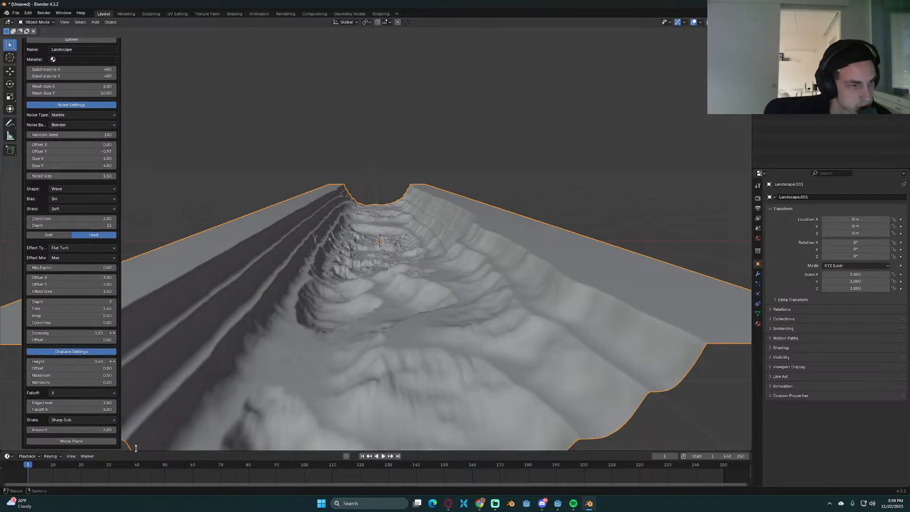
left_click(106, 403)
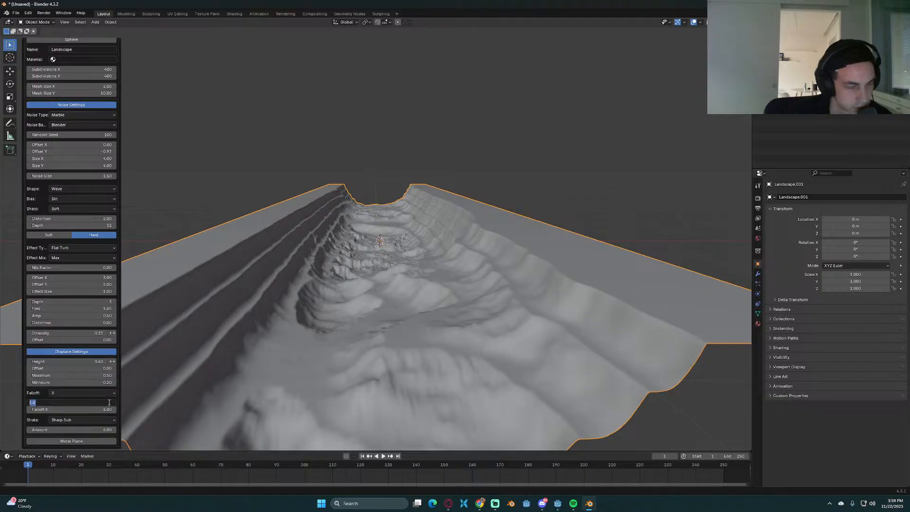
key("BackSpace")
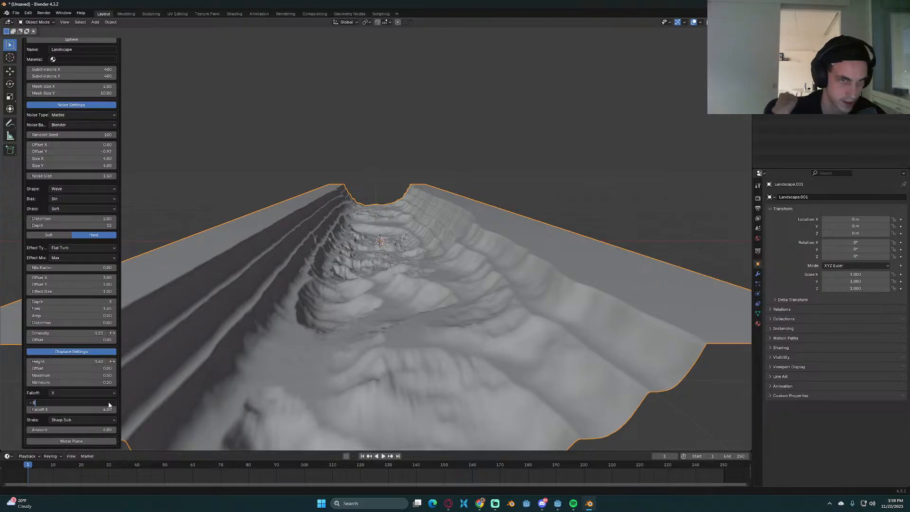
key("Return")
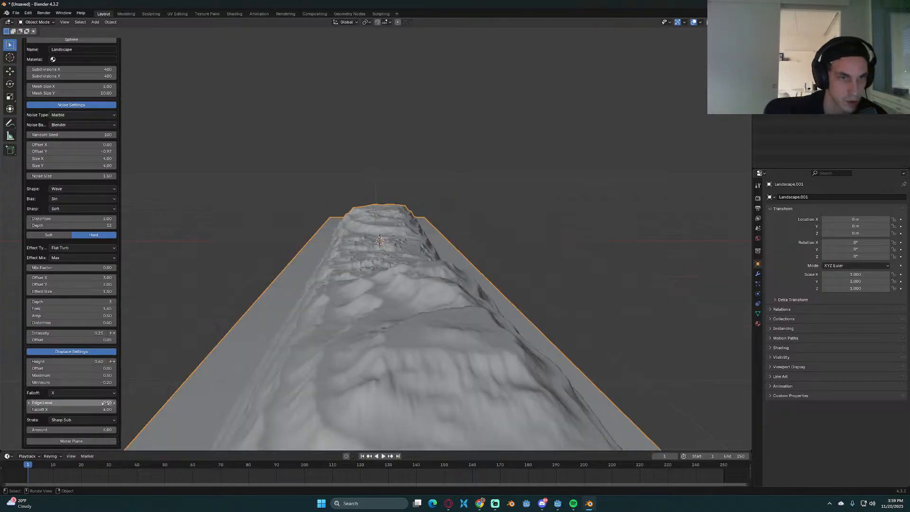
middle_click_drag(199, 429, 74, 465)
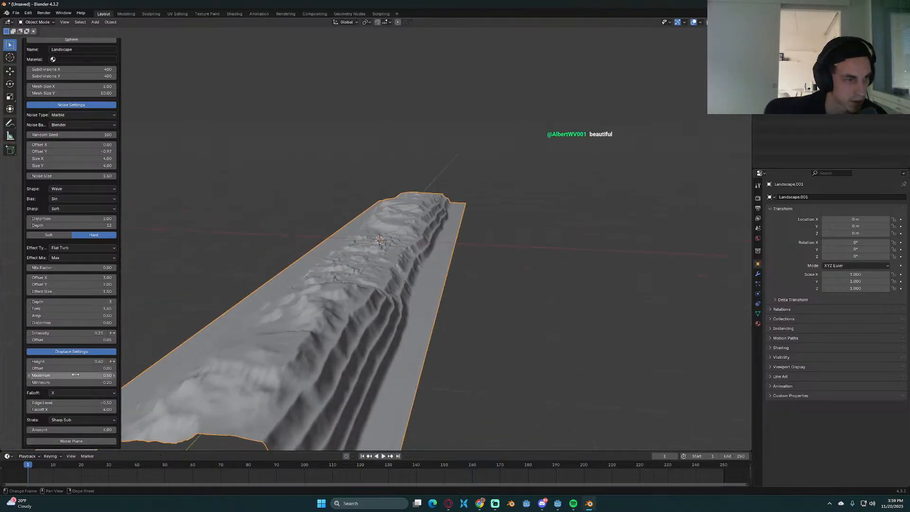
Step: Try a falloff Edge Level of 3 on the landscape's displacement
double_click(71, 402)
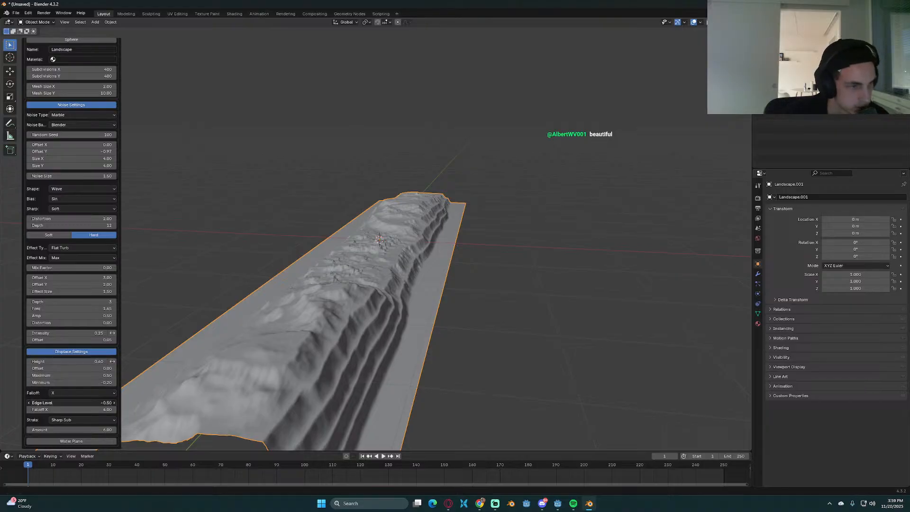
type("3")
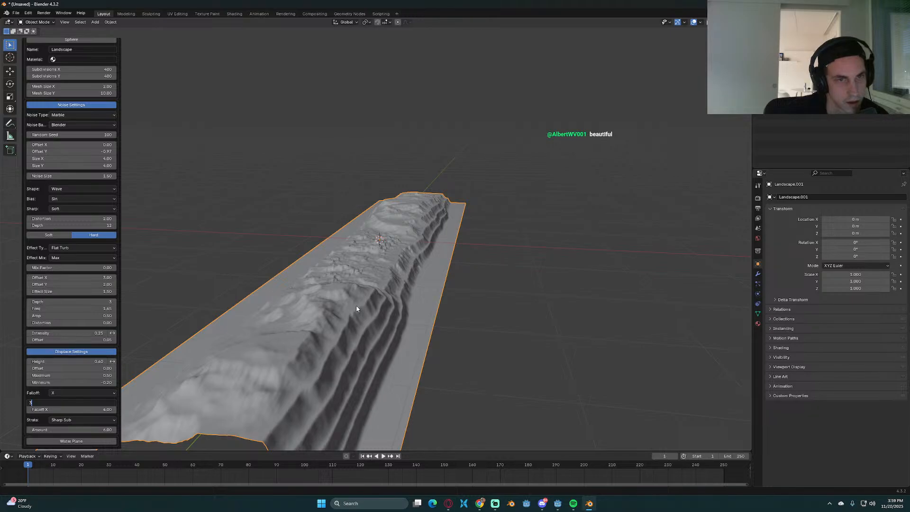
key("Return")
middle_click_drag(353, 308, 364, 310)
Step: Lower the landscape's falloff Edge Level to 0.50
double_click(106, 403)
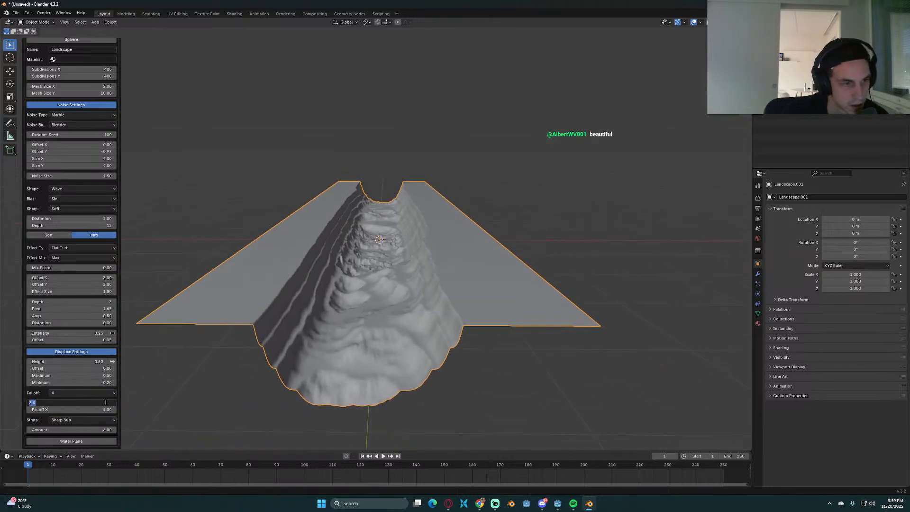
type(".5")
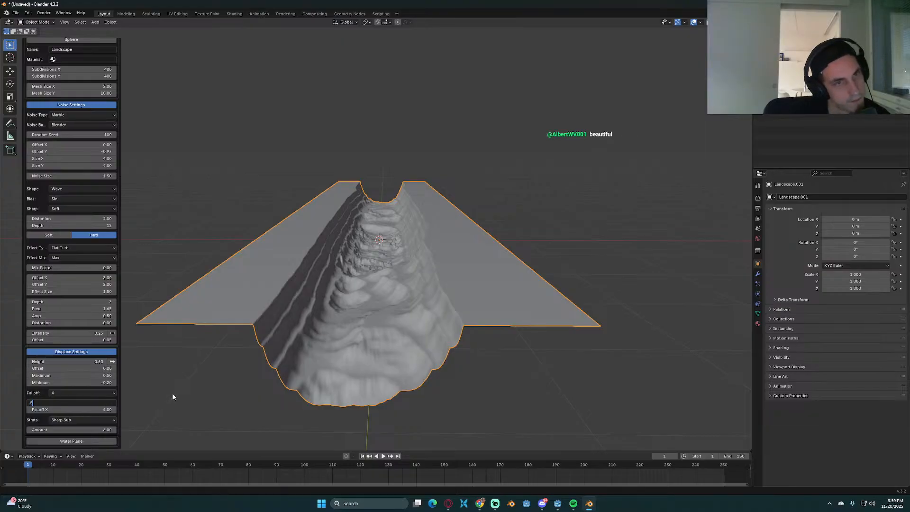
key("Return")
middle_click_drag(326, 340, 331, 330)
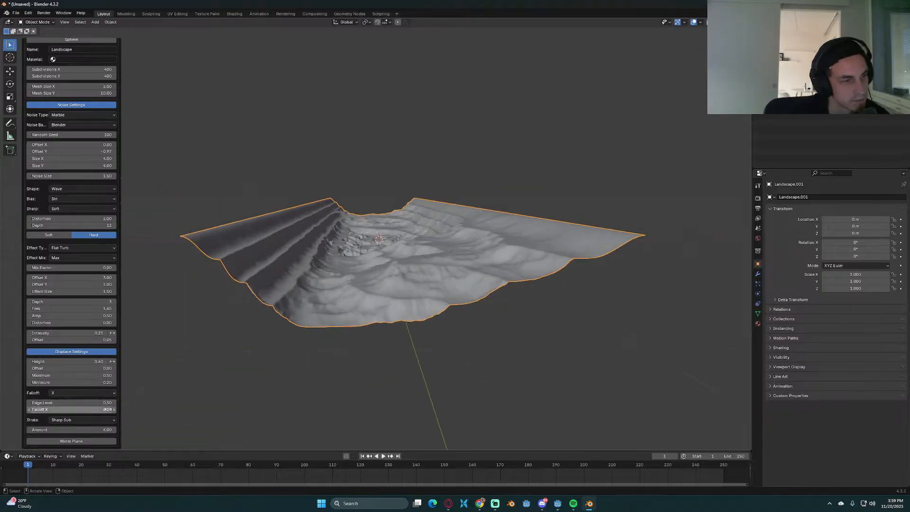
Step: Set the landscape's falloff Edge Level to 1.50 and inspect the resulting valley up close
double_click(71, 403)
type(".1")
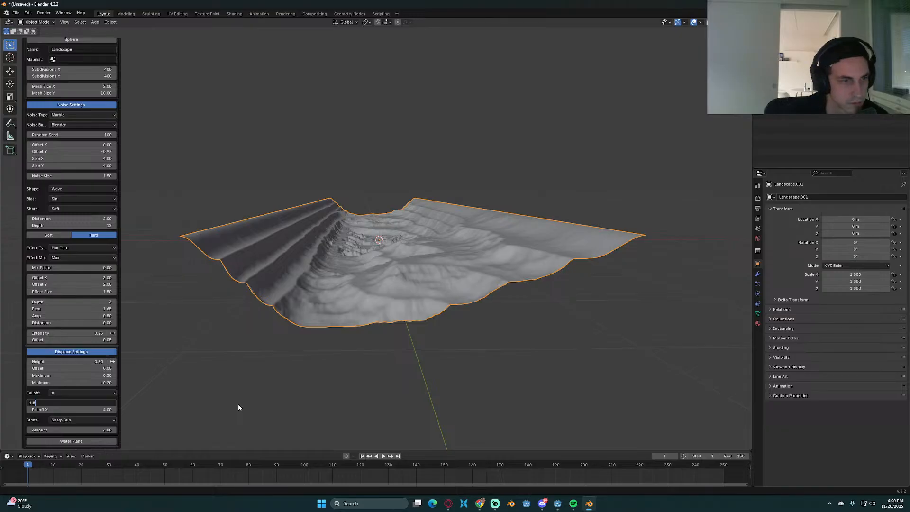
key("Return")
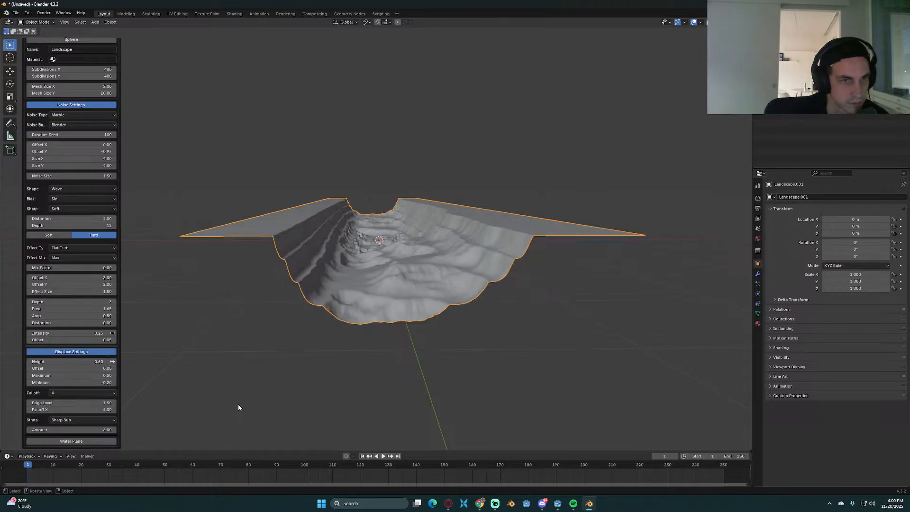
middle_click_drag(238, 404, 195, 374)
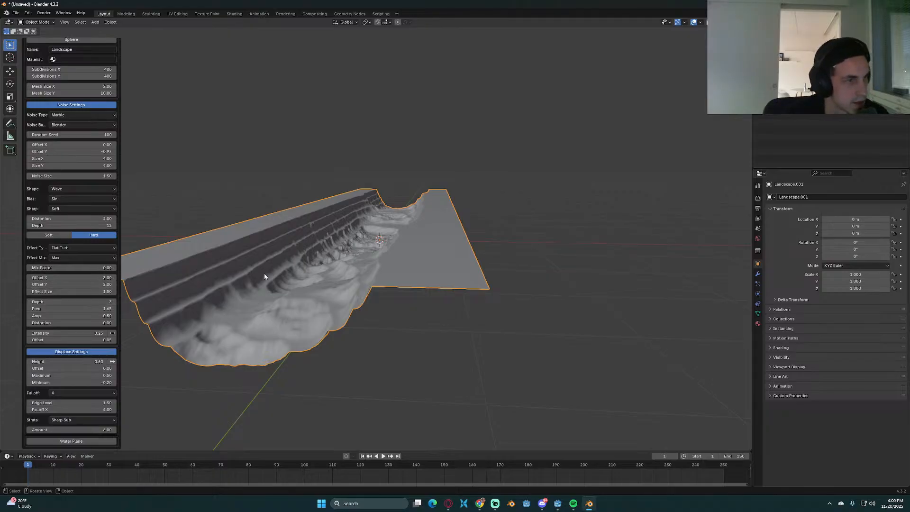
scroll(310, 252, "up", 5)
middle_click_drag(319, 262, 332, 237)
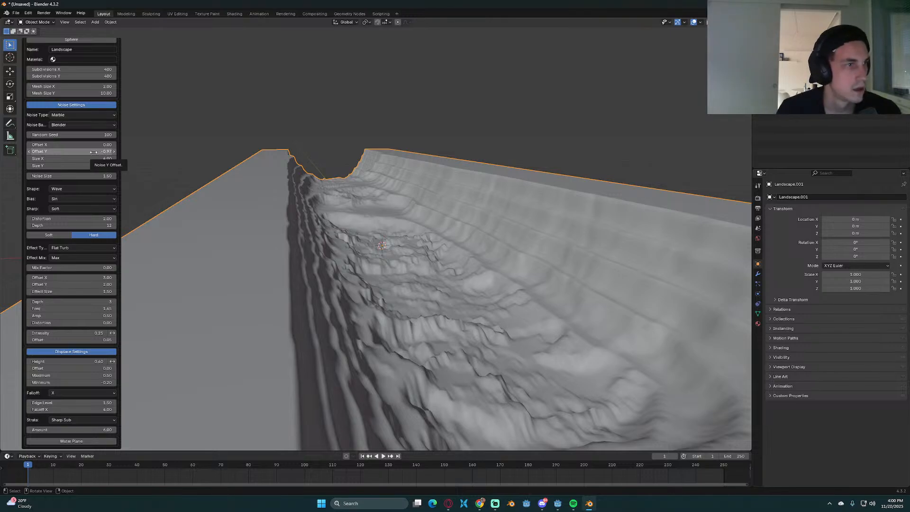
Step: Apply the canyon operator preset to the landscape
scroll(92, 154, "up", 3)
scroll(87, 149, "up", 1)
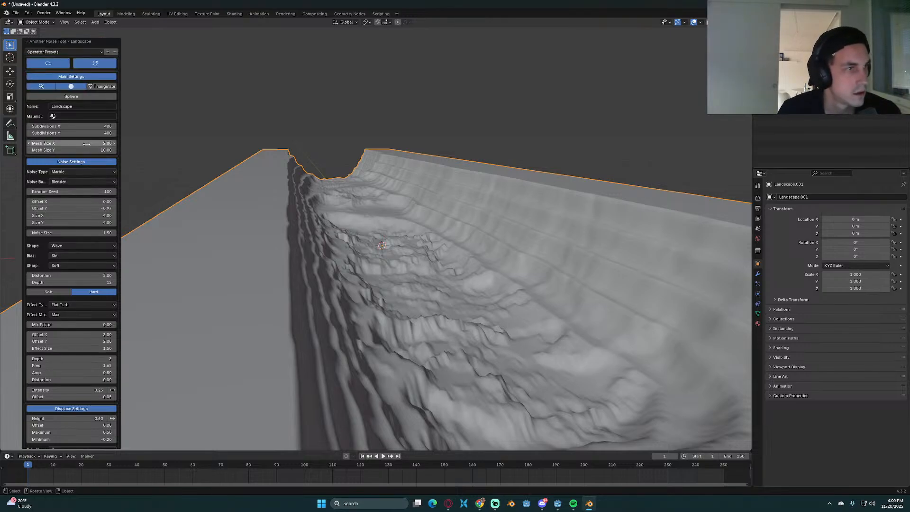
left_click(74, 53)
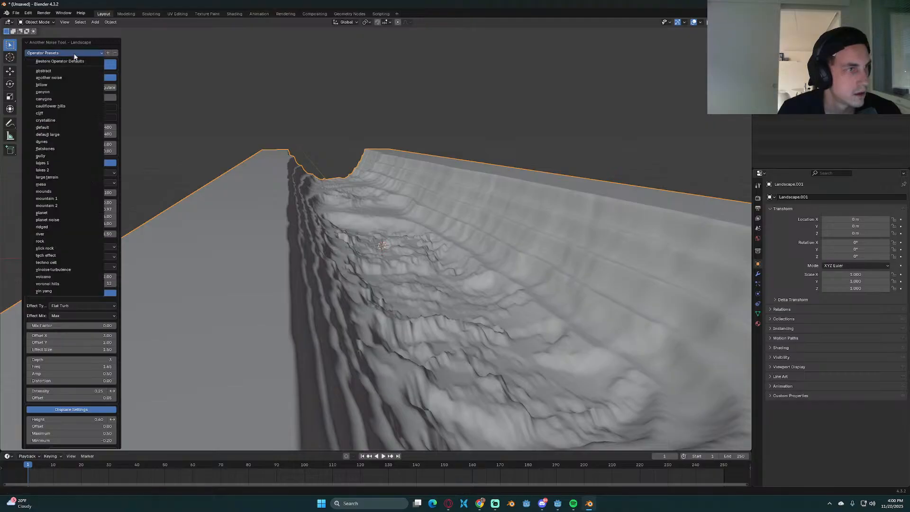
left_click(57, 92)
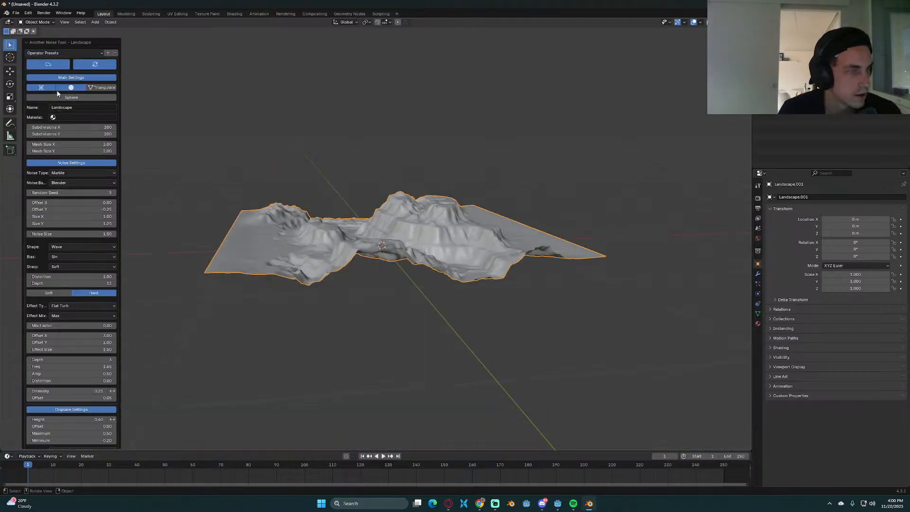
mouse_move(403, 244)
middle_mouse_down()
mouse_move(436, 243)
mouse_move(404, 235)
middle_mouse_up()
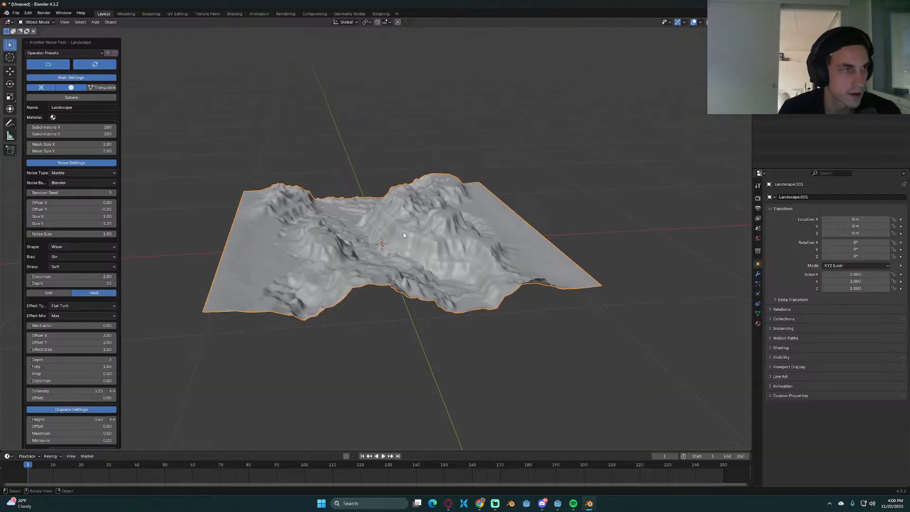
Step: Lengthen the canyon landscape by setting its Mesh Size Y to 8
left_click(102, 147)
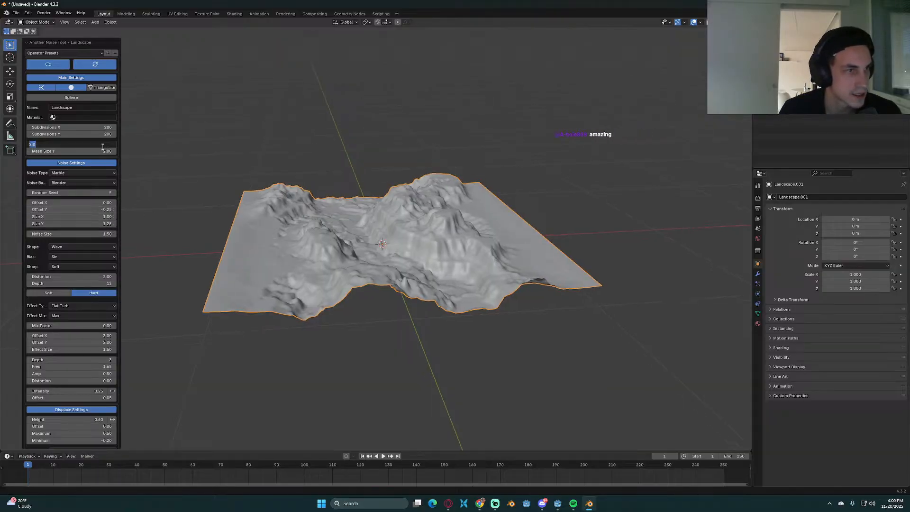
left_click(104, 153)
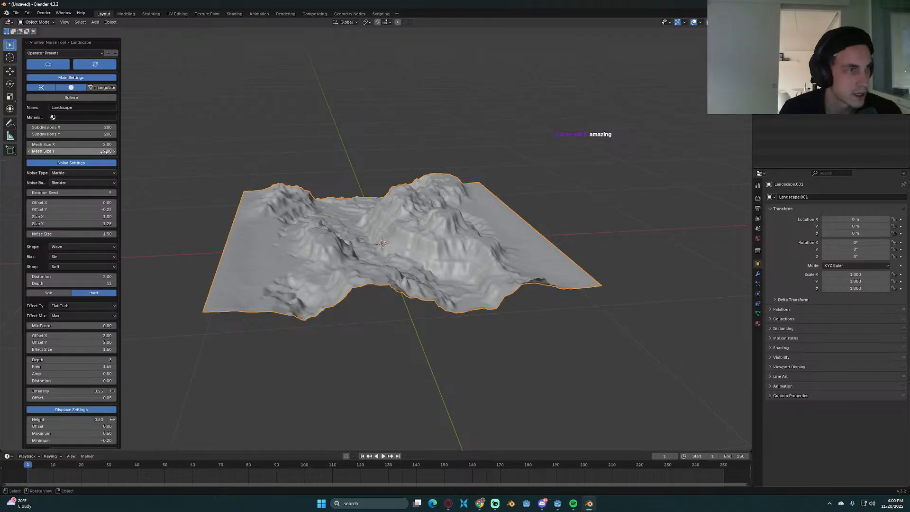
left_click(104, 152)
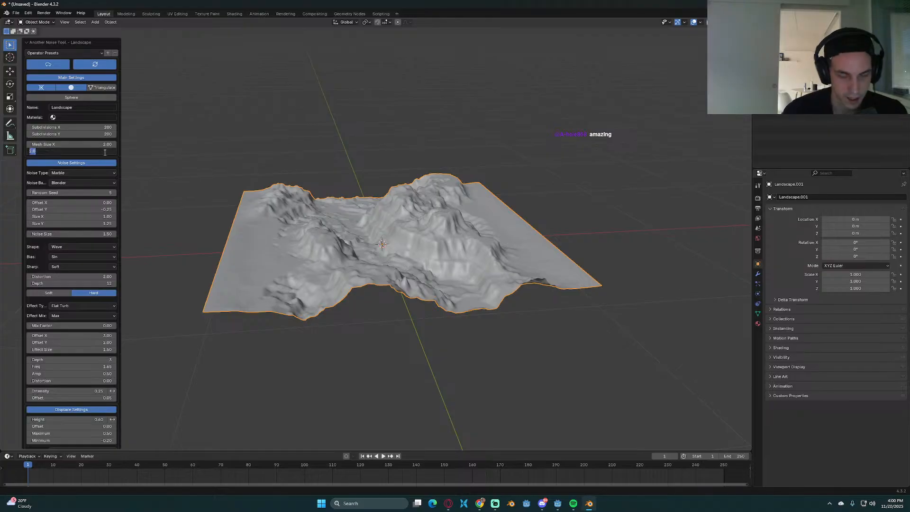
type("8")
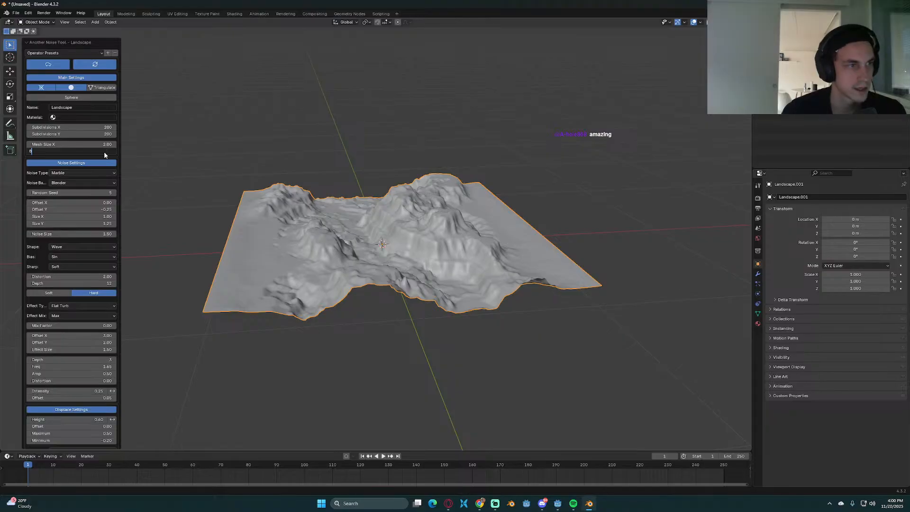
key("Return")
middle_click_drag(387, 199, 412, 189)
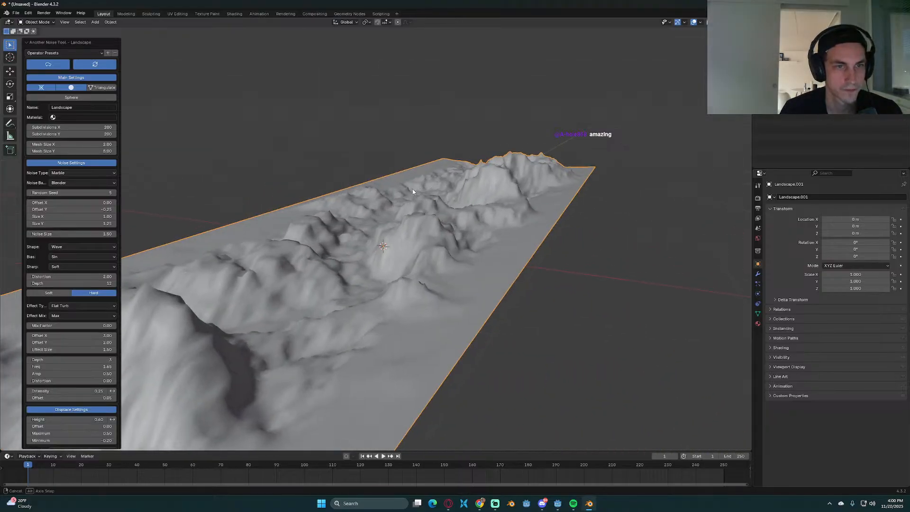
Step: Set the canyon's falloff Edge Level to 0.50 in the displace settings
scroll(85, 223, "down", 4)
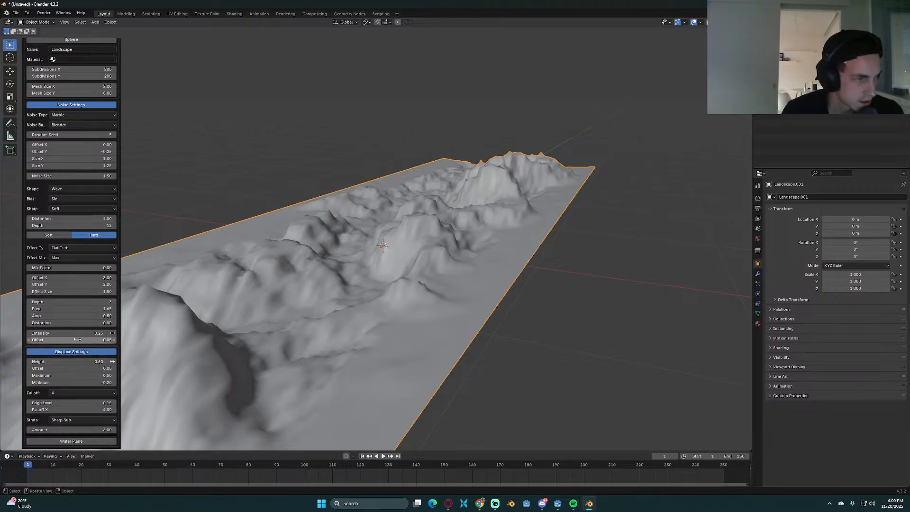
left_click(105, 403)
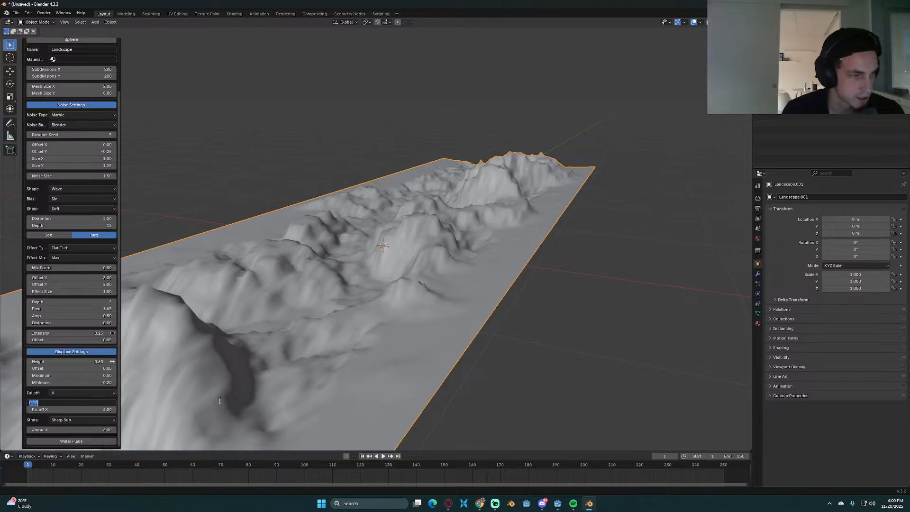
key("BackSpace")
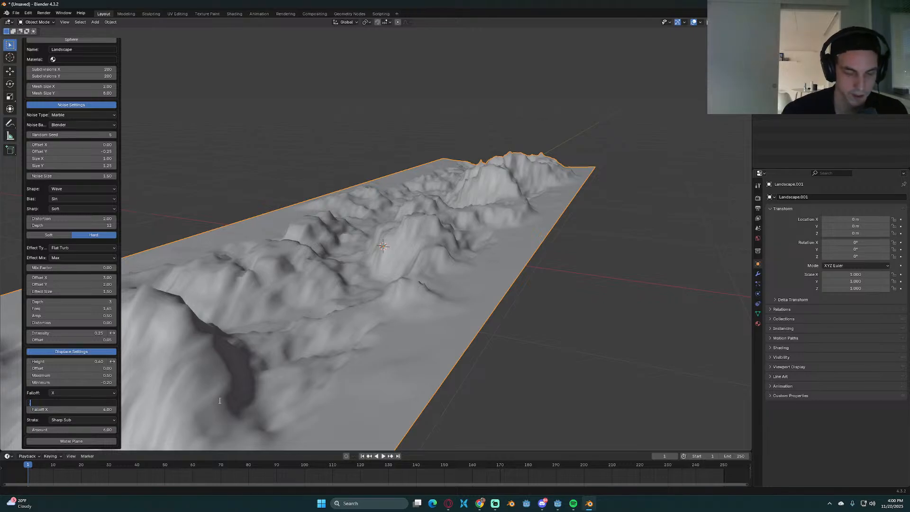
type(".5")
key("Return")
middle_click_drag(241, 397, 326, 350)
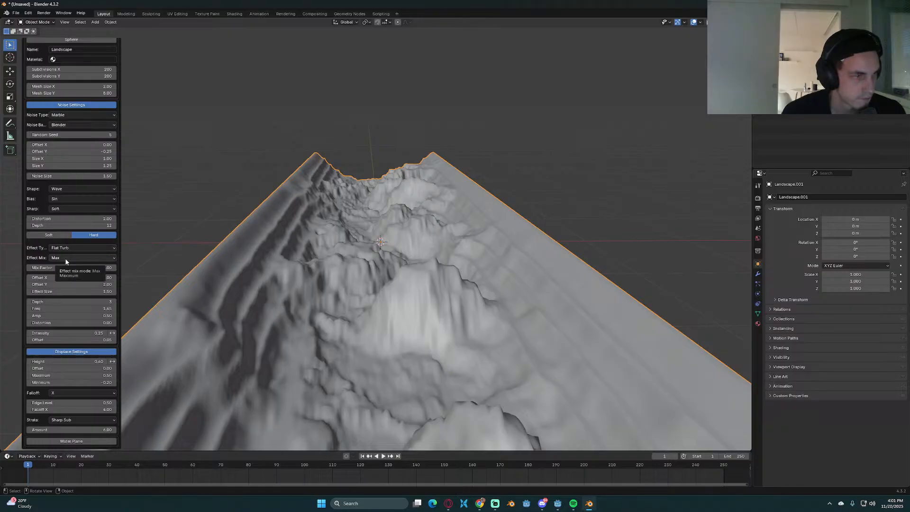
Step: Try an effect Mix Factor of 1 on the canyon's noise
double_click(100, 268)
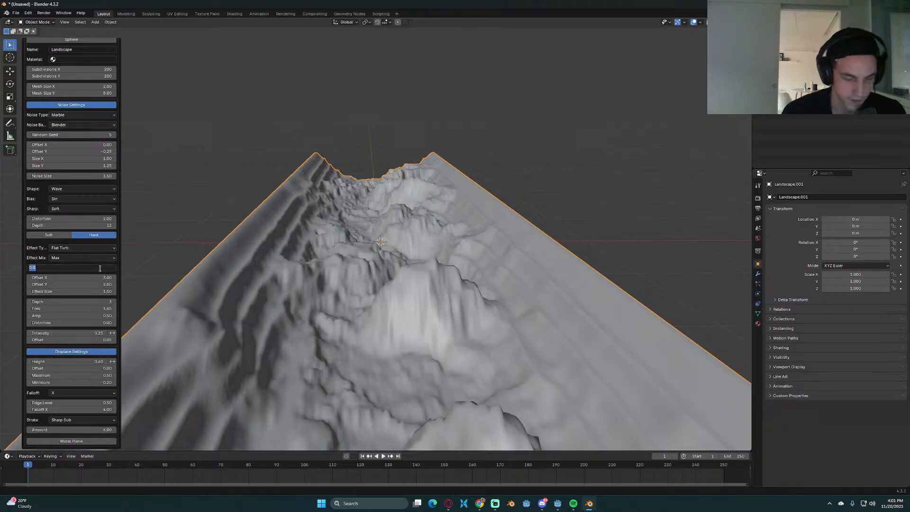
type("1")
key("Return")
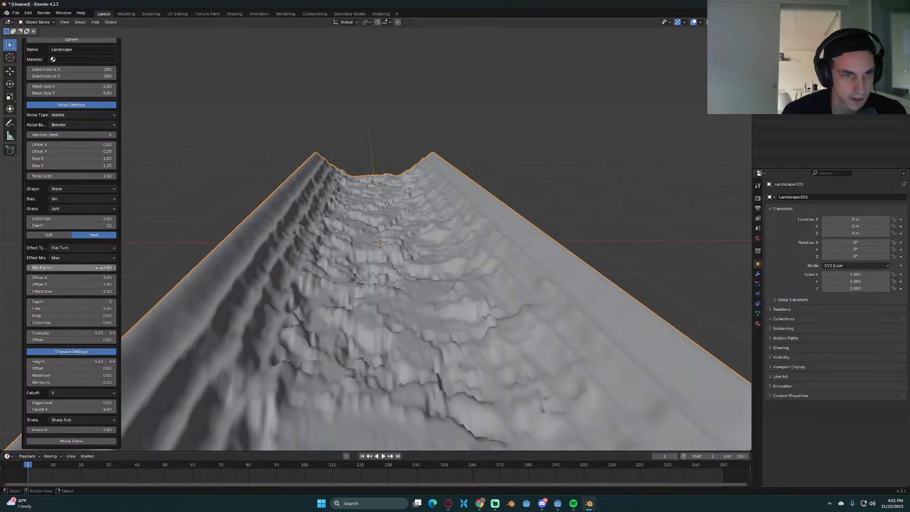
middle_click_drag(165, 285, 278, 265)
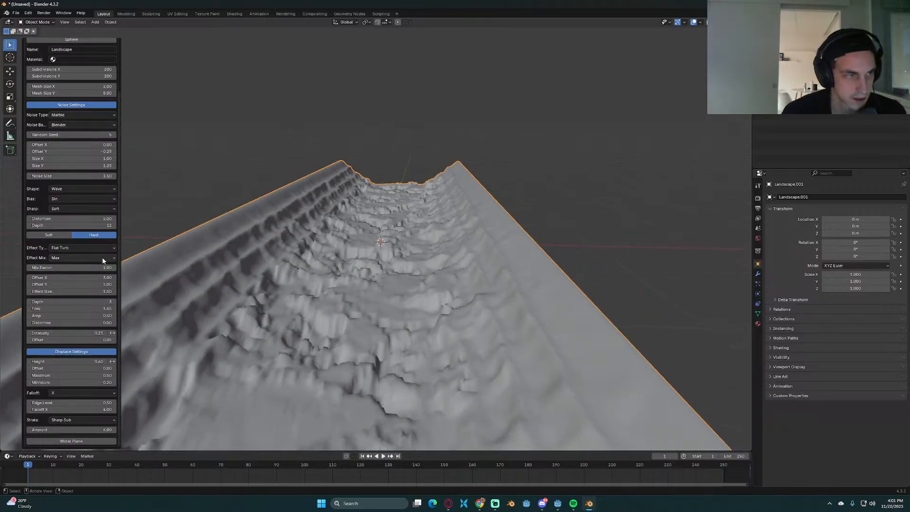
Step: Reduce the noise effect's Mix Factor to 0.10
double_click(93, 268)
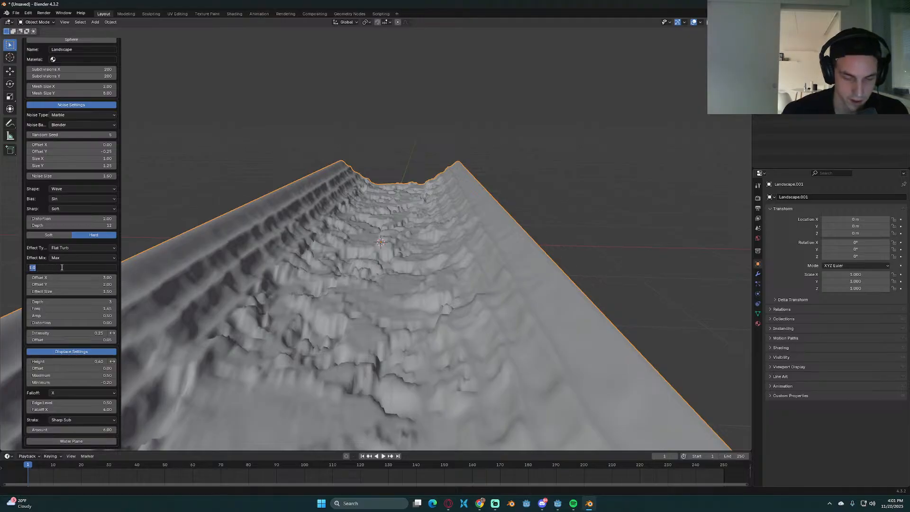
key("BackSpace")
type(".1")
key("Return")
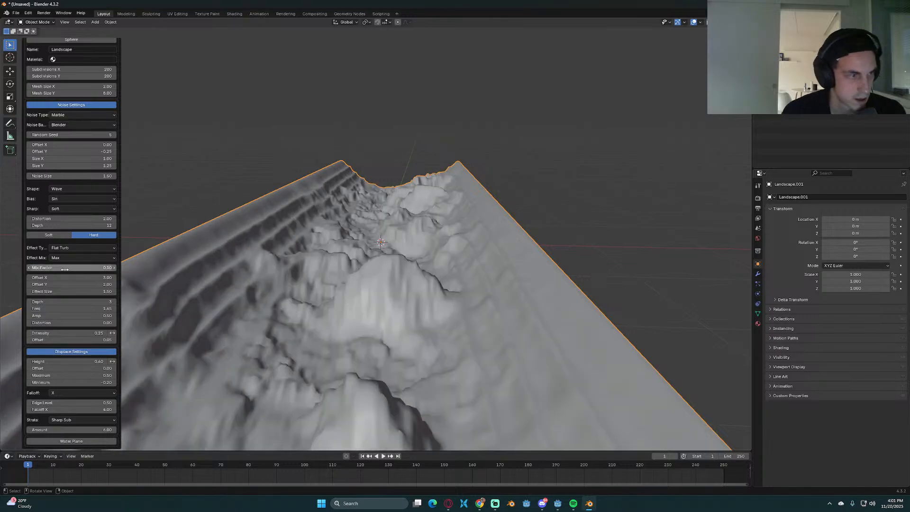
middle_click_drag(185, 298, 158, 291)
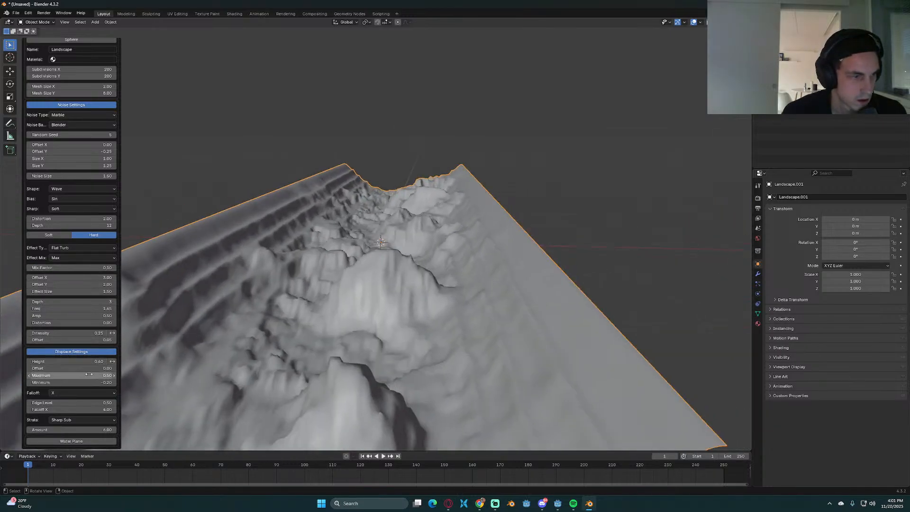
Step: Set the canyon's falloff Edge Level to 0.75 and view the canyon from inside
left_click(101, 404)
type(".75")
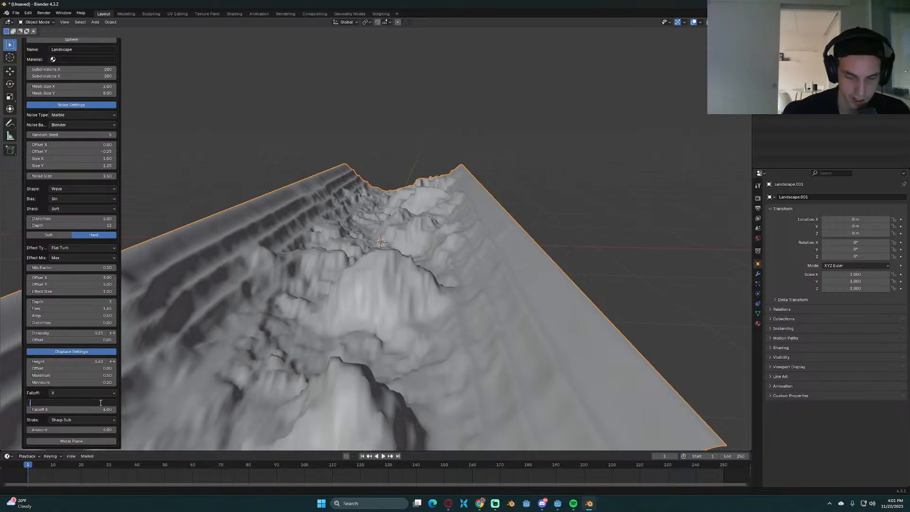
key("Return")
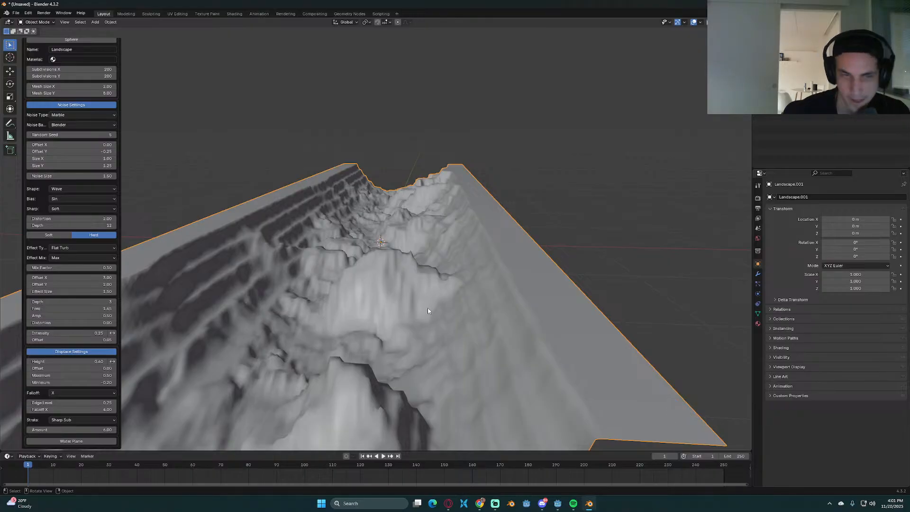
middle_click_drag(419, 303, 264, 263)
Step: Set the canyon landscape's Subdivisions X to 300 and Subdivisions Y to 800
scroll(63, 180, "up", 3)
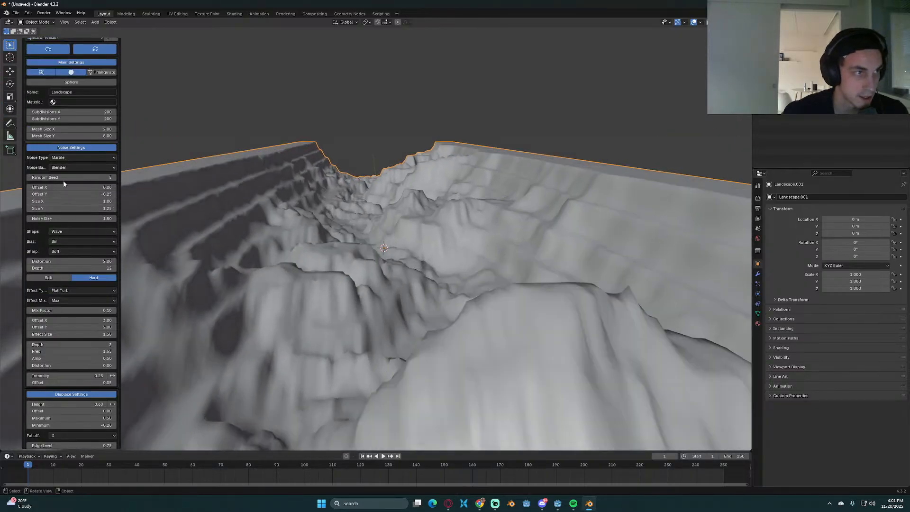
left_click(100, 113)
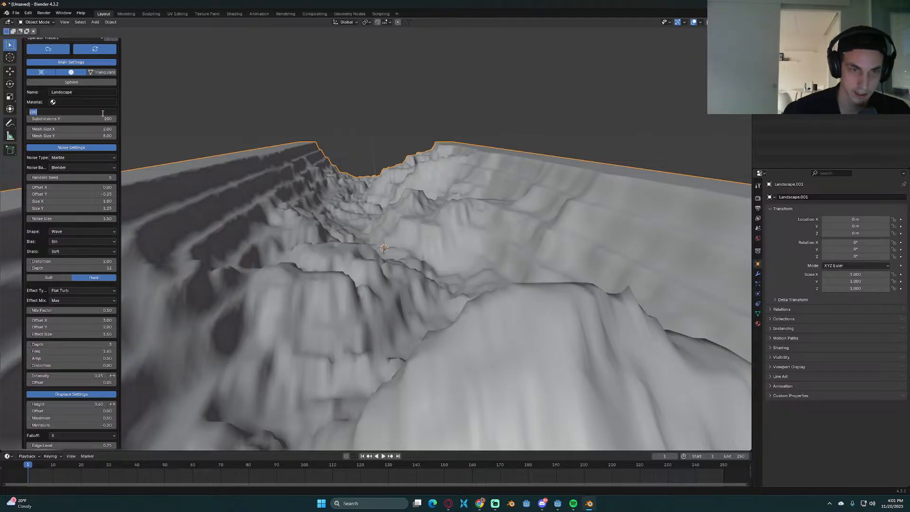
type("30")
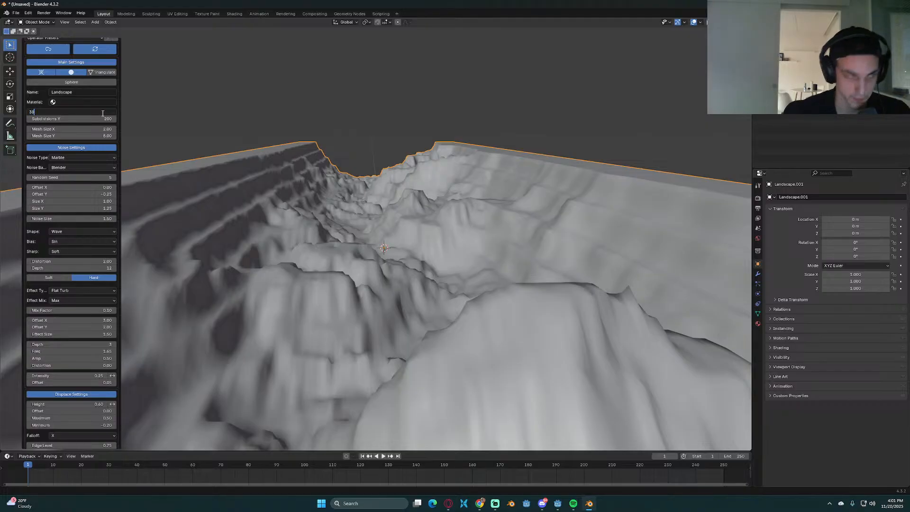
left_click(105, 118)
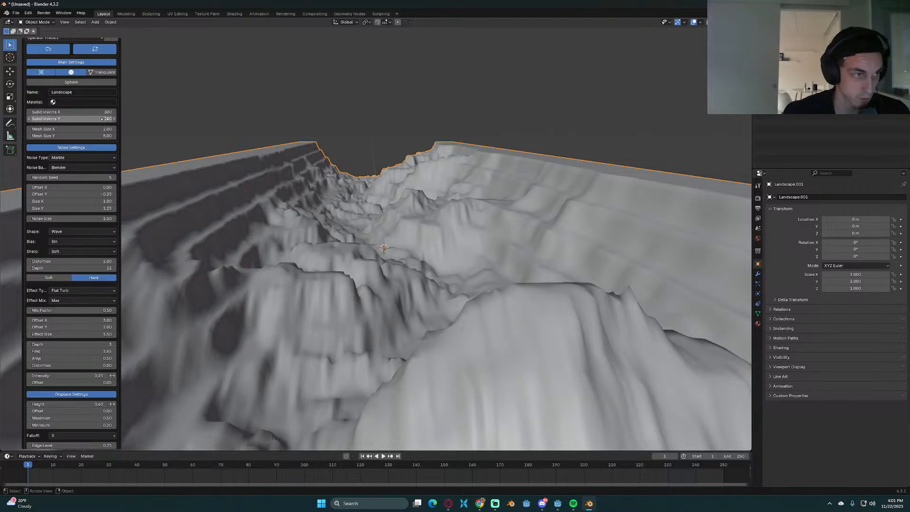
type("800")
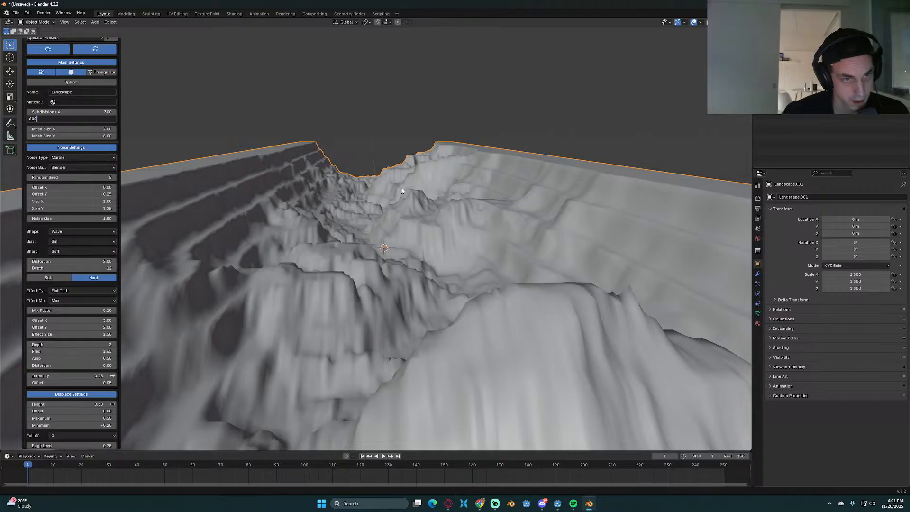
key("Return")
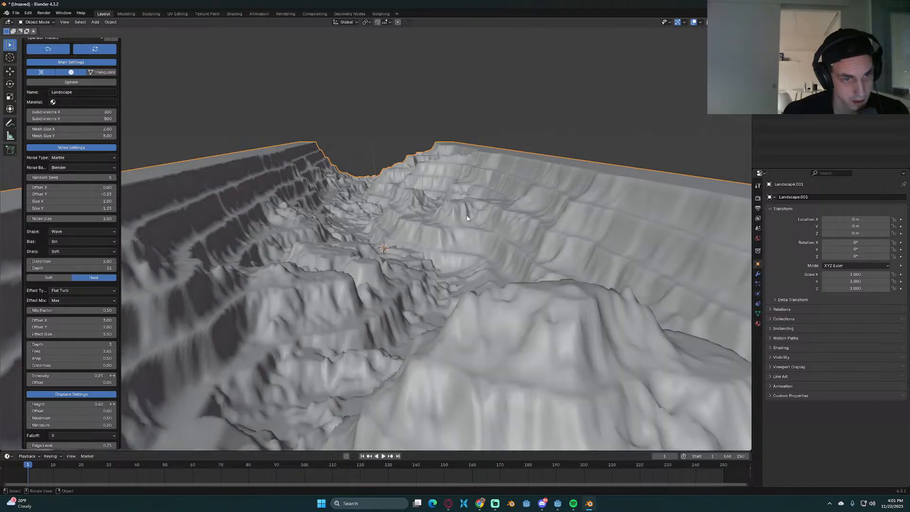
Step: Examine the more finely subdivided canyon from above, up close along its floor and walls, and as a whole
mouse_move(469, 220)
middle_mouse_down()
mouse_move(461, 226)
mouse_move(475, 218)
mouse_move(470, 236)
middle_mouse_up()
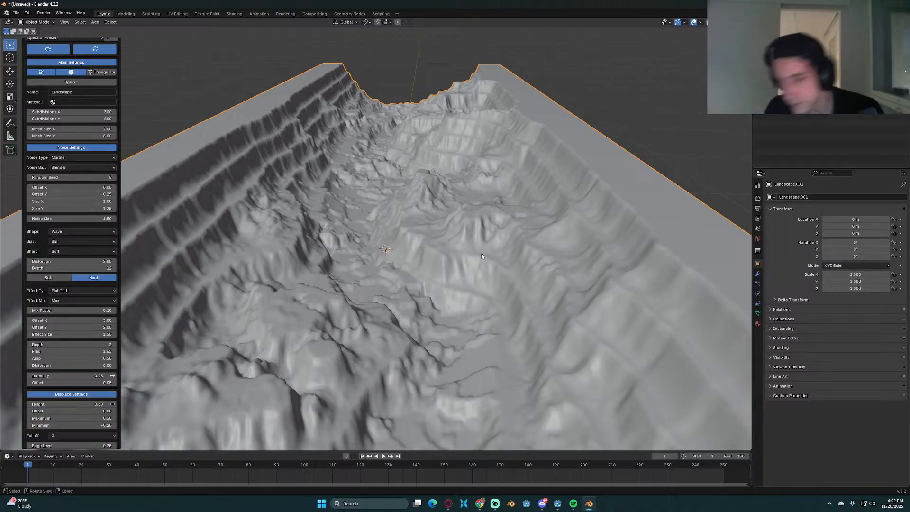
scroll(479, 257, "up", 3)
scroll(479, 255, "up", 5)
scroll(474, 252, "down", 3)
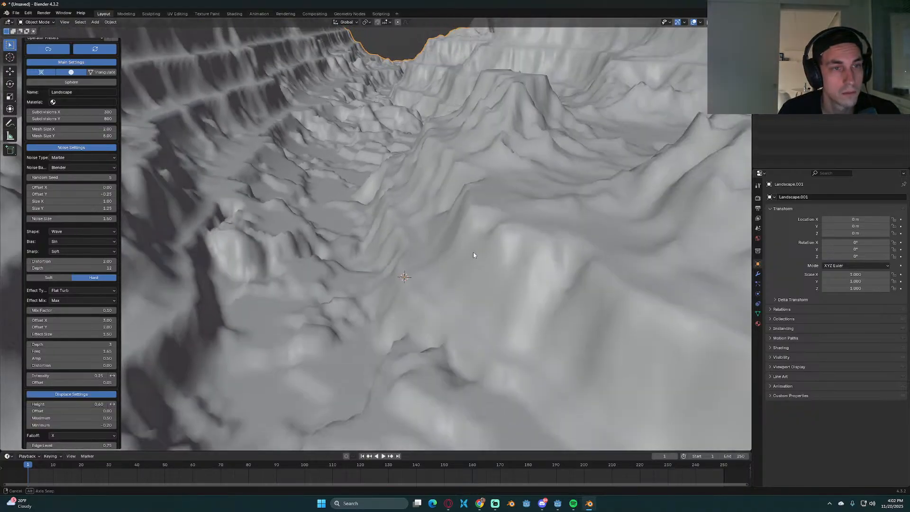
mouse_move(474, 252)
middle_mouse_down()
mouse_move(473, 238)
mouse_move(457, 249)
middle_mouse_up()
scroll(478, 241, "down", 12)
scroll(455, 248, "up", 4)
middle_click_drag(389, 246, 516, 186, "shift")
scroll(526, 200, "up", 6)
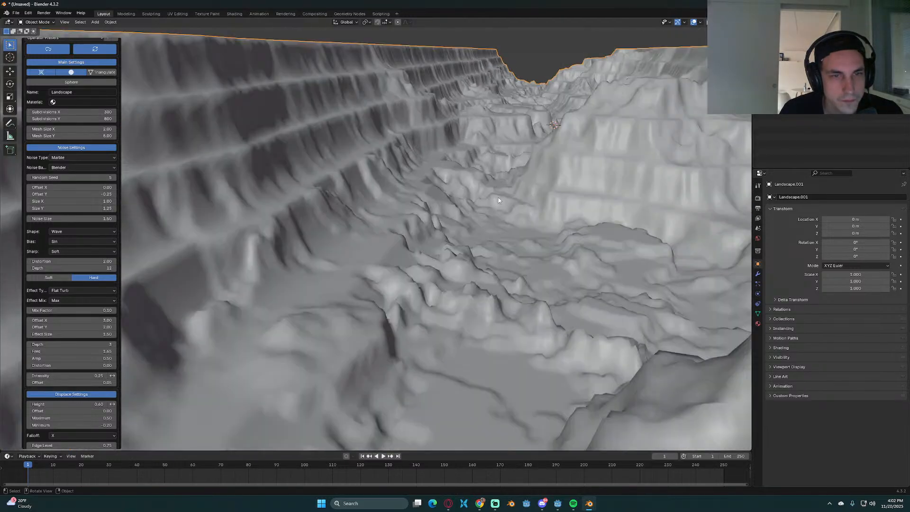
middle_click_drag(542, 222, 587, 127, "shift")
scroll(587, 127, "down", 10)
mouse_move(559, 164)
middle_mouse_down()
mouse_move(536, 223)
mouse_move(564, 167)
middle_mouse_up()
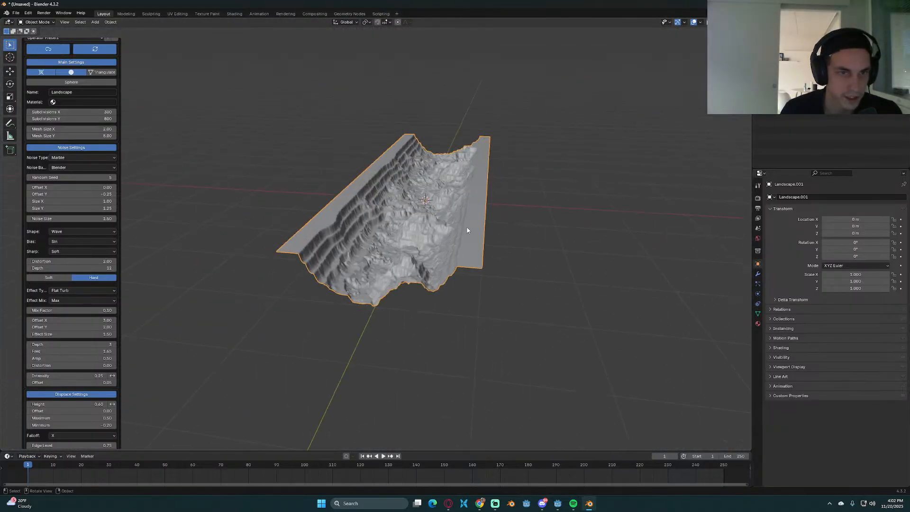
scroll(467, 230, "up", 6)
scroll(463, 226, "down", 5)
scroll(463, 226, "up", 3)
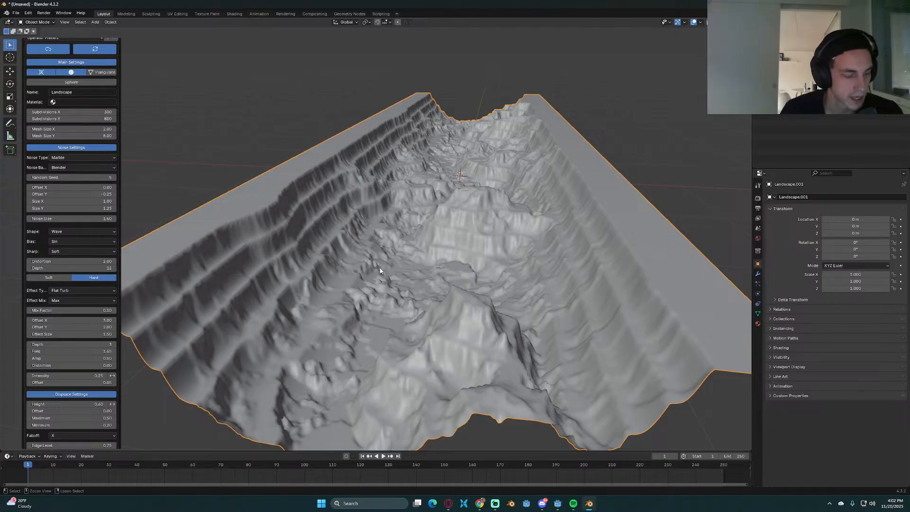
Step: Start saving the Blender file and create a folder named jungleassets inside the game project's 3d assets folder
key("ctrl+s")
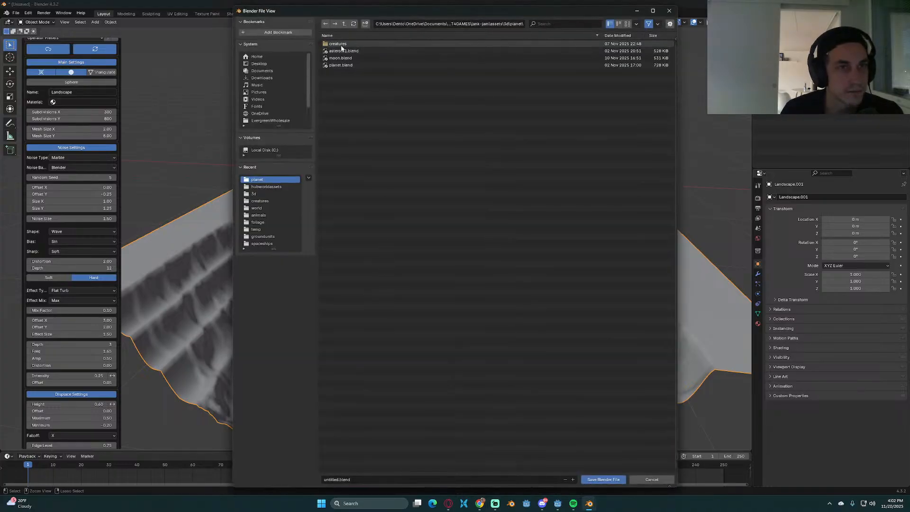
left_click(514, 24)
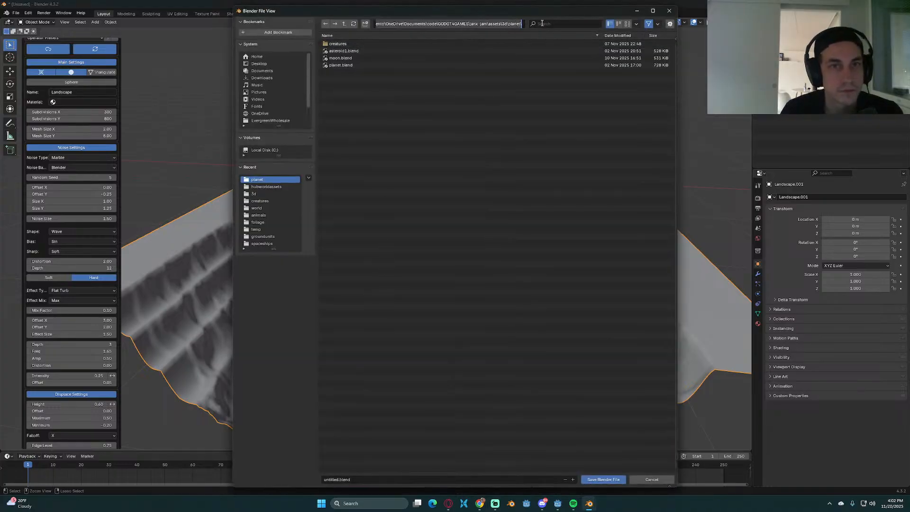
left_click(518, 22)
left_click(454, 77)
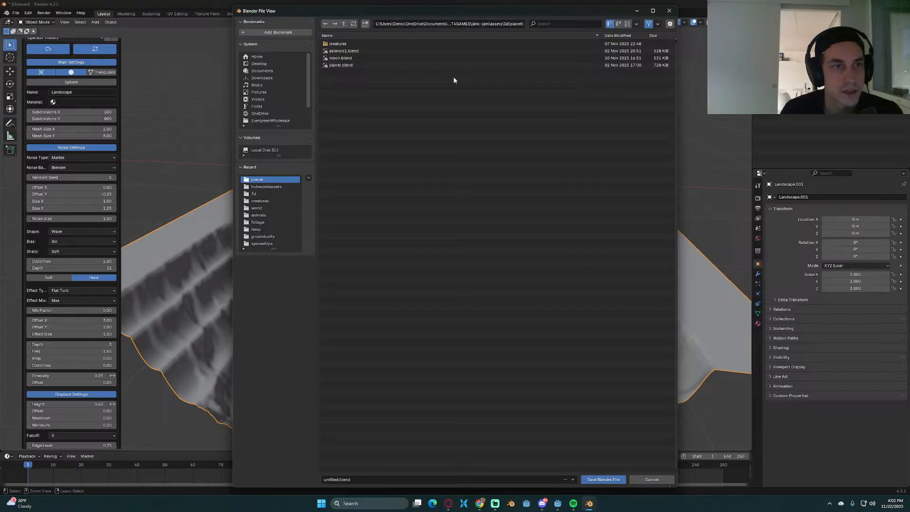
left_click(345, 23)
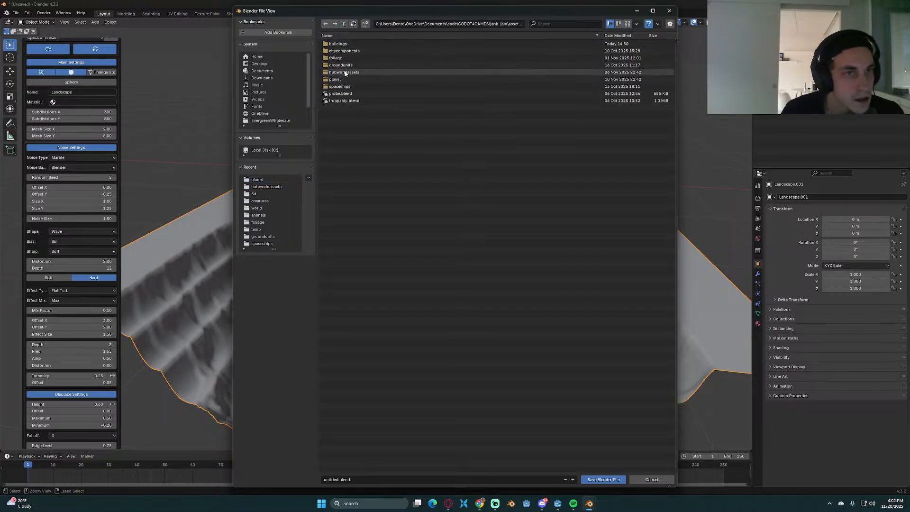
right_click(352, 128)
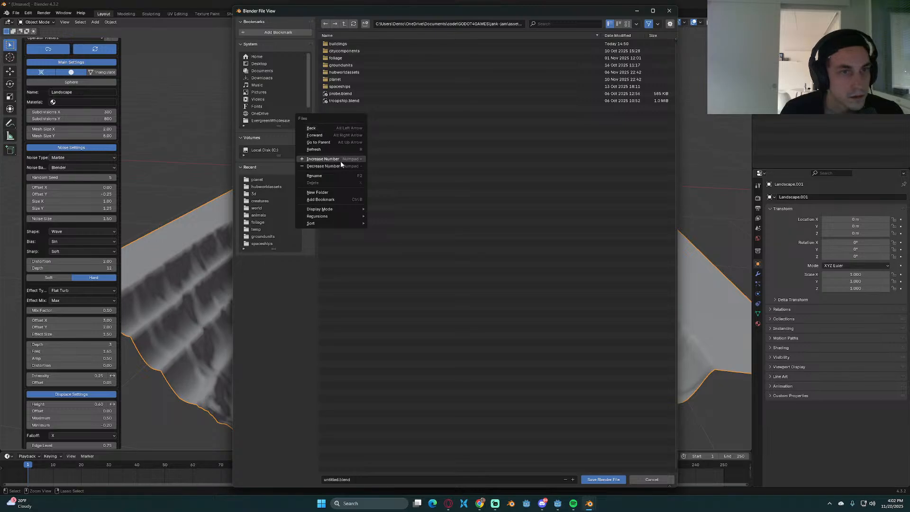
left_click(346, 192)
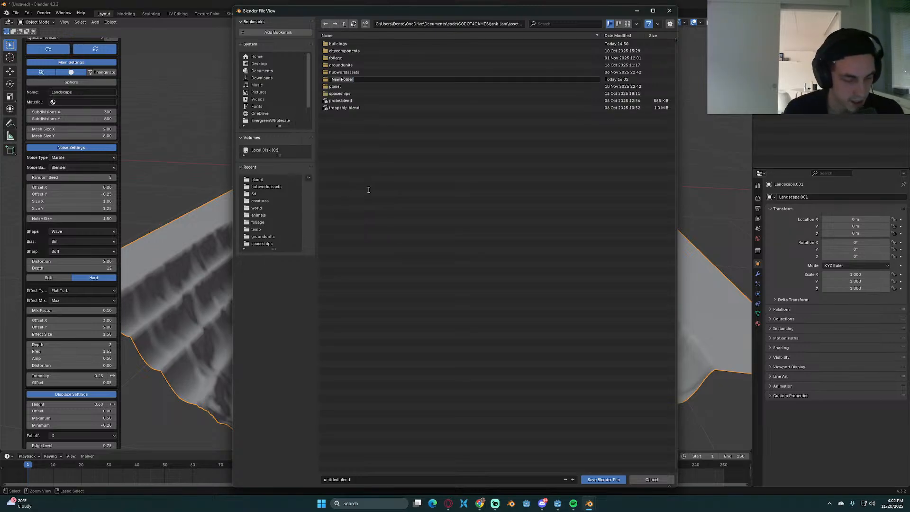
type("junglea")
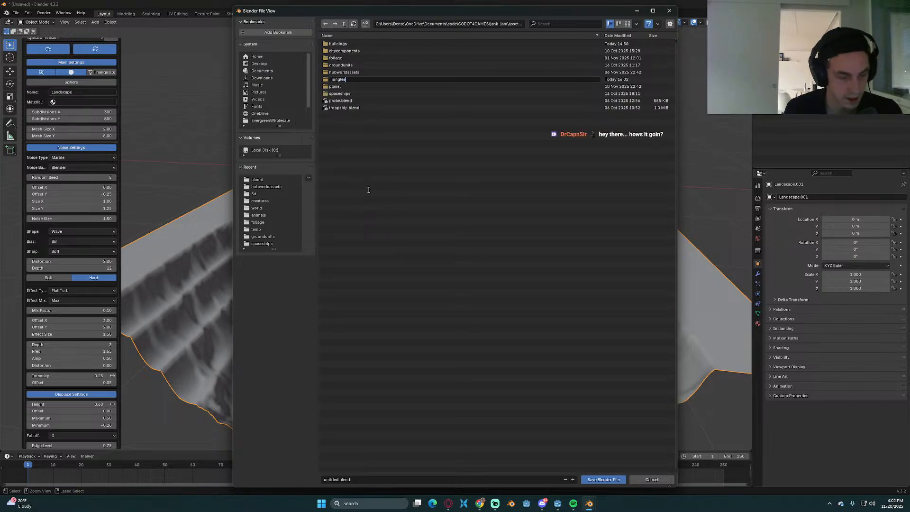
type("ssets")
key("Return")
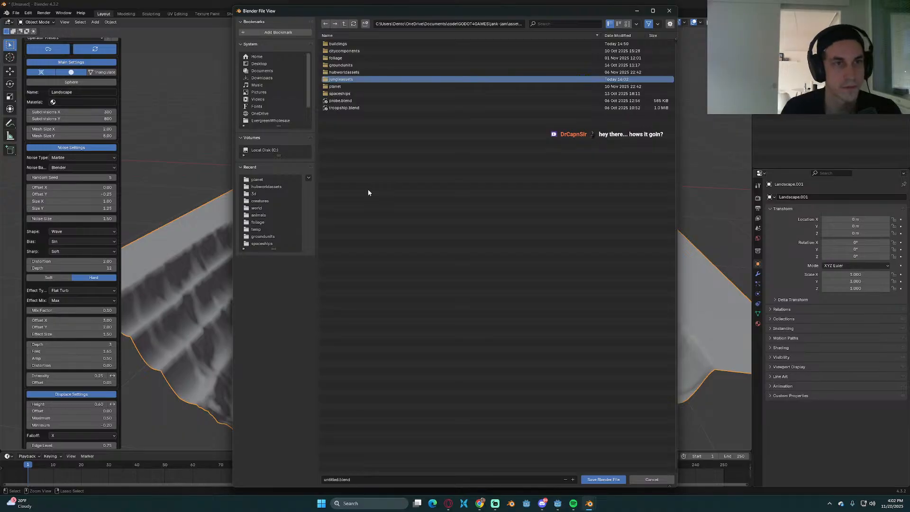
Step: Save the file as canyon1.blend inside the jungleassets folder
double_click(352, 80)
left_click(334, 482)
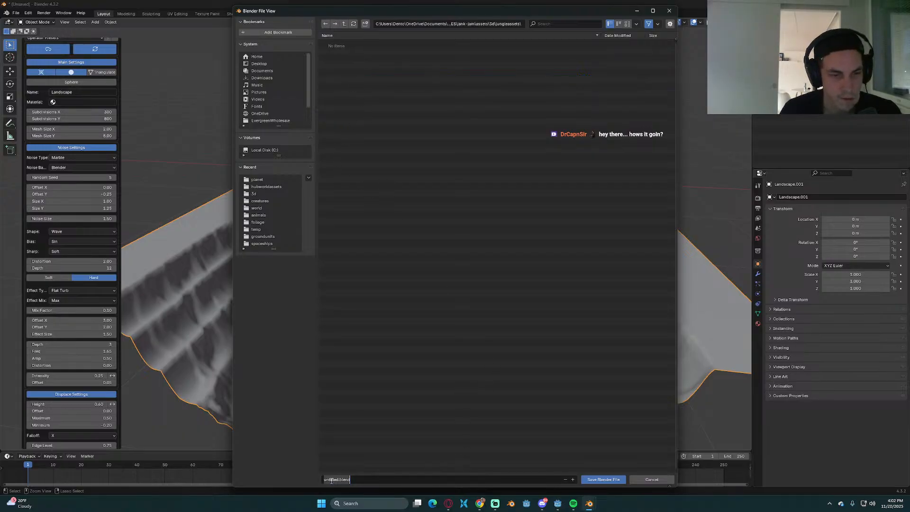
left_click(333, 481)
left_click_drag(338, 482, 317, 481)
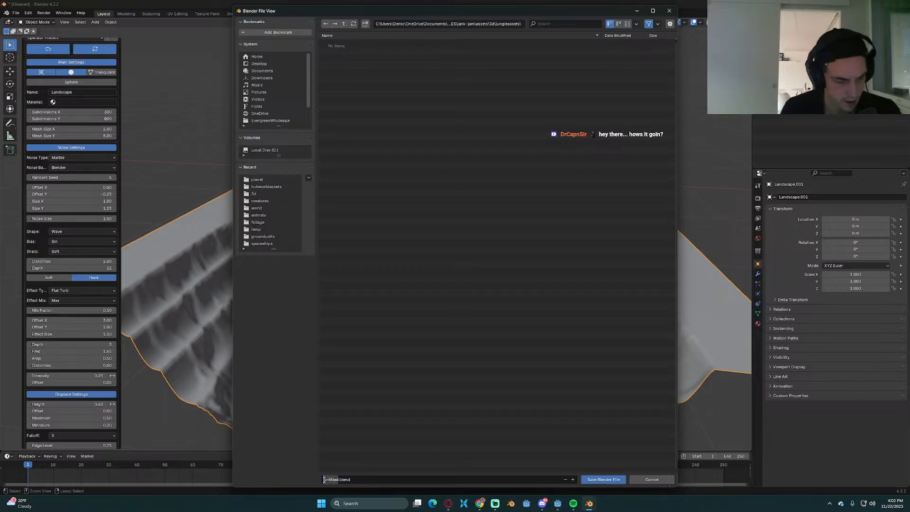
type("canyon1")
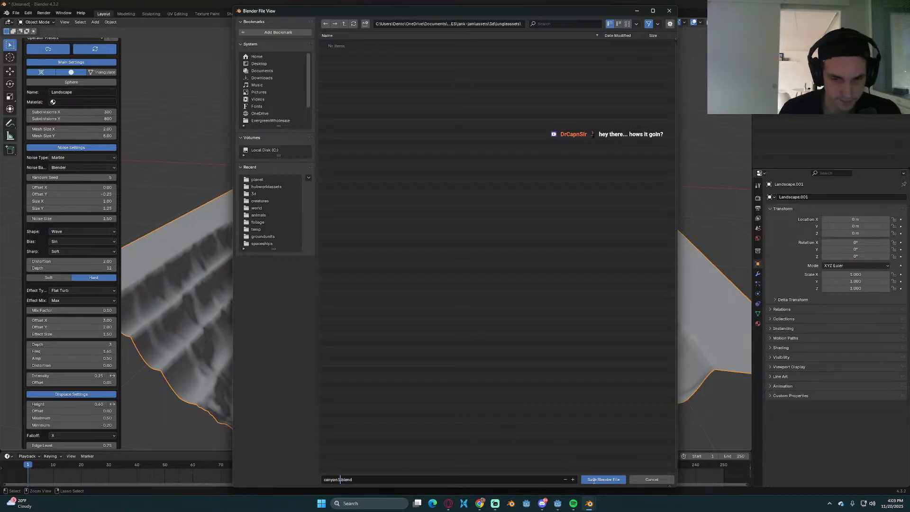
left_click(594, 481)
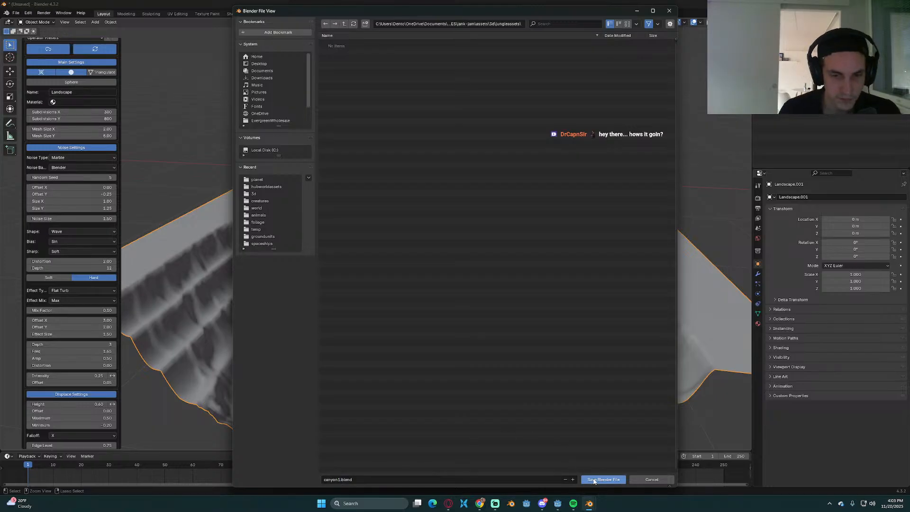
left_click(591, 481)
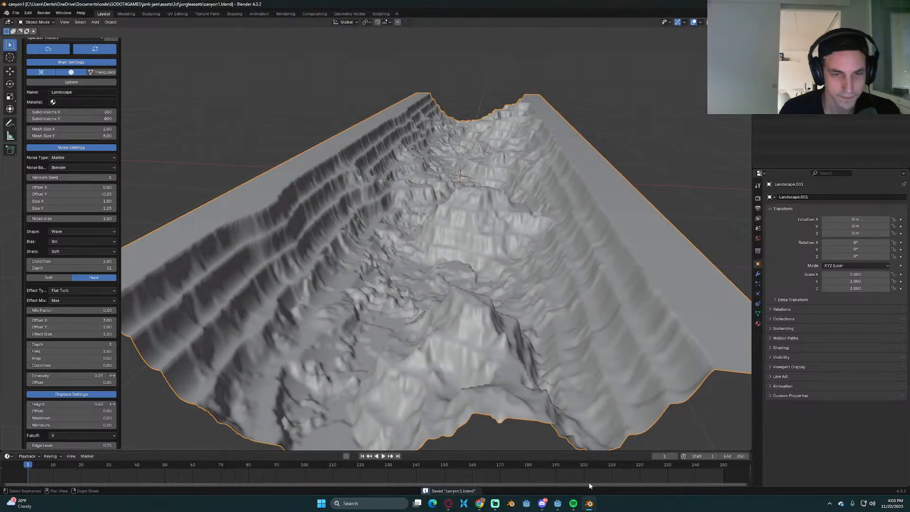
Step: Switch to Godot, save the jungle_level scene, select its JungleLevel root node and show the audio bus layout
left_click(558, 503)
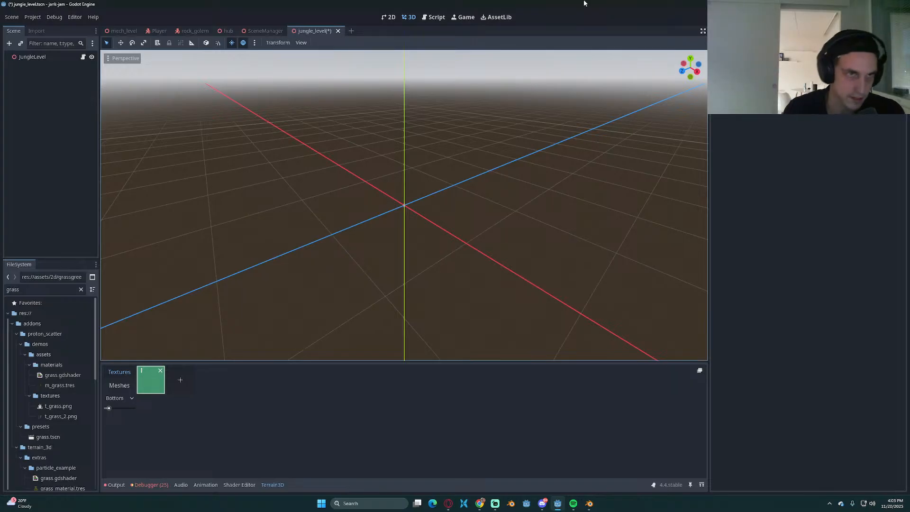
key("ctrl+s")
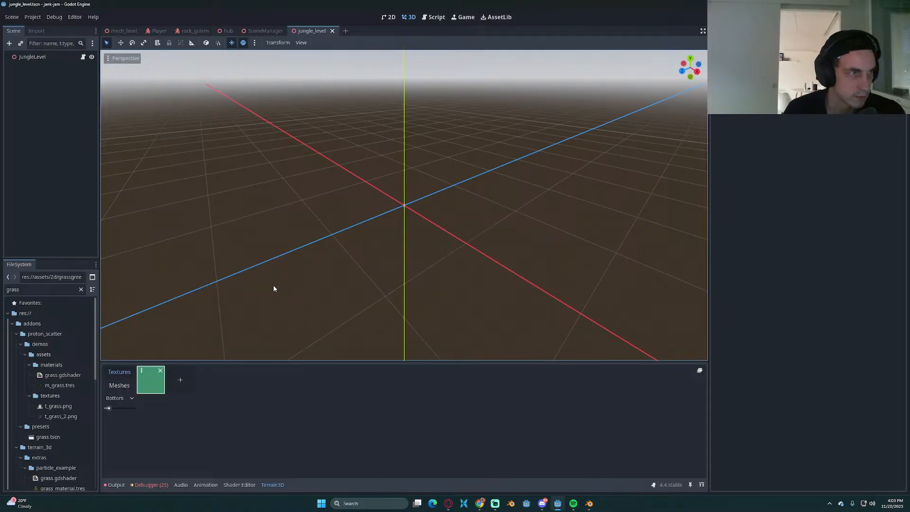
left_click(32, 57)
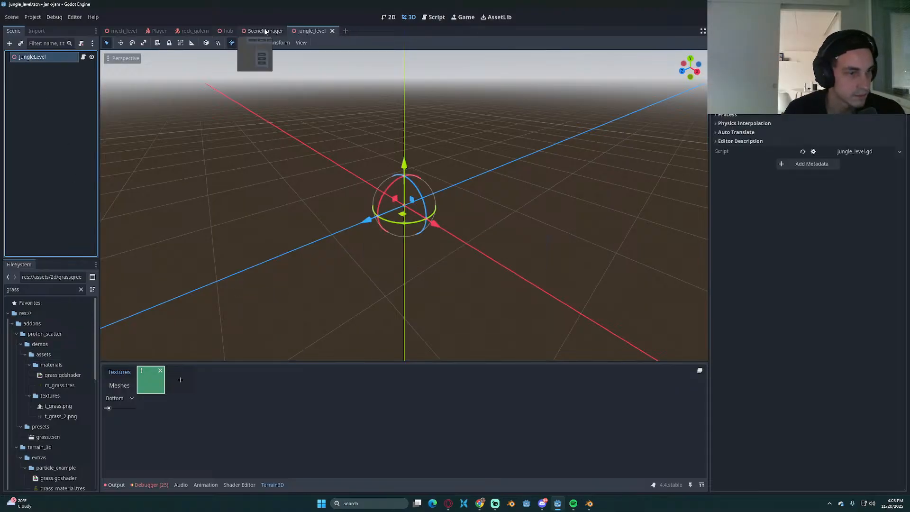
left_click(265, 31)
left_click(317, 32)
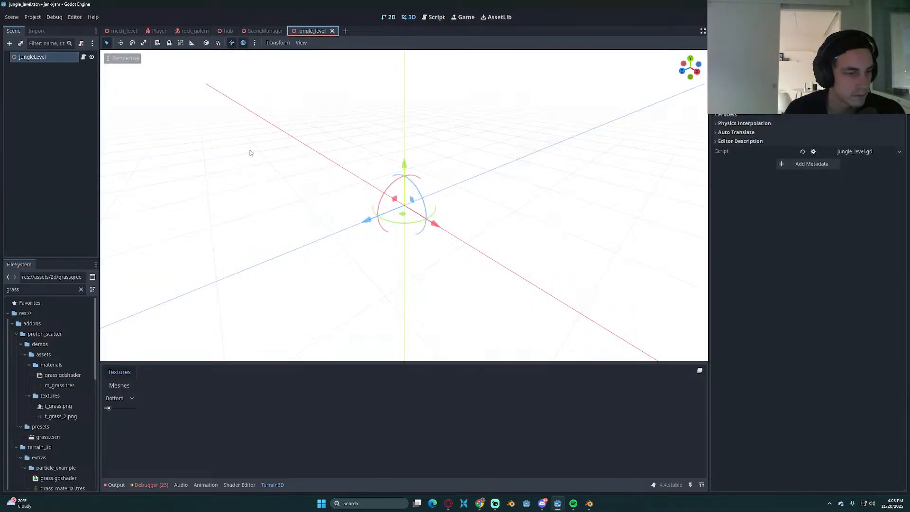
left_click(181, 485)
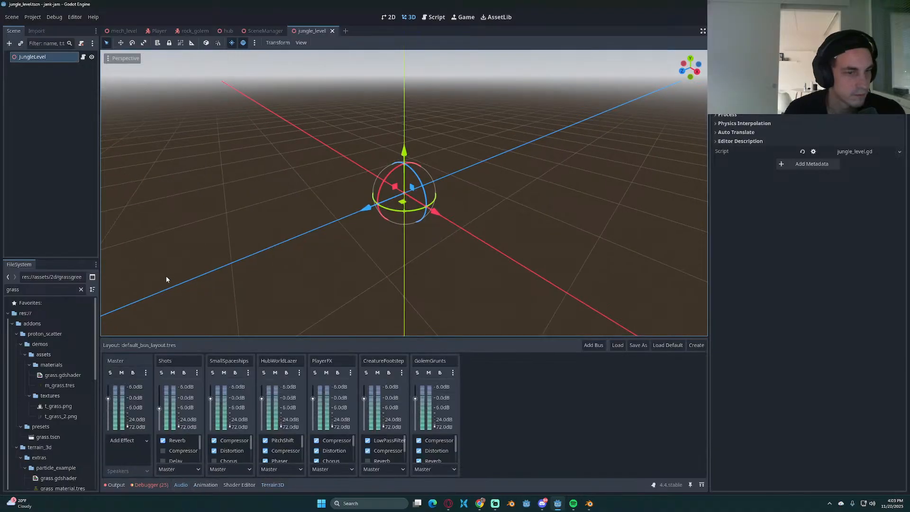
Step: Clear the grass filter from the project file list and collapse the addons, assets and player folders
left_click(13, 323)
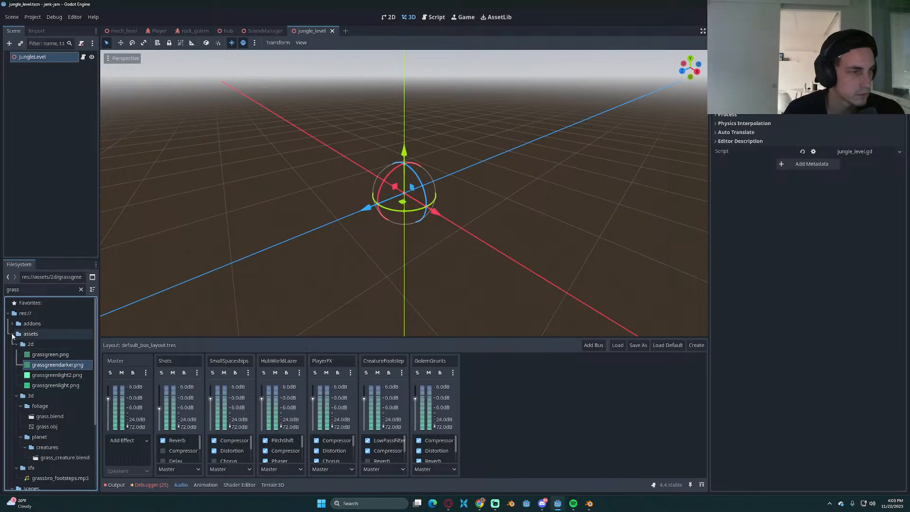
left_click(12, 334)
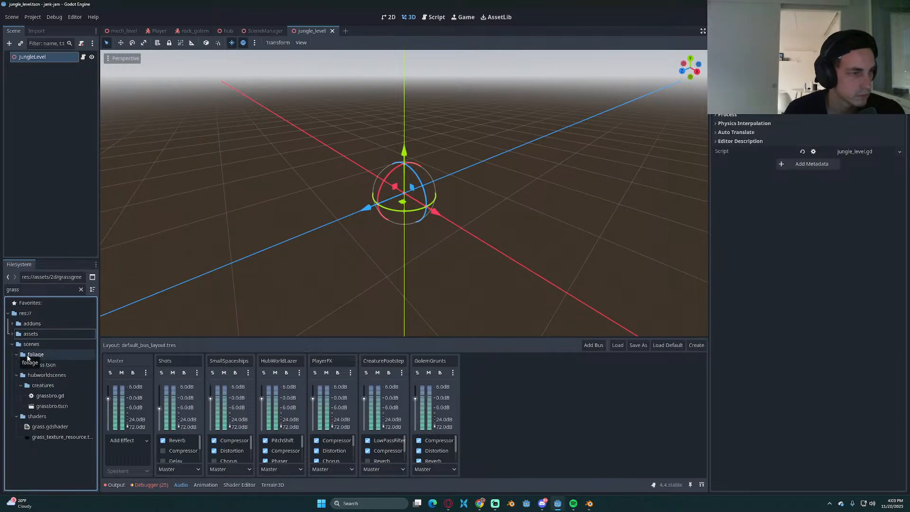
left_click(81, 289)
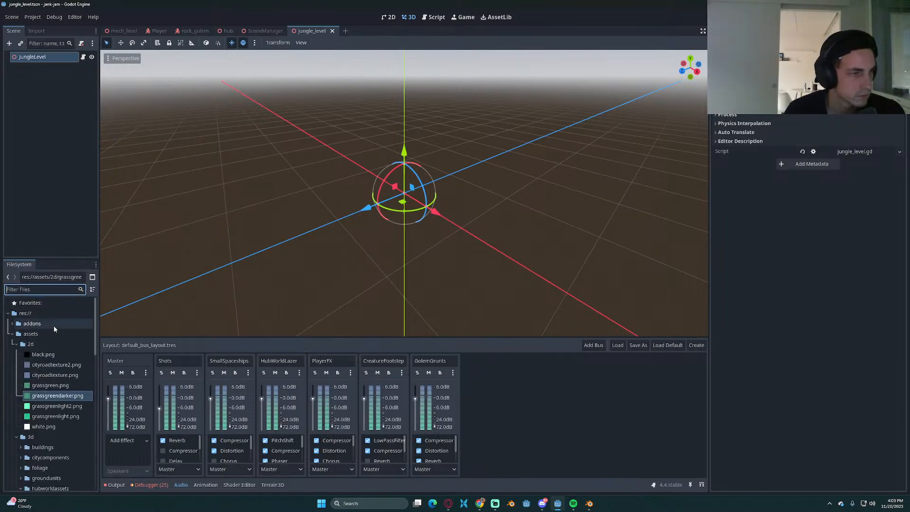
left_click(13, 338)
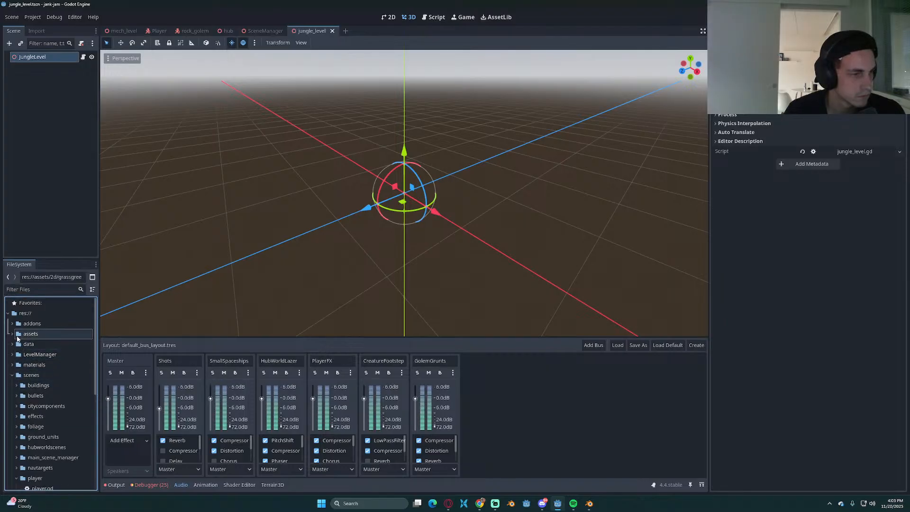
scroll(46, 361, "down", 1)
scroll(45, 363, "down", 10)
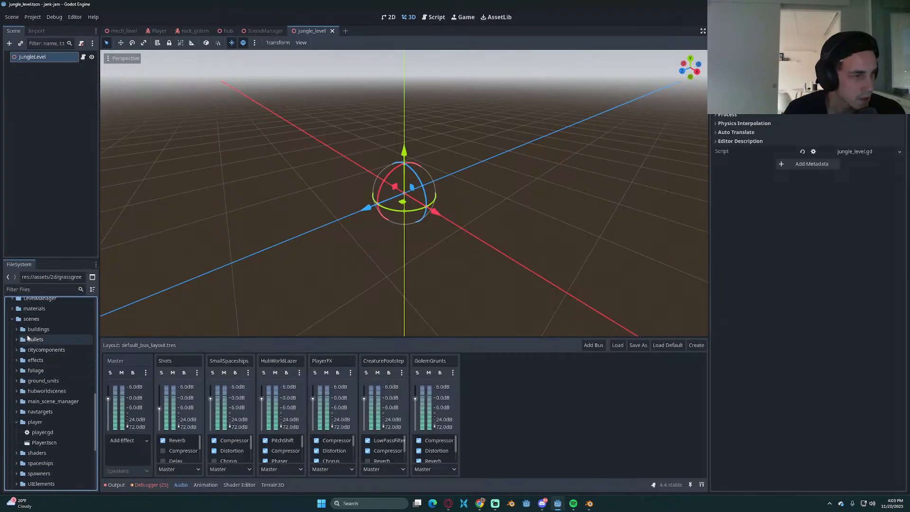
left_click(16, 422)
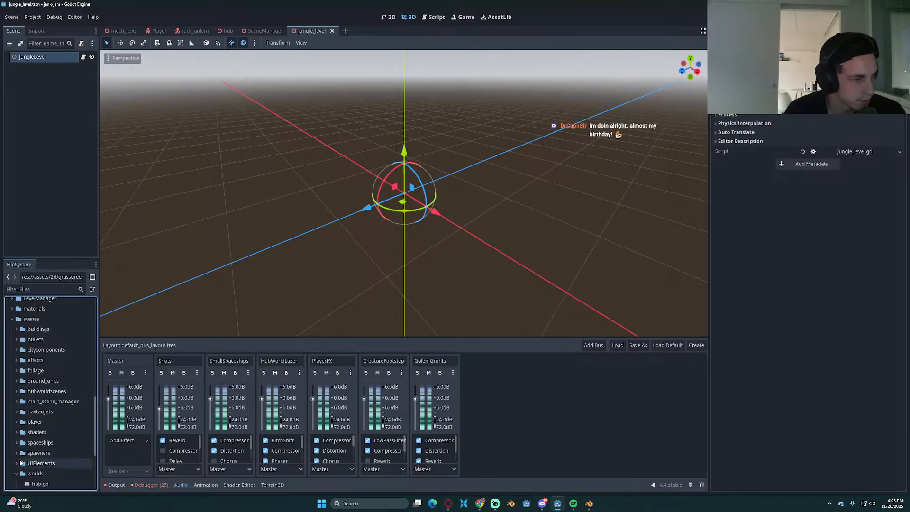
Step: Collapse the worlds folder and create a folder named jungleworldscenes inside the scenes folder
left_click(16, 474)
left_click(16, 474)
scroll(38, 426, "down", 2)
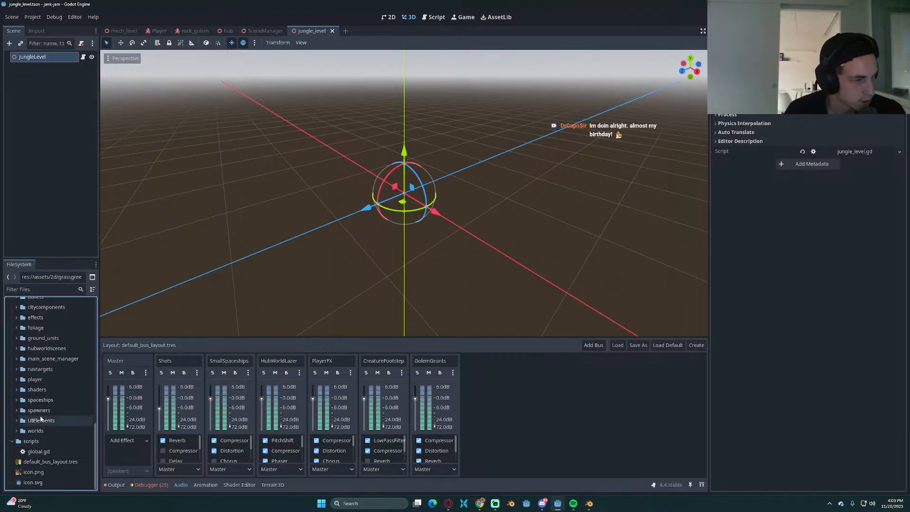
scroll(41, 403, "up", 3)
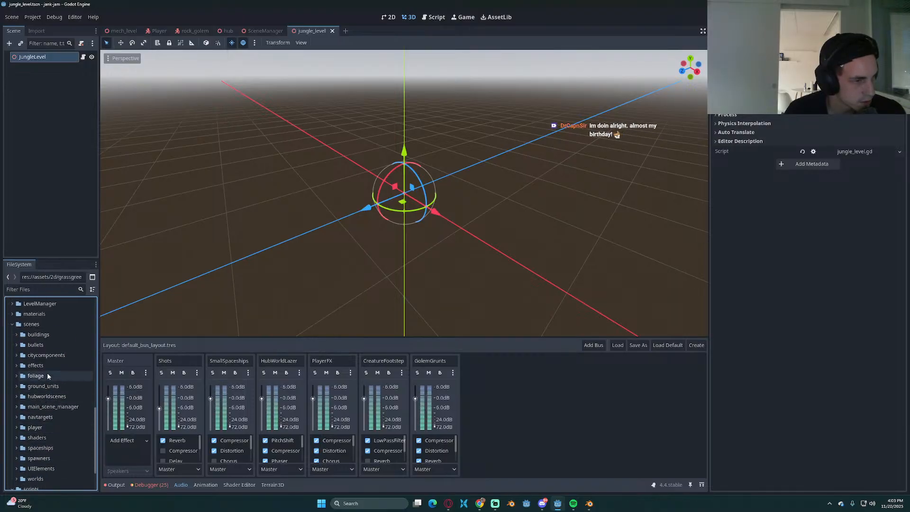
right_click(40, 325)
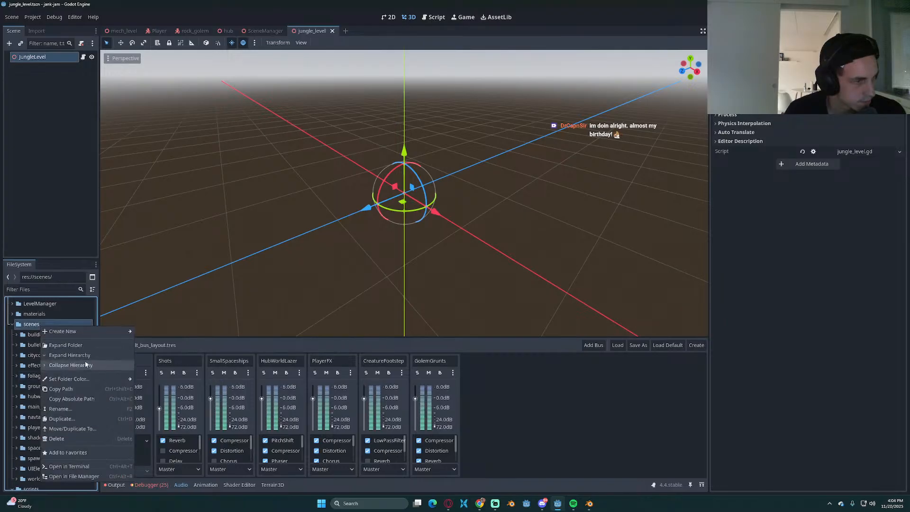
mouse_move(86, 331)
left_click(152, 331)
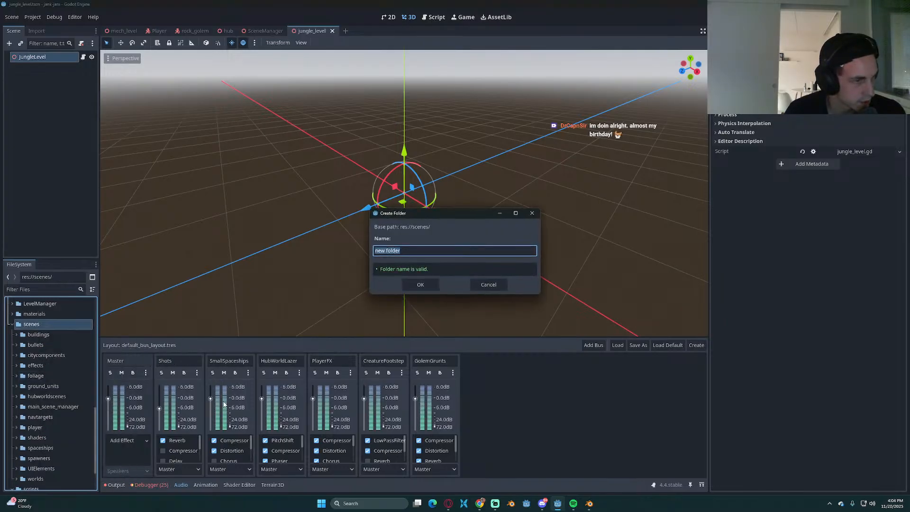
key("BackSpace")
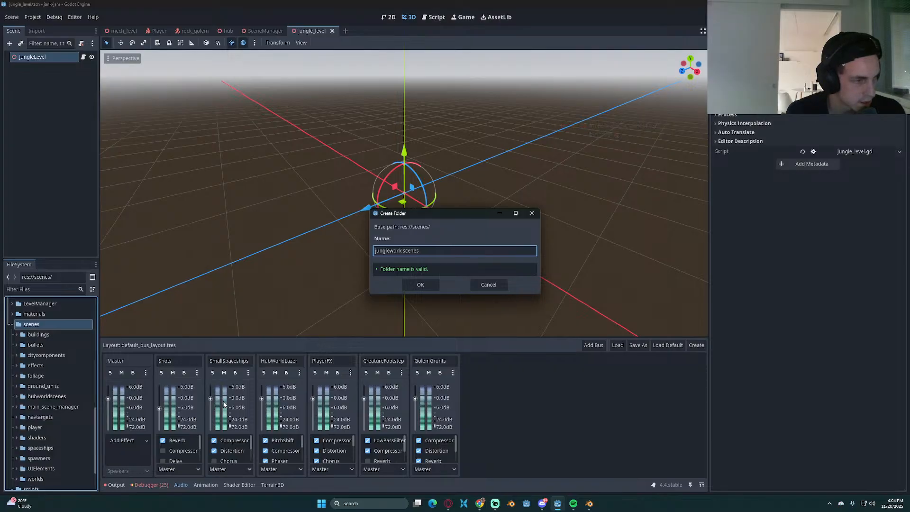
left_click(420, 284)
Step: Create a new 3D scene named canyon inside the jungleworldscenes folder
right_click(51, 401)
left_click(40, 415)
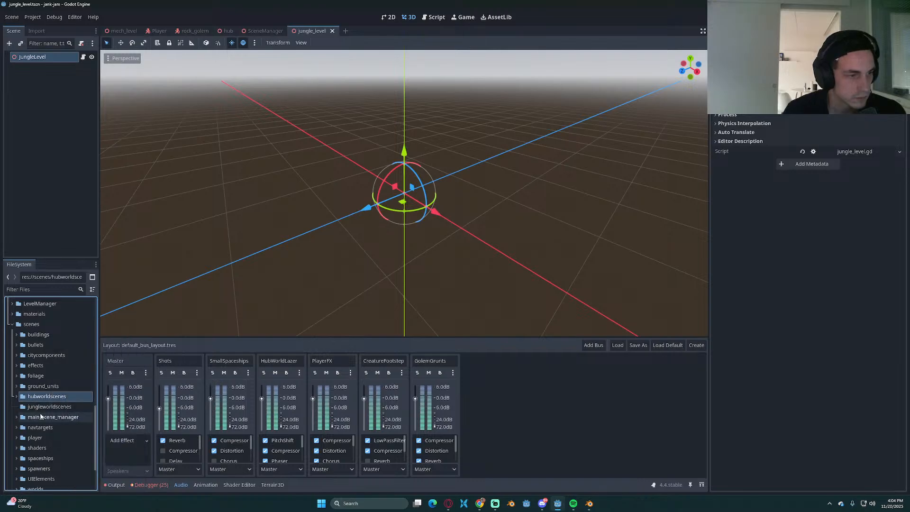
right_click(41, 408)
mouse_move(69, 345)
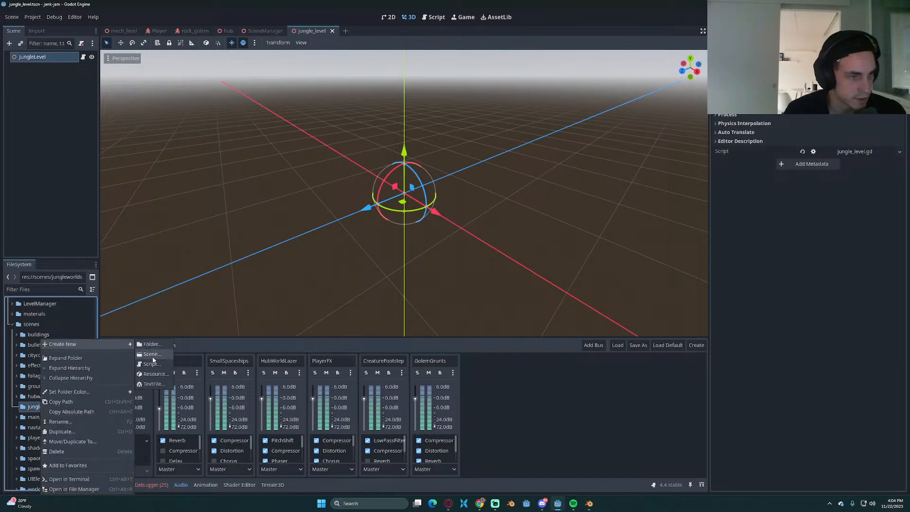
left_click(153, 356)
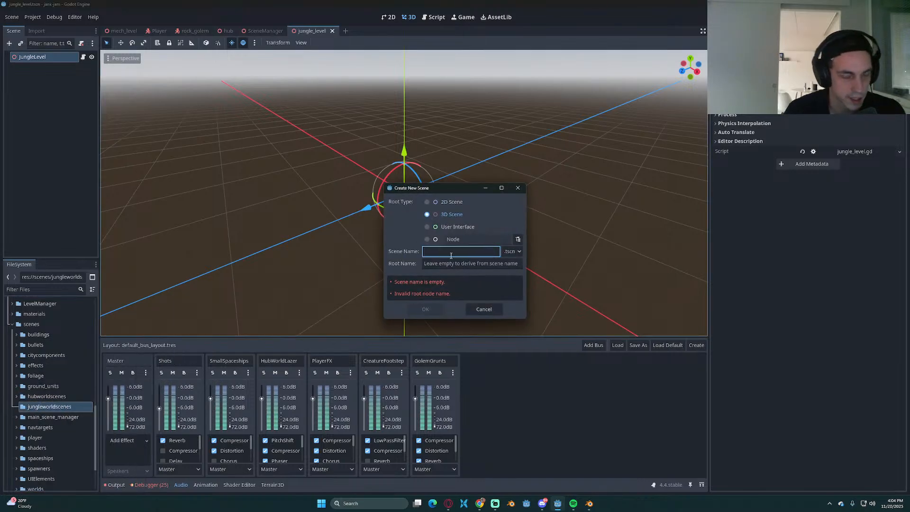
type("canyon")
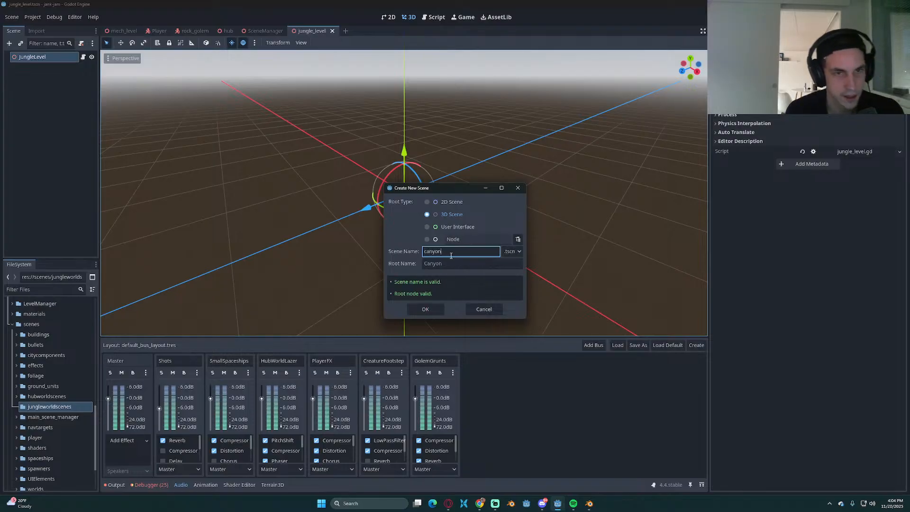
left_click(432, 310)
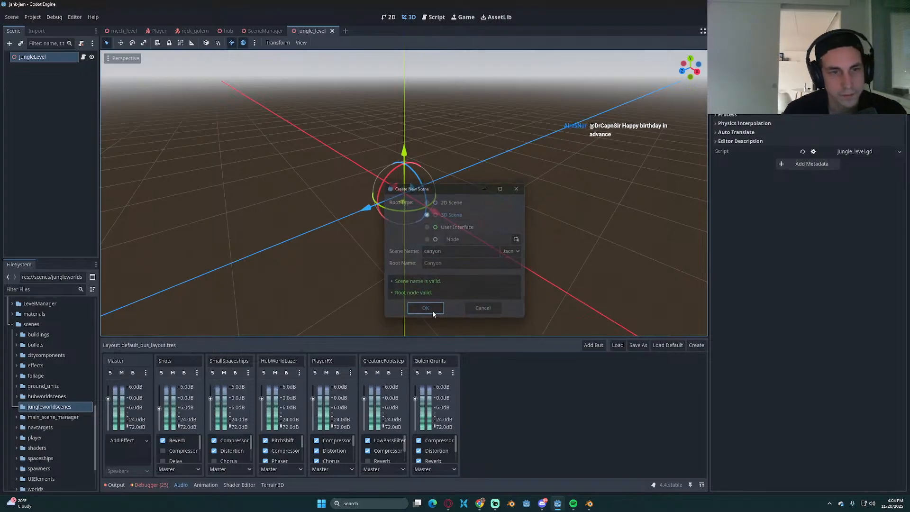
Step: Filter the project files for canyon and instantiate canyon1.blend in the canyon scene
scroll(46, 327, "up", 2)
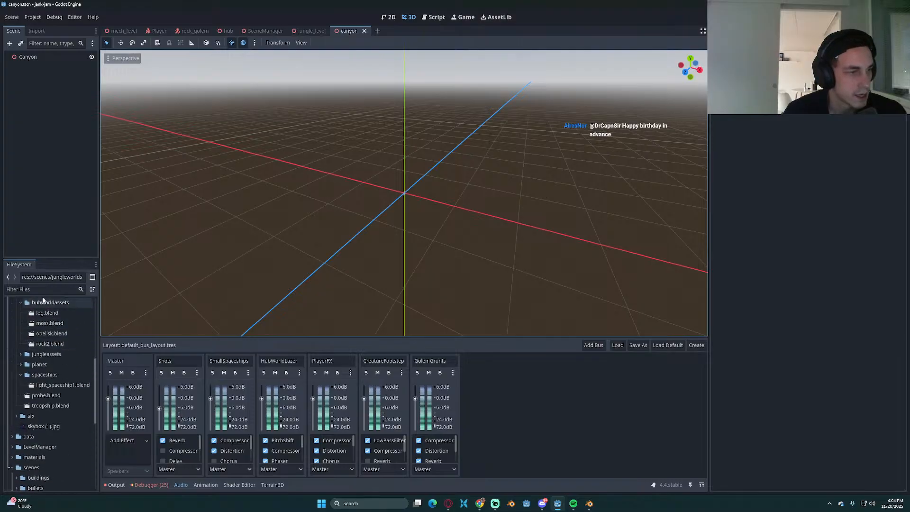
scroll(47, 337, "up", 8)
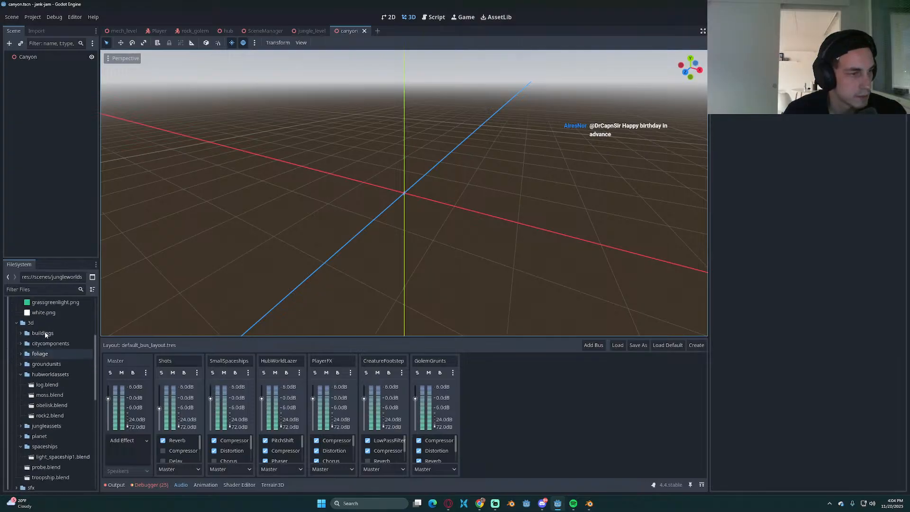
left_click(40, 289)
type("canyon")
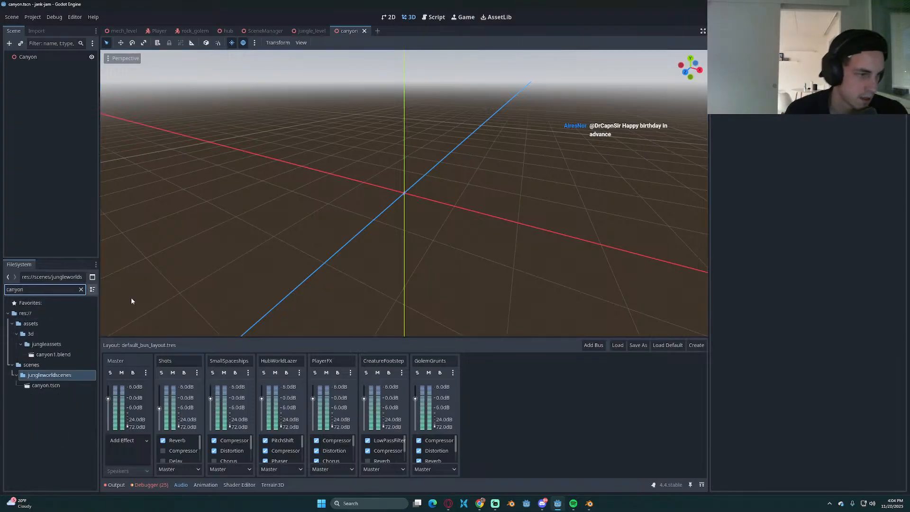
right_click(56, 356)
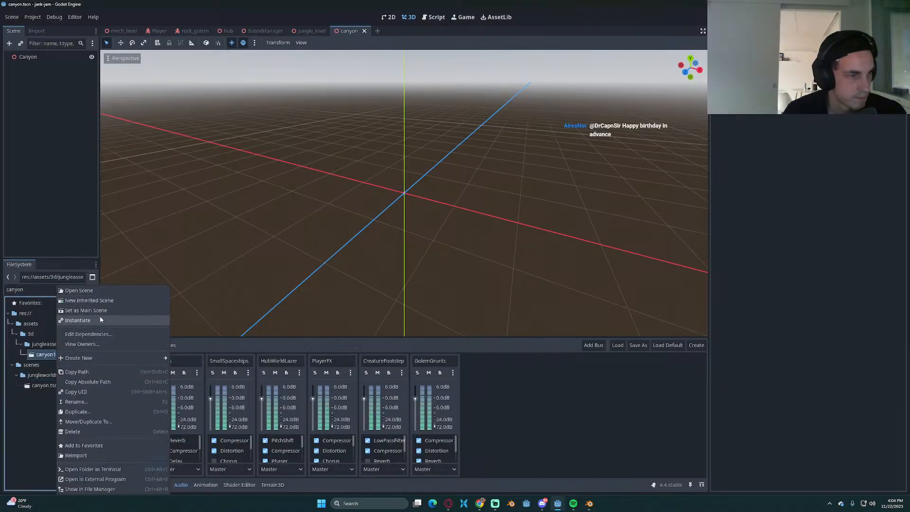
left_click(100, 319)
Step: Enable editable children on the canyon1 node and save the scene
right_click(54, 70)
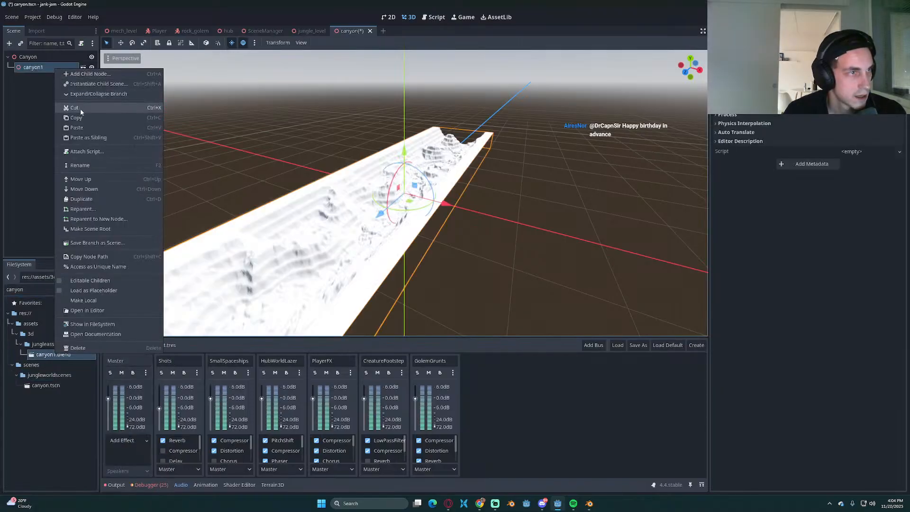
left_click(90, 280)
key("ctrl+s")
scroll(392, 241, "down", 4)
scroll(391, 241, "down", 3)
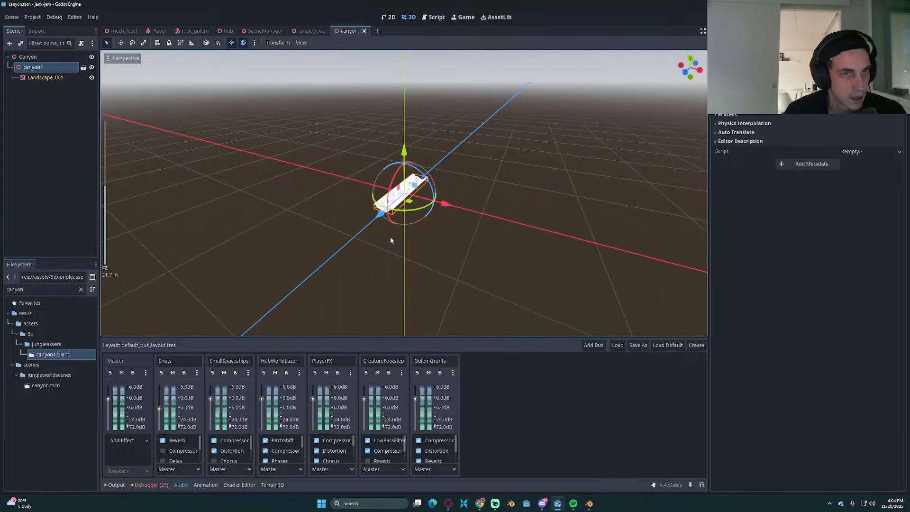
Step: Scale the canyon1 node to 50 on all axes and save the scene
left_click(49, 77)
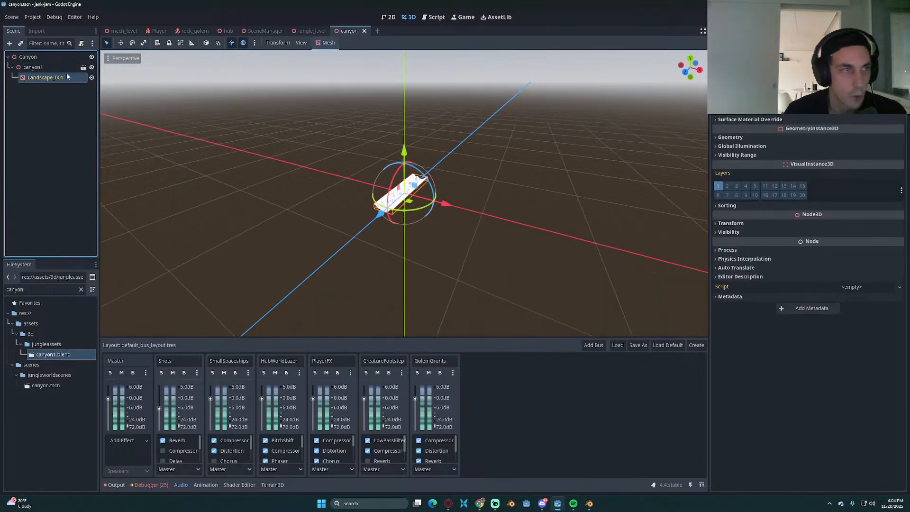
left_click(56, 68)
scroll(745, 124, "up", 3)
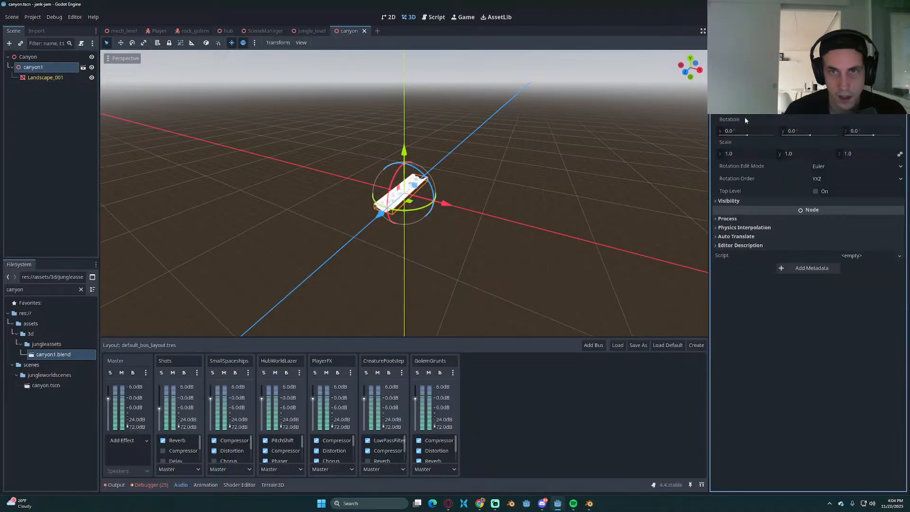
left_click(741, 156)
type("50")
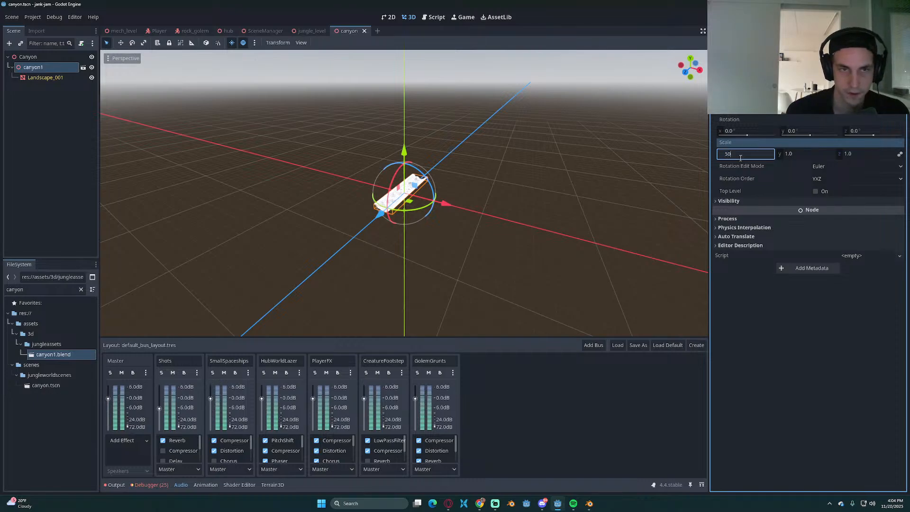
key("Return")
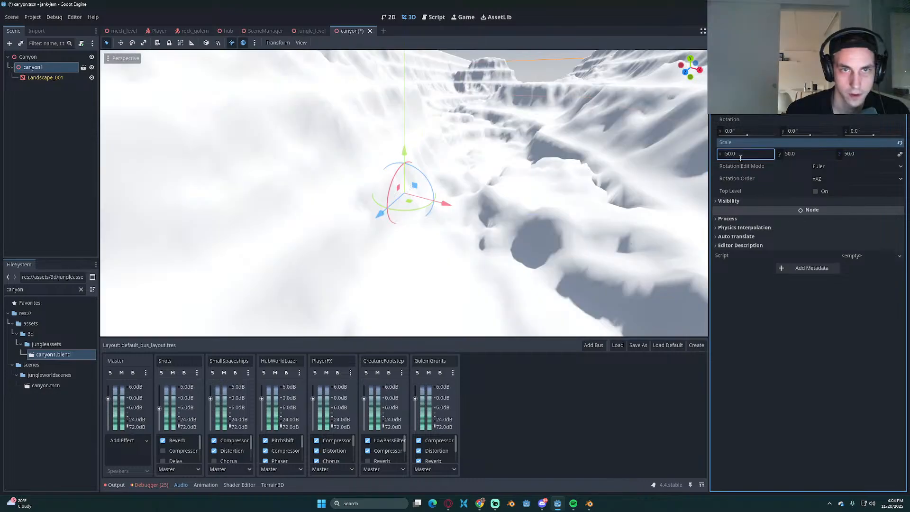
key("ctrl+s")
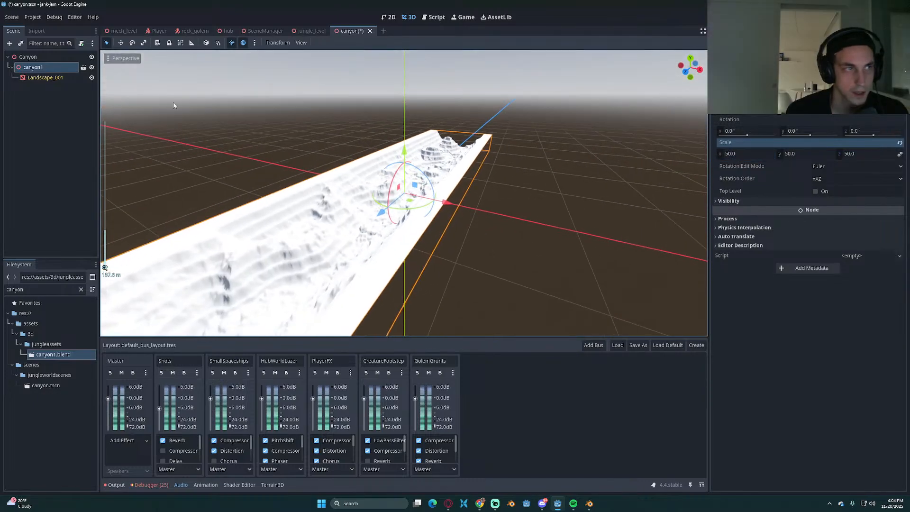
Step: Load m_trunk.tres as the surface material override of the Landscape_001 mesh and inspect the canyon's texture
left_click(45, 77)
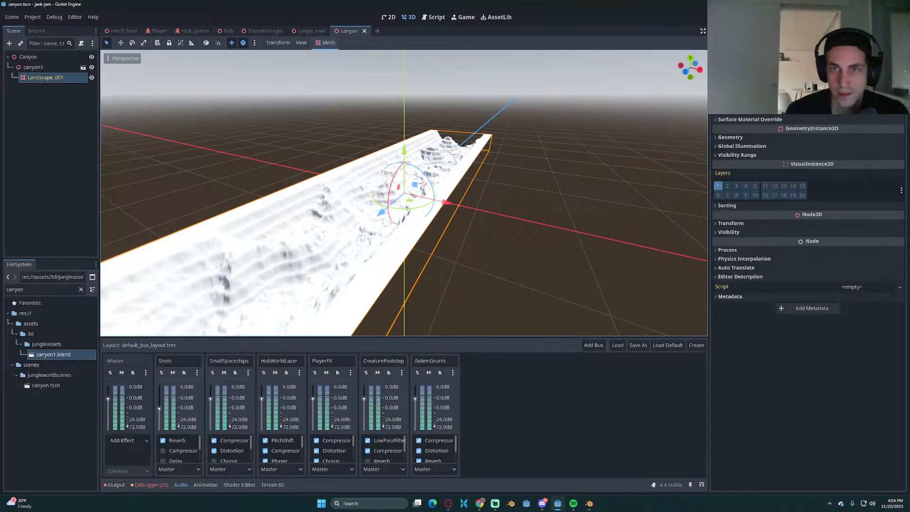
left_click(747, 120)
left_click(851, 130)
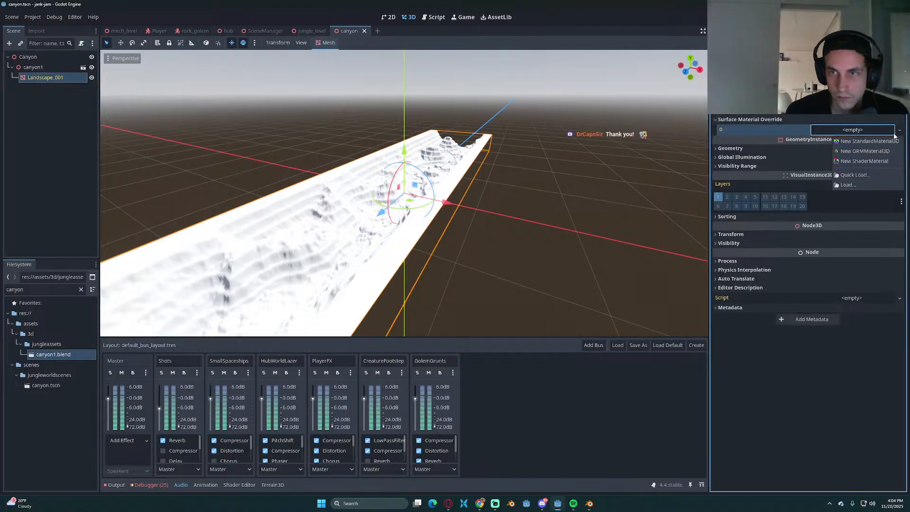
left_click(856, 176)
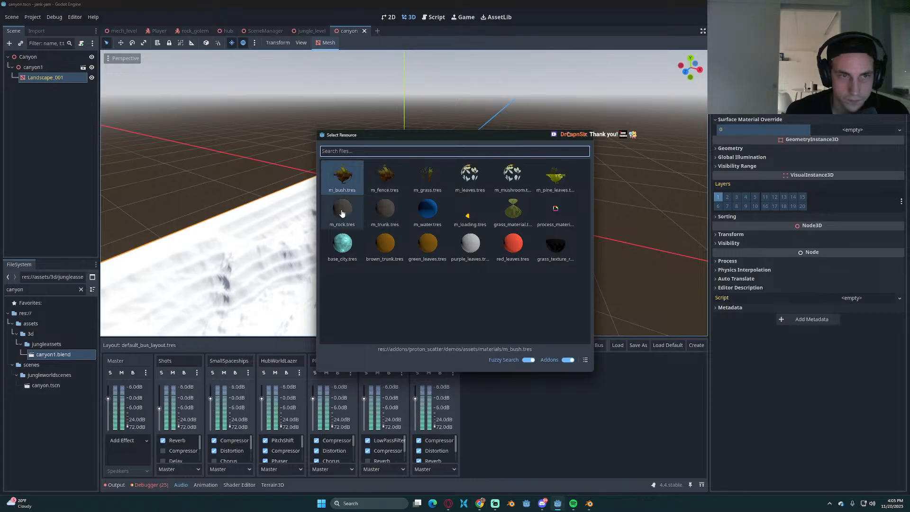
double_click(391, 216)
scroll(383, 261, "up", 10)
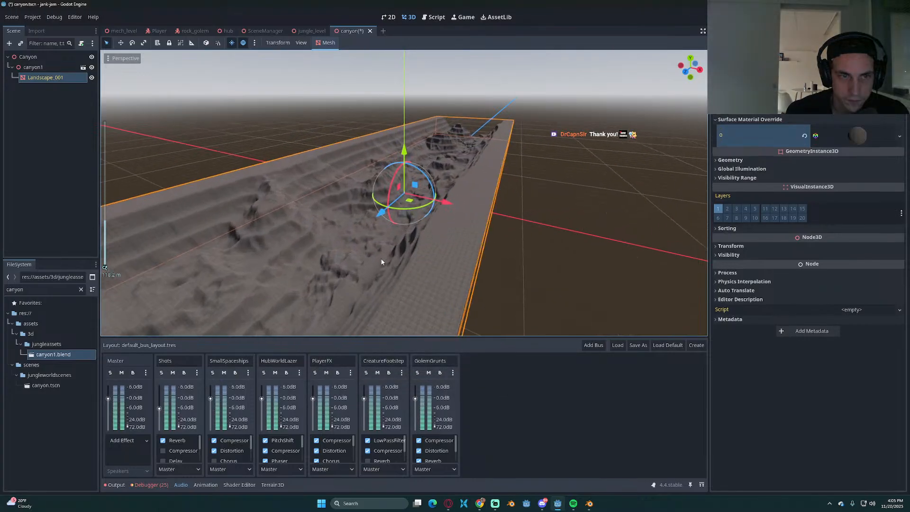
scroll(388, 269, "down", 15)
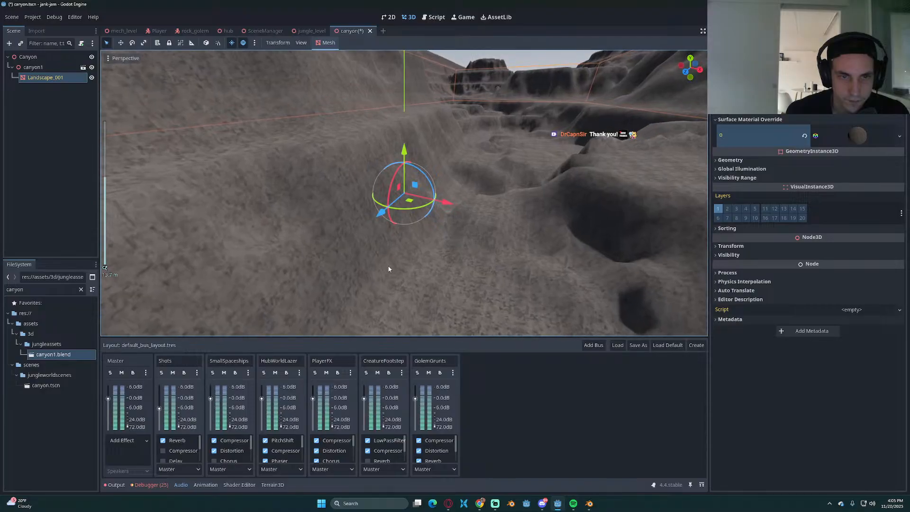
scroll(390, 269, "up", 2)
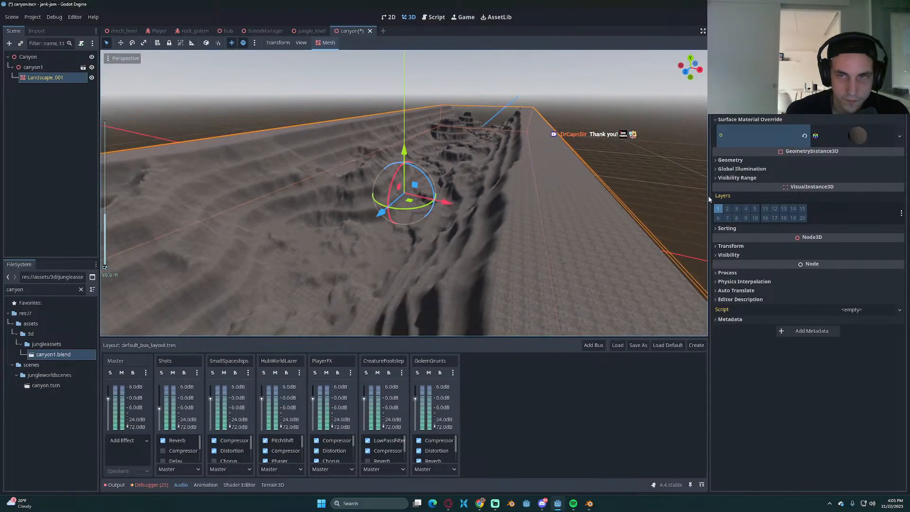
Step: Replace the Landscape_001 surface material override with m_grass.tres
left_click(899, 137)
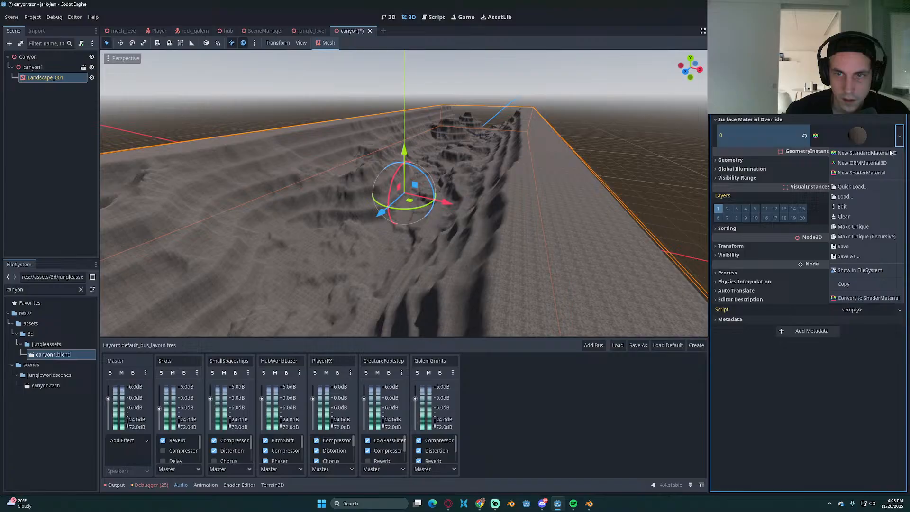
left_click(852, 186)
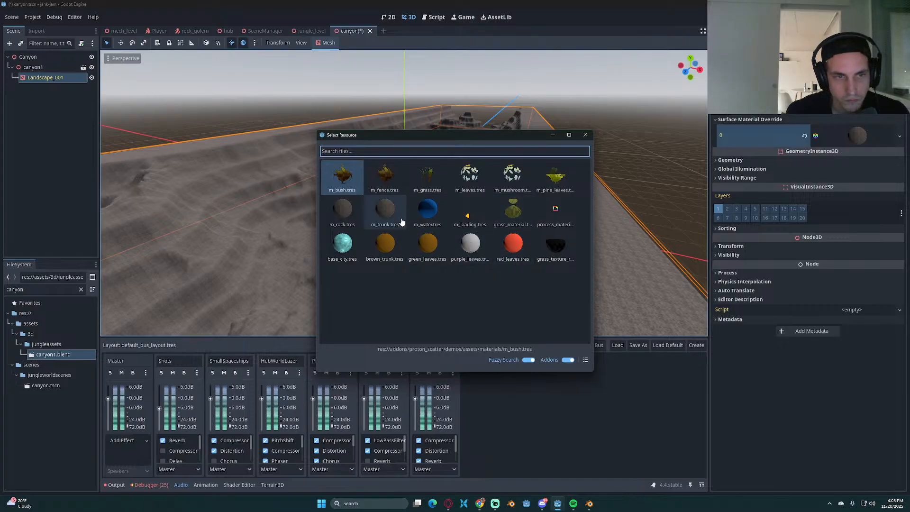
double_click(425, 182)
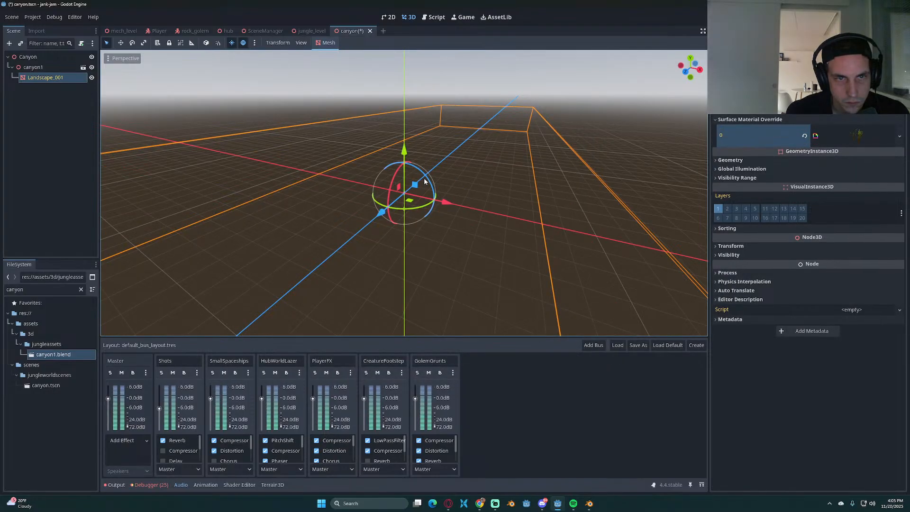
middle_click_drag(458, 179, 456, 216)
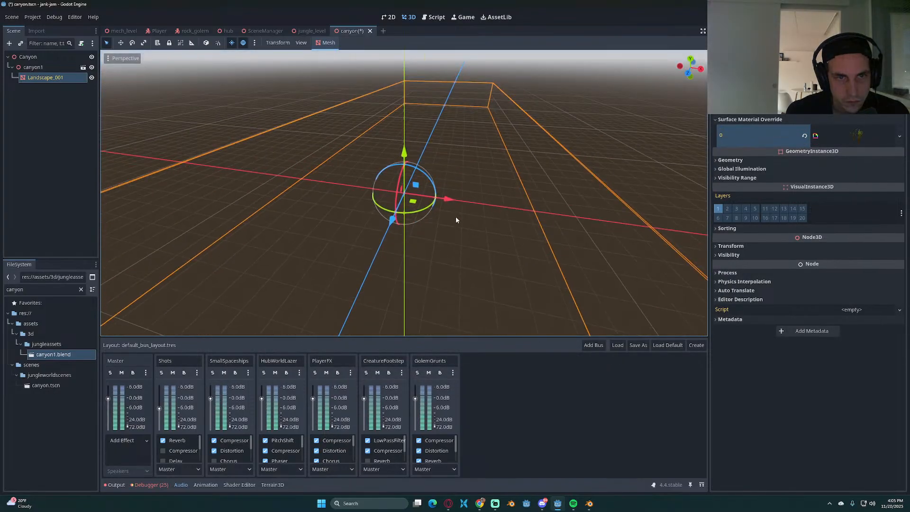
Step: Replace the Landscape_001 surface material override with the grass_material resource
left_click(900, 136)
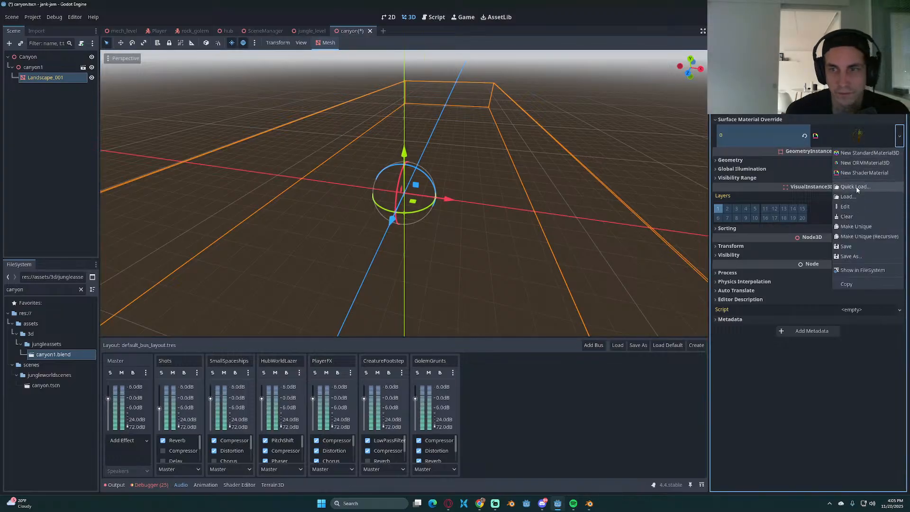
left_click(856, 186)
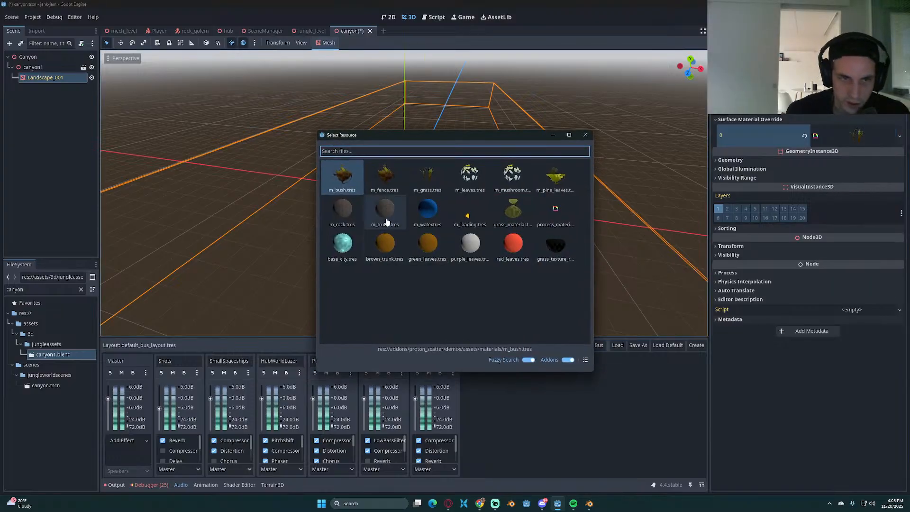
double_click(509, 211)
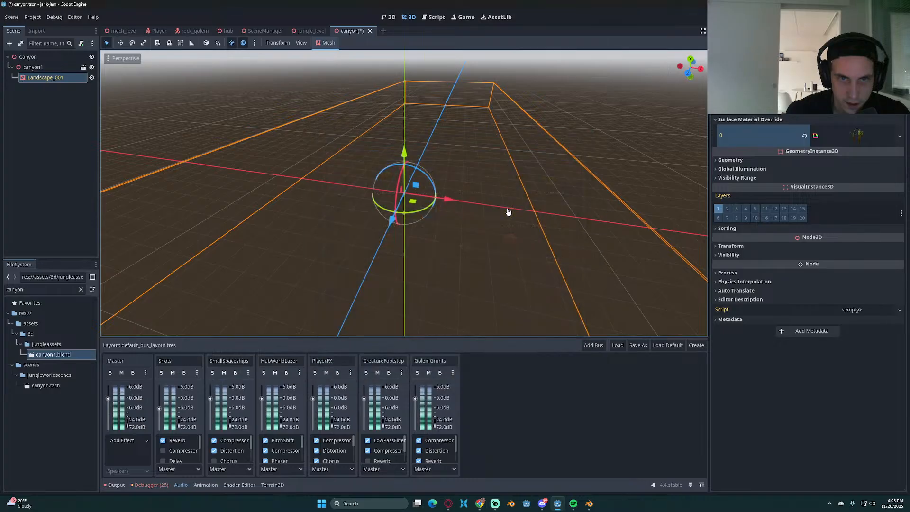
middle_click_drag(521, 209, 502, 222)
Step: Replace the Landscape_001 surface material override with m_trunk.tres, inspect the canyon's look, and save the scene
left_click(899, 136)
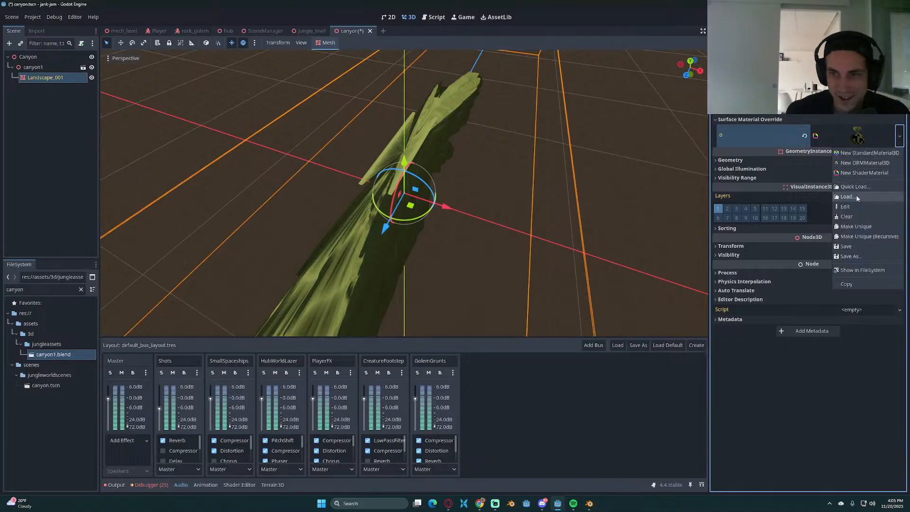
left_click(848, 197)
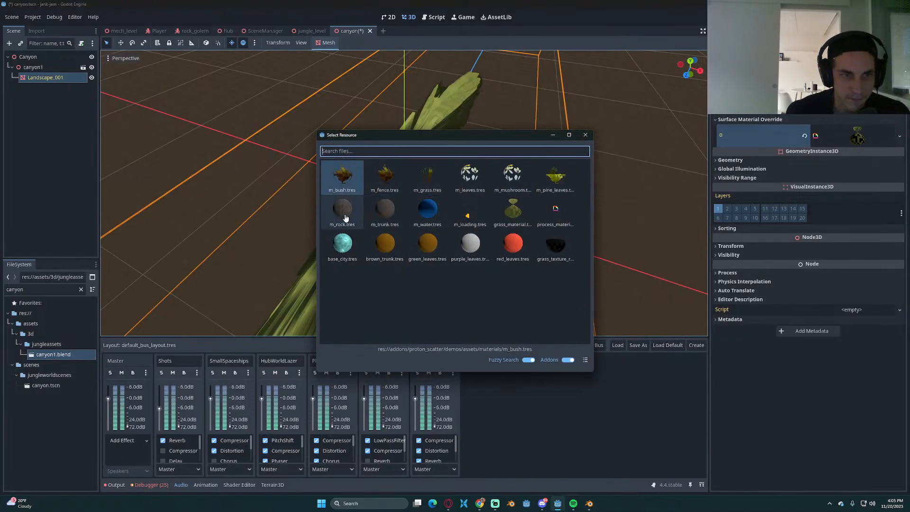
double_click(384, 217)
middle_click_drag(439, 199, 450, 183)
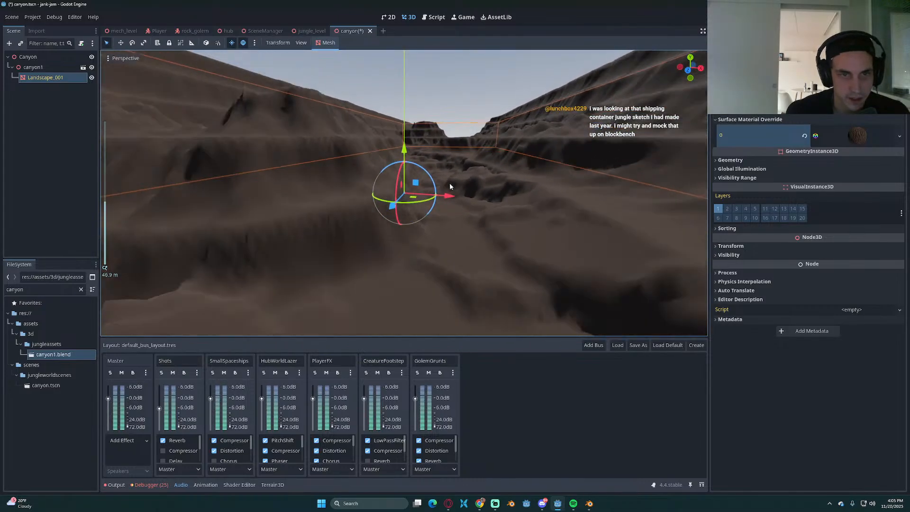
scroll(449, 183, "down", 10)
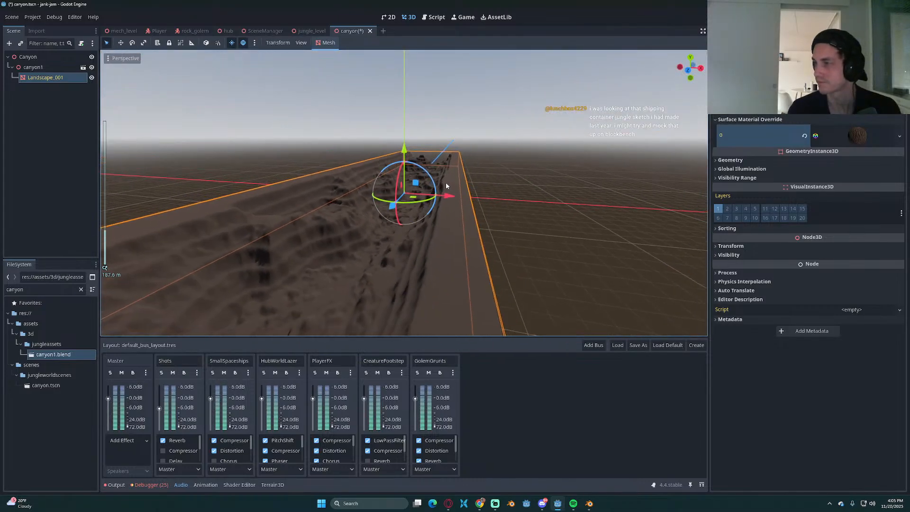
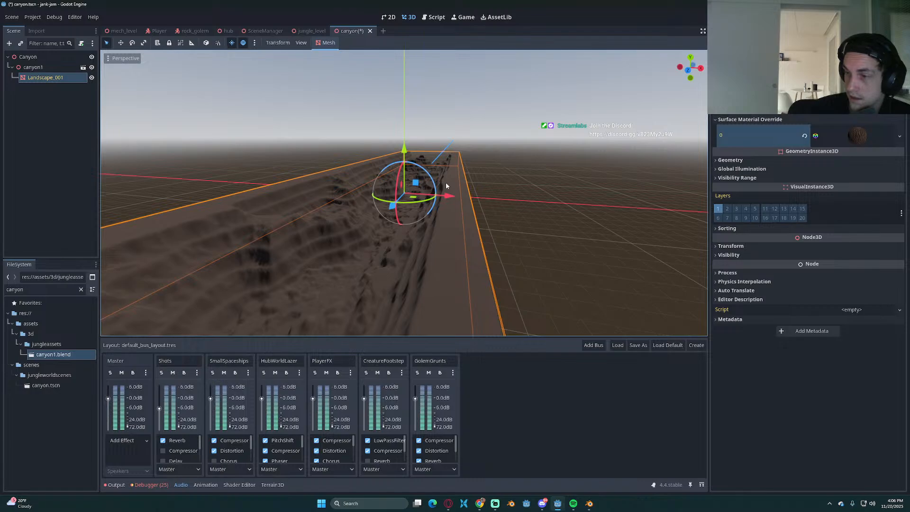
middle_click_drag(446, 183, 418, 223)
scroll(439, 198, "up", 5)
scroll(418, 222, "up", 5)
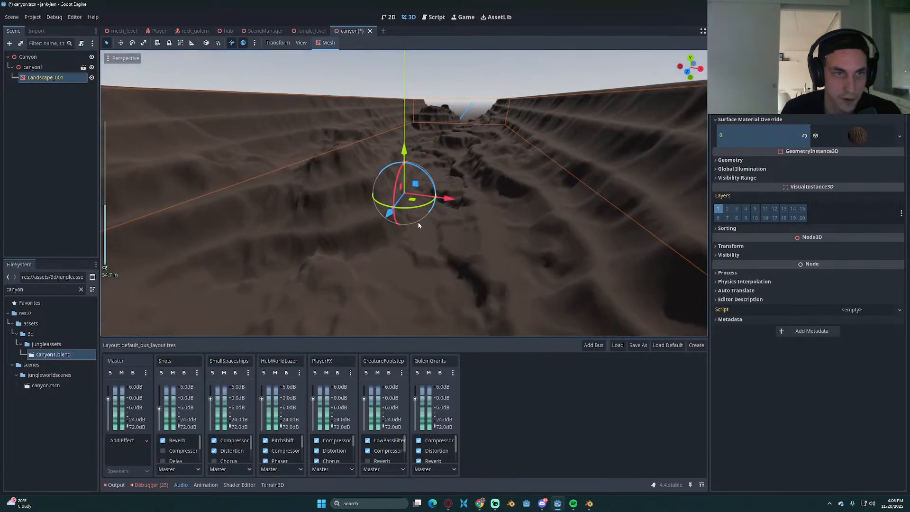
scroll(419, 222, "up", 5)
scroll(420, 221, "down", 14)
key("ctrl+s")
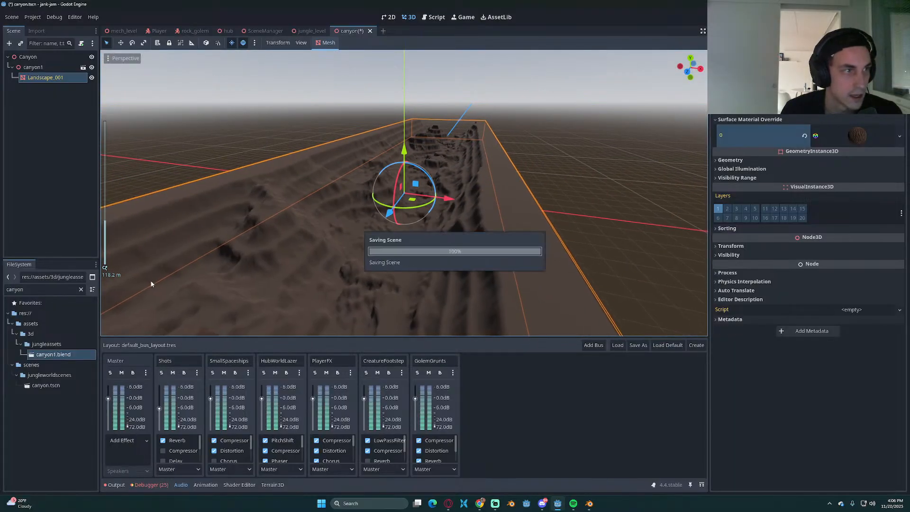
Step: Enable physics with a static body for Landscape_001 in canyon1.blend's advanced import settings and reimport the file
double_click(64, 357)
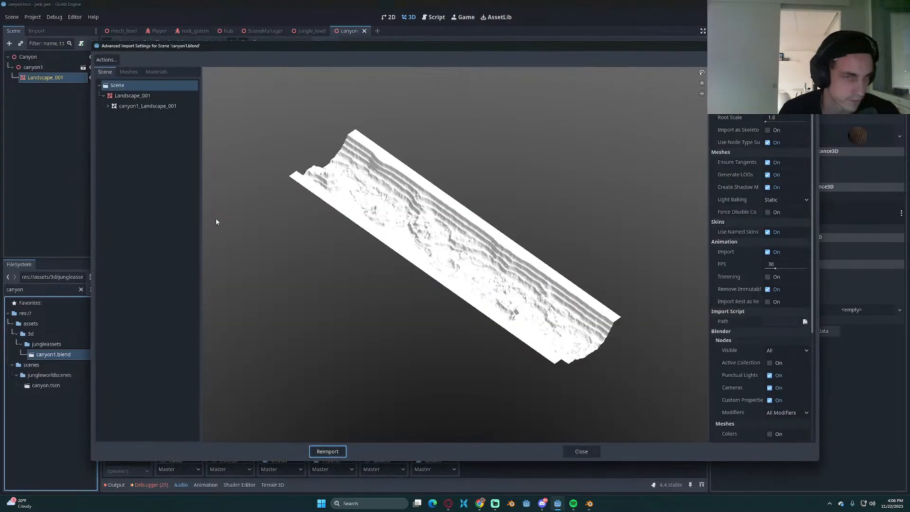
left_click(113, 95)
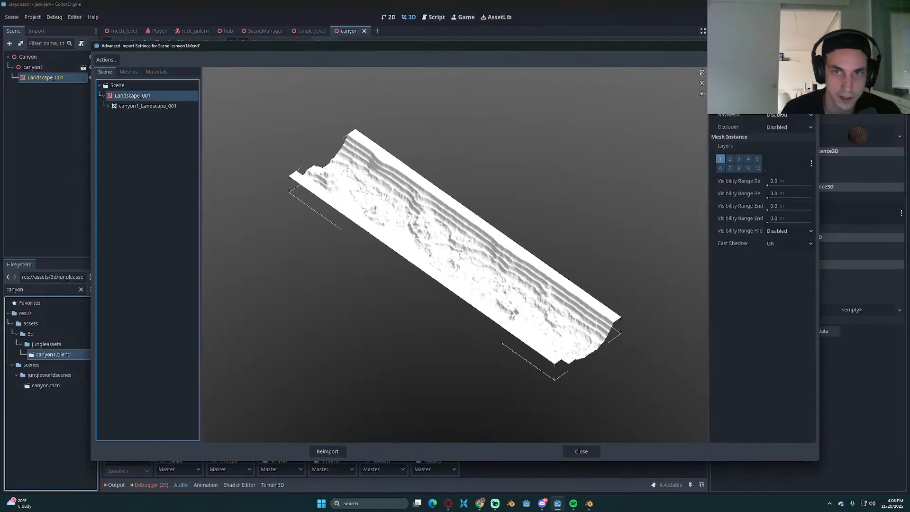
left_click(771, 103)
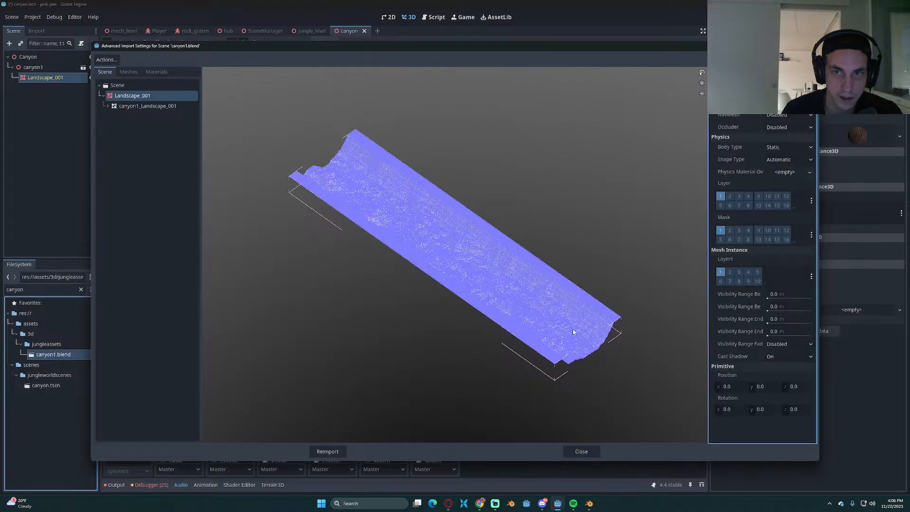
left_click(335, 451)
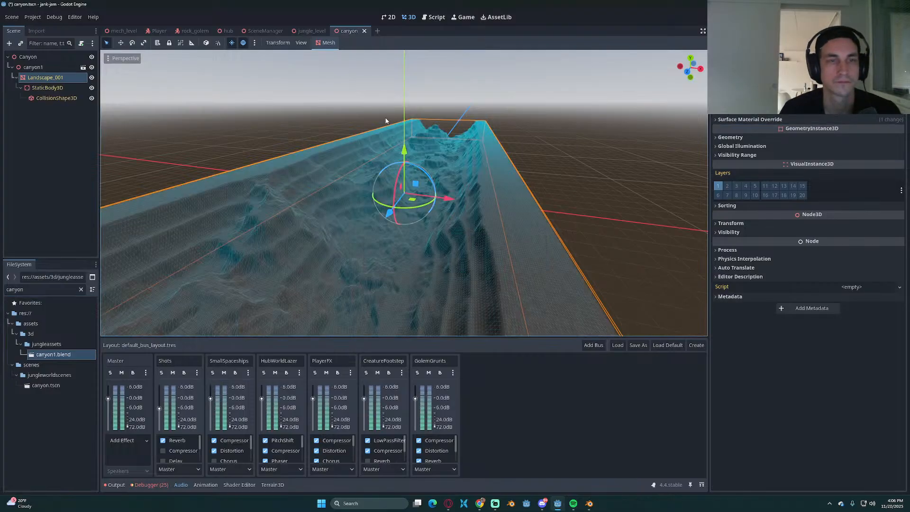
Step: Instance canyon.tscn as a child of the JungleLevel node in the jungle_level scene
left_click(309, 30)
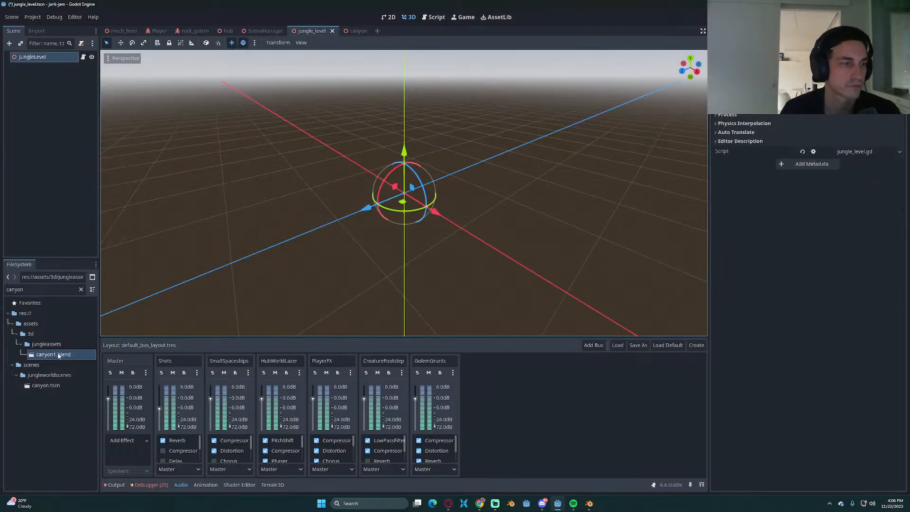
left_click_drag(46, 385, 49, 64)
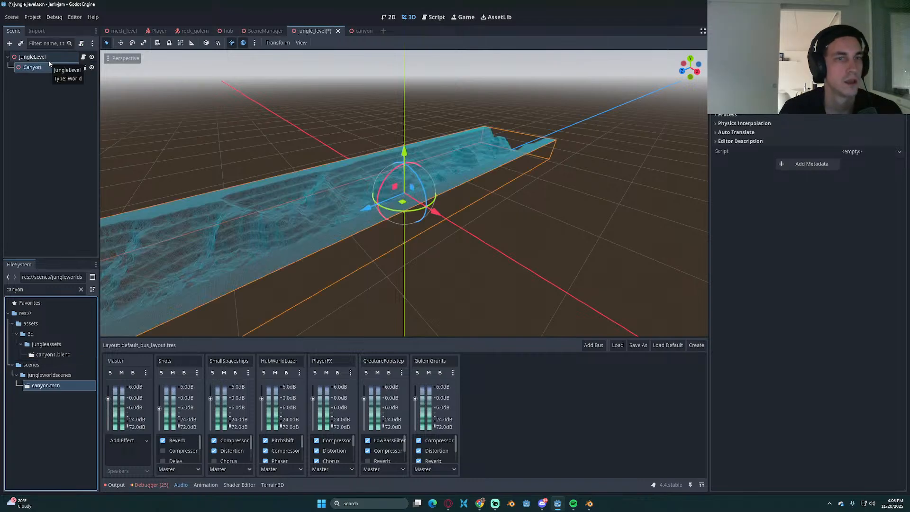
left_click(9, 43)
left_click(511, 367)
Step: Search the project files for "player" and instance Player.tscn as a child of the JungleLevel node
left_click(49, 290)
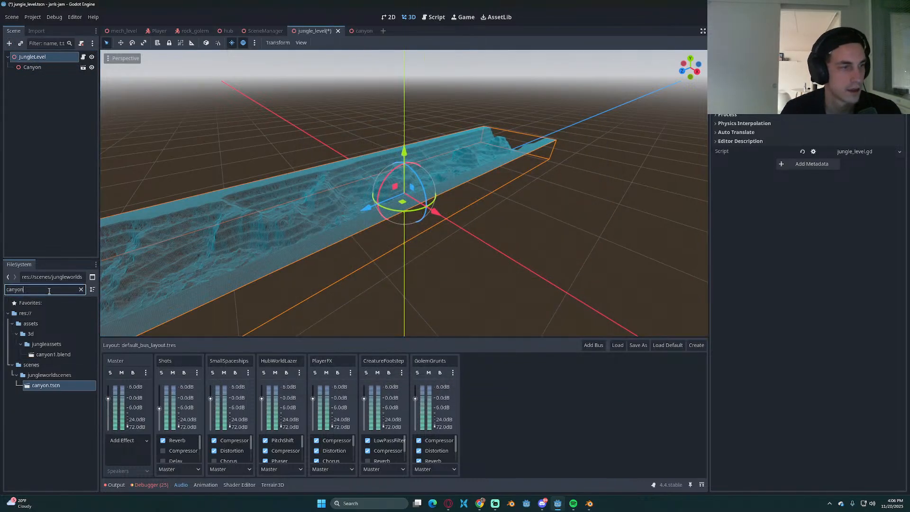
type("player")
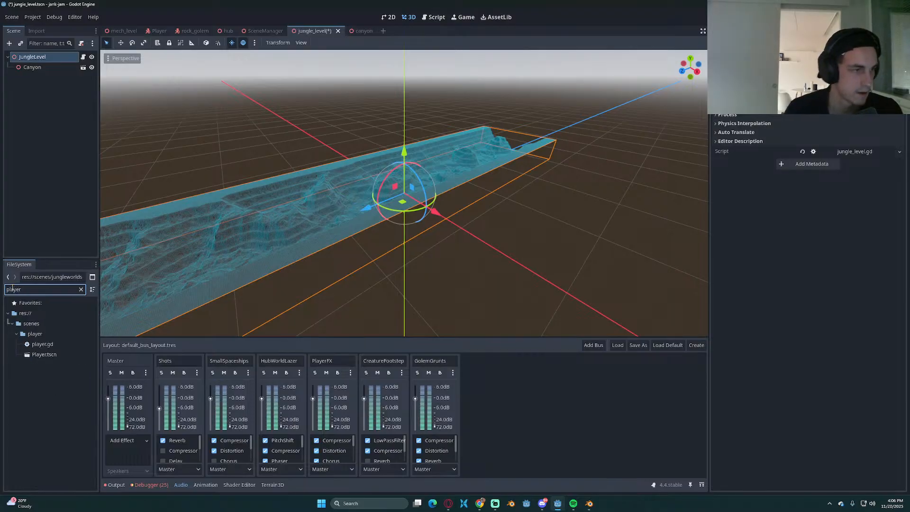
left_click_drag(42, 355, 45, 61)
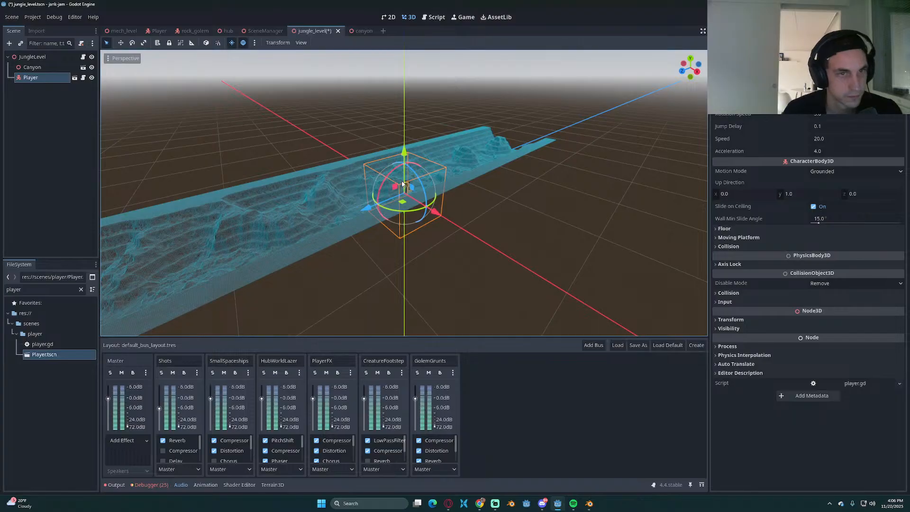
Step: Reposition the Player vertically and along the canyon's length so it sits inside the canyon, and save the scene
middle_click_drag(392, 162, 450, 183)
left_click(43, 77)
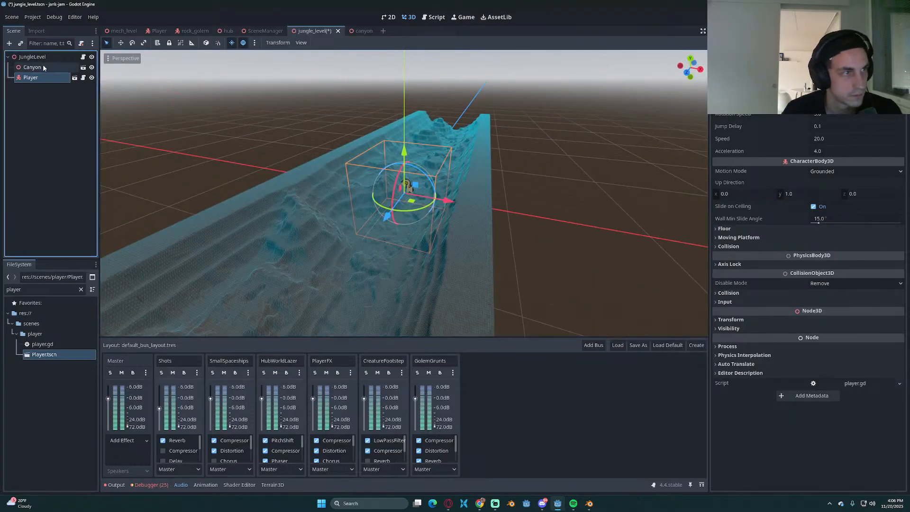
left_click(45, 67)
left_click(42, 78)
left_click_drag(401, 149, 402, 123)
key("f")
scroll(503, 179, "up", 4)
middle_click_drag(504, 179, 370, 197)
left_click_drag(370, 197, 176, 210)
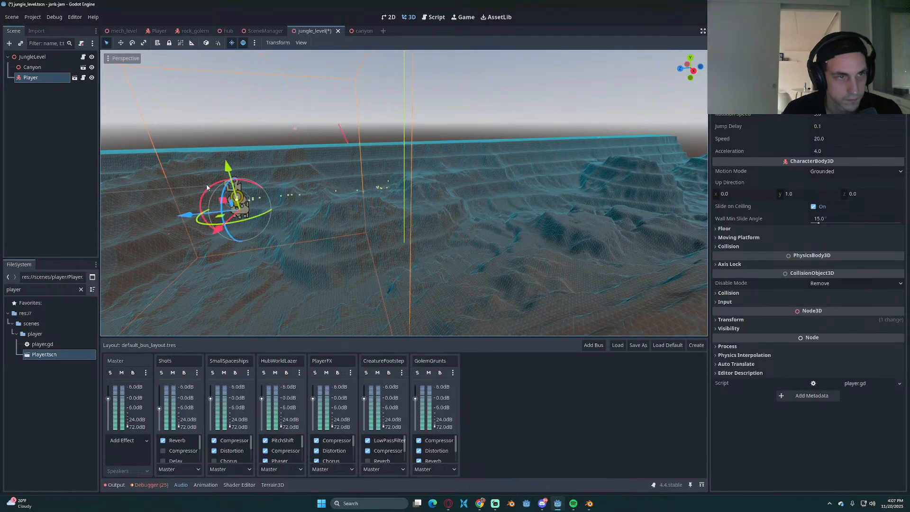
left_click_drag(229, 172, 250, 238)
scroll(183, 229, "down", 6)
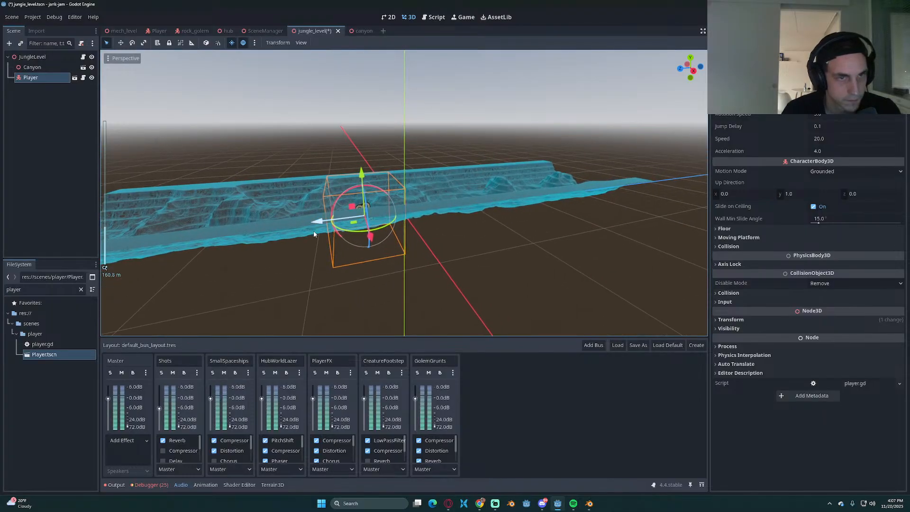
scroll(343, 248, "up", 3)
key("ctrl+s")
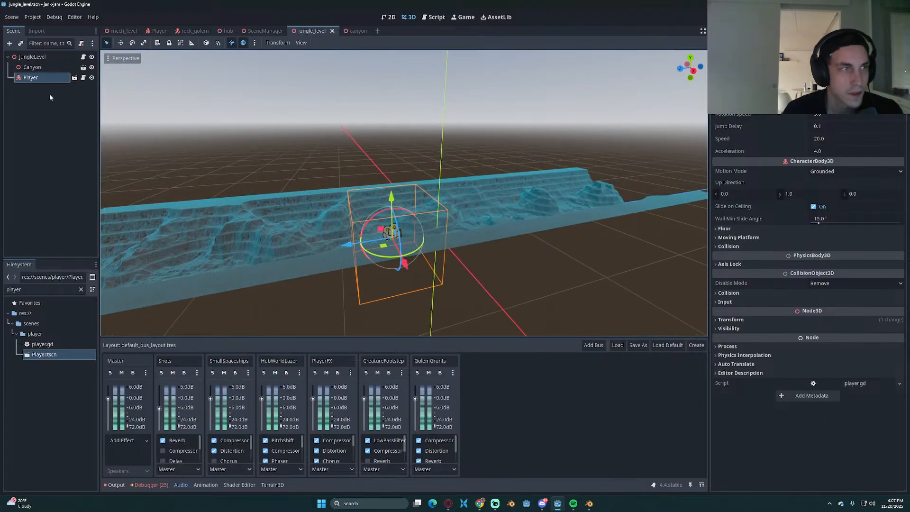
Step: Check the Player's collision layer and mask settings
left_click(45, 68)
left_click(39, 79)
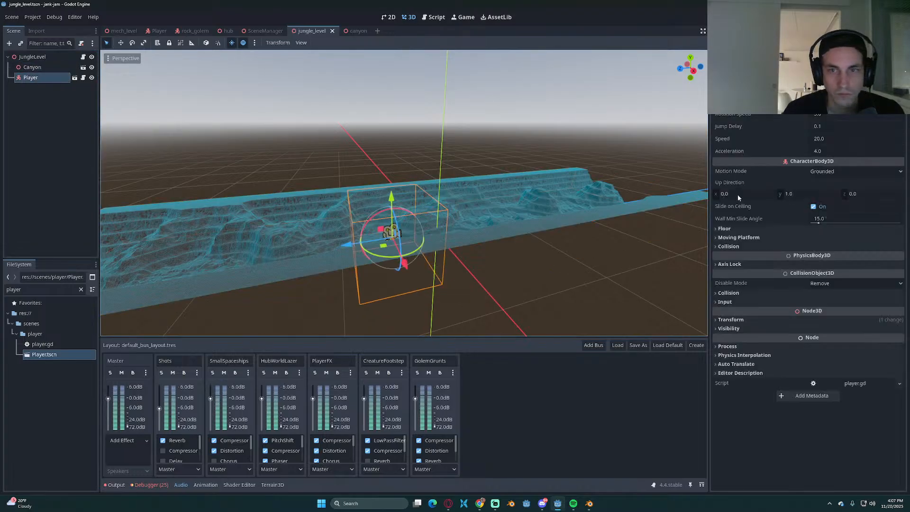
left_click(740, 246)
left_click(741, 246)
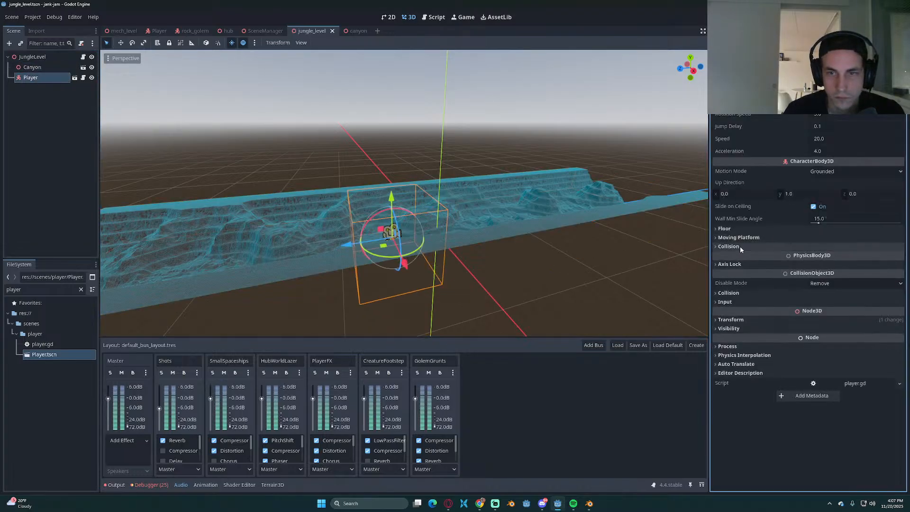
left_click(738, 293)
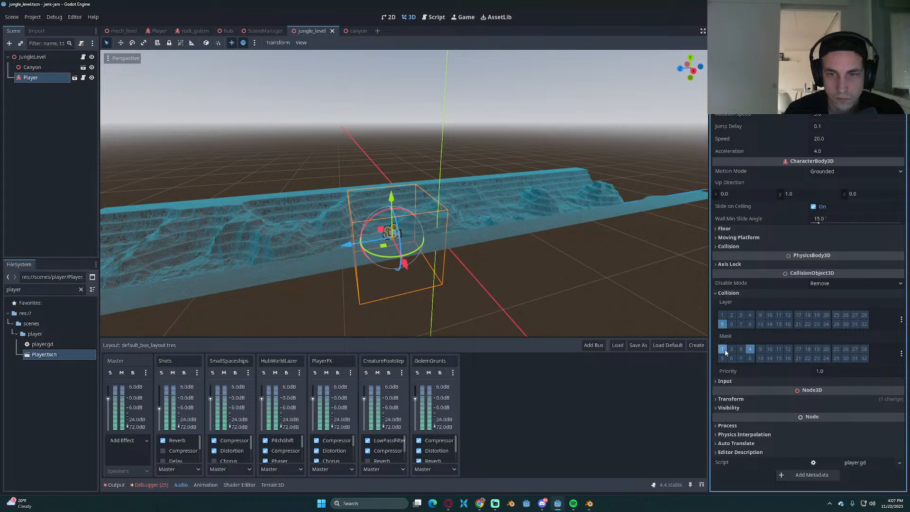
left_click(729, 293)
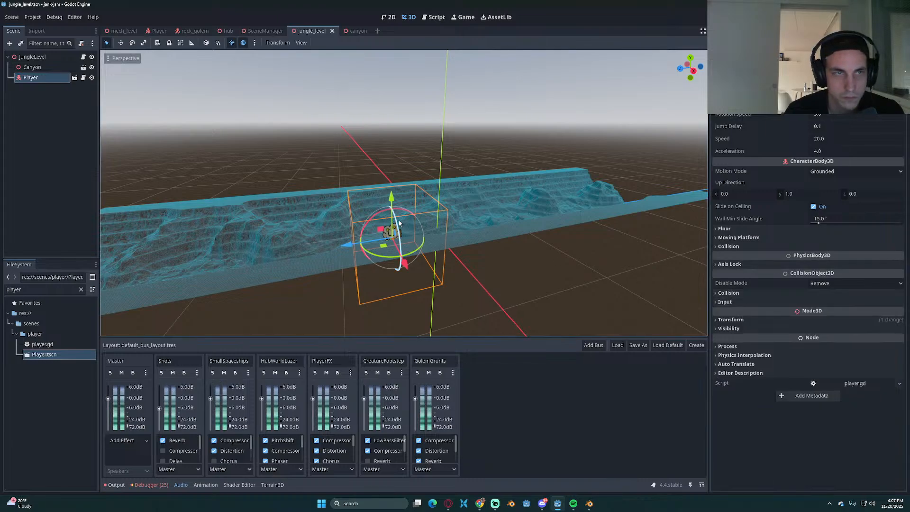
Step: Add a Sky3D node as a child of the JungleLevel node and save the scene
left_click(32, 56)
left_click(9, 44)
type("sky")
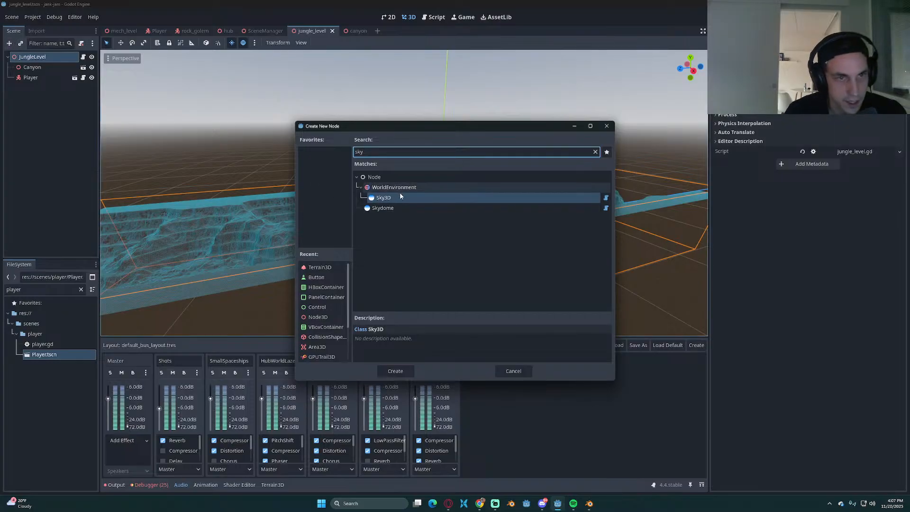
double_click(400, 197)
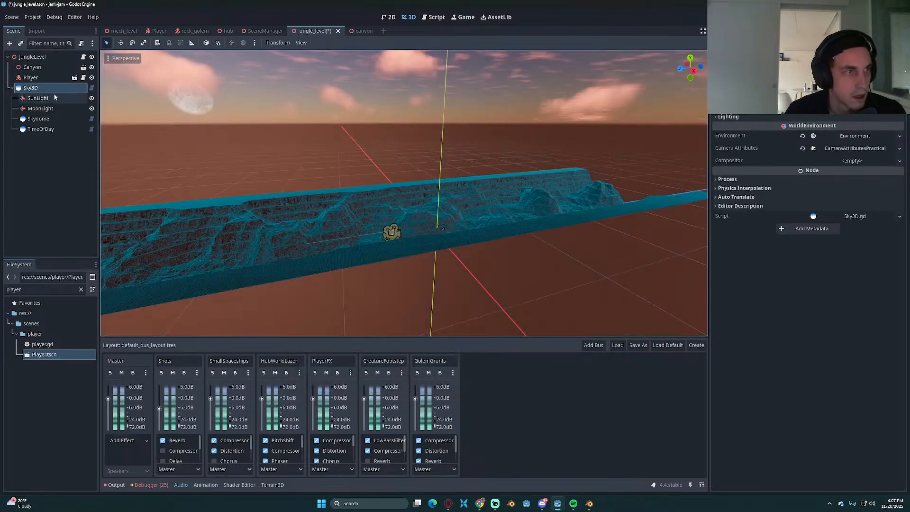
key("ctrl+s")
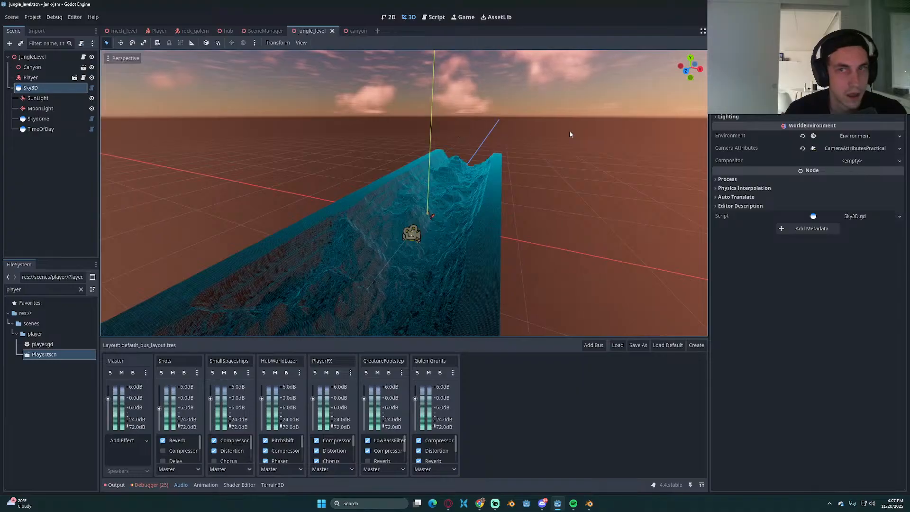
Step: Disable Enable Editor Time on the Sky3D node and save the scene
scroll(813, 129, "up", 3)
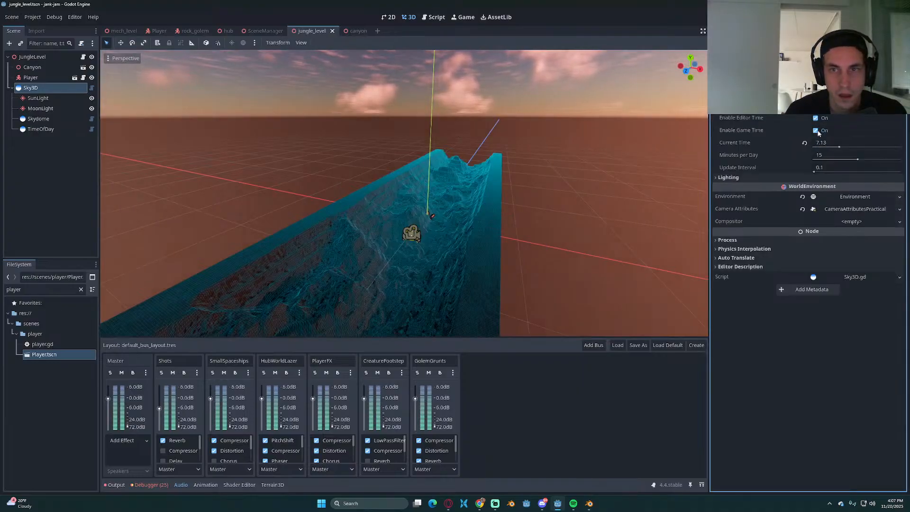
left_click(816, 118)
key("ctrl+s")
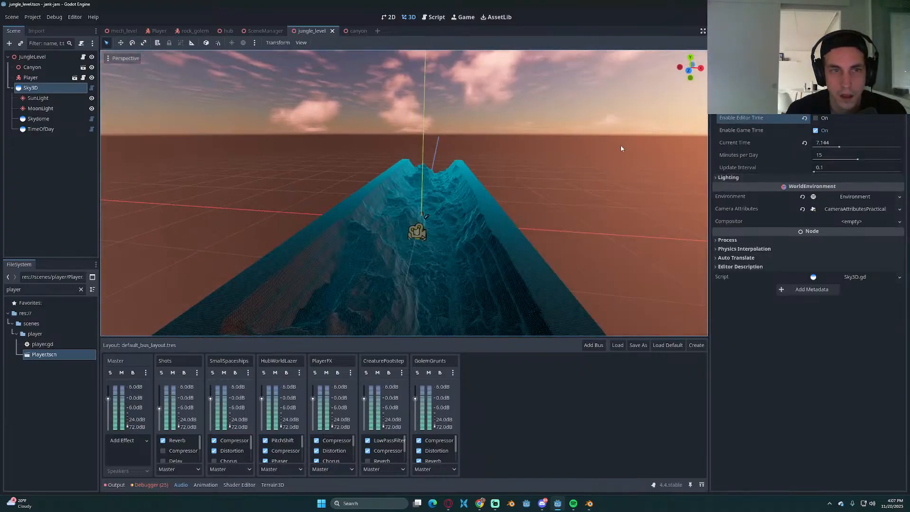
Step: View the canyon under the new sky, test it in the running game, and stop the game and save the scene
middle_click_drag(621, 148, 607, 124)
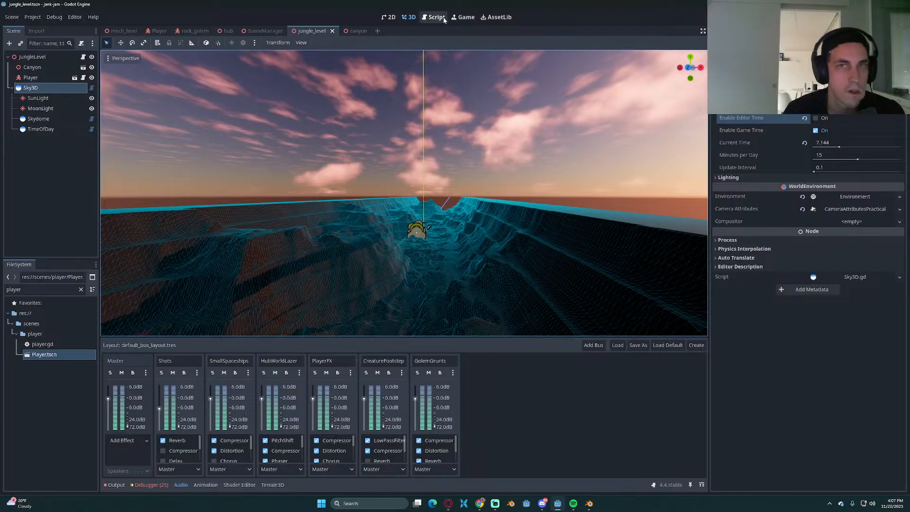
middle_click_drag(479, 181, 539, 178)
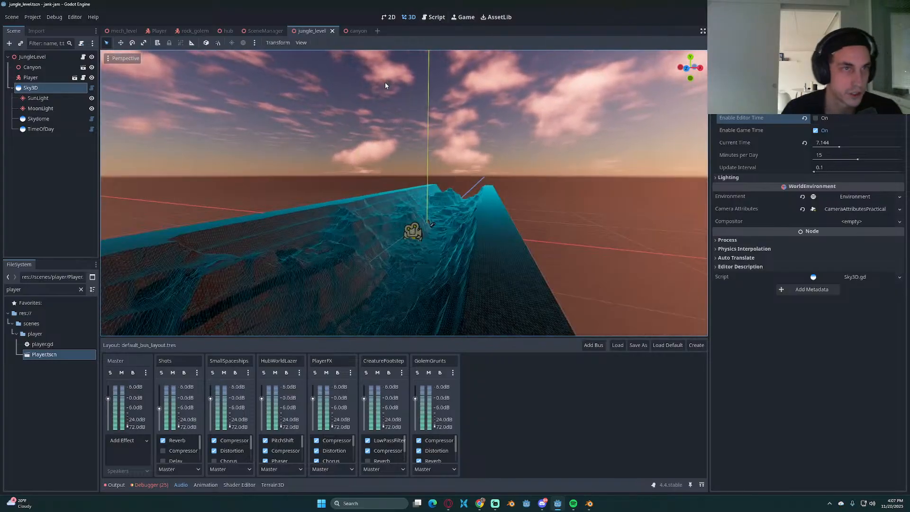
key("ctrl+s")
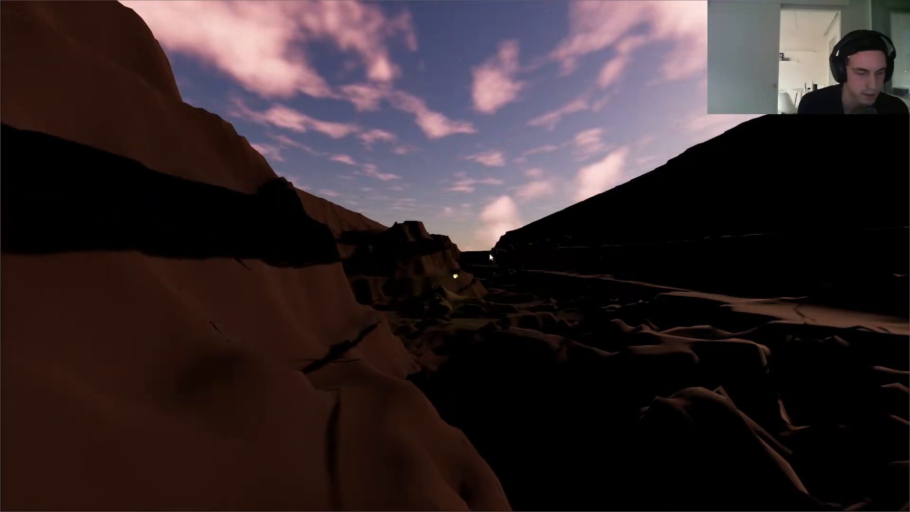
key("F8")
key("ctrl+s")
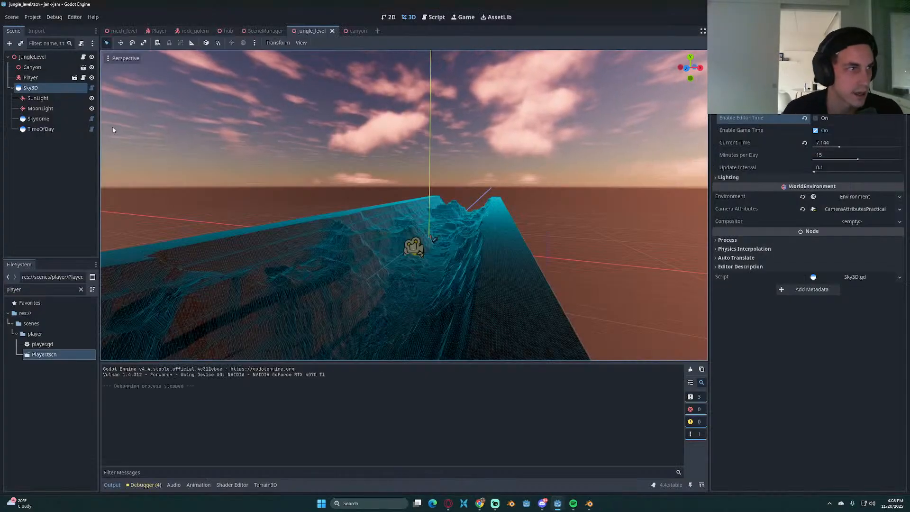
key("ctrl+s")
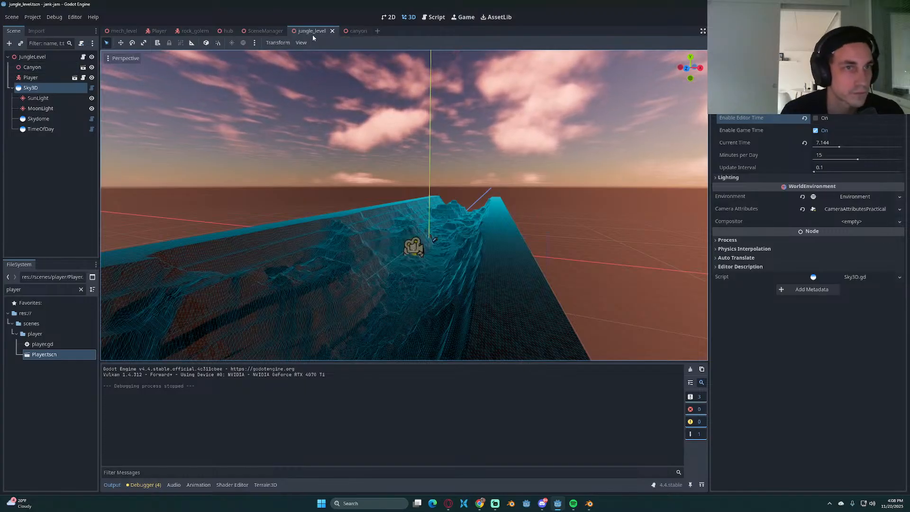
Step: Open the SceneManager's script and add a "jungle_level" key after the hub entry in the worlds dictionary
left_click(265, 31)
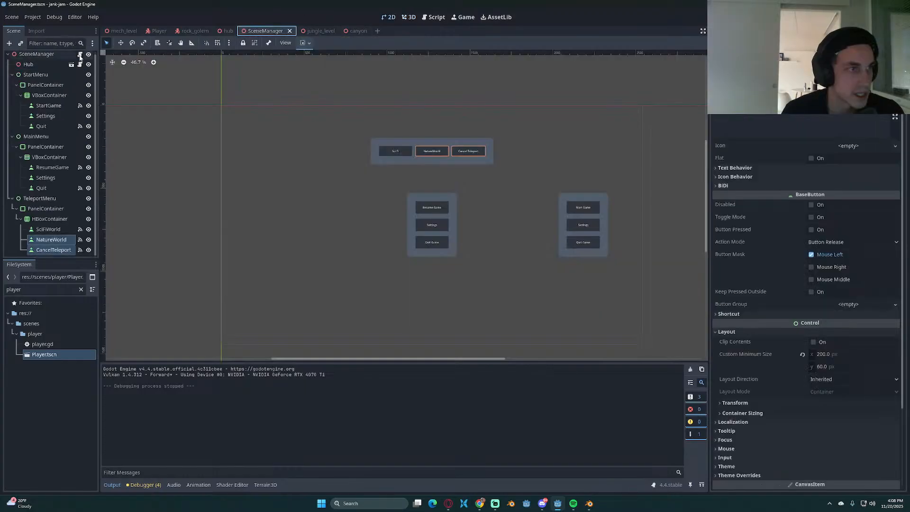
left_click(80, 55)
left_click(353, 163)
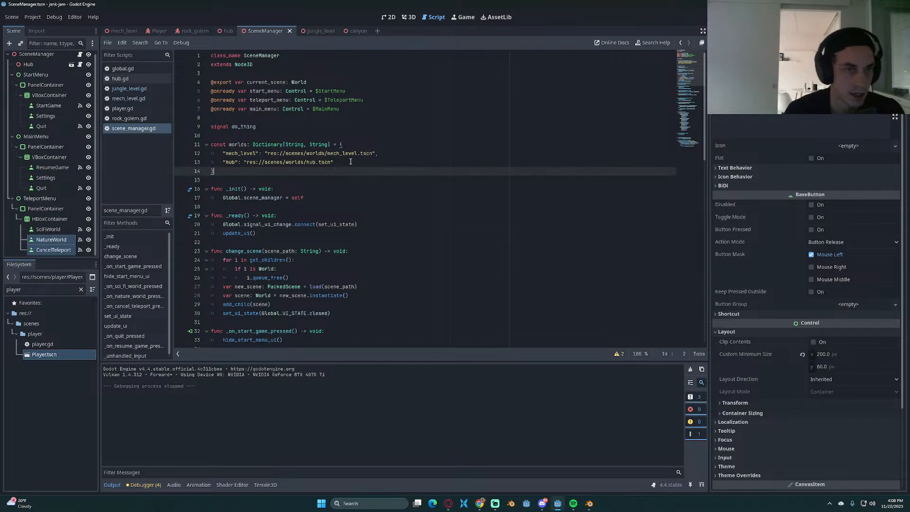
type(",")
key("Return")
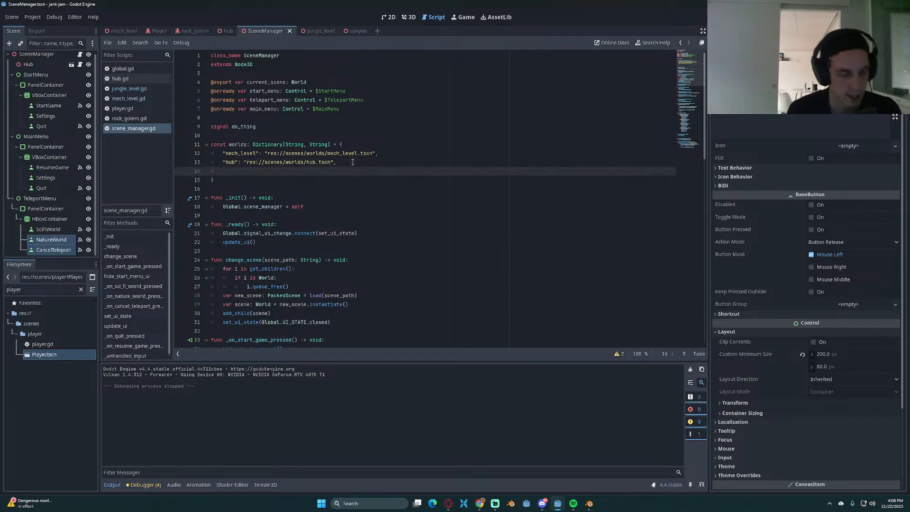
type("\"")
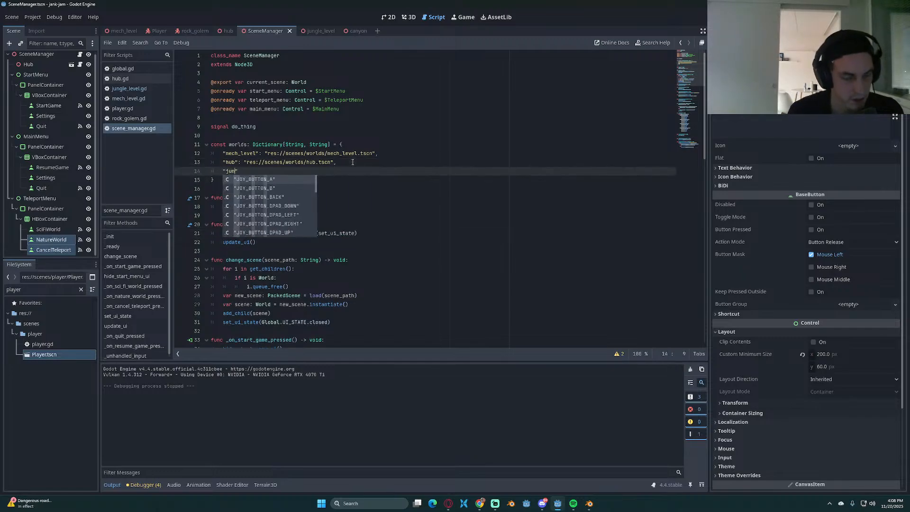
type("jungle_level")
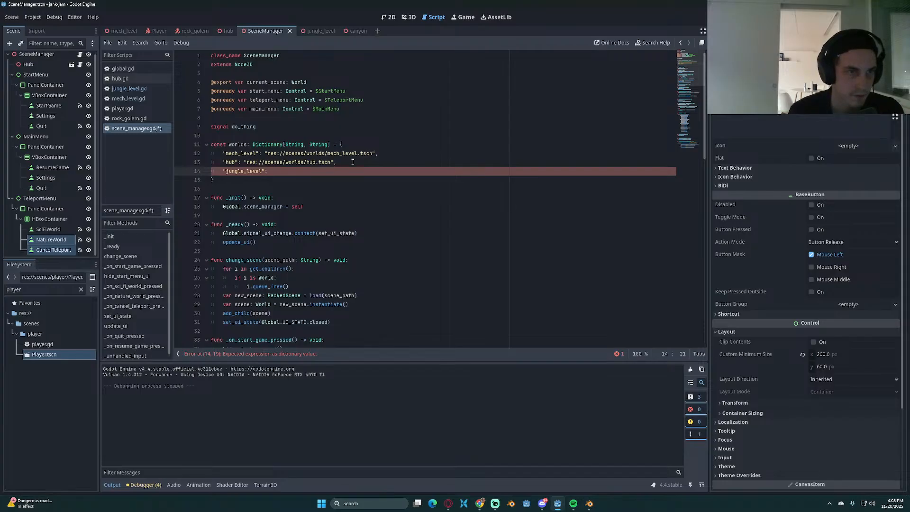
Step: Copy the path of jungle_level.tscn, enter it as the quoted value "res://scenes/worlds/jungle_level.tscn" for the "jungle_level" key, and save
left_click(81, 289)
type("jungle")
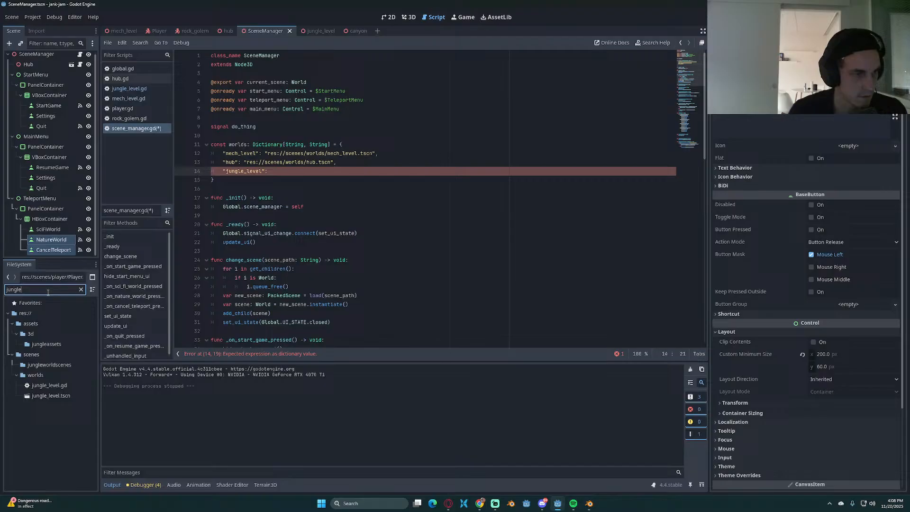
left_click(51, 396)
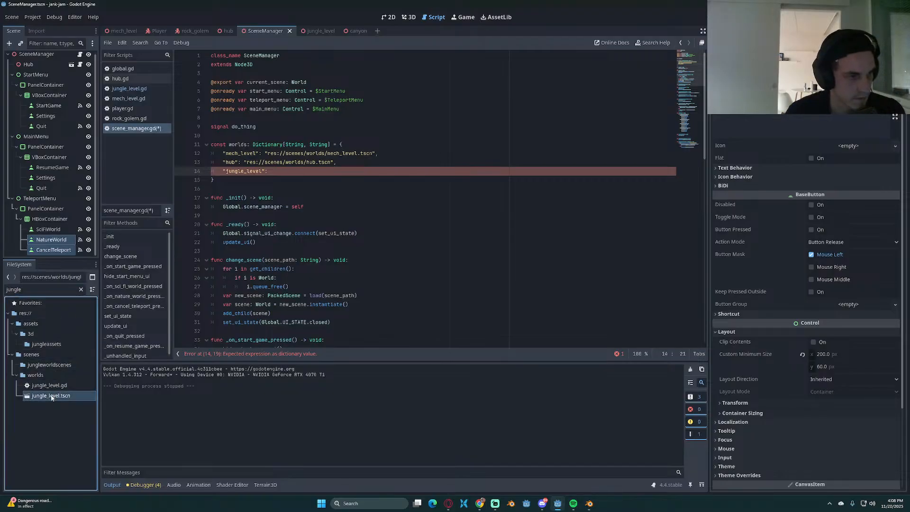
right_click(51, 397)
left_click(62, 382)
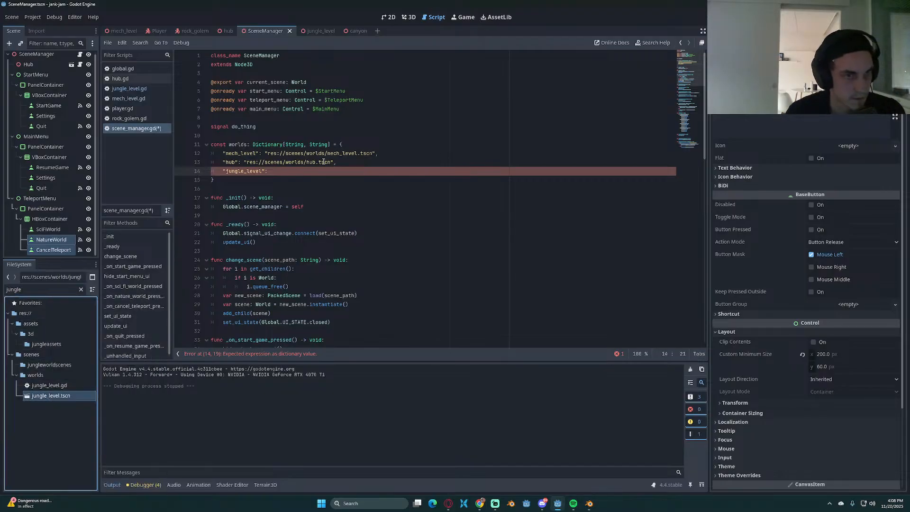
type("res://scenes/worlds/jungle_level.tscn")
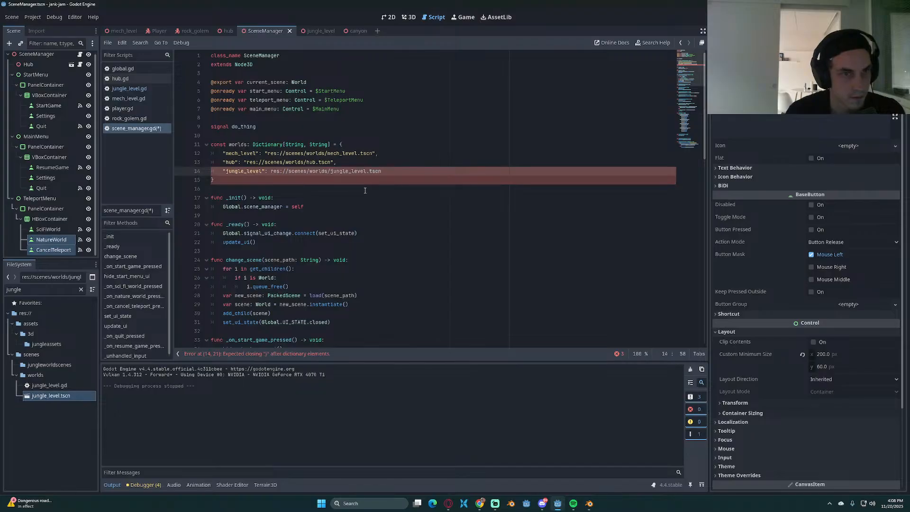
left_click(270, 171, "shift")
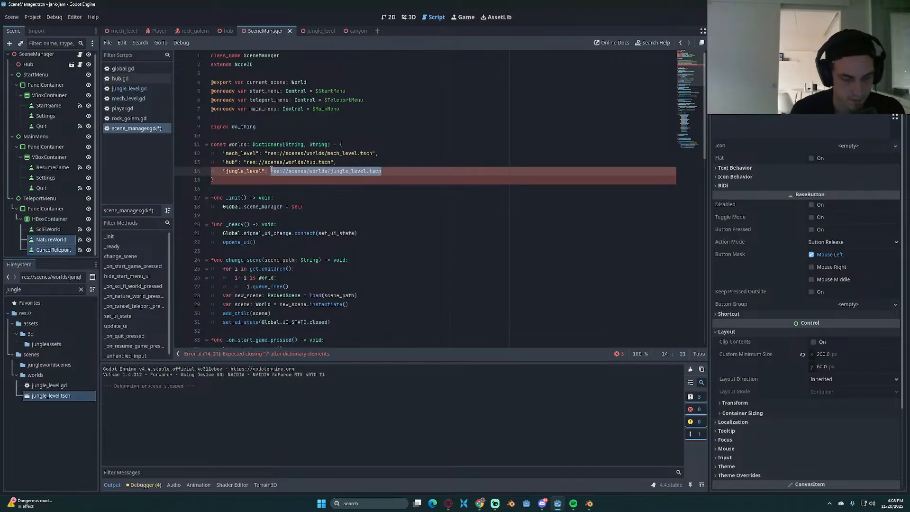
type("\"")
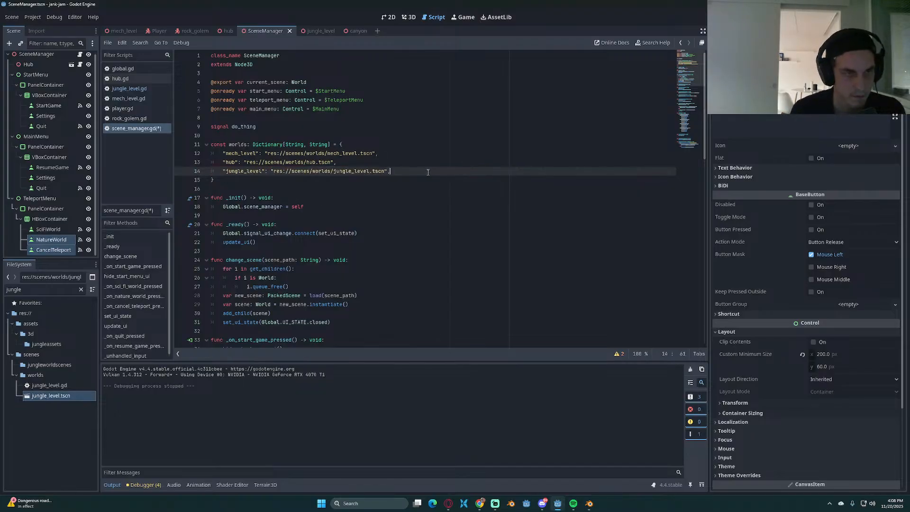
key("ctrl+s")
Step: Make _on_nature_world_pressed in scene_manager.gd change the scene to "jungle_level", and save the script
scroll(211, 136, "down", 5)
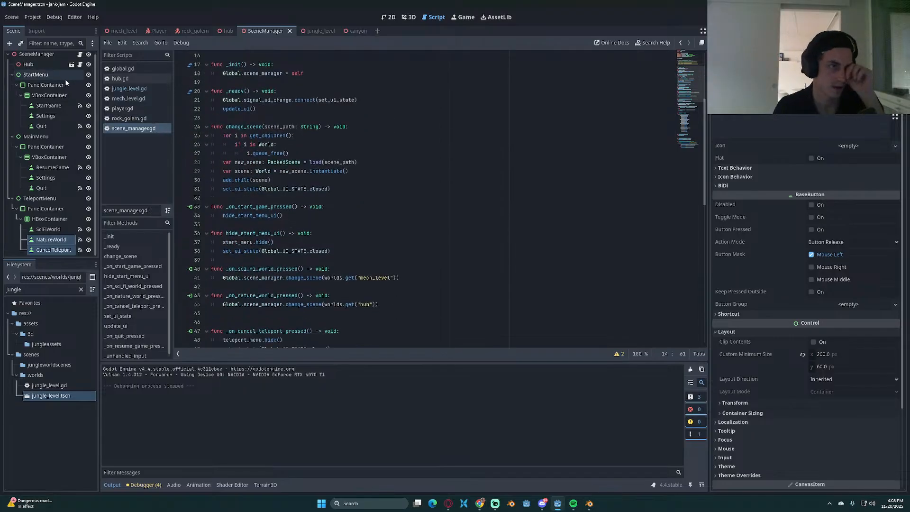
scroll(54, 179, "up", 1)
left_click(51, 242)
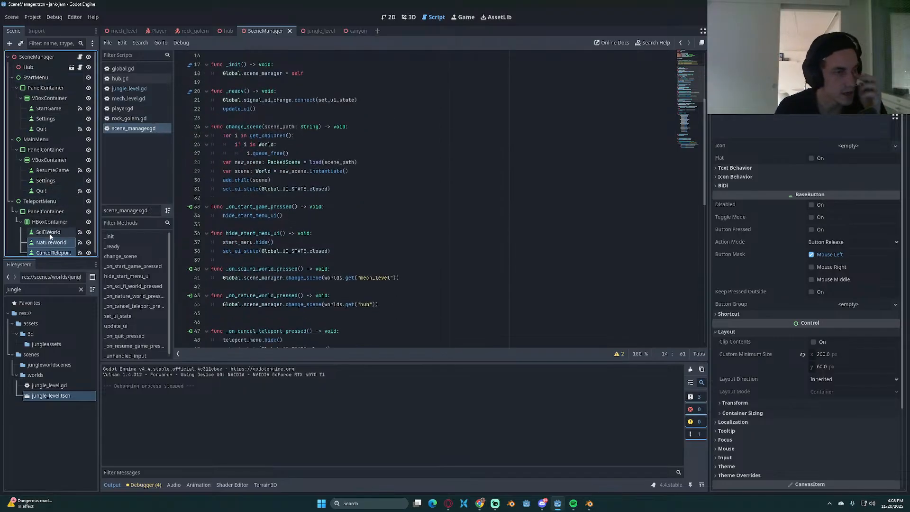
scroll(279, 209, "down", 5)
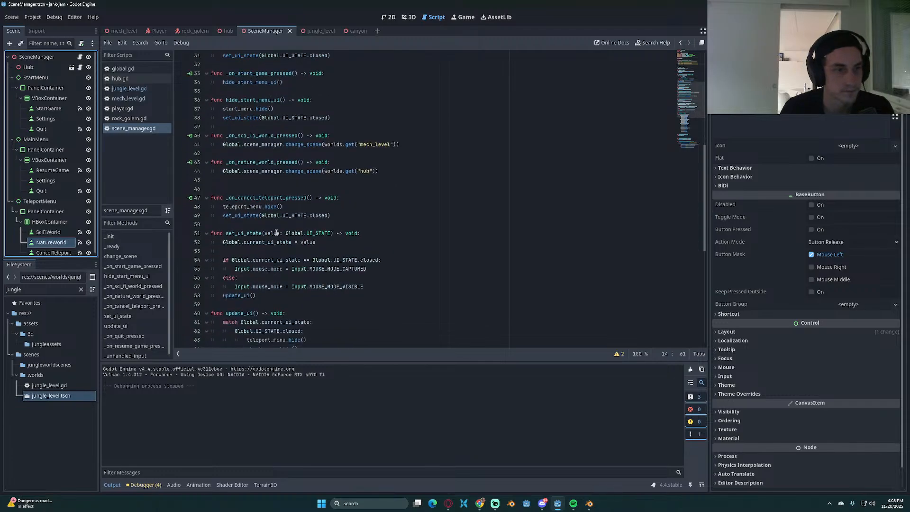
left_click(390, 171)
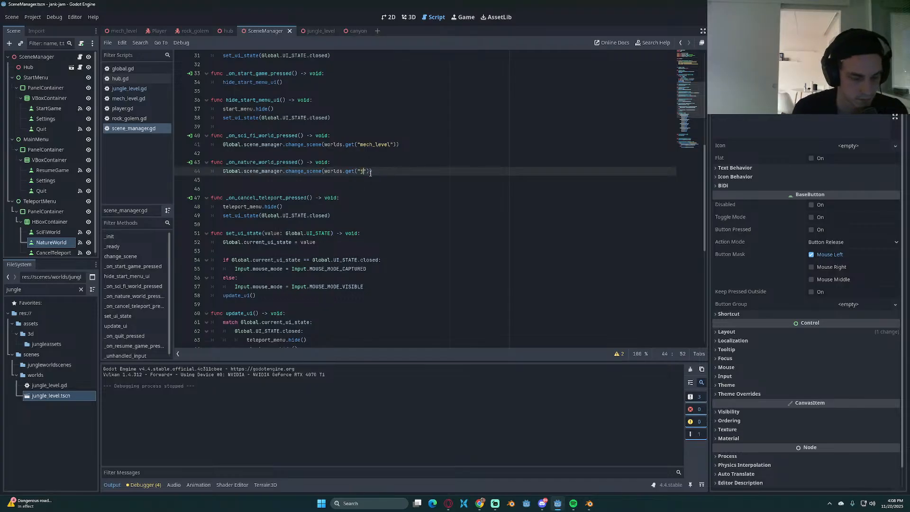
type("e_level")
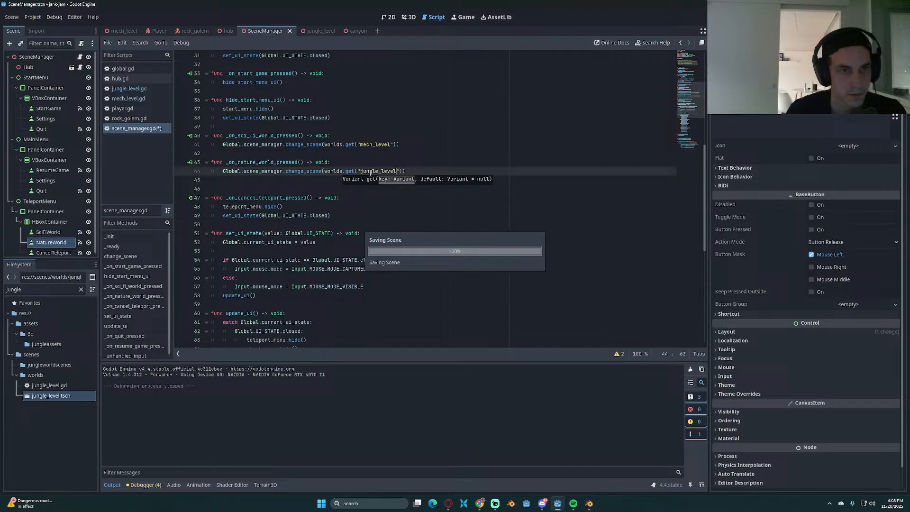
left_click(445, 155)
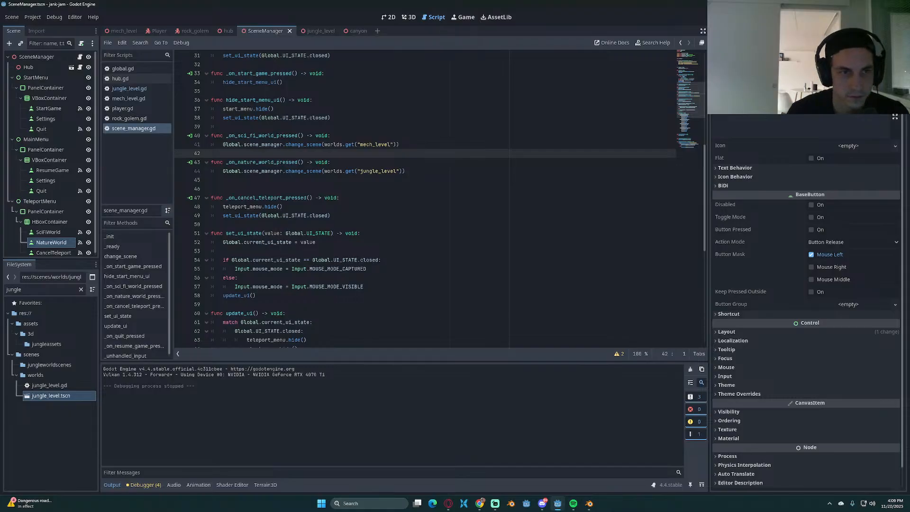
Step: Run the project, start the game, walk to the light beam and teleport to NatureWorld
key("F5")
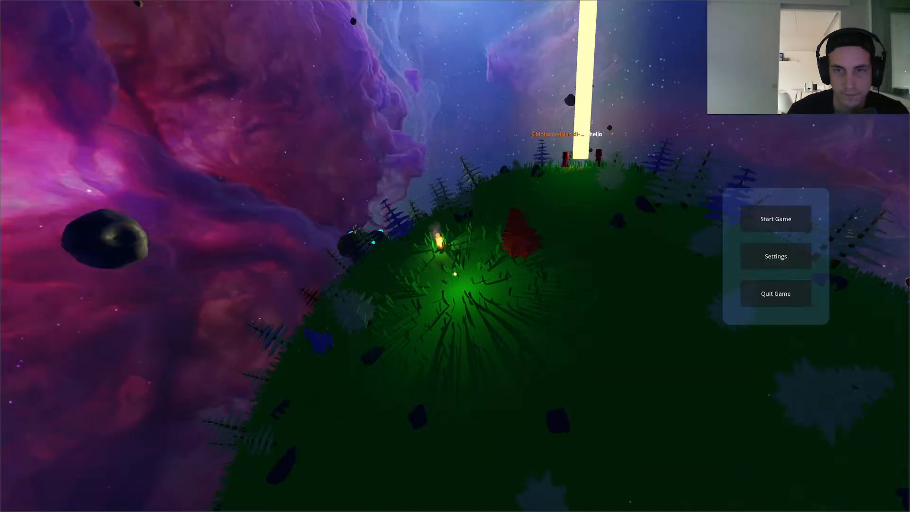
left_click(776, 220)
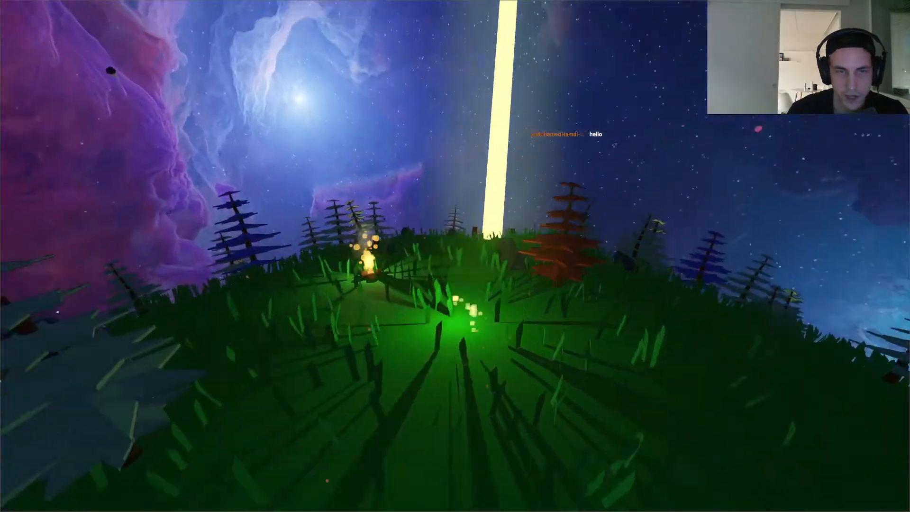
key("w")
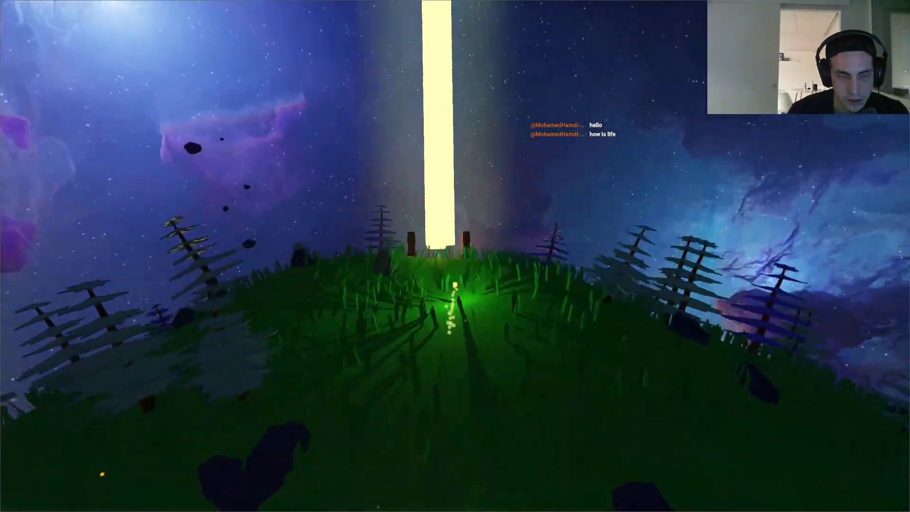
key("w")
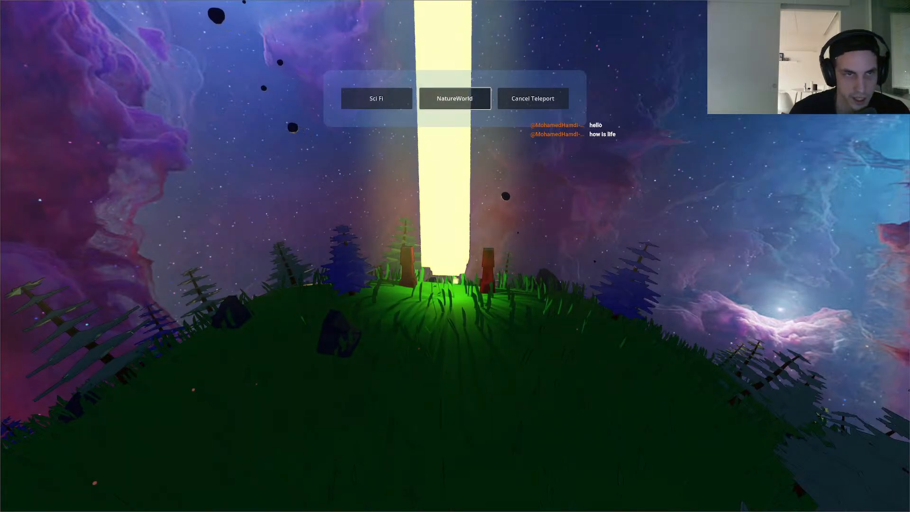
left_click(455, 98)
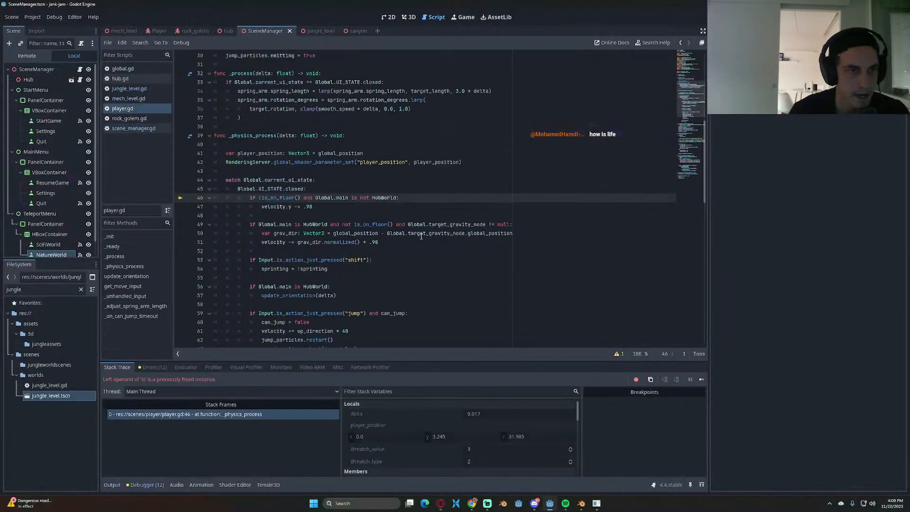
Step: Examine the Global.main check where player.gd's _physics_process halted, stop the running game and save
mouse_move(410, 229)
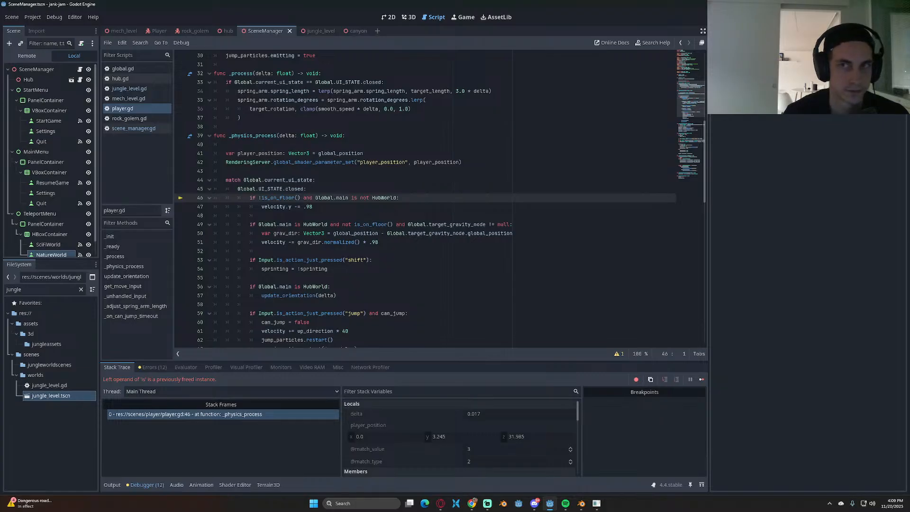
left_click(410, 212)
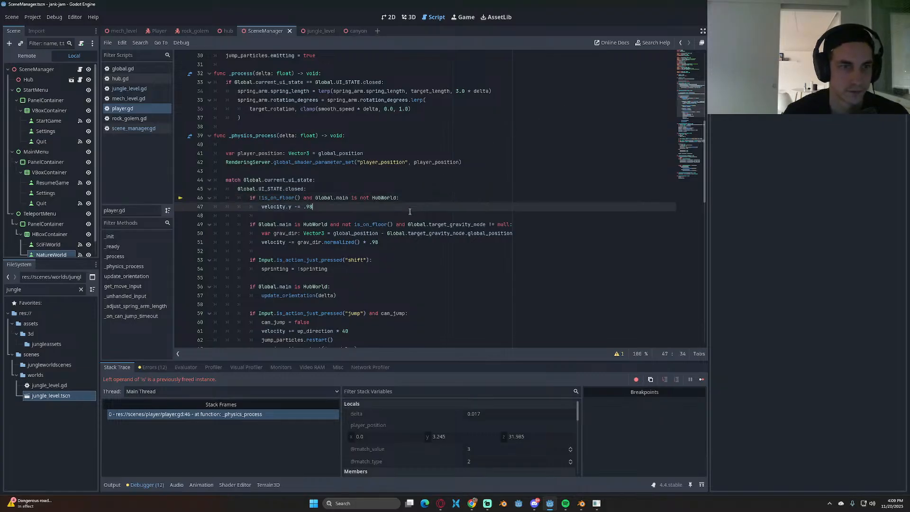
left_click(398, 198)
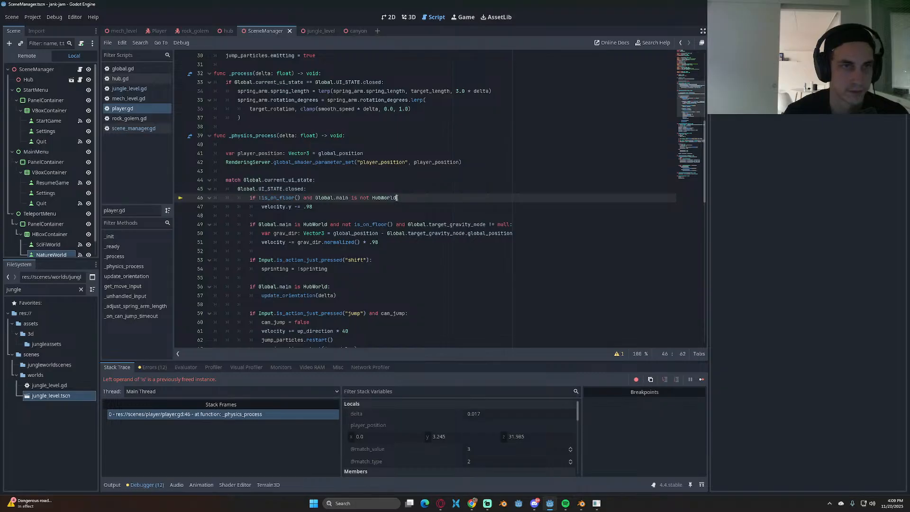
type(":")
left_click(386, 224)
left_click(799, 18)
key("ctrl+s")
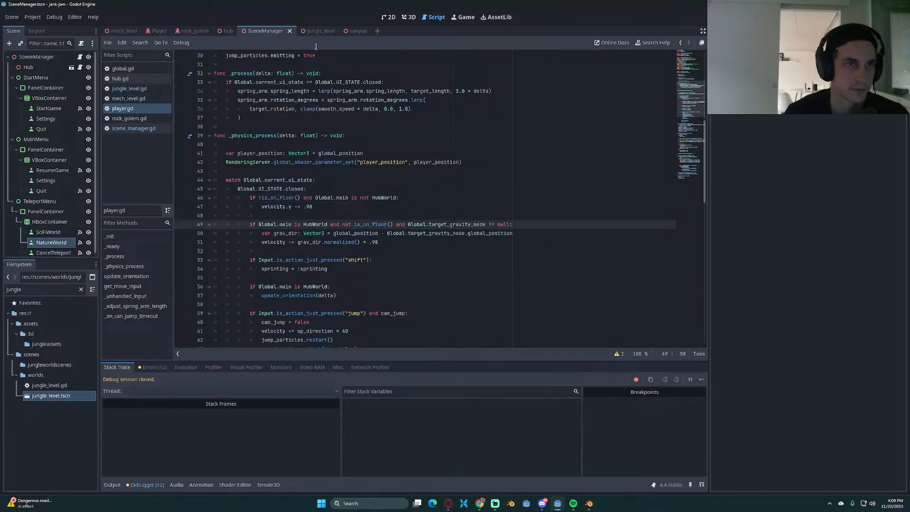
Step: Open mech_level.gd, filter the script list for "world", and copy the _init function that sets Global.main to self
left_click_drag(193, 33, 141, 34)
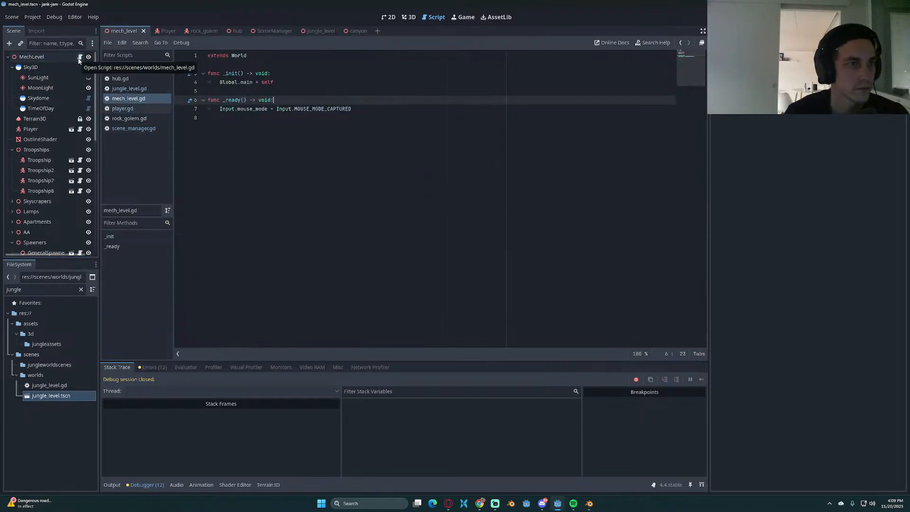
left_click(359, 115)
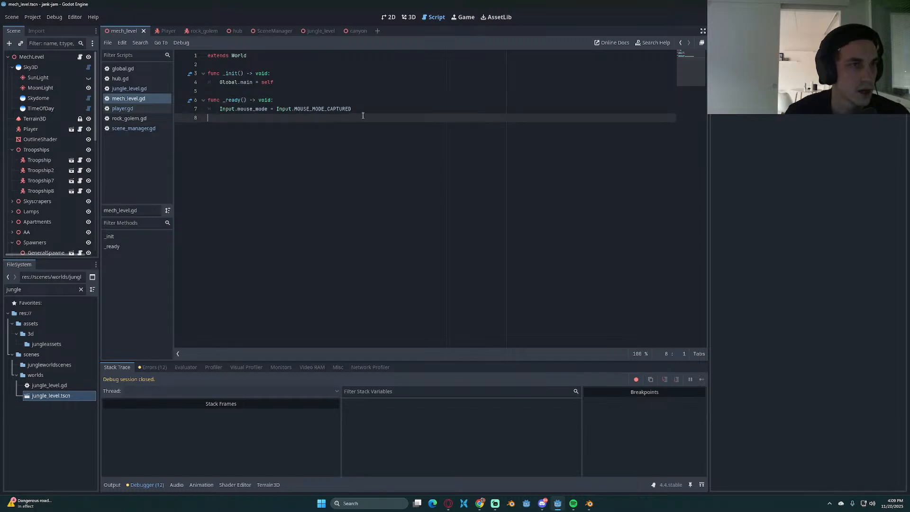
left_click_drag(362, 111, 169, 73)
left_click(316, 75)
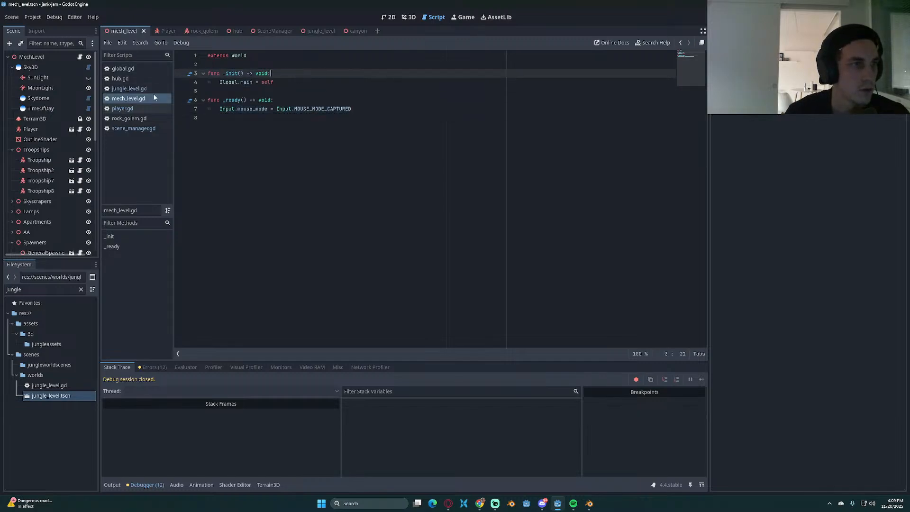
type("world")
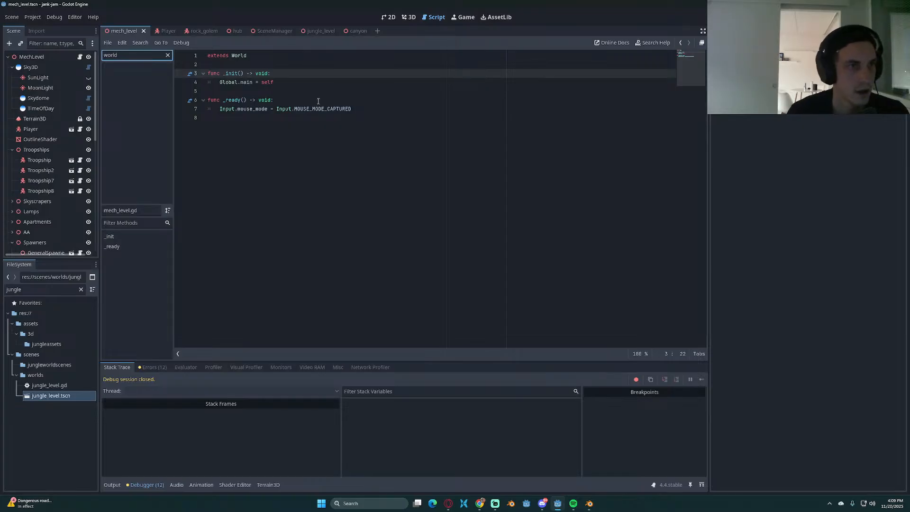
left_click_drag(274, 82, 191, 74)
key("ctrl+c")
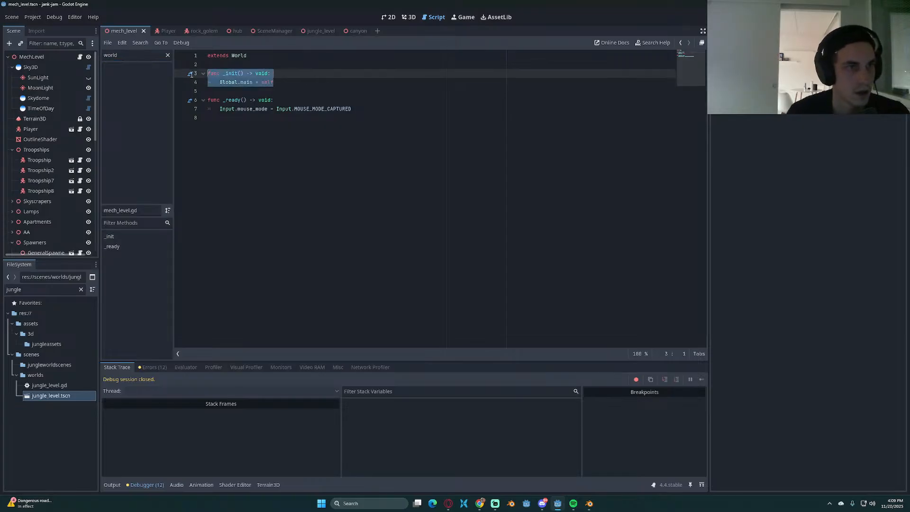
Step: Delete the _ready function from mech_level.gd and save the script
left_click_drag(374, 108, 199, 101)
key("BackSpace")
key("ctrl+s")
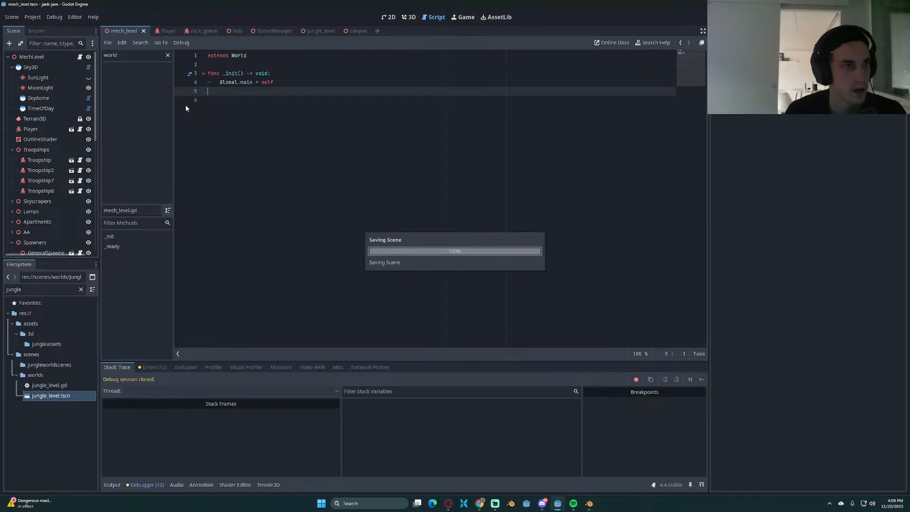
Step: Find and open world_class.gd, paste the copied _init function below extends Node3D, and save
double_click(7, 289)
type("world")
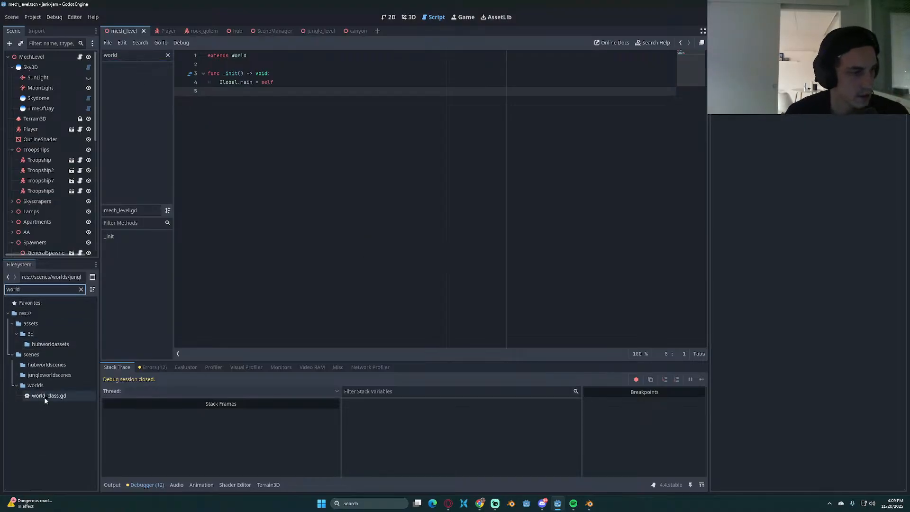
double_click(45, 398)
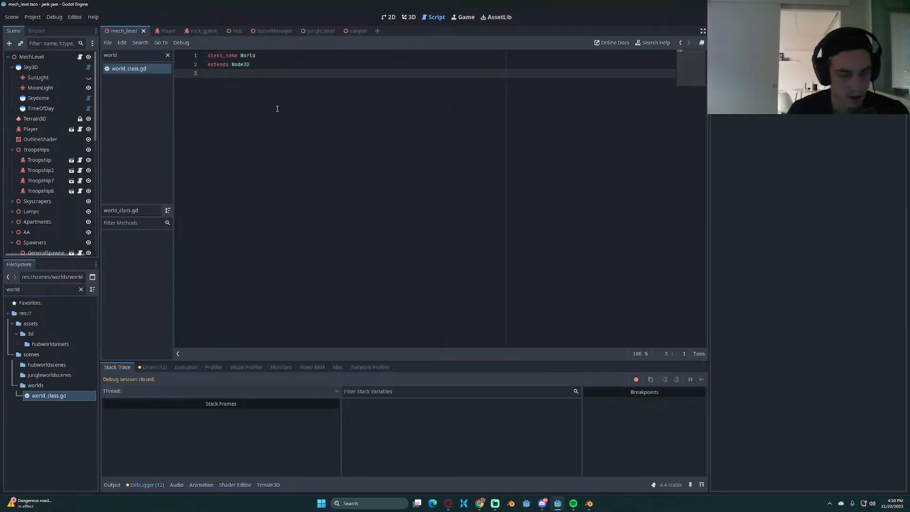
key("ctrl+v")
key("ctrl+s")
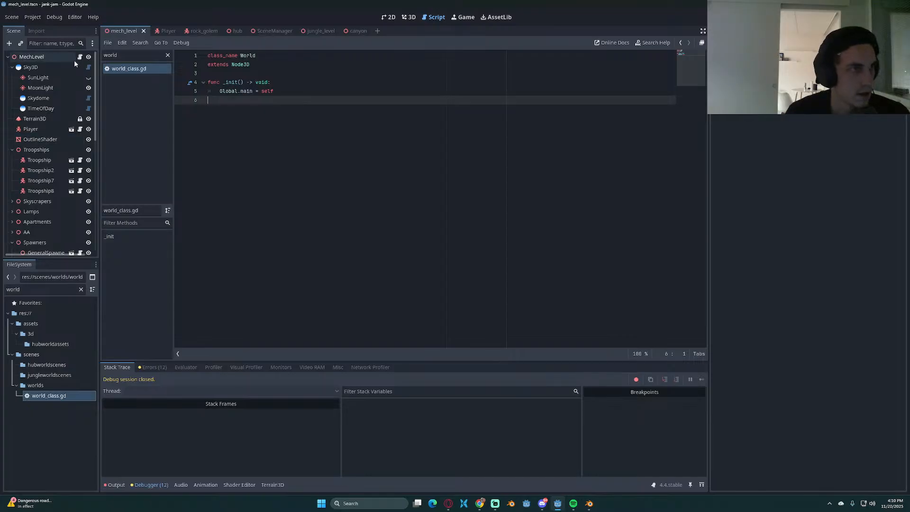
Step: Open mech_level.gd, delete its _init function so only extends World remains, and save the script
left_click(81, 57)
left_click_drag(310, 91, 175, 69)
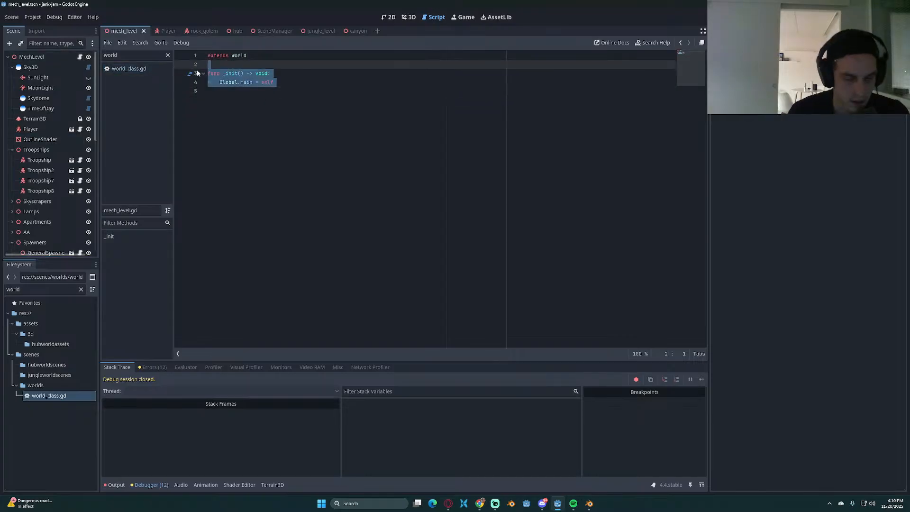
key("BackSpace")
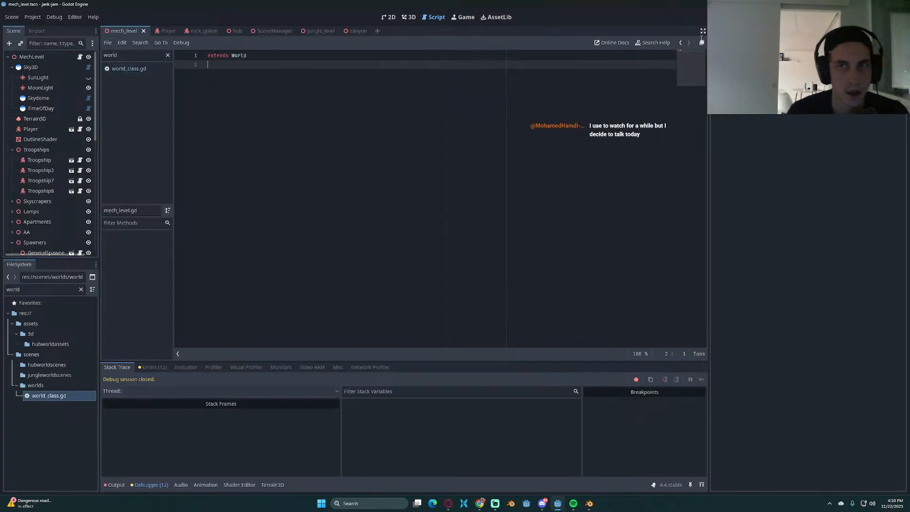
key("ctrl+s")
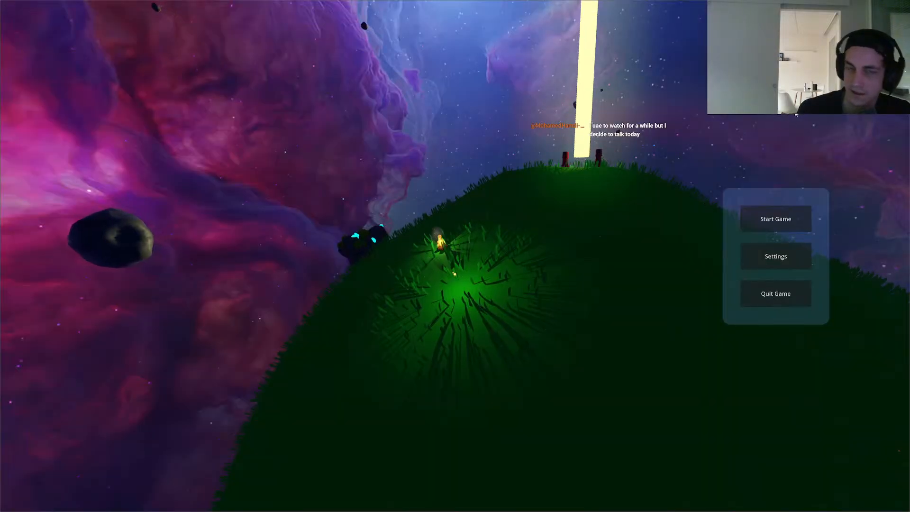
Step: Start the game, walk through the hub to the light-beam teleporter and teleport to NatureWorld
left_click(781, 221)
key("w")
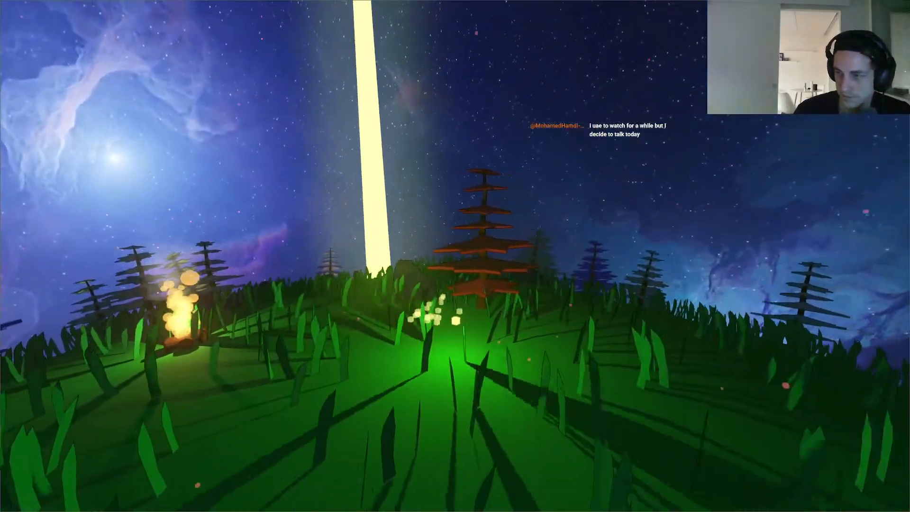
key("w")
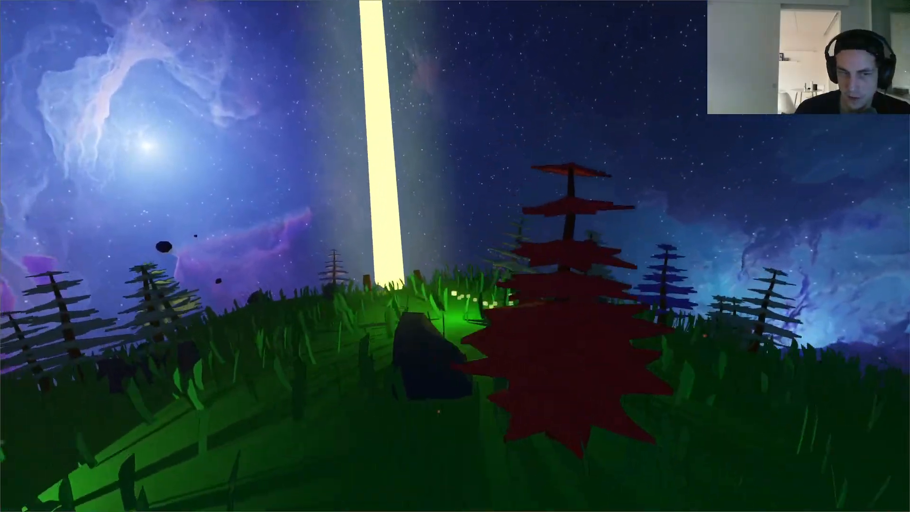
key("w")
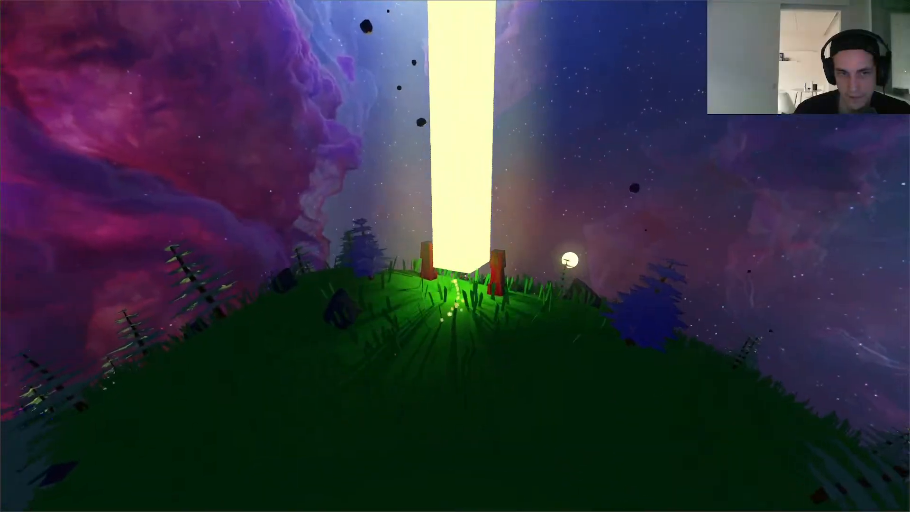
left_click(472, 102)
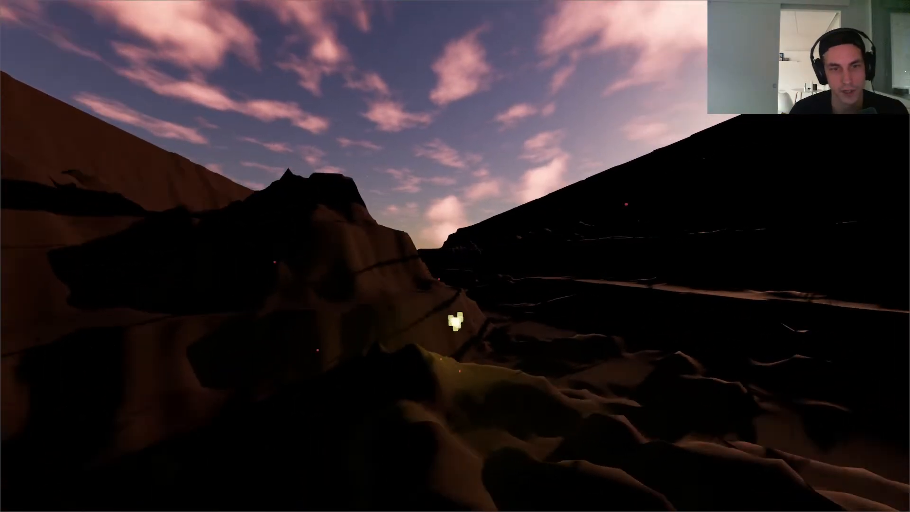
Step: Explore the canyon with the player to judge its size and collision, stop the running game and save
key("w")
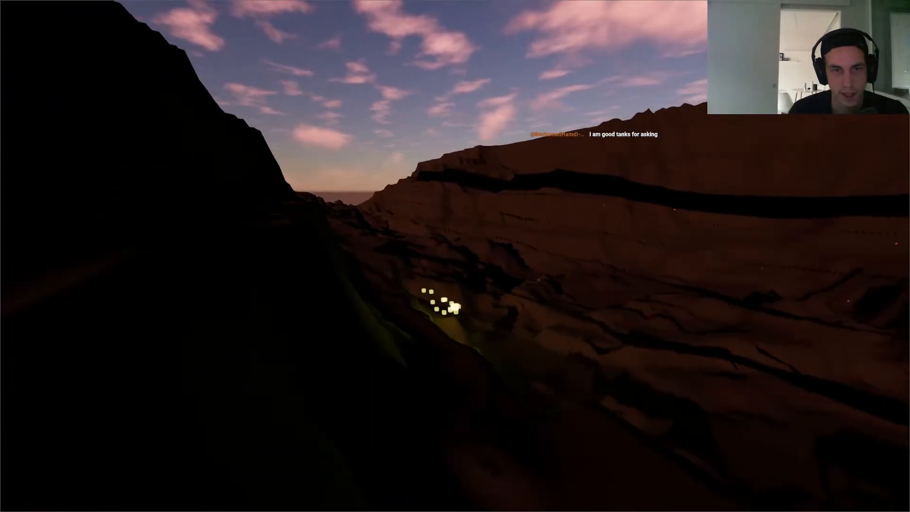
key("w")
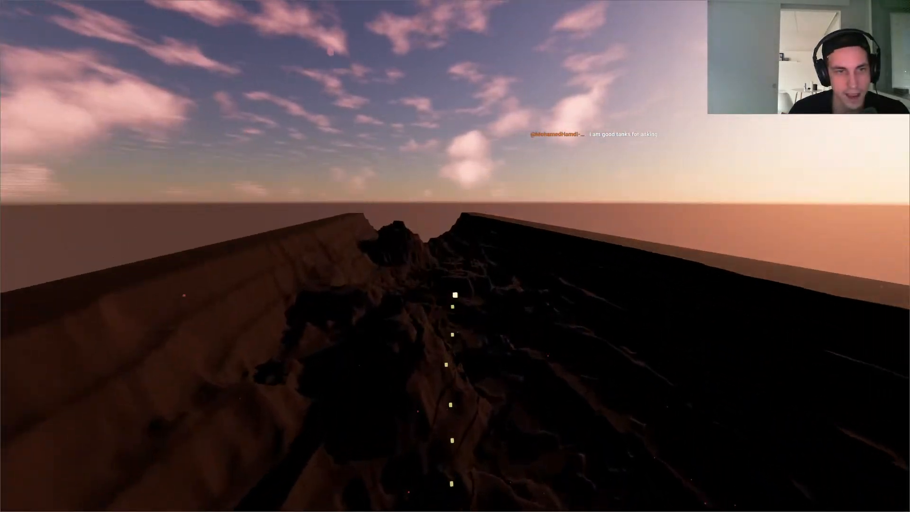
key("w")
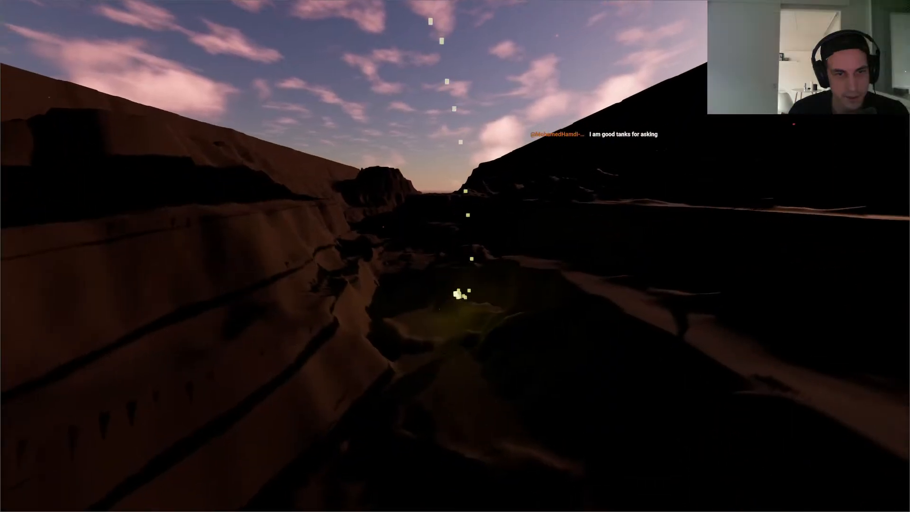
key("w")
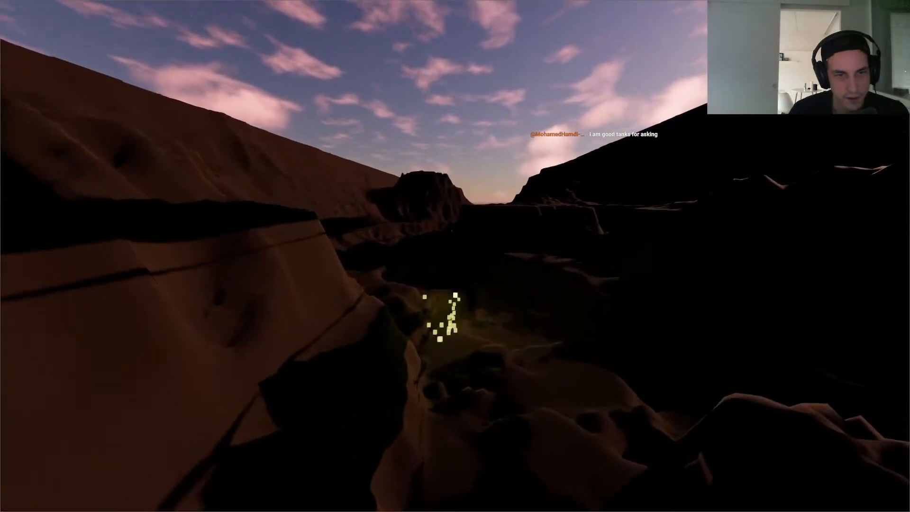
key("w")
key("space")
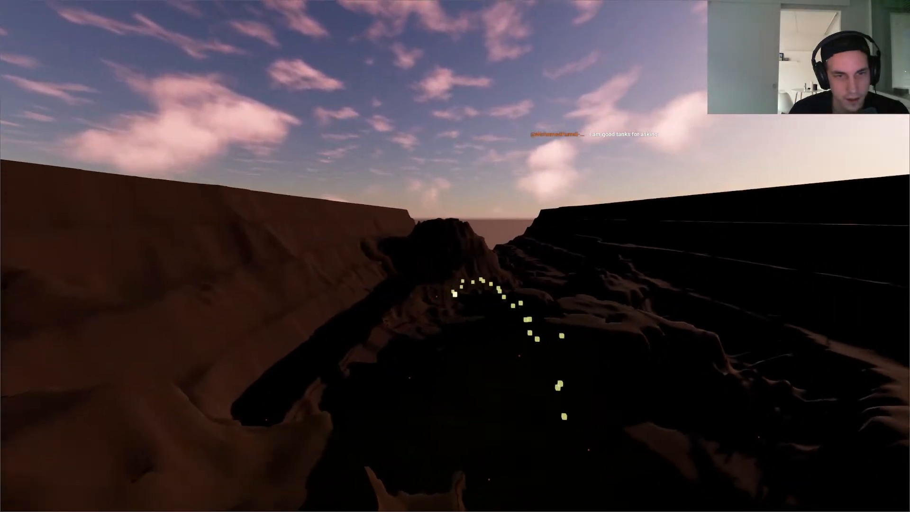
key("F8")
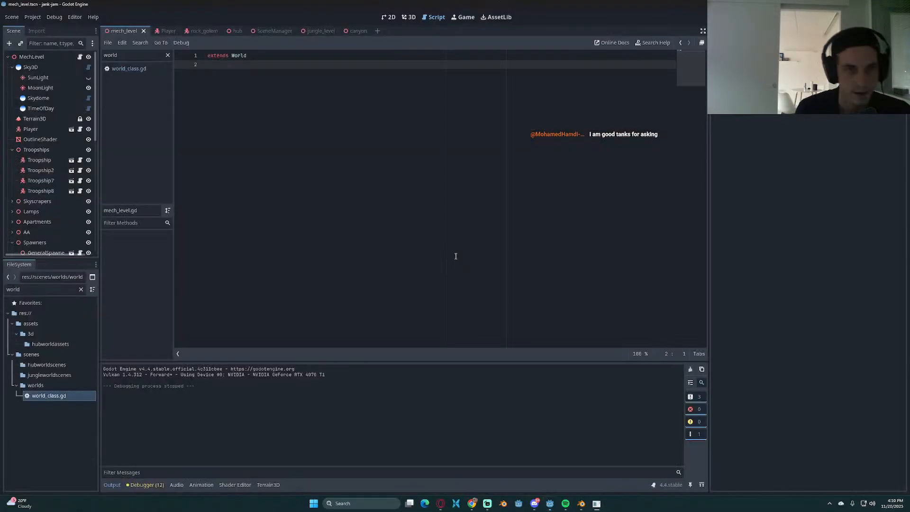
key("ctrl+s")
Step: Set the canyon1 node's scale to 100 on all axes in the canyon scene and save
left_click(358, 31)
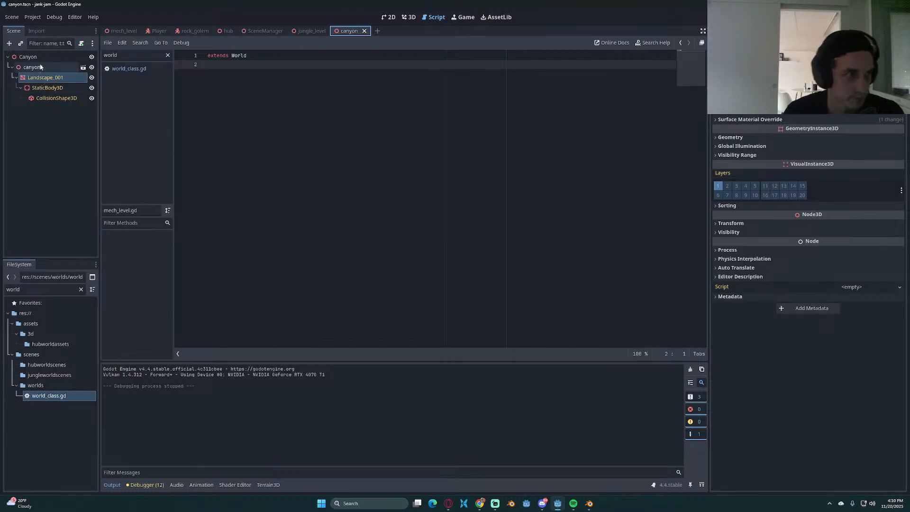
left_click(39, 67)
left_click(732, 87)
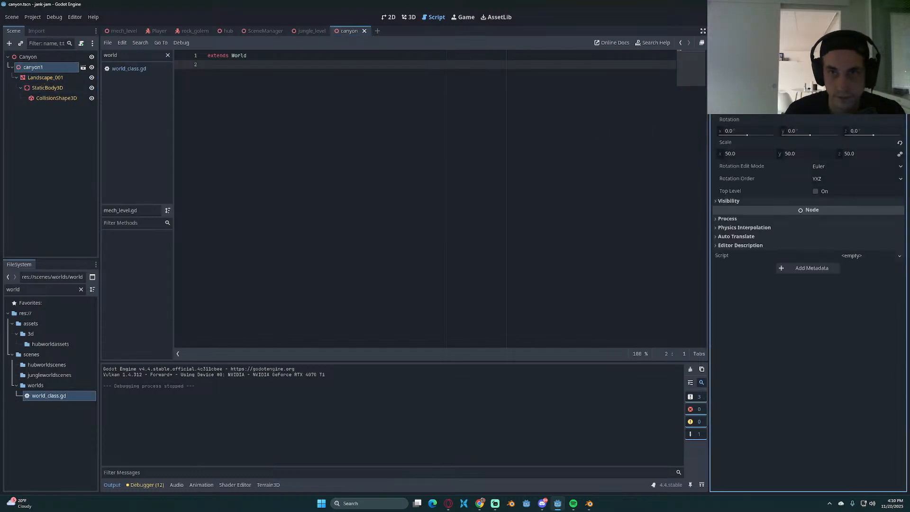
left_click(742, 154)
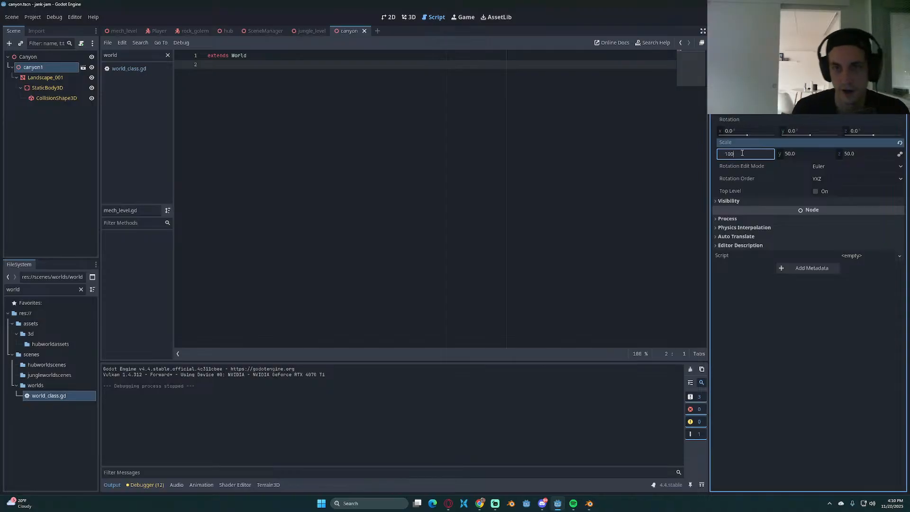
key("ctrl+s")
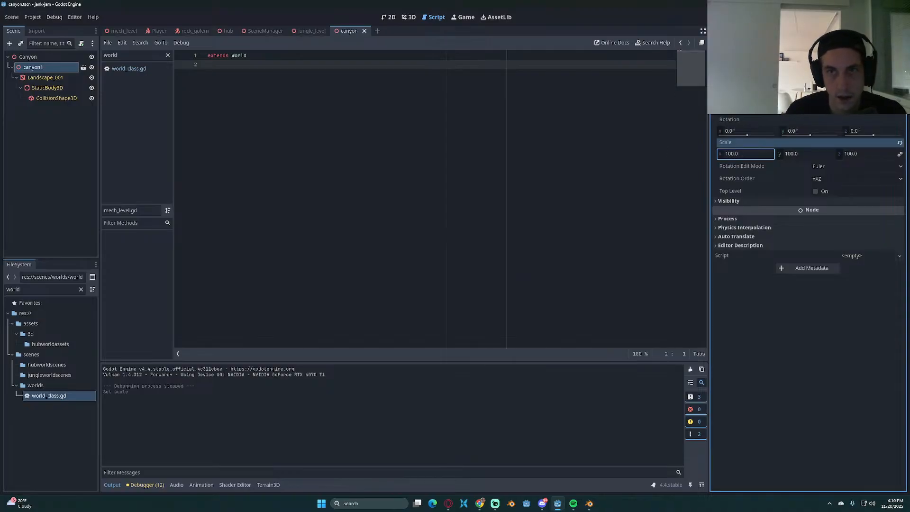
key("ctrl+s")
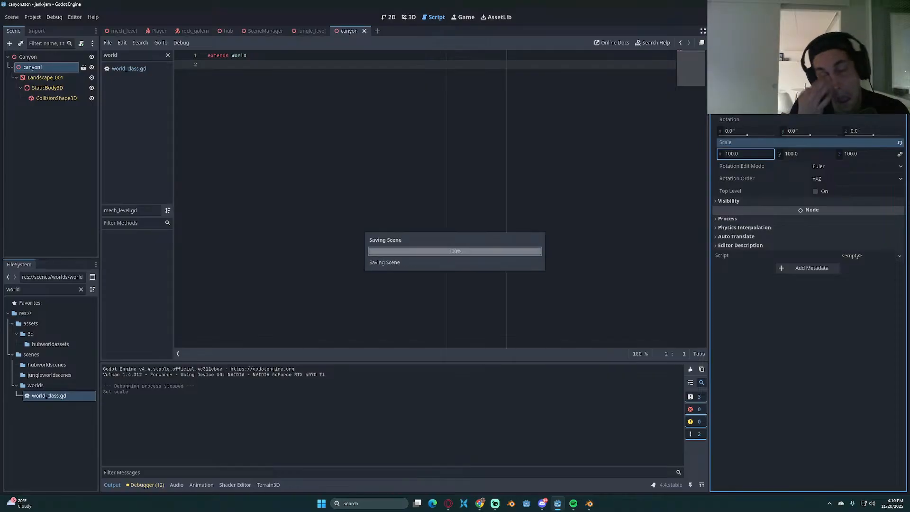
Step: Run the project, teleport from the hub to NatureWorld to test the enlarged canyon, stop the game and save
key("F5")
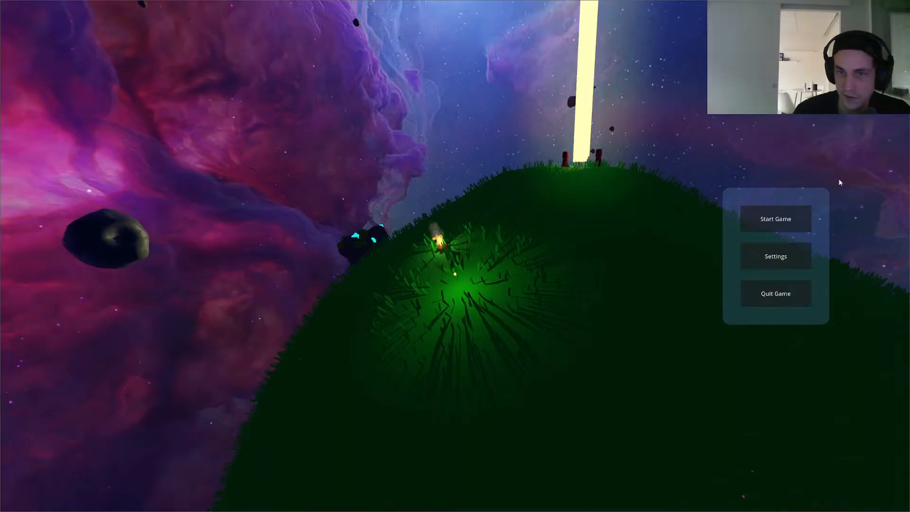
left_click(783, 218)
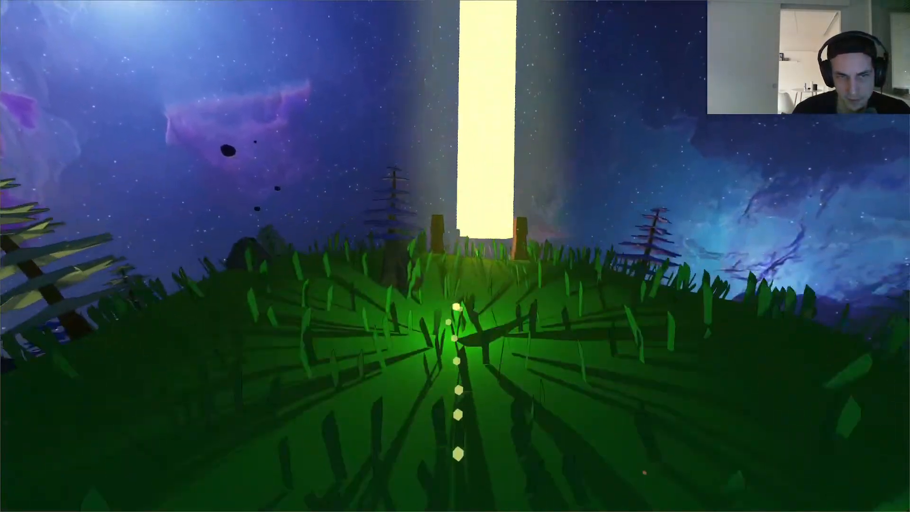
key("w")
left_click(453, 101)
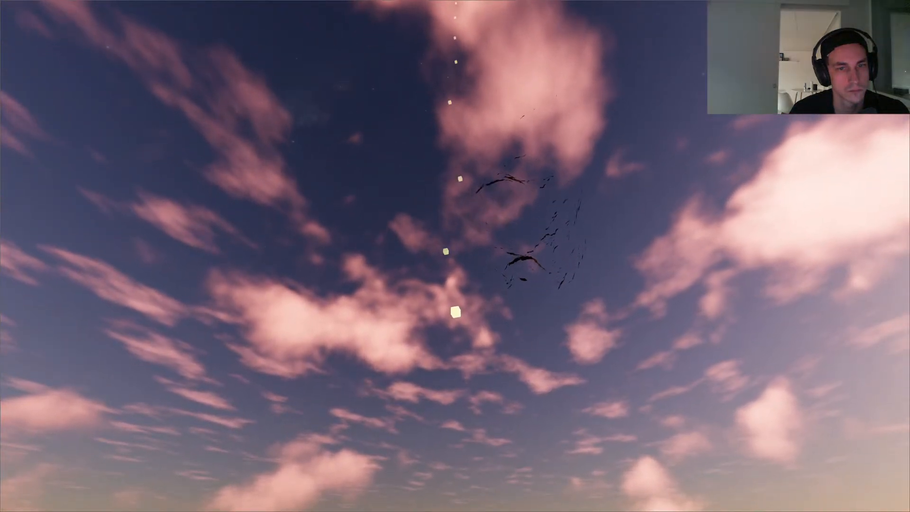
key("F8")
key("ctrl+s")
left_click(307, 136)
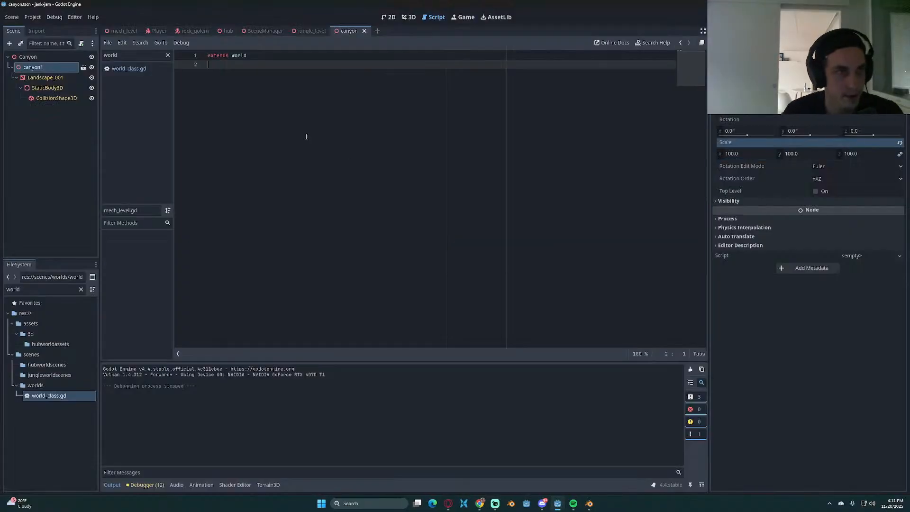
Step: Move the Player node in the jungle_level scene sideways to just above the canyon floor, save, and check its placement
left_click(311, 31)
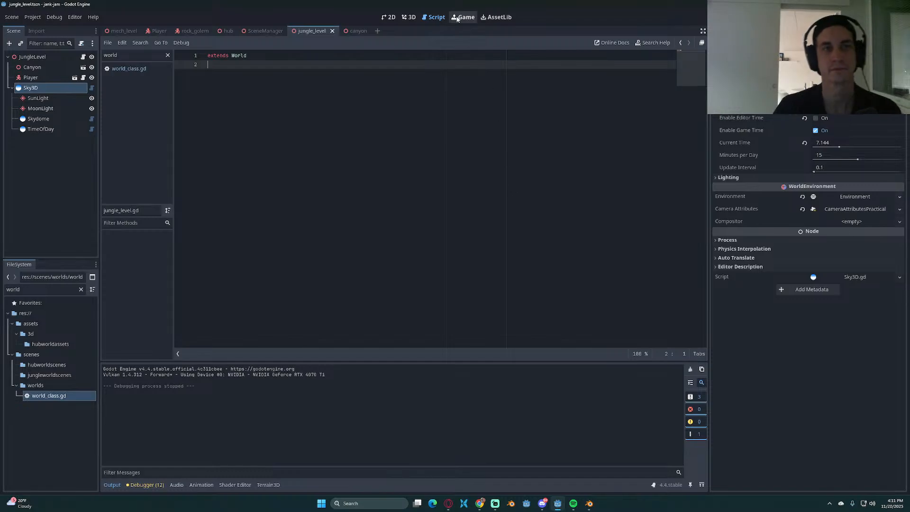
left_click(410, 18)
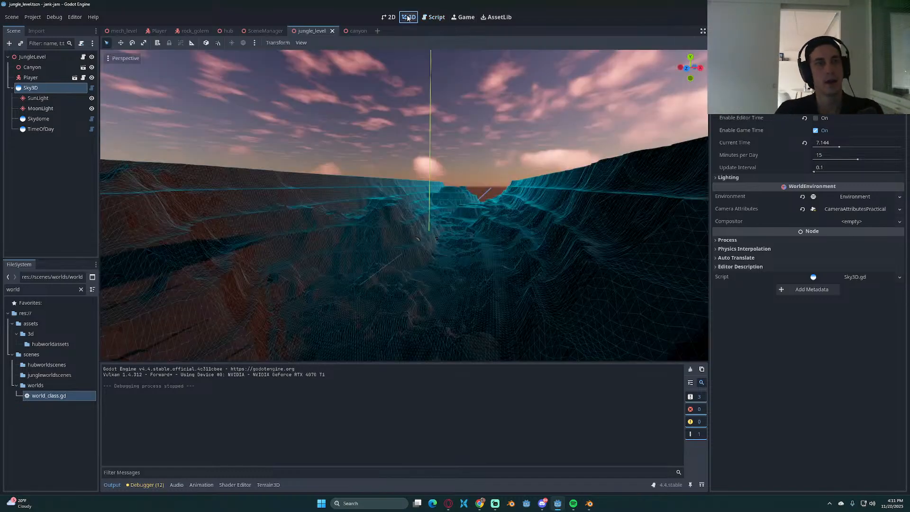
scroll(491, 187, "up", 5)
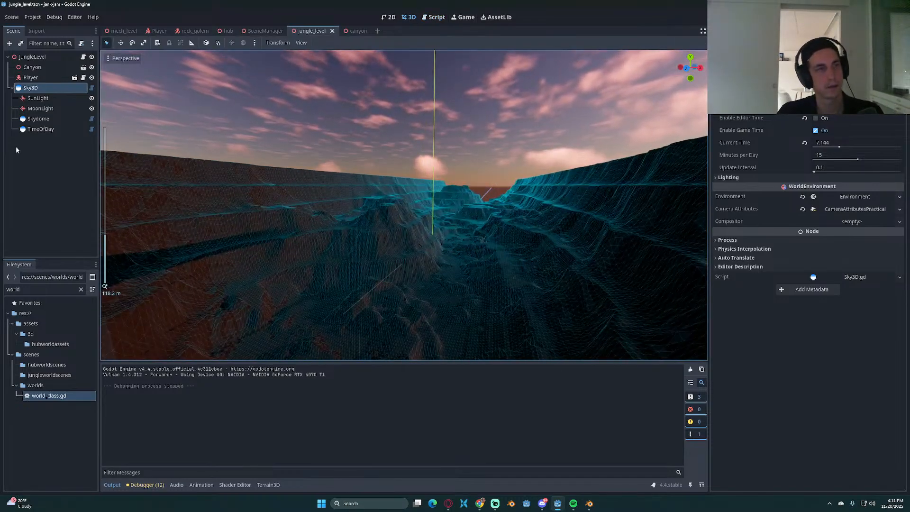
double_click(30, 78)
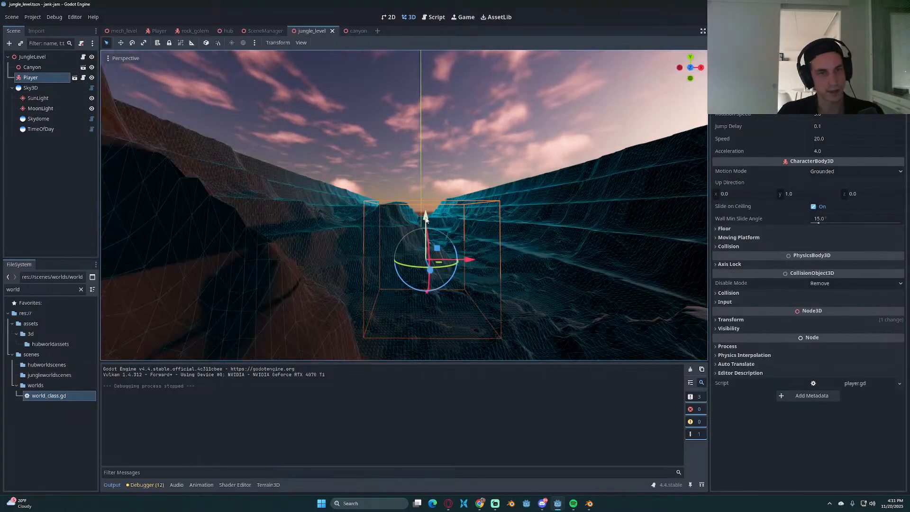
left_click_drag(471, 262, 519, 213)
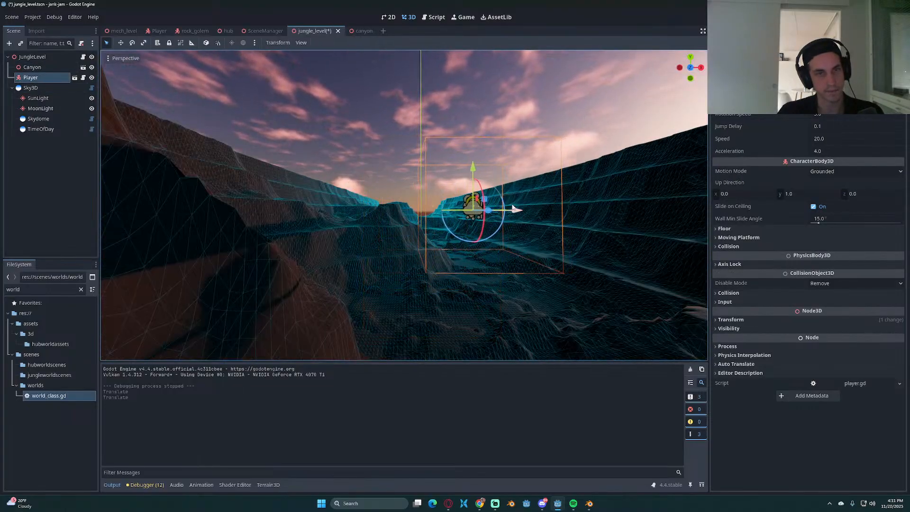
left_click_drag(475, 166, 477, 221)
key("ctrl+s")
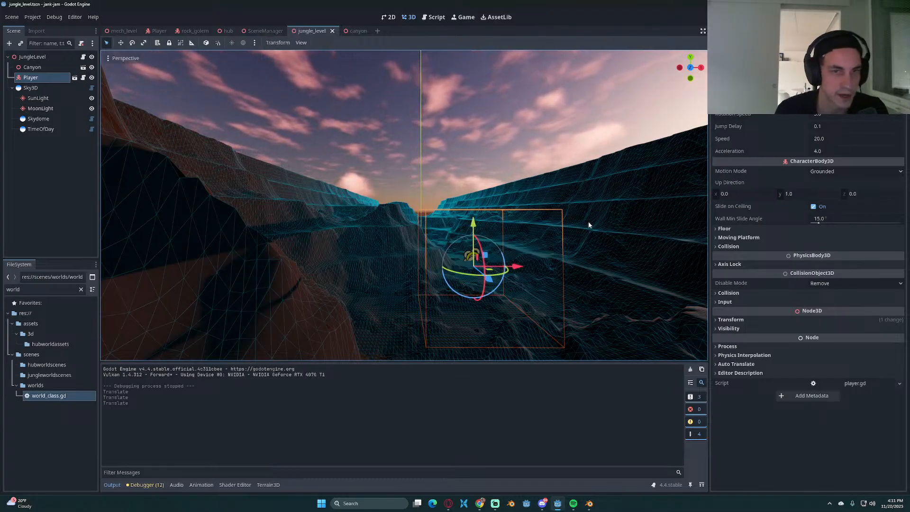
middle_click_drag(588, 221, 242, 250)
middle_click_drag(570, 241, 598, 251)
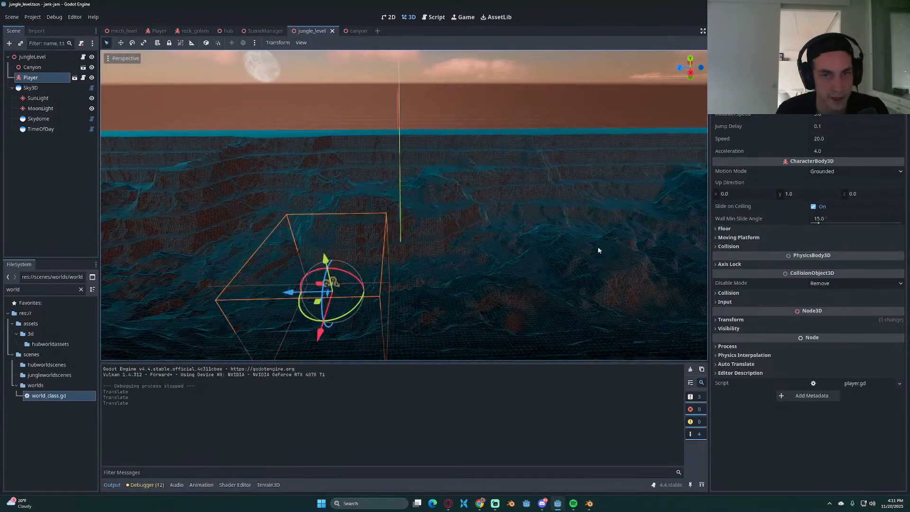
middle_click_drag(572, 277, 583, 261)
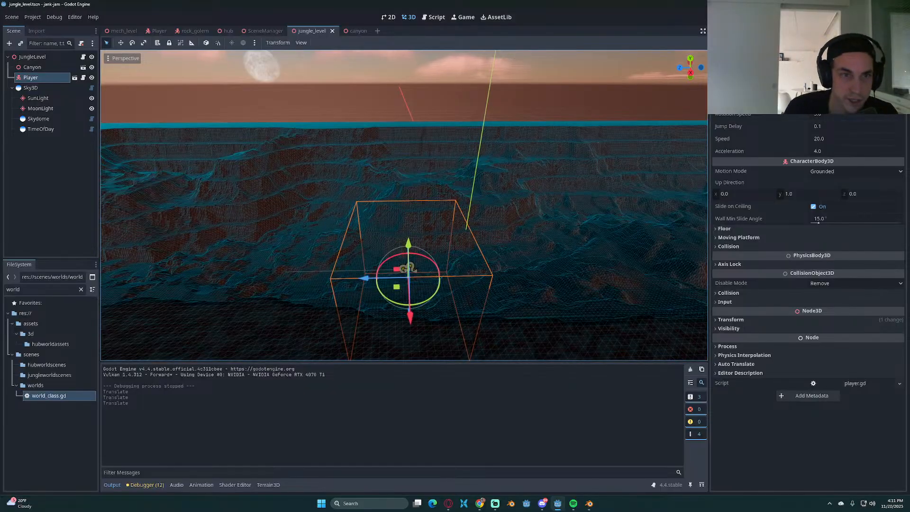
Step: Run the game again, teleport to NatureWorld to test the new player position, and stop the game
key("F6")
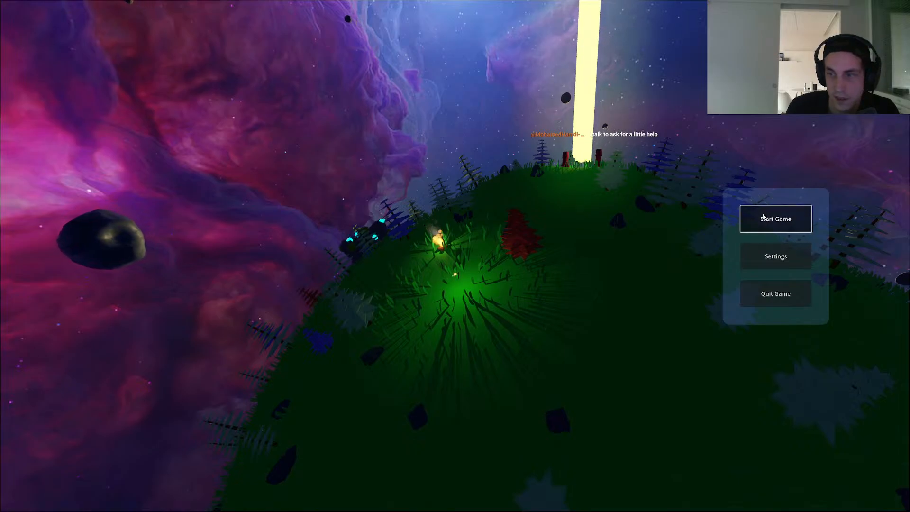
left_click(770, 218)
key("w")
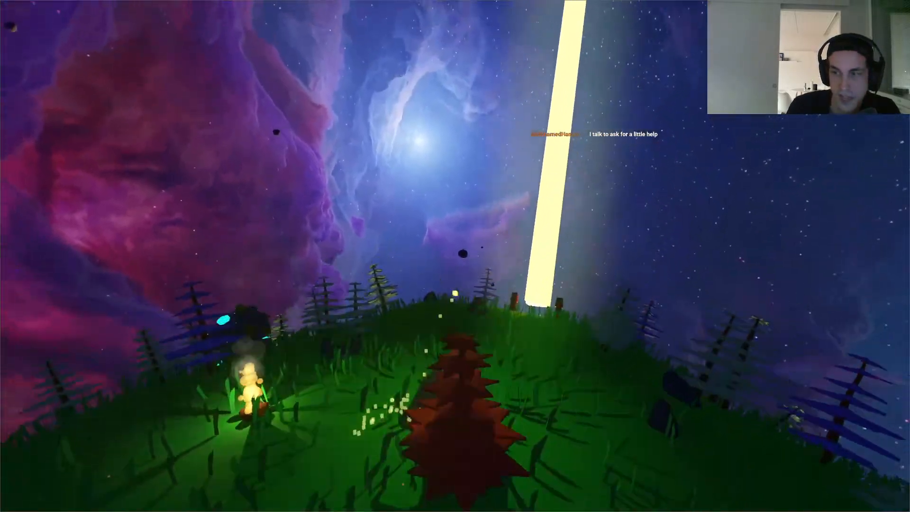
key("w")
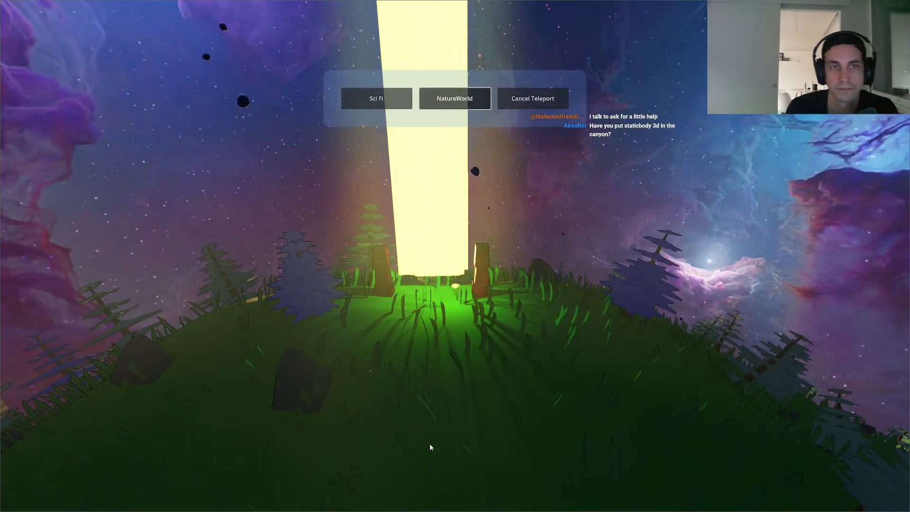
left_click(455, 98)
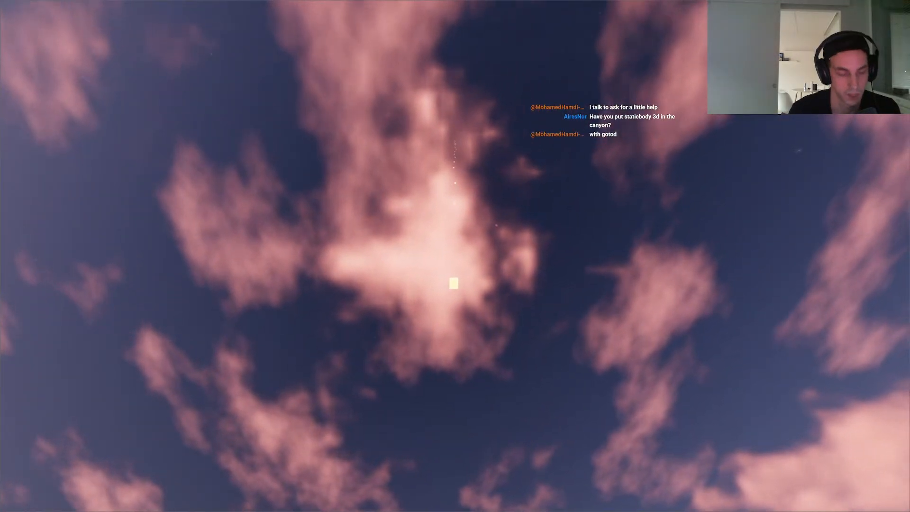
key("F8")
Step: Raise the Player node above the canyon floor in the jungle_level scene and save
middle_click_drag(456, 259, 491, 287)
key("f")
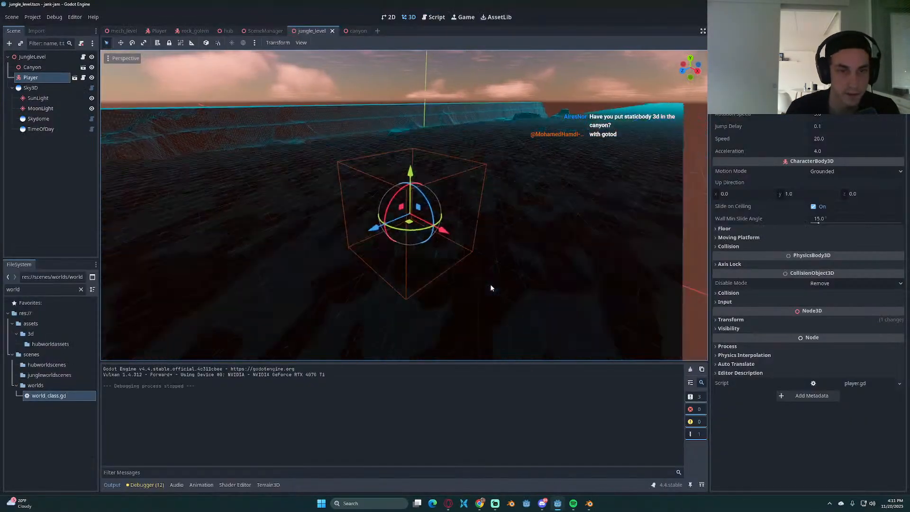
scroll(403, 199, "up", 6)
middle_click_drag(384, 173, 432, 151)
scroll(388, 199, "up", 6)
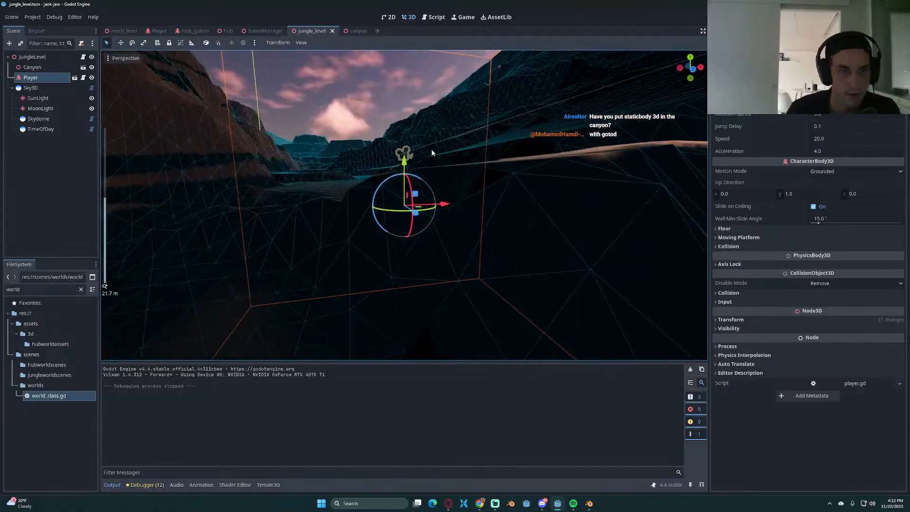
left_click_drag(404, 162, 403, 86)
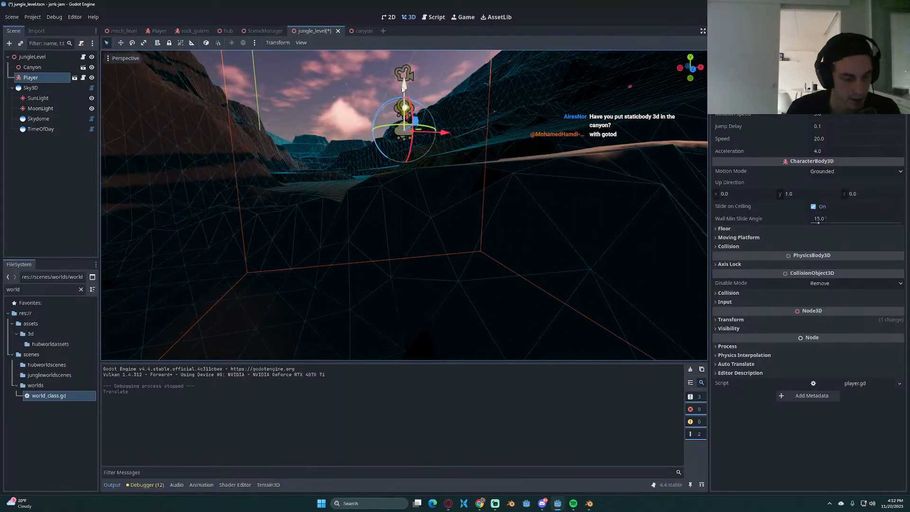
key("ctrl+s")
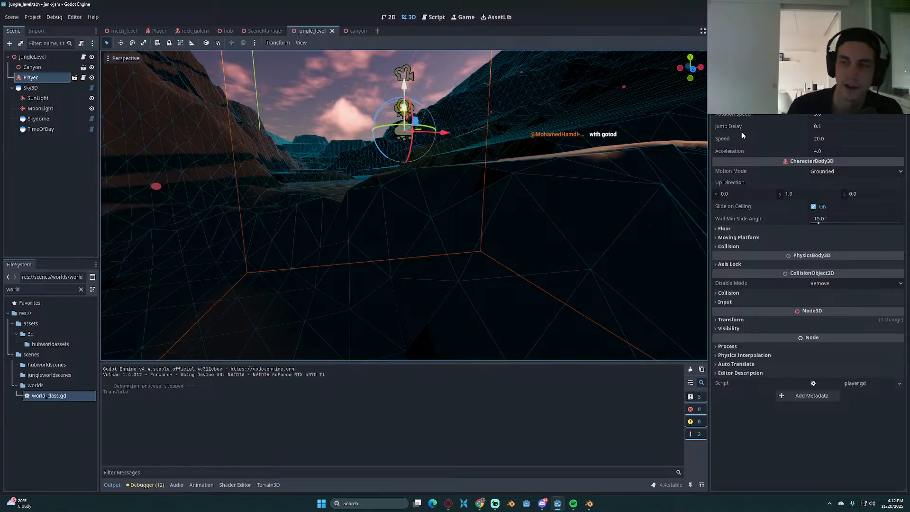
Step: Run the project, travel through the hub teleporter to the canyon to test the raised player spawn, stop the game and save
key("F5")
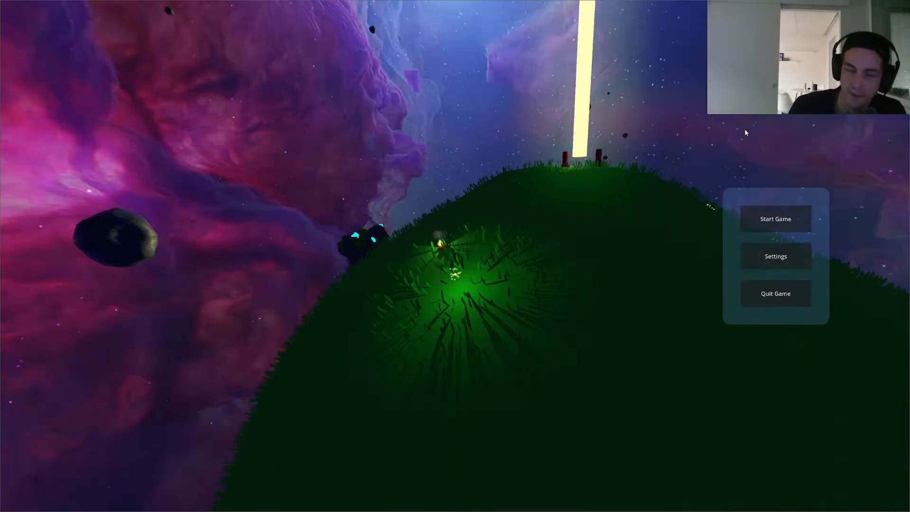
left_click(776, 219)
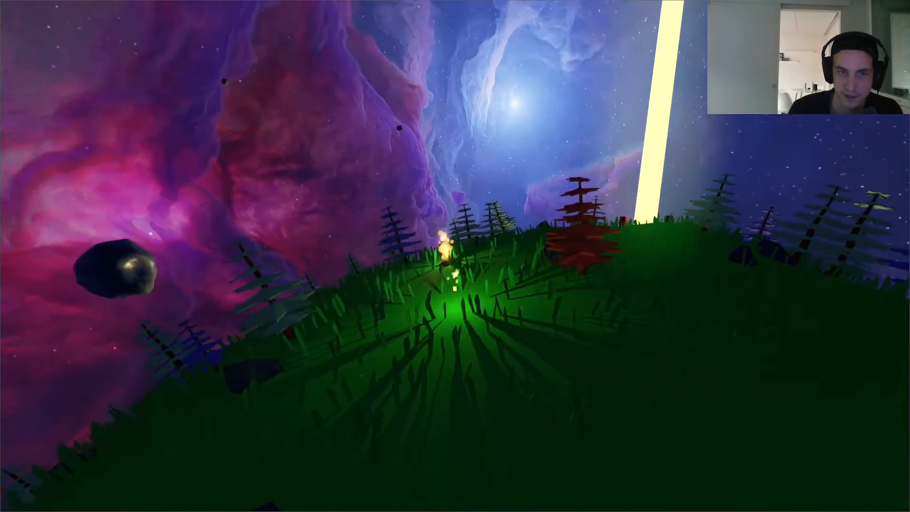
key("w")
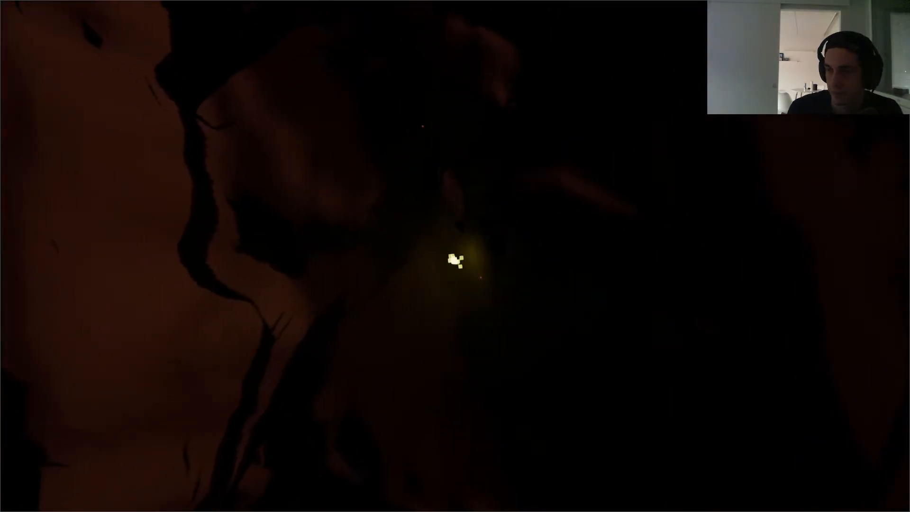
key("w")
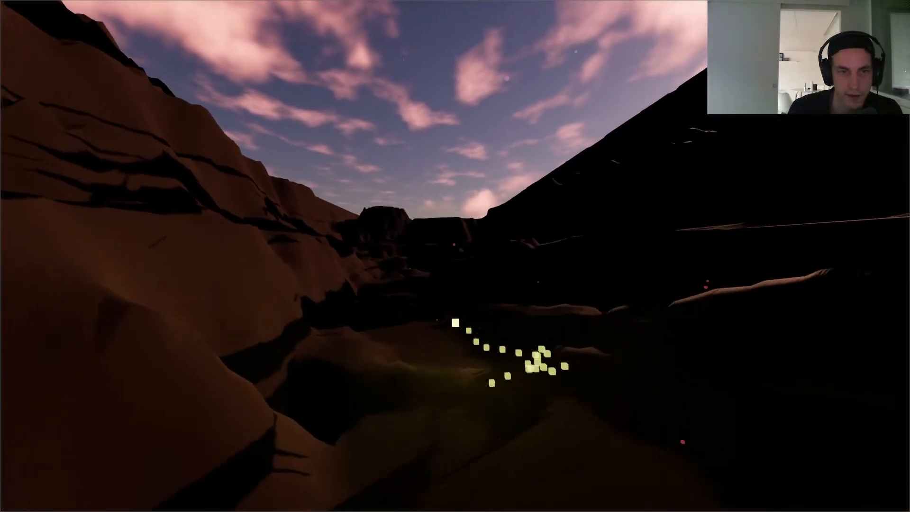
key("w")
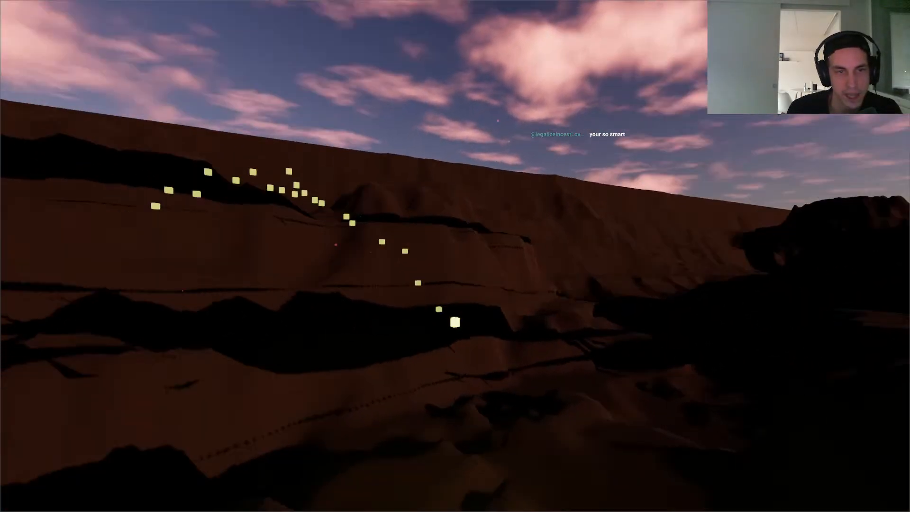
key("w")
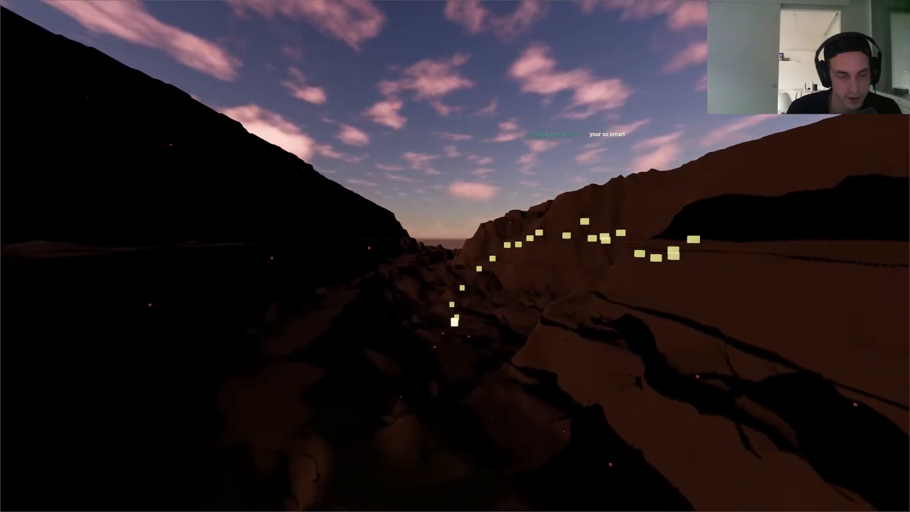
key("F8")
key("ctrl+s")
scroll(391, 209, "down", 6)
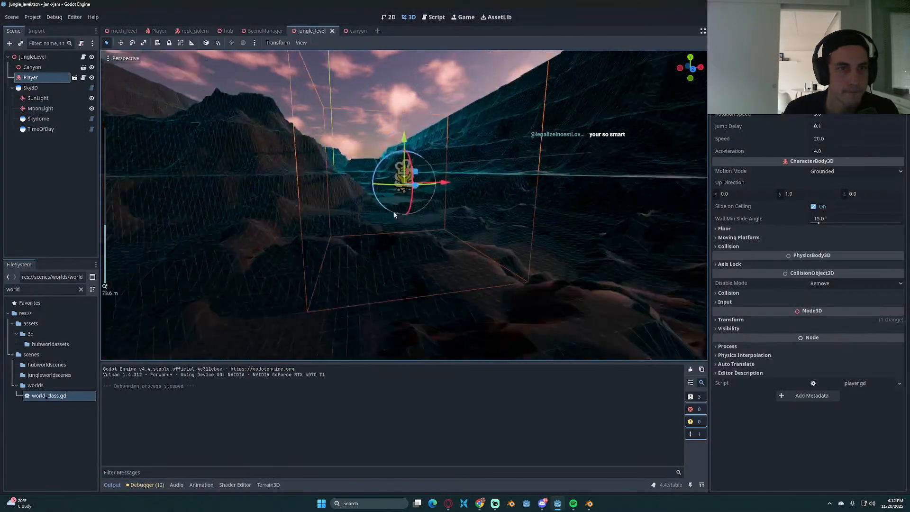
Step: Enlarge the canyon1 node in the canyon scene, trying a scale of 150 before setting 250 on all axes, and save
left_click(348, 33)
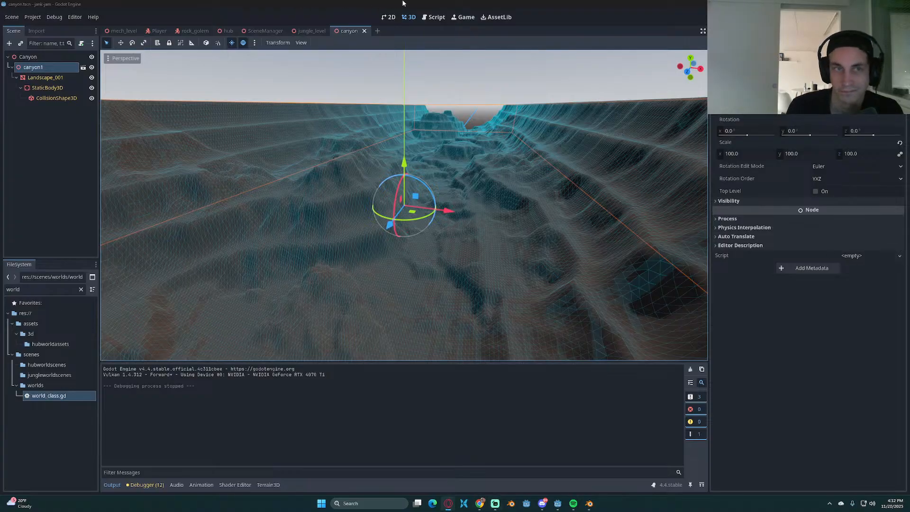
key("ctrl+s")
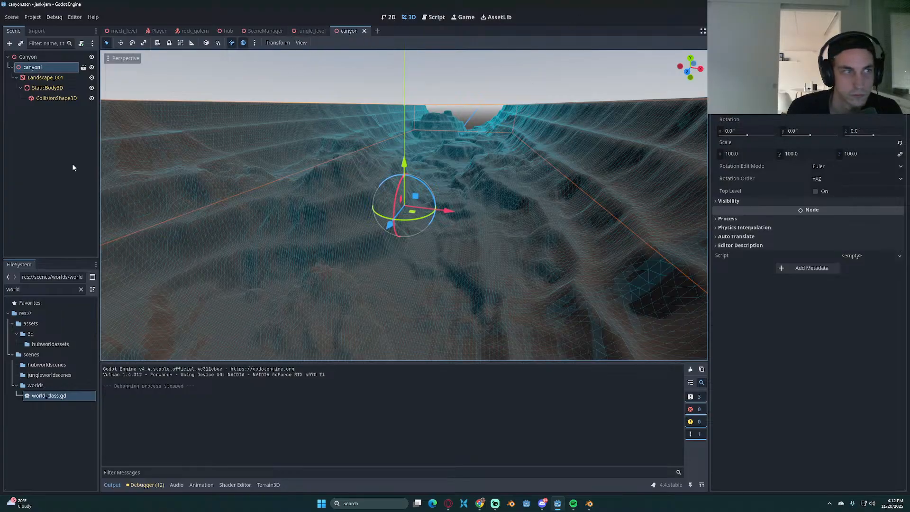
left_click(750, 155)
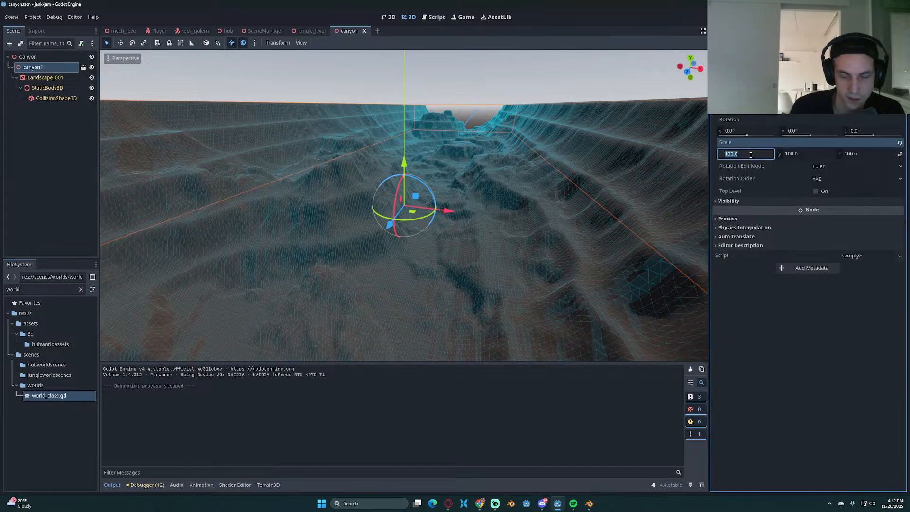
type("150")
key("Return")
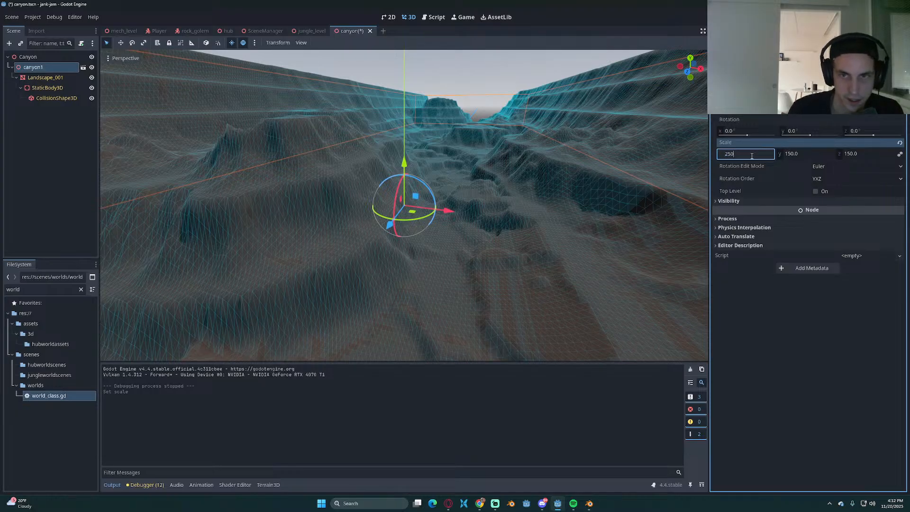
key("Return")
key("ctrl+s")
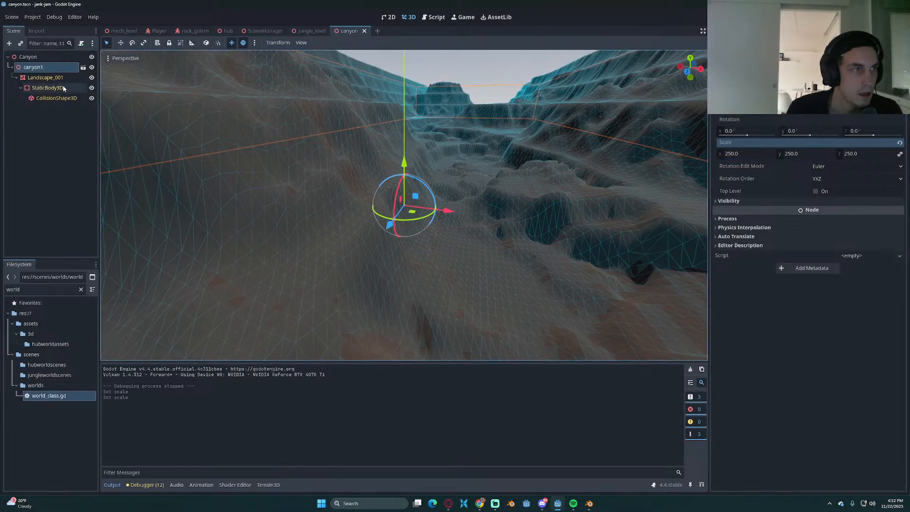
Step: Reposition the Player node in jungle_level upward and sideways over the middle of the enlarged canyon, lower it toward the floor, and save
left_click(304, 31)
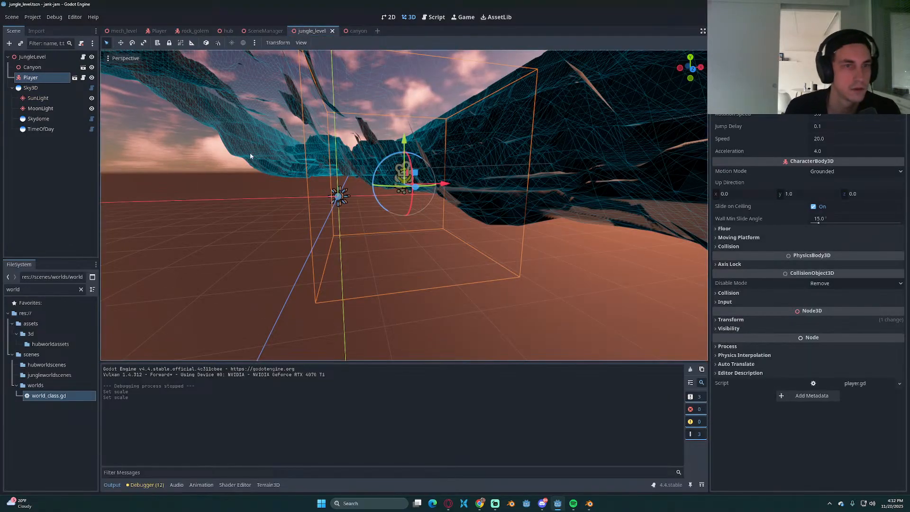
left_click(41, 67)
left_click(42, 76)
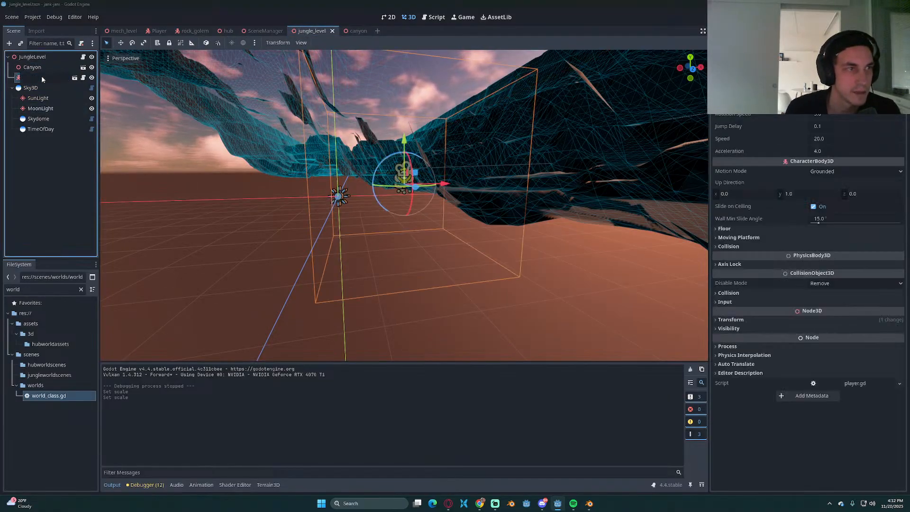
left_click(41, 76)
left_click(52, 70)
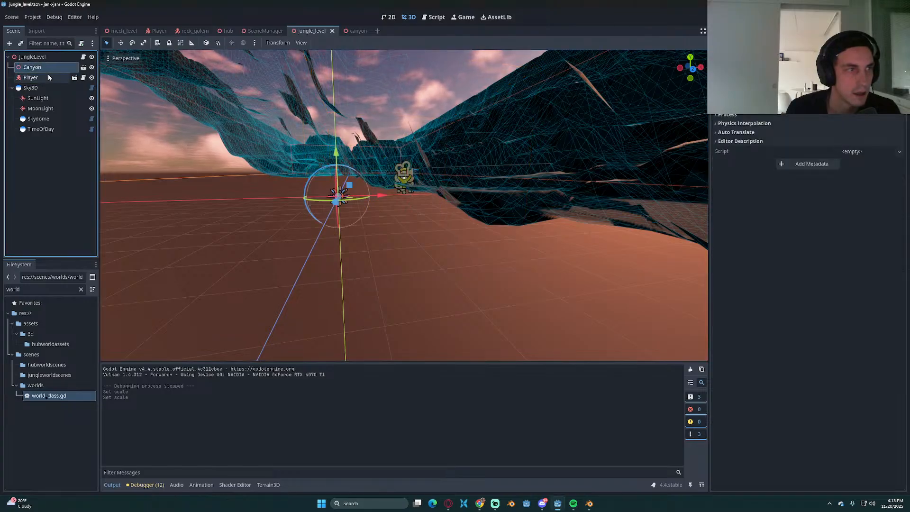
left_click(47, 76)
left_click_drag(407, 141, 407, 96)
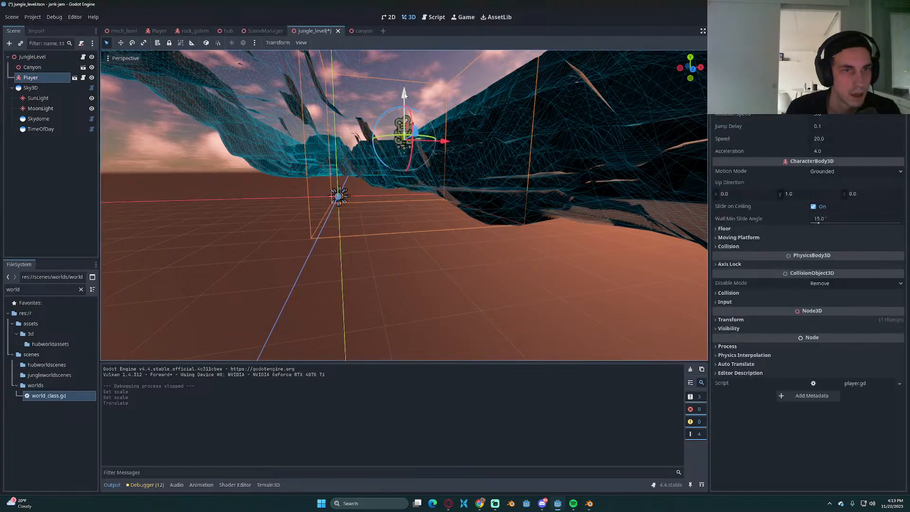
middle_click_drag(507, 162, 486, 171)
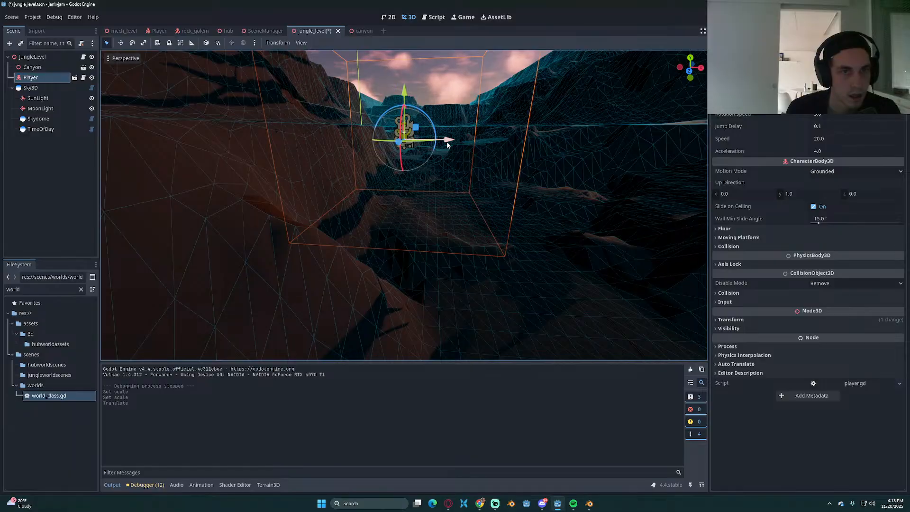
left_click_drag(445, 140, 500, 144)
left_click_drag(459, 95, 455, 134)
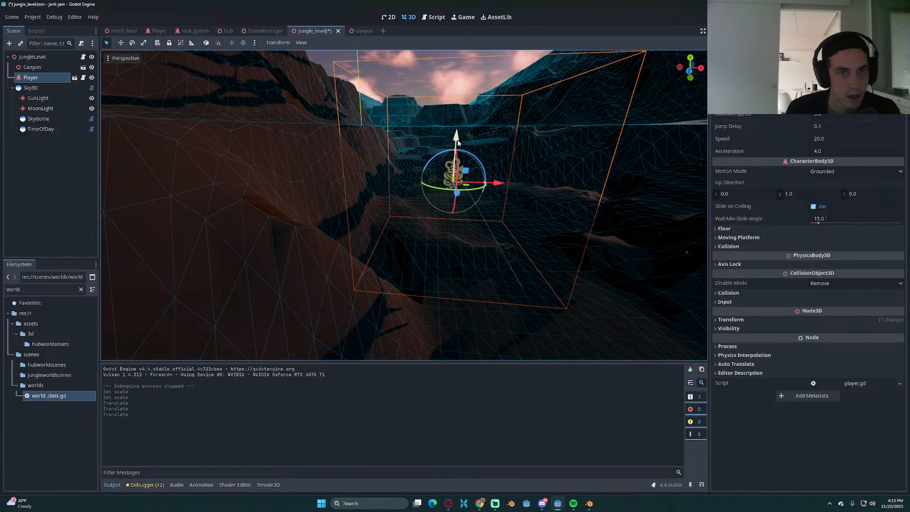
key("ctrl+s")
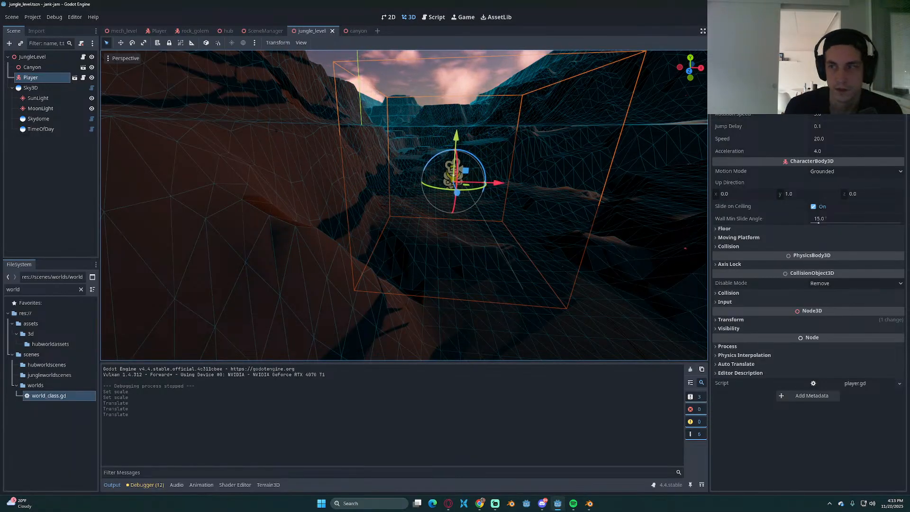
Step: Run the game, teleport from the hub to the canyon to explore it at scale 250, and return to the editor
key("F6")
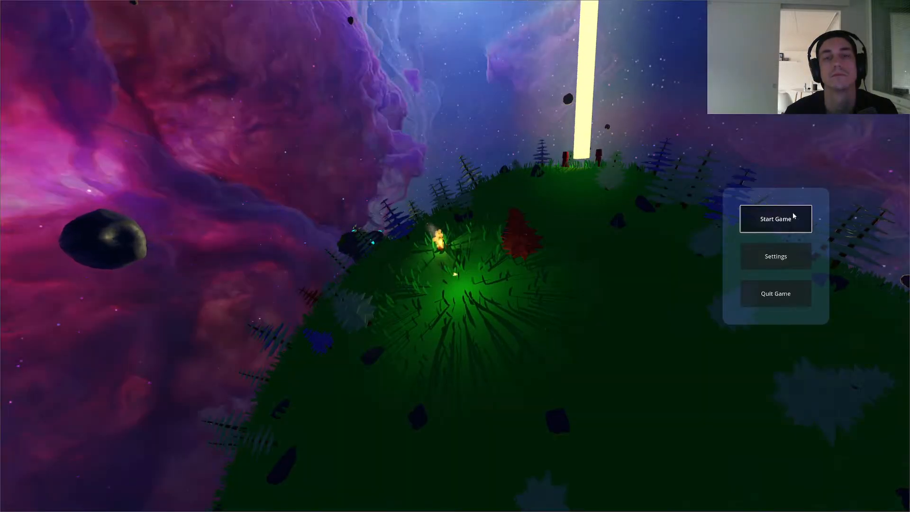
left_click(790, 214)
key("w")
key("space")
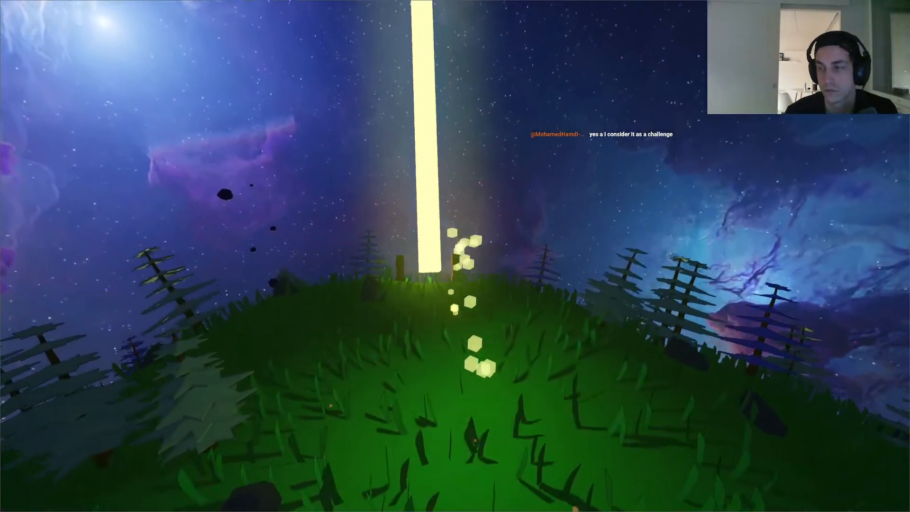
key("w")
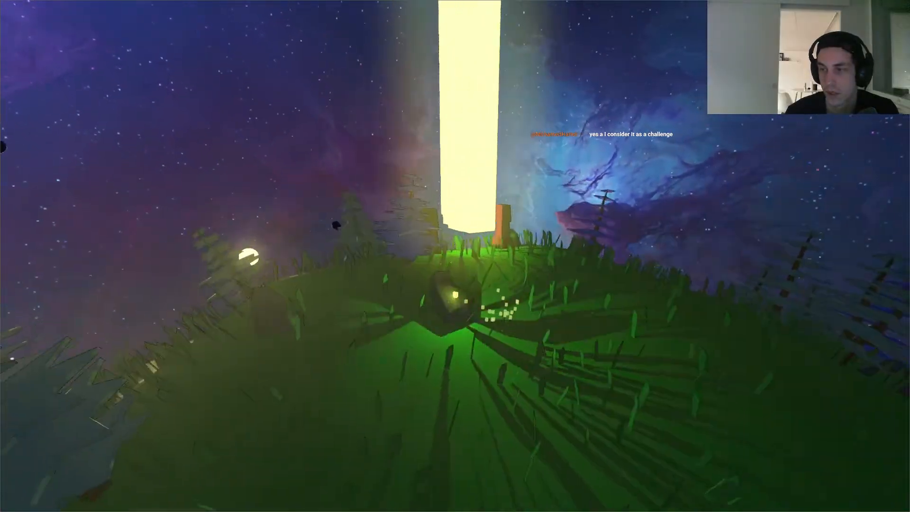
key("w")
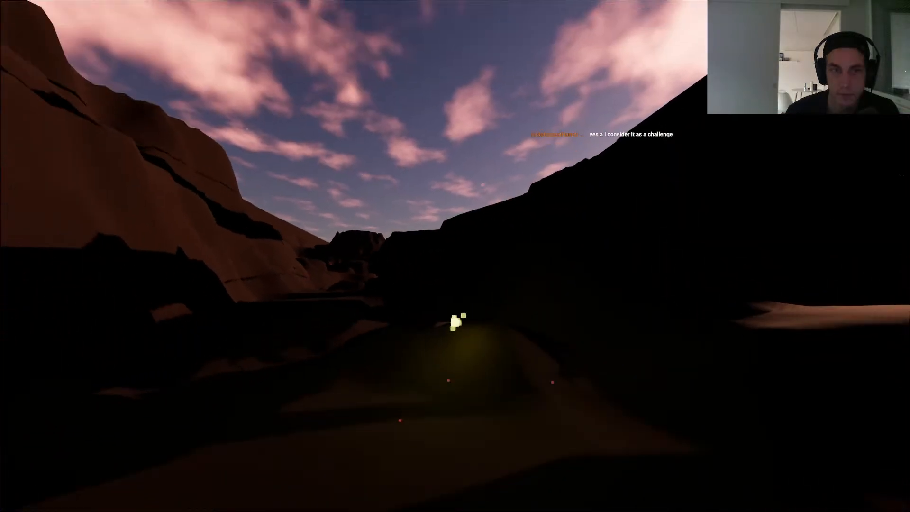
key("w")
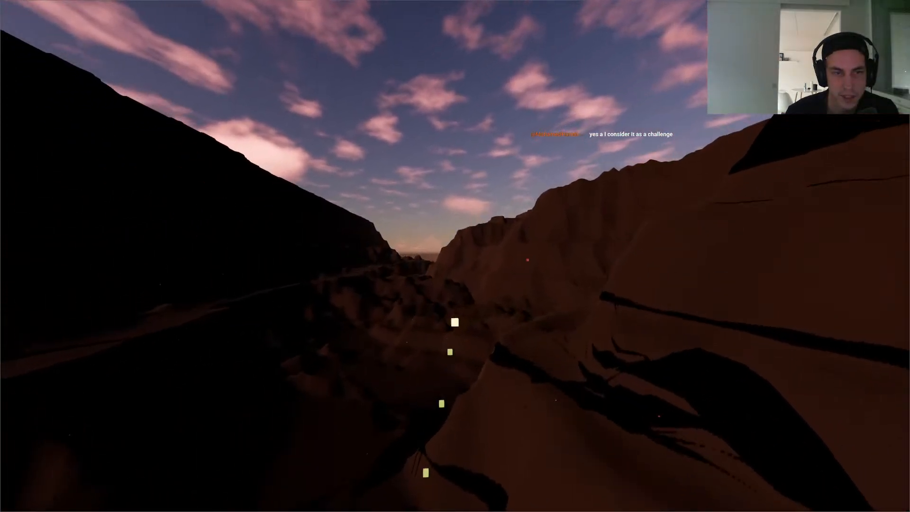
key("w")
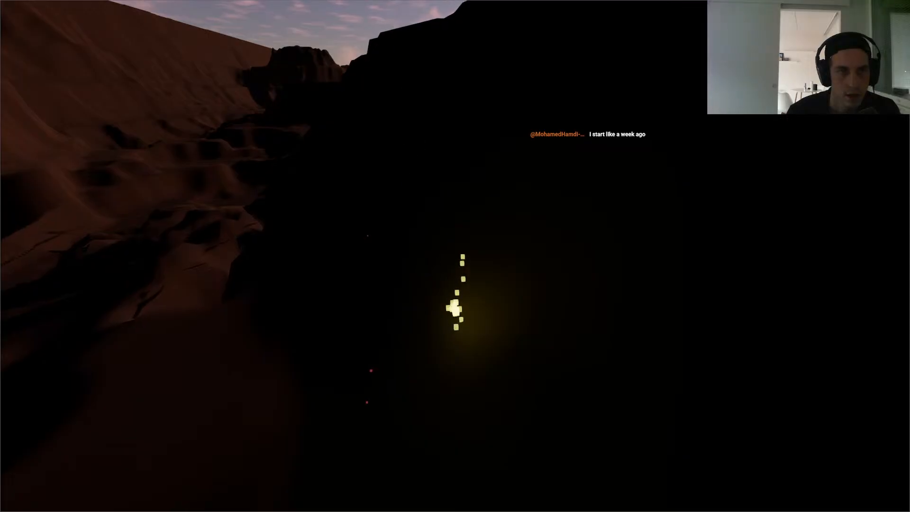
key("alt+Tab")
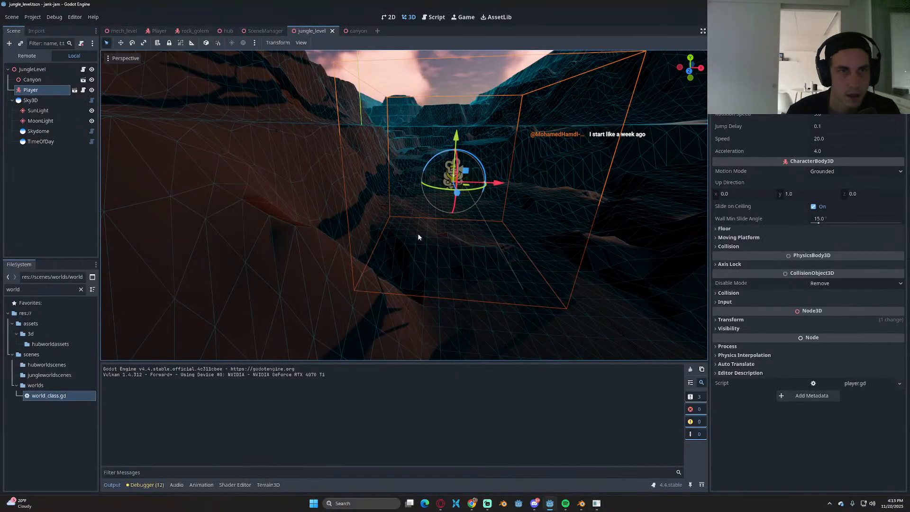
Step: Inspect the transform of the Canyon node in jungle_level and compare it with the running game
left_click(33, 79)
scroll(808, 237, "up", 3)
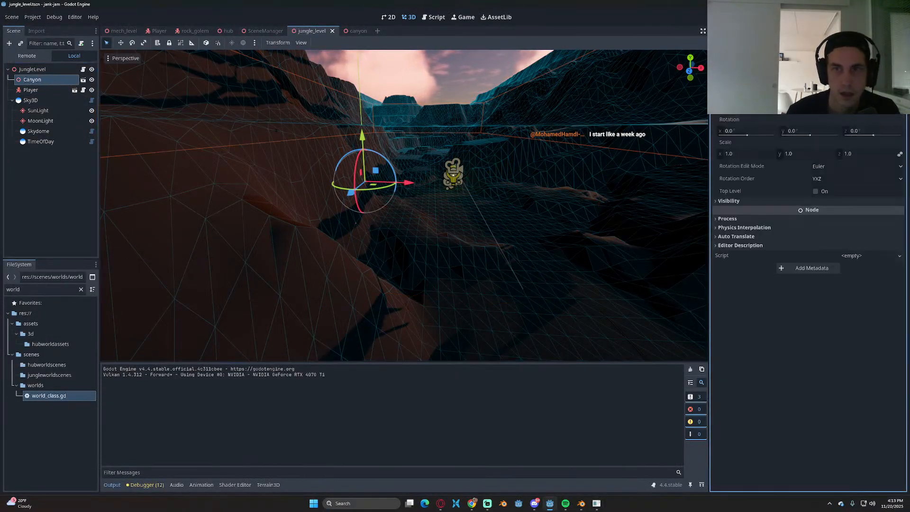
left_click(740, 88)
key("alt+Tab")
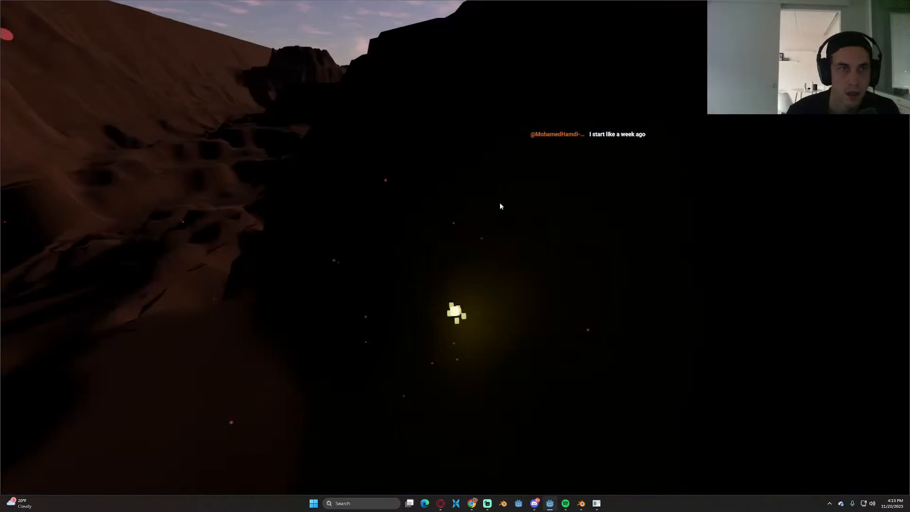
key("alt+Tab")
Step: Enable editable children on the Canyon node, check the nested canyon1 node's transform, collapse the branch and stop the game
right_click(32, 80)
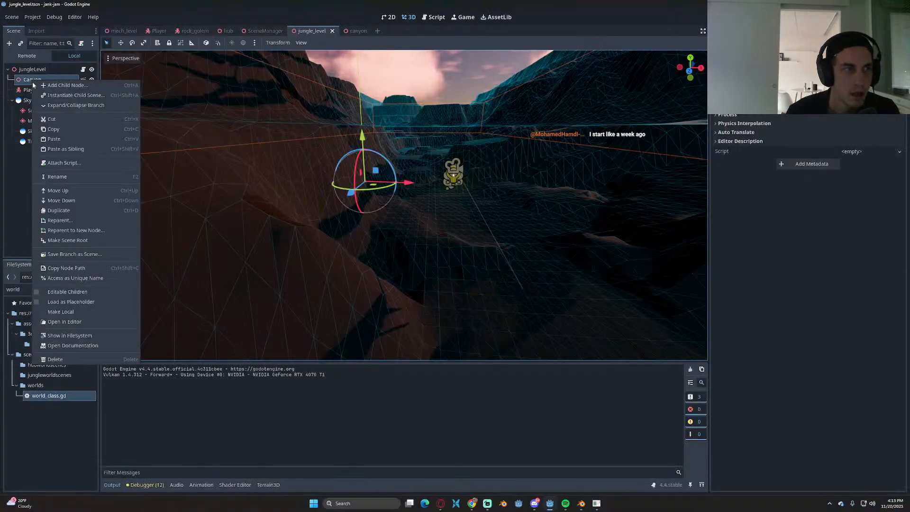
left_click(66, 291)
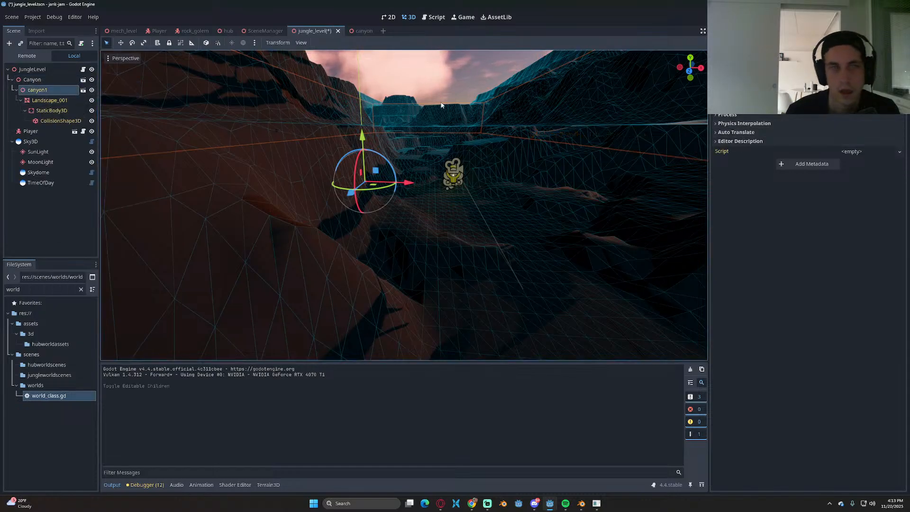
left_click(734, 88)
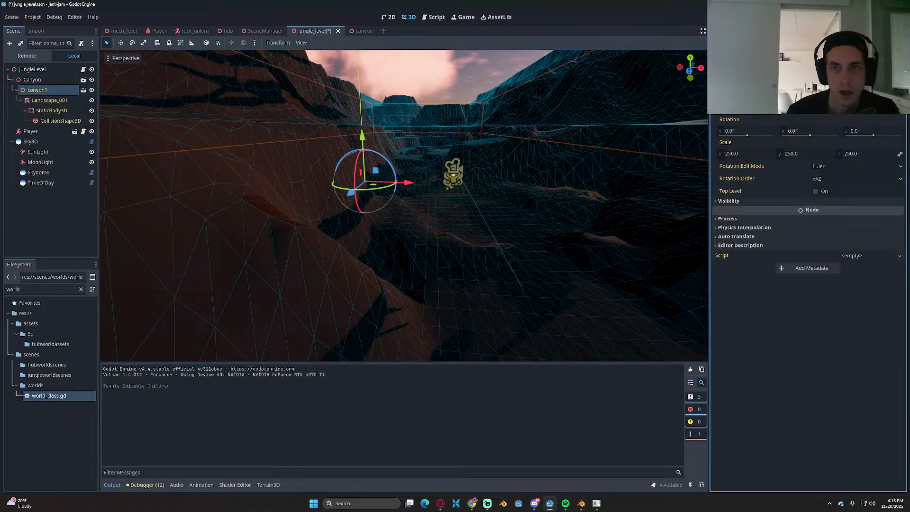
left_click(734, 87)
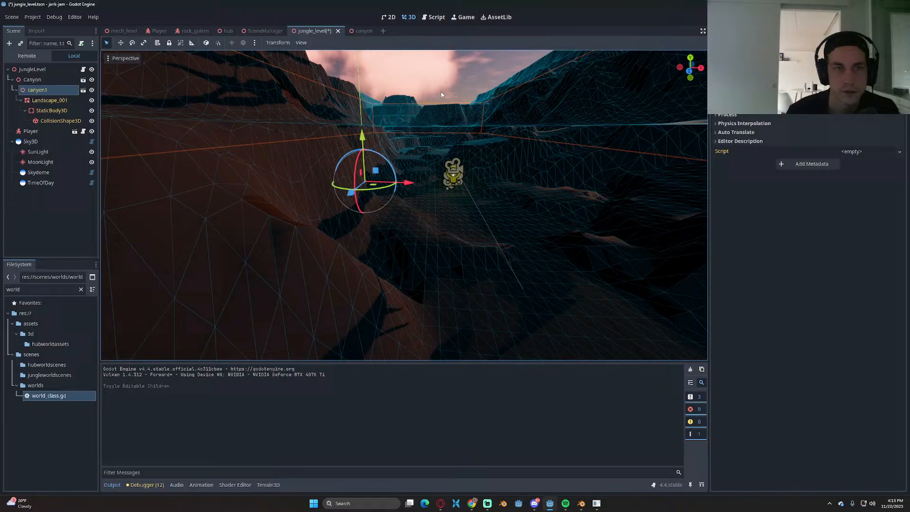
left_click(27, 82)
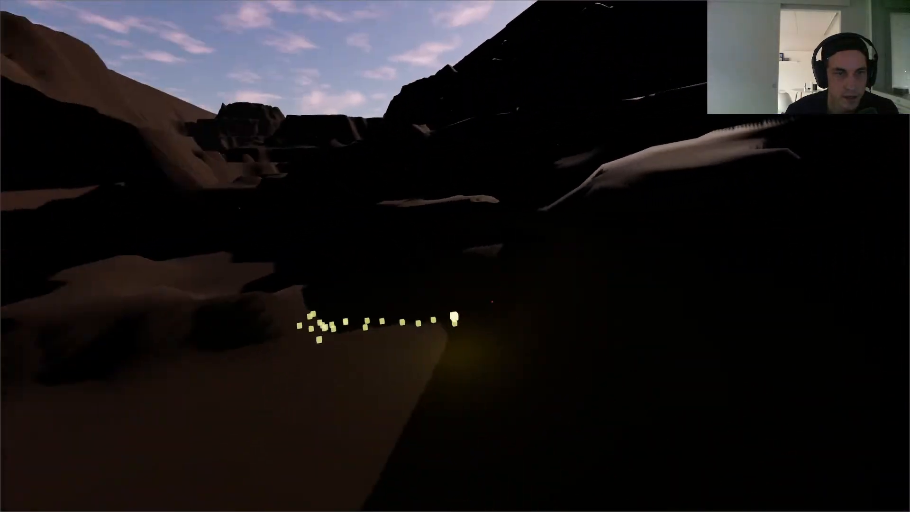
key("F8")
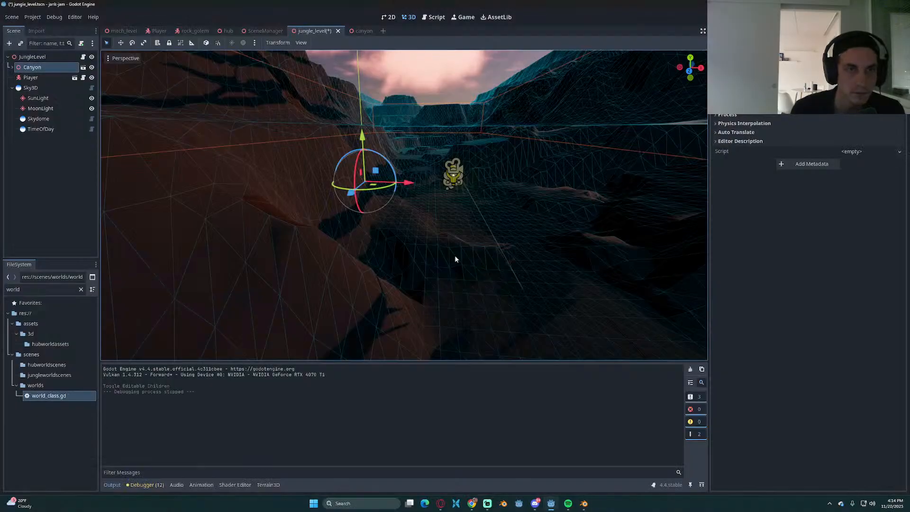
Step: Set the Sky3D node's current time to 12, review the daylight over the whole canyon, and save the scene
left_click(37, 88)
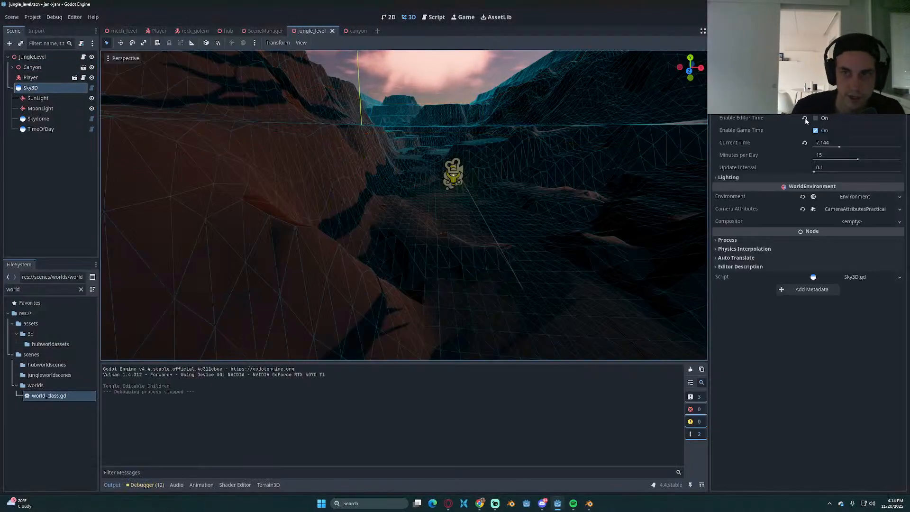
left_click(836, 143)
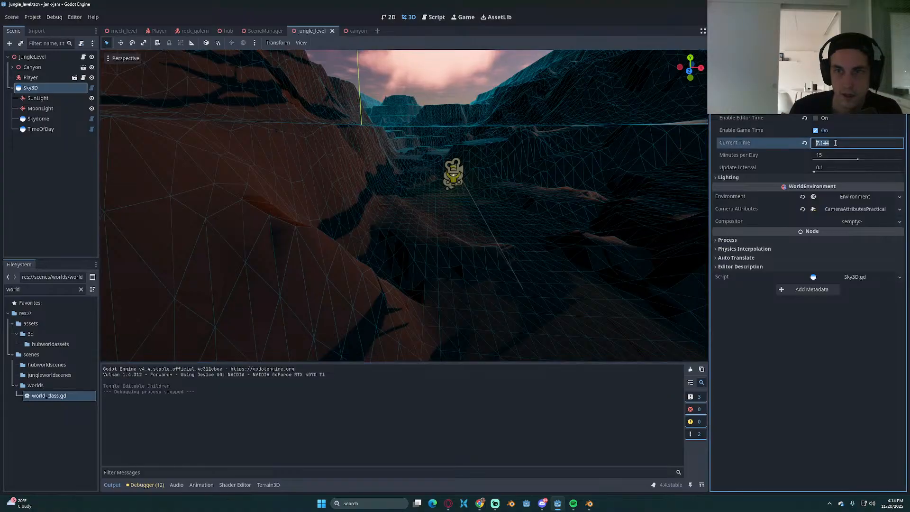
type("12")
key("Return")
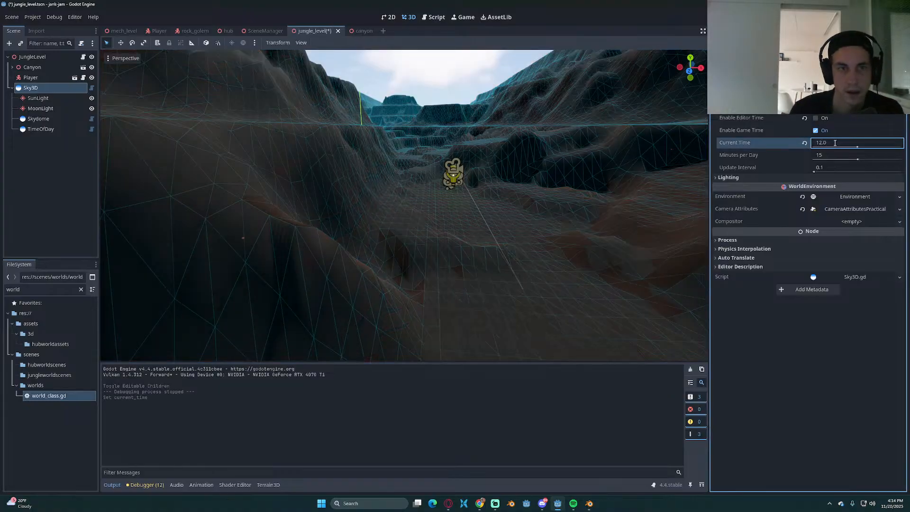
mouse_move(552, 140)
middle_mouse_down()
mouse_move(474, 155)
mouse_move(542, 184)
mouse_move(536, 145)
middle_mouse_up()
scroll(537, 145, "down", 15)
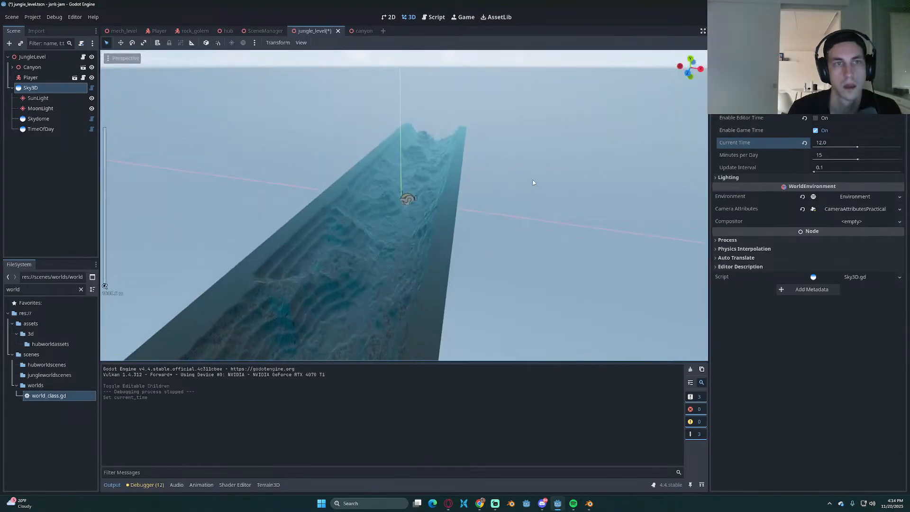
middle_click_drag(533, 183, 465, 167)
scroll(461, 152, "up", 18)
key("ctrl+s")
middle_click_drag(560, 179, 558, 190)
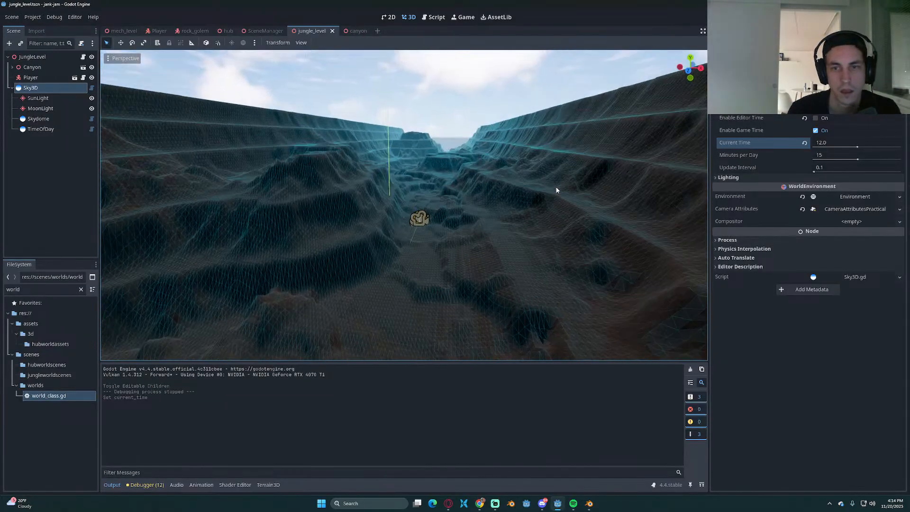
scroll(462, 189, "up", 10)
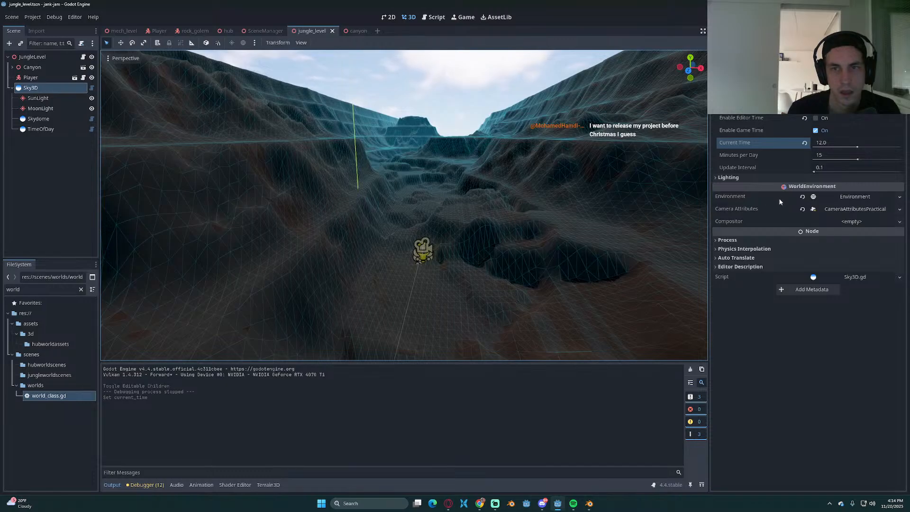
Step: Check Sky3D's lighting settings and enable glow in its Environment resource
left_click(730, 178)
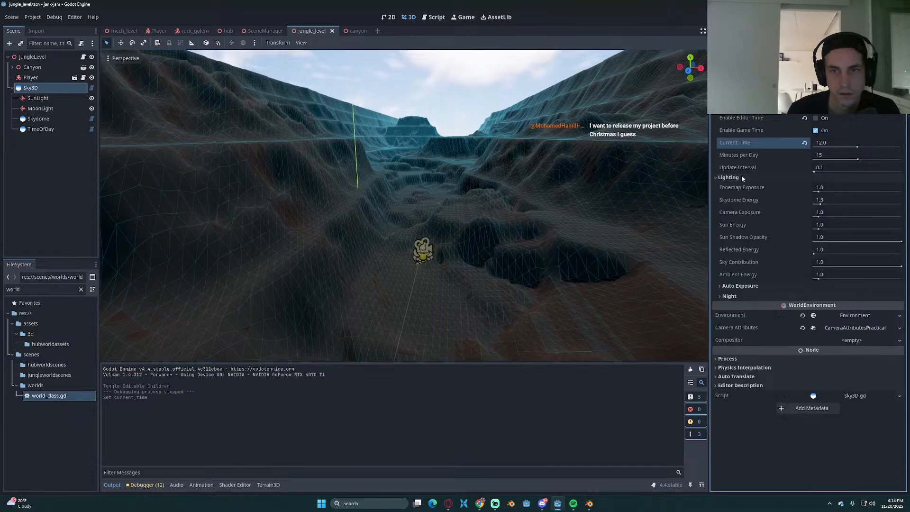
left_click(730, 177)
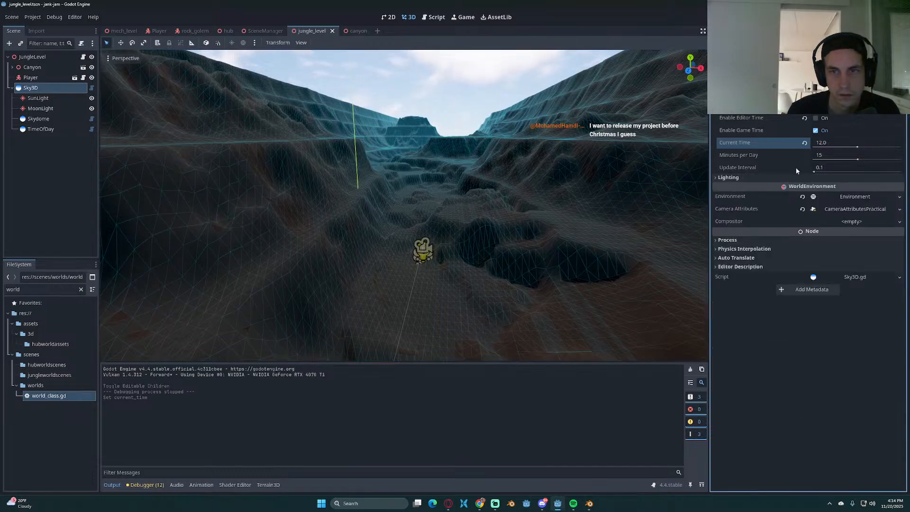
left_click(813, 197)
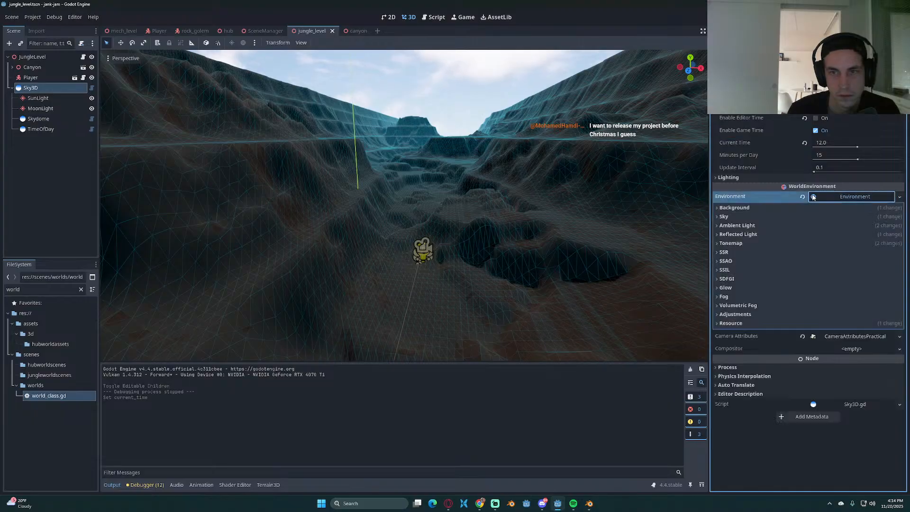
left_click(730, 289)
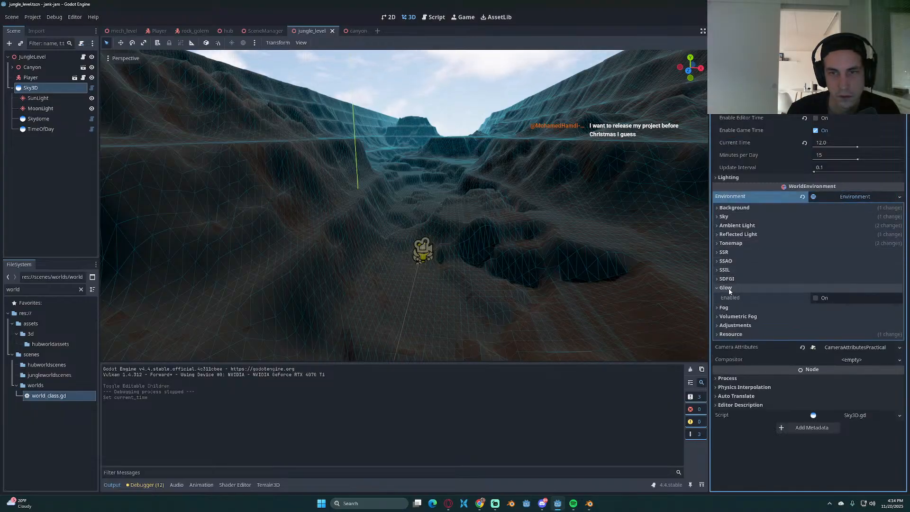
left_click(817, 299)
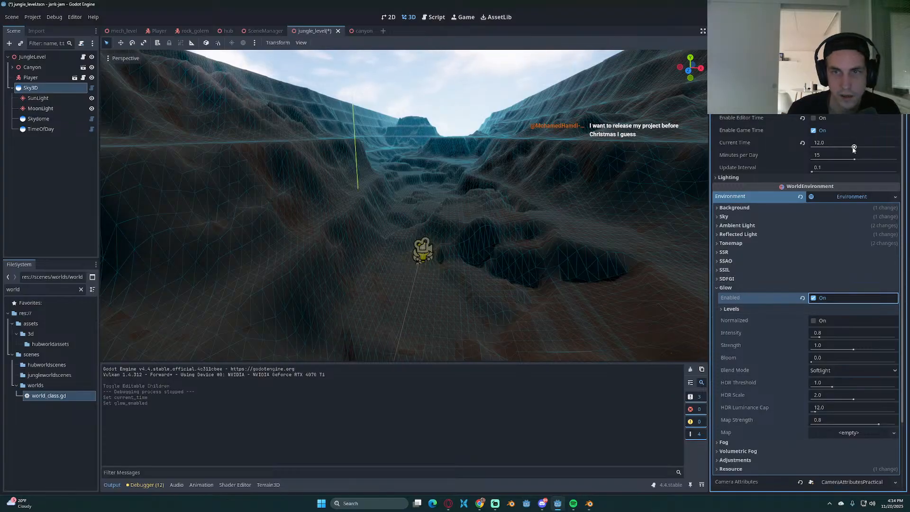
Step: Set Sky3D's current time to 0.0 for a night sky and save the scene
left_click_drag(854, 149, 818, 148)
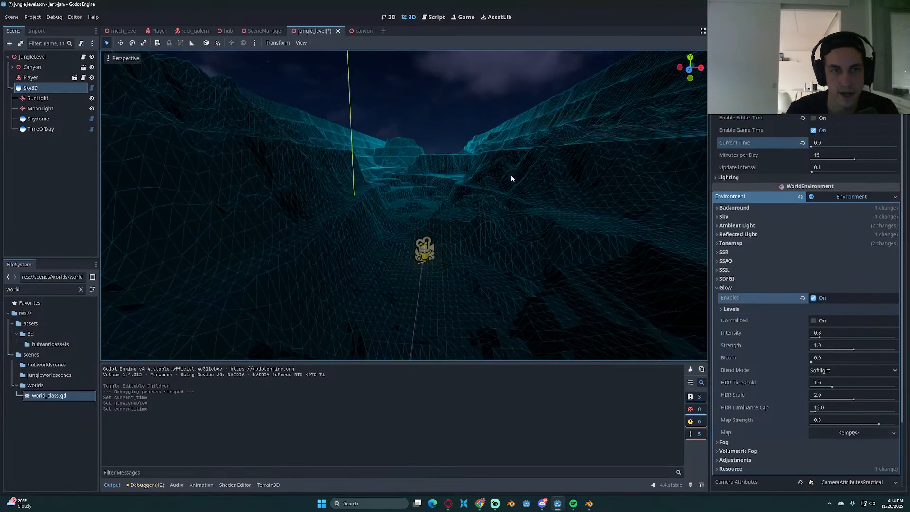
key("ctrl+s")
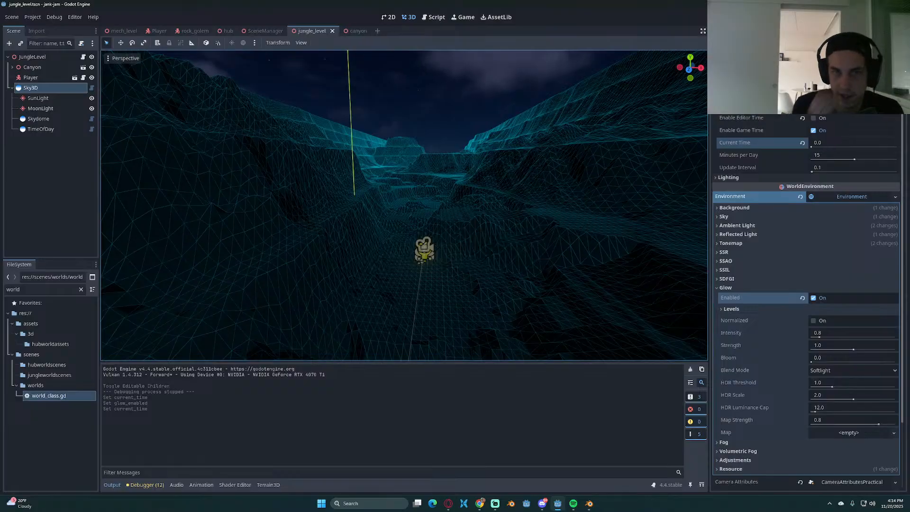
key("ctrl+s")
Step: Run the game, teleport from the hub to NatureWorld to explore the canyon at night, and stop the game
key("F6")
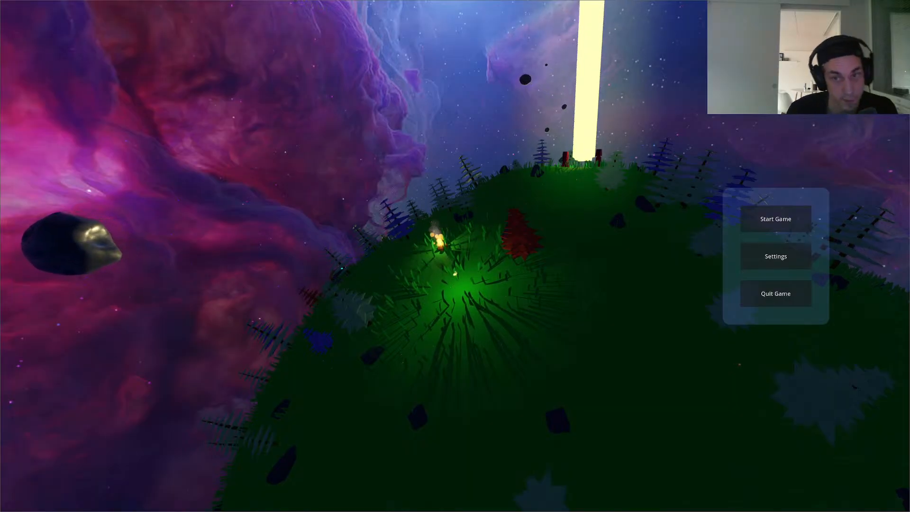
left_click(806, 219)
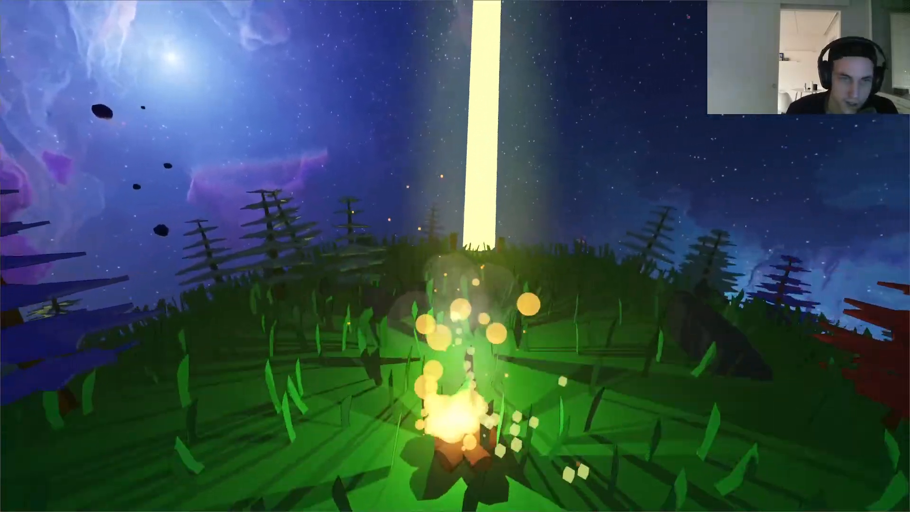
key("w")
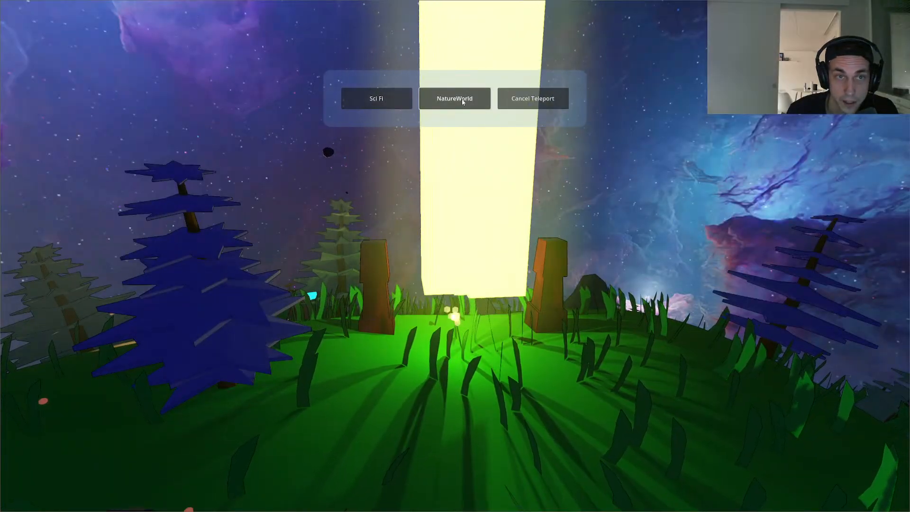
left_click(455, 98)
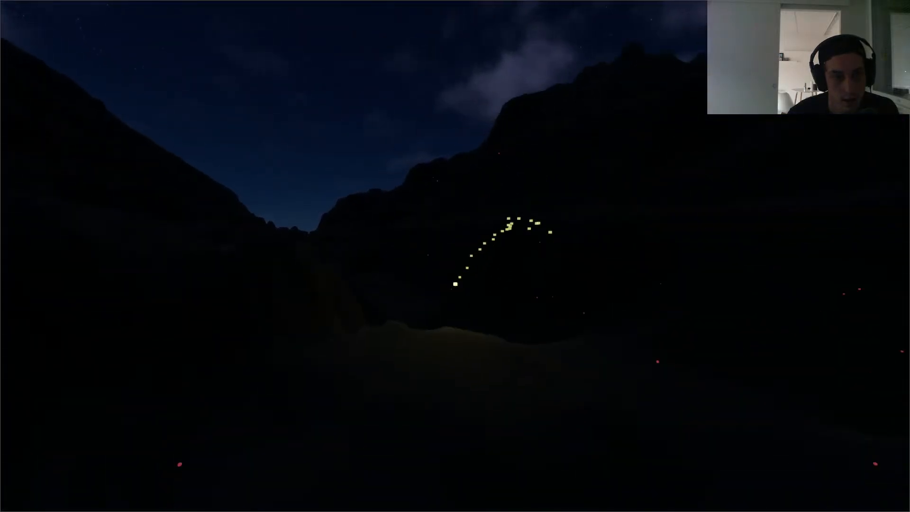
key("F8")
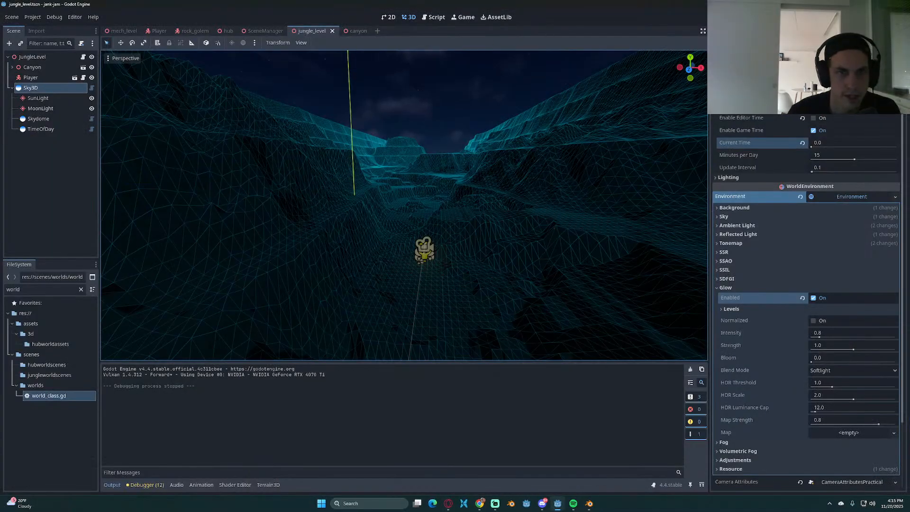
Step: Run the game again, teleport from the hub to the Sci Fi world, explore the night city, stop the game and save
mouse_move(446, 509)
key("F6")
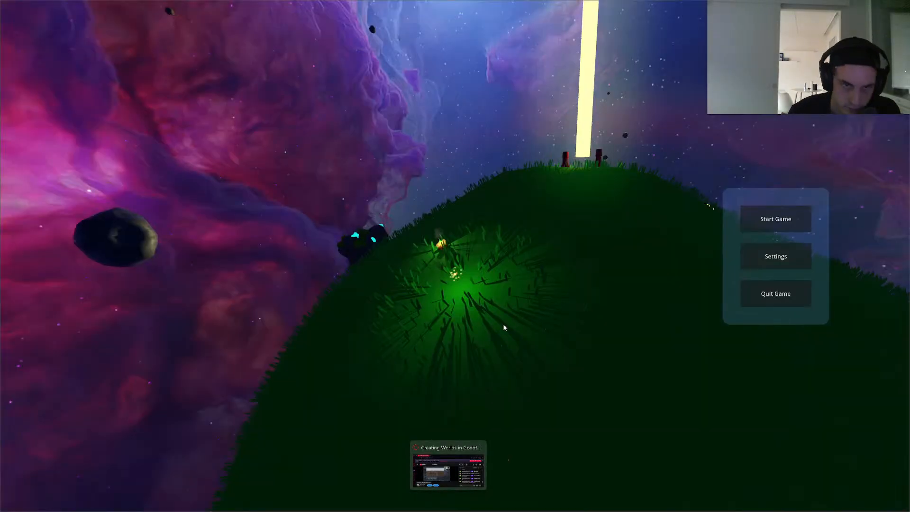
left_click(784, 219)
key("w")
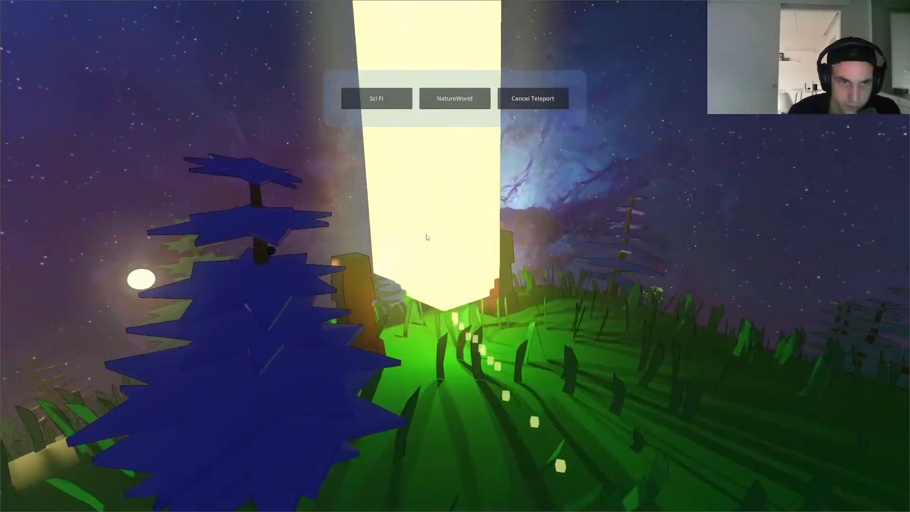
left_click(386, 90)
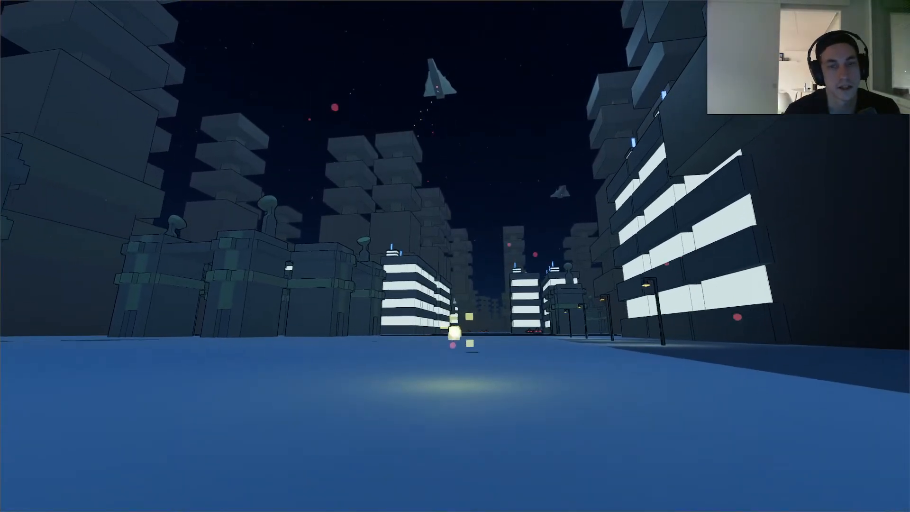
key("w")
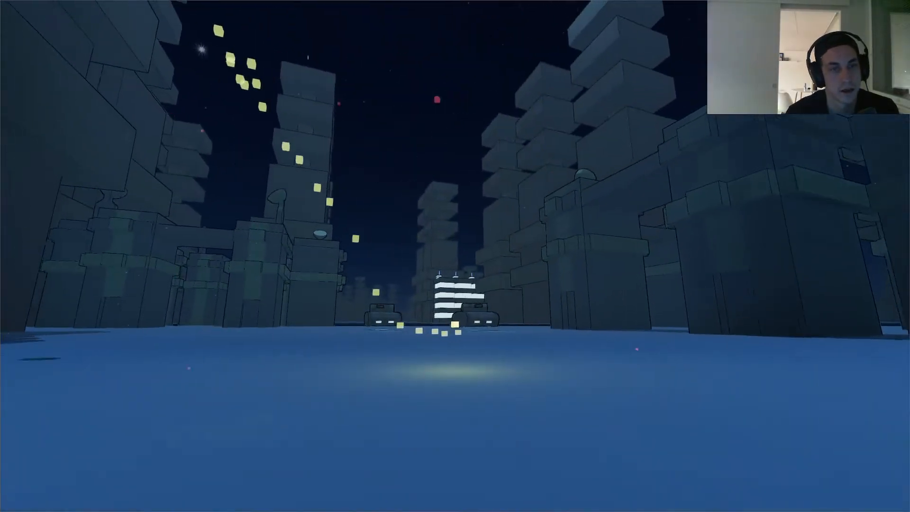
key("w")
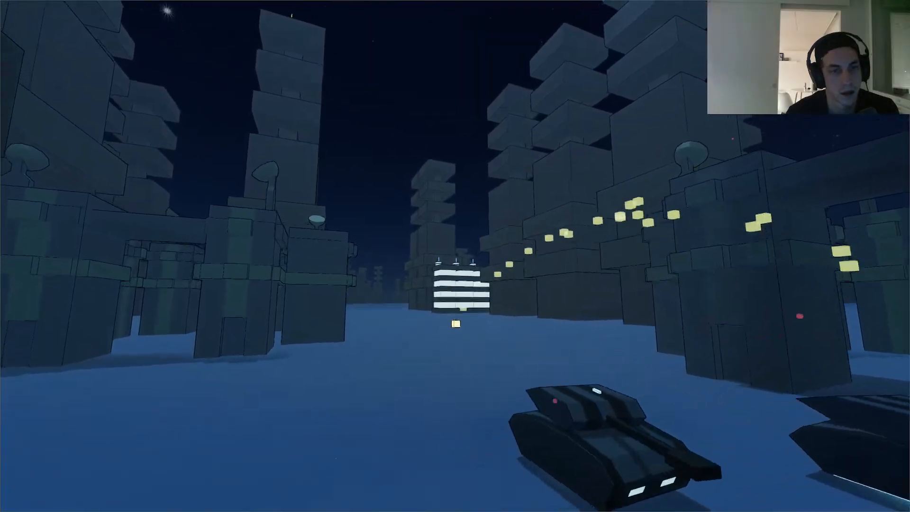
key("w")
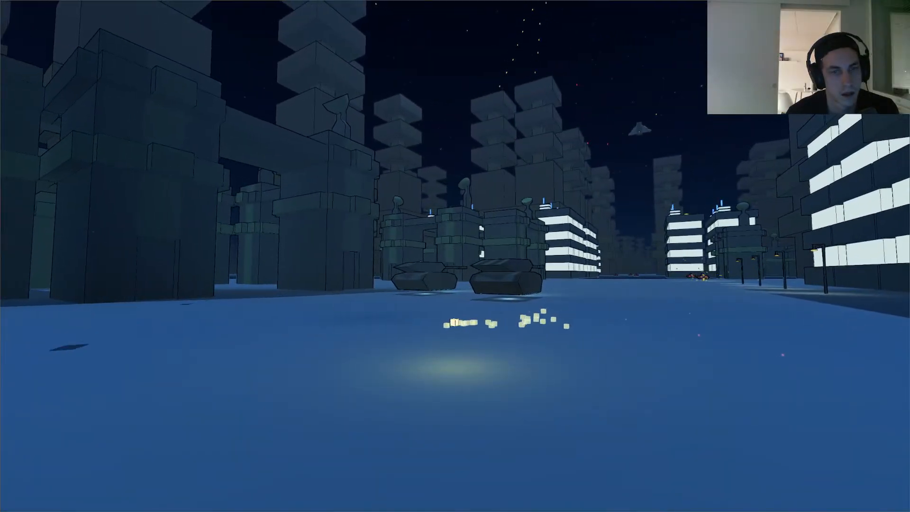
key("d")
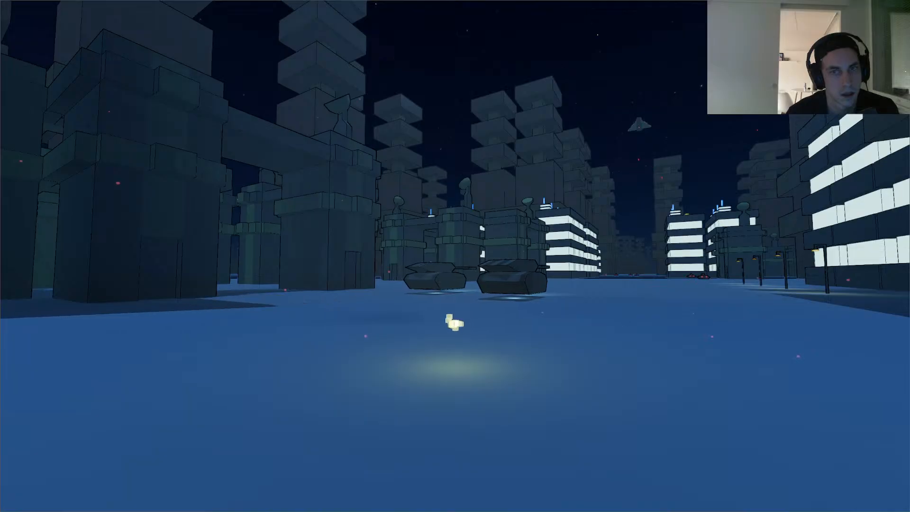
key("F8")
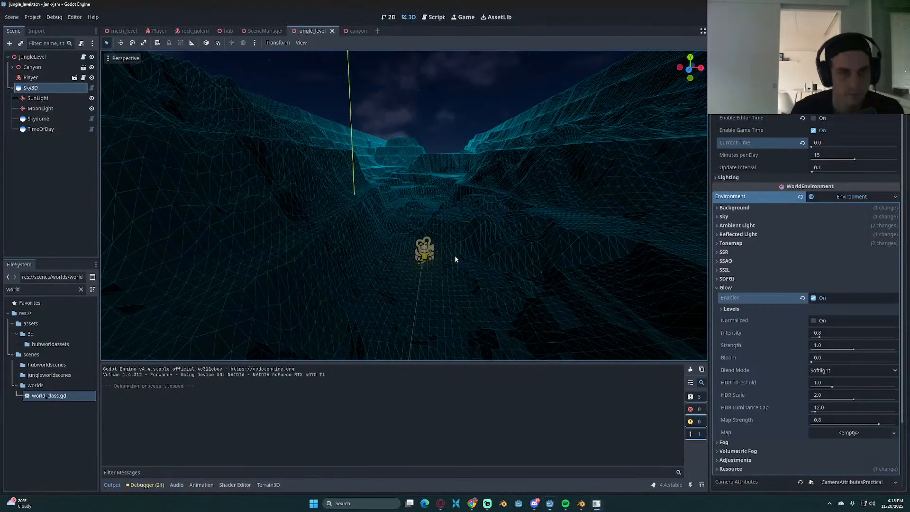
key("ctrl+s")
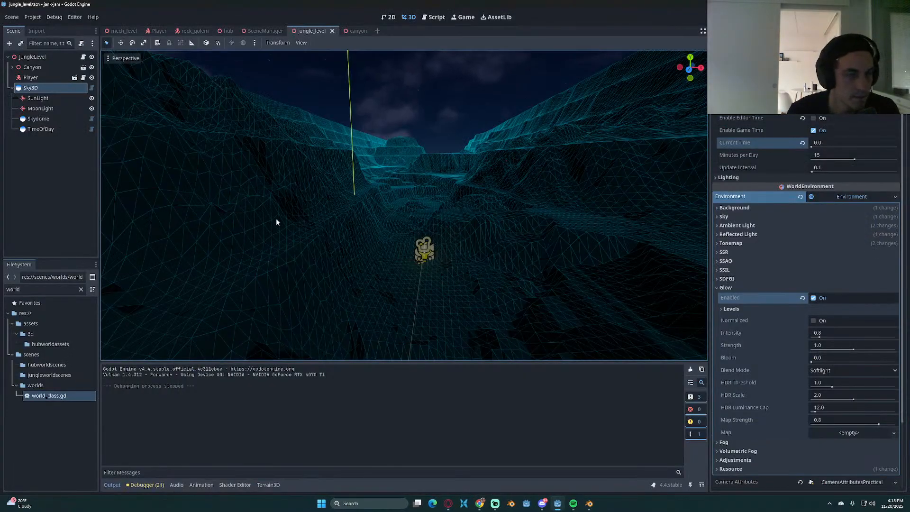
Step: Examine the canyon terrain around the player at different distances and angles in the jungle level
scroll(431, 257, "down", 4)
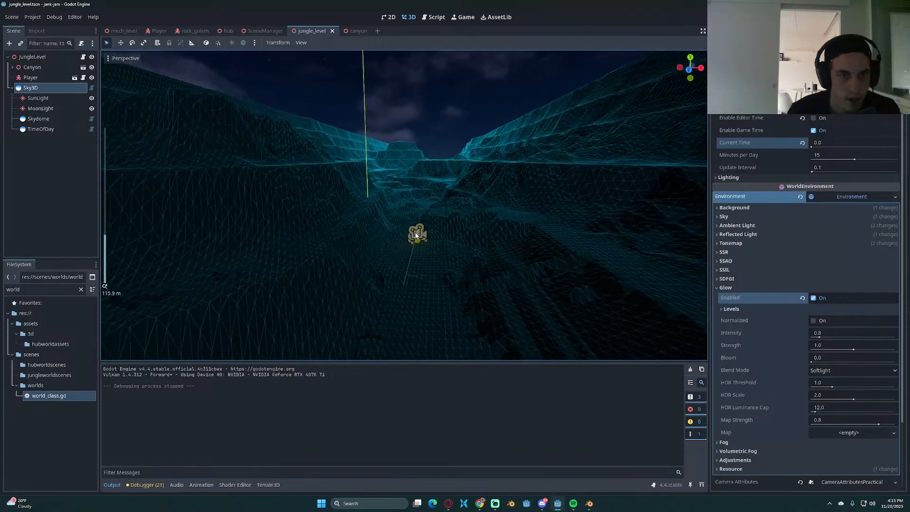
middle_click_drag(431, 255, 391, 239)
scroll(415, 240, "up", 10)
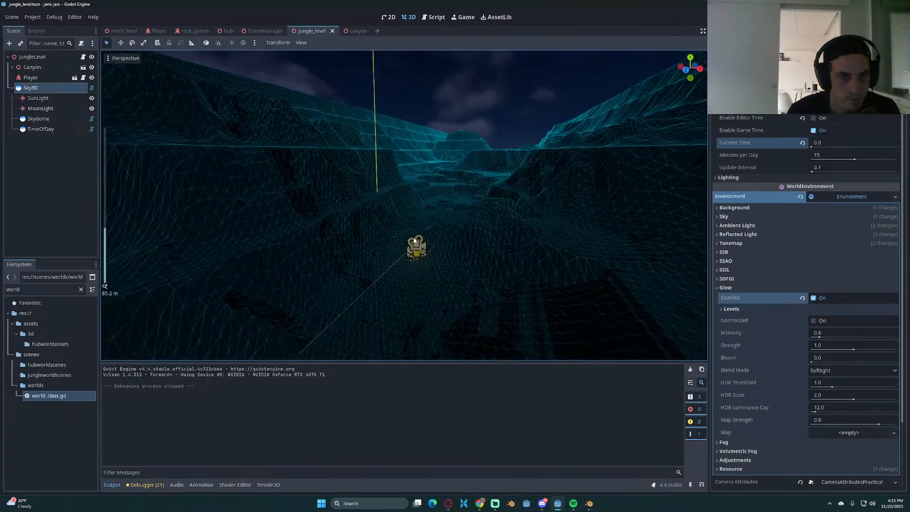
scroll(415, 240, "down", 14)
middle_click_drag(444, 270, 443, 242)
scroll(443, 242, "up", 2)
scroll(443, 242, "up", 14)
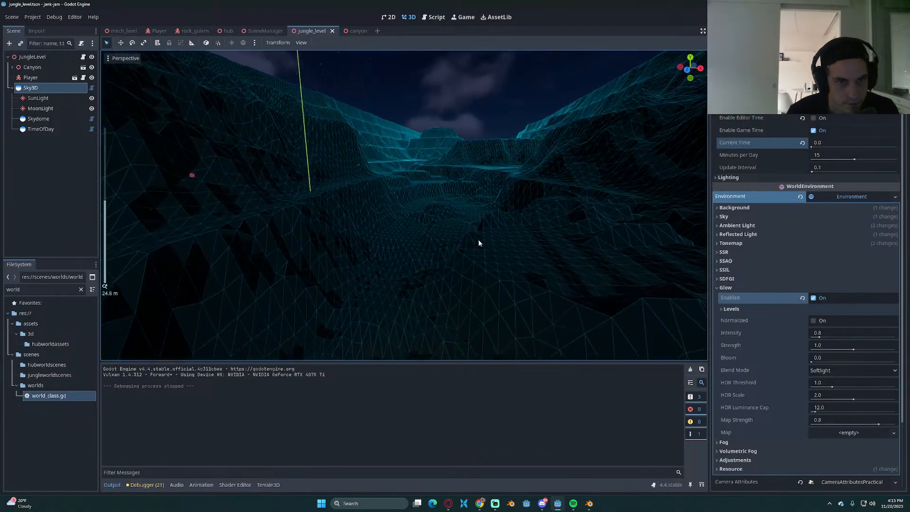
scroll(481, 216, "down", 8)
scroll(481, 219, "down", 5)
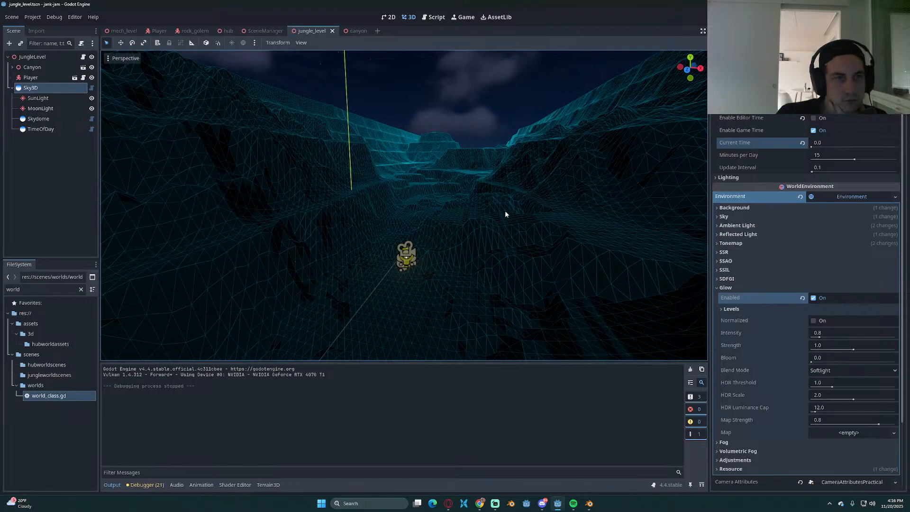
mouse_move(479, 214)
middle_mouse_down()
mouse_move(433, 209)
mouse_move(471, 202)
middle_mouse_up()
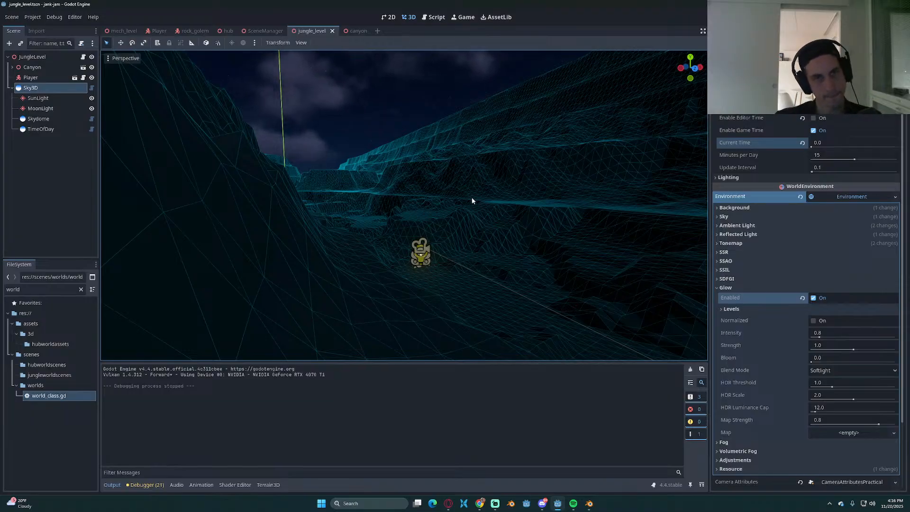
Step: Switch to Blender, start a new file and delete the default cube, camera and light
left_click(589, 505)
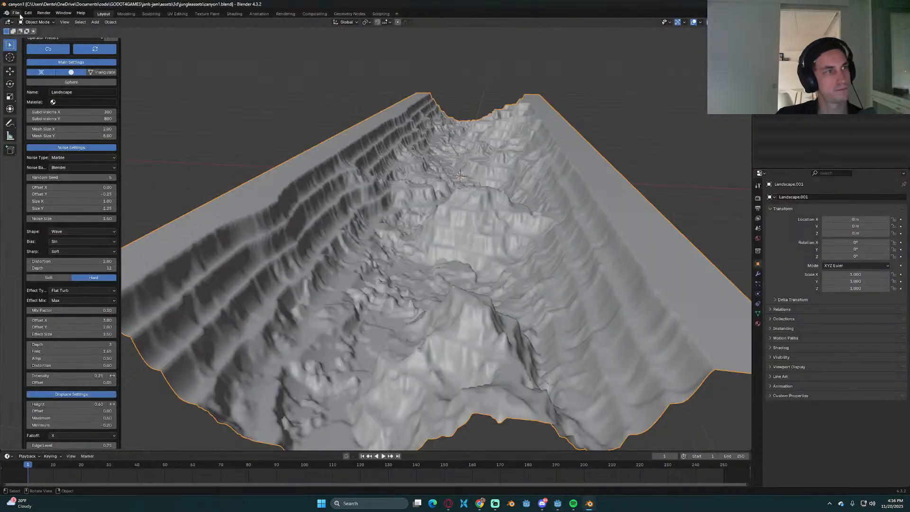
left_click(15, 13)
mouse_move(25, 21)
left_click(116, 20)
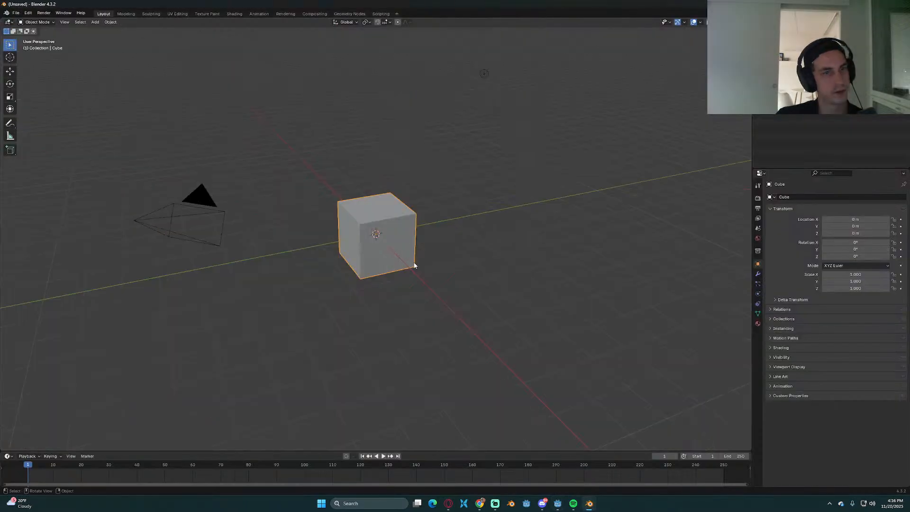
key("a")
key("Delete")
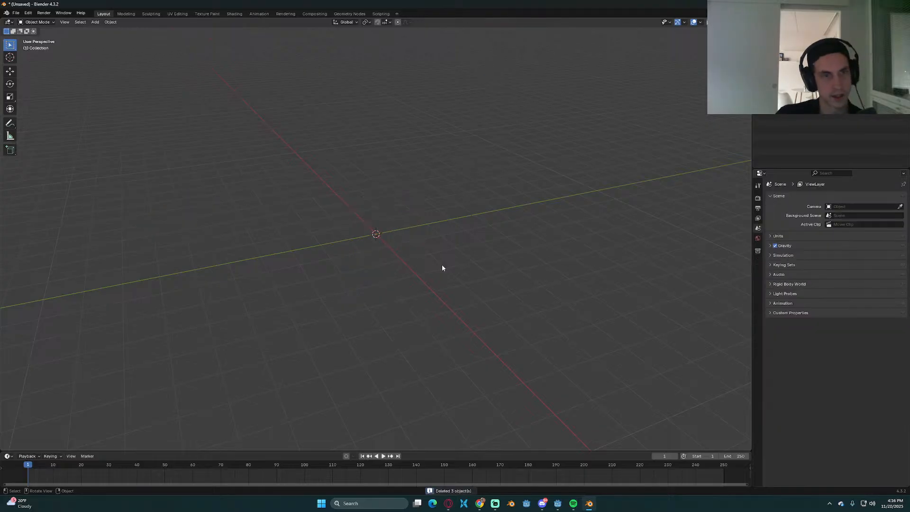
key("shift+a")
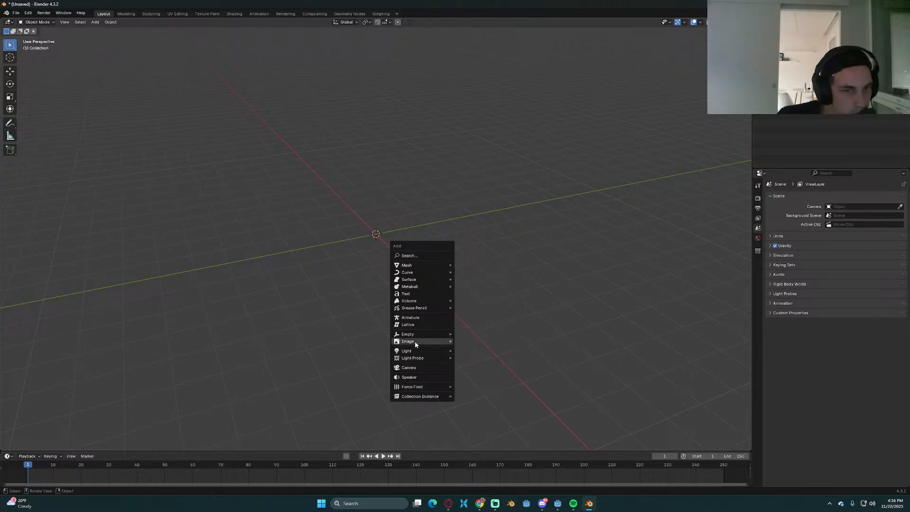
mouse_move(423, 389)
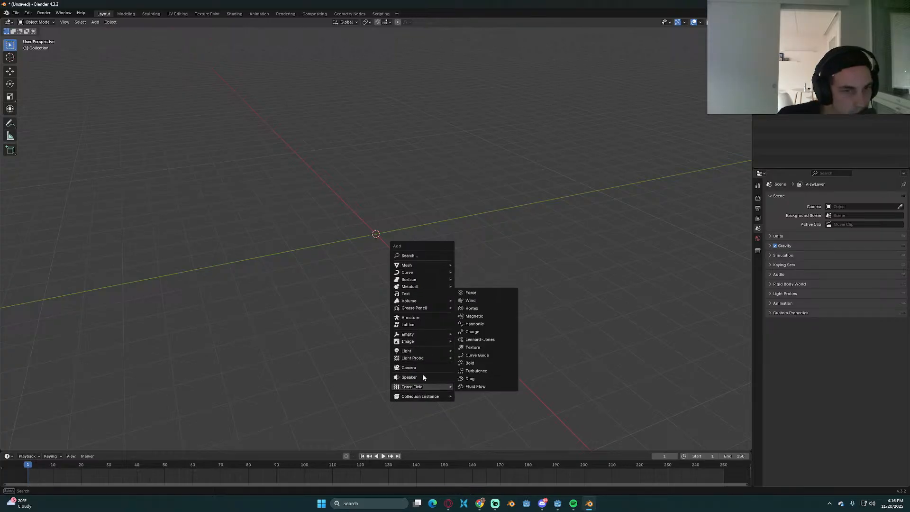
mouse_move(440, 275)
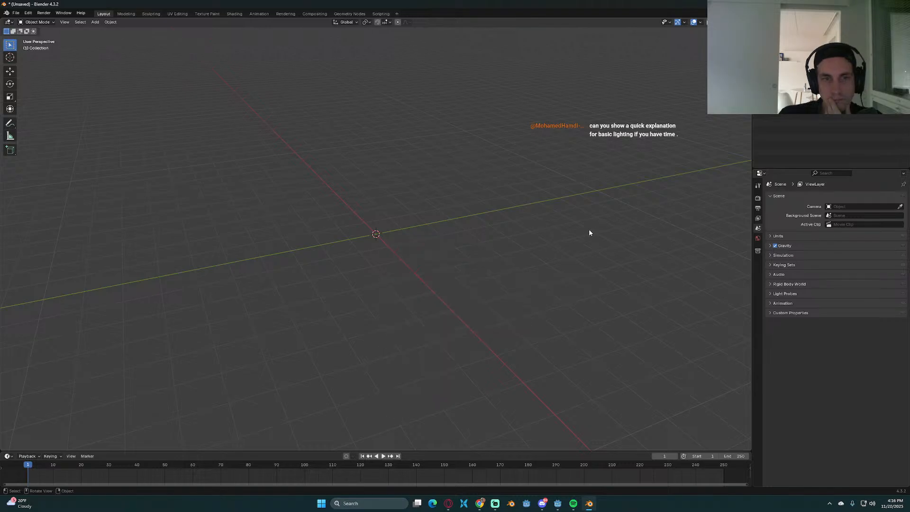
Step: Switch back to Godot and add a ProtonScatter node under the JungleLevel root
left_click(559, 504)
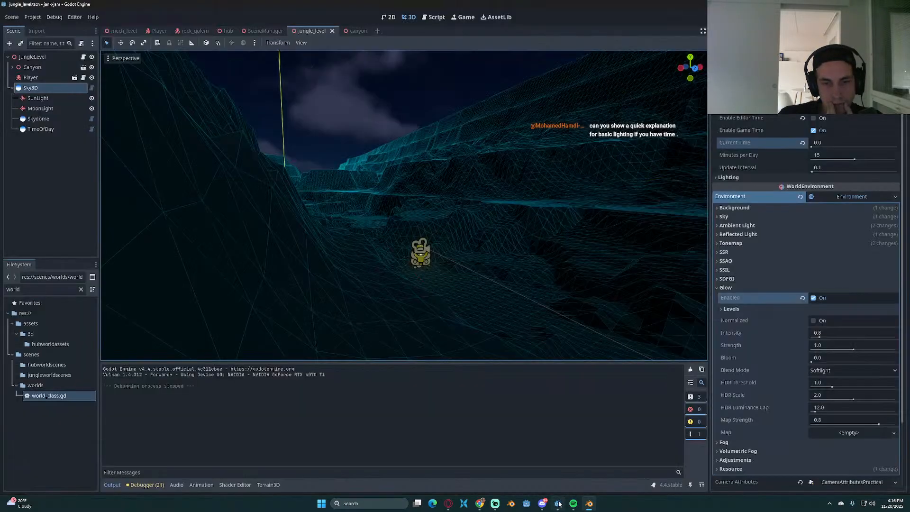
left_click(32, 56)
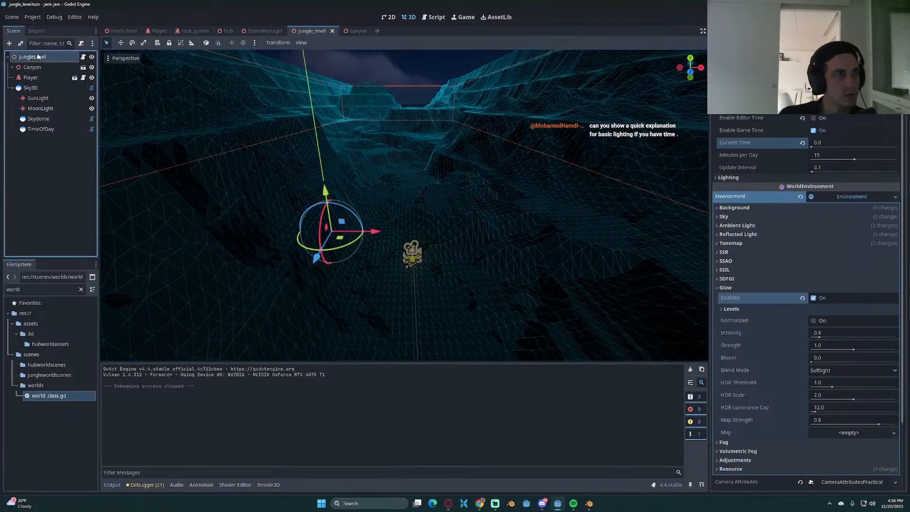
left_click(9, 43)
type("prot")
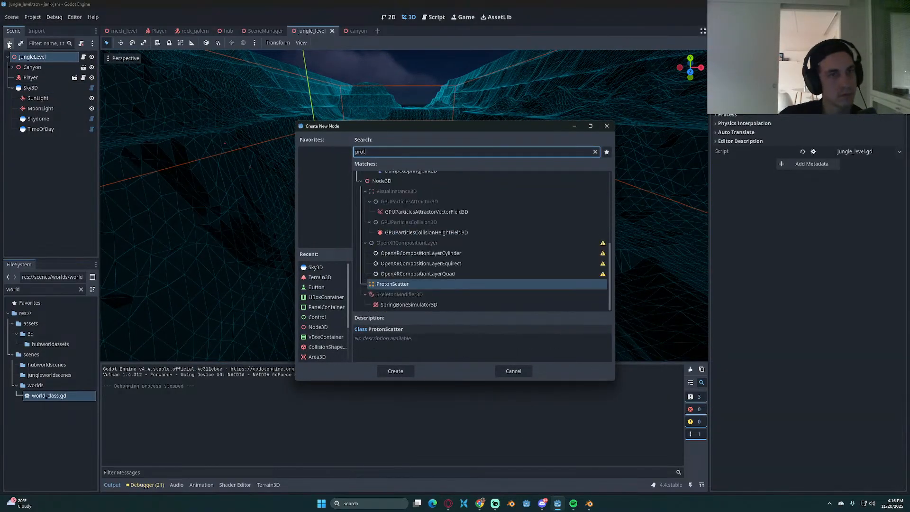
key("Escape")
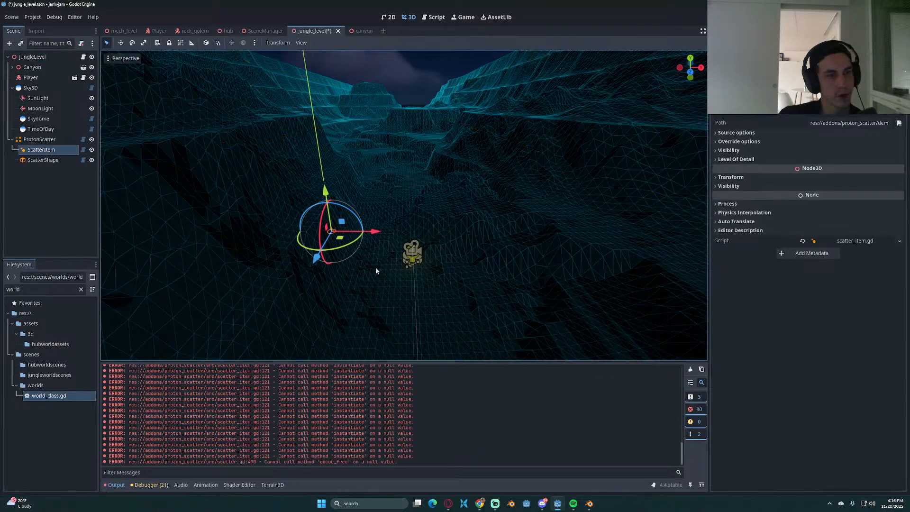
Step: Inspect the ScatterShape node's shape resource and radius settings
middle_click_drag(446, 211, 402, 201)
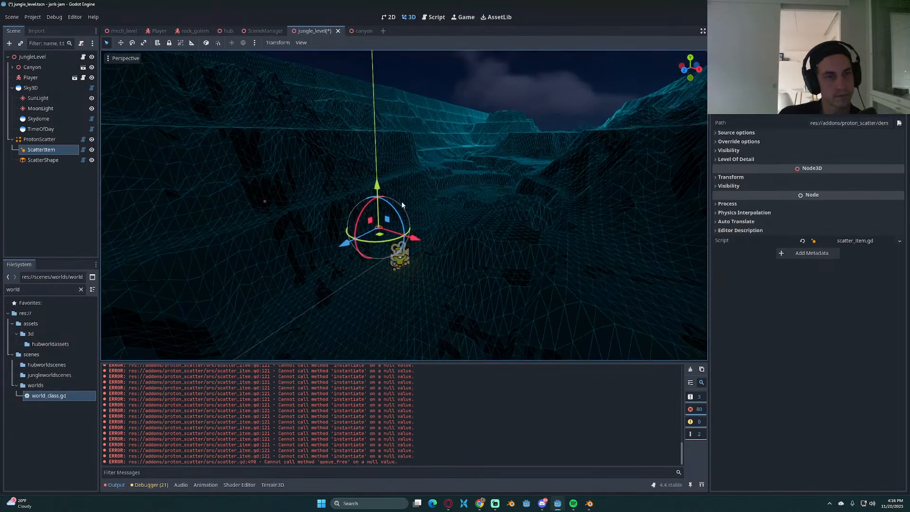
left_click(71, 160)
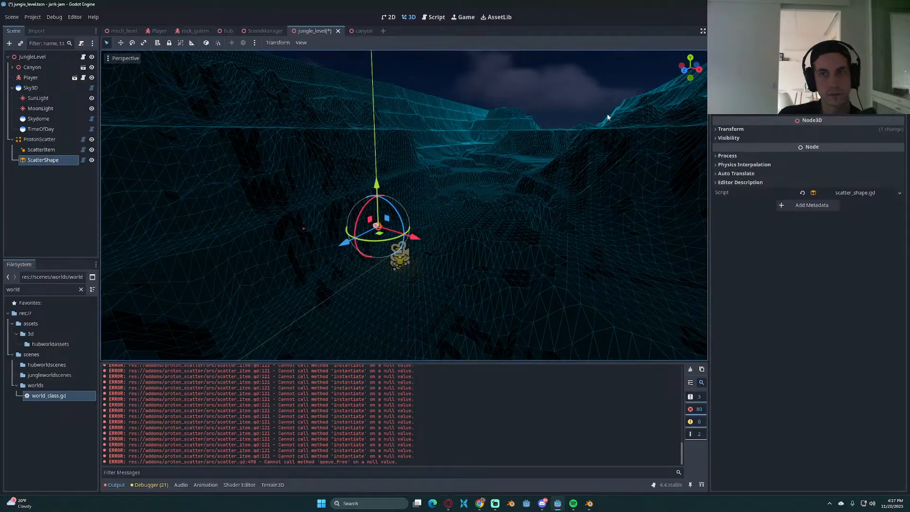
scroll(813, 115, "up", 1)
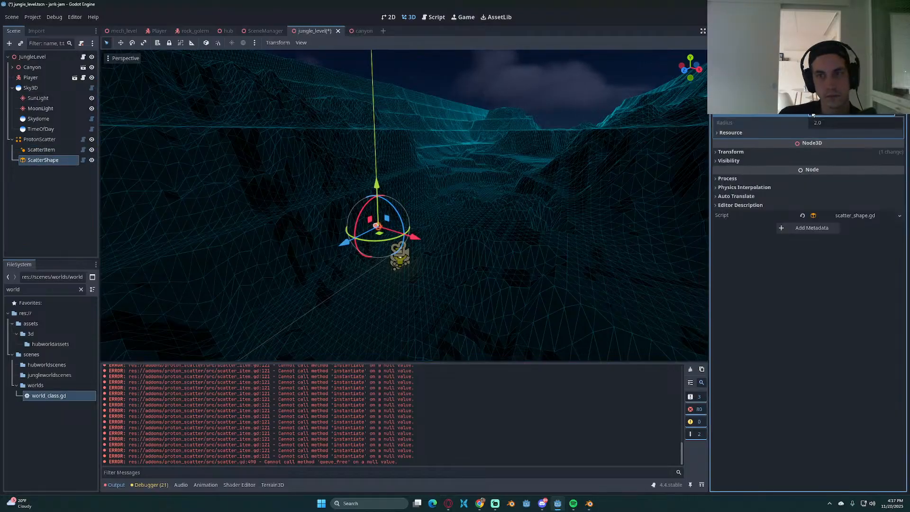
left_click(823, 122)
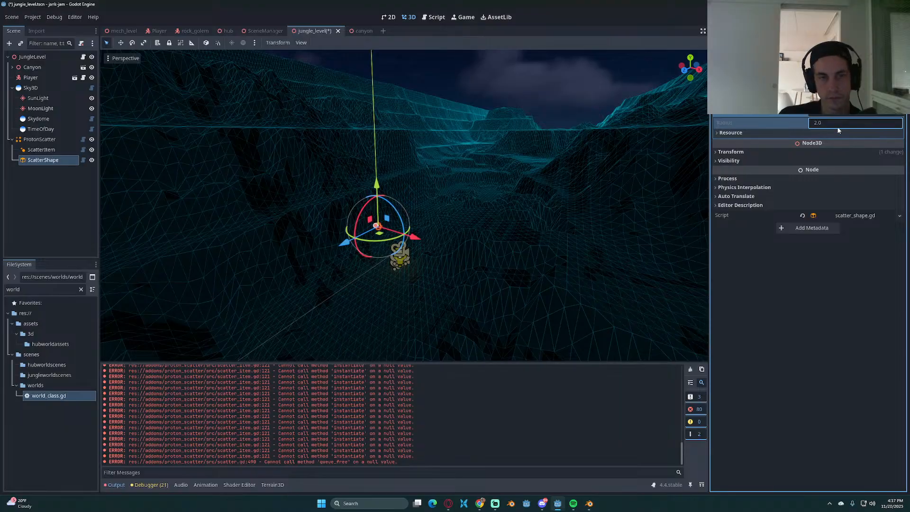
scroll(820, 122, "down", 1)
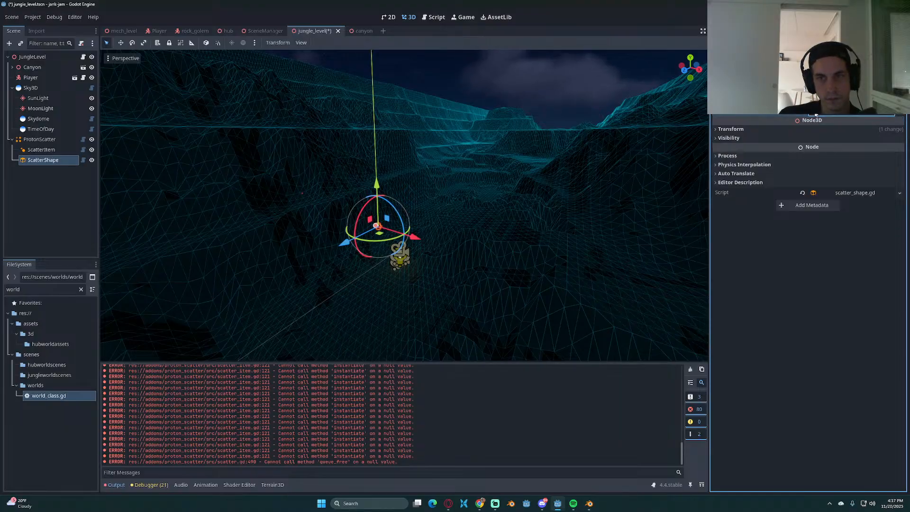
scroll(822, 124, "up", 1)
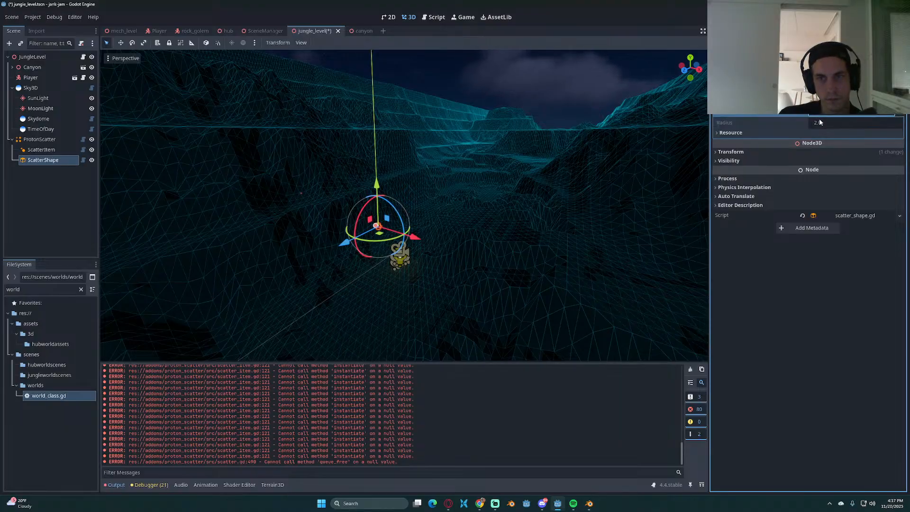
left_click(898, 114)
left_click(899, 114)
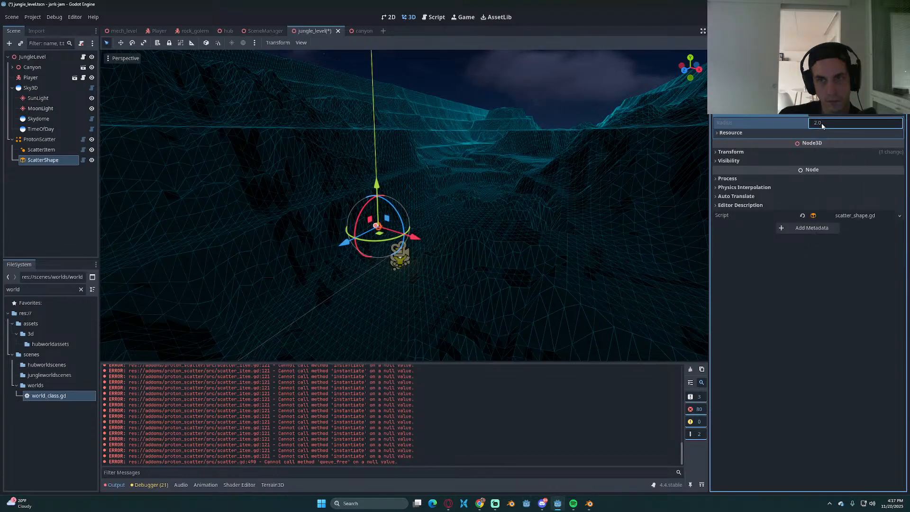
Step: Open the file chooser for the ScatterItem's path and go up from the demo assets folder to res://addons
left_click(41, 150)
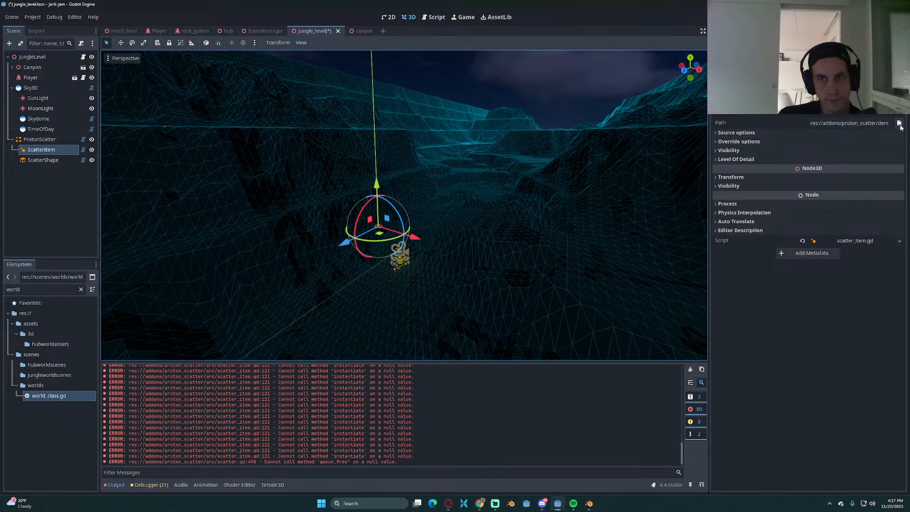
left_click(900, 123)
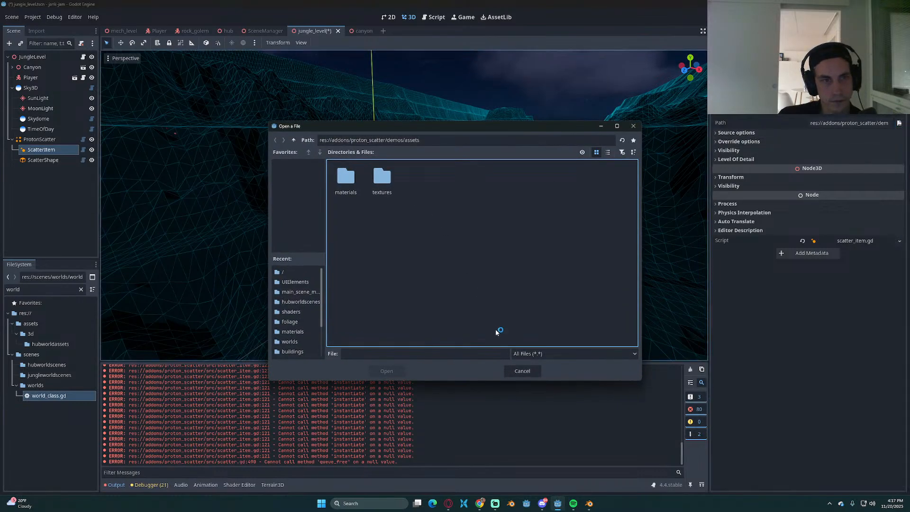
left_click(294, 140)
left_click(294, 141)
left_click(294, 141)
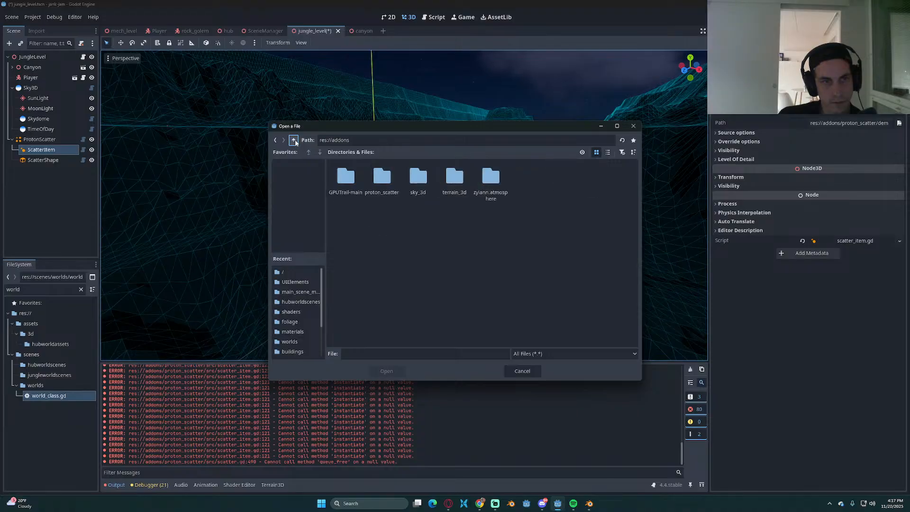
Step: Set the ScatterItem's source path to res://scenes/foliage/hub_tree.gd
left_click(294, 140)
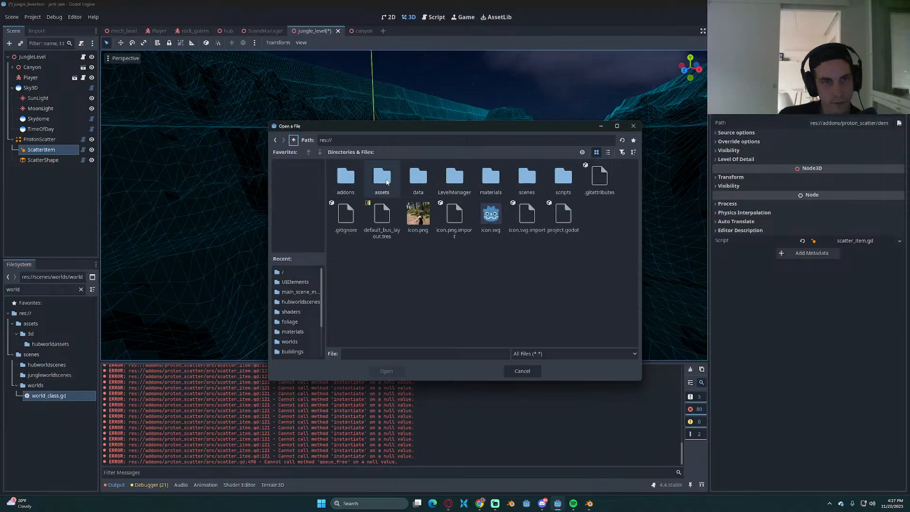
double_click(527, 178)
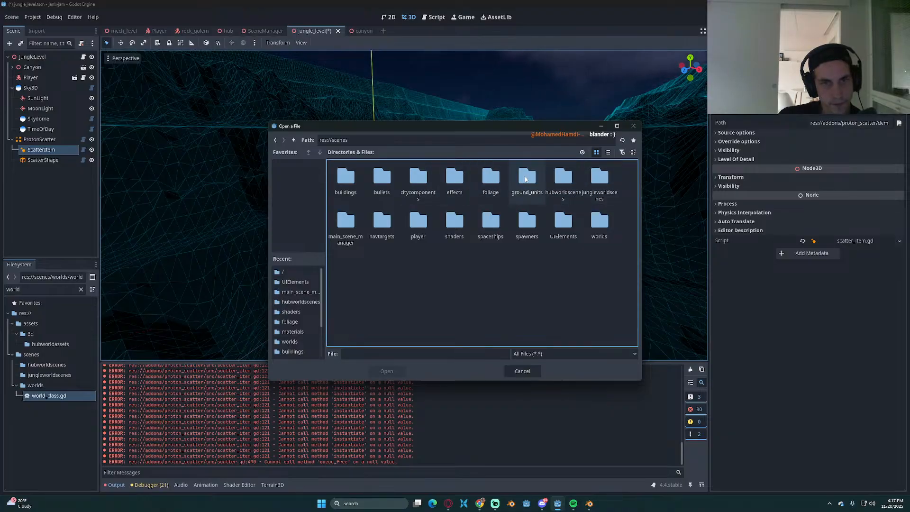
double_click(494, 180)
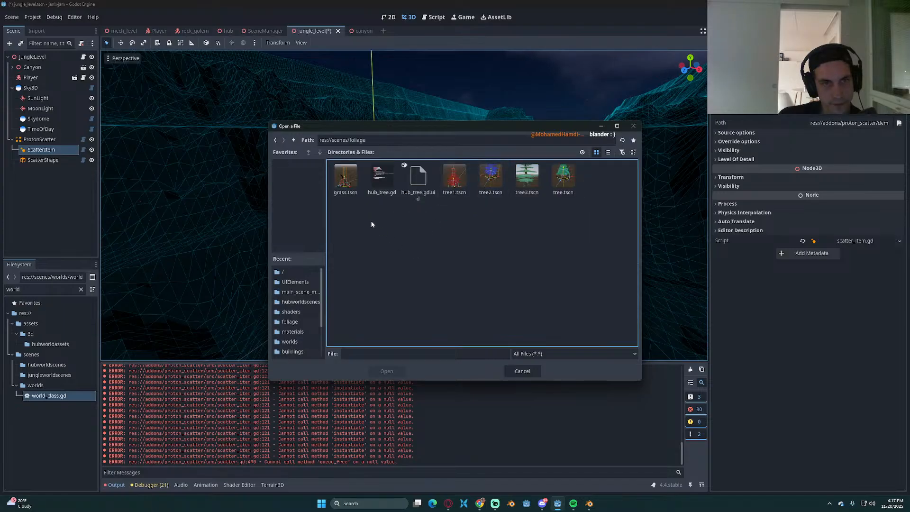
left_click(388, 178)
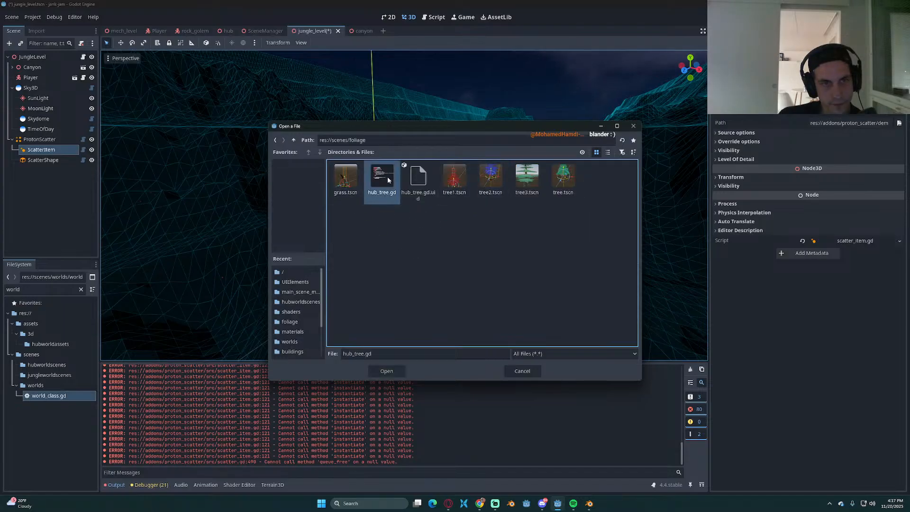
left_click(387, 371)
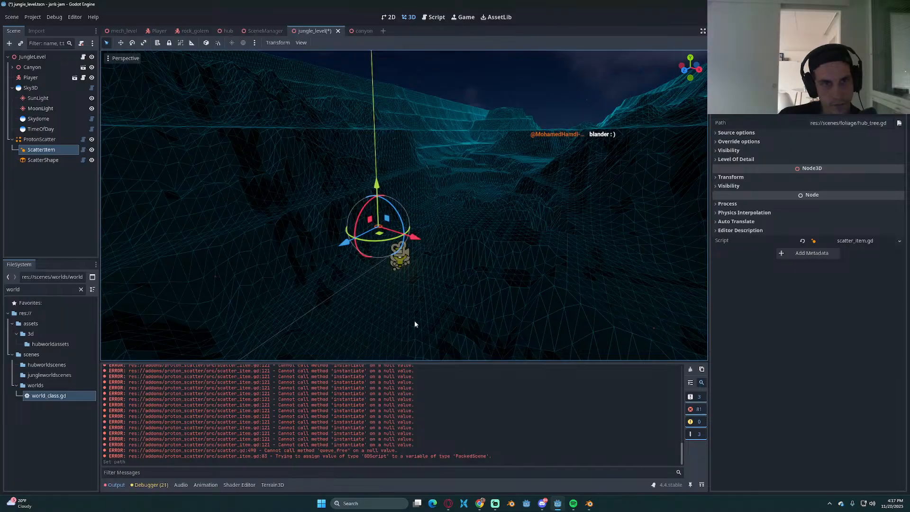
middle_click_drag(419, 247, 467, 240)
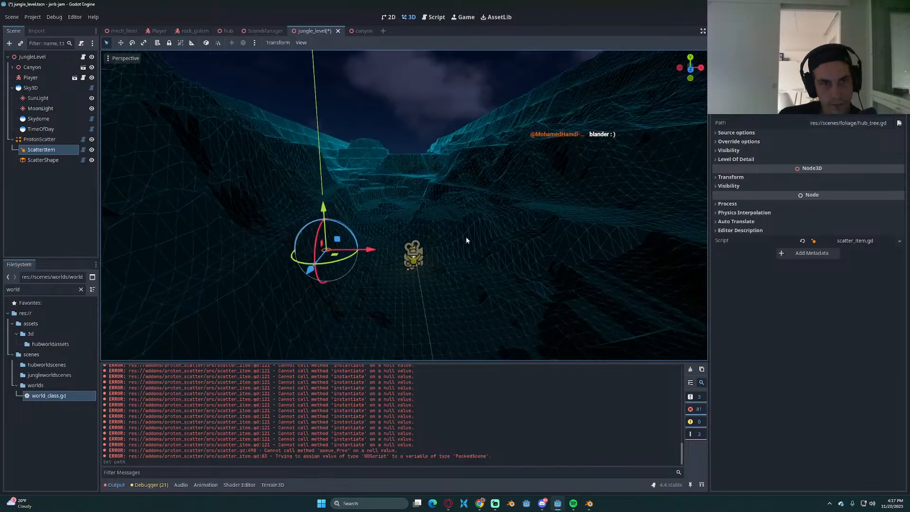
scroll(318, 242, "up", 6)
left_click_drag(326, 277, 454, 278)
key("ctrl+z")
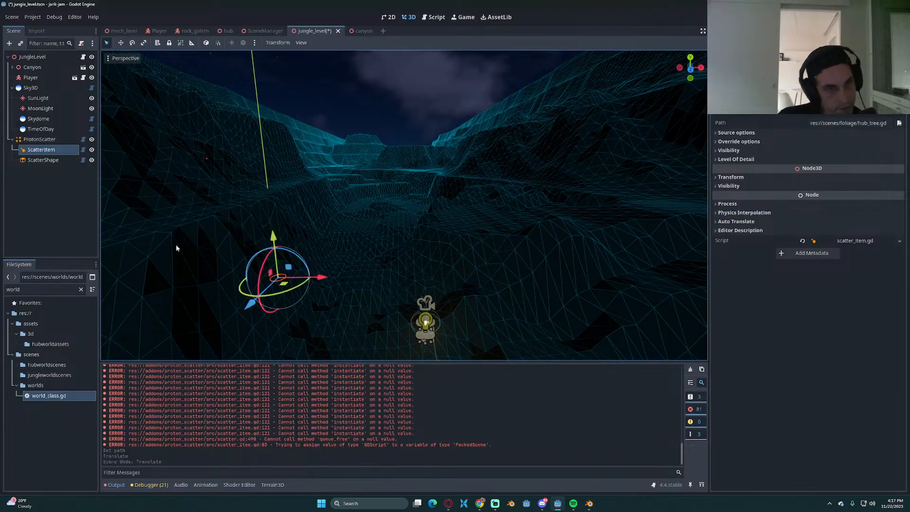
Step: Move the ProtonScatter node along its X axis and raise it above the canyon floor
left_click(48, 139)
left_click_drag(323, 278, 403, 277)
scroll(377, 291, "up", 4)
scroll(386, 278, "down", 1)
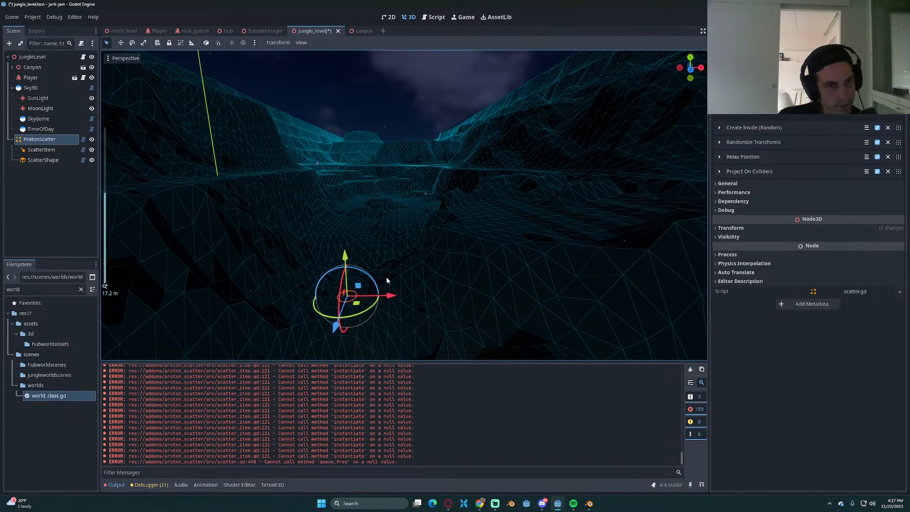
scroll(386, 277, "down", 2)
left_click_drag(366, 240, 367, 155)
scroll(369, 210, "up", 4)
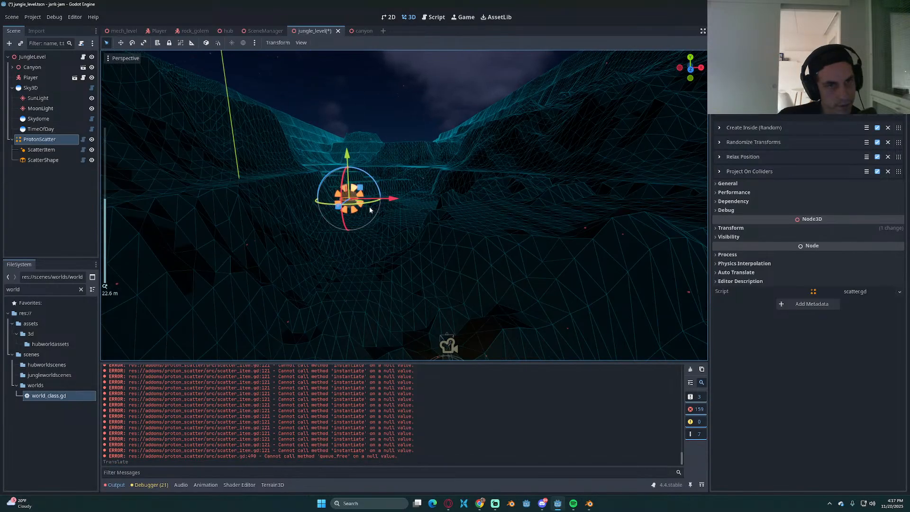
scroll(369, 211, "up", 8)
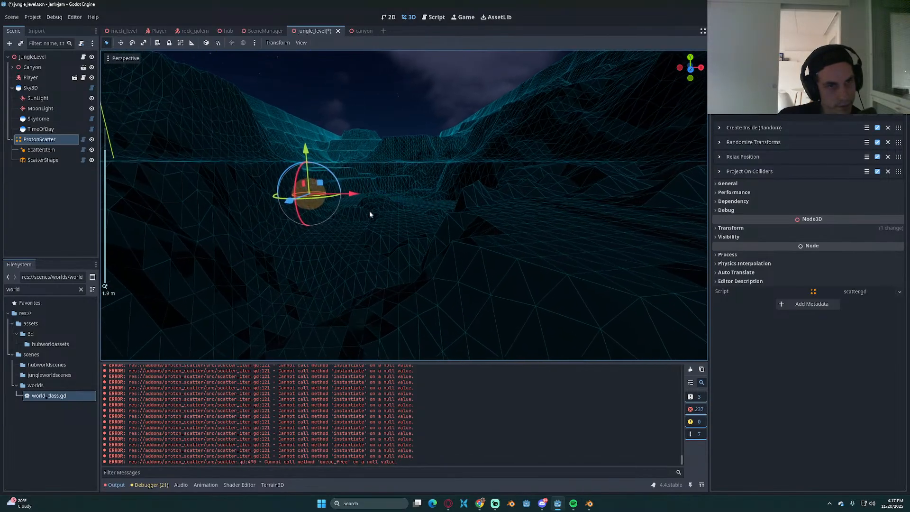
key("f")
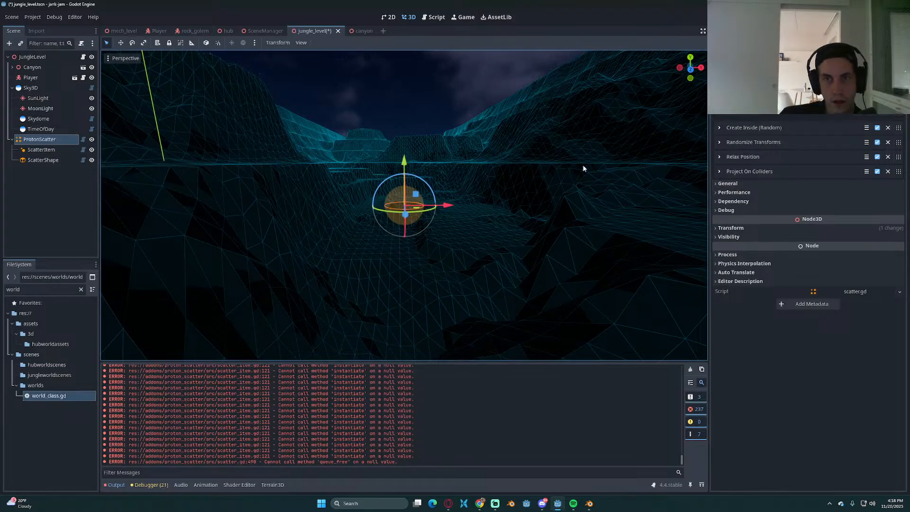
Step: Examine the ScatterShape's shape settings and the ScatterItem's source and override options
left_click(52, 151)
left_click(56, 161)
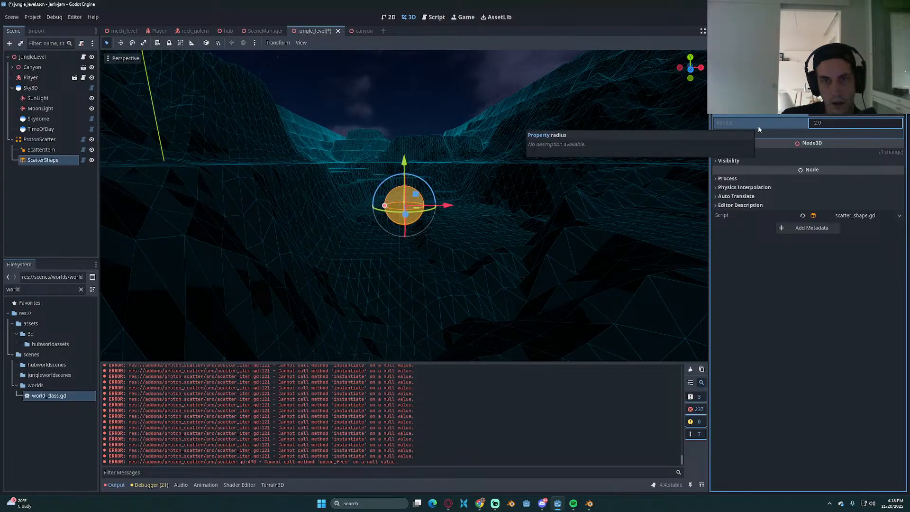
left_click(40, 149)
left_click(41, 160)
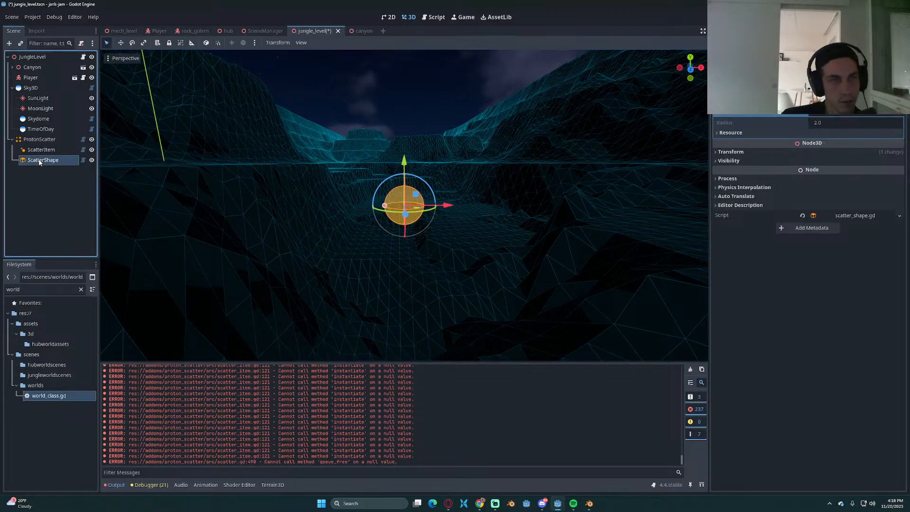
left_click(817, 114)
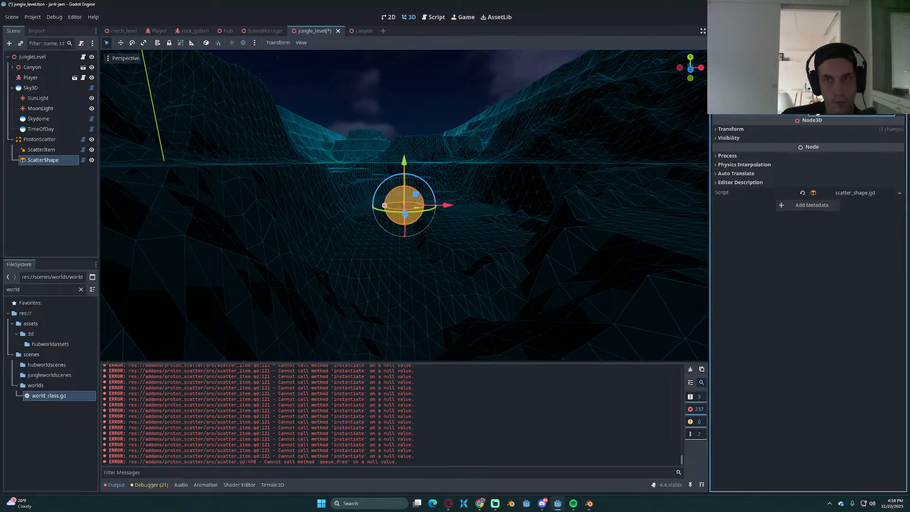
left_click(817, 114)
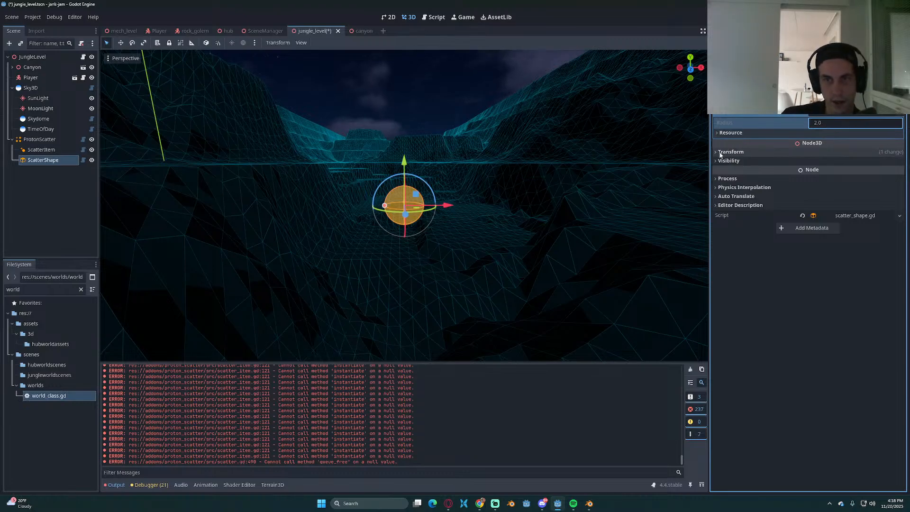
left_click(49, 150)
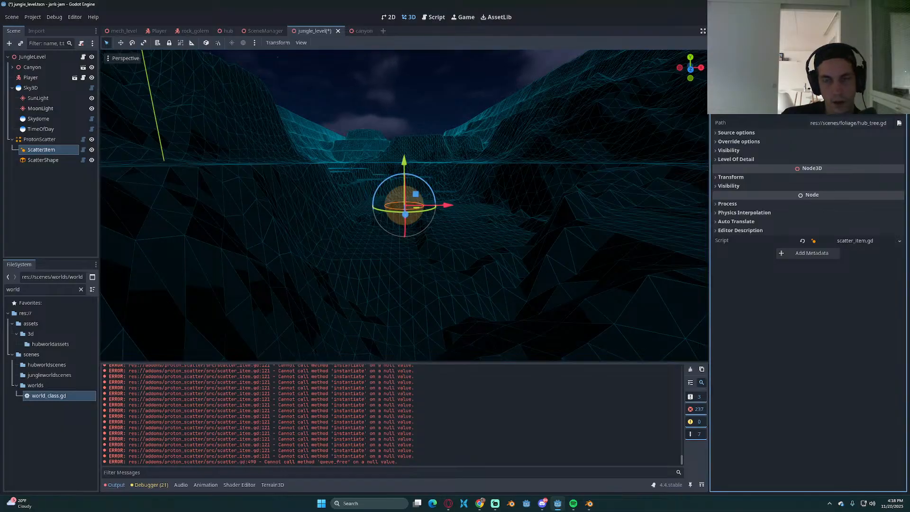
left_click(754, 134)
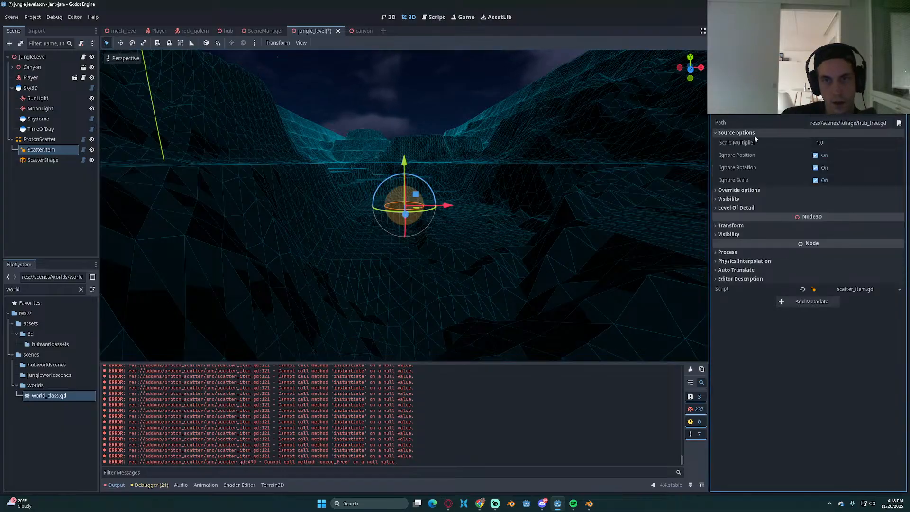
left_click(762, 192)
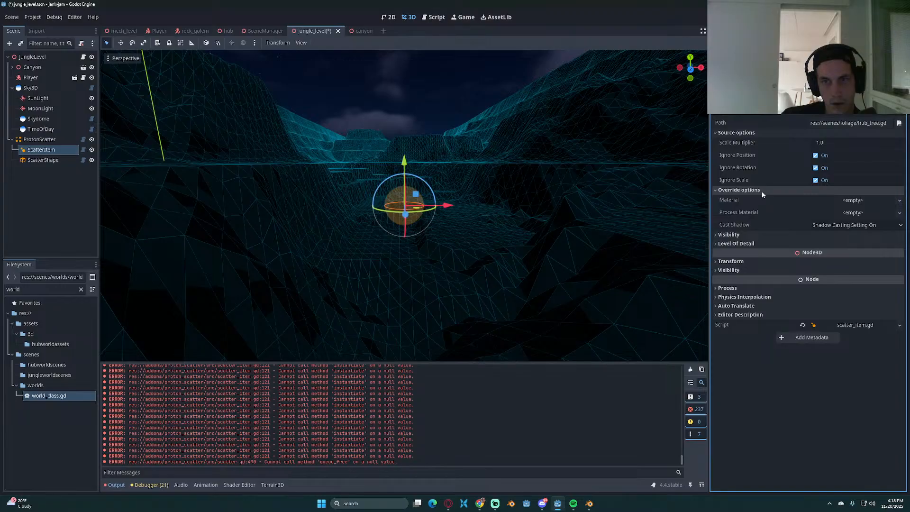
left_click(762, 192)
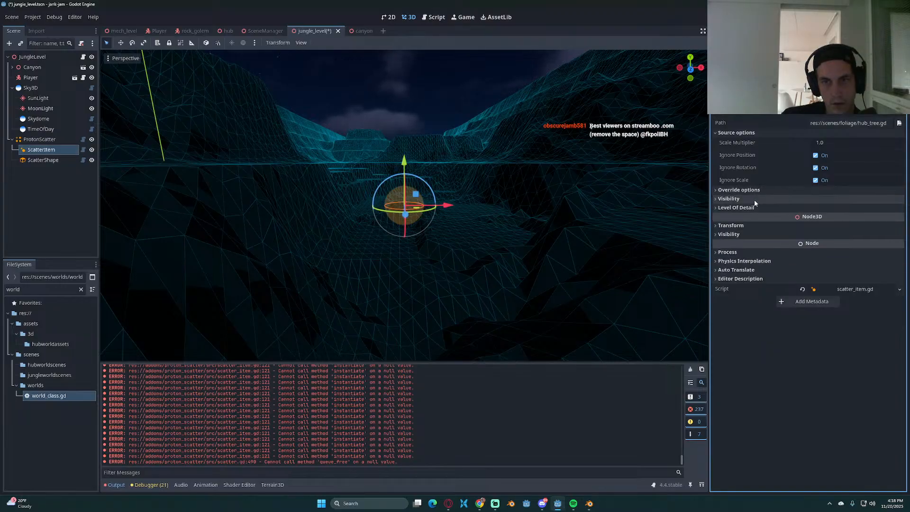
middle_click_drag(407, 161, 413, 142)
left_click_drag(406, 162, 411, 251)
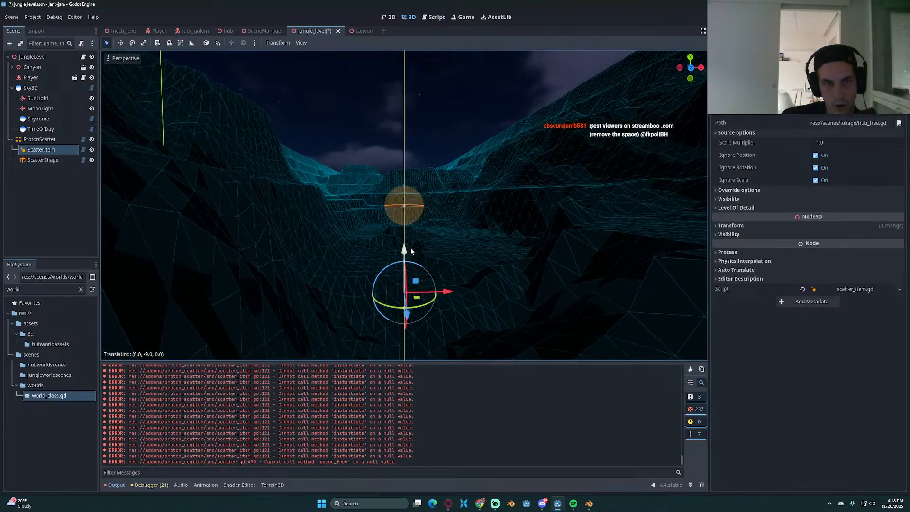
key("ctrl+z")
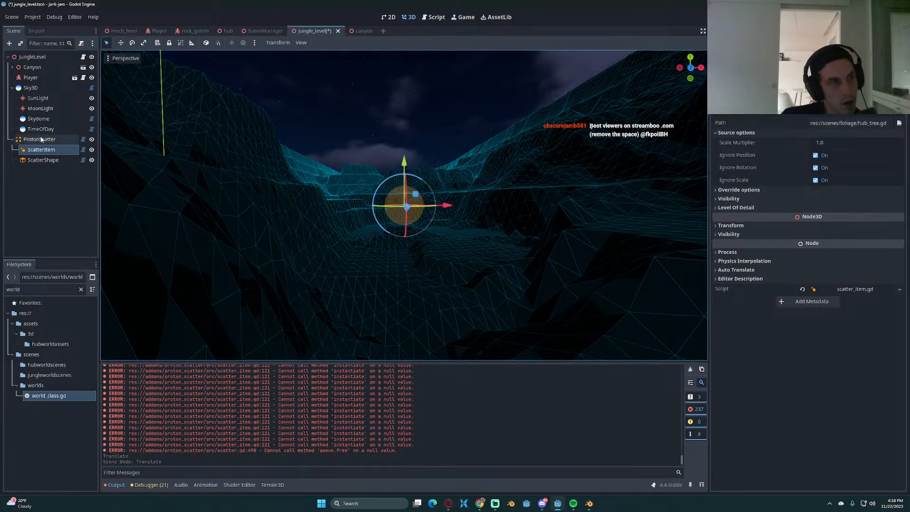
Step: Move the ProtonScatter node along its X axis toward the right-hand canyon slope and adjust its height near the ground
left_click_drag(451, 209, 654, 213)
left_click_drag(612, 179, 653, 192)
middle_click_drag(653, 193, 505, 215, "shift")
scroll(506, 215, "up", 5)
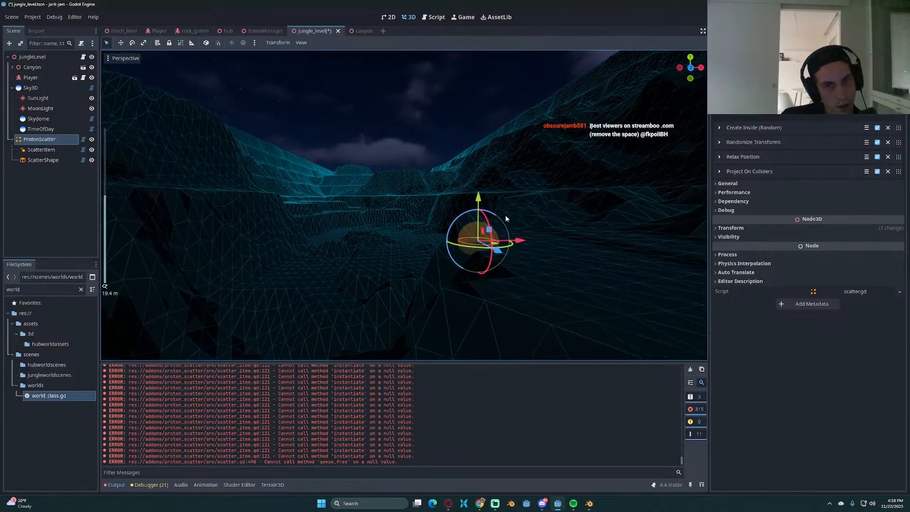
middle_click_drag(560, 257, 437, 226, "shift")
scroll(437, 226, "up", 2)
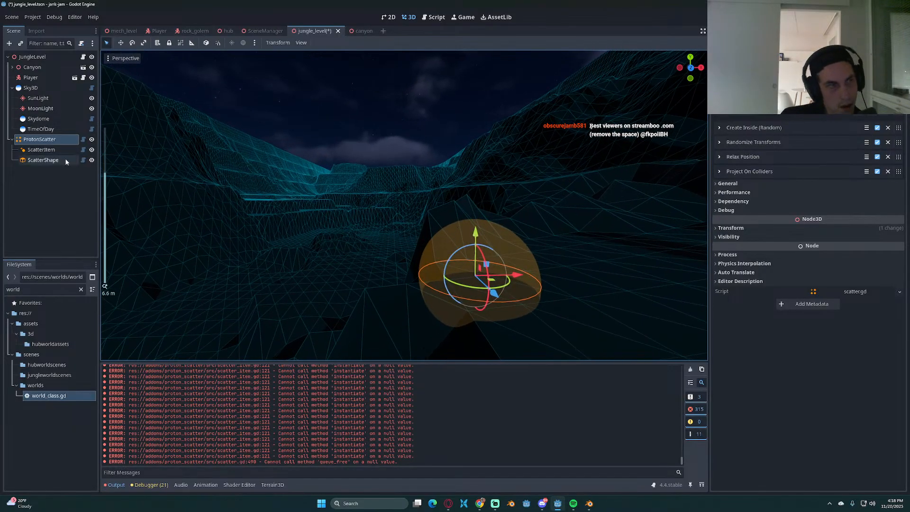
Step: Set the ScatterItem's source path to the tree scene res://scenes/foliage/tree.tscn
left_click(41, 150)
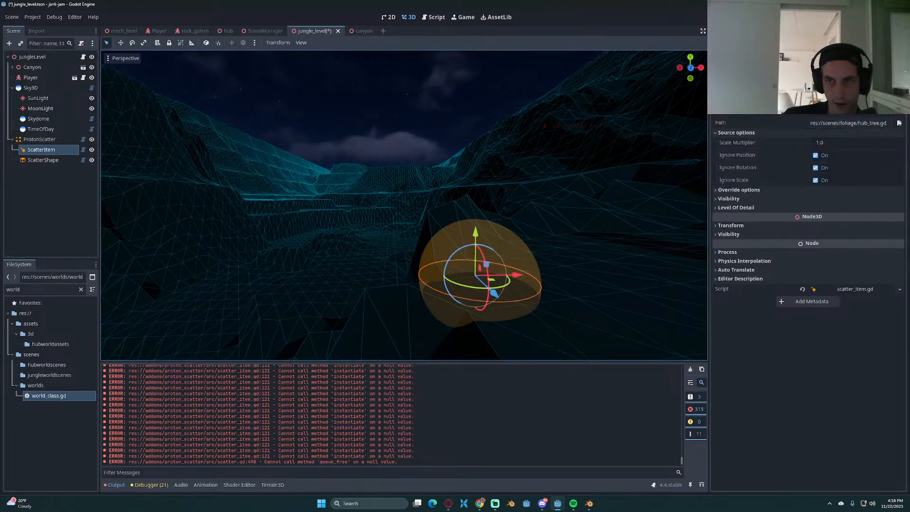
left_click(900, 123)
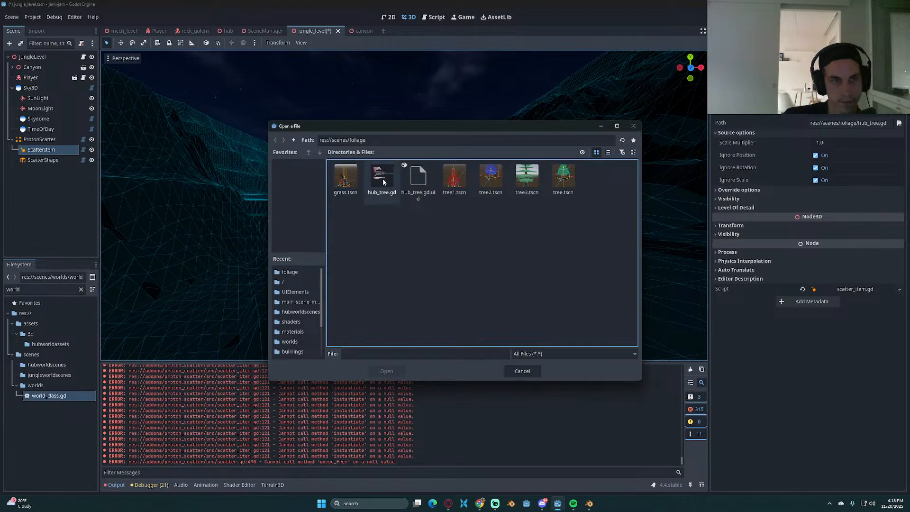
left_click(418, 176)
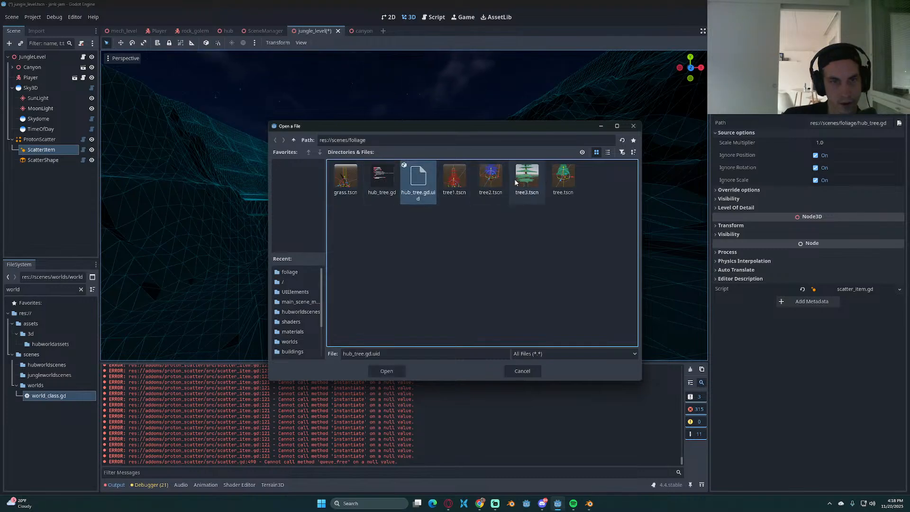
left_click(346, 176)
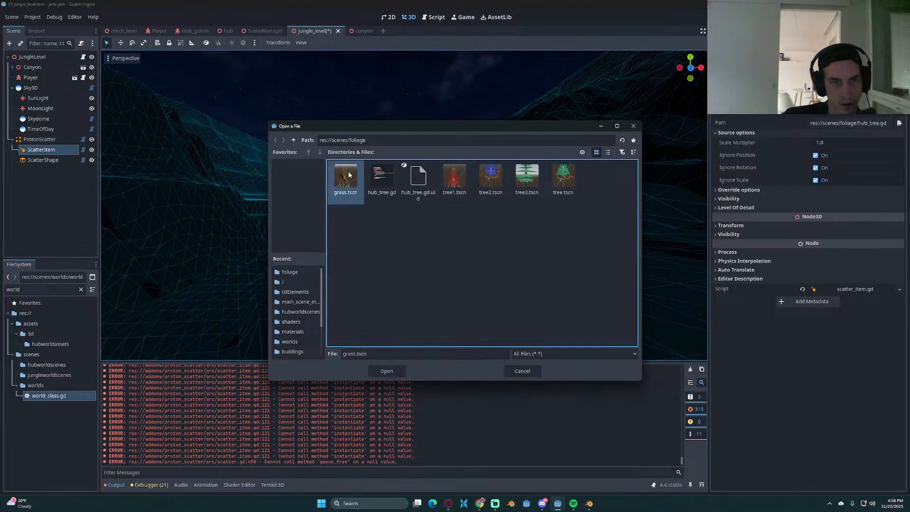
left_click(454, 176)
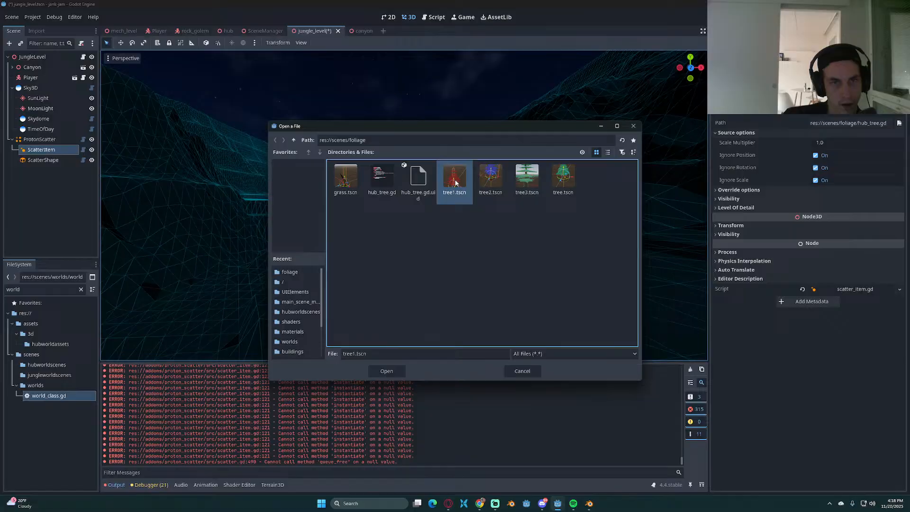
left_click(563, 178)
left_click(386, 371)
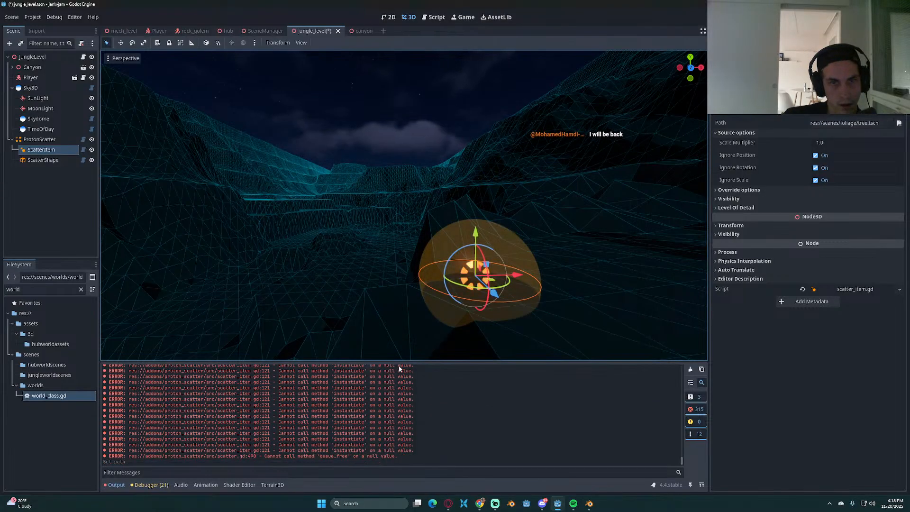
Step: Replace the ScatterShape's sphere with a new ProtonScatterBoxShape
scroll(453, 326, "down", 8)
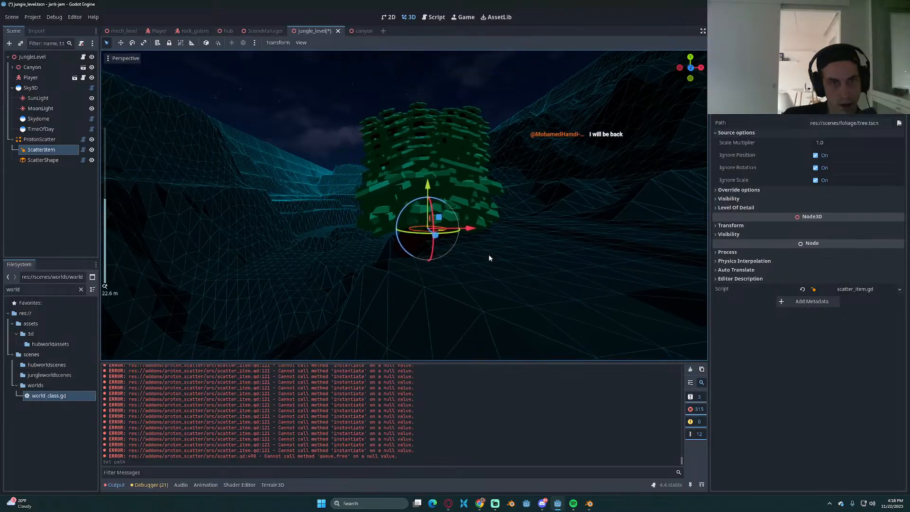
middle_click_drag(468, 242, 618, 238)
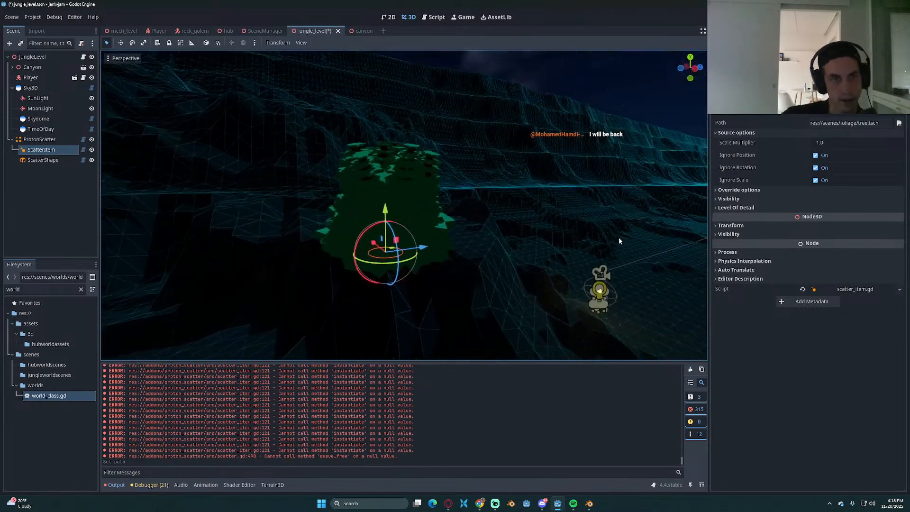
scroll(410, 194, "up", 11)
scroll(410, 192, "down", 5)
middle_click_drag(408, 189, 300, 193)
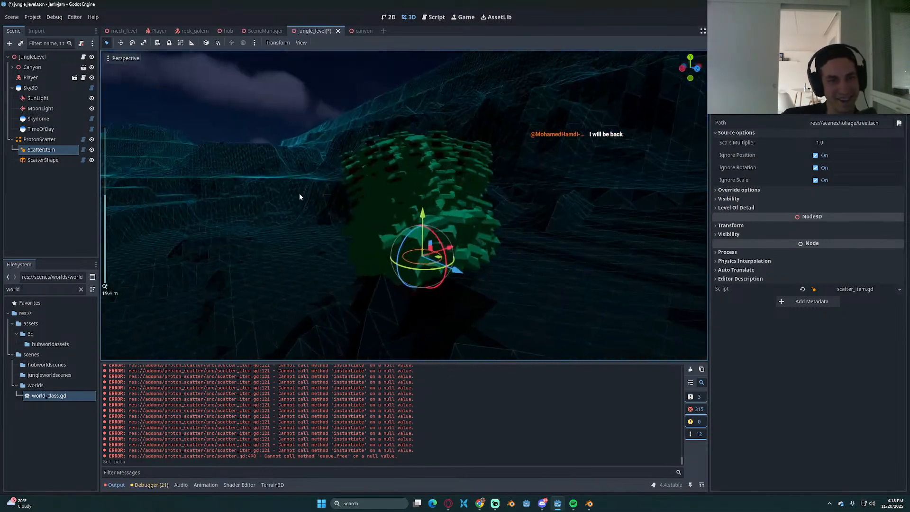
left_click(41, 161)
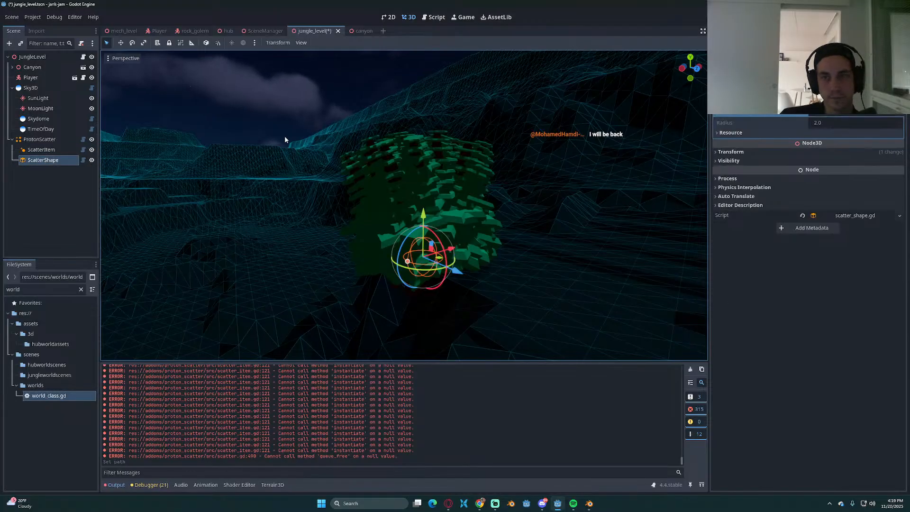
left_click(818, 124)
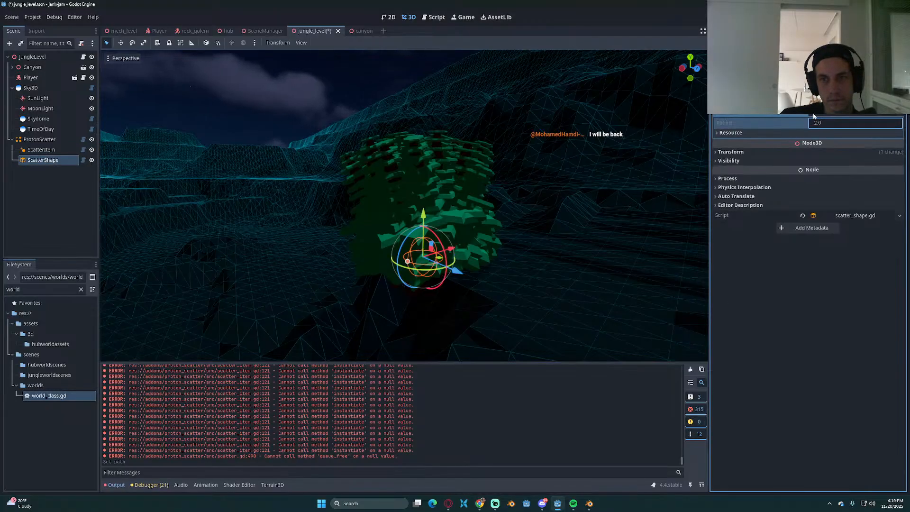
left_click(804, 112)
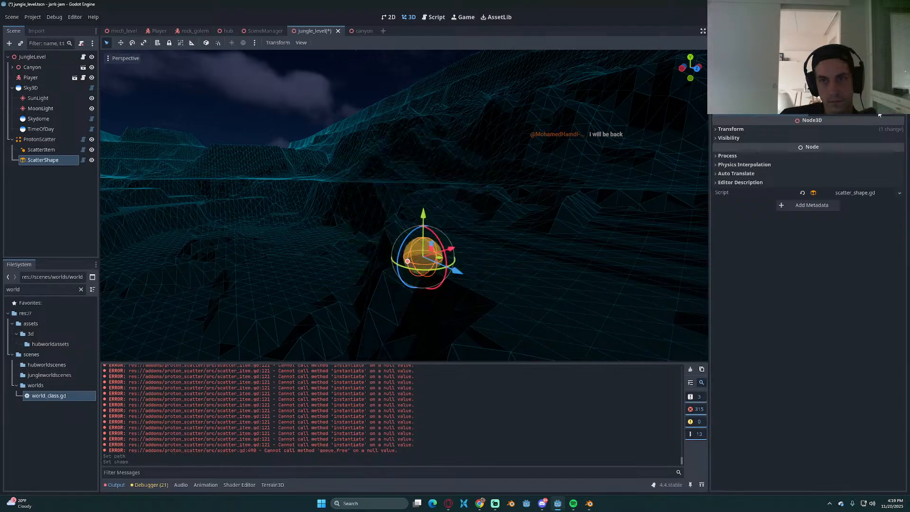
left_click(900, 113)
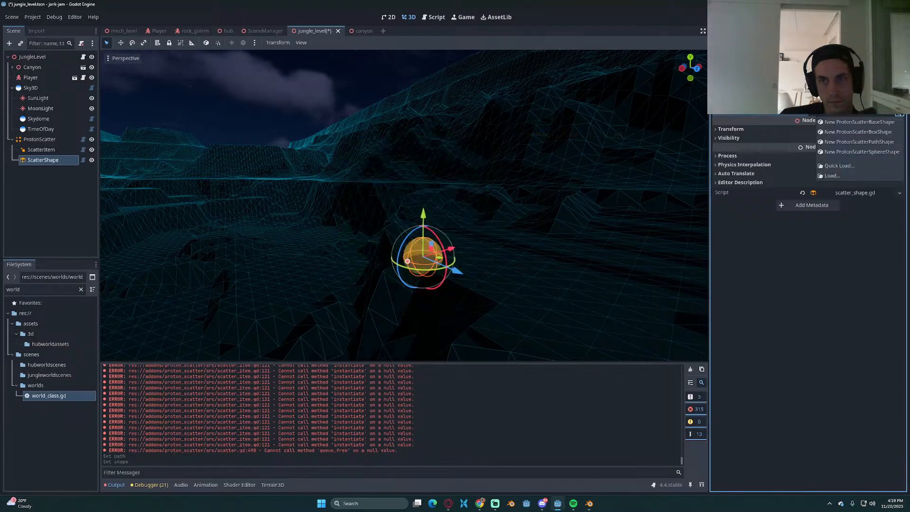
left_click(853, 137)
Step: Set the ScatterShape's box size to 500 on the X, Y and Z axes
left_click(745, 134)
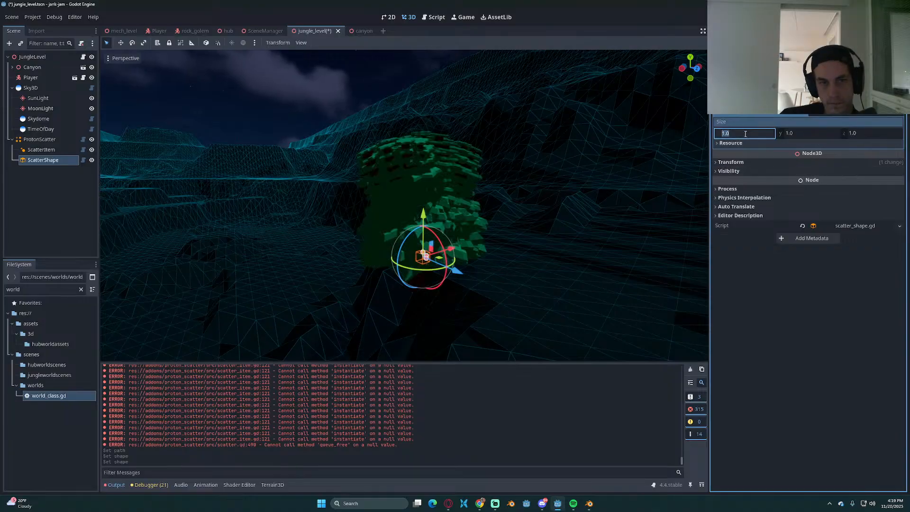
type("5")
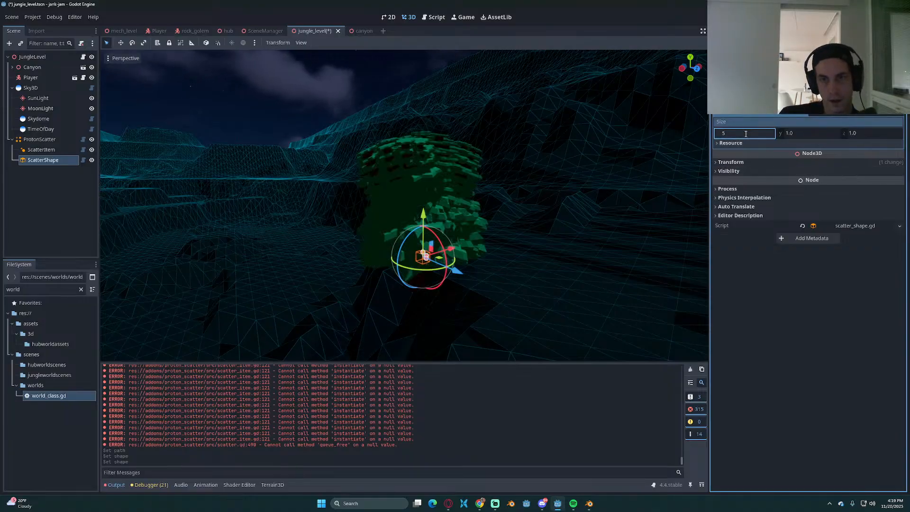
type("00")
key("Tab")
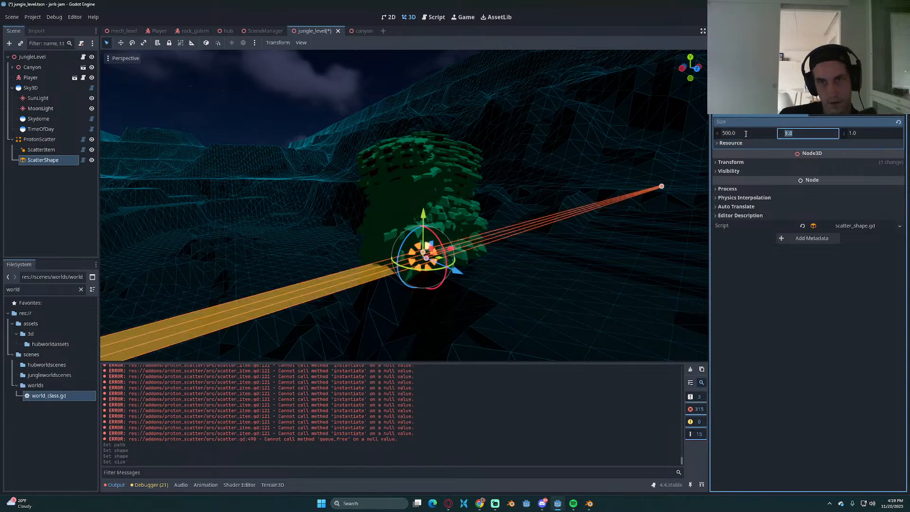
type("500")
key("Tab")
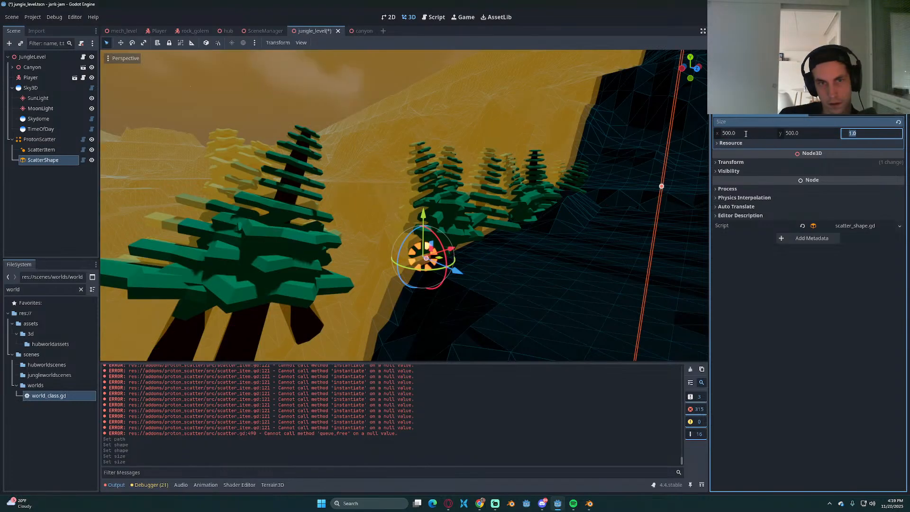
type("500")
key("Tab")
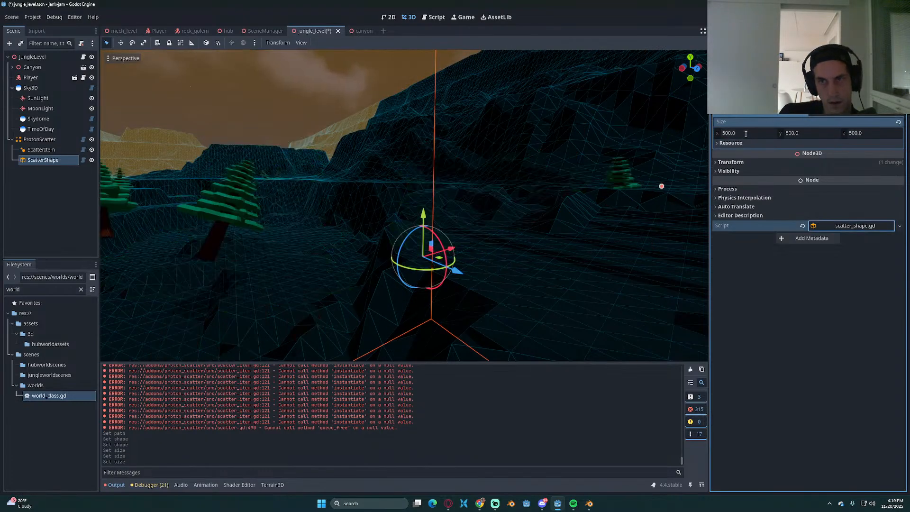
Step: Set the Ray Length of the ProtonScatter node's Project On Colliders modifier to 150
scroll(508, 249, "down", 8)
middle_click_drag(509, 250, 450, 230)
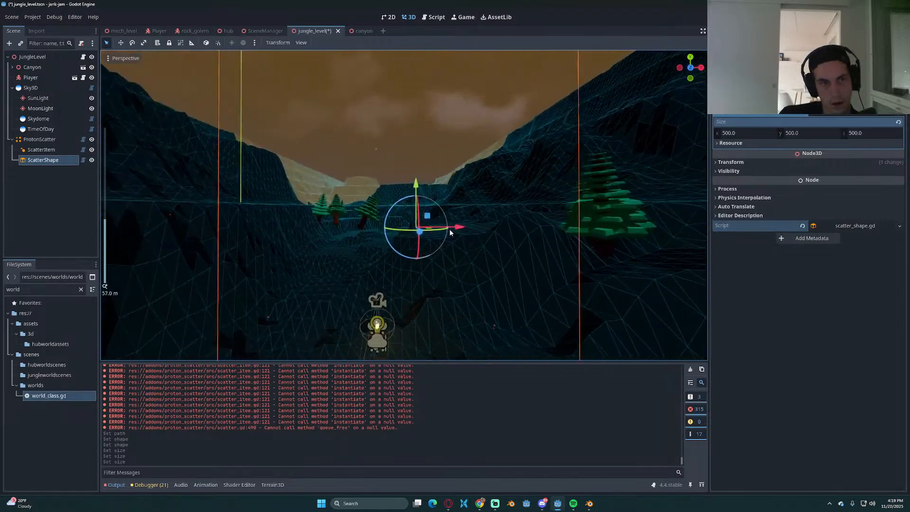
scroll(450, 229, "up", 4)
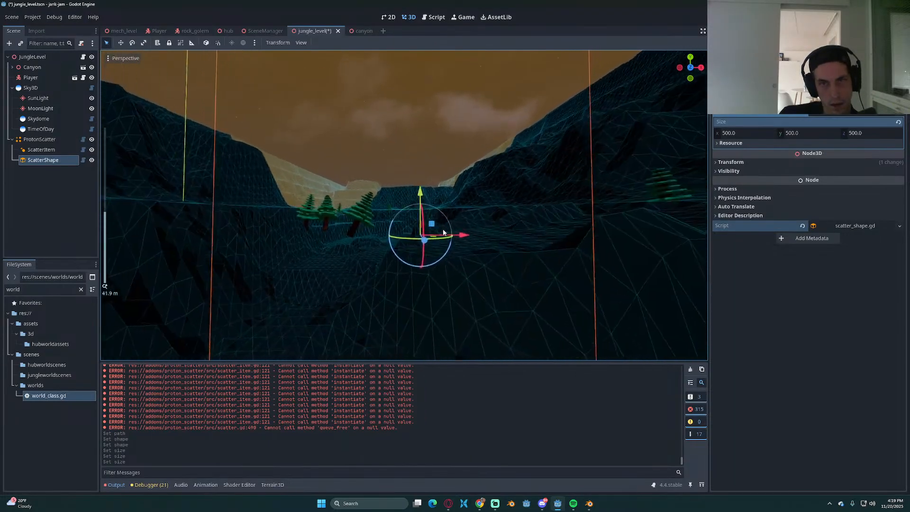
scroll(444, 232, "down", 4)
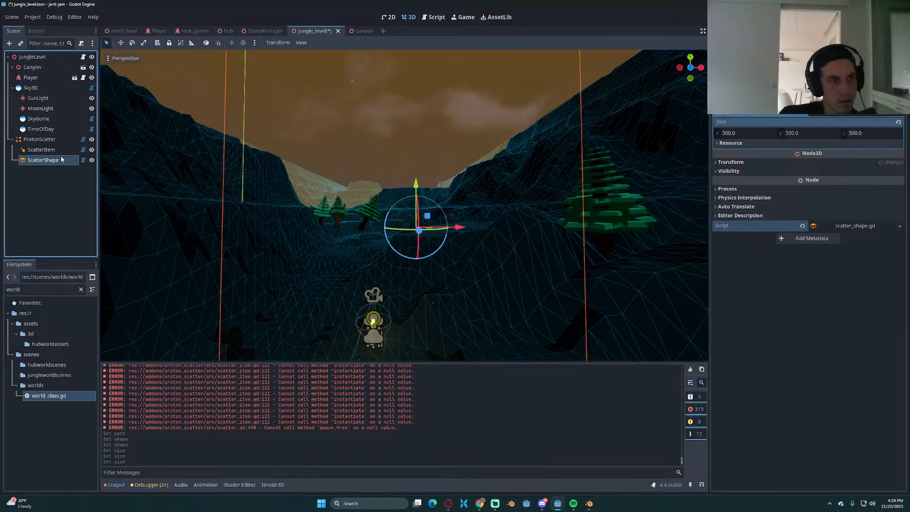
left_click(66, 139)
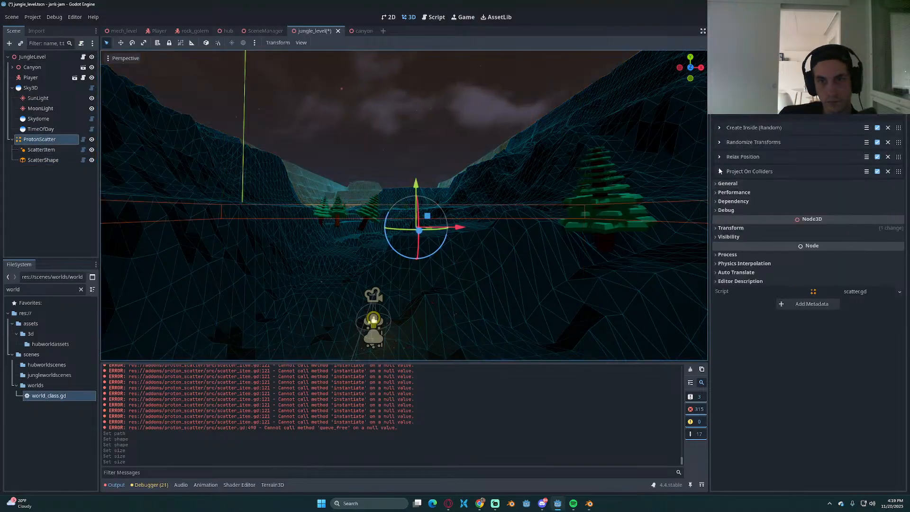
left_click(719, 170)
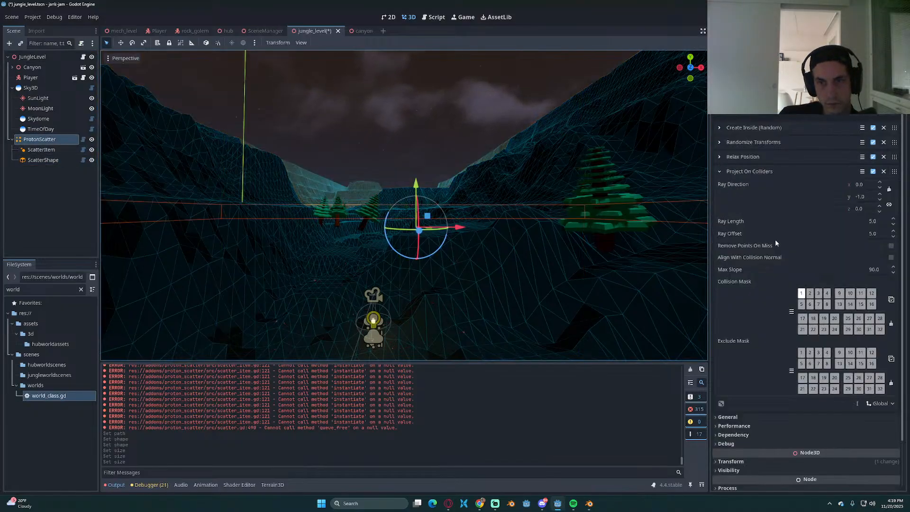
left_click(880, 222)
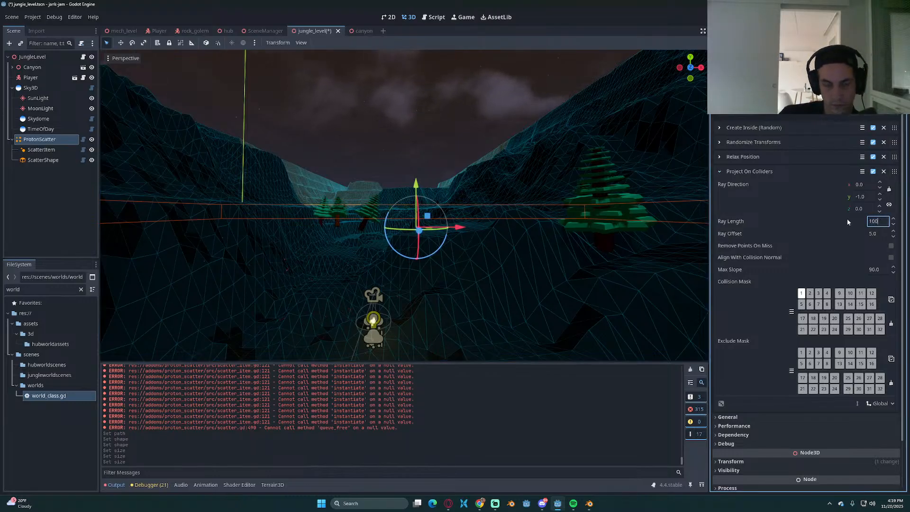
key("BackSpace")
key("BackSpace")
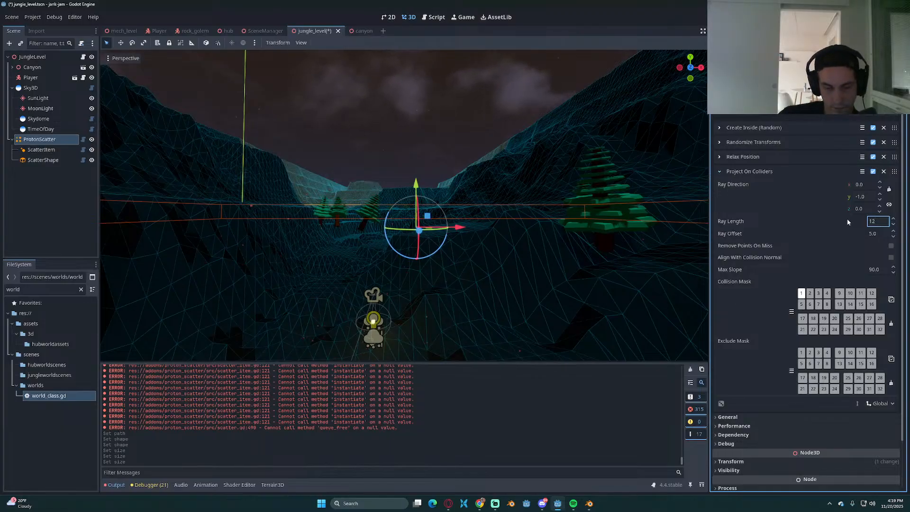
type("50")
key("Return")
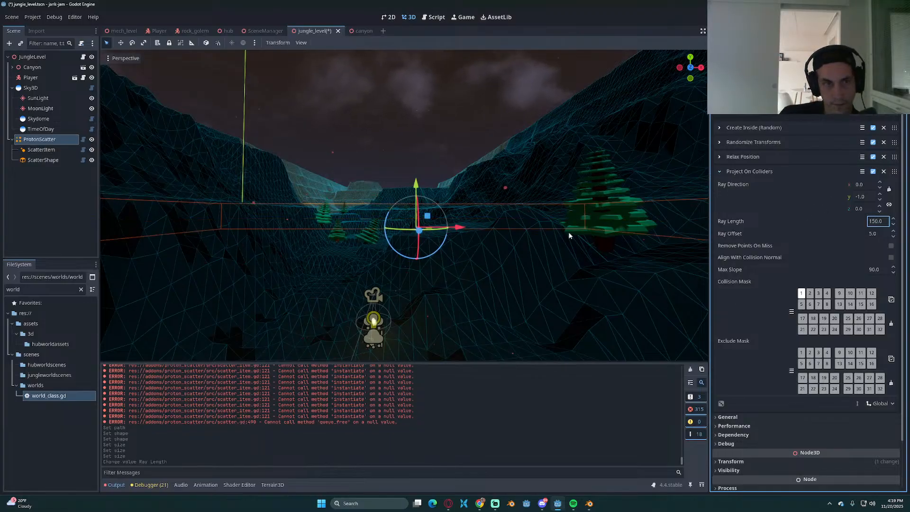
Step: Try Align With Collision Normal on the Project On Colliders modifier, check the tree placement and switch the option back off
mouse_move(569, 237)
middle_mouse_down()
mouse_move(442, 250)
mouse_move(466, 238)
middle_mouse_up()
scroll(448, 251, "down", 5)
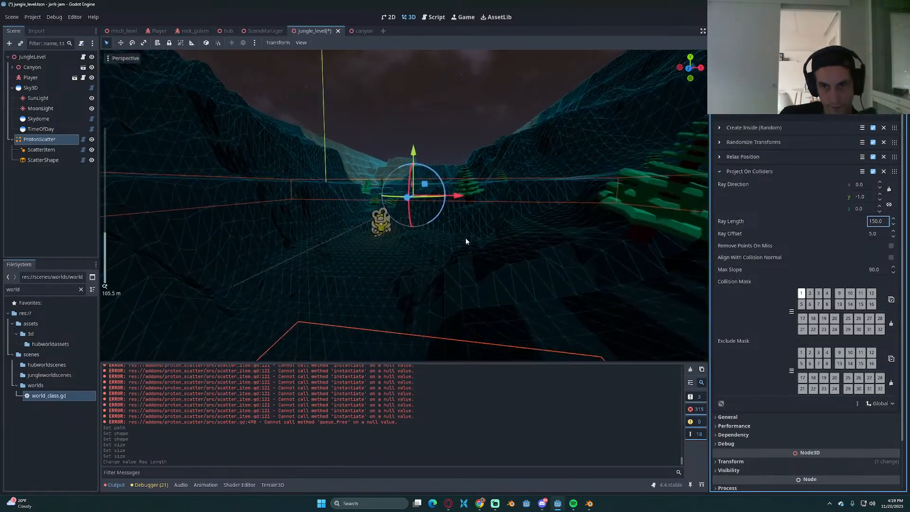
left_click(891, 258)
middle_click_drag(627, 240, 545, 262)
scroll(615, 306, "up", 2)
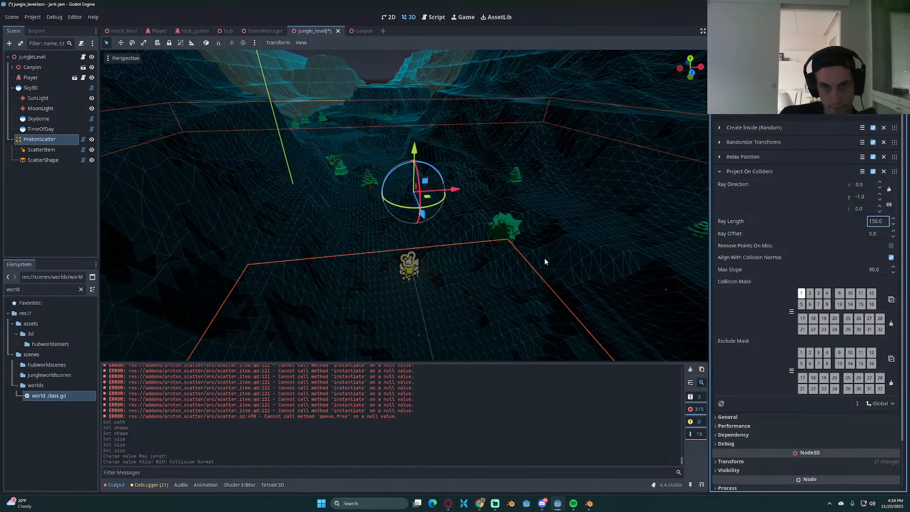
left_click(892, 259)
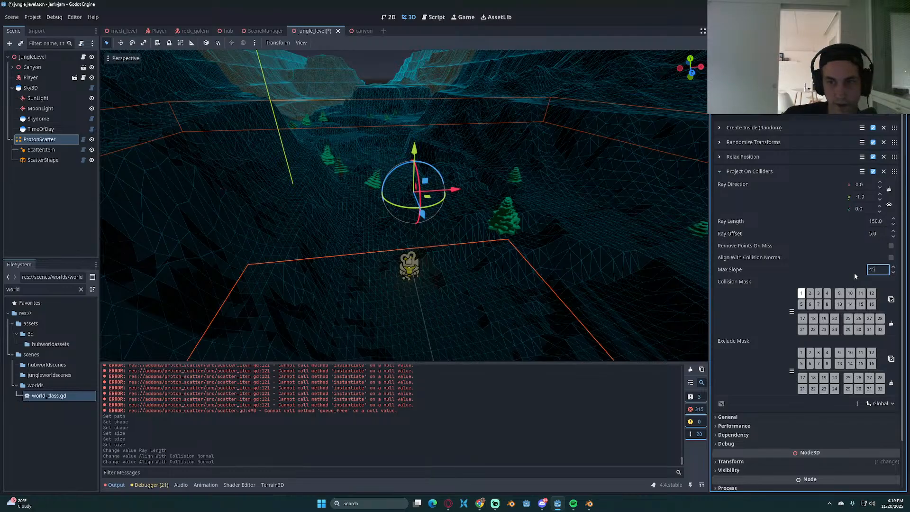
Step: Try a Max Slope of 45 in the Project On Colliders modifier and reduce it to 30
type("45")
key("Return")
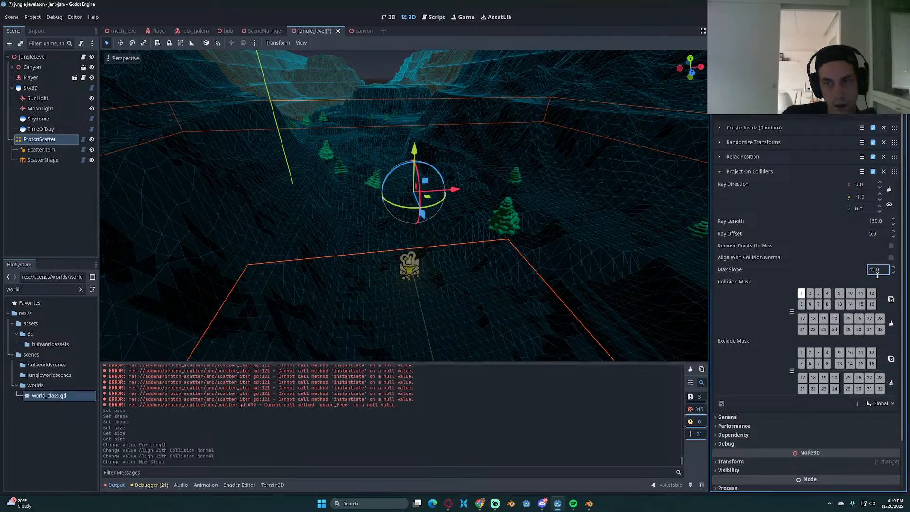
type("30")
key("Return")
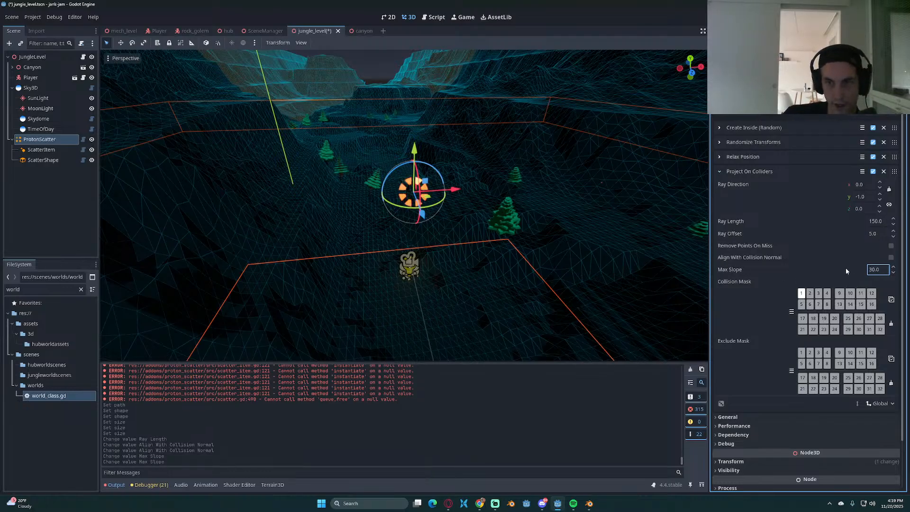
Step: Enable Remove Points On Miss for the Project On Colliders modifier and check the trees along the canyon
mouse_move(504, 236)
middle_mouse_down()
mouse_move(491, 220)
mouse_move(497, 214)
mouse_move(500, 227)
middle_mouse_up()
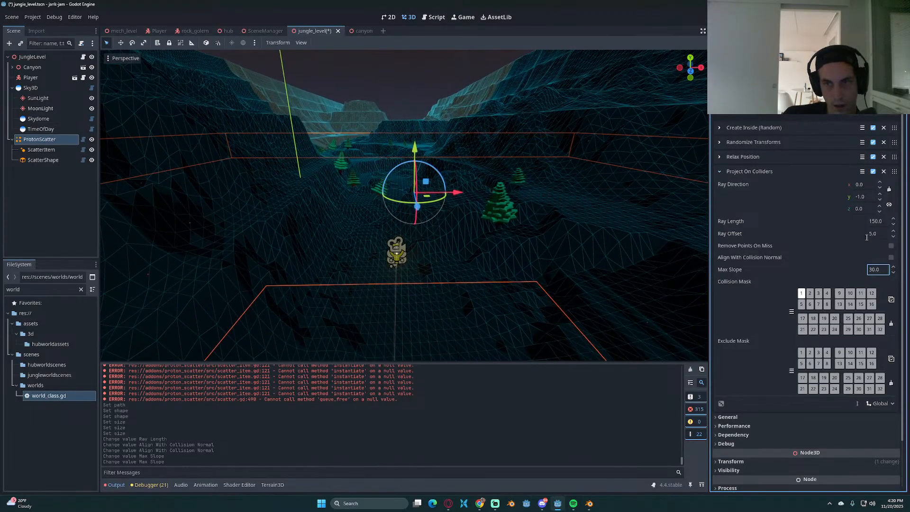
left_click(891, 246)
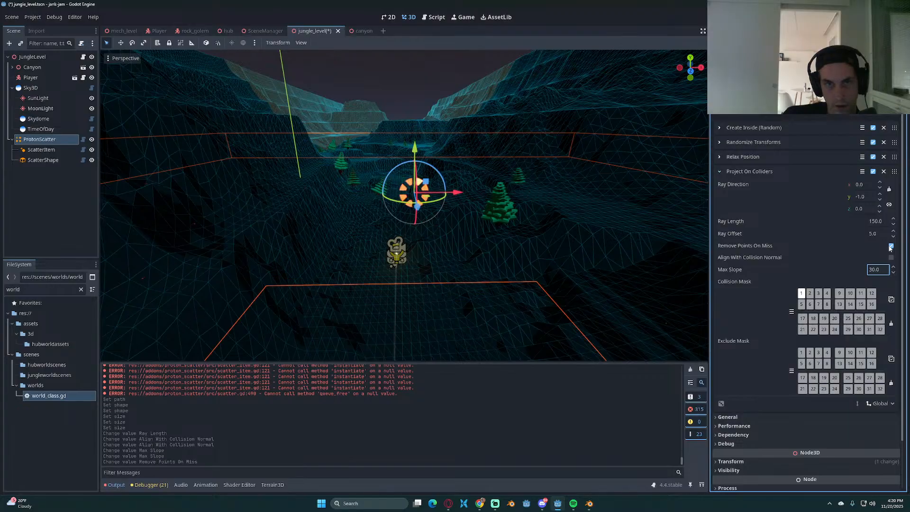
scroll(407, 218, "down", 5)
middle_click_drag(406, 218, 656, 214)
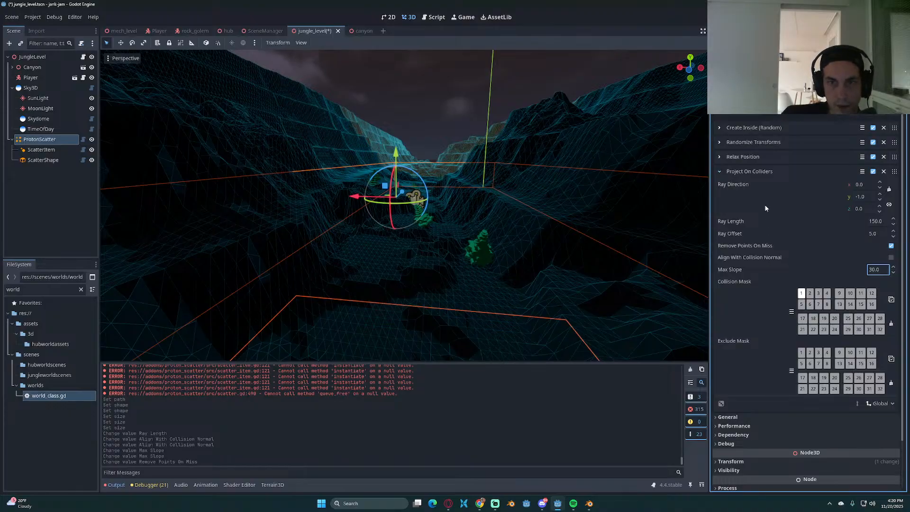
Step: Try a rotation of 10 on X and Z in the Randomize Transforms modifier and reduce both axes to 3
left_click(720, 142)
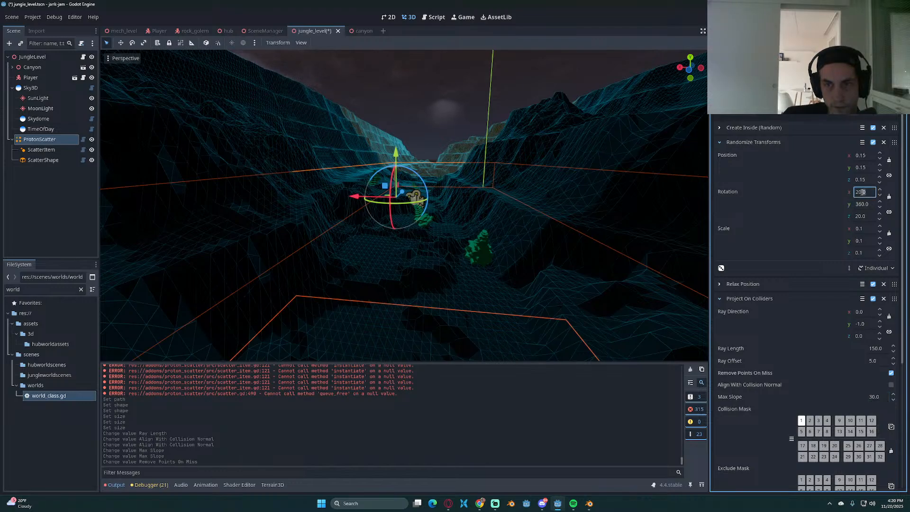
type("10")
key("Return")
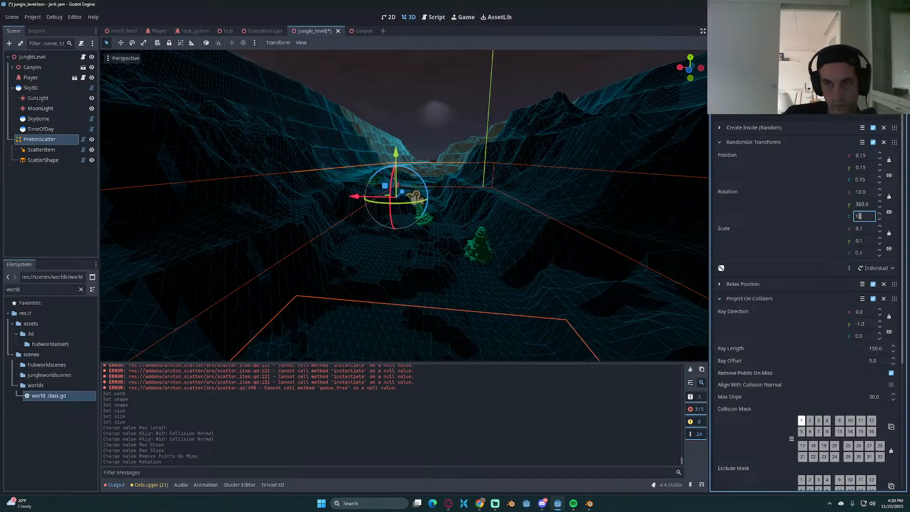
key("Return")
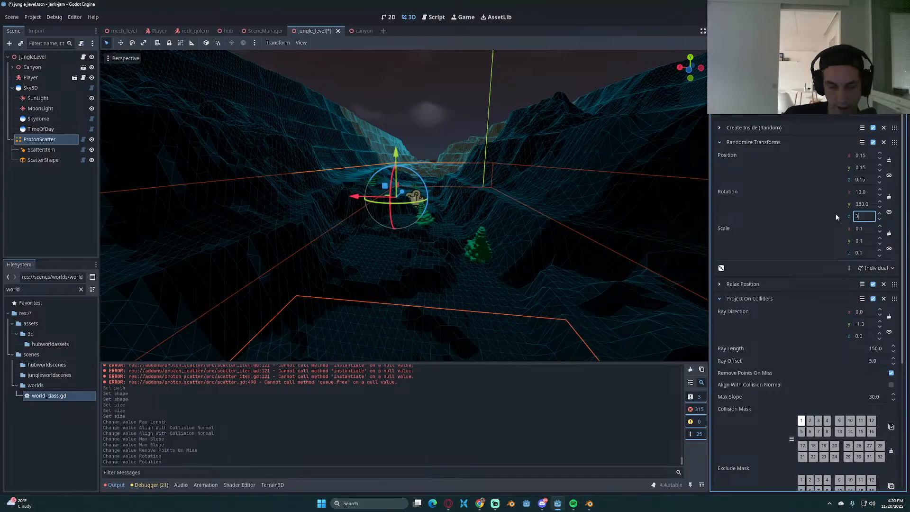
type("3")
key("Return")
left_click(869, 193)
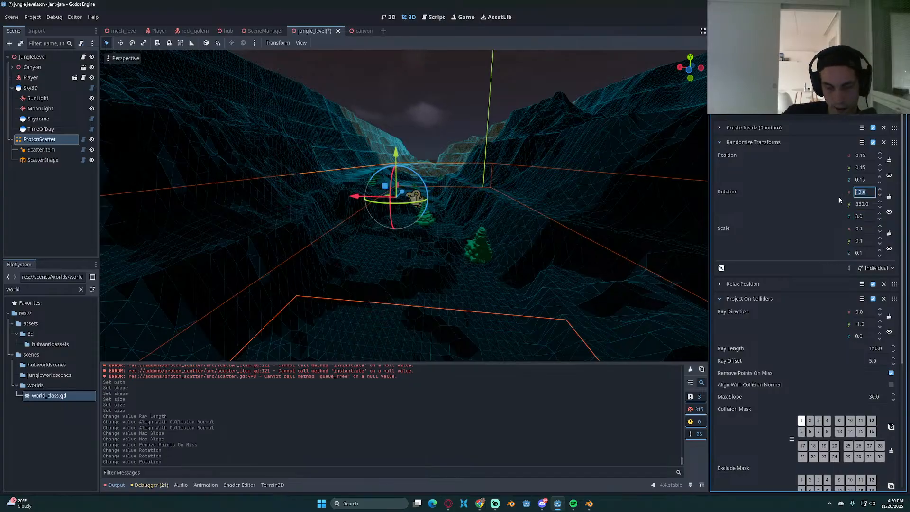
type("3")
key("Return")
Step: Set the Ray Length of the Project On Colliders modifier to 300
middle_click_drag(534, 227, 630, 266)
scroll(526, 246, "down", 3)
middle_click_drag(526, 246, 357, 183)
scroll(353, 197, "down", 15)
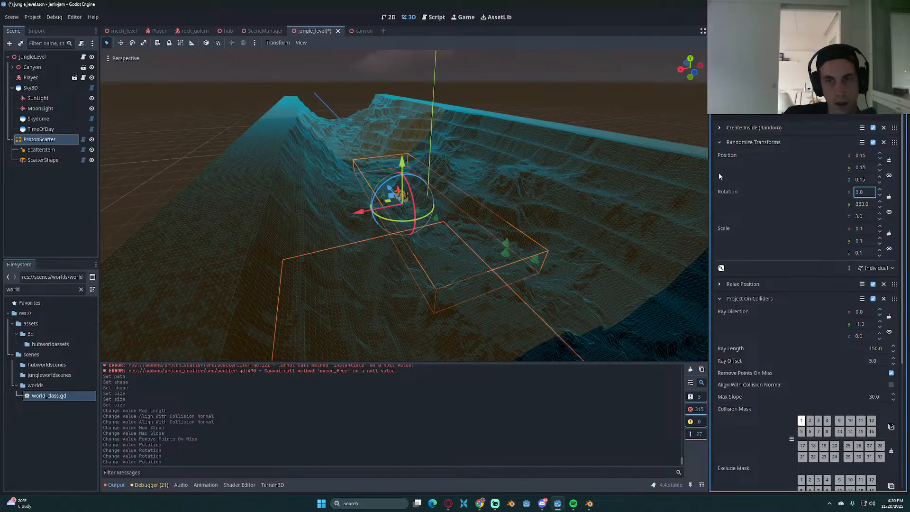
left_click(721, 143)
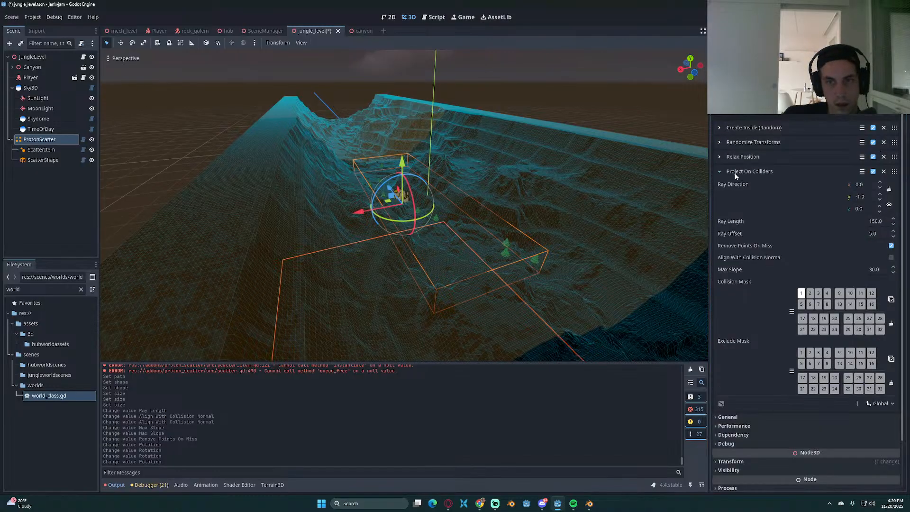
left_click(881, 222)
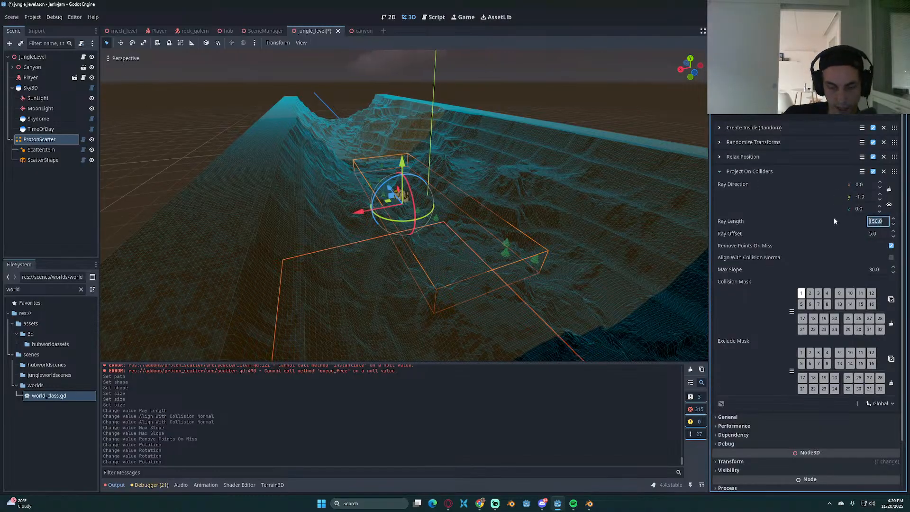
type("300")
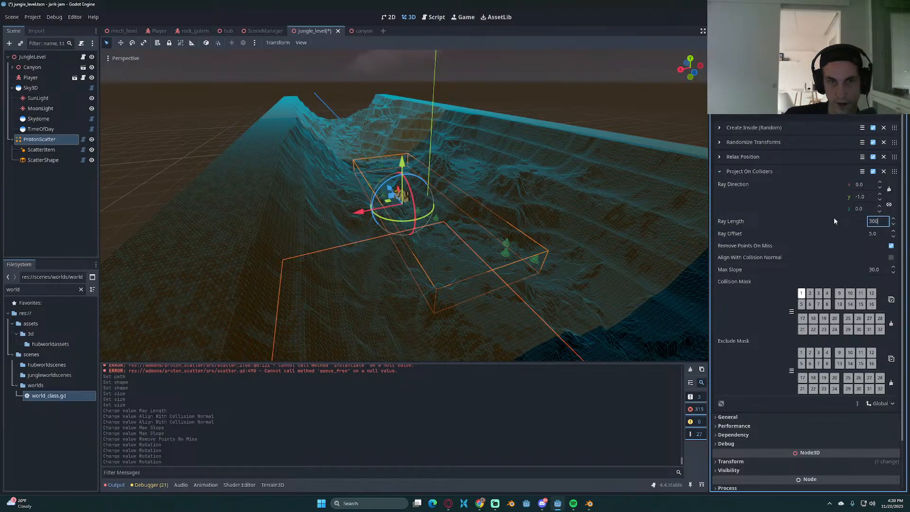
key("Return")
Step: Raise the ProtonScatter node vertically well above the canyon and check how the trees spread over the terrain
middle_click_drag(423, 210, 318, 207)
scroll(388, 192, "down", 10)
scroll(385, 193, "up", 2)
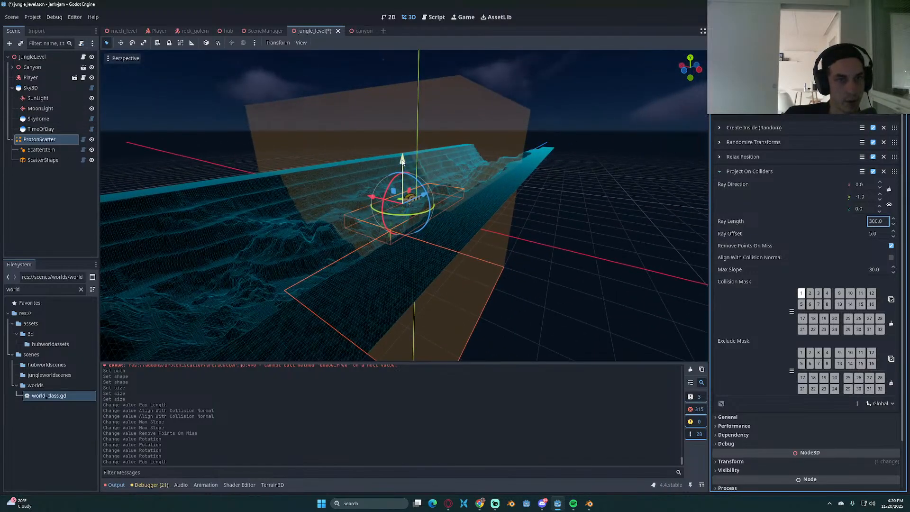
left_click_drag(402, 161, 406, 83)
middle_click_drag(526, 204, 454, 210)
scroll(457, 209, "up", 10)
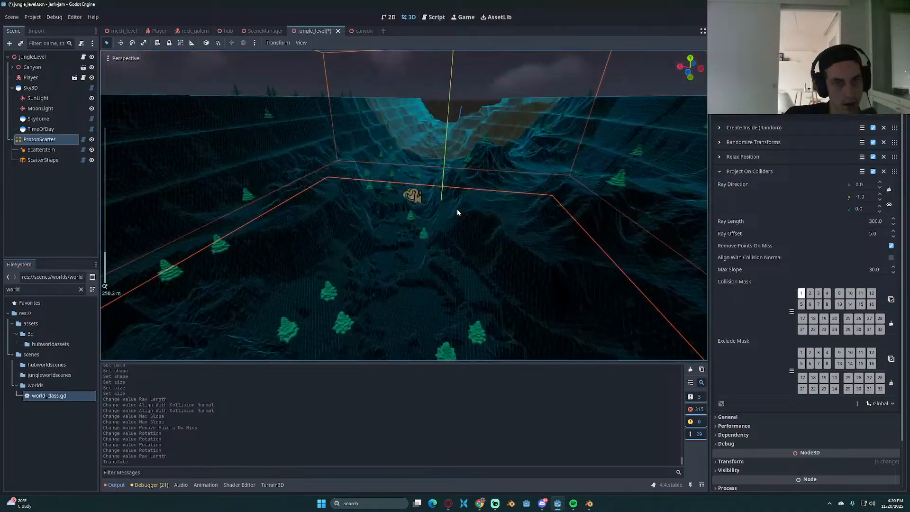
scroll(457, 209, "down", 2)
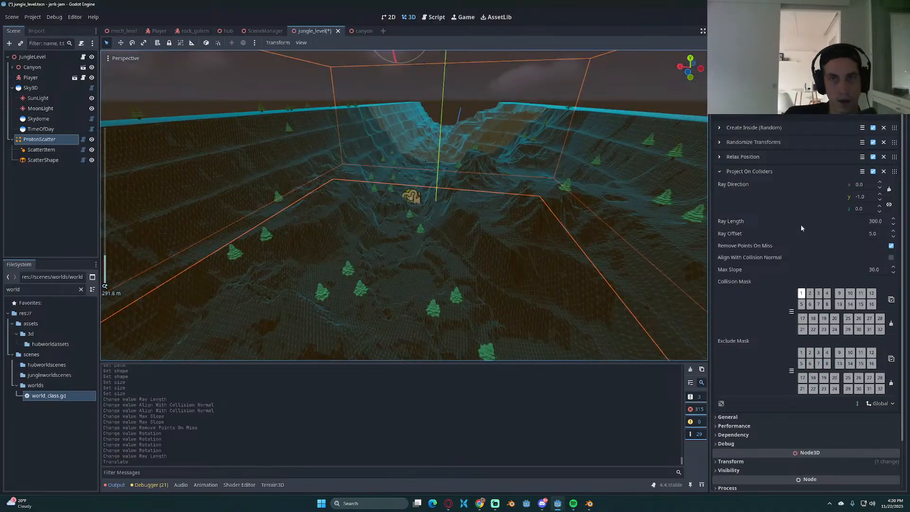
left_click(720, 172)
left_click(54, 160)
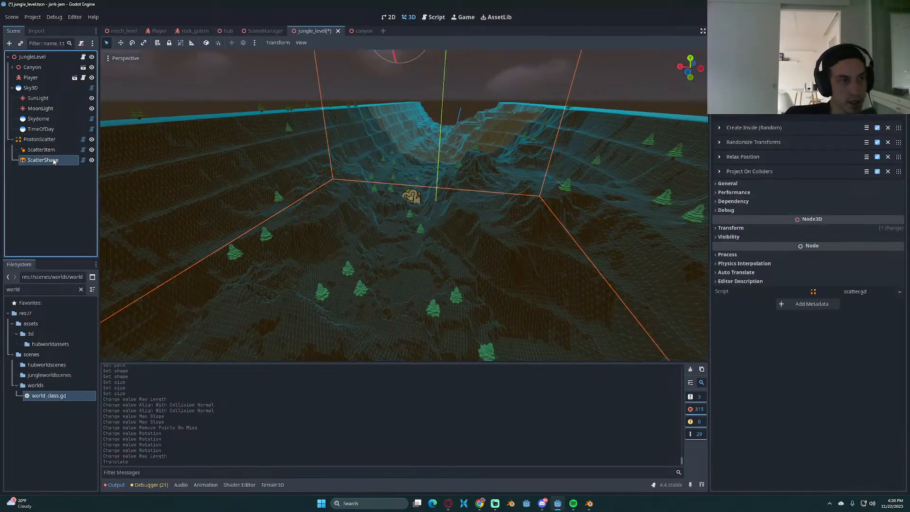
left_click(49, 150)
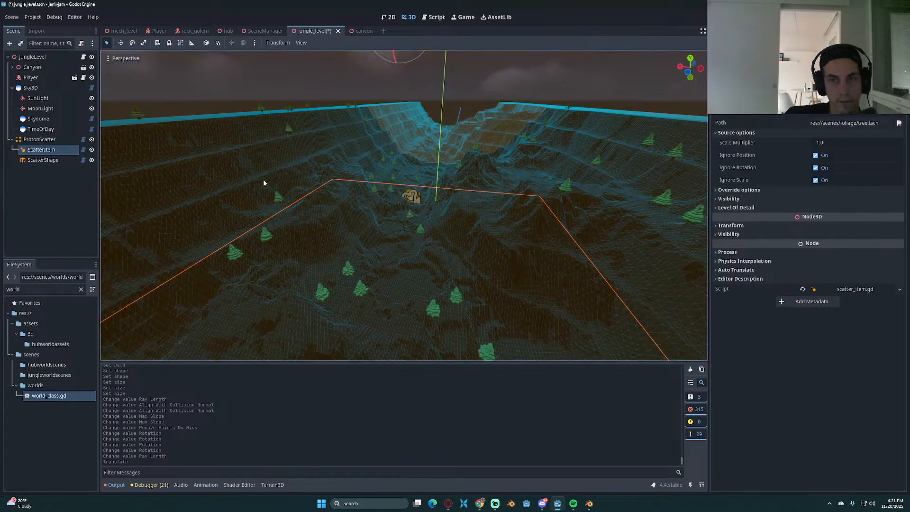
left_click(30, 140)
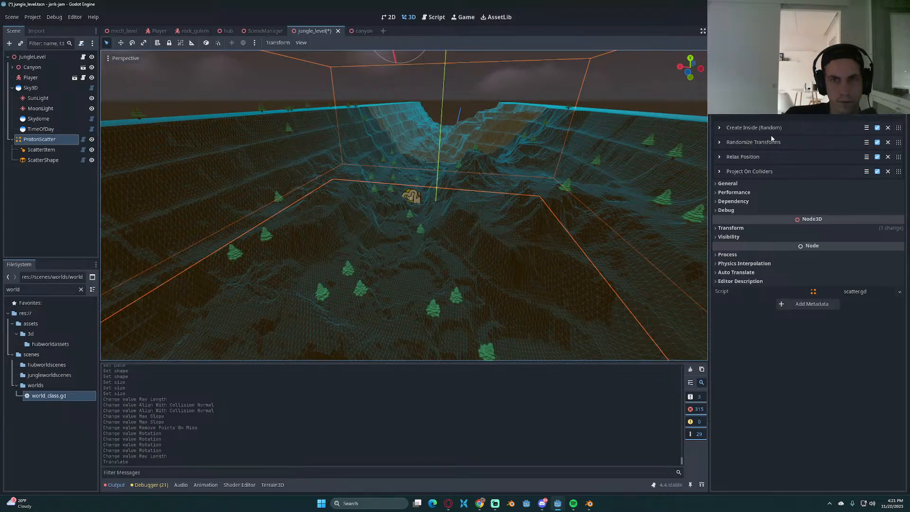
left_click(727, 185)
left_click(726, 184)
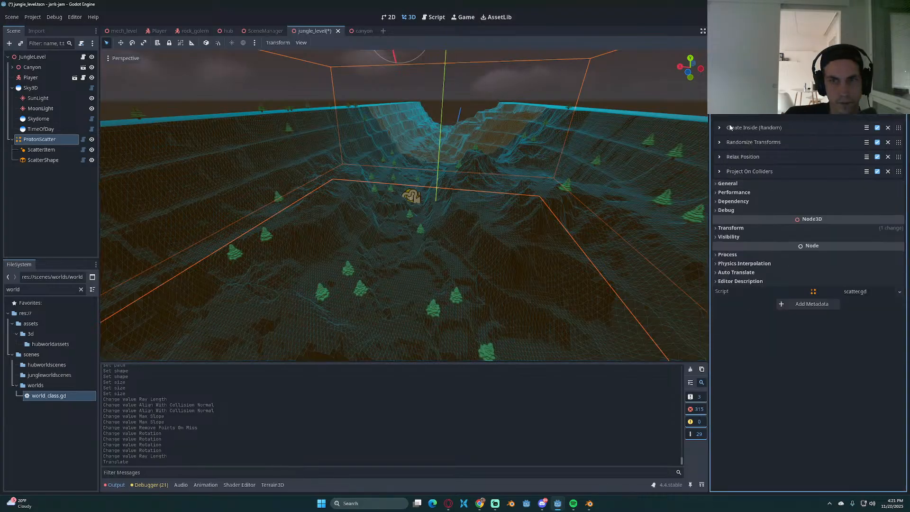
Step: Set the Amount of the Create Inside (Random) modifier to 300 and check the denser trees in the canyon
left_click(720, 128)
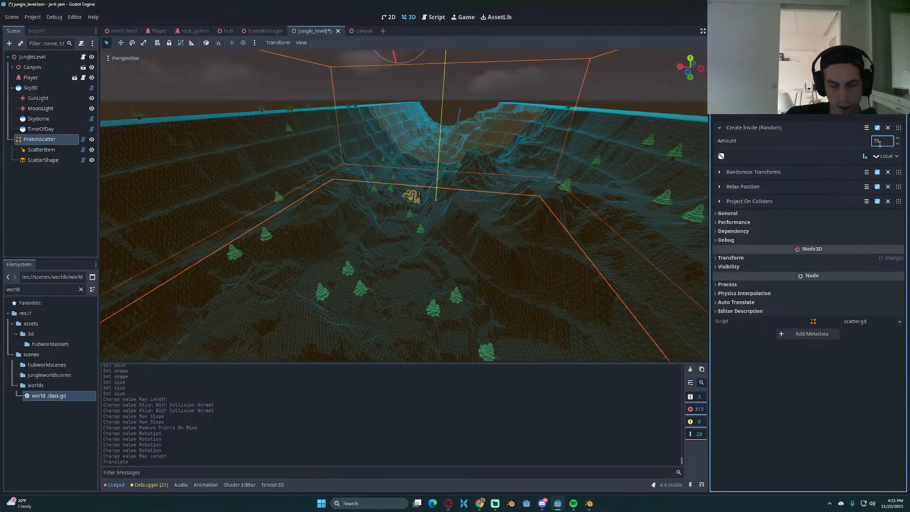
type("300")
key("Return")
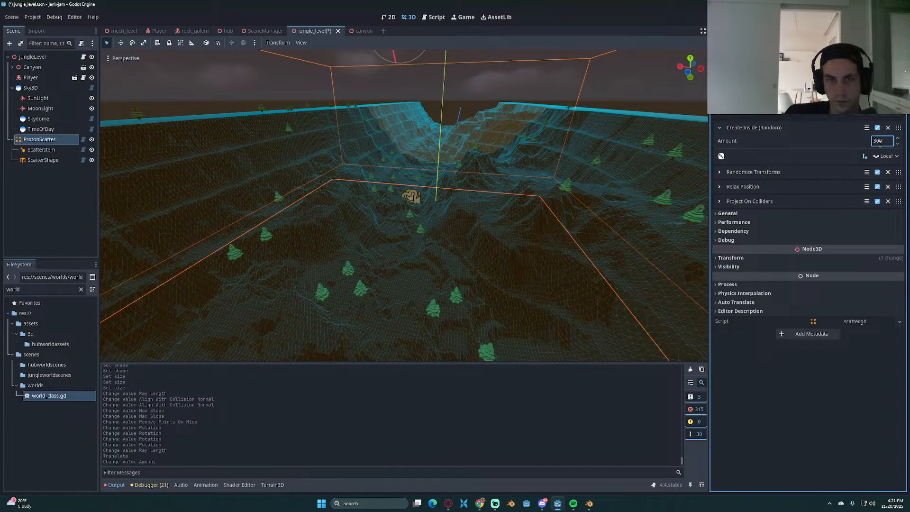
middle_click_drag(600, 209, 571, 209)
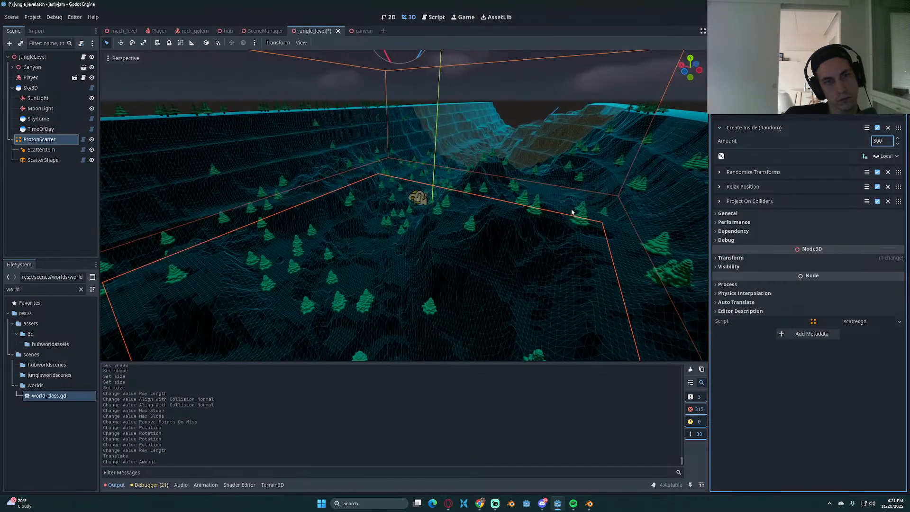
Step: Save the jungle level scene, run the project and start the game from its main menu
key("ctrl+s")
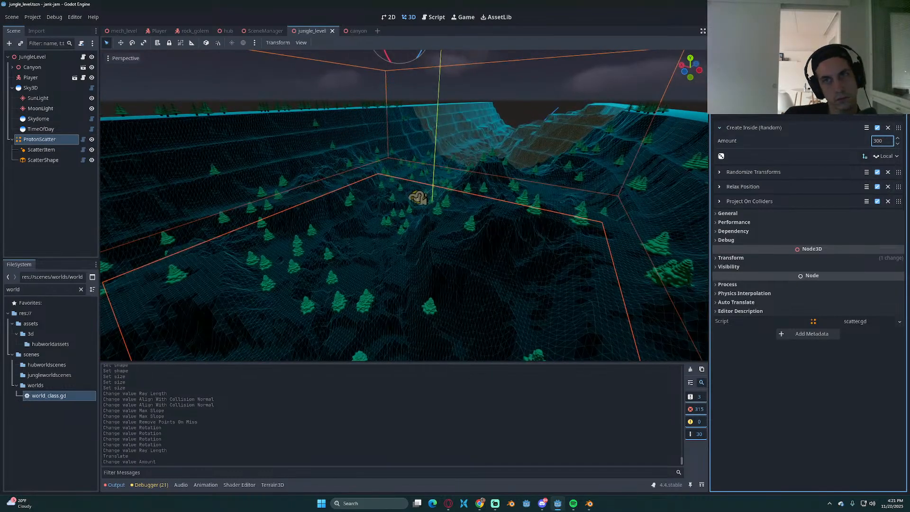
key("F6")
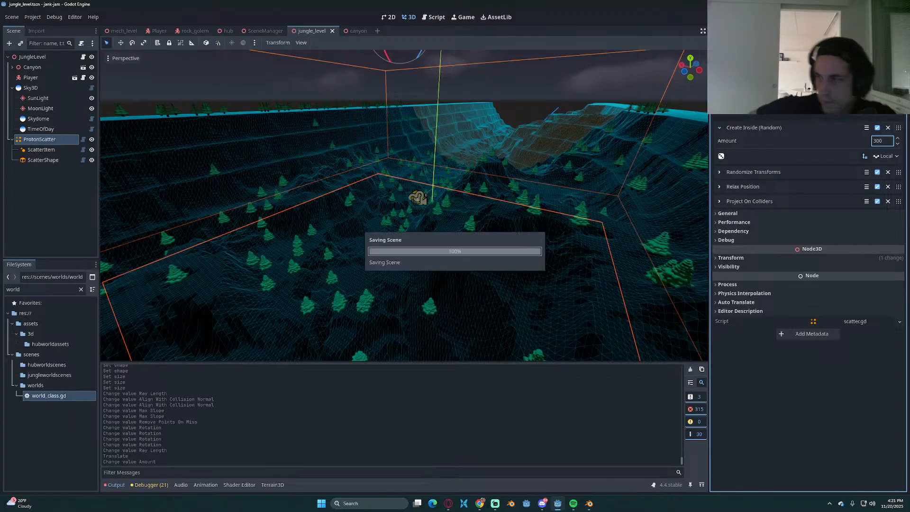
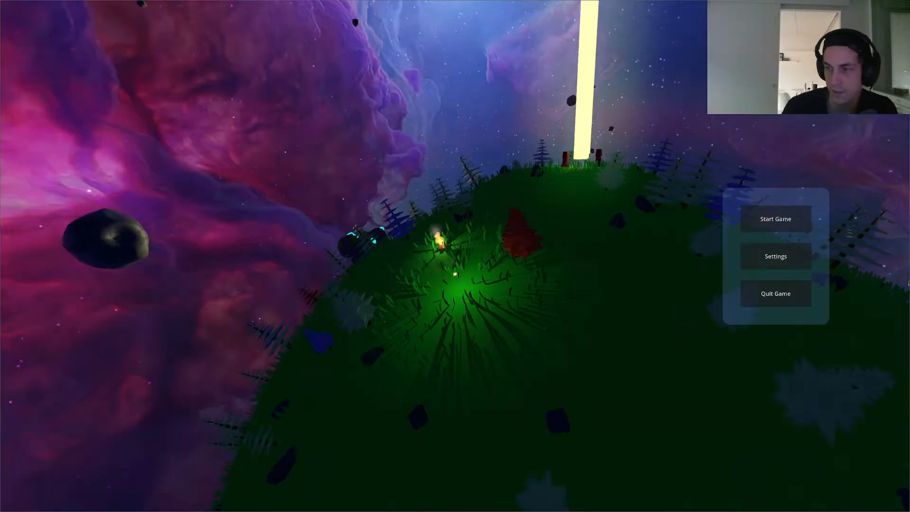
left_click(767, 222)
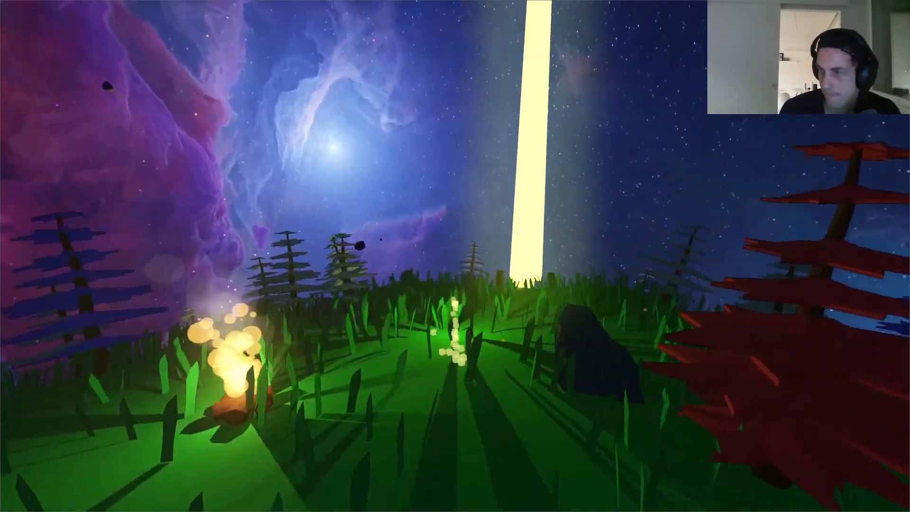
Step: Walk to the light beam in the hub world and teleport into the canyon level
key("w")
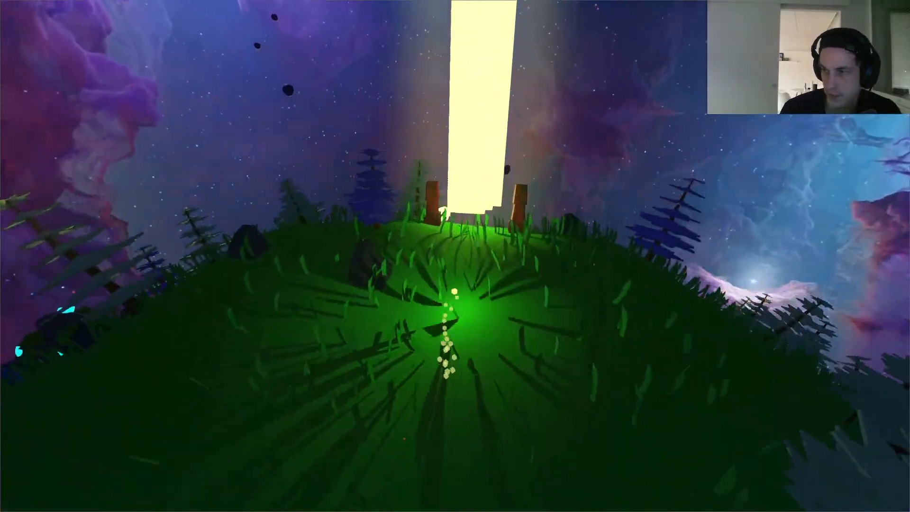
key("d")
key("a")
key("w")
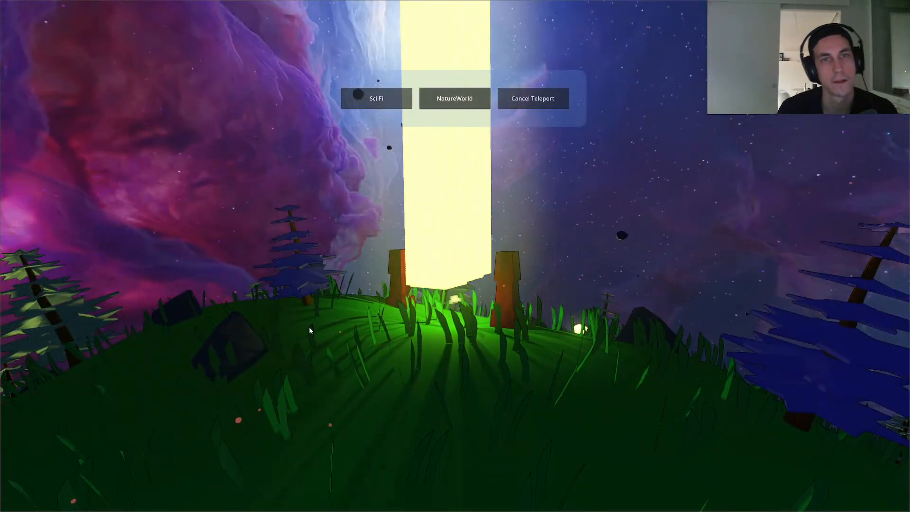
left_click(358, 94)
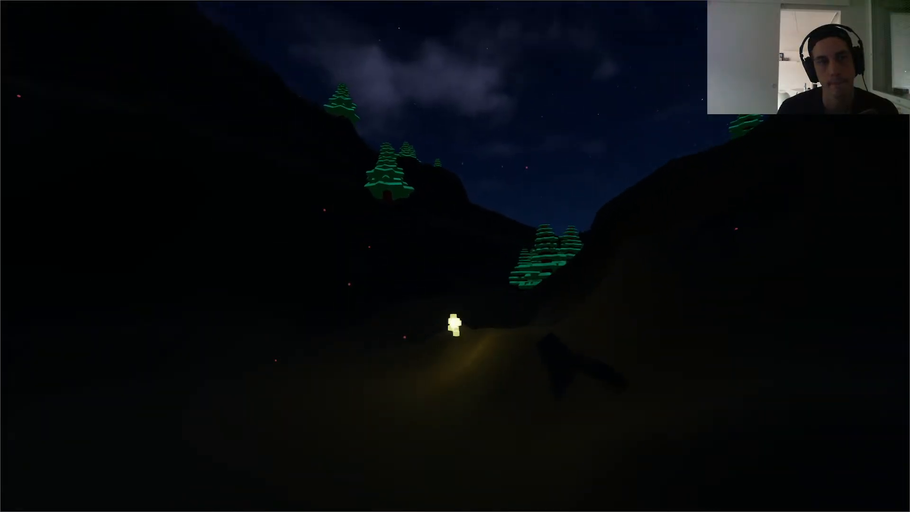
Step: Travel through the canyon to examine the scattered trees in the game, stop the run and save the scene
key("w")
key("w")
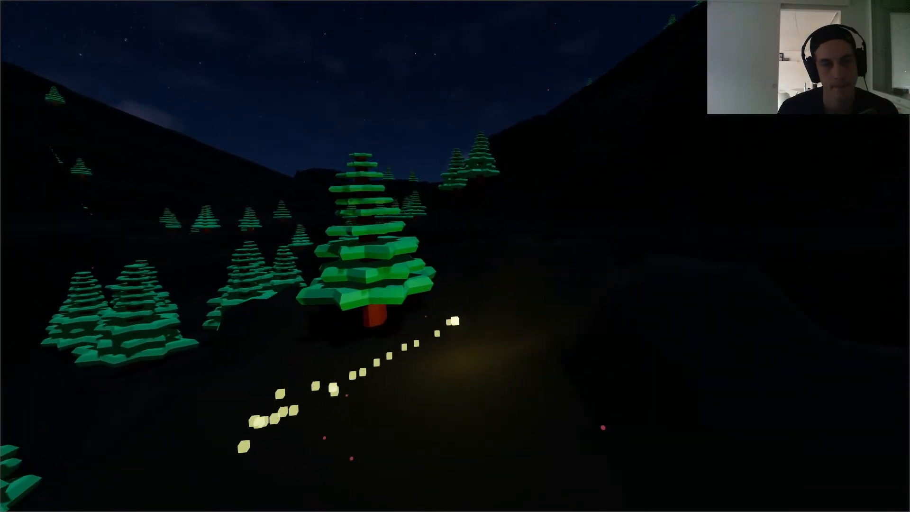
key("w")
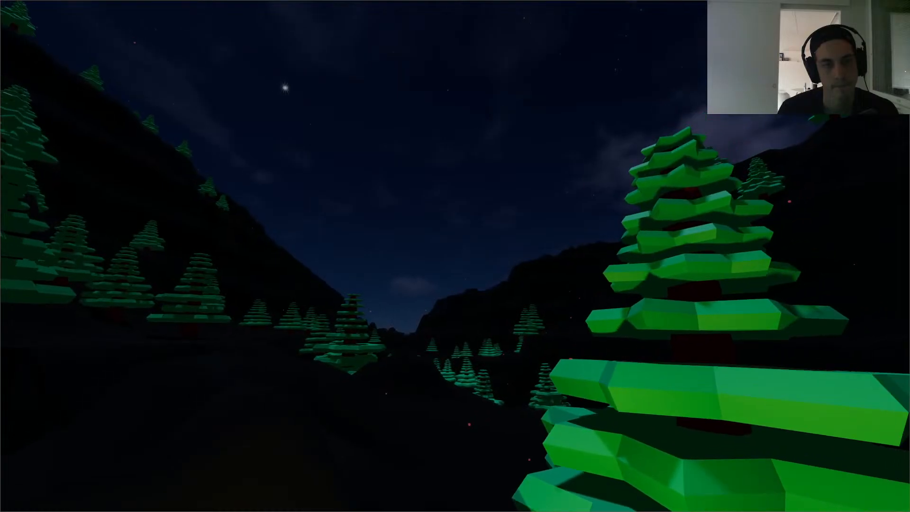
key("w")
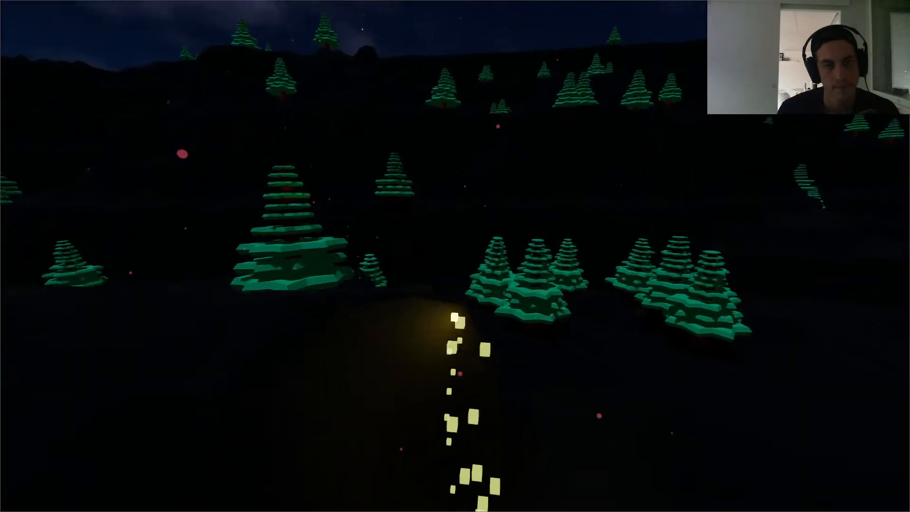
key("w")
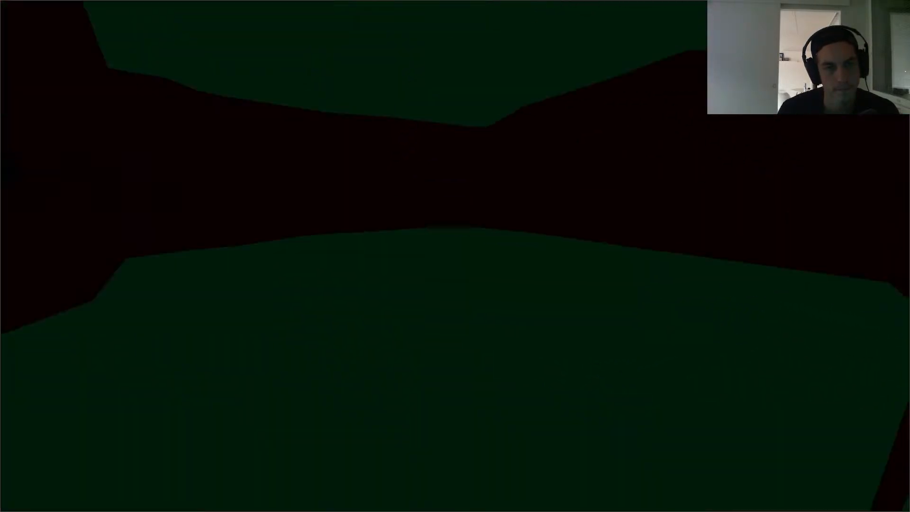
key("w")
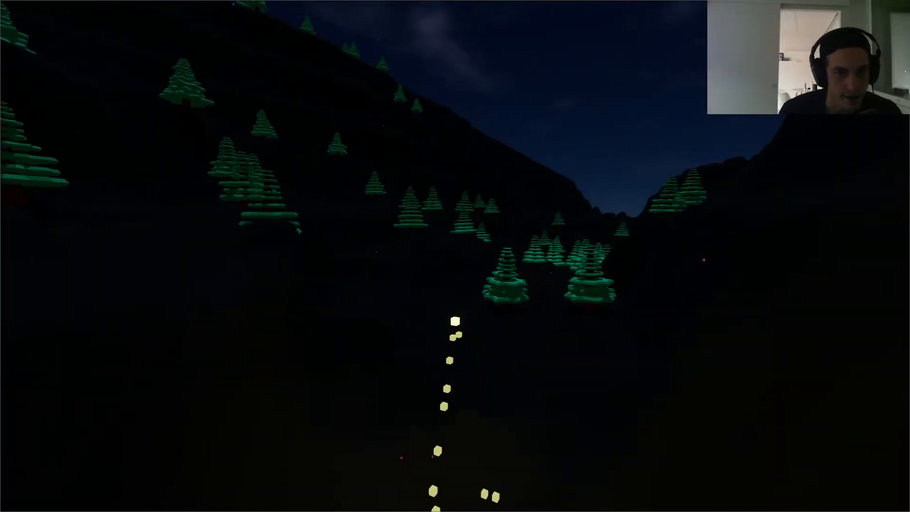
key("w")
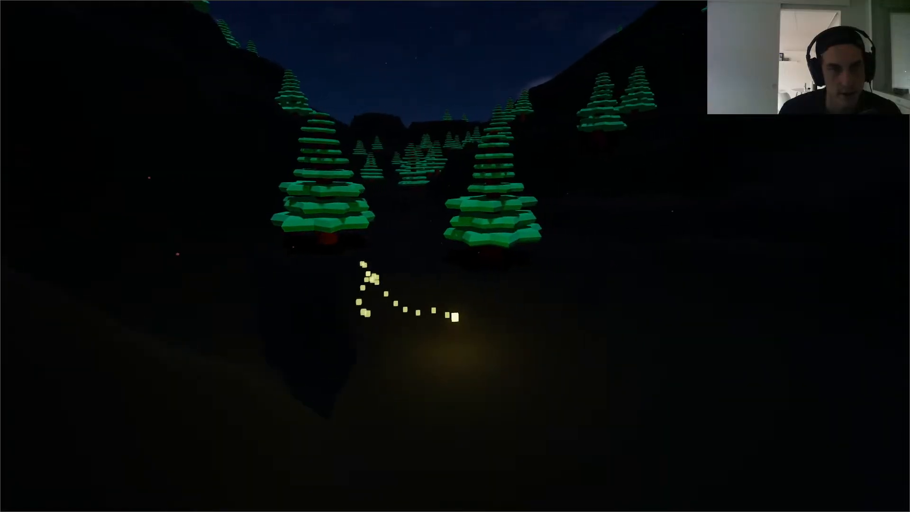
key("F8")
key("ctrl+s")
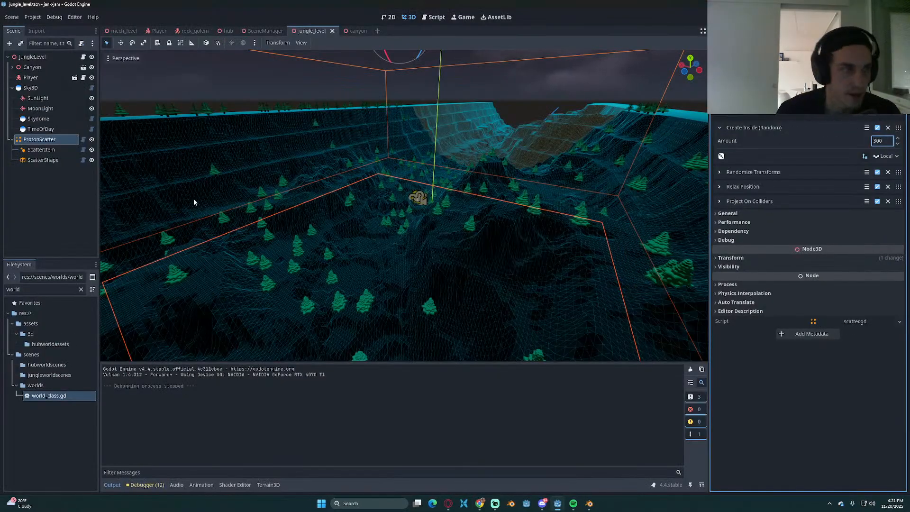
Step: Change the ScatterItem's source scene to tree1.tscn from the foliage folder
left_click(41, 149)
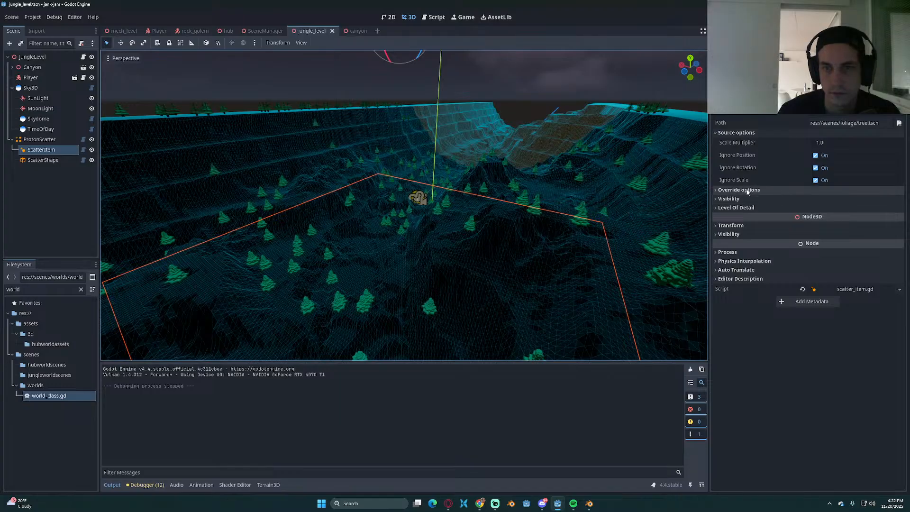
left_click(901, 124)
left_click(453, 185)
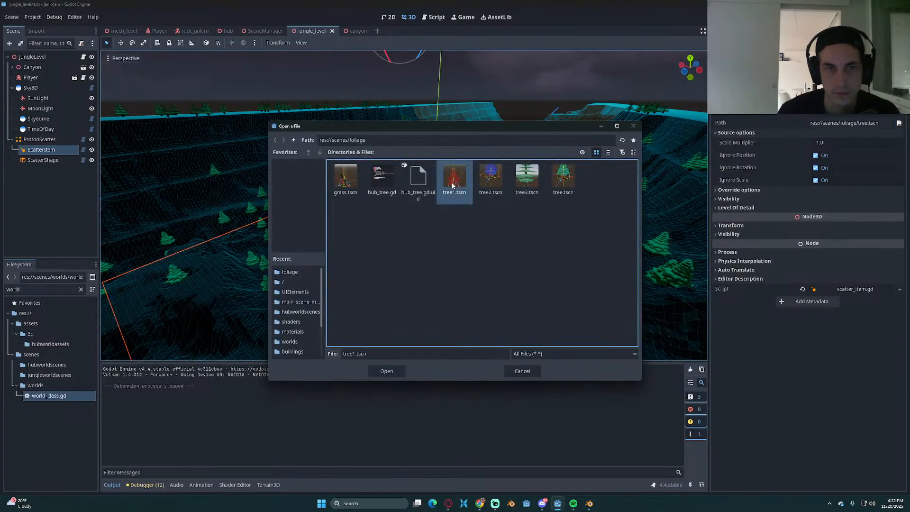
left_click(382, 371)
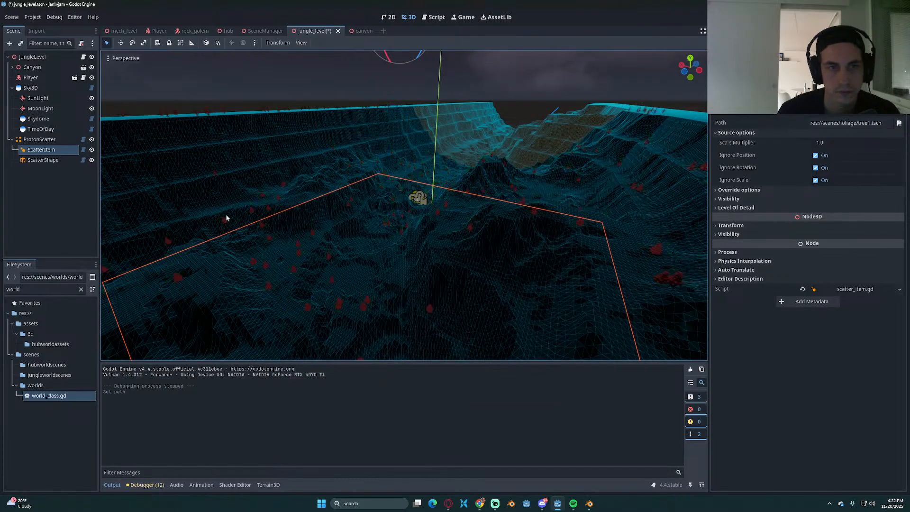
Step: Duplicate the ScatterItem and set the copy's source scene to tree2.tscn
key("ctrl+d")
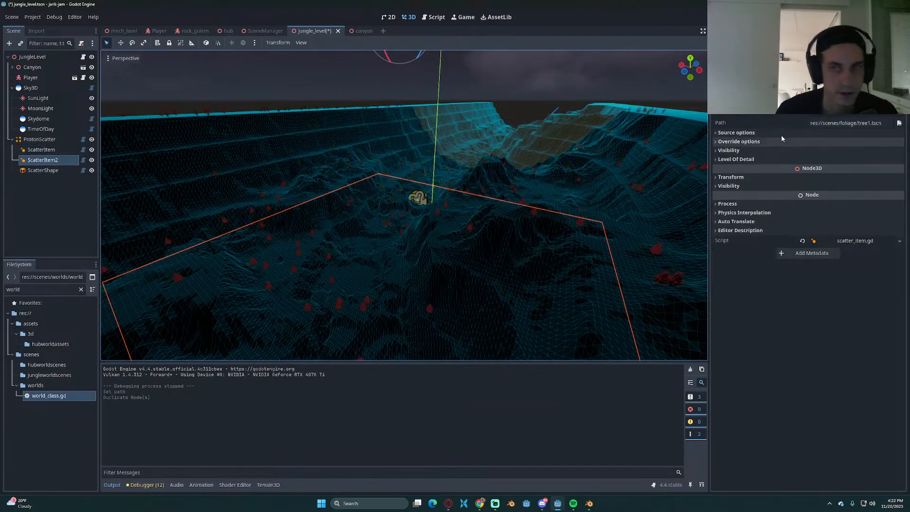
left_click(900, 123)
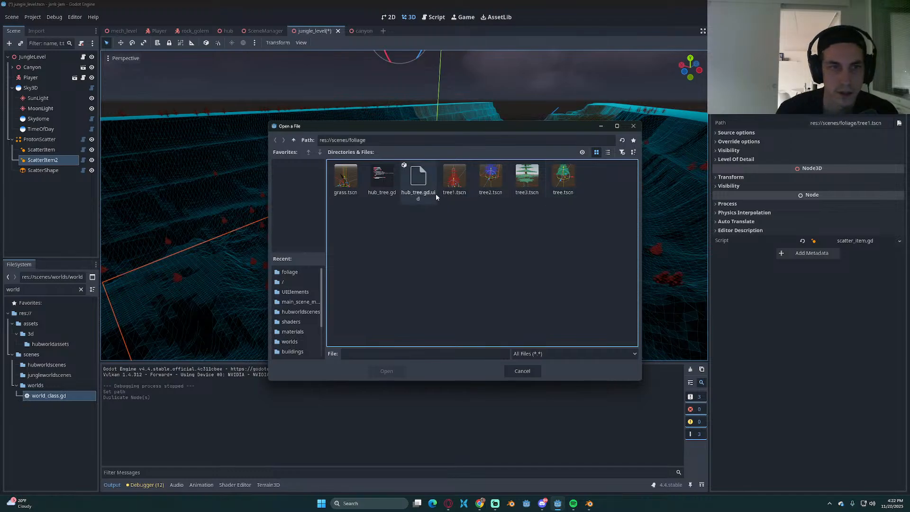
left_click(485, 178)
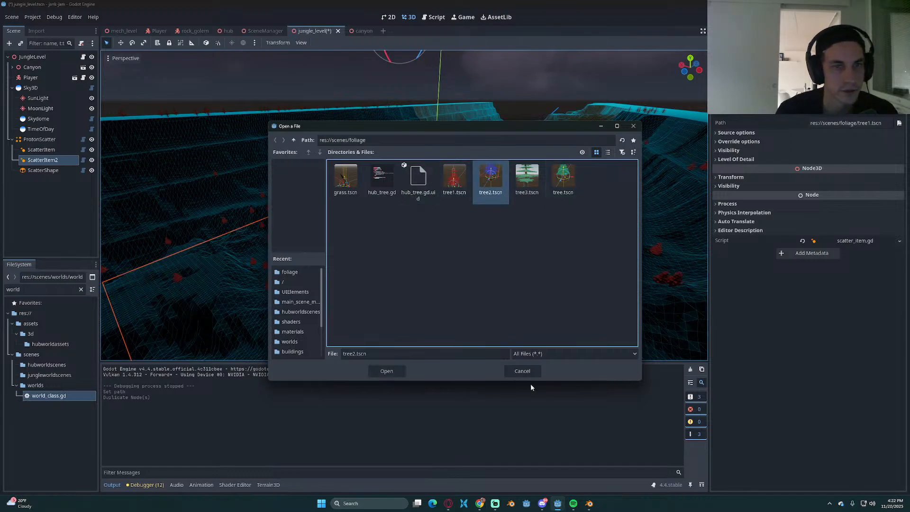
left_click(388, 371)
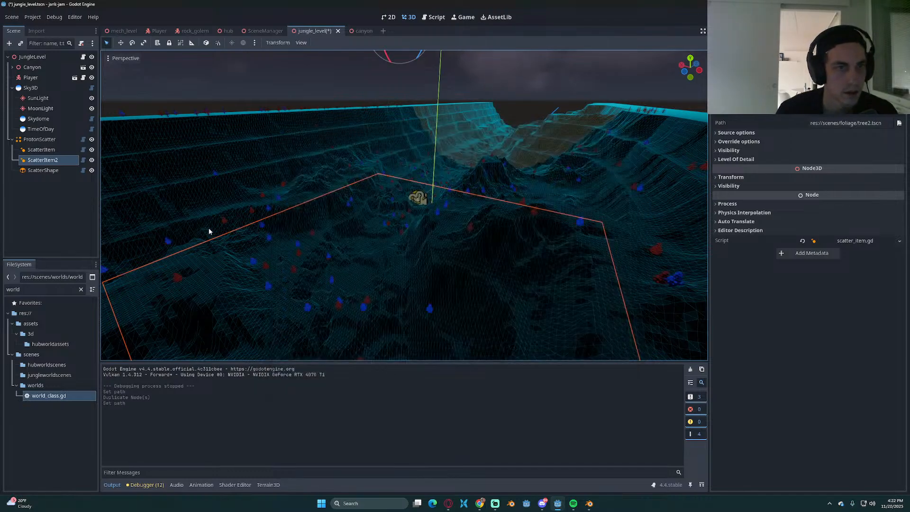
Step: Duplicate ScatterItem2 and choose tree2.tscn from the foliage folder as the copy's source scene
key("ctrl+d")
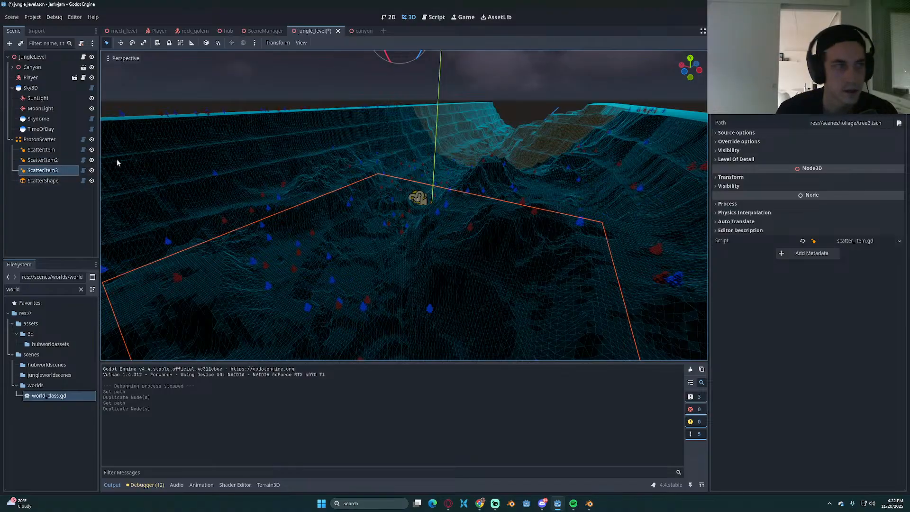
left_click(900, 123)
left_click(491, 173)
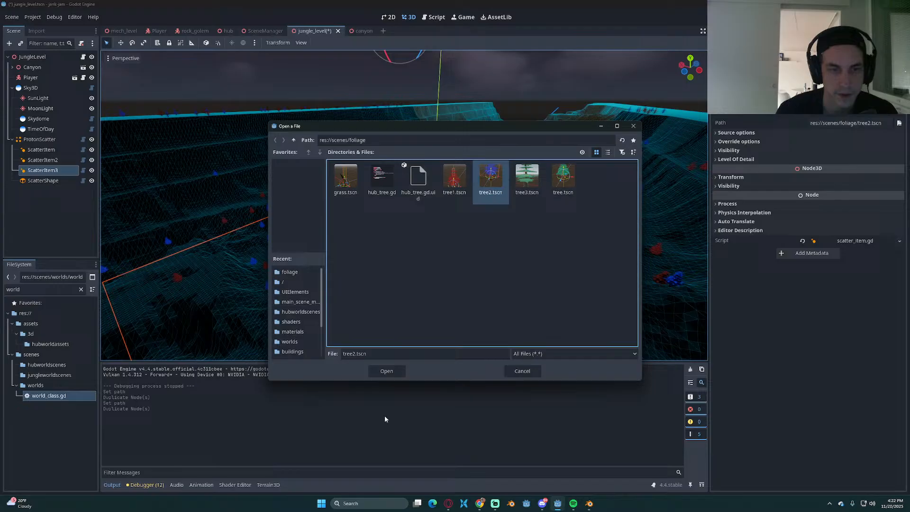
left_click(386, 371)
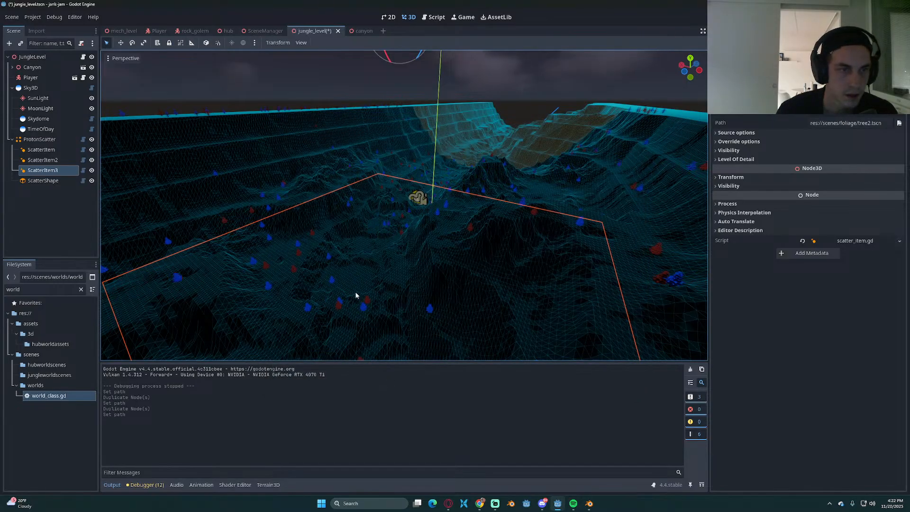
Step: Review the three scatter items, set ScatterItem3's source scene to tree3.tscn and save the scene
left_click(52, 160)
left_click(51, 151)
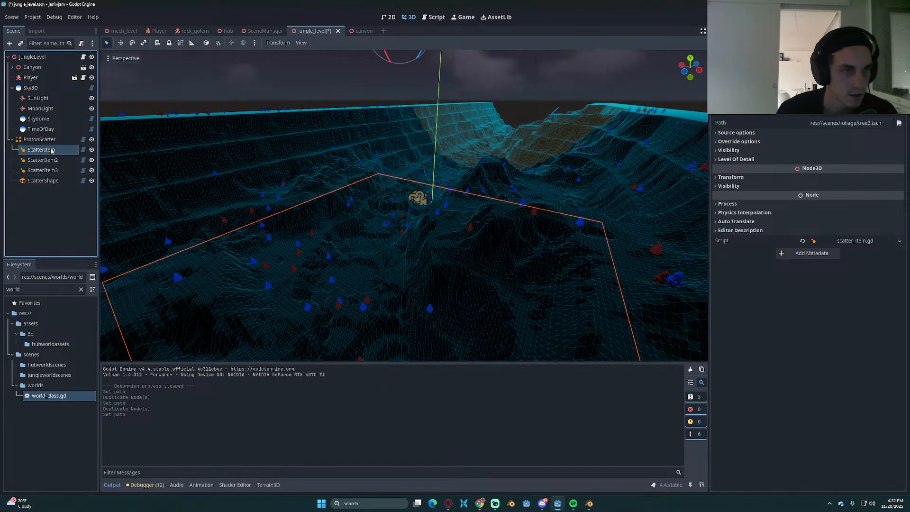
left_click(49, 160)
left_click(47, 171)
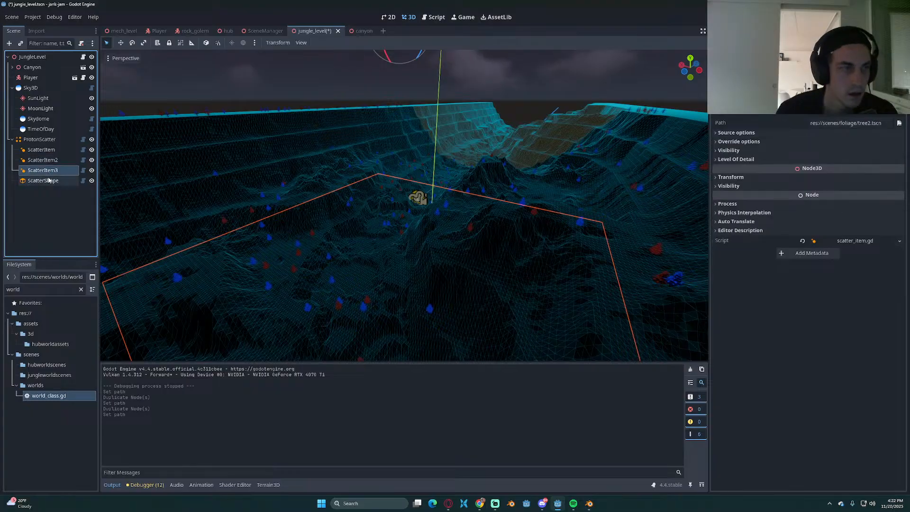
left_click(53, 160)
left_click(52, 170)
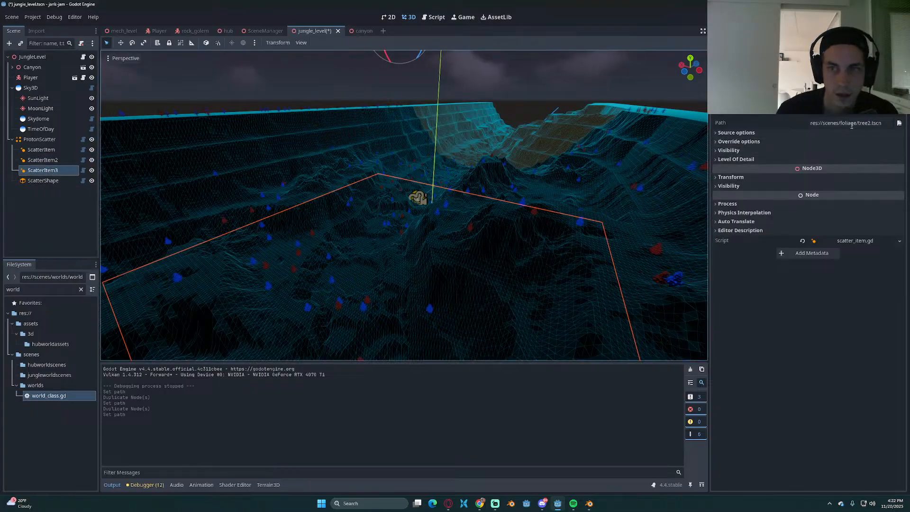
left_click(899, 123)
left_click(526, 180)
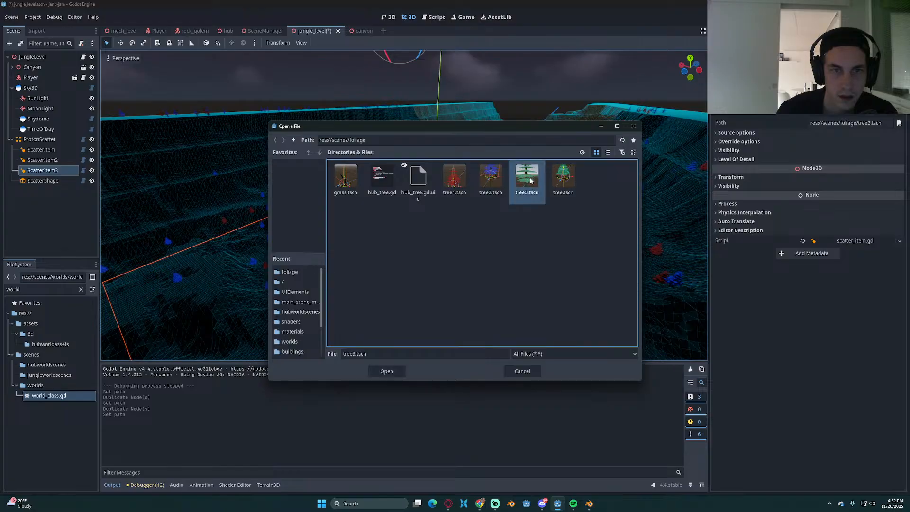
double_click(526, 180)
key("ctrl+s")
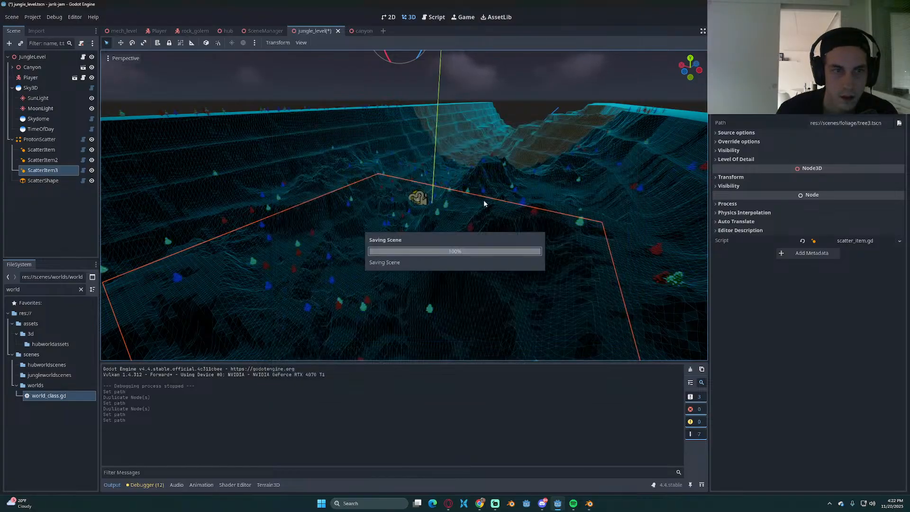
Step: Flatten the ScatterShape by setting its Y size first to 100 and finally to 1
middle_click_drag(483, 201, 371, 227)
scroll(439, 210, "down", 10)
scroll(440, 206, "up", 13)
scroll(372, 226, "down", 5)
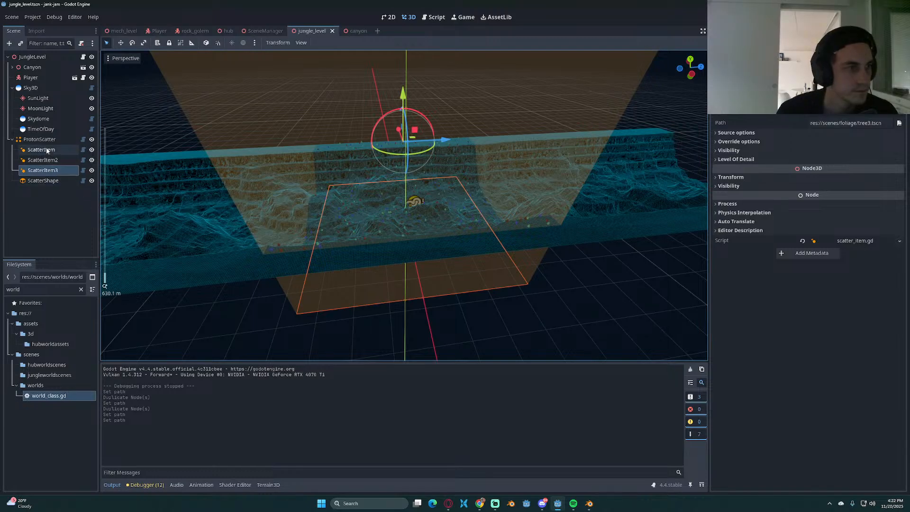
left_click(43, 181)
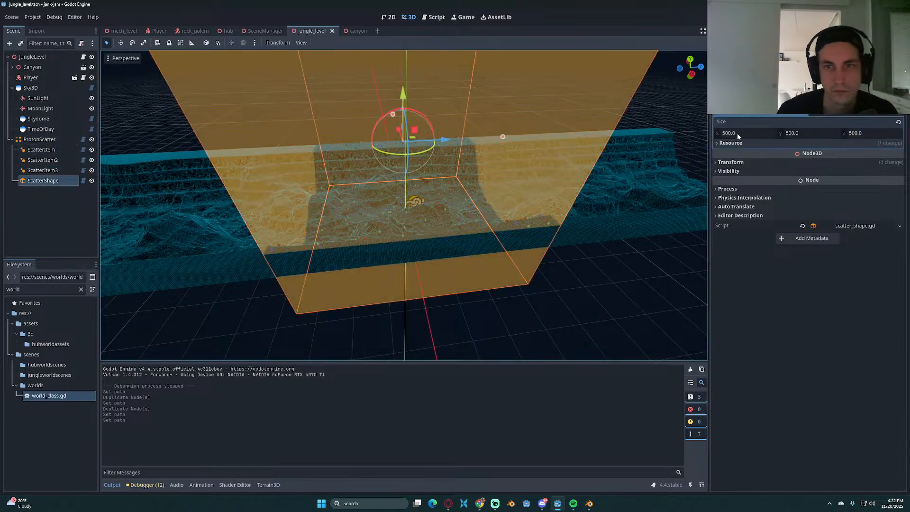
left_click(738, 134)
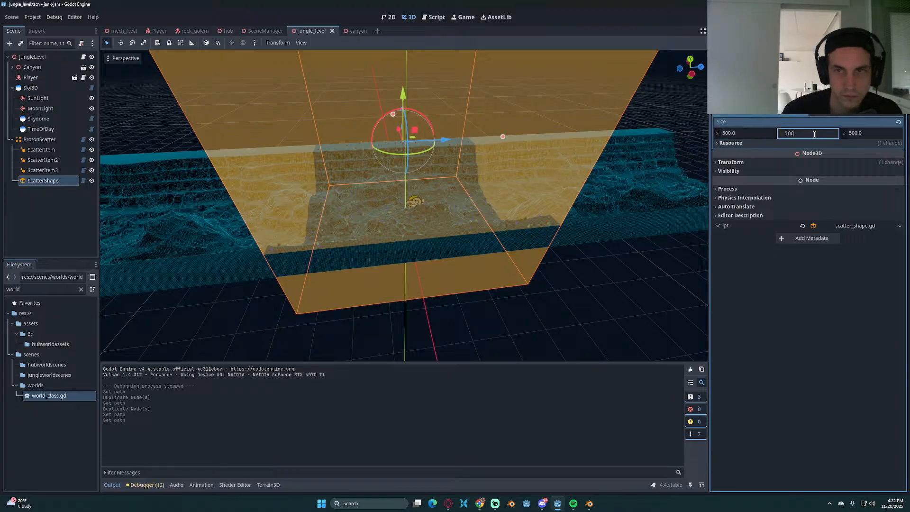
left_click(815, 134)
type("100")
key("Return")
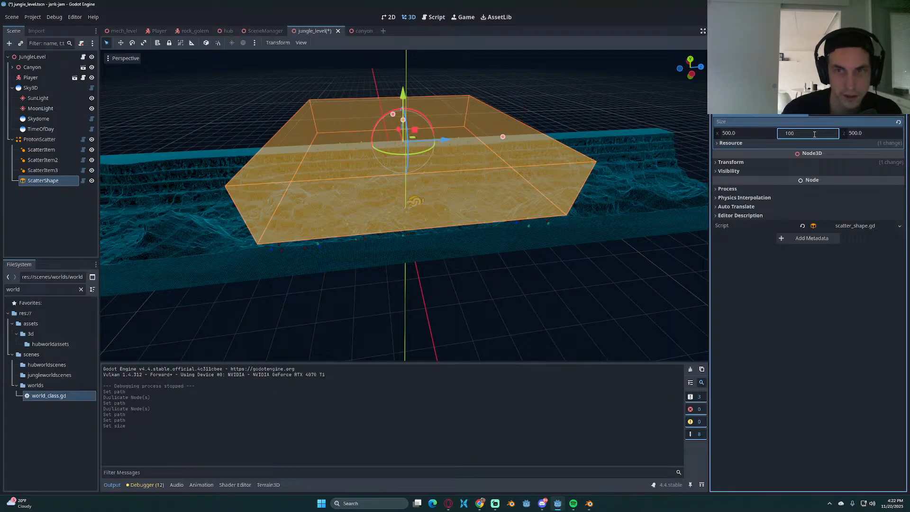
key("Return")
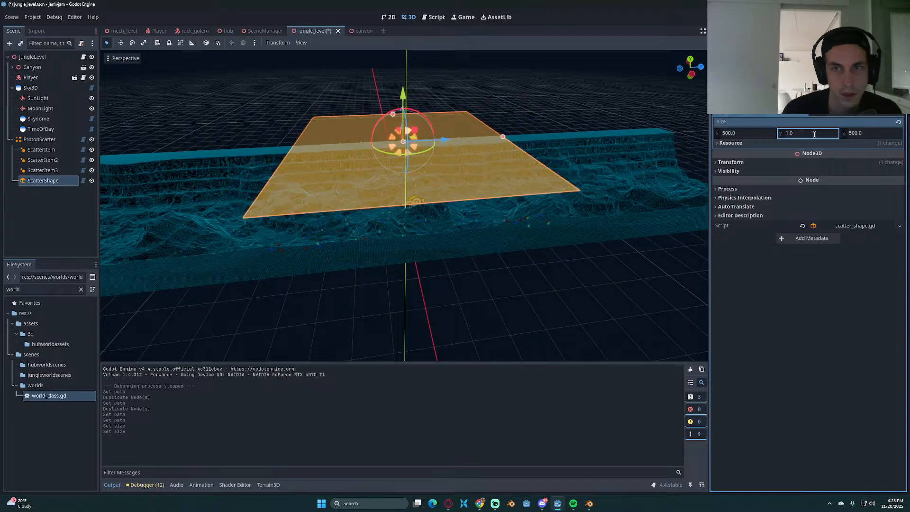
Step: Set the ScatterShape's Z size to 1000 so it stretches along the canyon, and save the scene
middle_click_drag(414, 221, 400, 207)
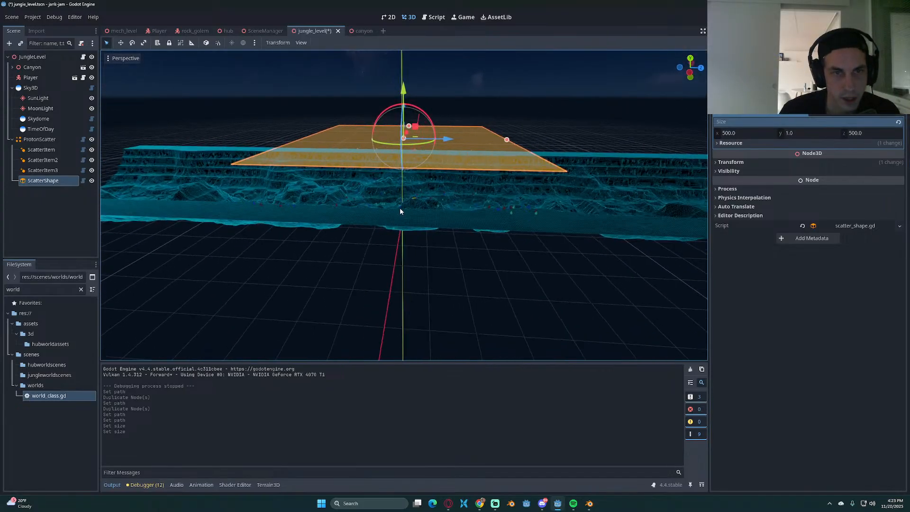
scroll(400, 209, "up", 3)
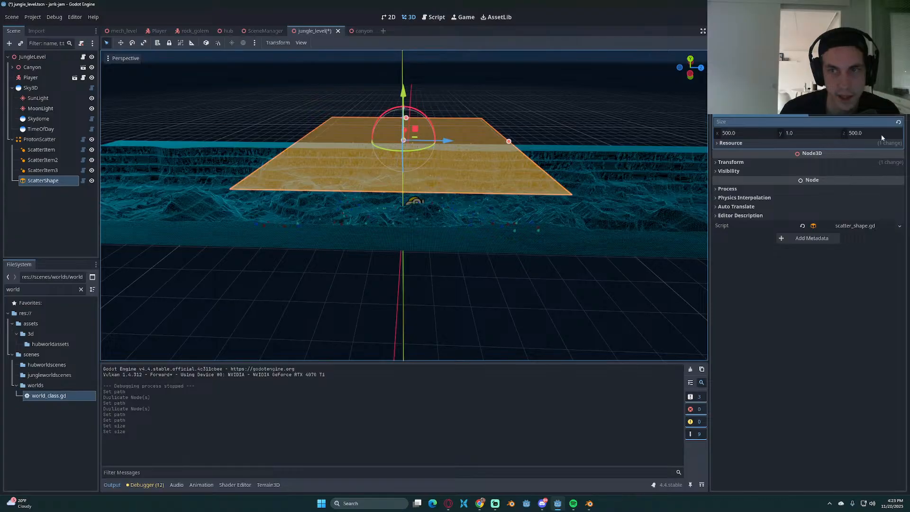
left_click(882, 134)
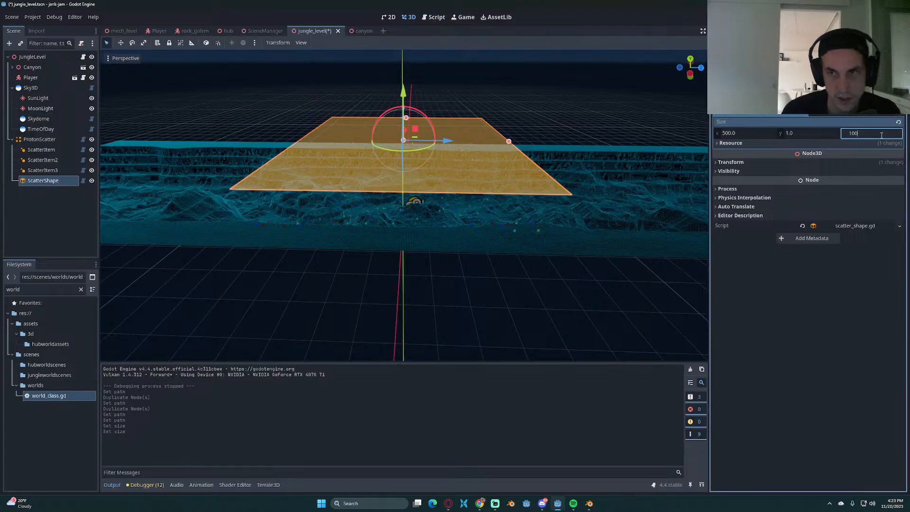
type("1000")
key("Return")
middle_click_drag(553, 223, 596, 224)
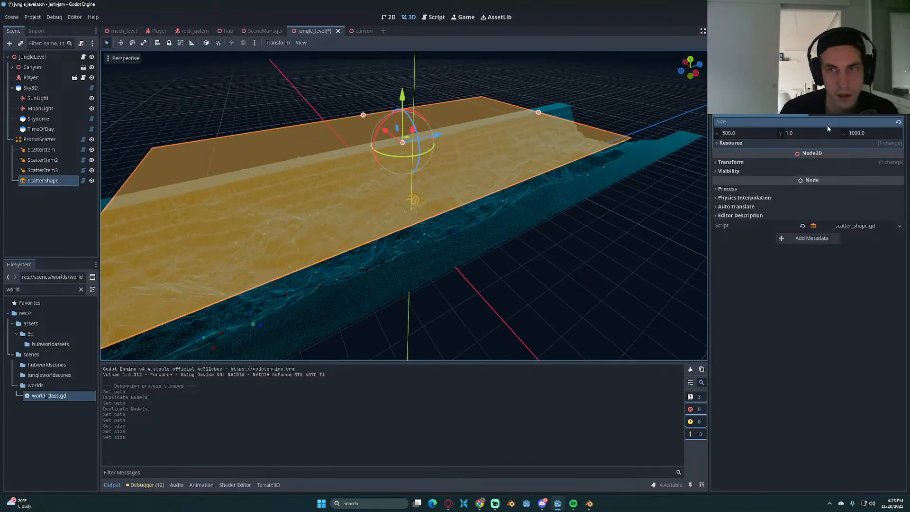
key("ctrl+s")
Step: Raise the proportion of ScatterItem3 so more tree3 variants are scattered, and save the scene
scroll(402, 197, "up", 3)
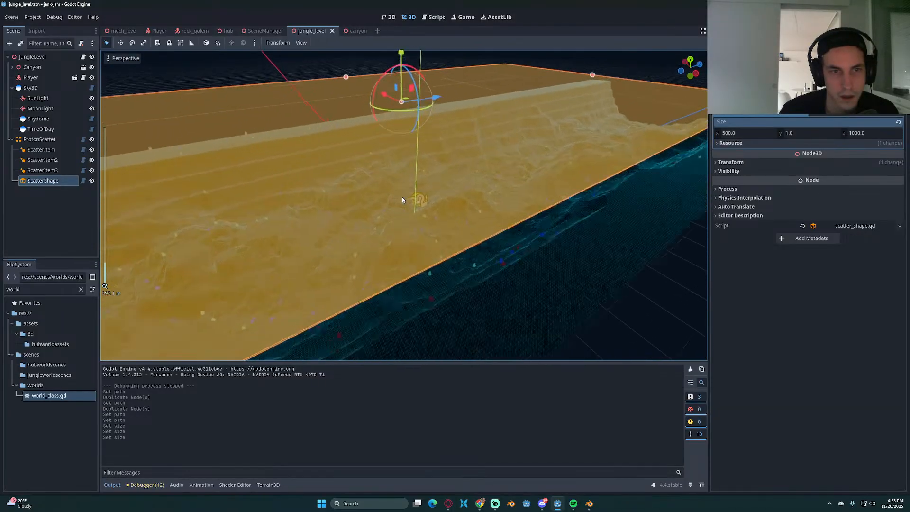
scroll(402, 197, "up", 5)
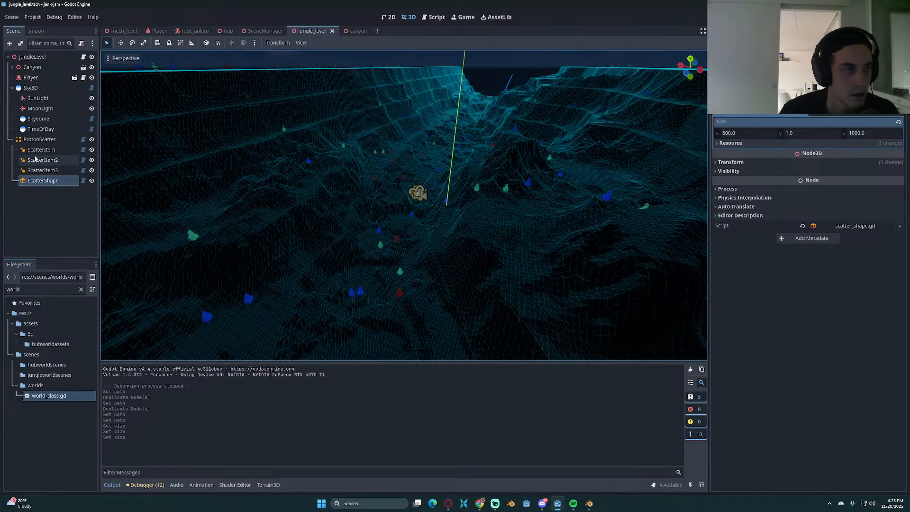
left_click(36, 160)
left_click(54, 149)
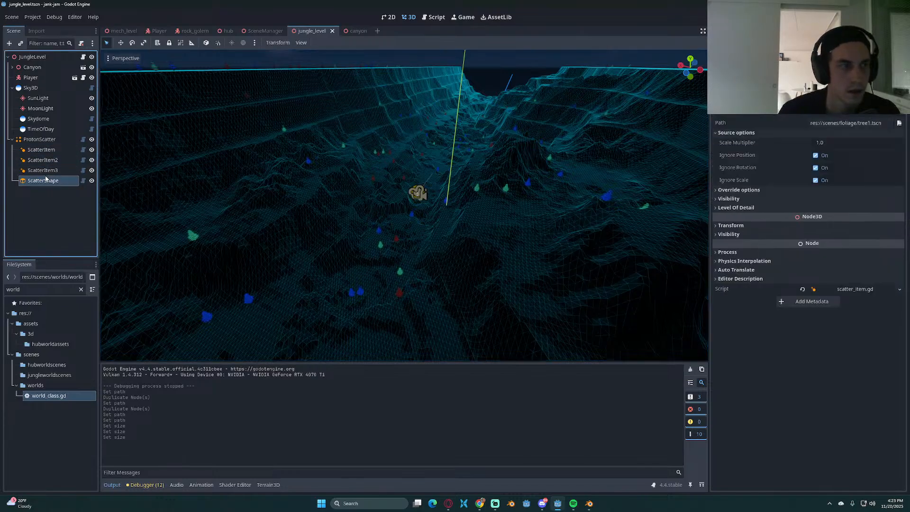
left_click(43, 171)
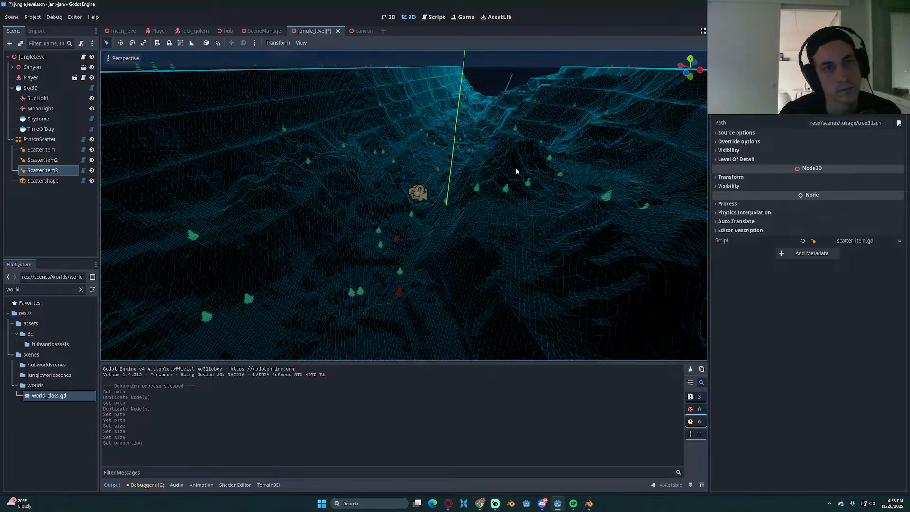
middle_click_drag(515, 167, 676, 142)
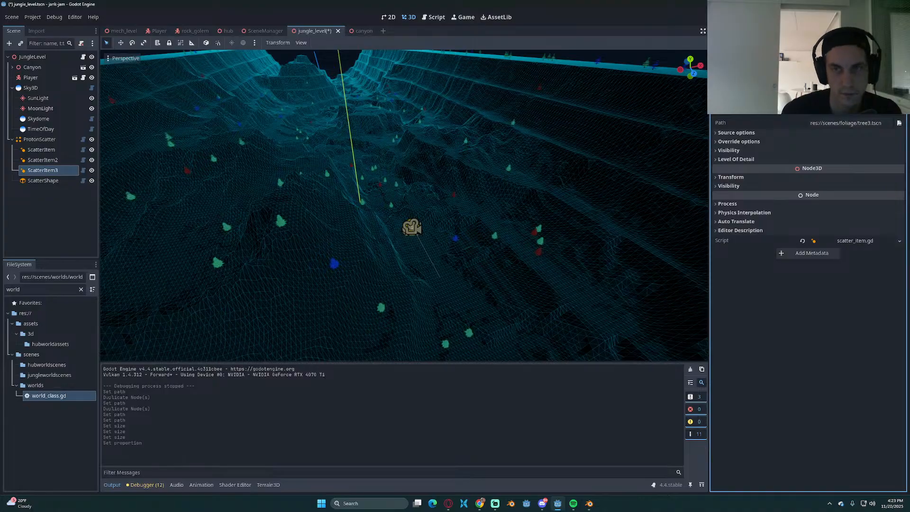
key("ctrl+s")
Step: Set the ProtonScatter's Create Inside (Random) amount to 600 and save the scene
left_click(48, 141)
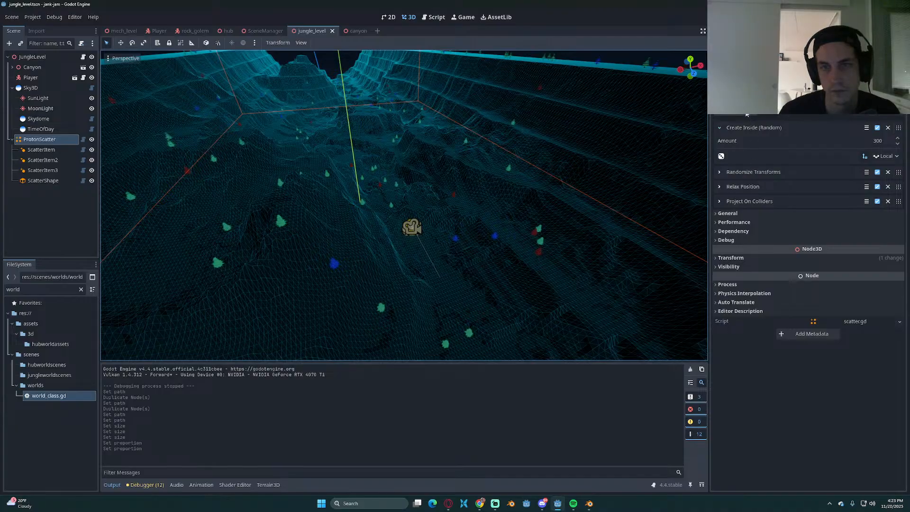
left_click(729, 214)
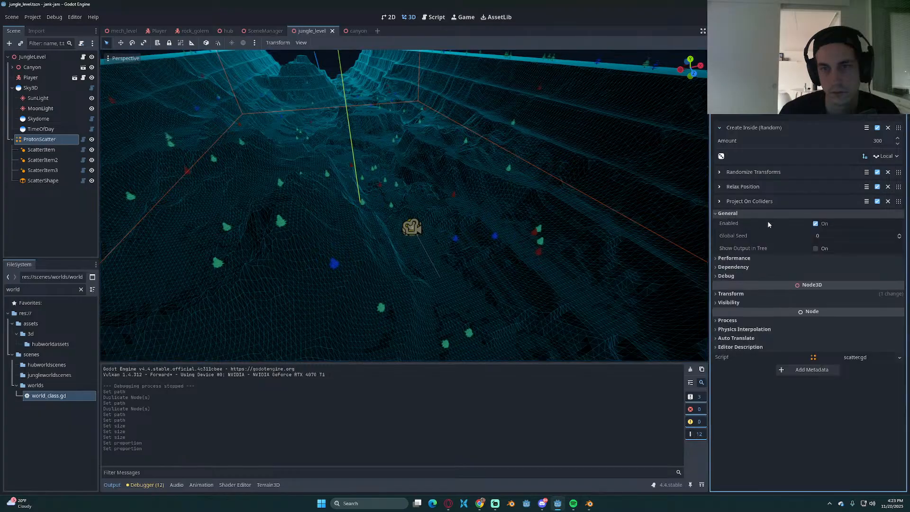
left_click(745, 214)
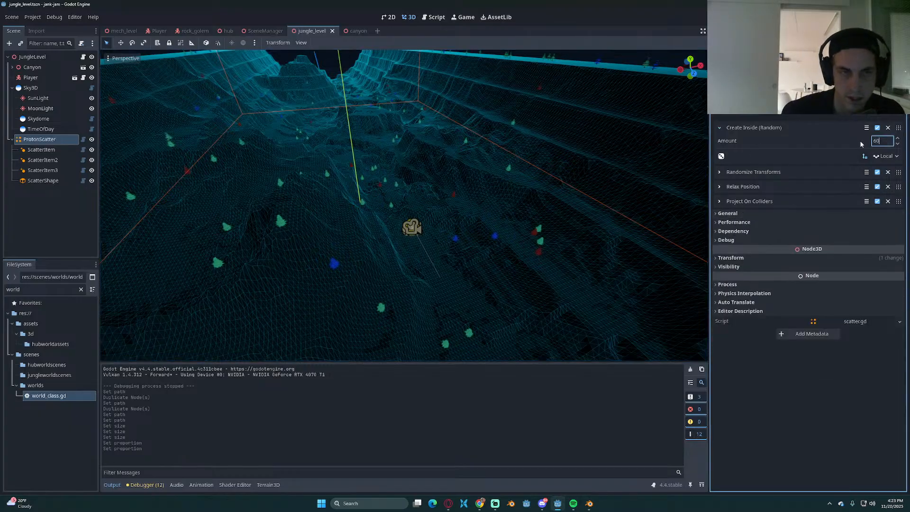
type("600")
key("Return")
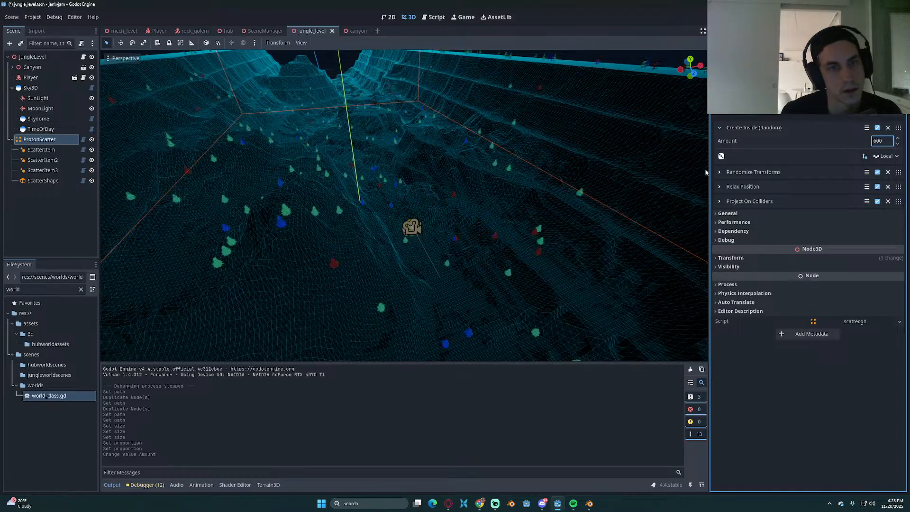
key("ctrl+s")
middle_click_drag(584, 182, 699, 76)
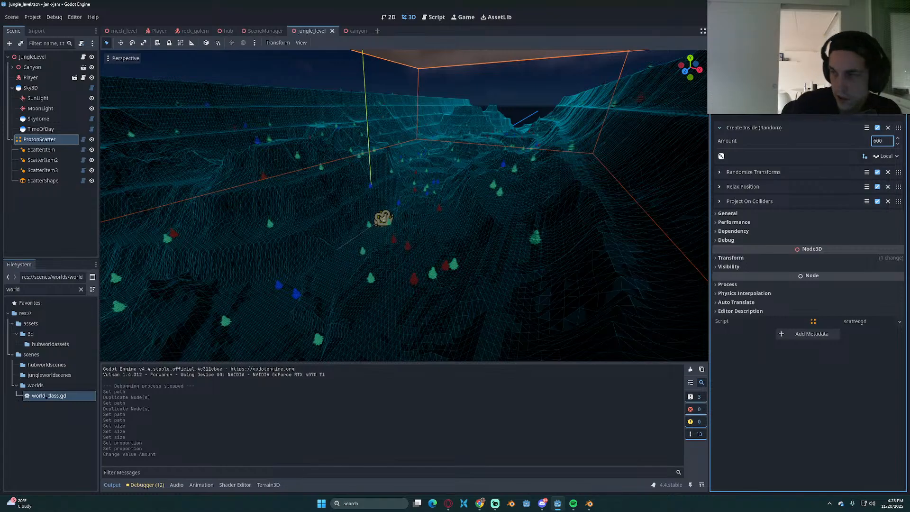
Step: Run the game, teleport from the hub to NatureWorld to examine the scattered trees, and stop the run
key("F6")
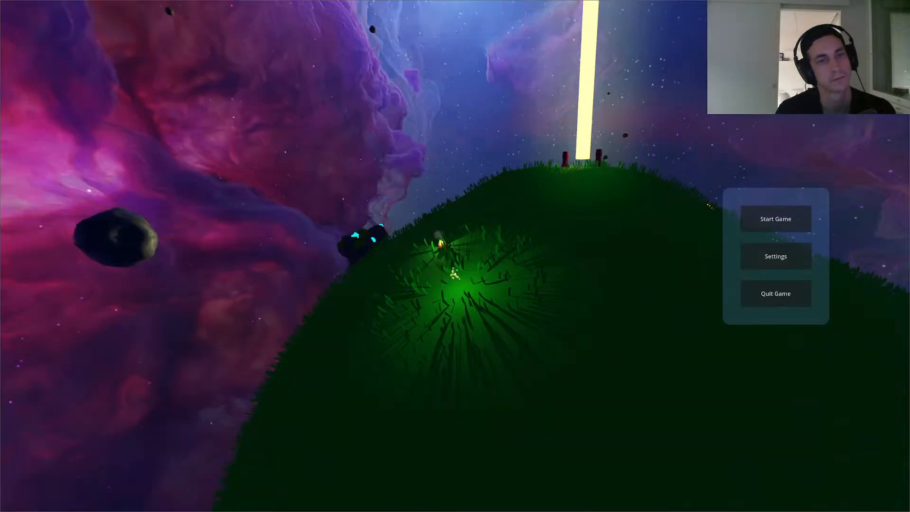
left_click(776, 219)
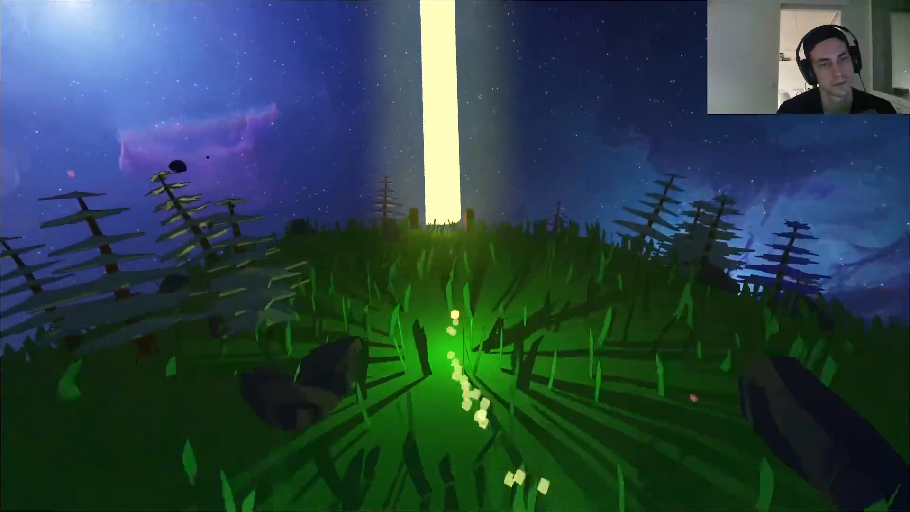
key("w")
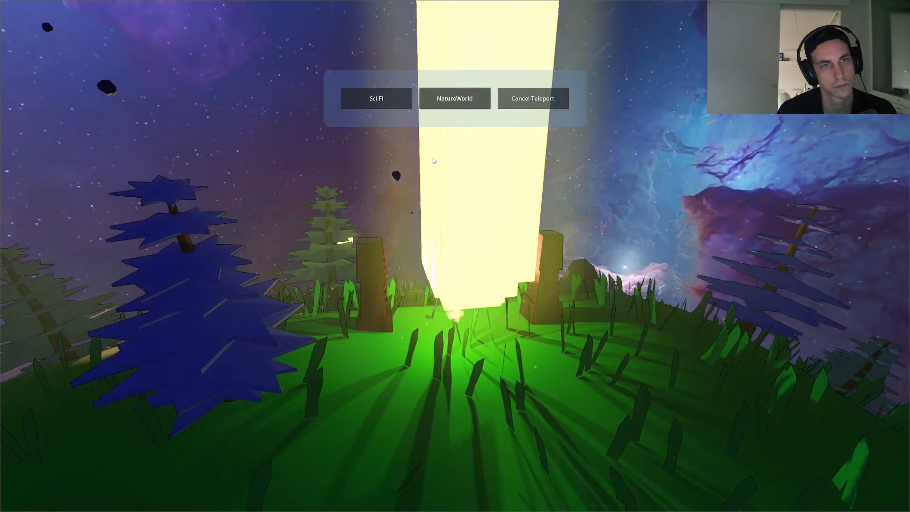
left_click(455, 98)
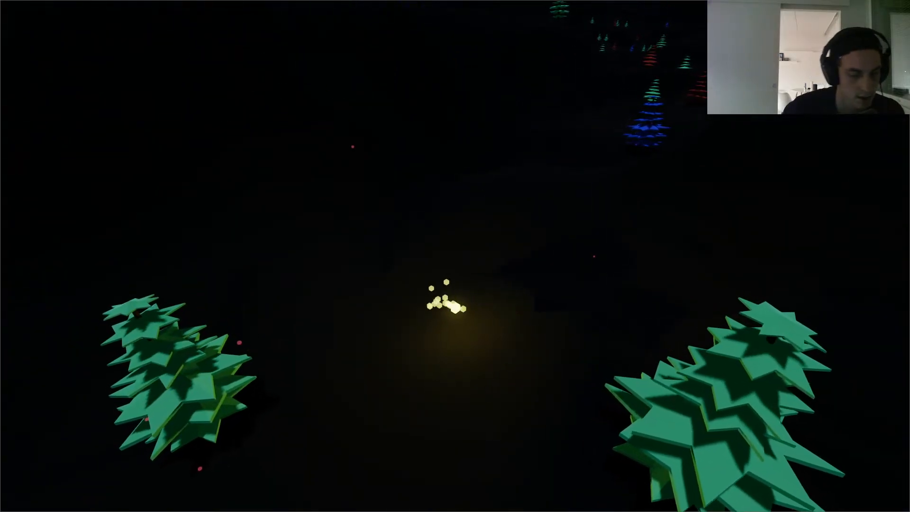
key("F8")
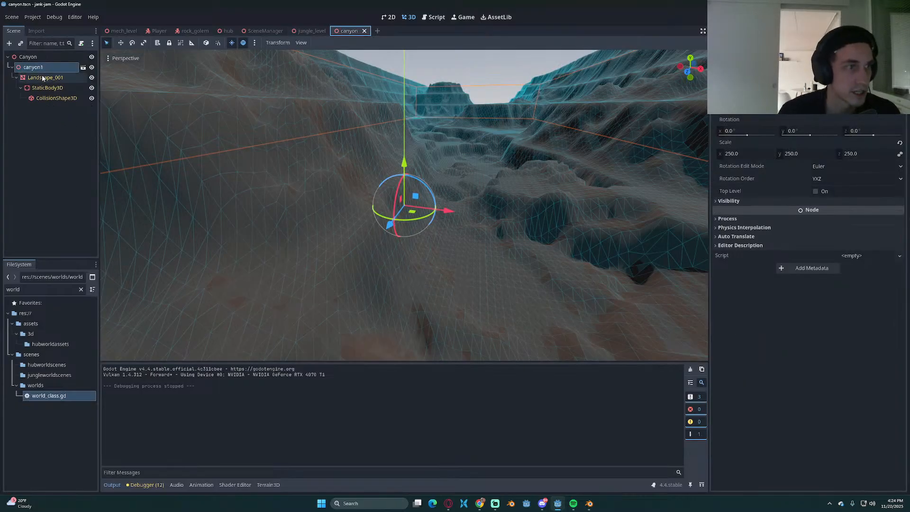
Step: Try the green_leaves.tres material as the surface material override of Landscape_001
left_click(42, 78)
left_click(834, 121)
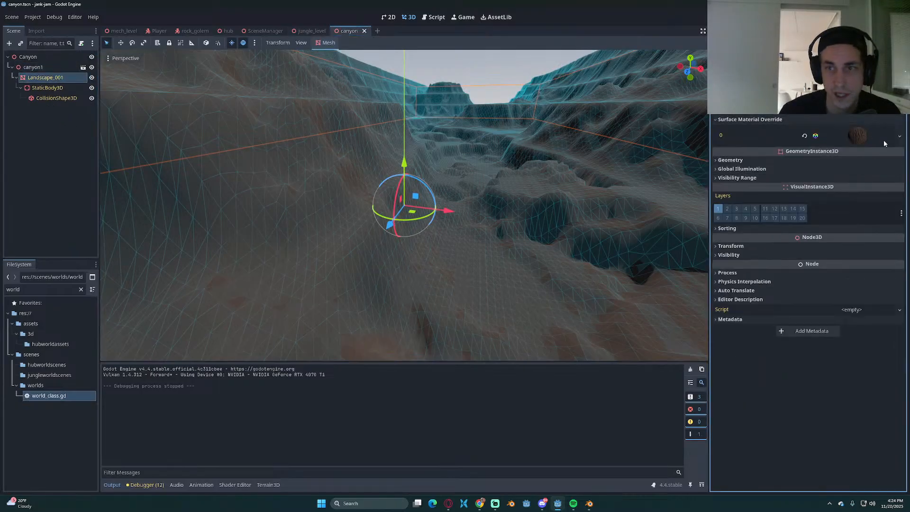
left_click(899, 138)
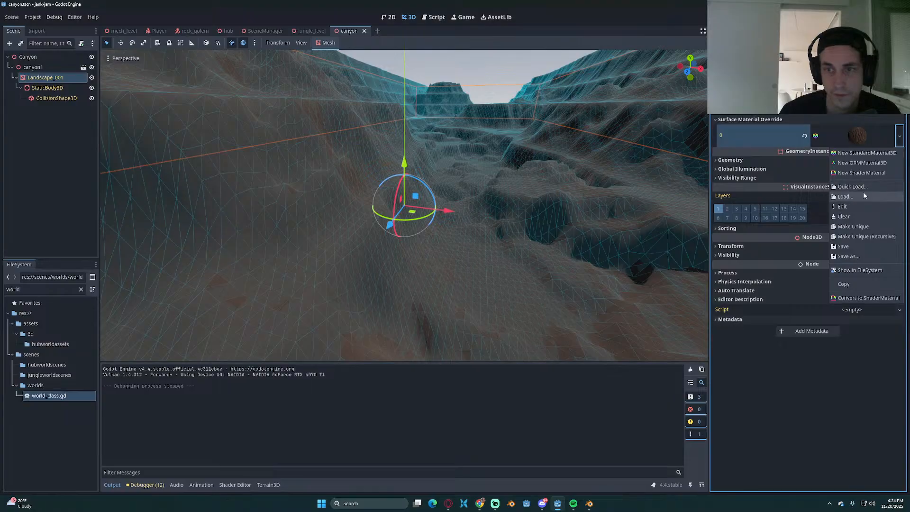
left_click(852, 187)
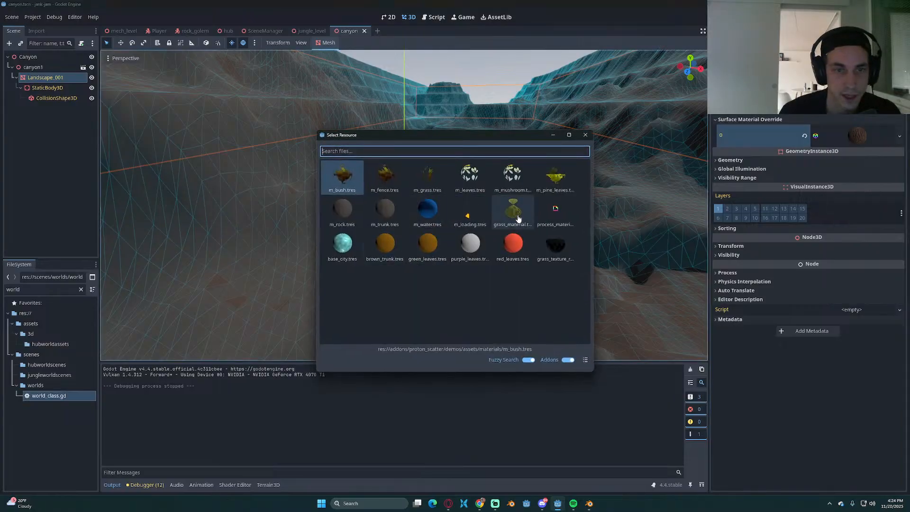
double_click(431, 251)
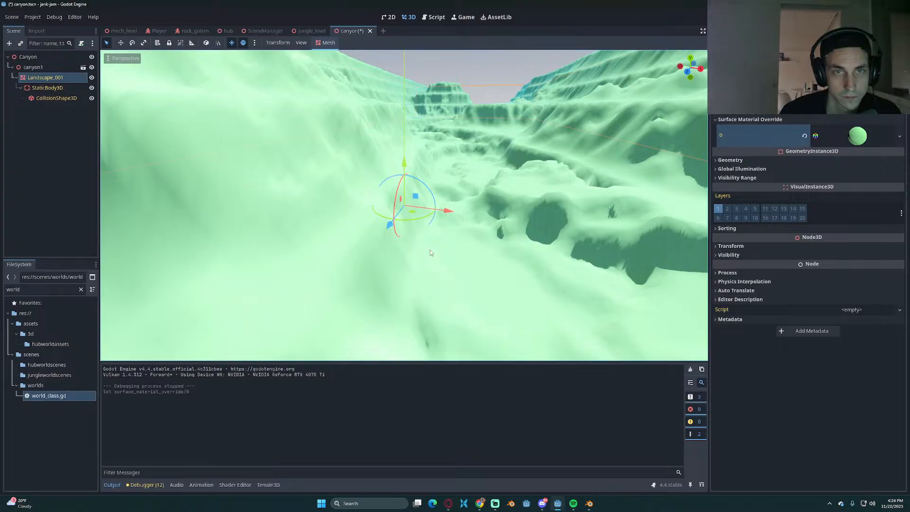
Step: Replace Landscape_001's surface material override with the grass texture material that uses grass.gdshader, and save the scene
left_click(816, 138)
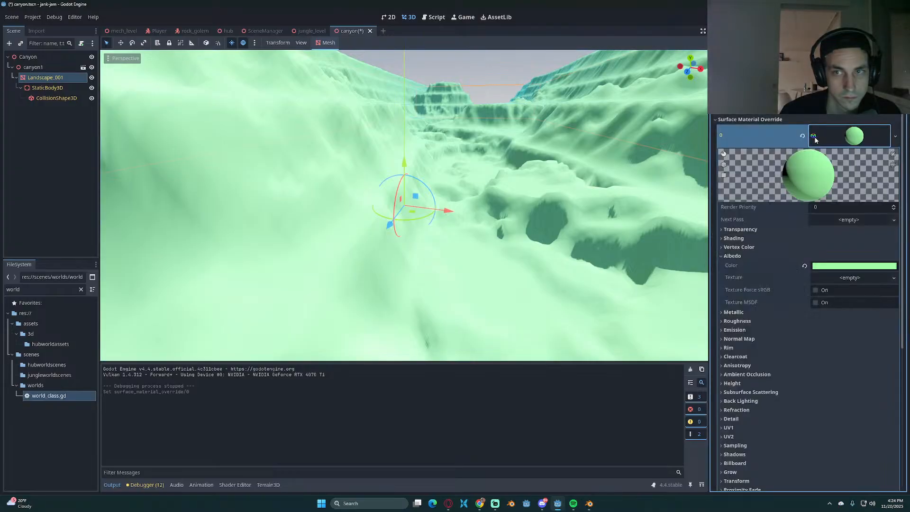
left_click(896, 136)
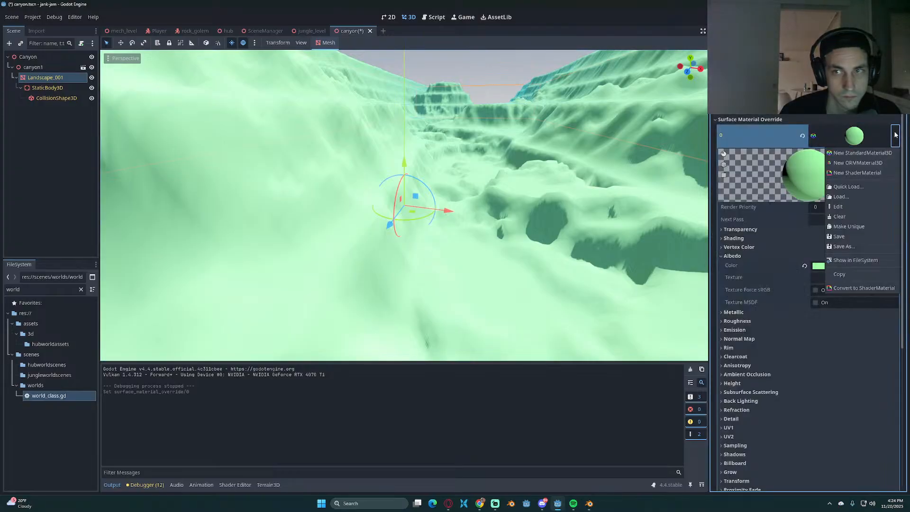
left_click(849, 187)
double_click(551, 247)
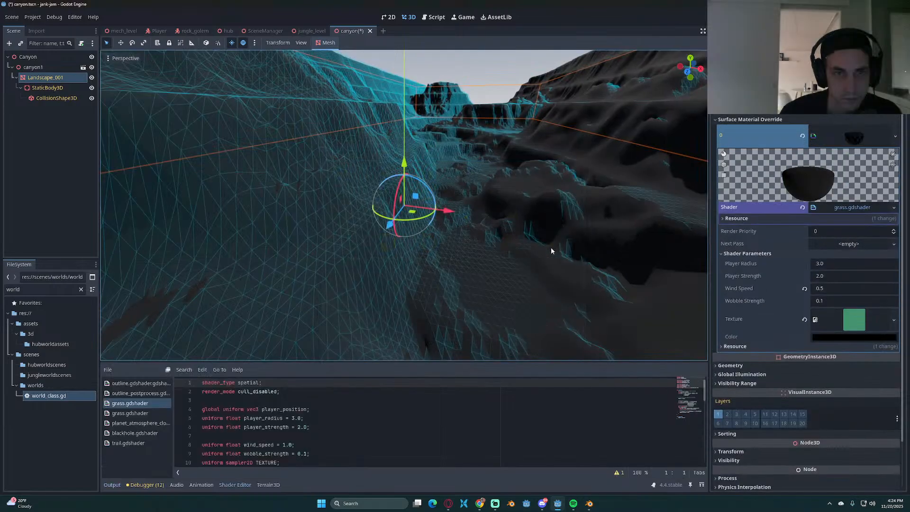
key("ctrl+s")
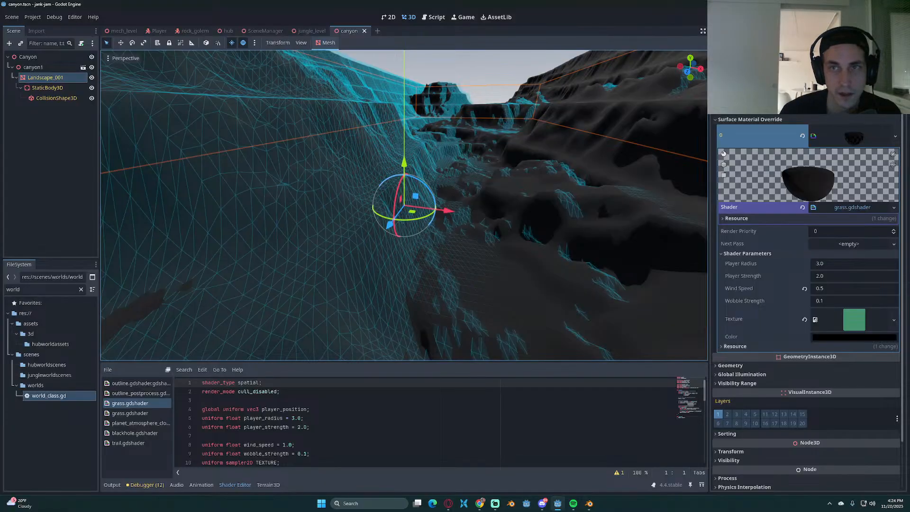
Step: Run the game, teleport to NatureWorld to examine the canyon with the grass texture material, then stop the run and save
left_click(774, 17)
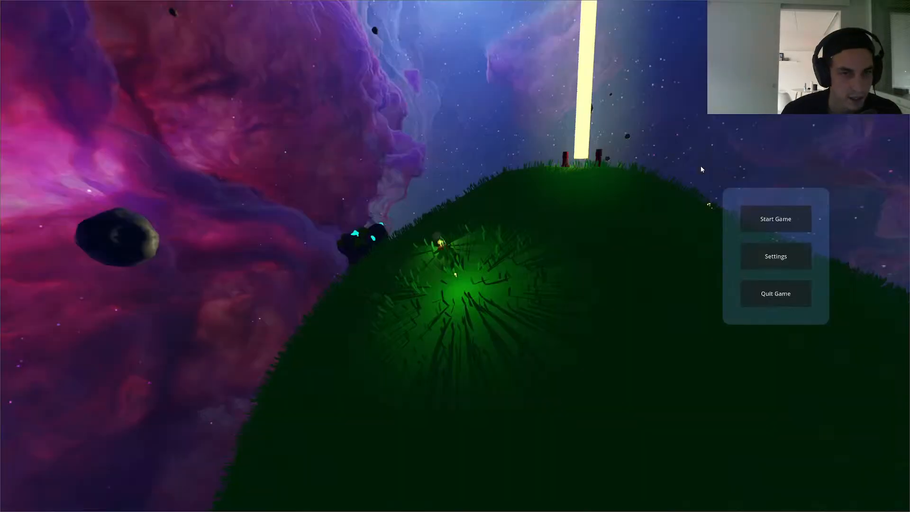
left_click(778, 213)
key("w")
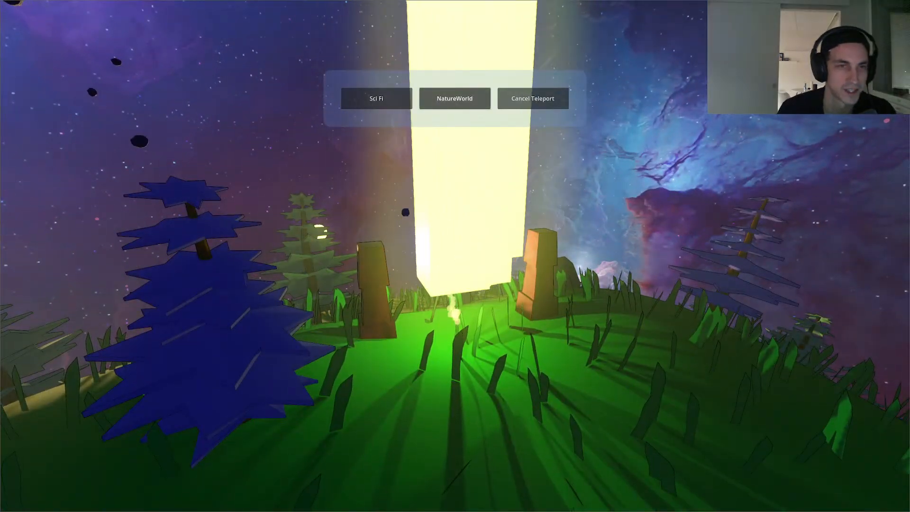
left_click(455, 98)
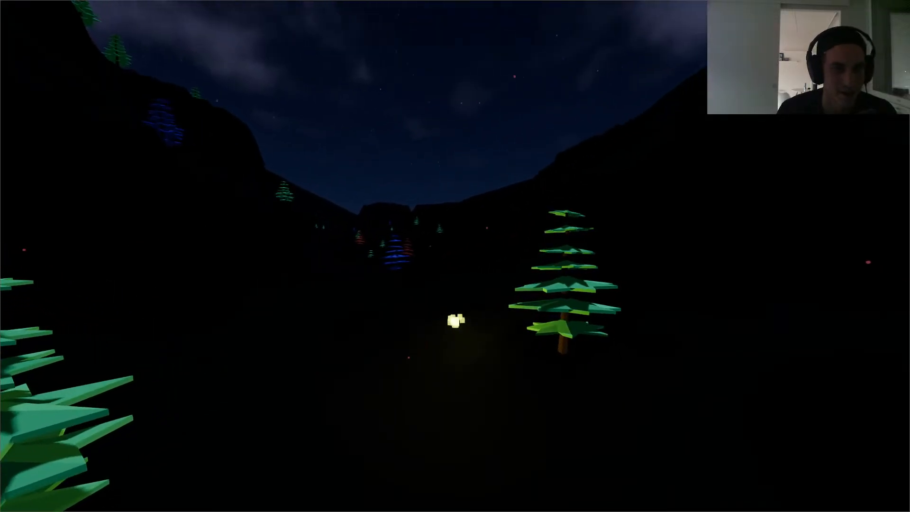
key("w")
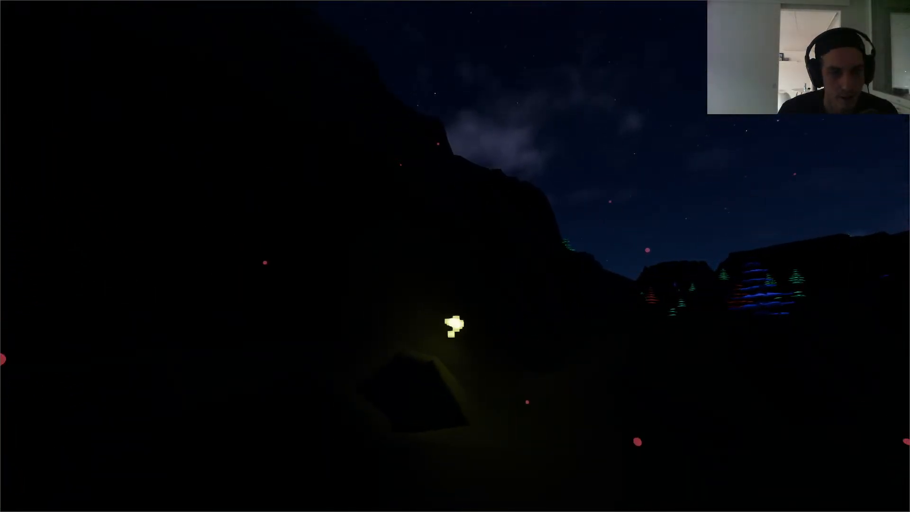
key("w")
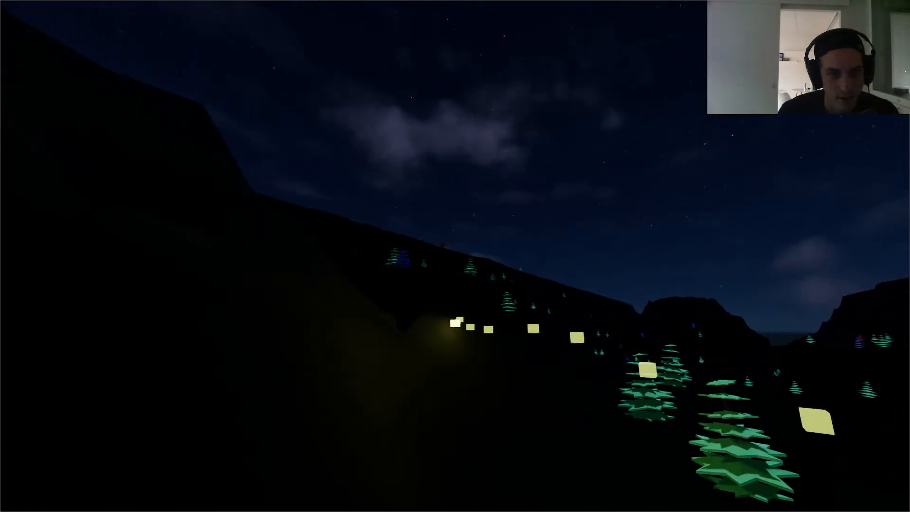
key("w")
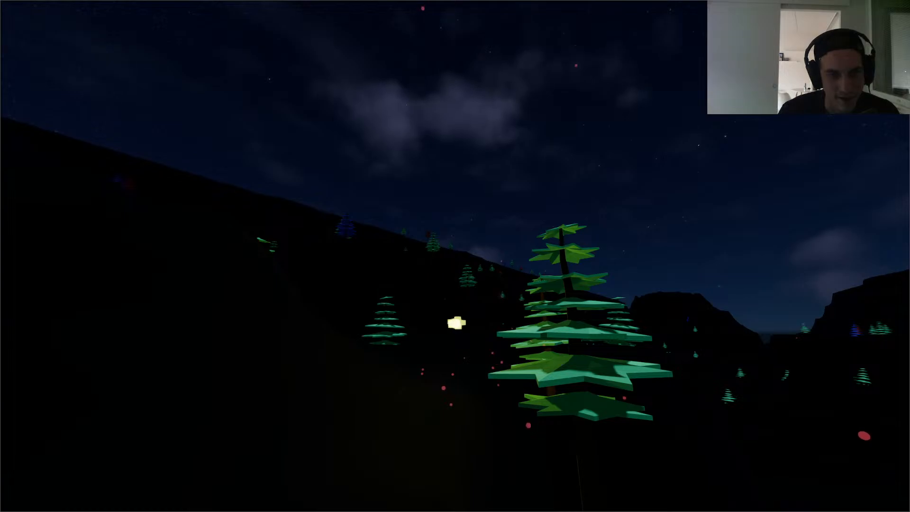
key("w")
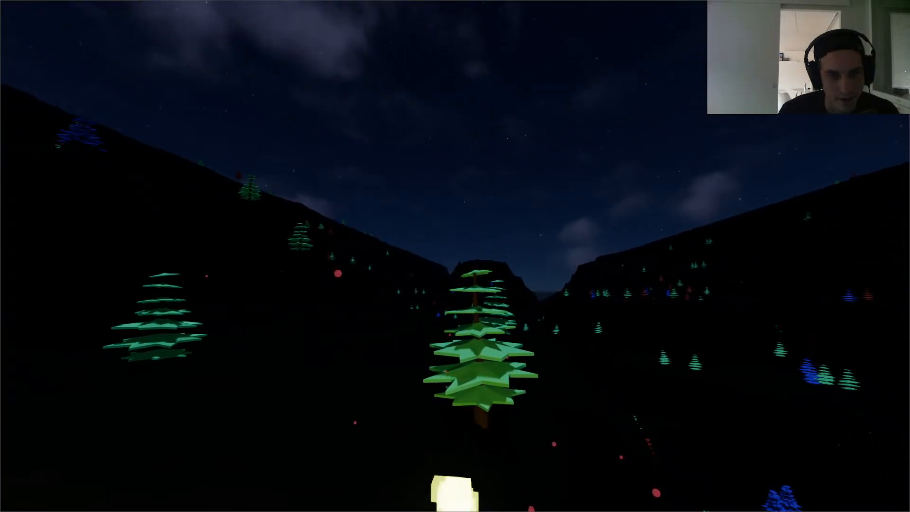
key("w")
key("space")
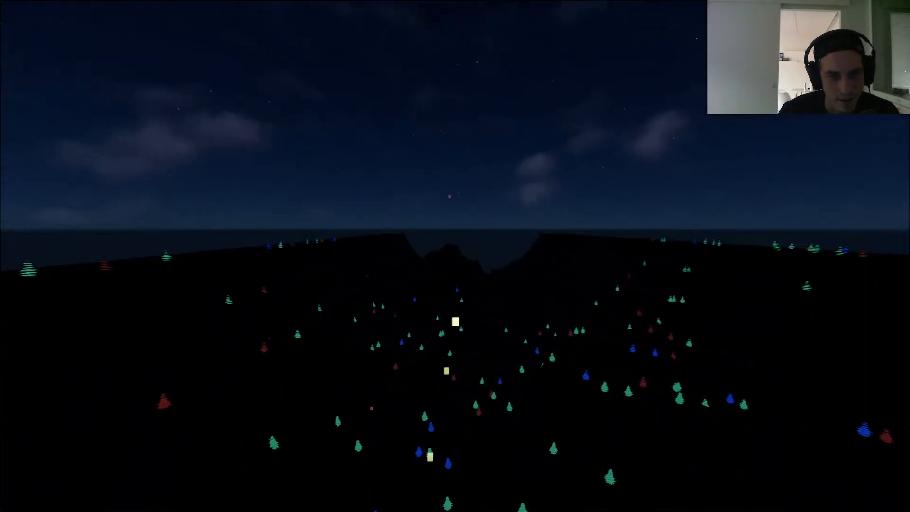
key("w")
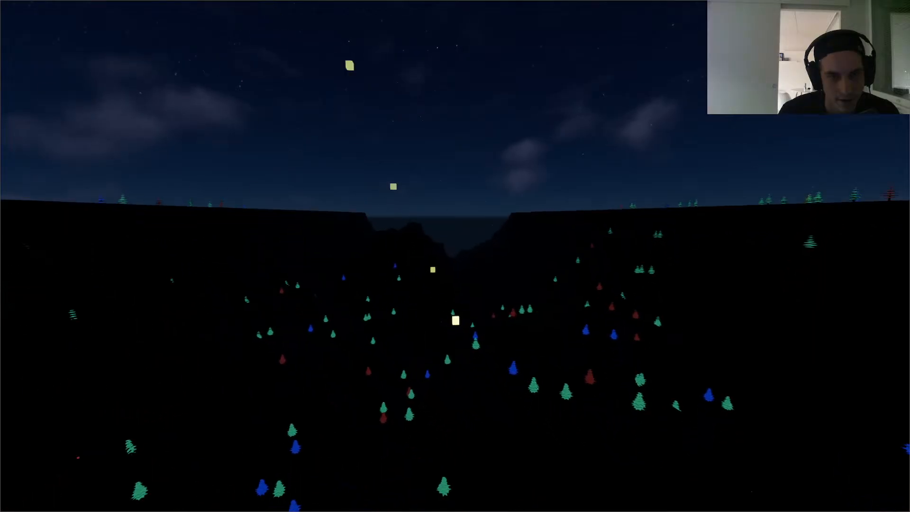
key("F8")
key("ctrl+s")
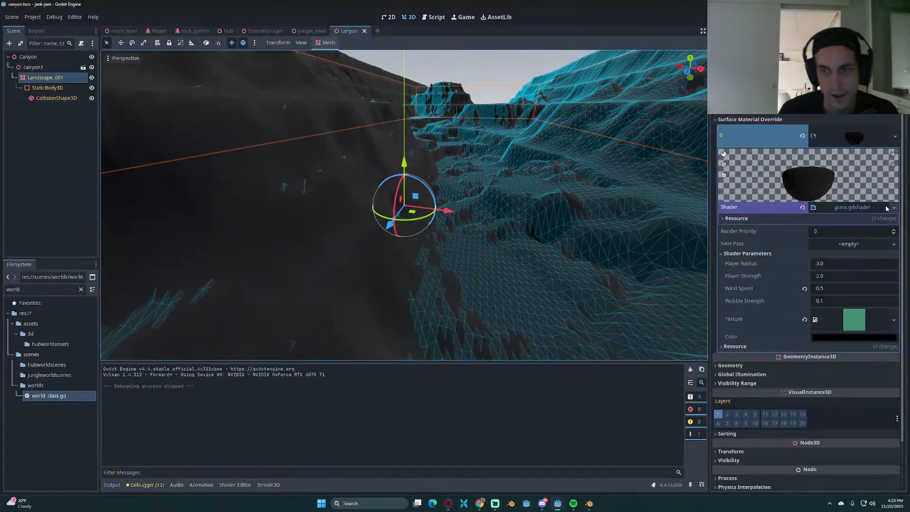
left_click(894, 208)
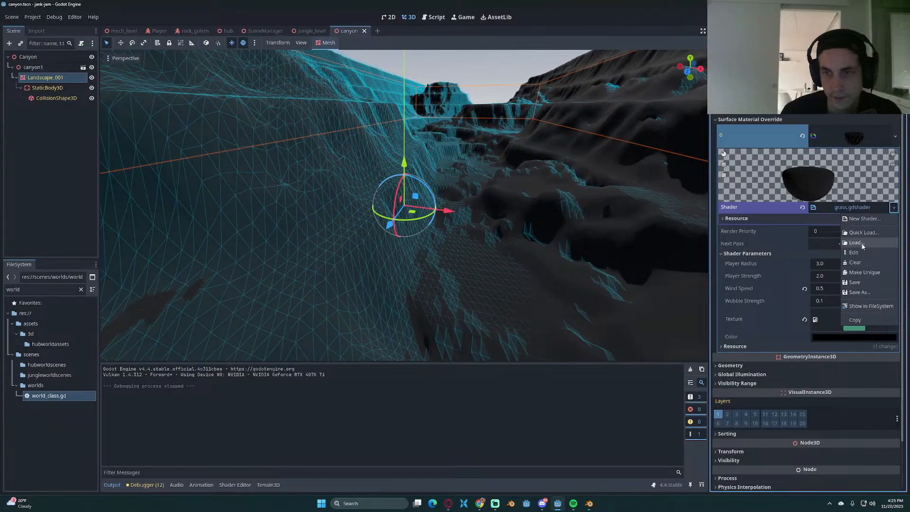
left_click(864, 232)
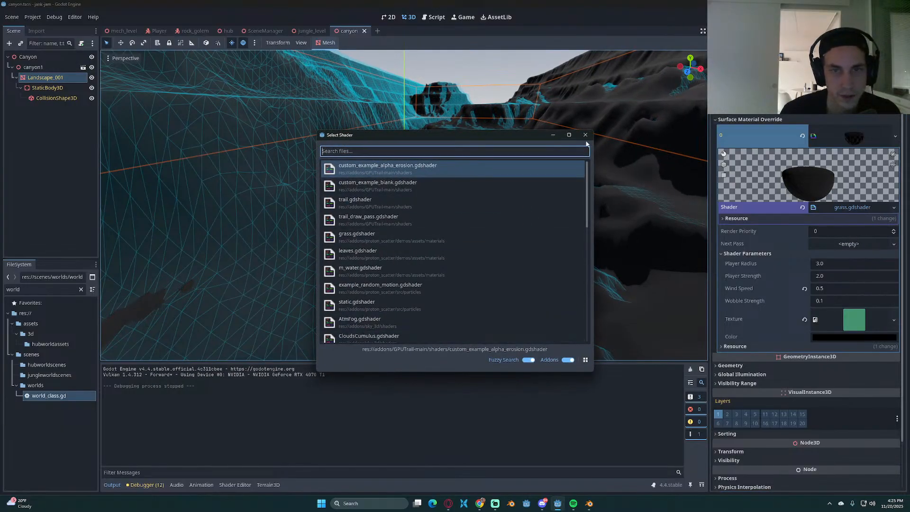
left_click(586, 135)
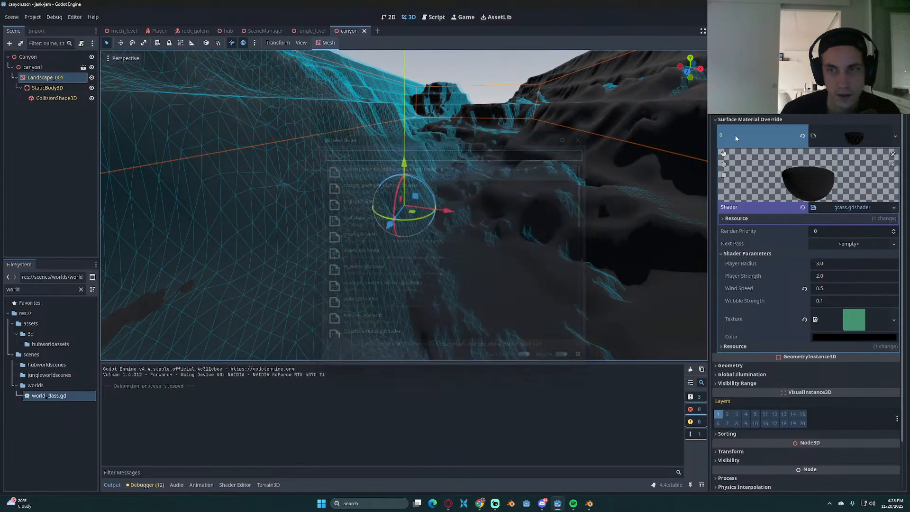
Step: Set Landscape_001's surface material override to brown_trunk.tres and save the canyon scene
left_click(852, 190)
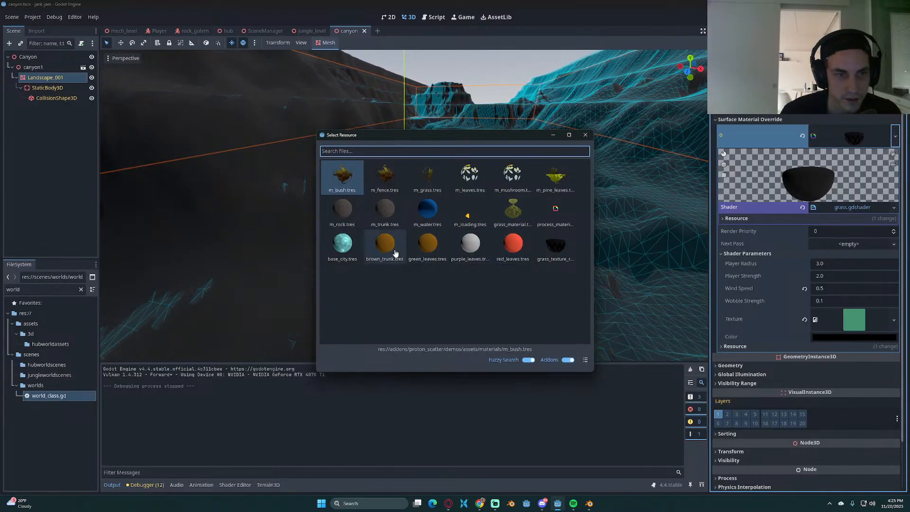
double_click(393, 253)
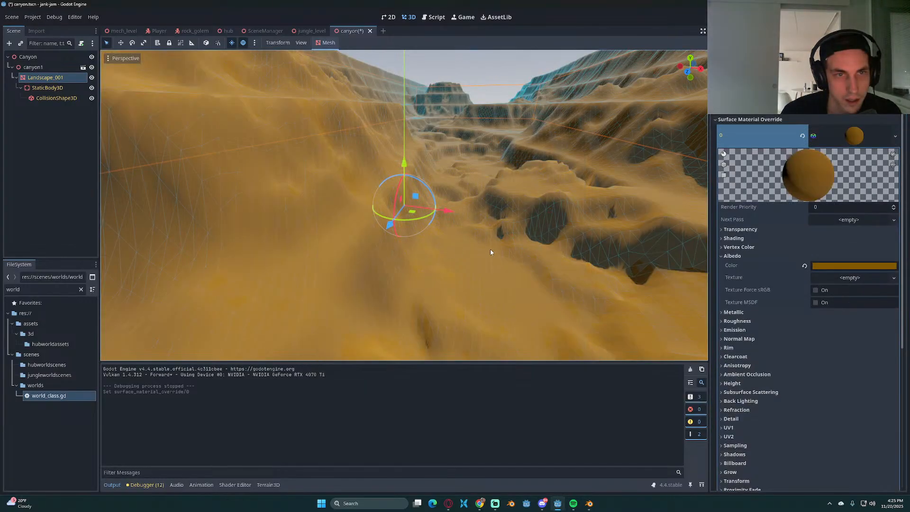
key("ctrl+s")
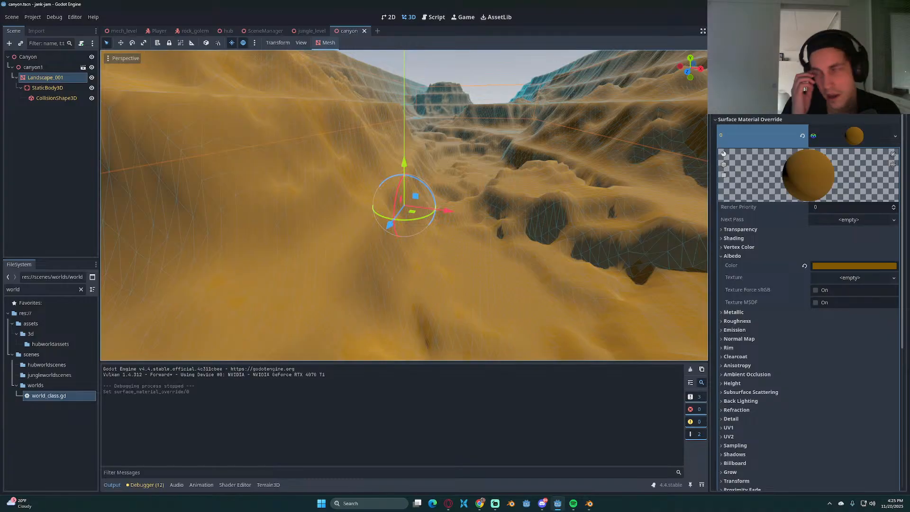
Step: Run the game, start it from the main menu and teleport to NatureWorld
key("F5")
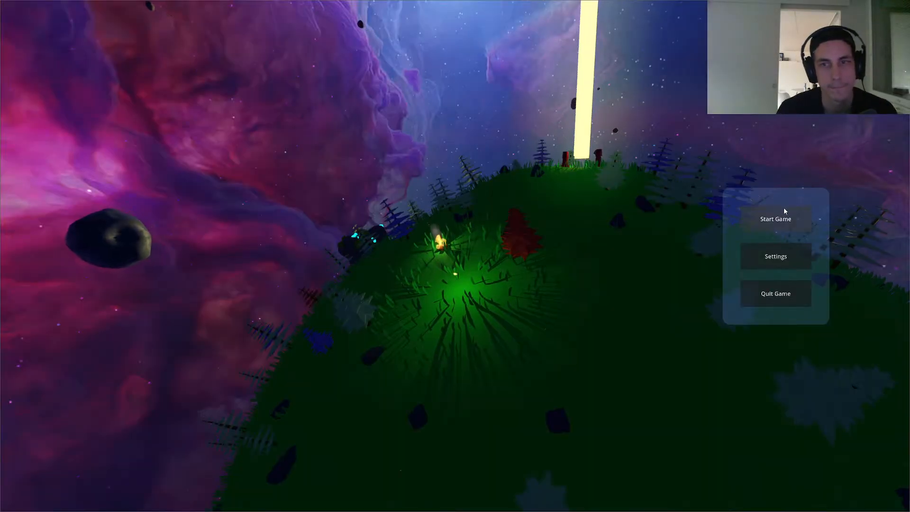
left_click(782, 208)
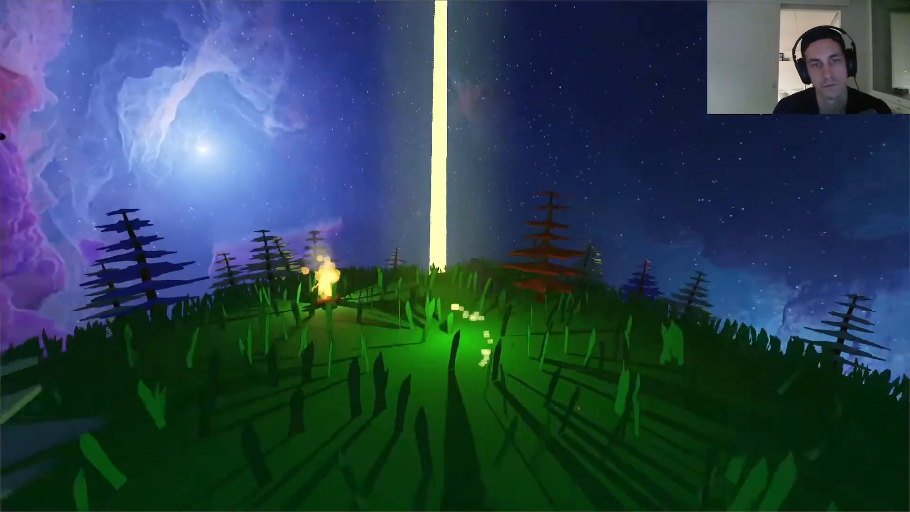
key("w")
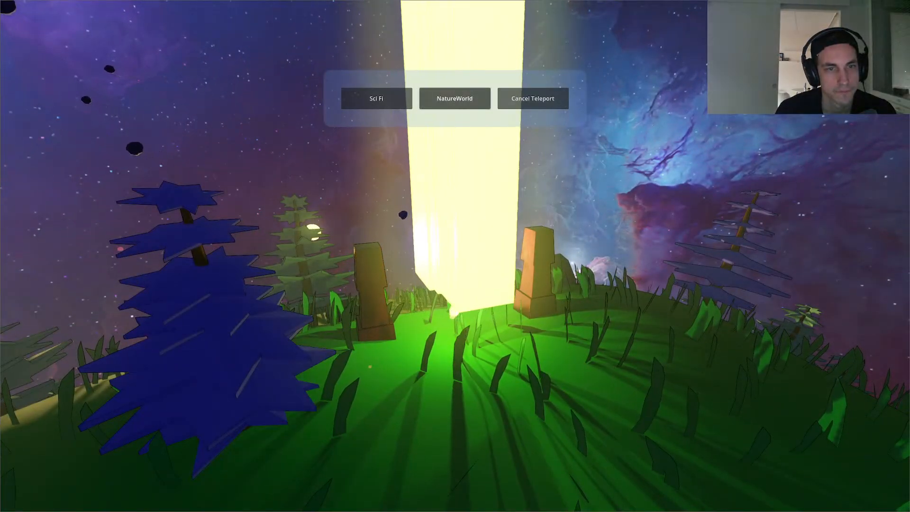
left_click(455, 99)
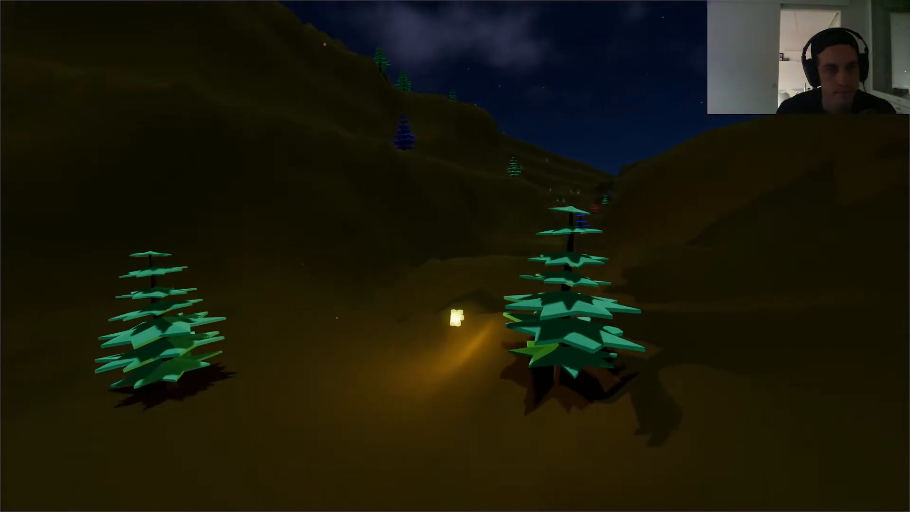
Step: Move through the canyon to examine the brown_trunk.tres landscape material among the scattered trees, then stop the run and save
key("s")
key("space")
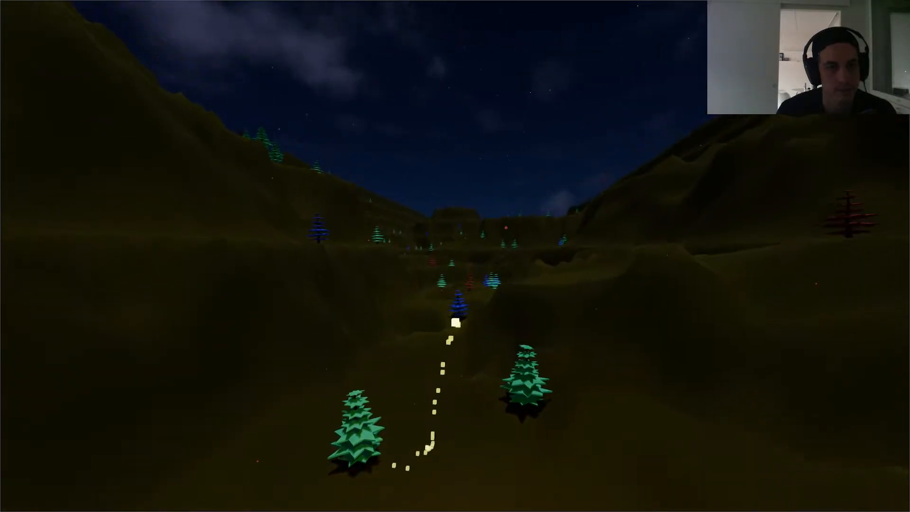
key("w")
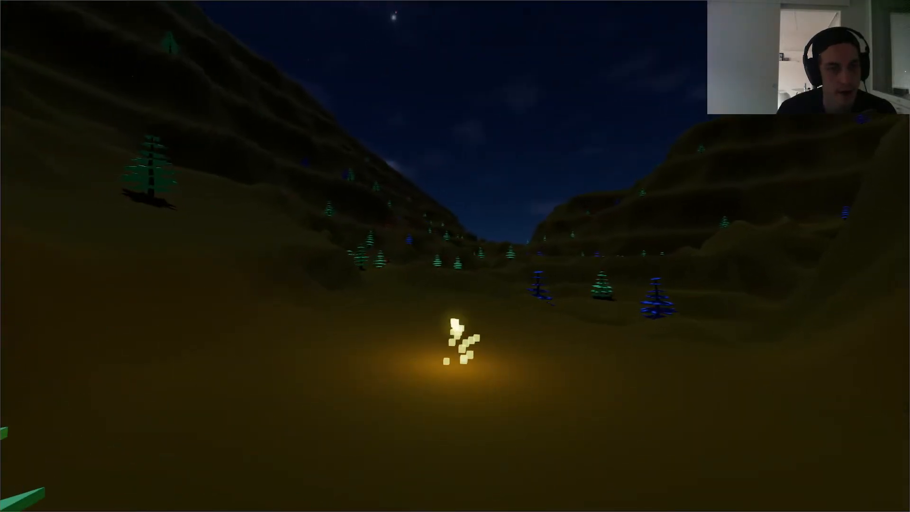
key("w")
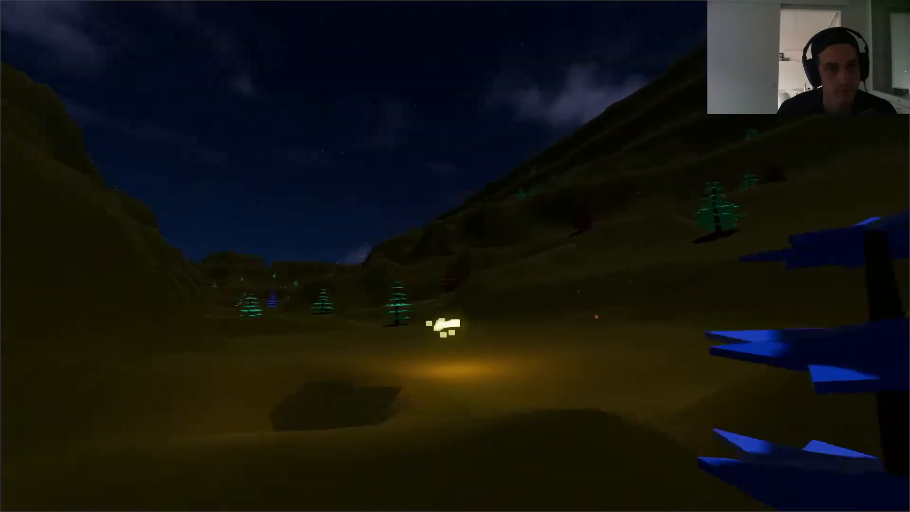
key("w")
key("space")
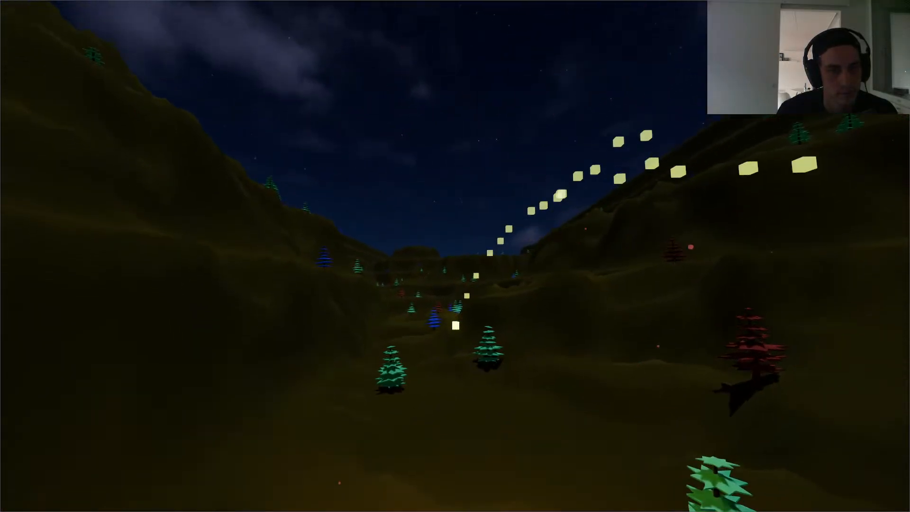
key("w")
key("space")
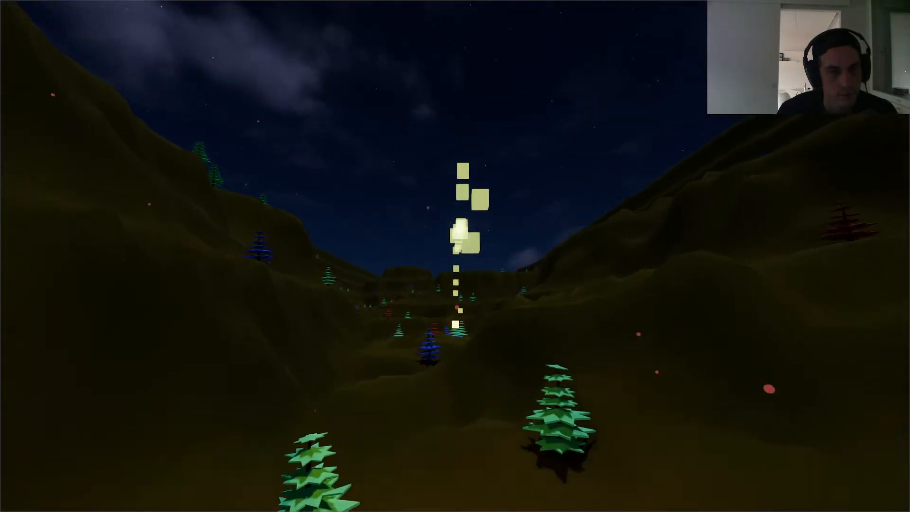
key("w")
key("space")
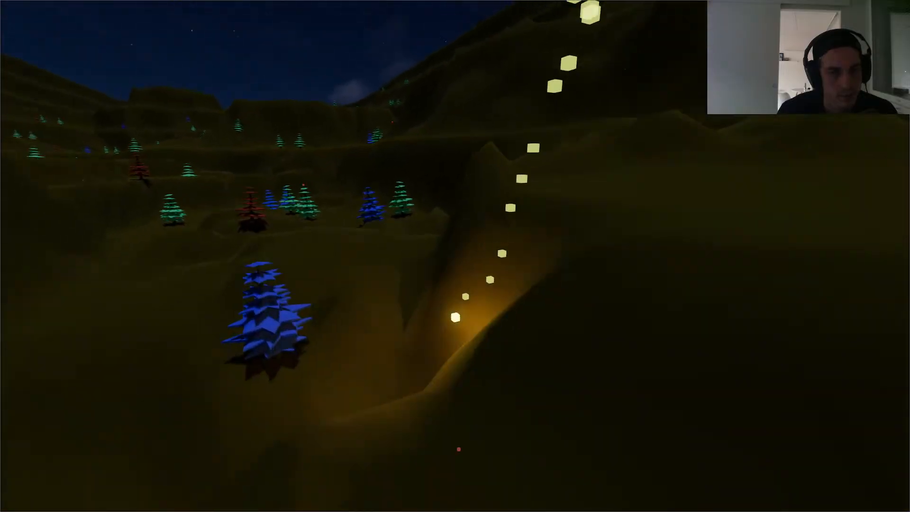
key("w")
key("space")
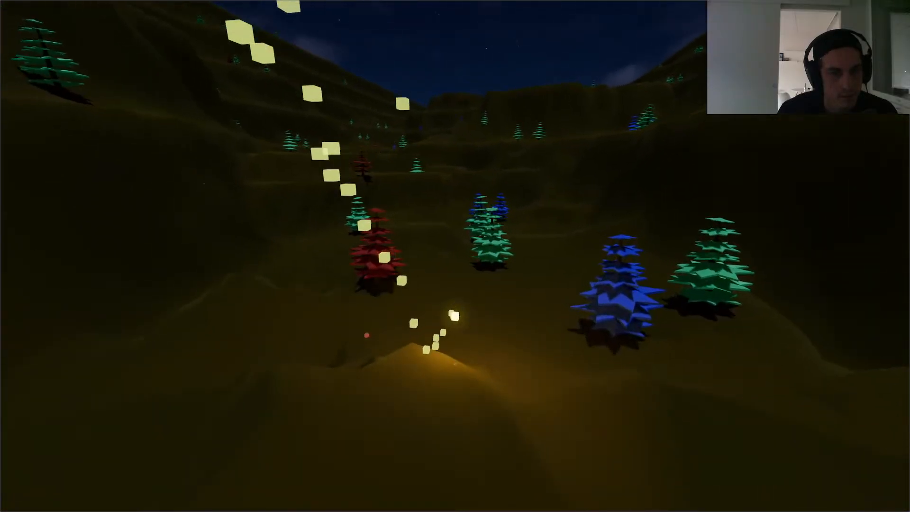
key("w")
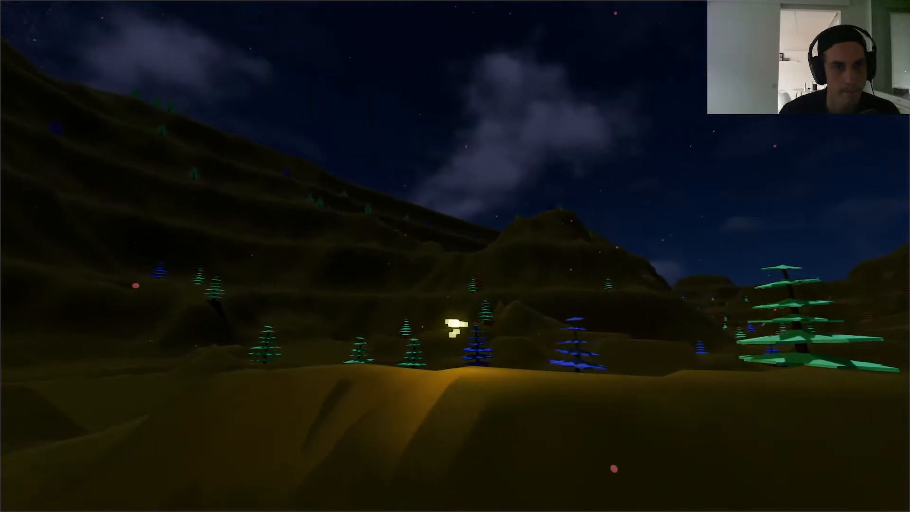
key("F8")
key("ctrl+s")
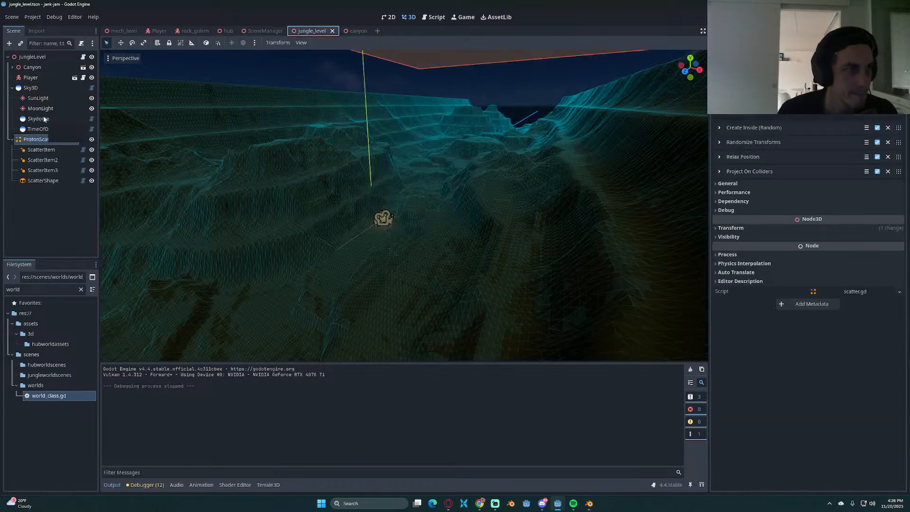
Step: Enable Volumetric Fog in the environment of the jungle level's Sky3D node and save the scene
left_click(36, 89)
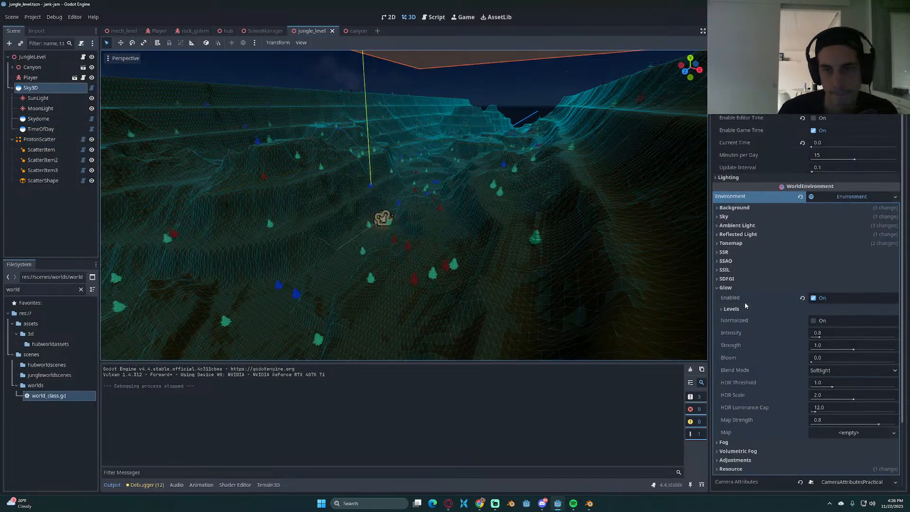
scroll(744, 303, "down", 3)
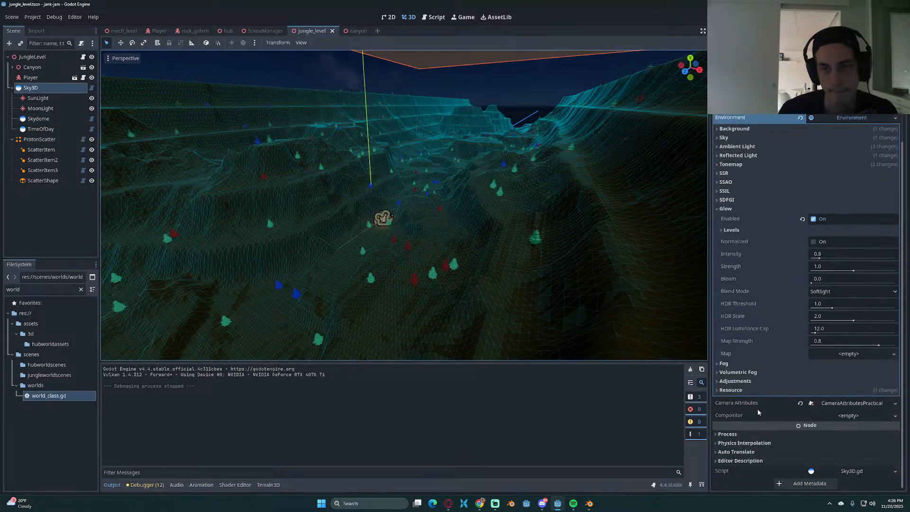
left_click(732, 373)
left_click(814, 383)
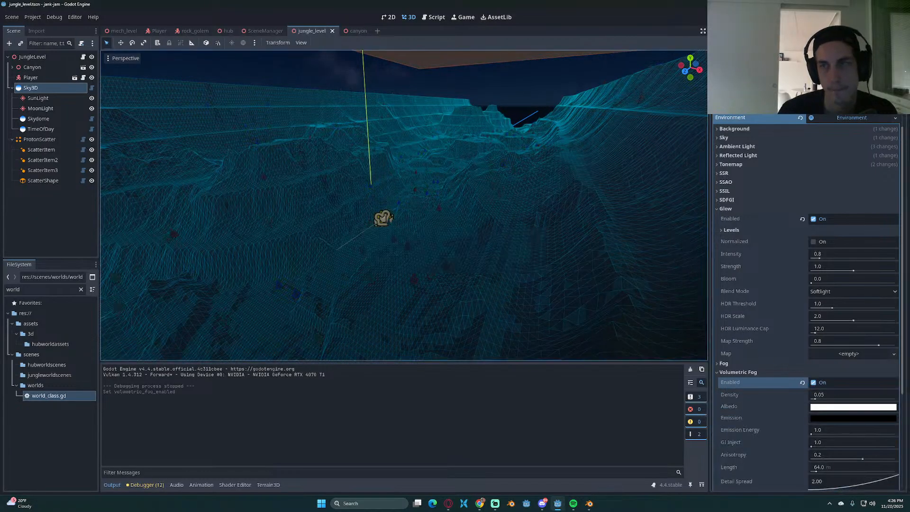
key("ctrl+s")
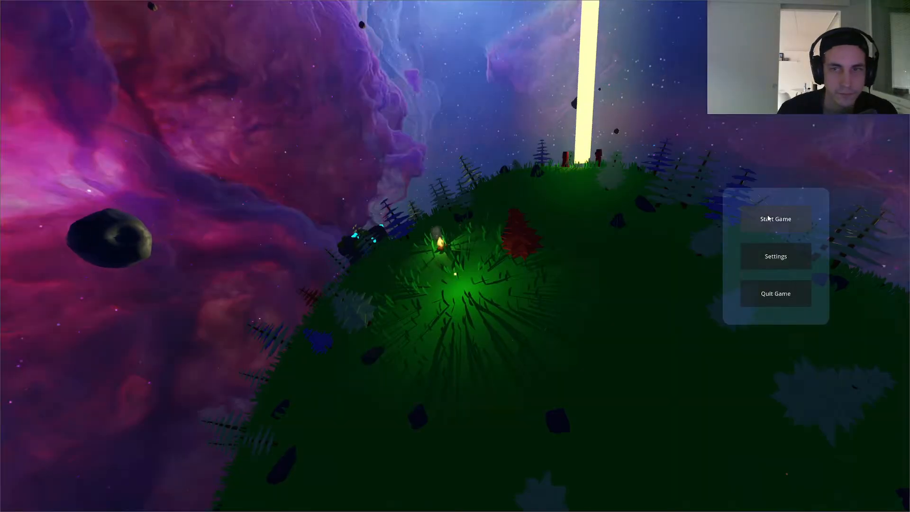
Step: Start the game and examine the volumetric fog in NatureWorld's canyon against the fog settings of Sky3D's environment
left_click(769, 218)
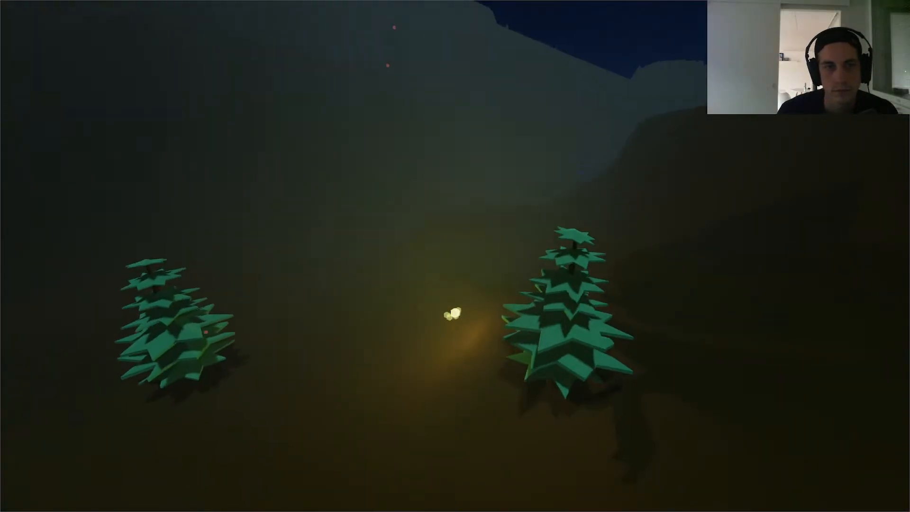
key("w")
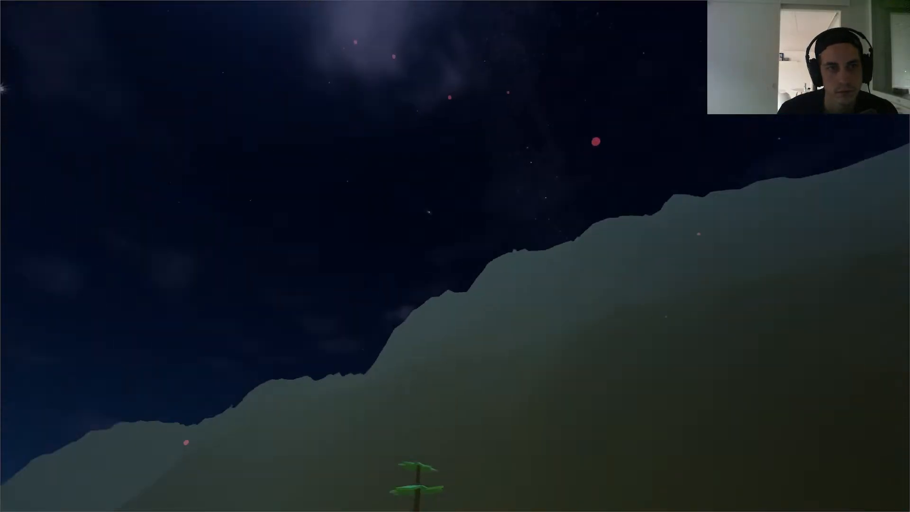
key("s")
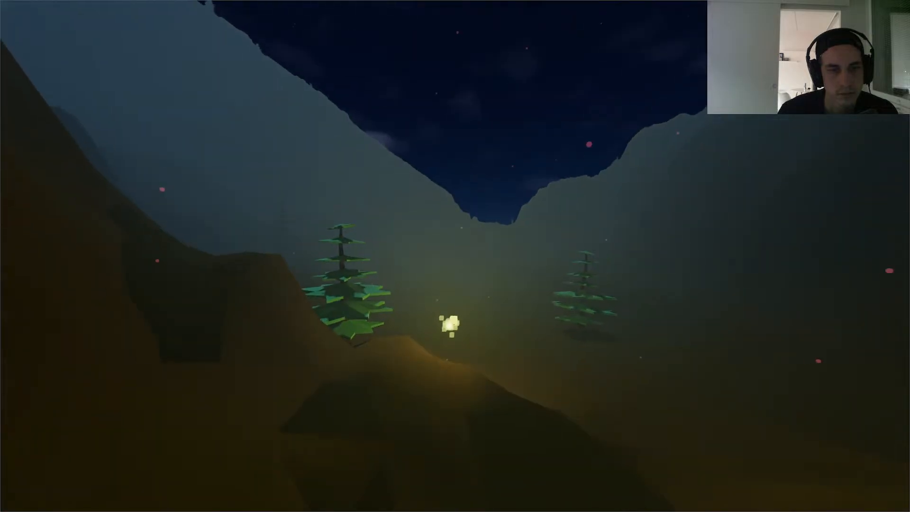
key("s")
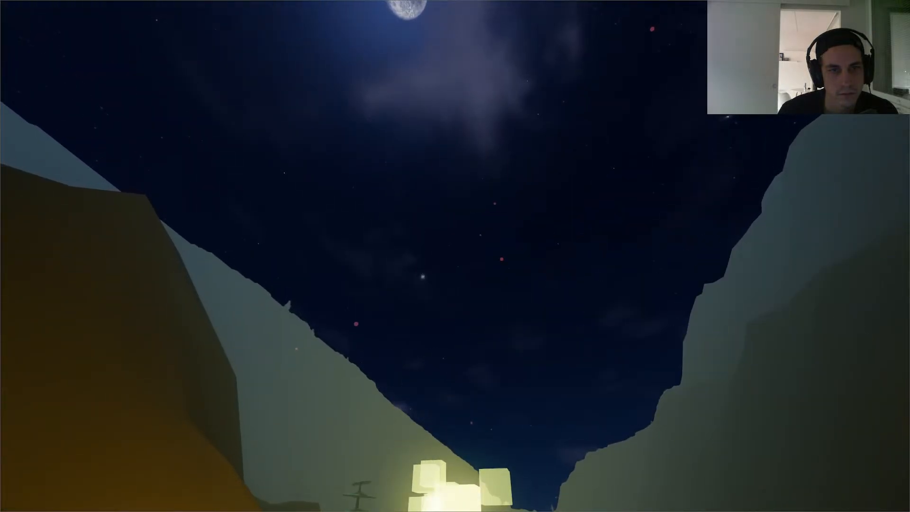
key("alt+Tab")
scroll(790, 360, "down", 2)
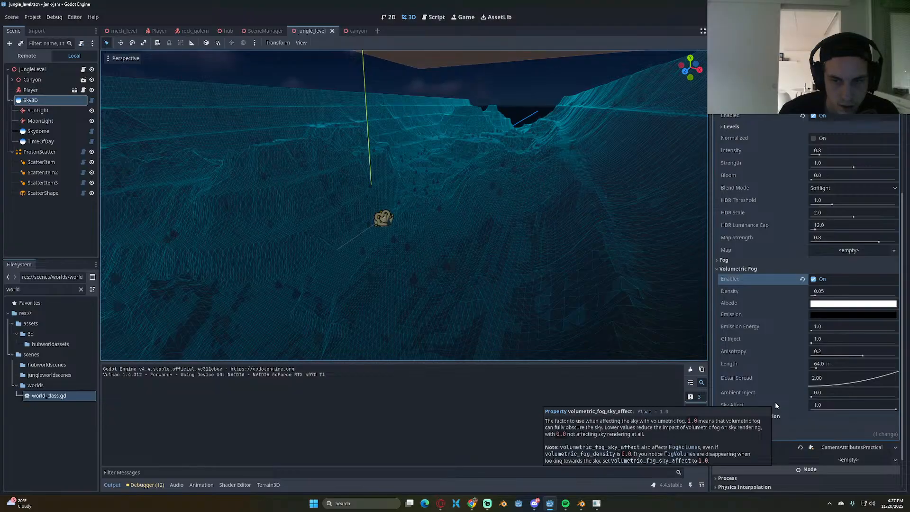
key("alt+Tab")
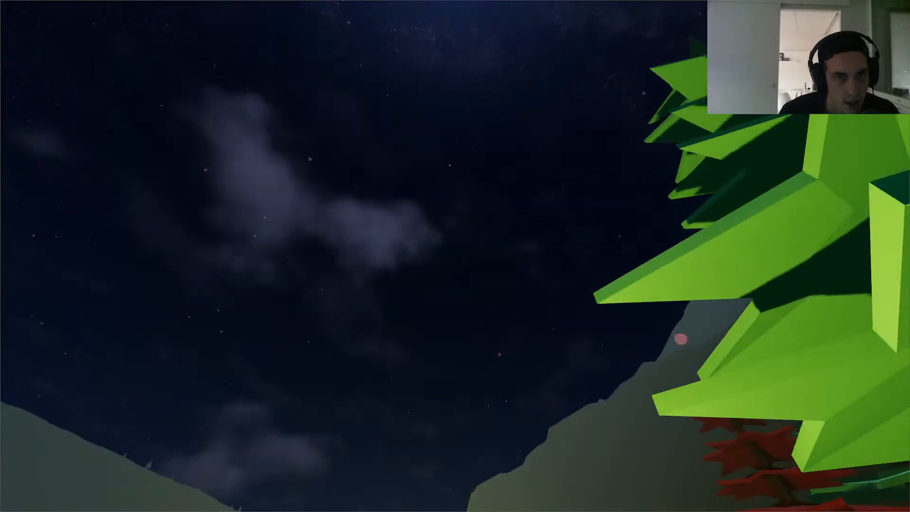
key("alt+Tab")
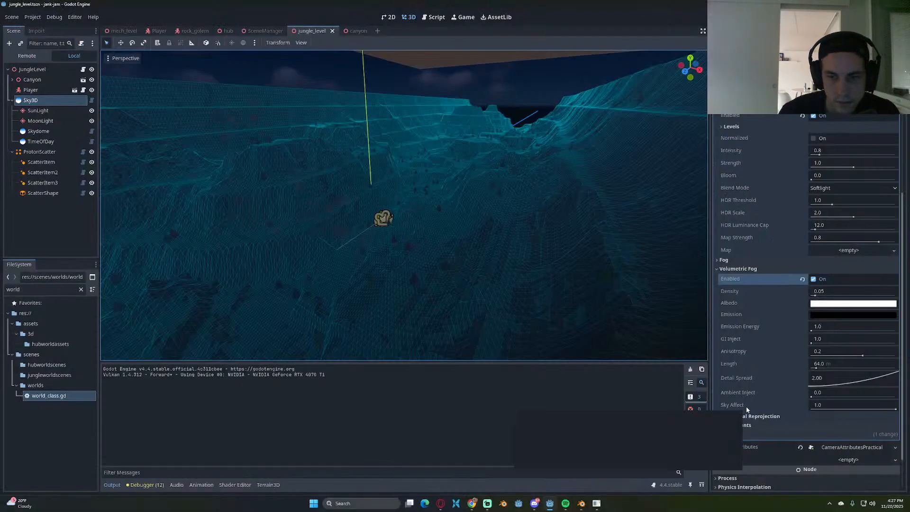
Step: Enable the standard Fog and disable Volumetric Fog in Sky3D's environment, then save the jungle level
left_click(750, 416)
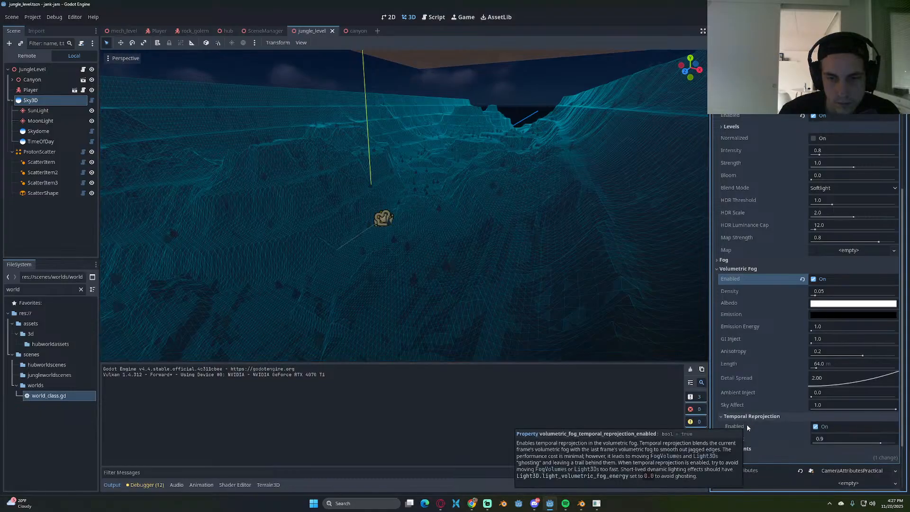
left_click(745, 417)
left_click(739, 260)
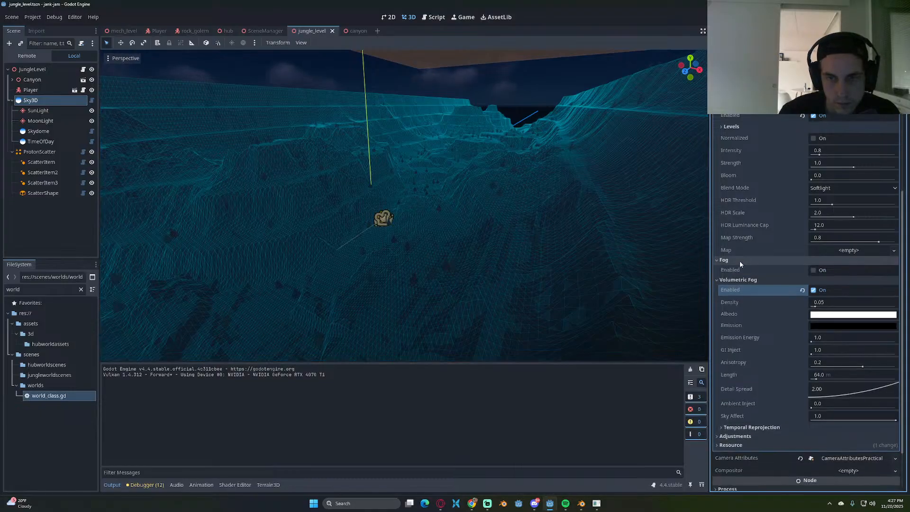
left_click(813, 270)
scroll(792, 327, "down", 5)
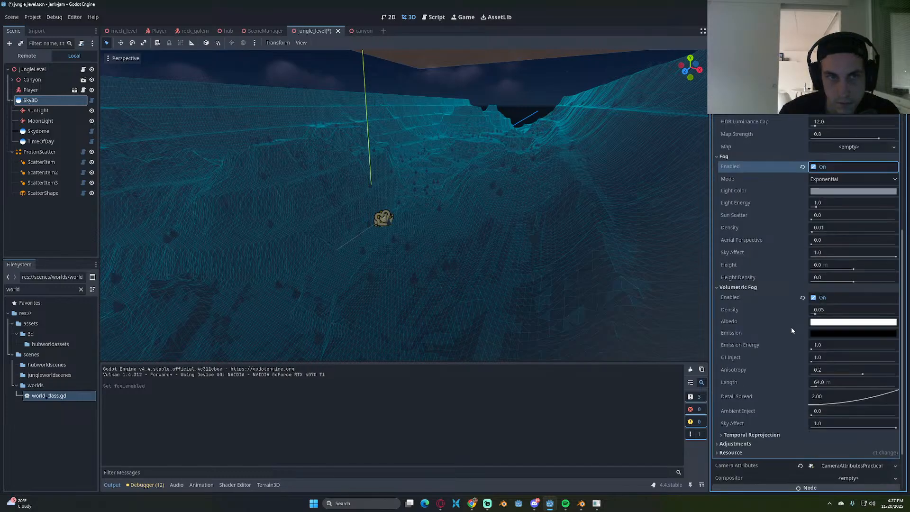
left_click(813, 235)
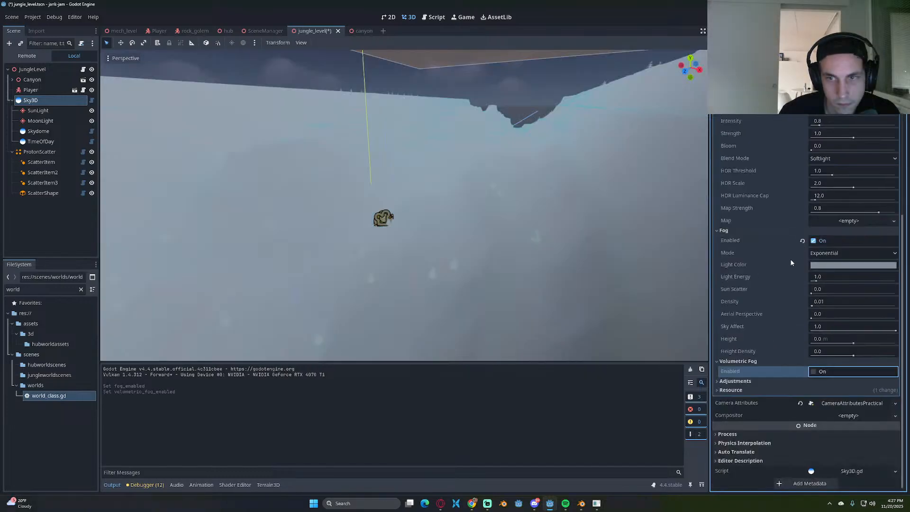
scroll(777, 275, "up", 9)
key("ctrl+s")
Step: Switch to the running game to examine how the standard fog looks across the canyon, then return to the editor
key("alt+Tab")
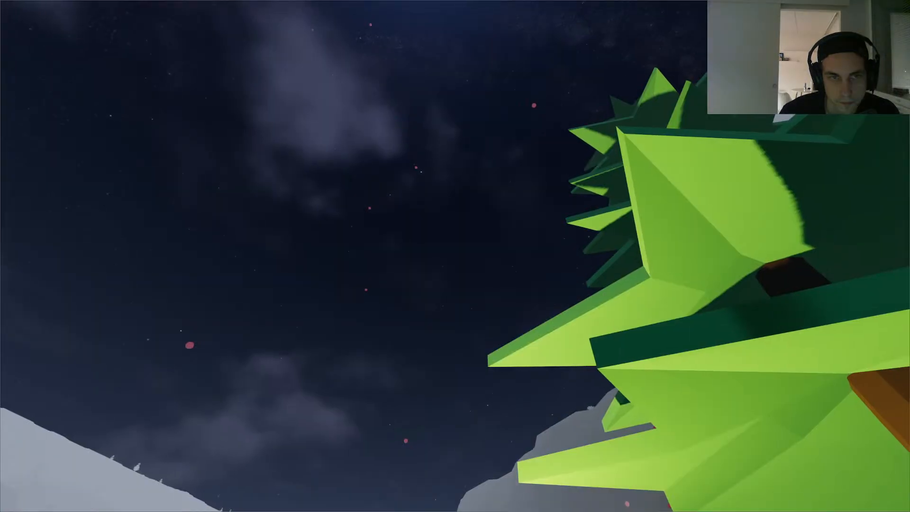
key("w")
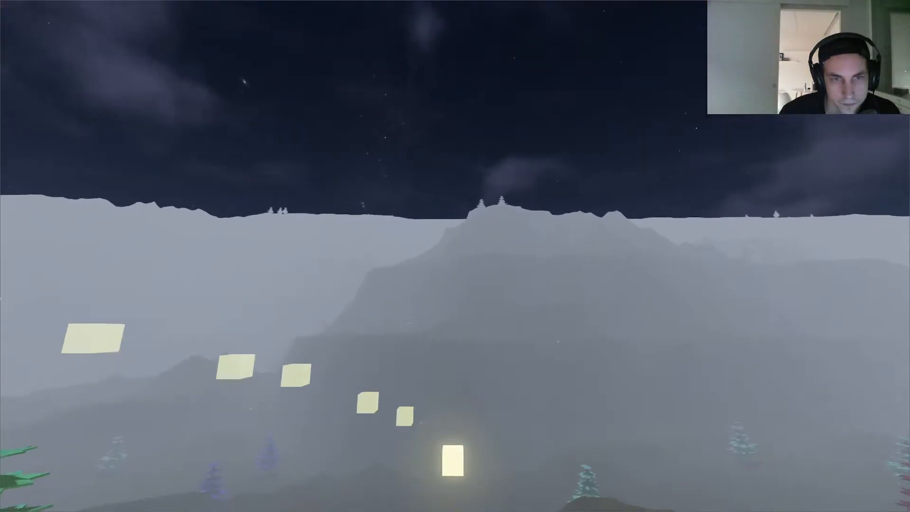
key("alt+Tab")
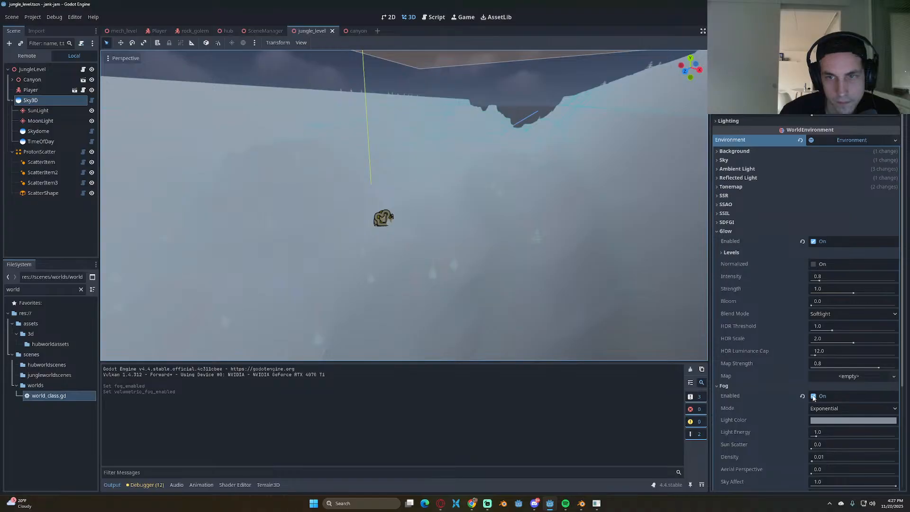
Step: Disable Glow in Sky3D's environment, check the running game, and disable the standard Fog as well
left_click(814, 241)
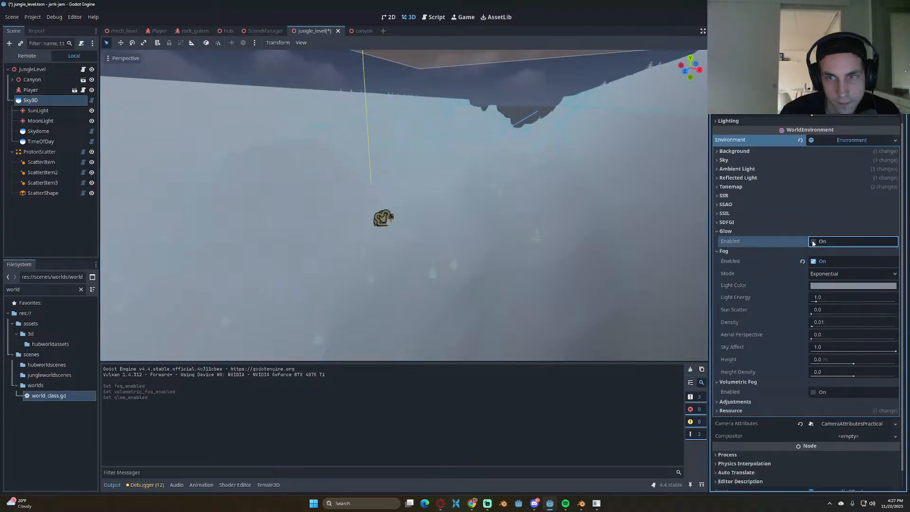
key("alt+Tab")
key("alt+Tab")
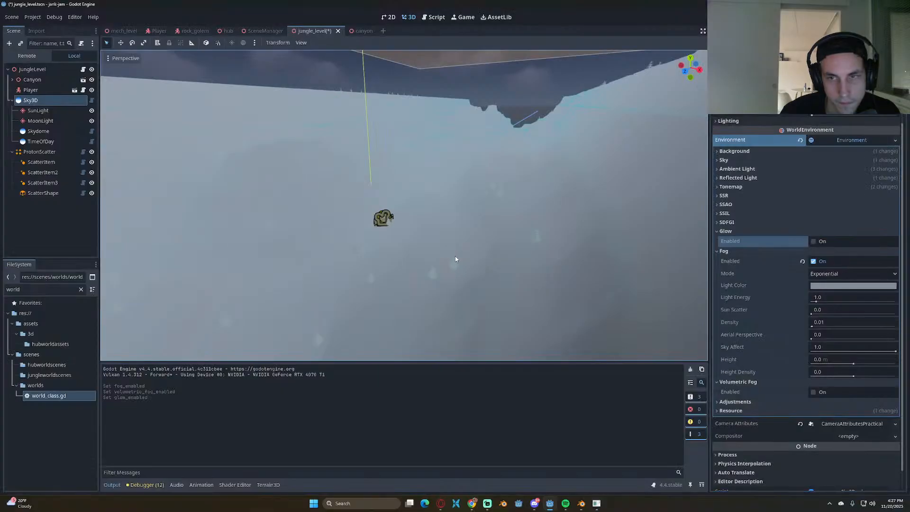
left_click(814, 261)
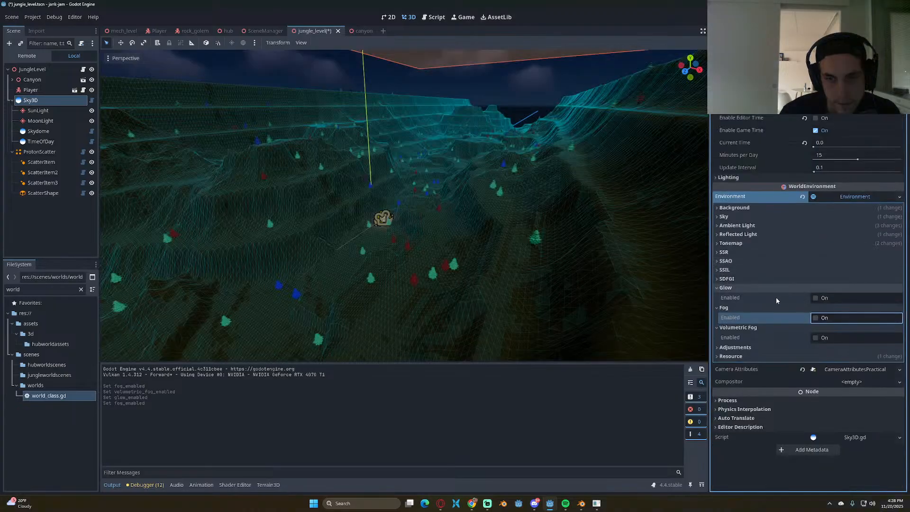
left_click(753, 328)
left_click(754, 327)
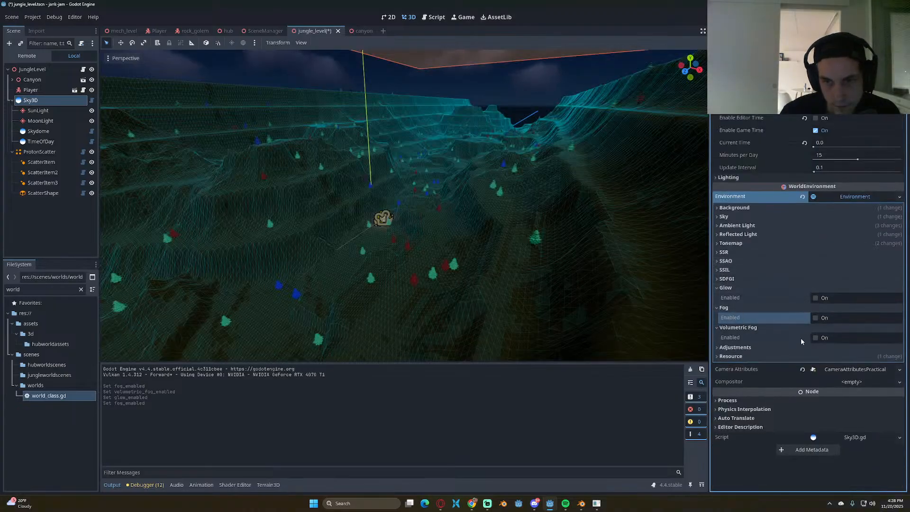
Step: Enable Volumetric Fog in Sky3D's environment and examine the canyon in the running game before returning to the editor
left_click(816, 338)
key("alt+Tab")
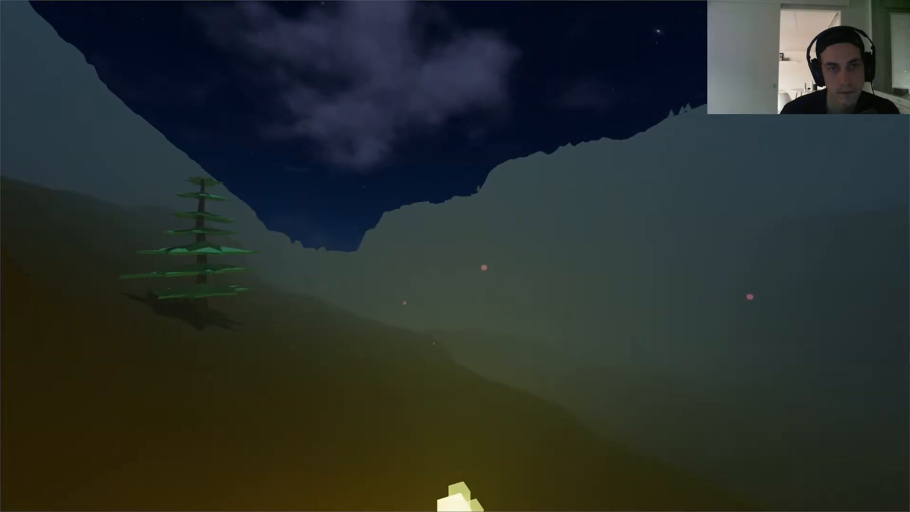
key("w")
key("space")
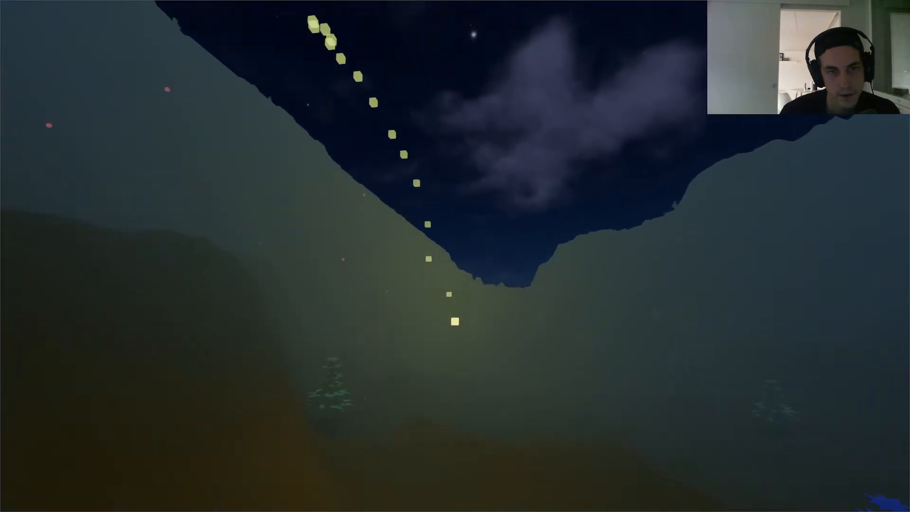
key("alt+Tab")
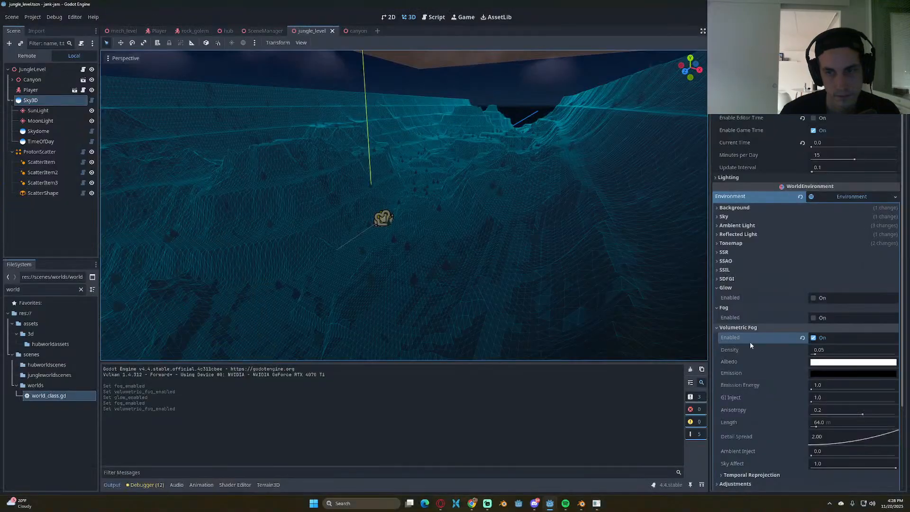
Step: Set the Volumetric Fog density to 0.01, save the level and check the fog in the running game
left_click(829, 351)
type(".01")
key("Return")
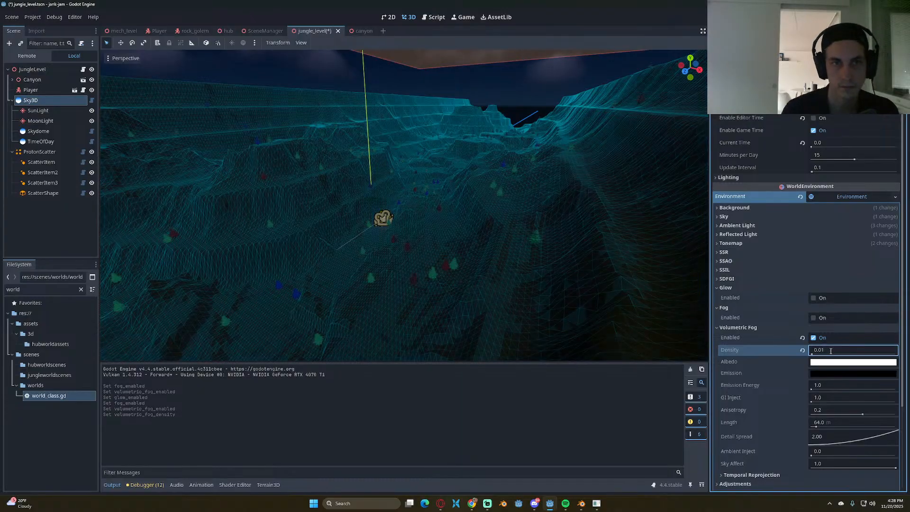
key("ctrl+s")
key("alt+Tab")
key("d")
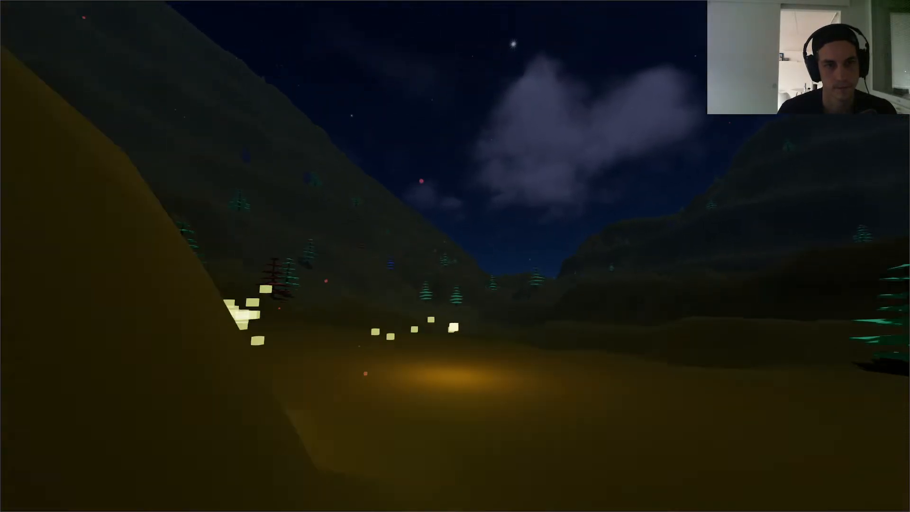
key("alt+Tab")
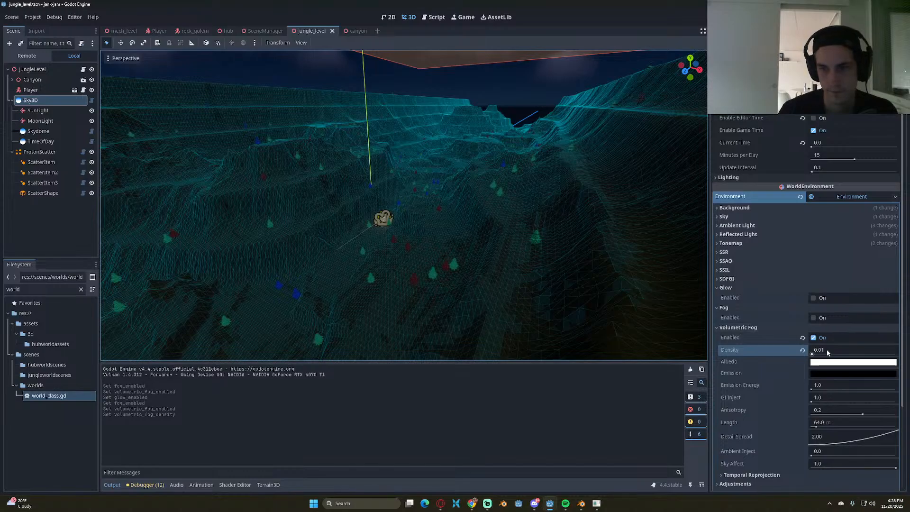
Step: Set the Volumetric Fog density to 0.02, save the level and check the canyon from the air in the running game
key("Return")
key("ctrl+s")
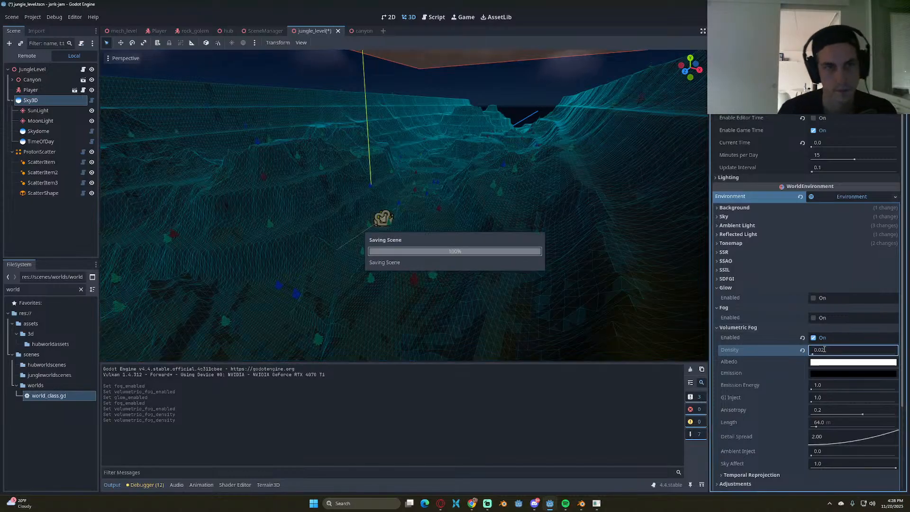
key("alt+Tab")
key("space")
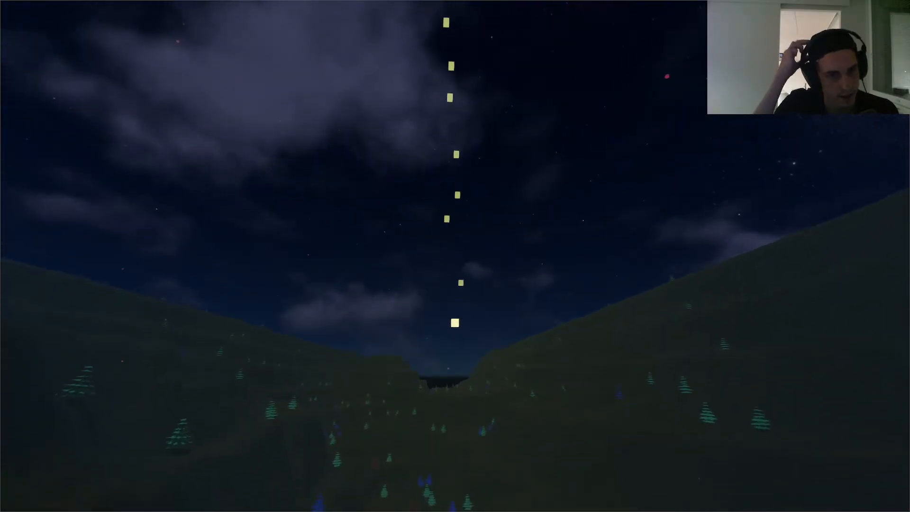
key("alt+Tab")
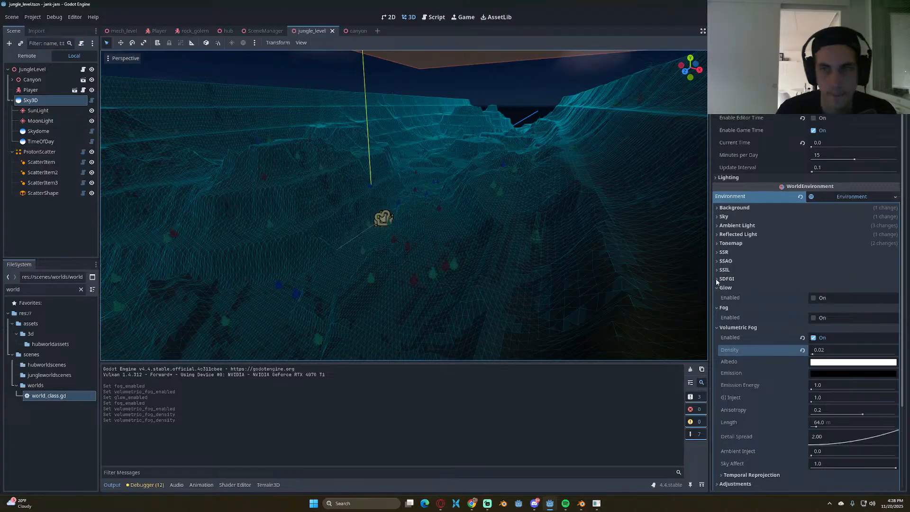
Step: Examine the Sun and Moon settings of the Skydome node
left_click(39, 131)
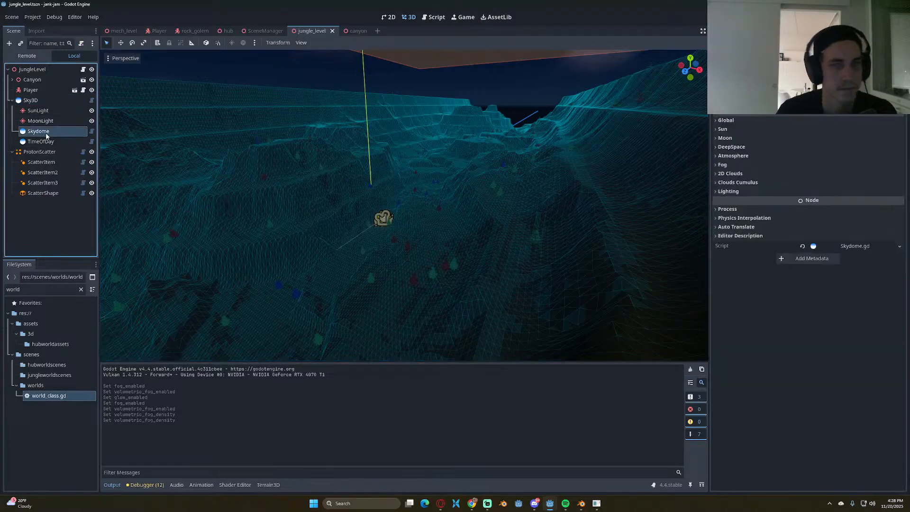
left_click(746, 129)
left_click(745, 129)
left_click(742, 130)
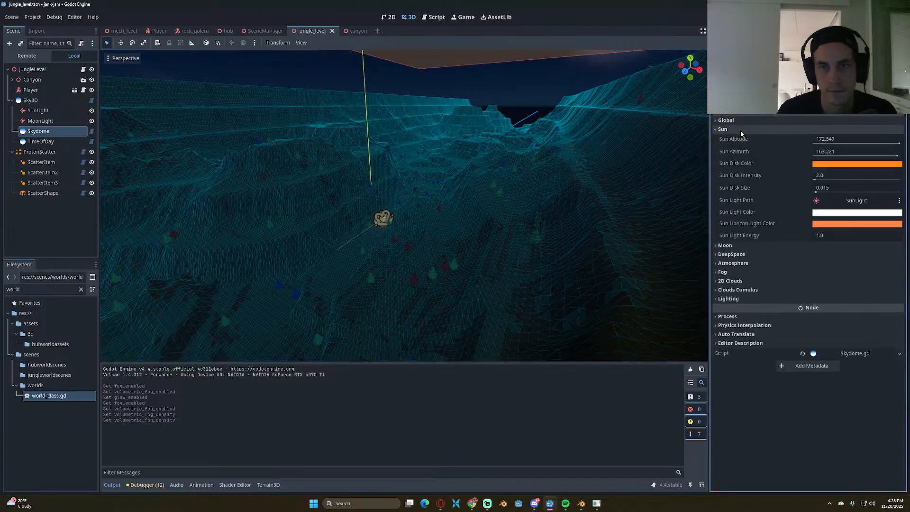
left_click(741, 130)
left_click(741, 130)
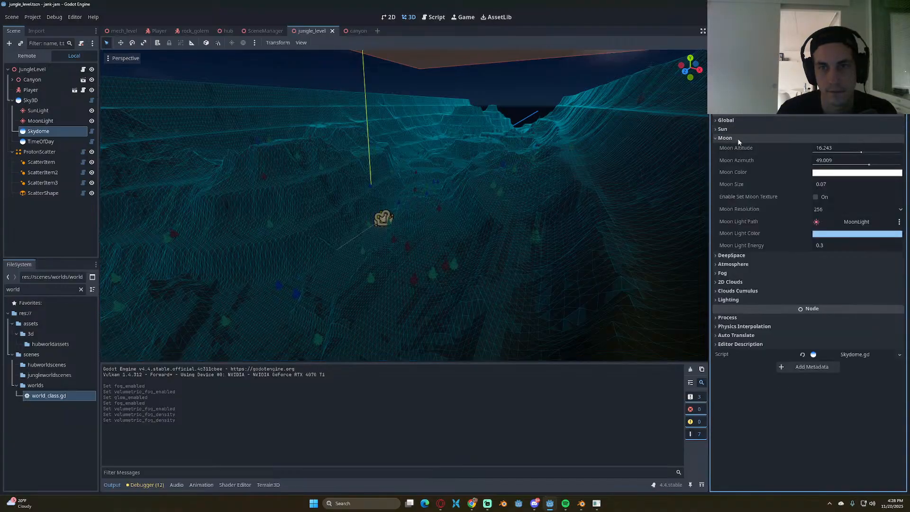
left_click(740, 130)
Step: Look through Sky3D's environment settings for volumetric fog, adjustments, sky, background and ambient light
left_click(47, 101)
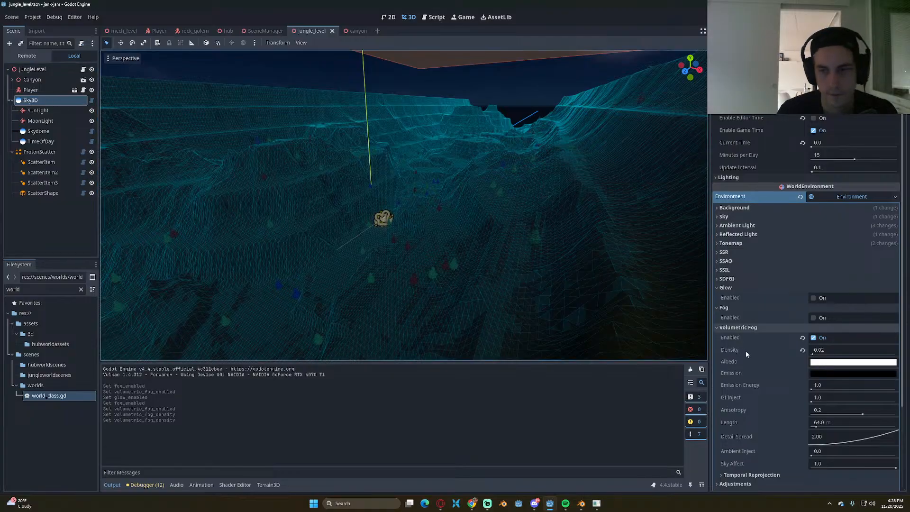
scroll(749, 351, "down", 3)
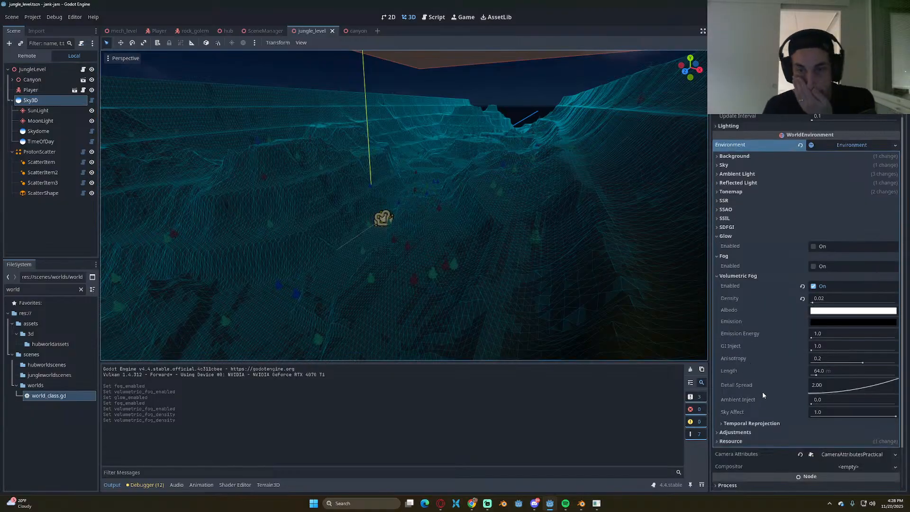
mouse_move(767, 387)
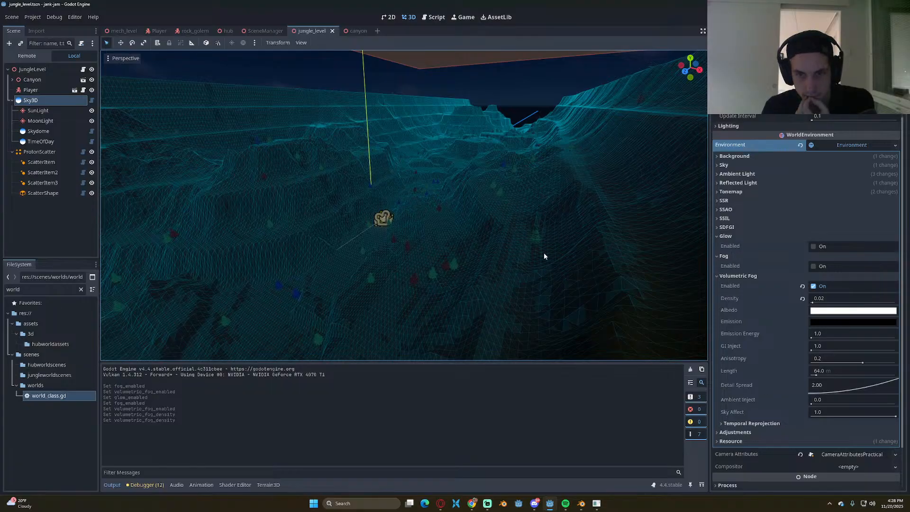
middle_click_drag(544, 252, 656, 378)
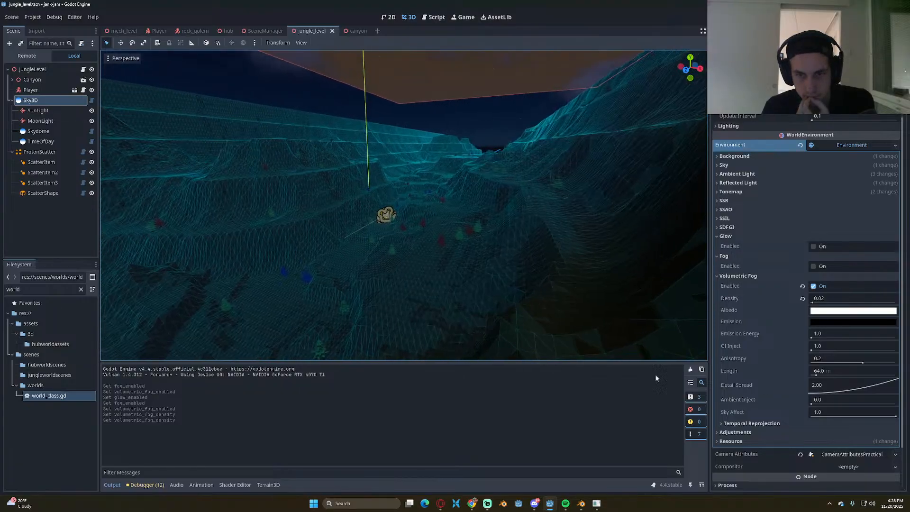
left_click(736, 432)
left_click(734, 433)
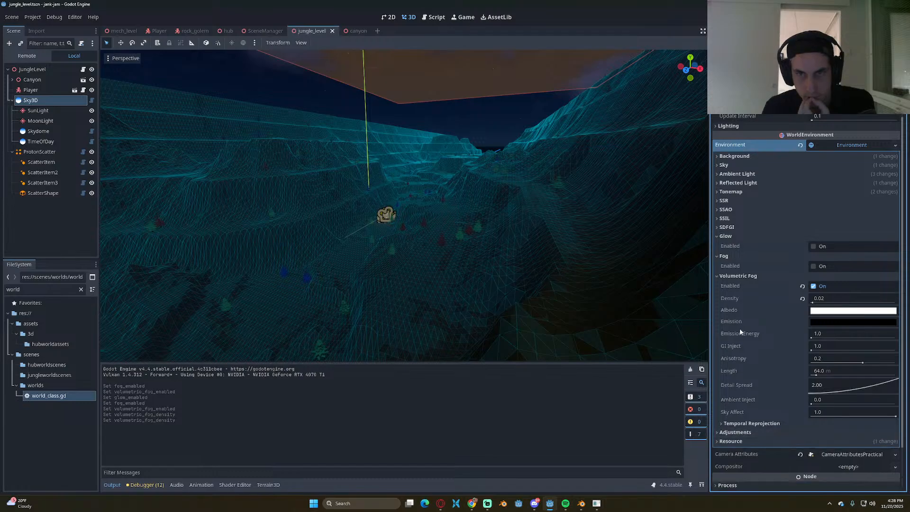
left_click(724, 165)
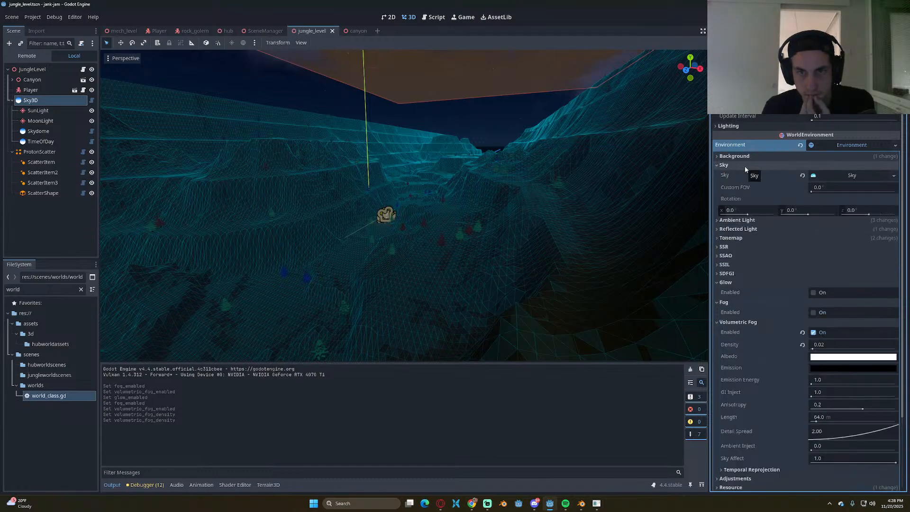
left_click(738, 165)
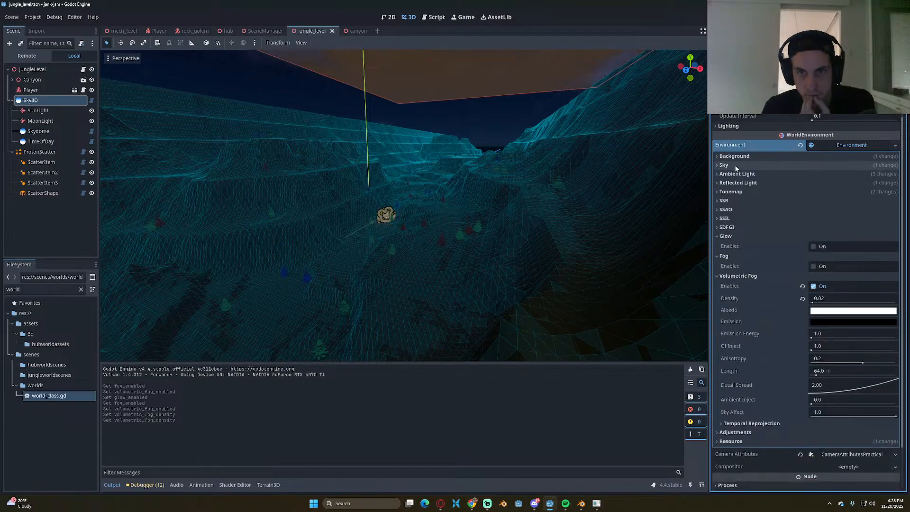
left_click(738, 158)
left_click(735, 157)
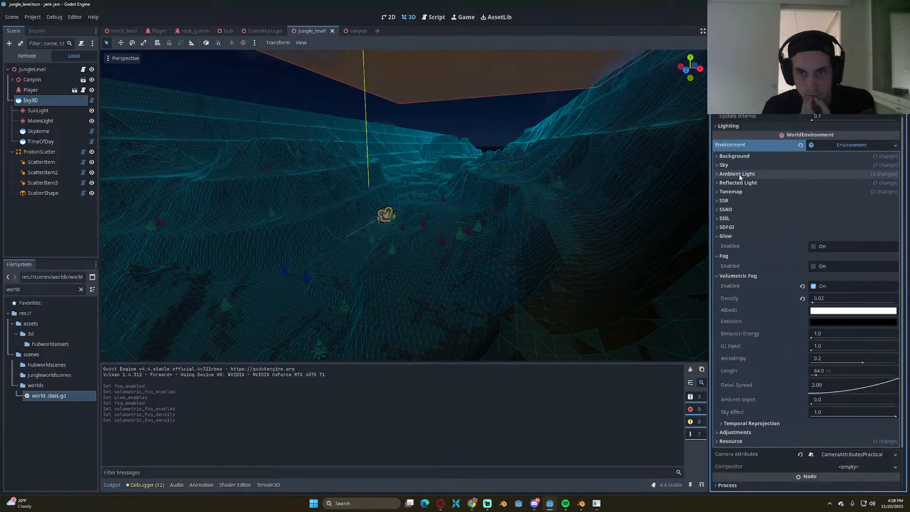
left_click(741, 175)
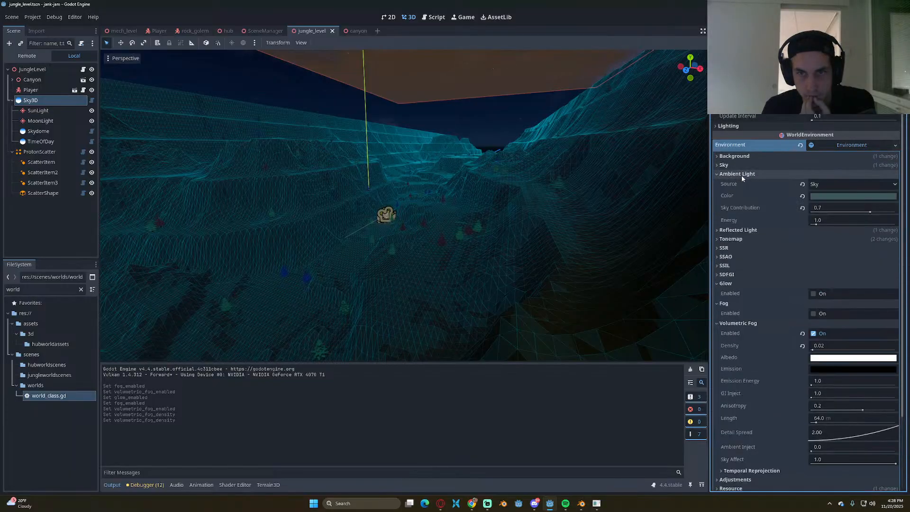
left_click(739, 175)
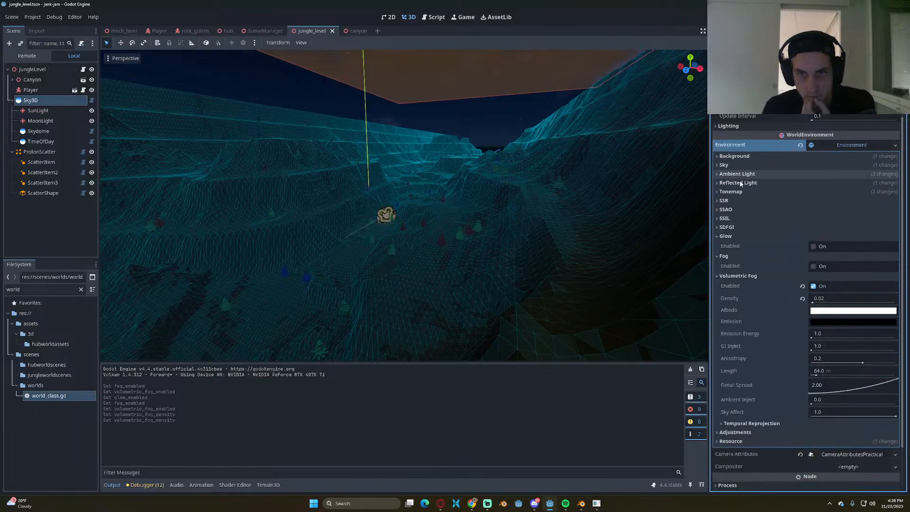
Step: Enable SSAO in Sky3D's environment
left_click(733, 210)
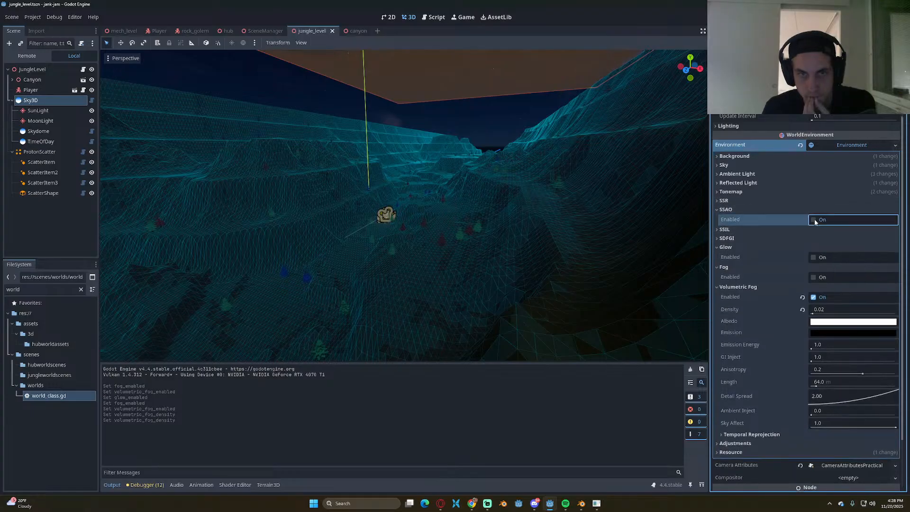
left_click(814, 220)
left_click(727, 209)
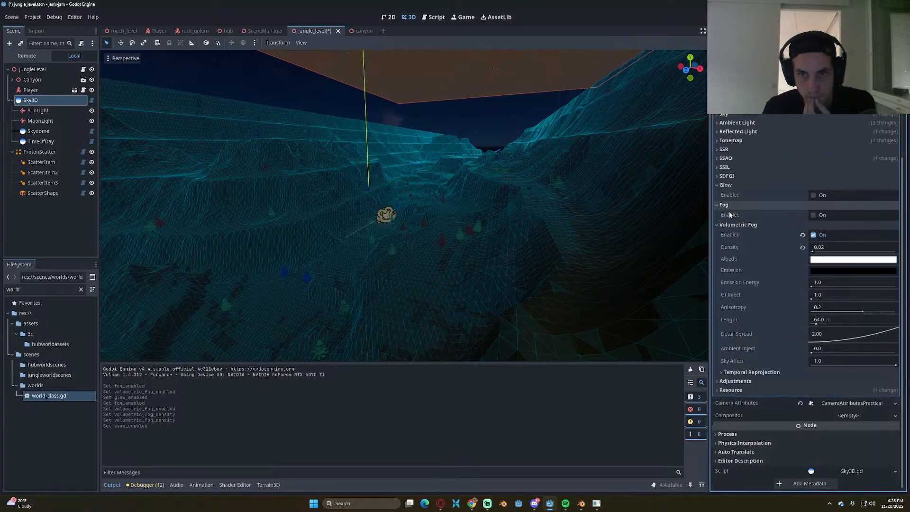
Step: Enable SDFGI and SSIL in Sky3D's environment
left_click(728, 176)
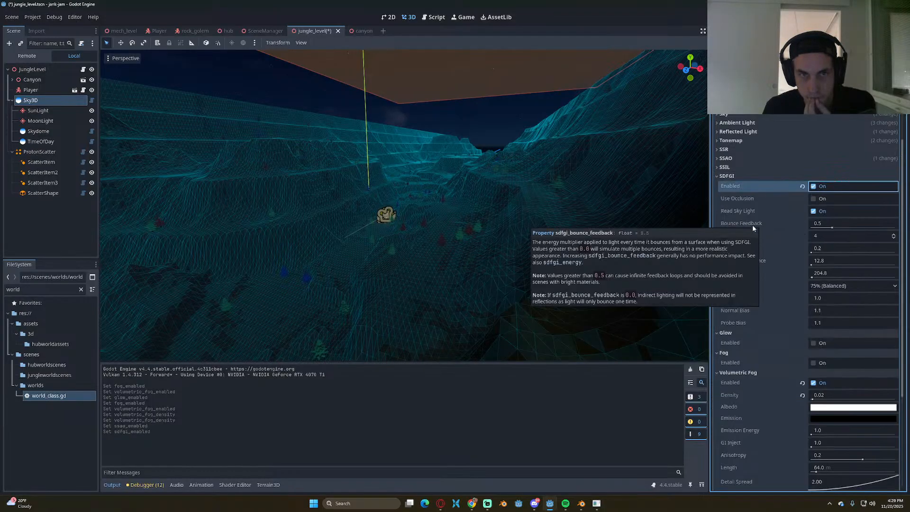
left_click(814, 186)
left_click(737, 169)
left_click(813, 178)
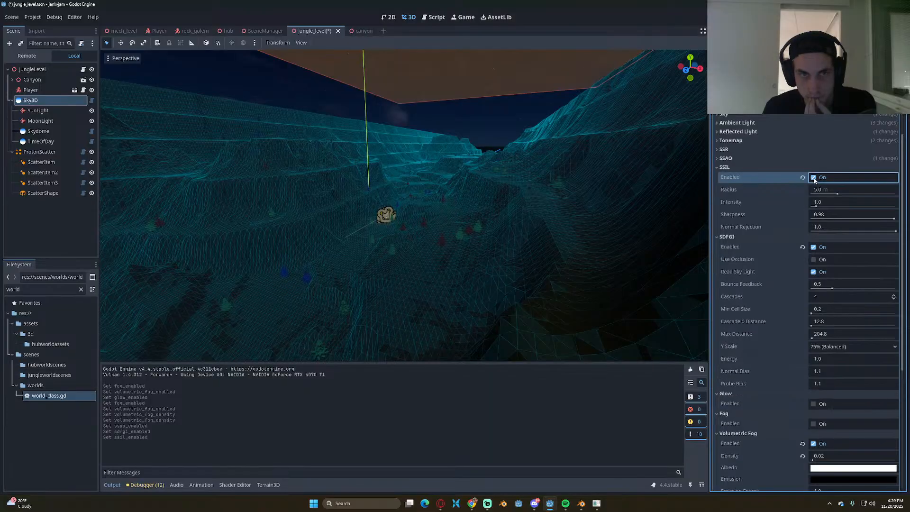
left_click(726, 238)
left_click(744, 110)
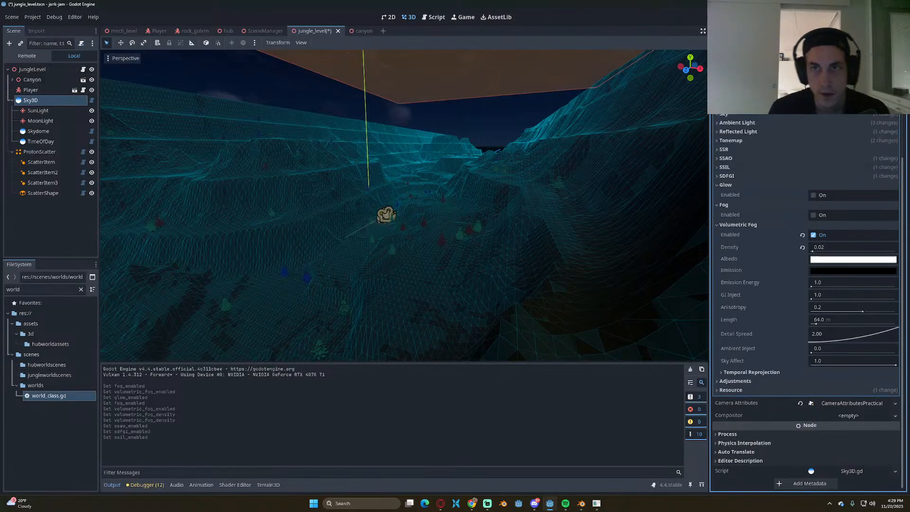
Step: Move through the canyon in the running game to examine the new lighting effects, then stop the game
key("F6")
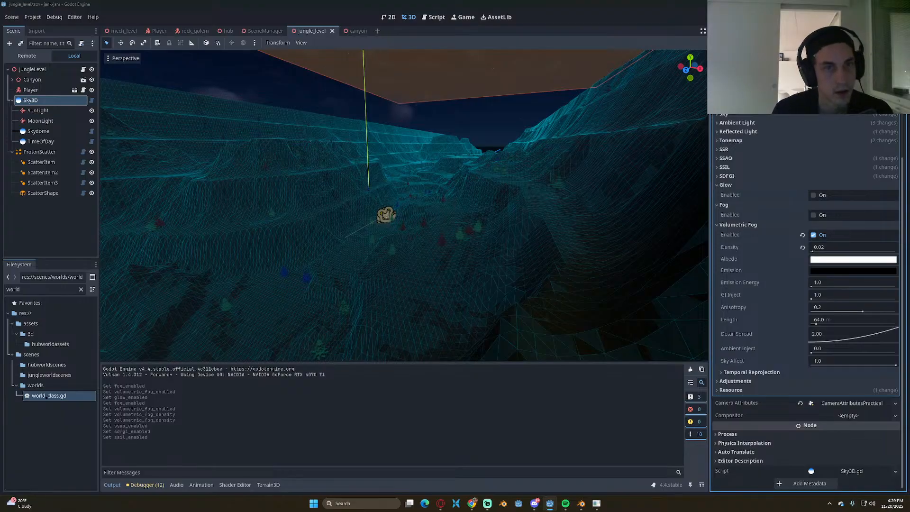
key("w")
key("d")
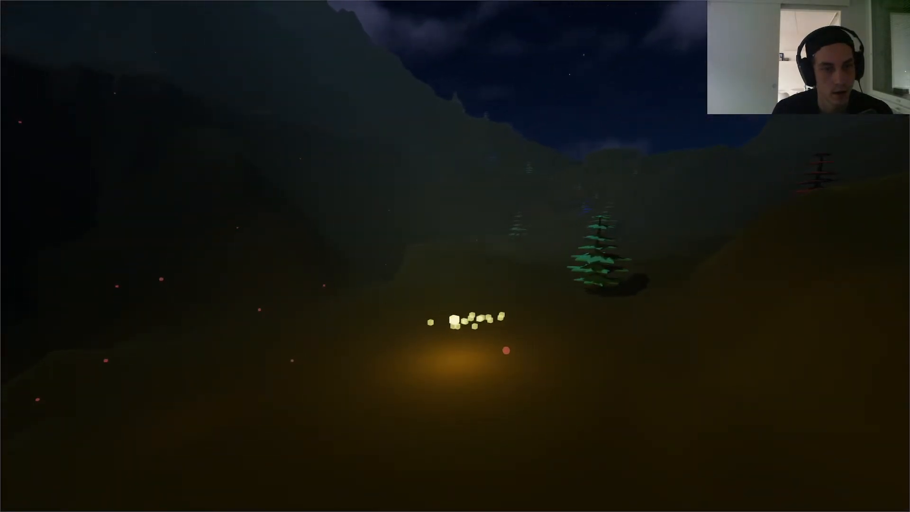
key("a")
key("w")
key("d")
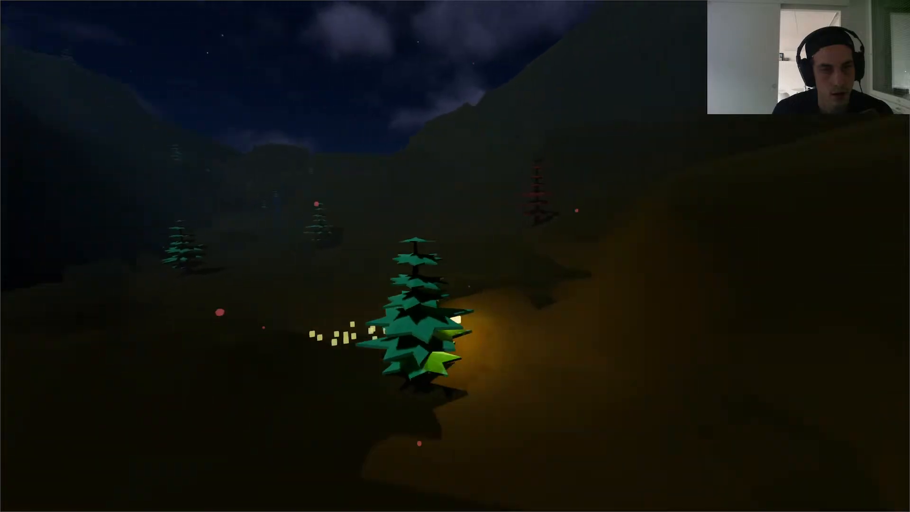
key("space")
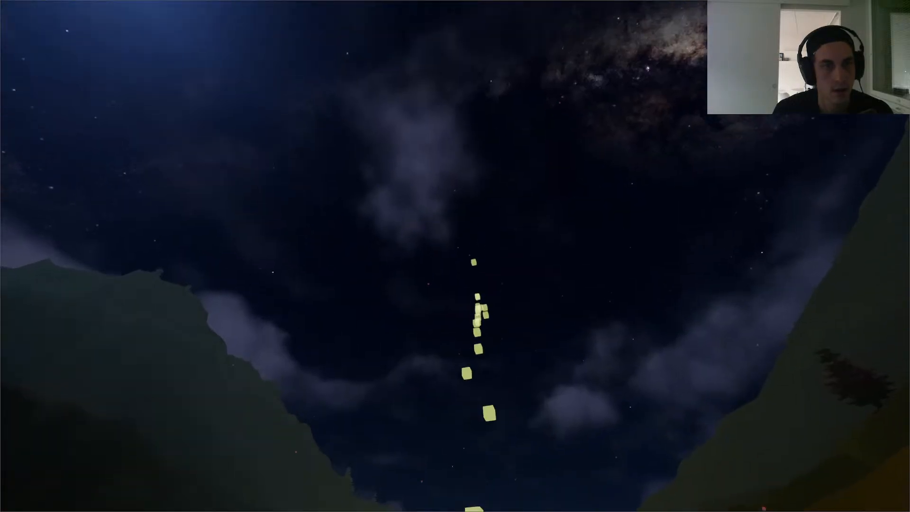
key("w")
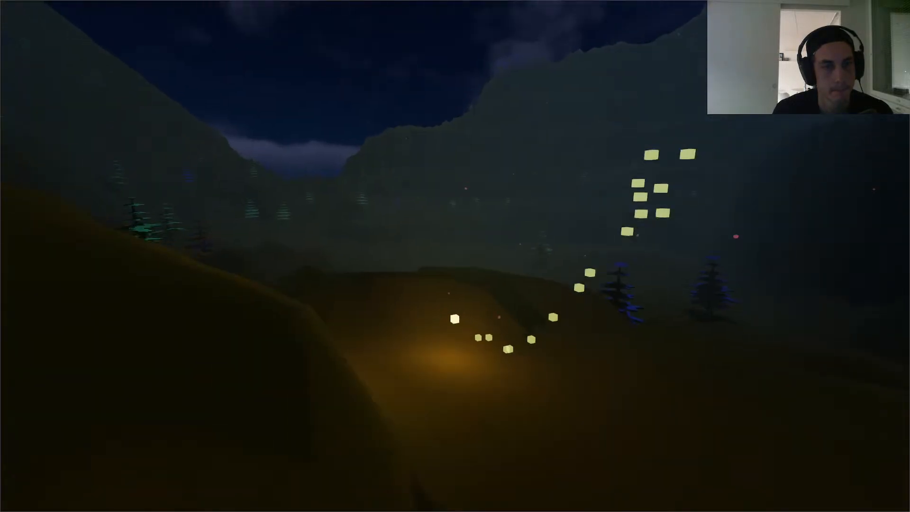
key("F8")
key("ctrl+s")
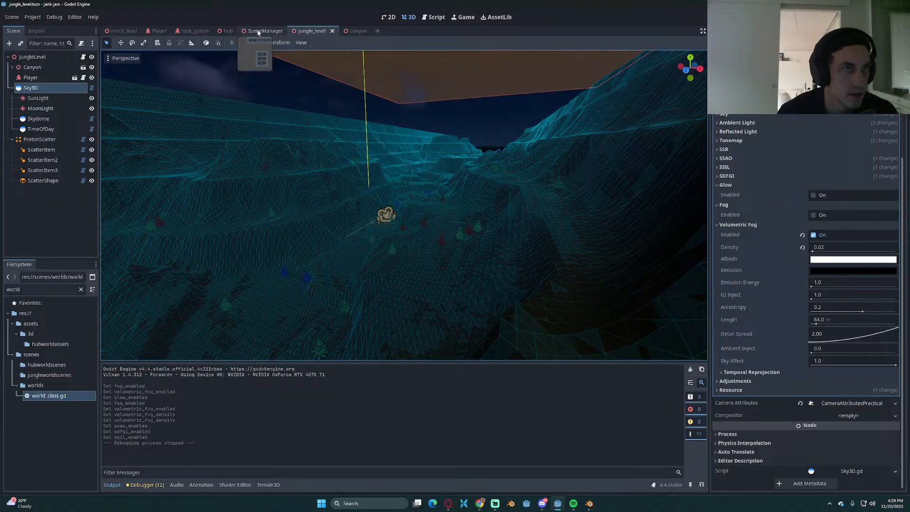
Step: Copy the OutlineShader node from the mech level, keeping the 3D view active
left_click(124, 31)
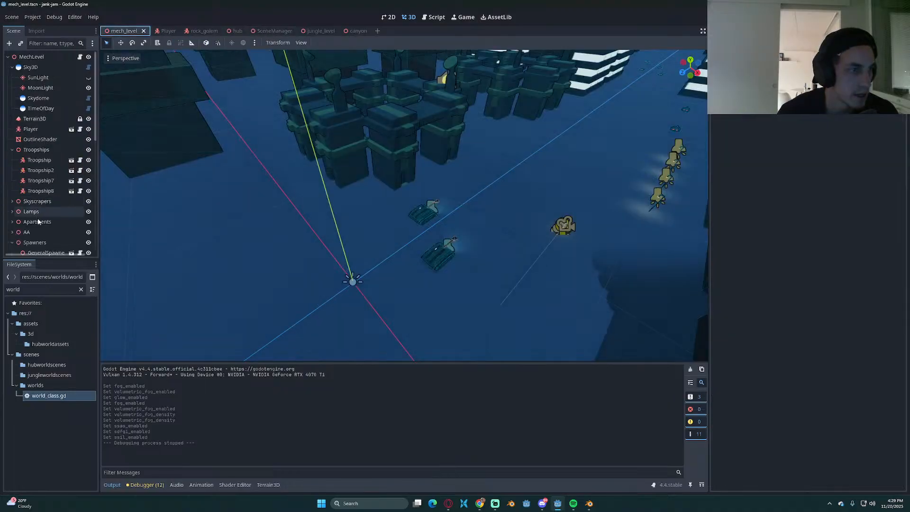
scroll(28, 222, "down", 3)
scroll(17, 210, "up", 10)
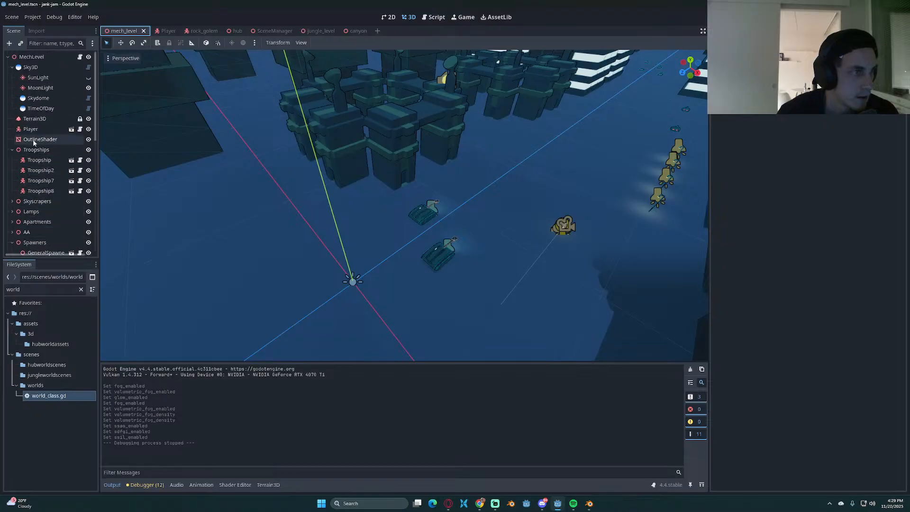
left_click(34, 140)
right_click(34, 141)
left_click(58, 207)
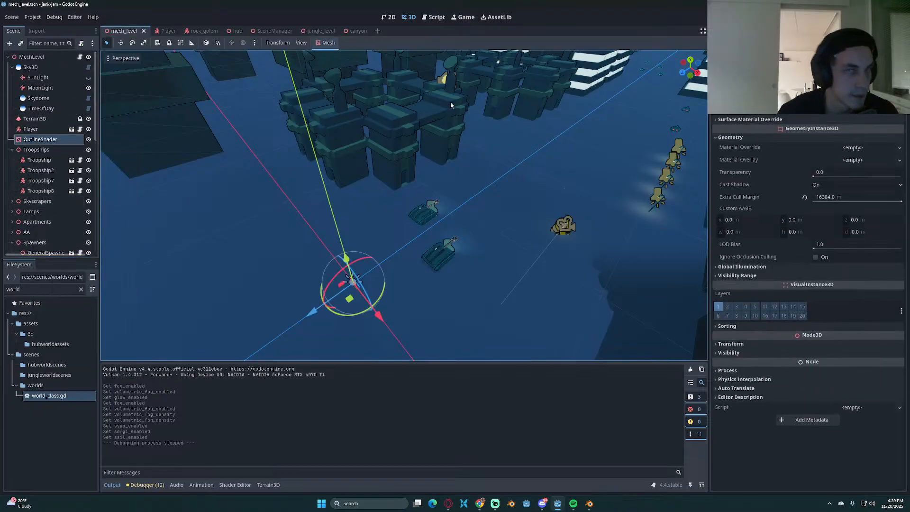
left_click(437, 18)
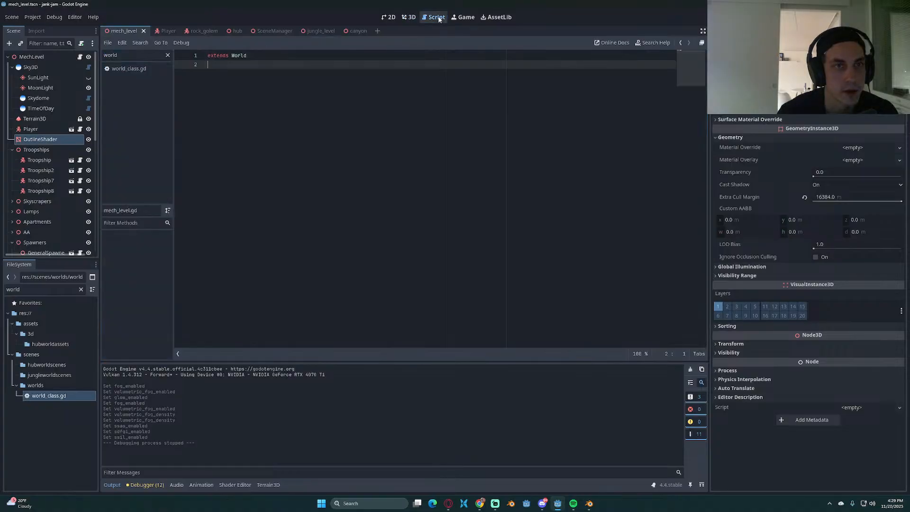
left_click(410, 17)
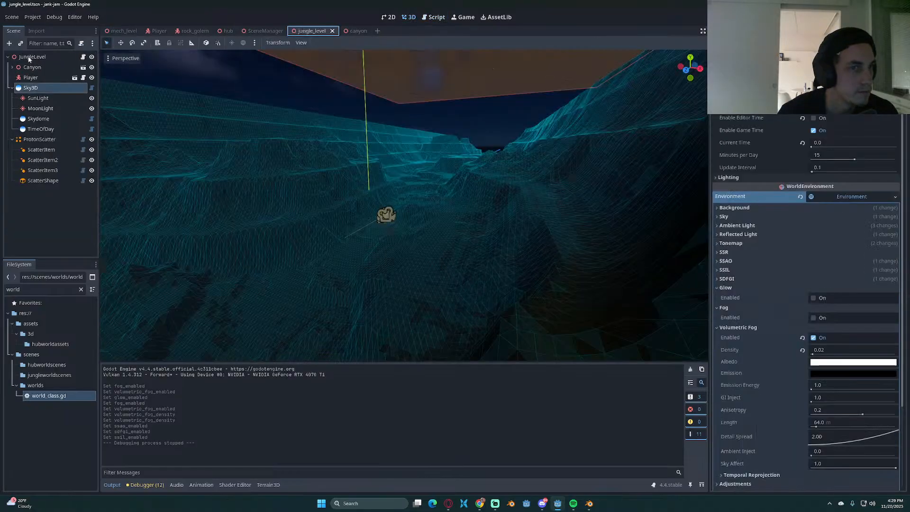
Step: Paste the copied OutlineShader node as a child of the JungleLevel root in the jungle level
left_click(29, 57)
right_click(29, 56)
left_click(43, 129)
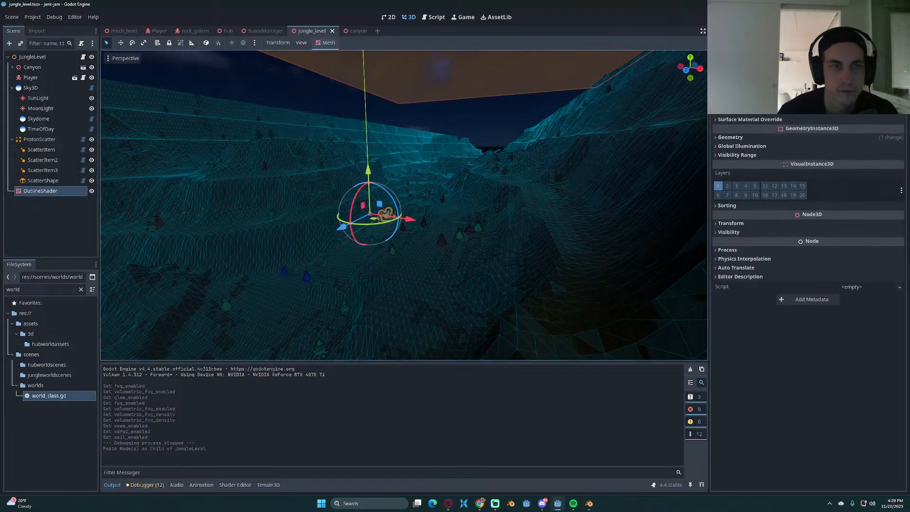
Step: Run the game, start playing and teleport from the hub's light beam to NatureWorld
key("F6")
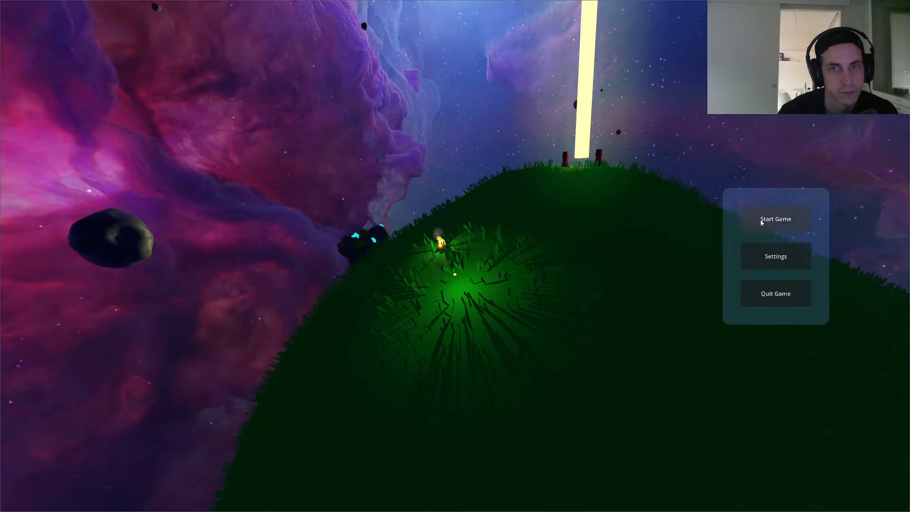
left_click(762, 221)
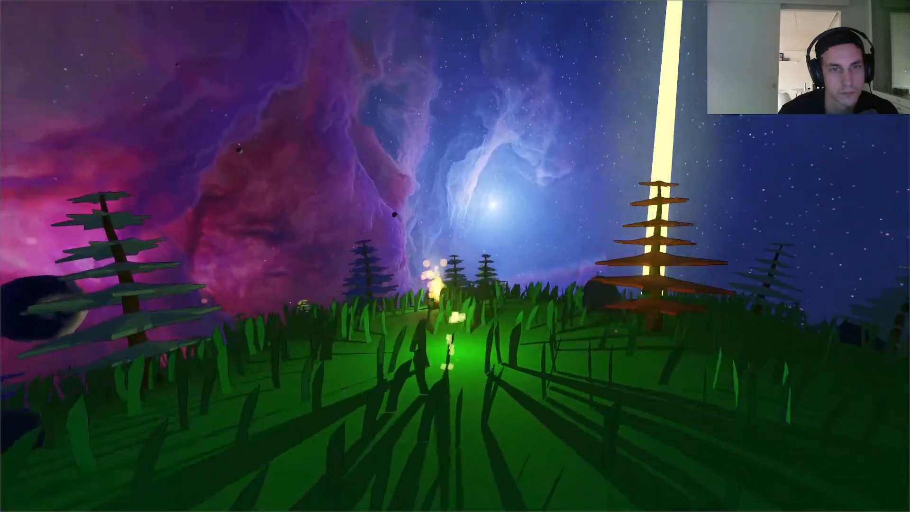
key("w")
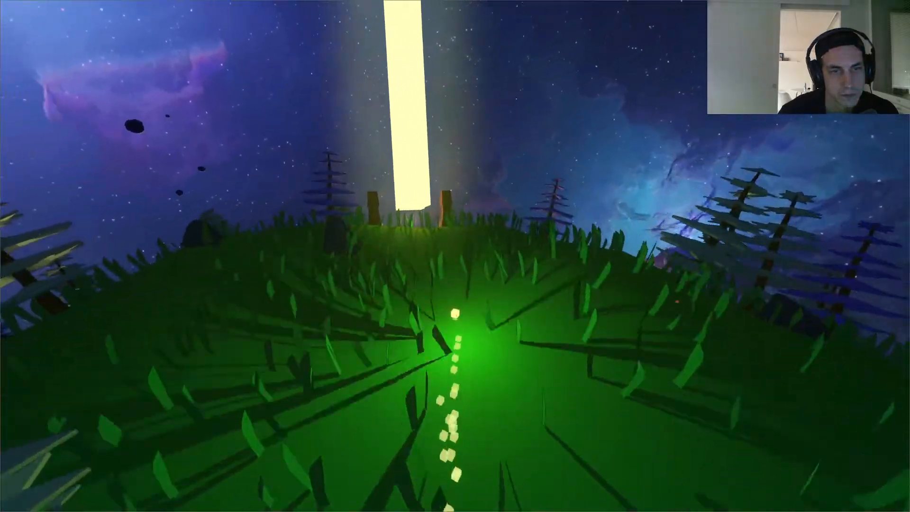
key("w")
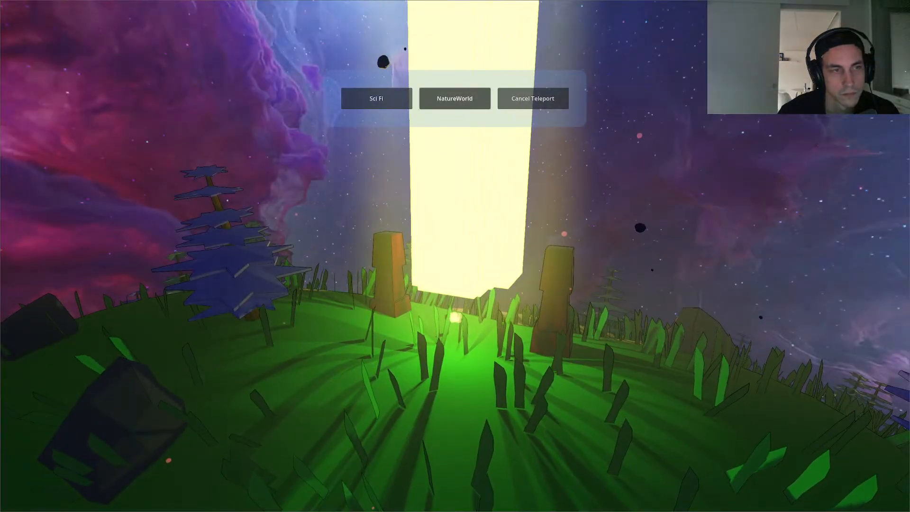
left_click(454, 99)
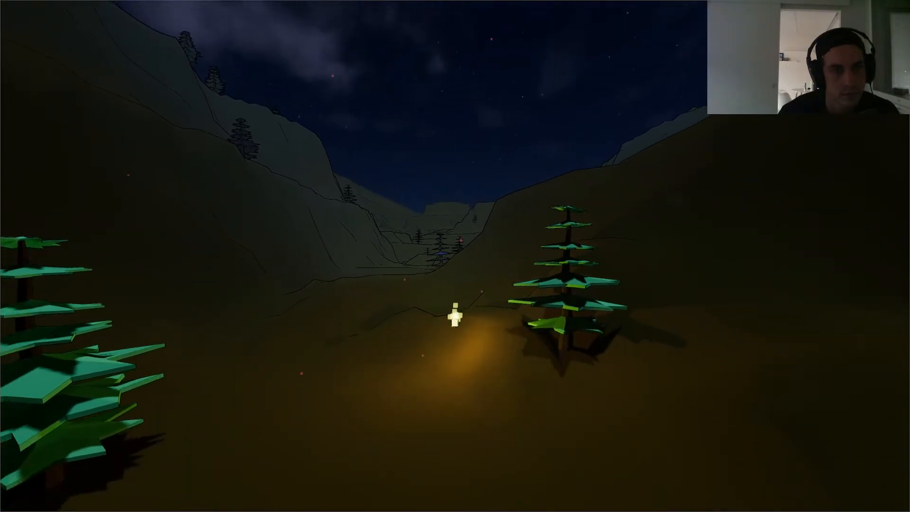
Step: Move and jump through the canyon to examine the outline effect, and return to the editor
key("s")
key("space")
key("s")
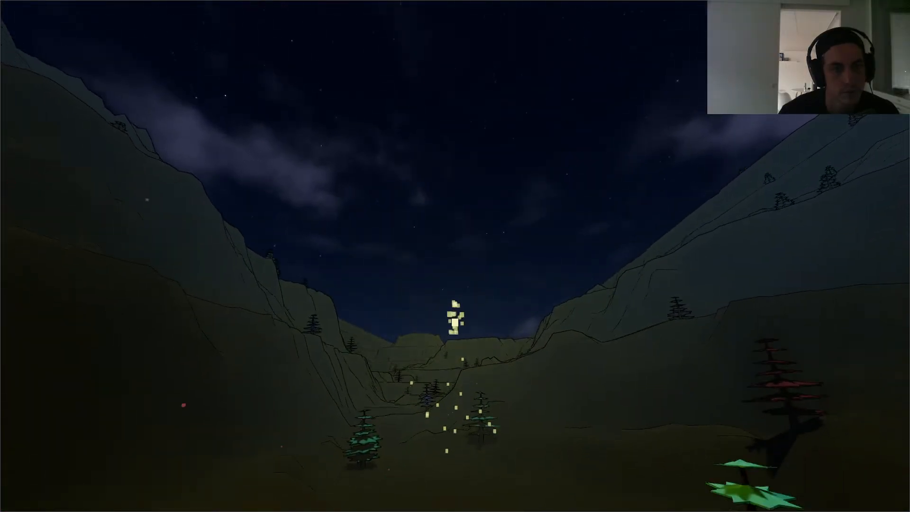
key("space")
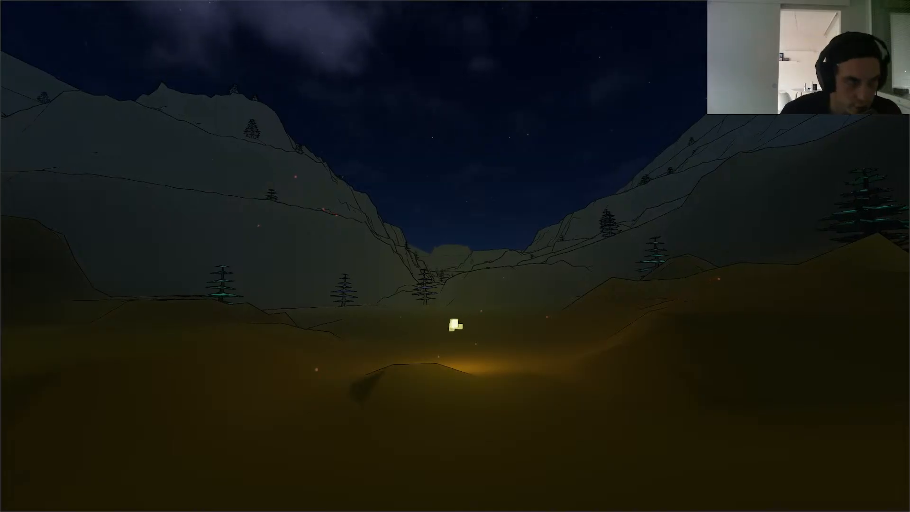
key("alt+Tab")
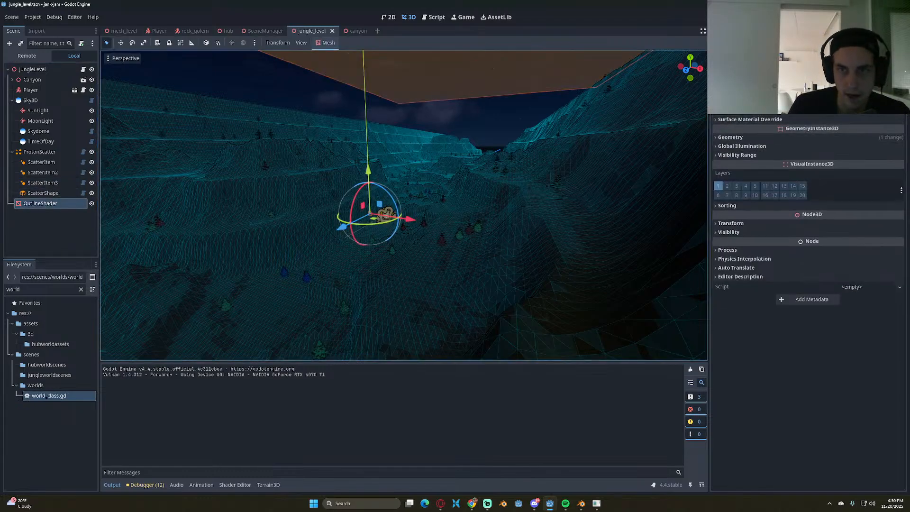
Step: Set Max Distance to 150 in the thickness parameters of the OutlineShader's mesh material and check it in the running game
scroll(814, 194, "up", 6)
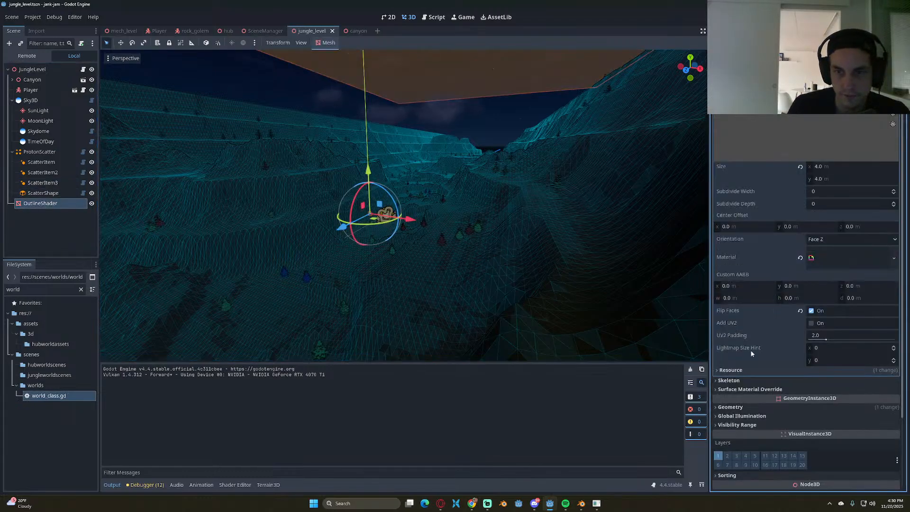
left_click(812, 259)
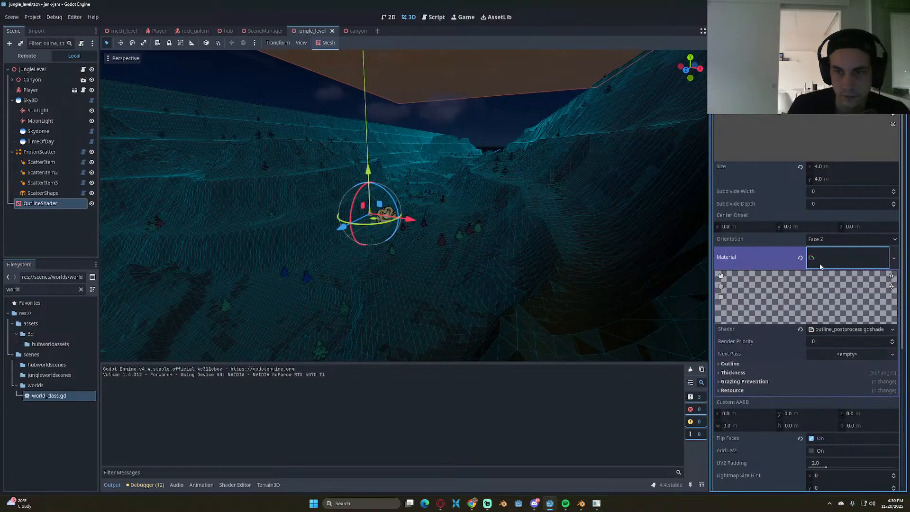
left_click(744, 373)
scroll(773, 364, "down", 2)
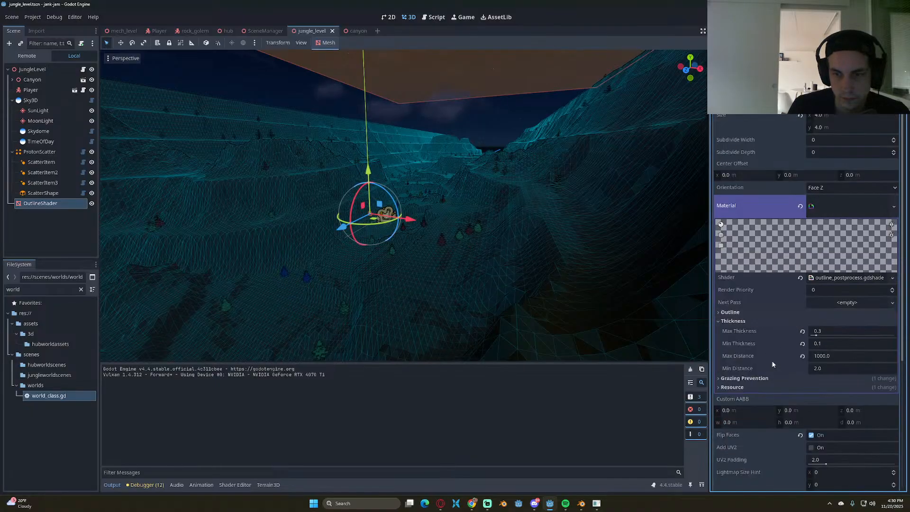
left_click(832, 357)
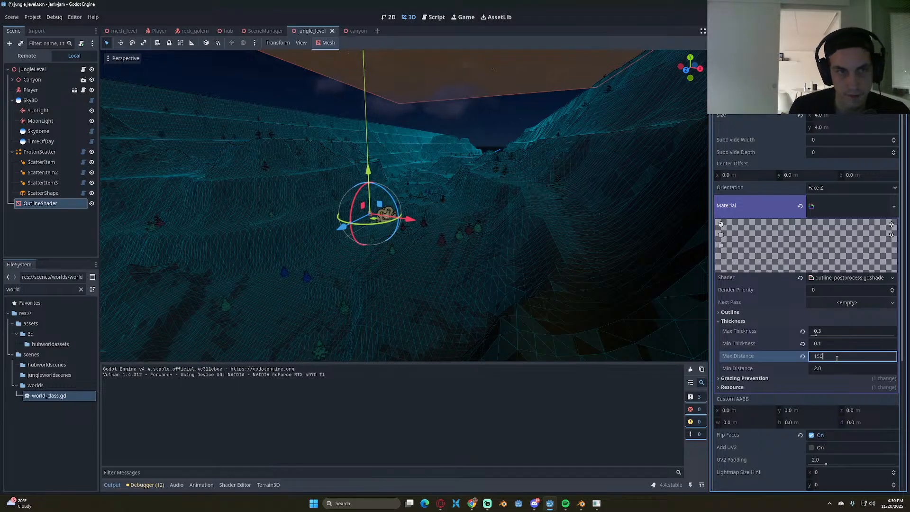
key("Return")
key("F6")
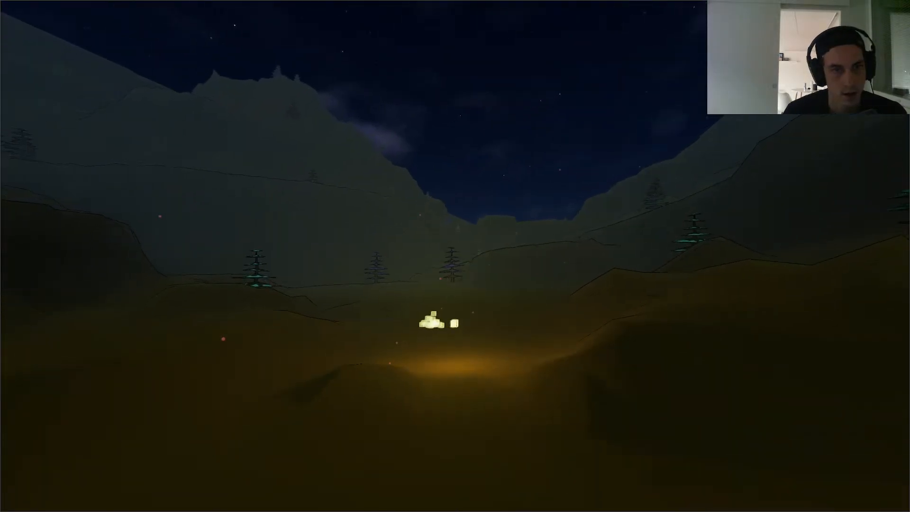
key("alt+Tab")
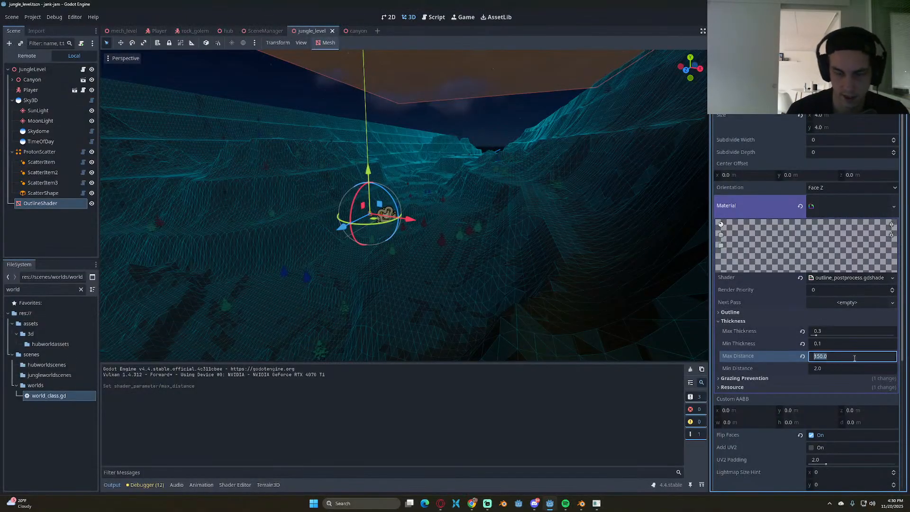
Step: Set the outline material's Max Distance to 200 and move through the canyon in-game to check the outlines
key("Return")
key("F6")
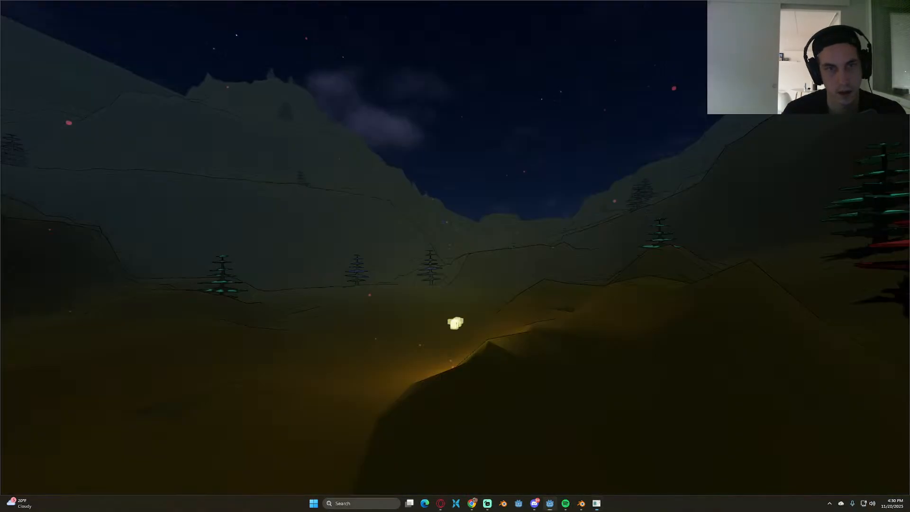
key("w")
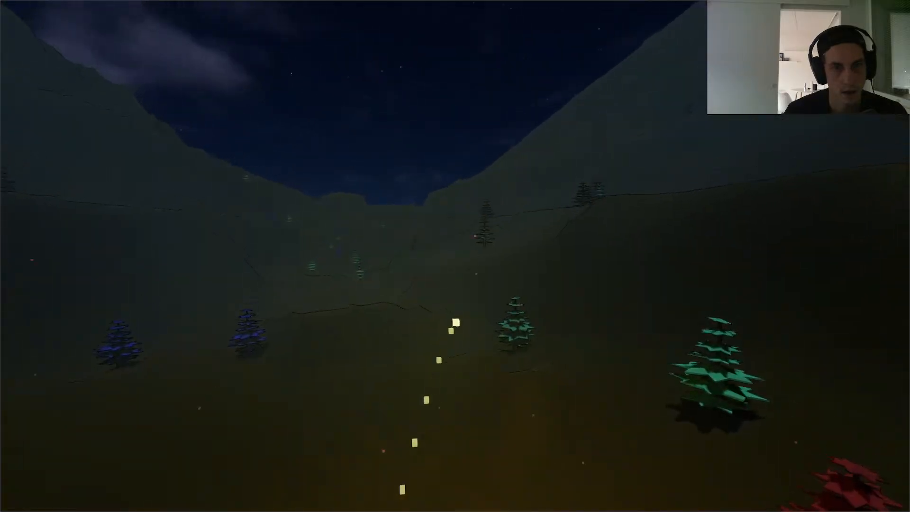
key("w")
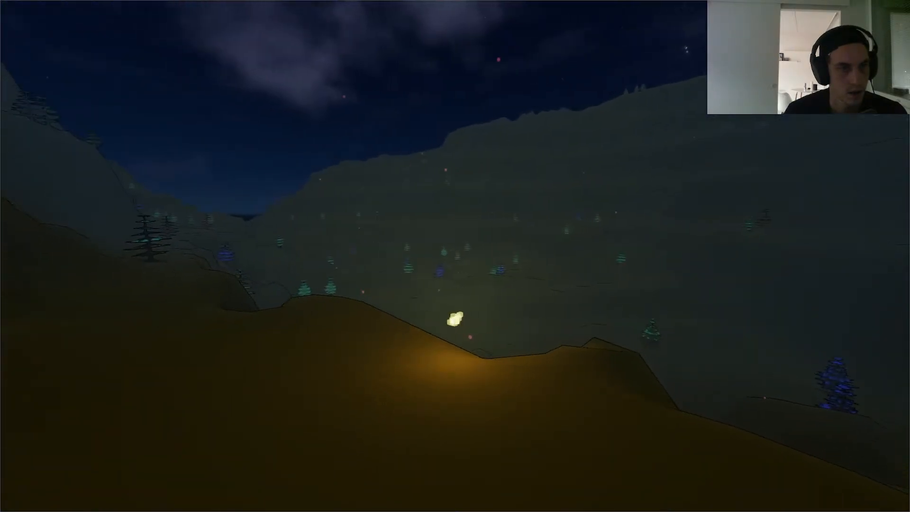
key("alt+Tab")
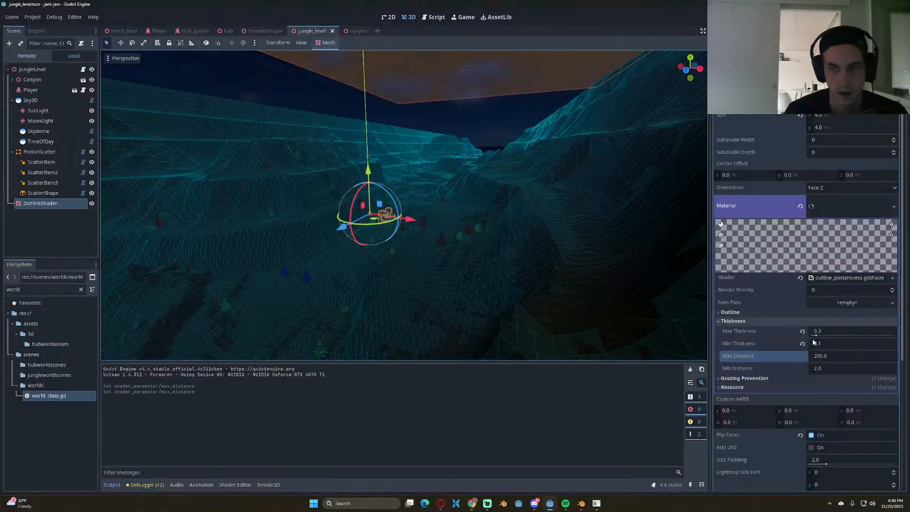
Step: Set the outline material's Max Thickness to 0.2, save the scene and glance at the running game
left_click(826, 332)
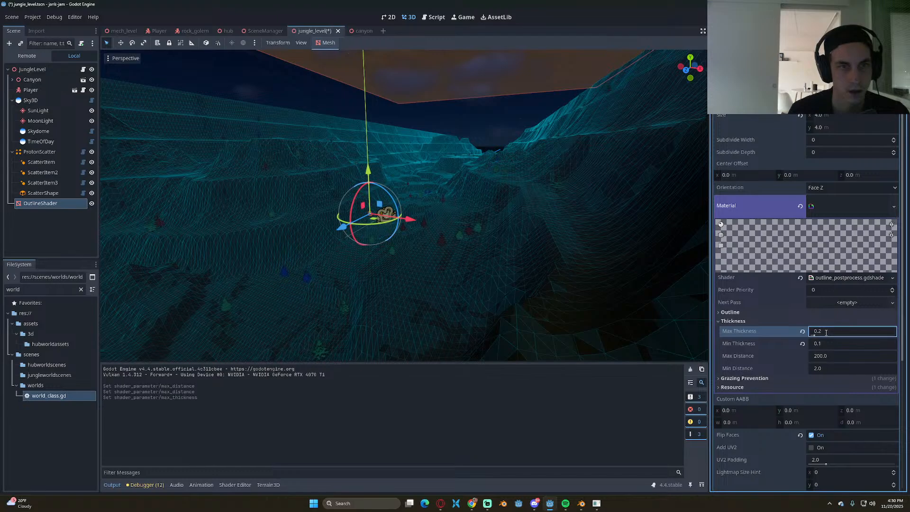
key("ctrl+s")
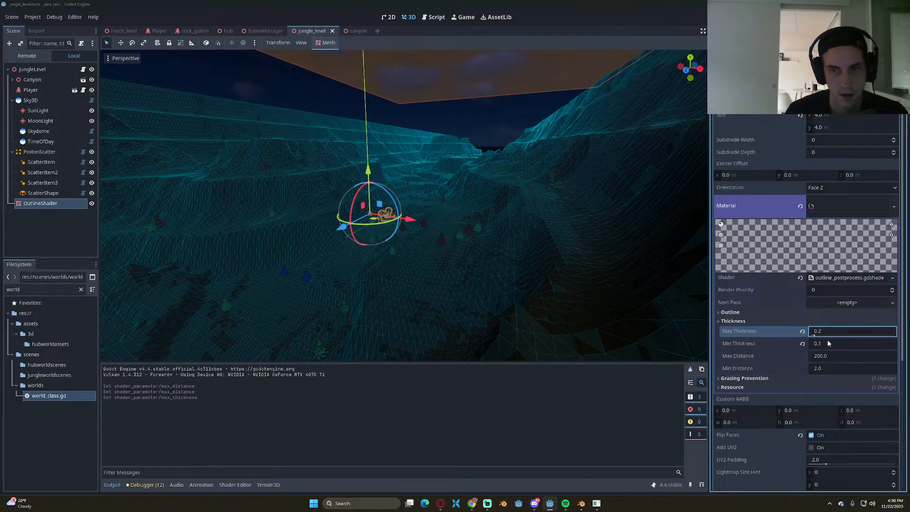
key("alt+Tab")
key("alt+Tab")
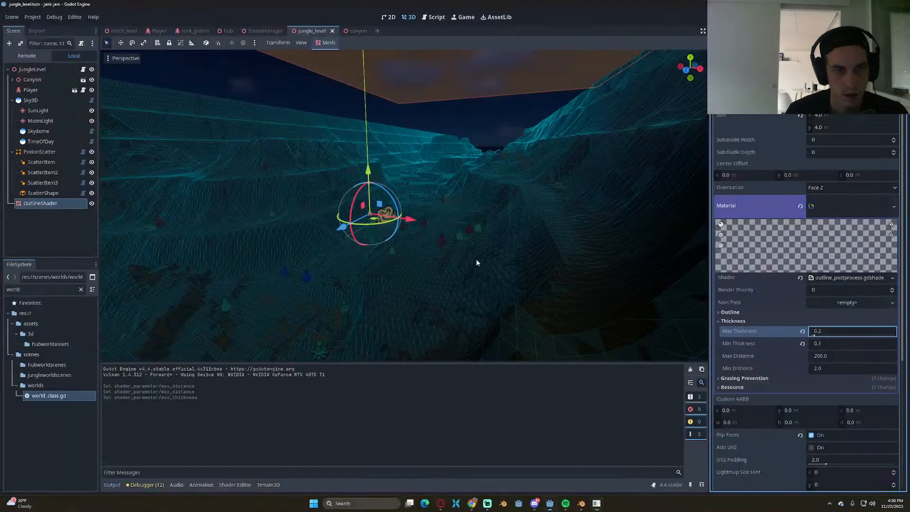
Step: Set the outline's Max Distance to 400, Min Thickness to 0.05 and Max Thickness to 0.1, and save the scene
left_click(825, 357)
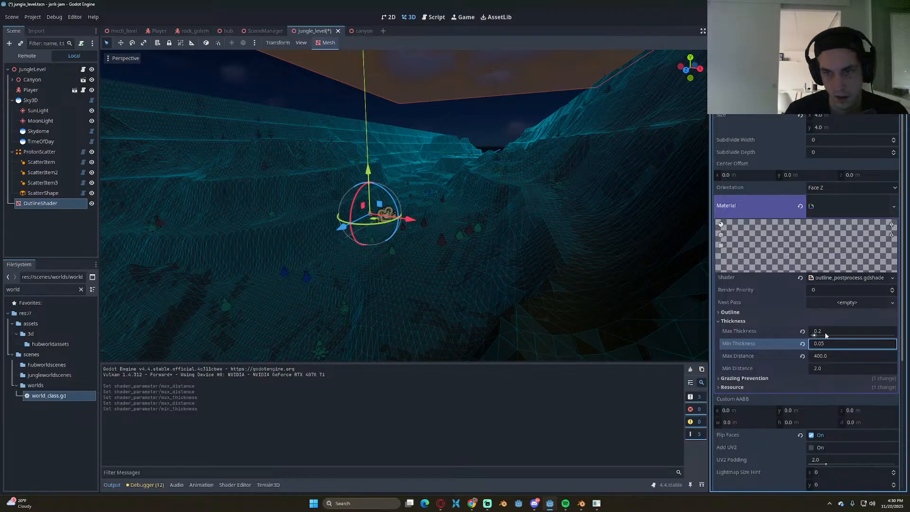
key("Return")
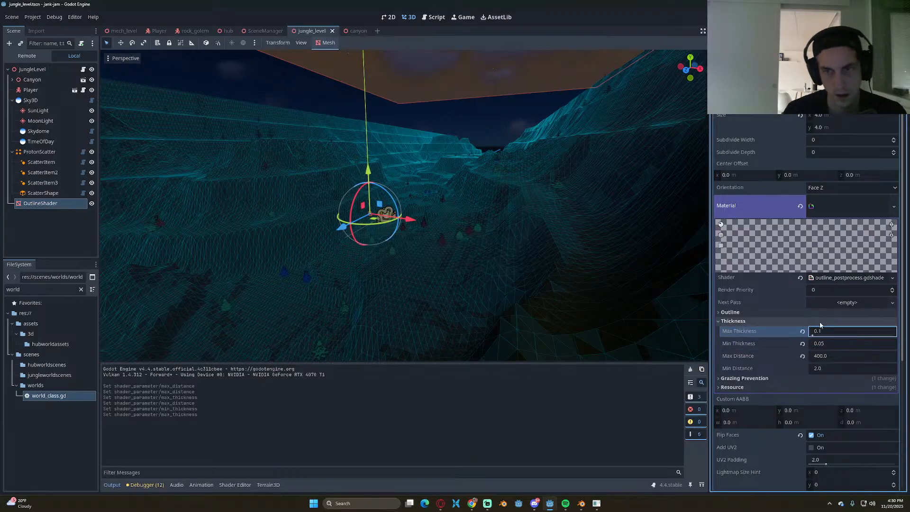
Step: Return to the running game and move around the canyon to examine the thinner outlines on terrain and trees
key("alt+Tab")
key("w")
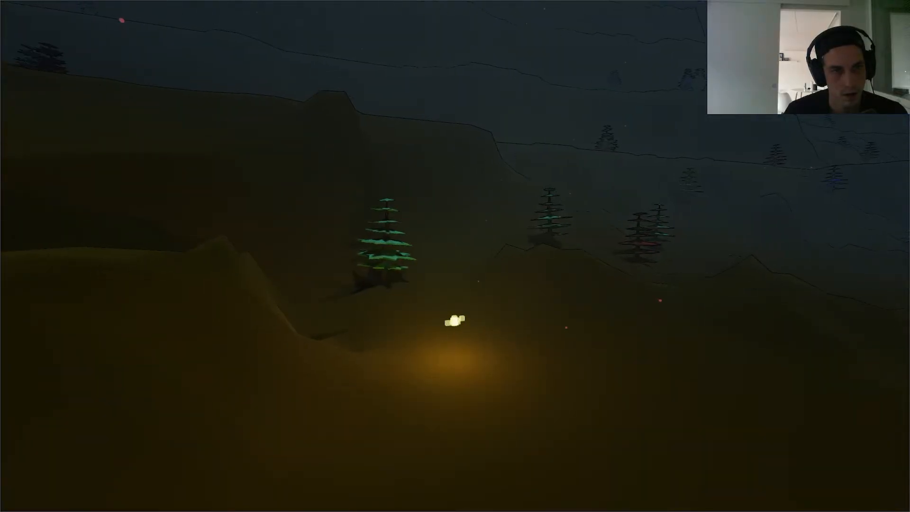
key("w")
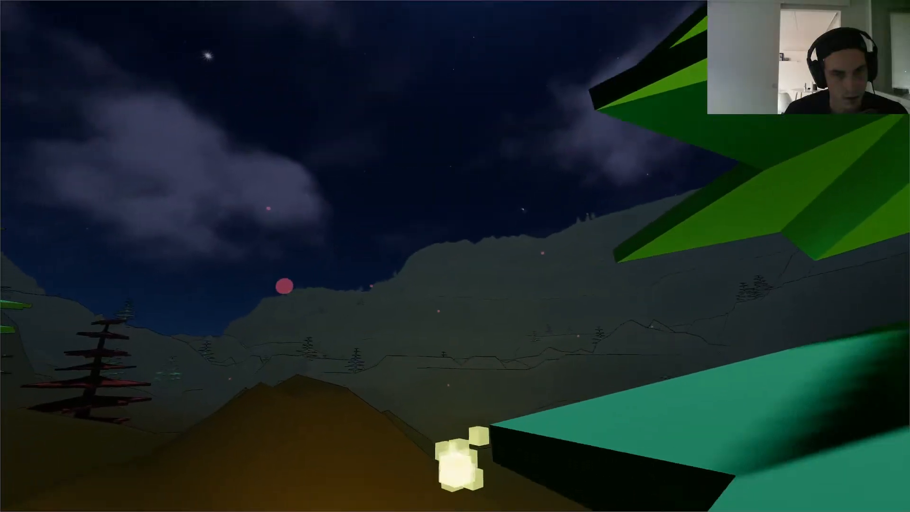
key("w")
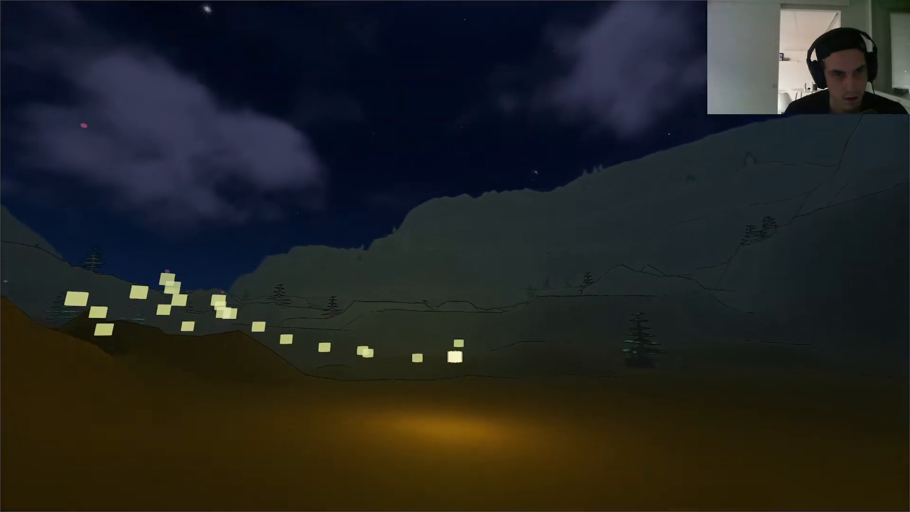
key("s")
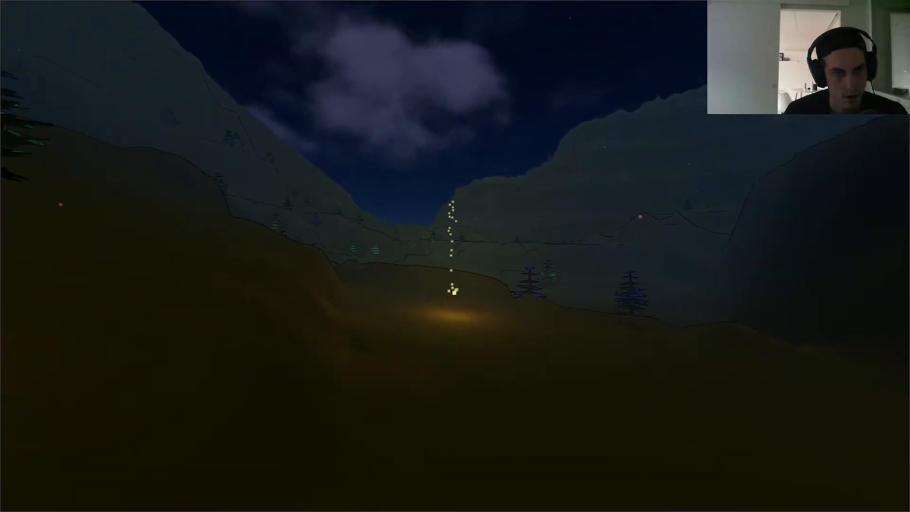
key("w")
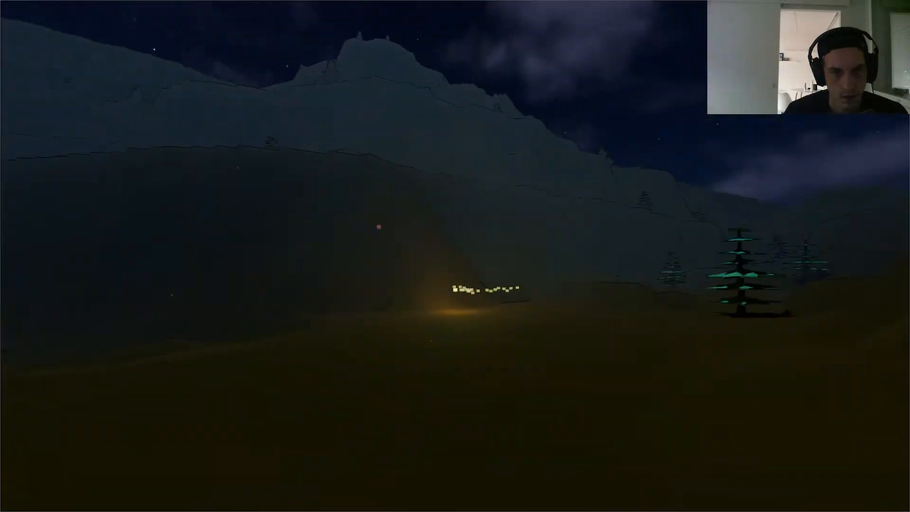
key("w")
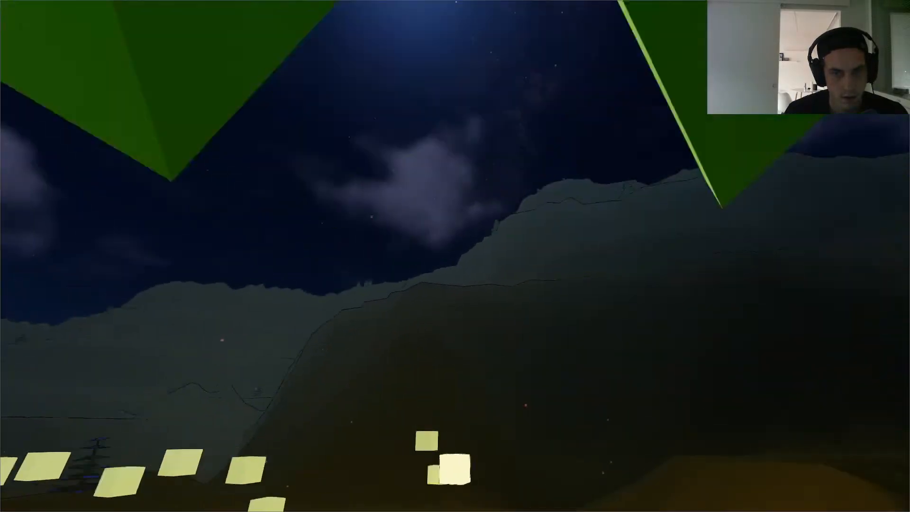
Step: Travel along the canyon slopes to examine the outlines and tree distribution at different distances, stop the game and save the scene
key("w")
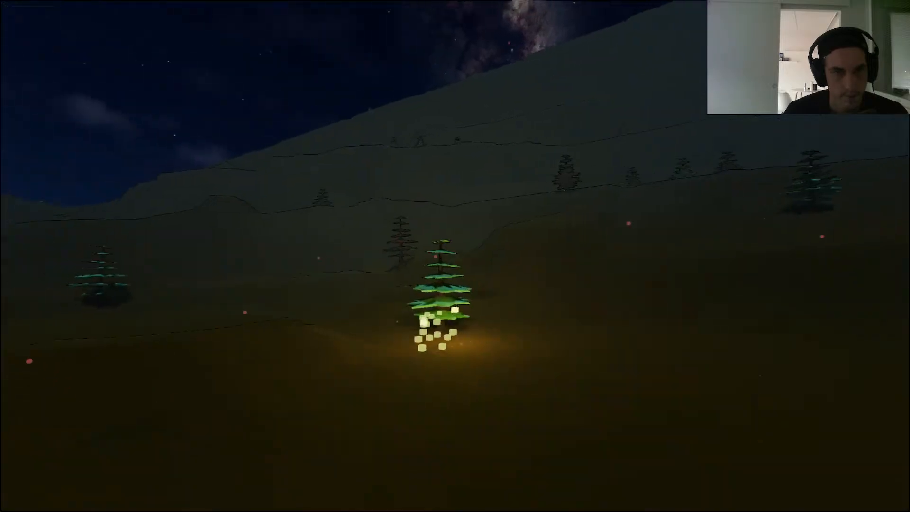
key("w")
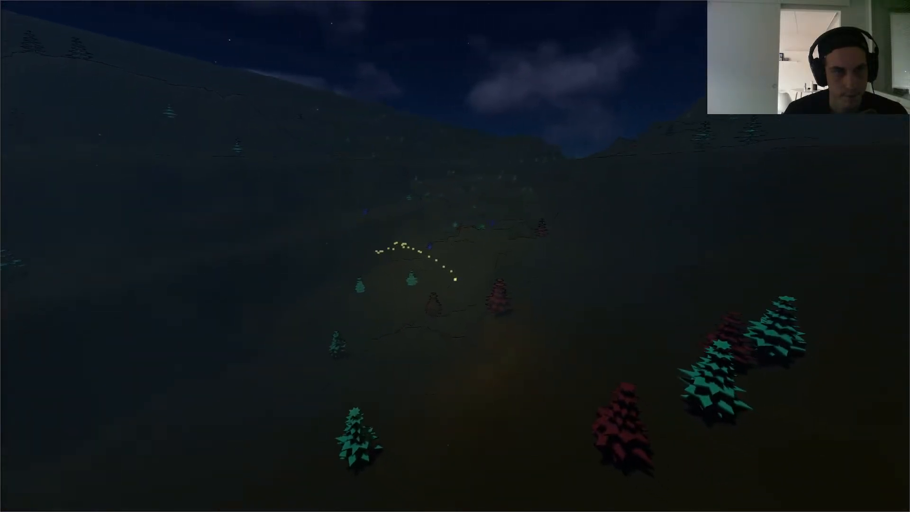
key("w")
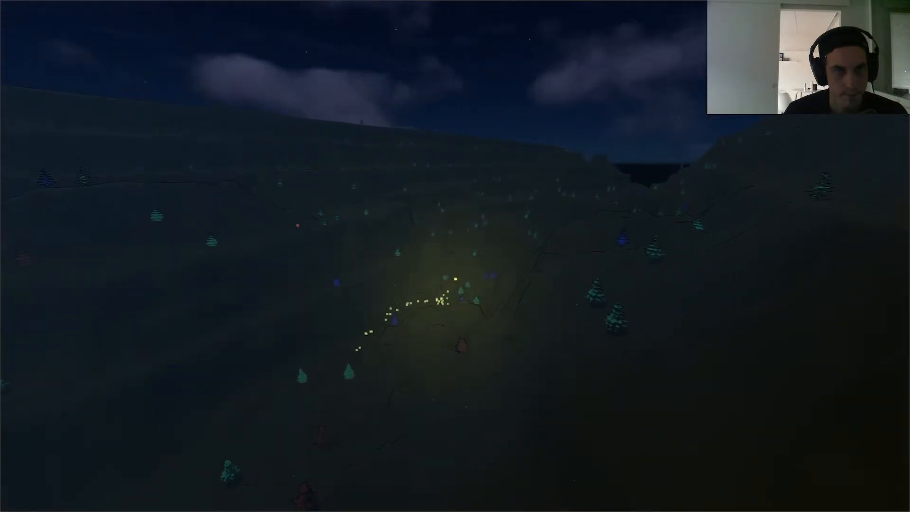
key("w")
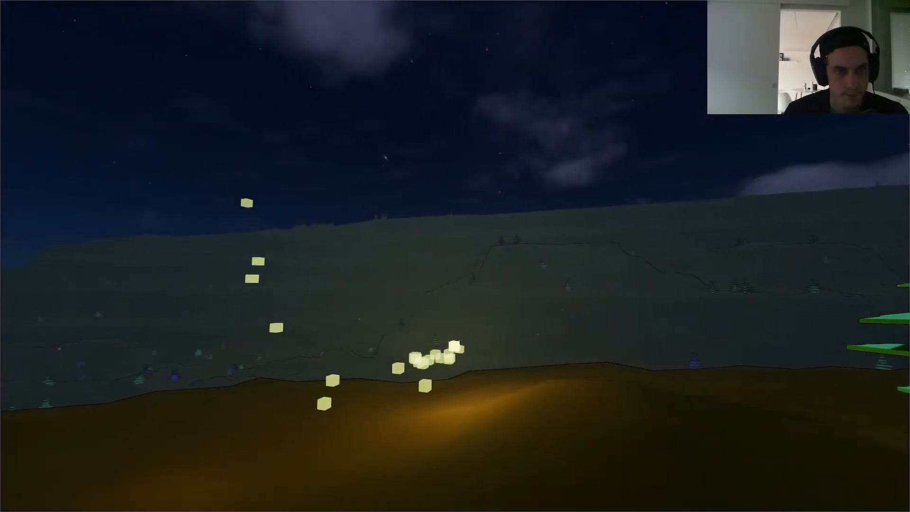
key("w")
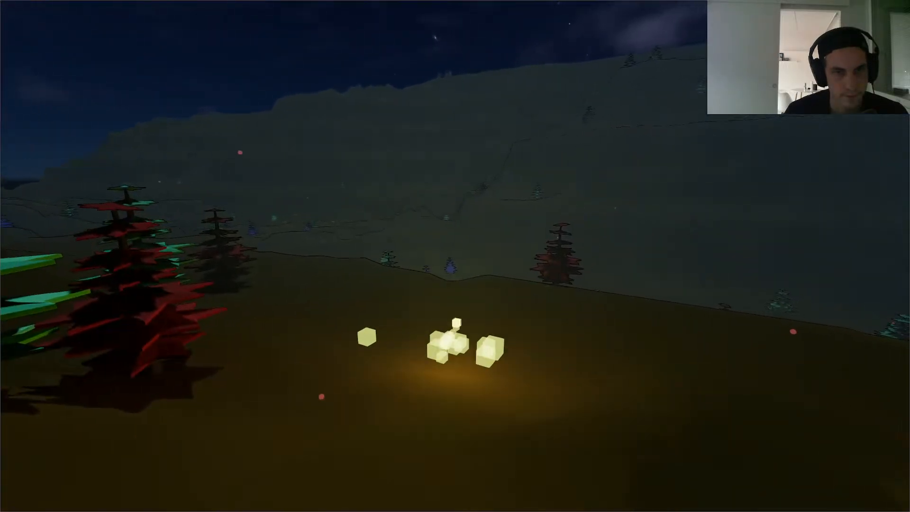
key("w")
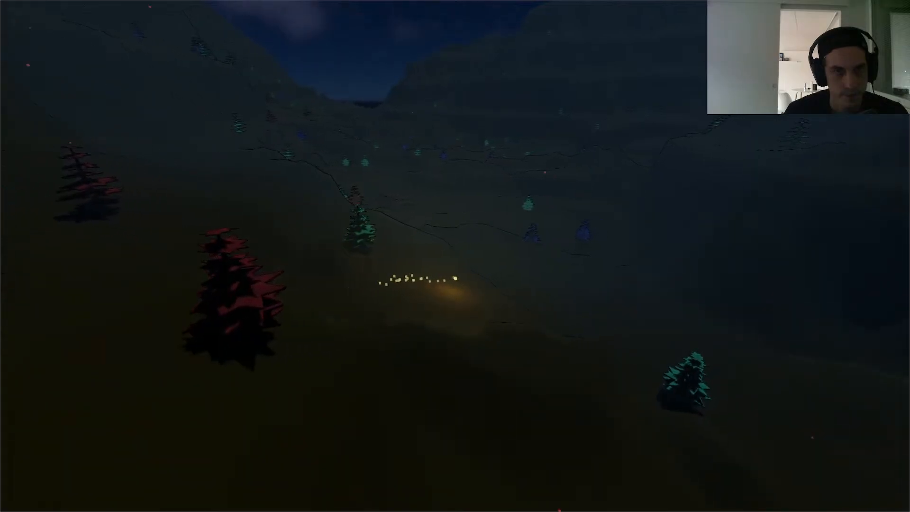
key("w")
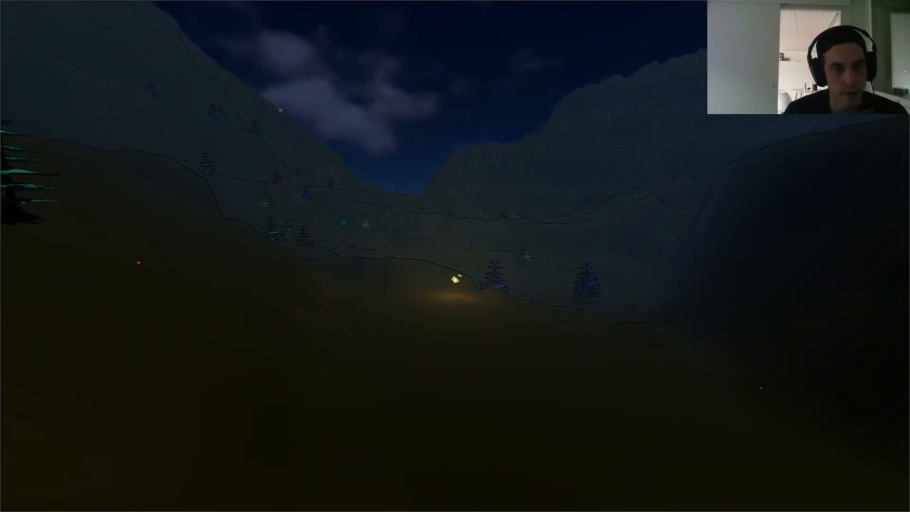
key("F8")
key("ctrl+s")
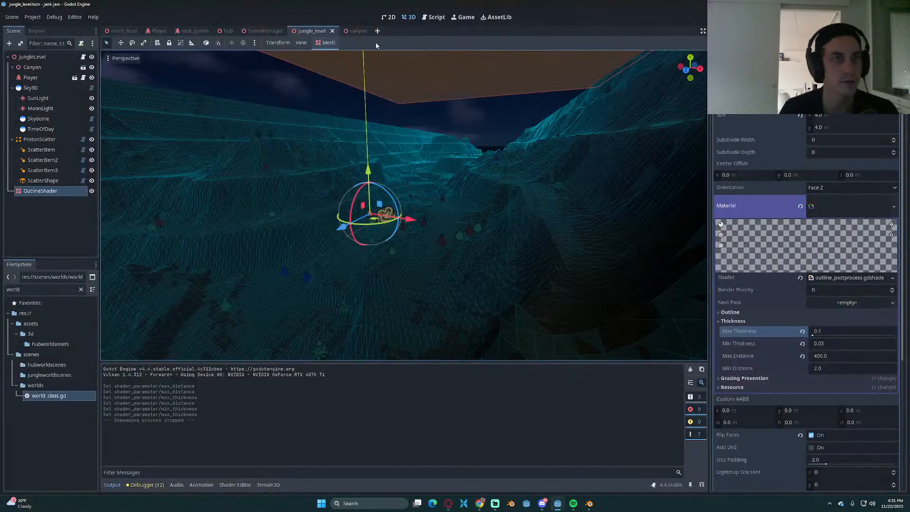
Step: In the canyon scene, set the canyon1 node's scale to 500 on all axes and save the scene
key("ctrl+Tab")
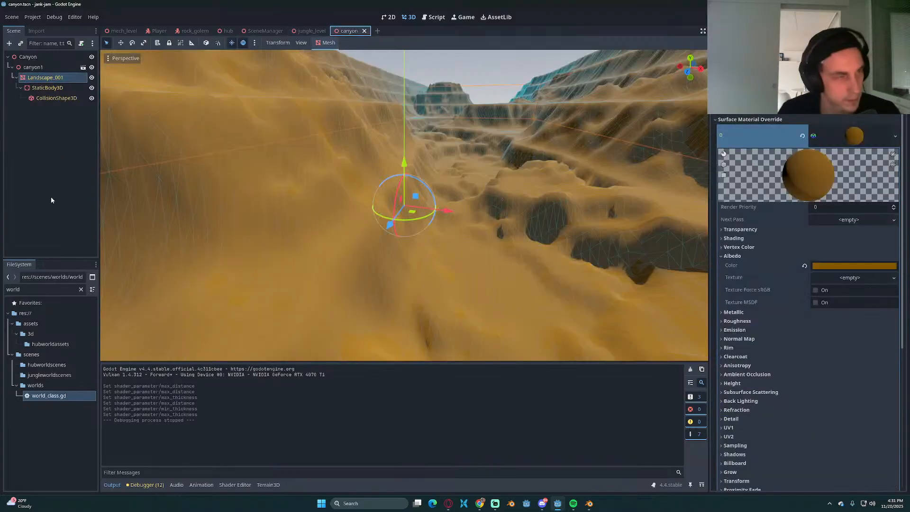
left_click(44, 69)
left_click(46, 80)
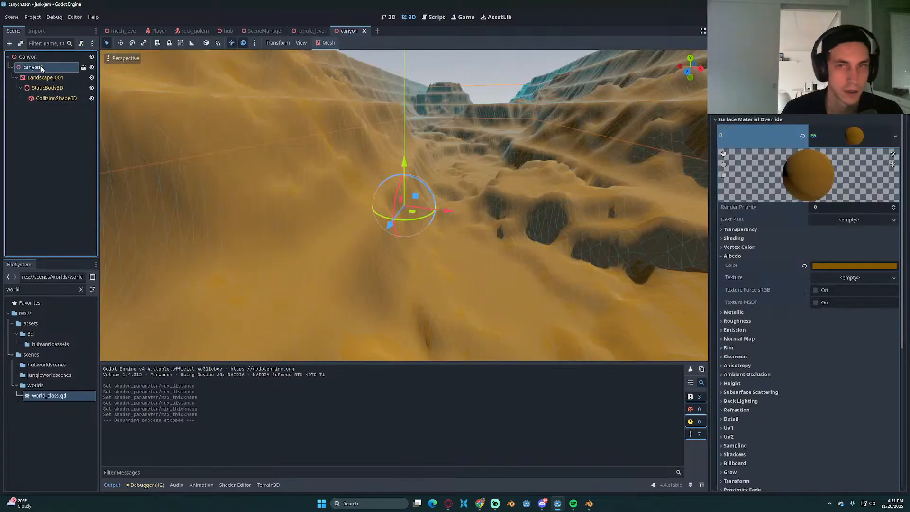
left_click(41, 68)
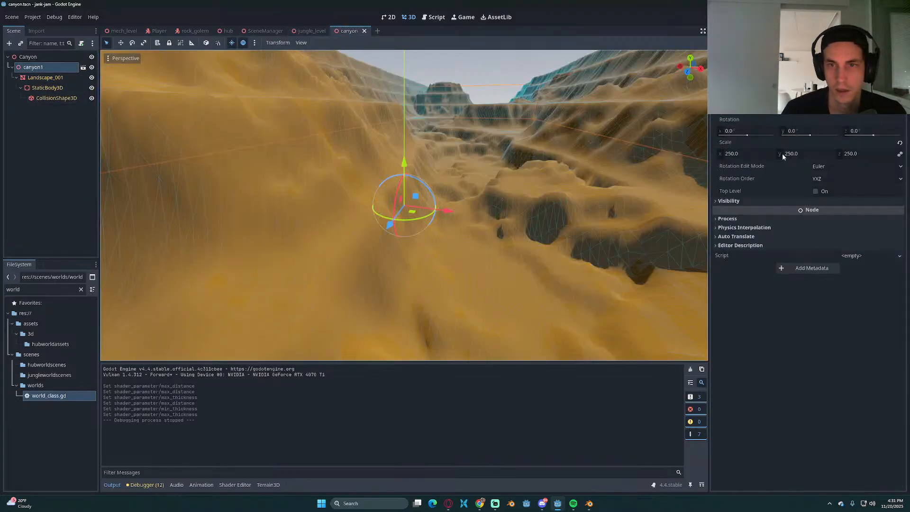
left_click(755, 154)
type("500")
key("Return")
key("ctrl+s")
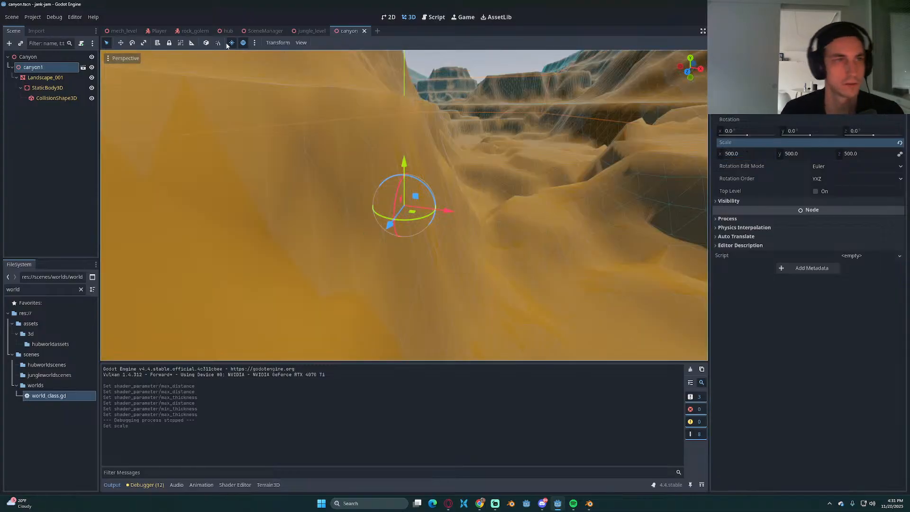
Step: Return to the jungle_level scene, save it and inspect the enlarged canyon against the tree scatter area
left_click(304, 32)
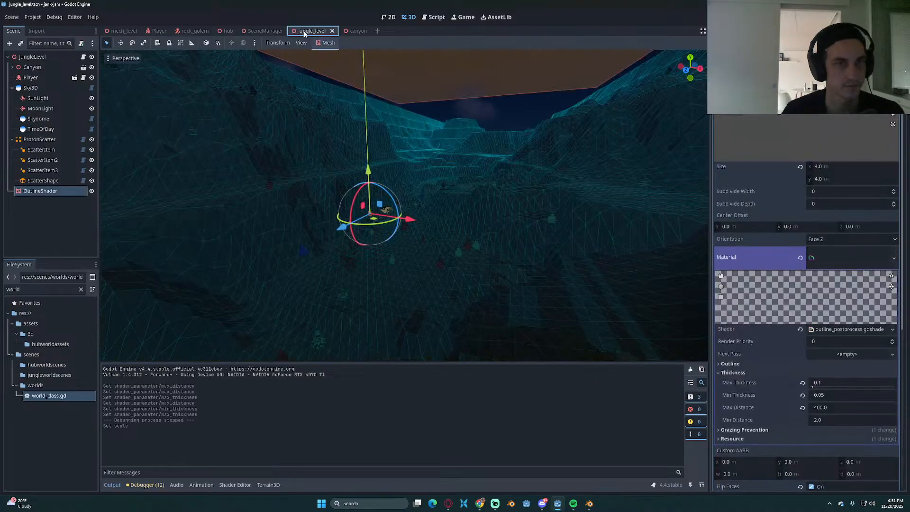
scroll(488, 186, "down", 8)
middle_click_drag(488, 187, 452, 179)
key("ctrl+s")
scroll(398, 202, "up", 4)
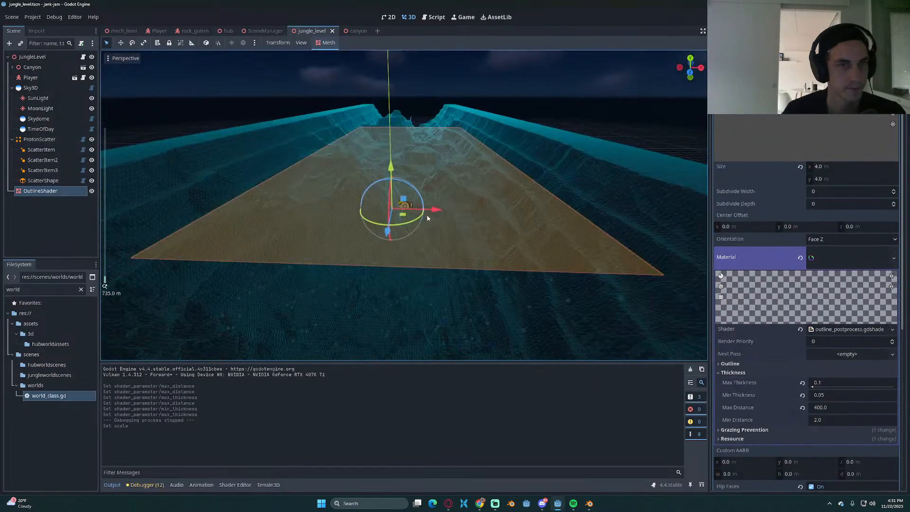
middle_click_drag(423, 209, 411, 214)
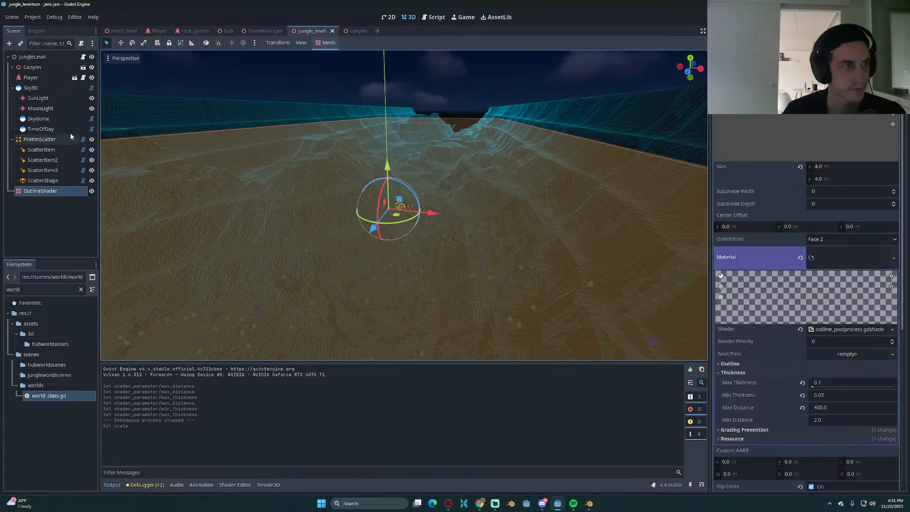
Step: Reposition the Player sideways and along the enlarged canyon, raise it above the canyon floor, and save the jungle level
left_click(32, 77)
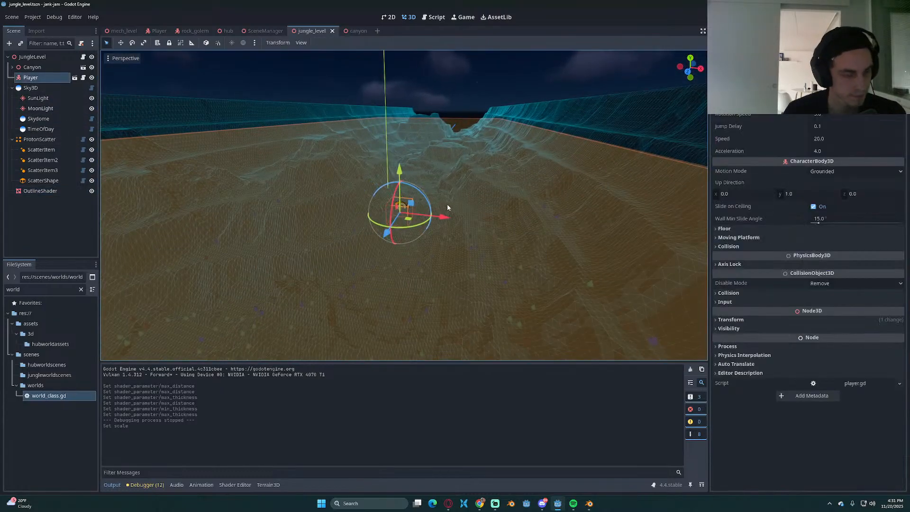
scroll(448, 208, "up", 5)
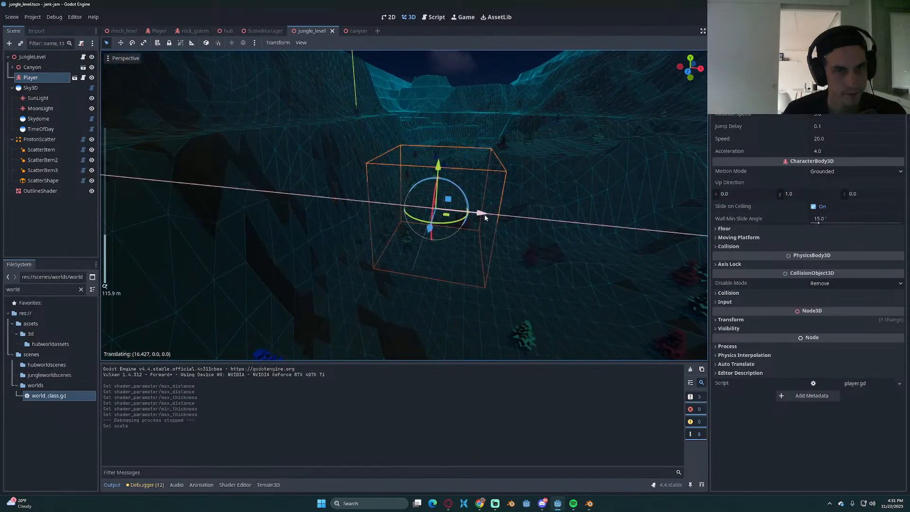
scroll(469, 279, "up", 5)
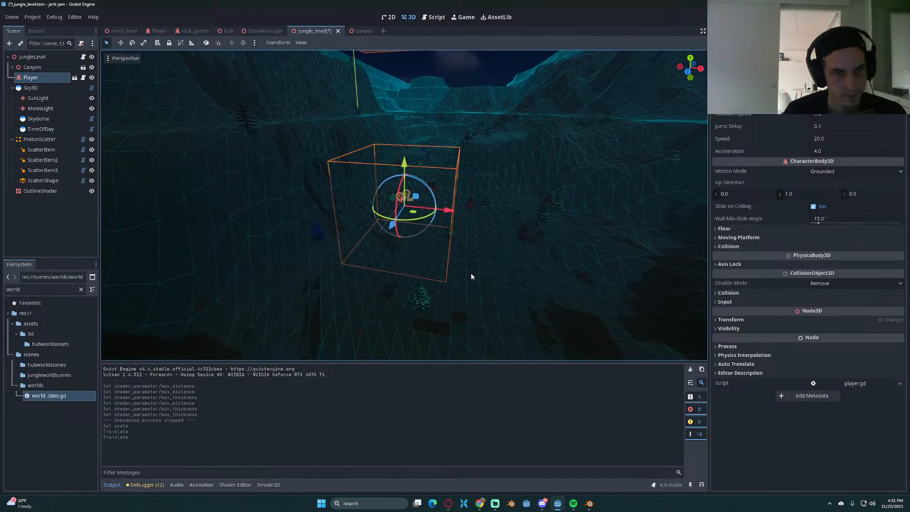
left_click_drag(448, 260, 584, 227)
middle_click_drag(584, 228, 496, 212)
left_click_drag(410, 184, 411, 89)
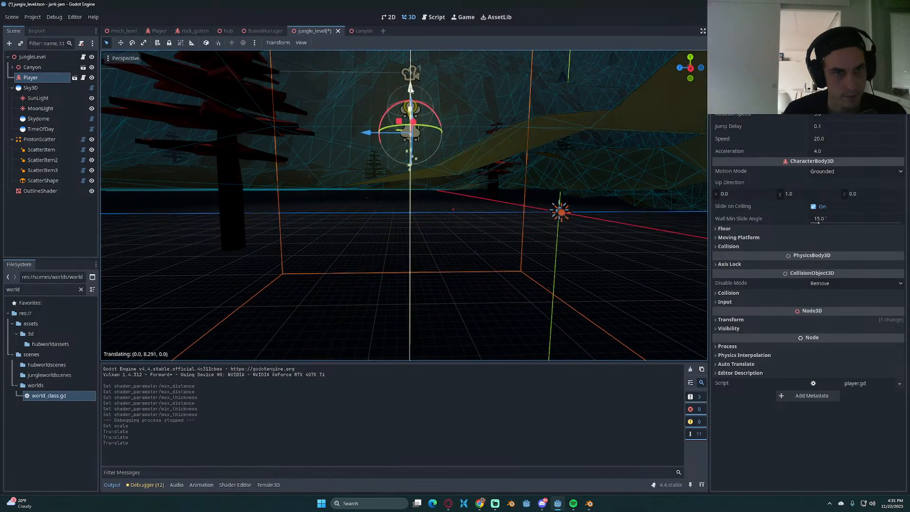
left_click_drag(370, 130, 168, 128)
key("f")
middle_click_drag(327, 213, 468, 246)
key("ctrl+s")
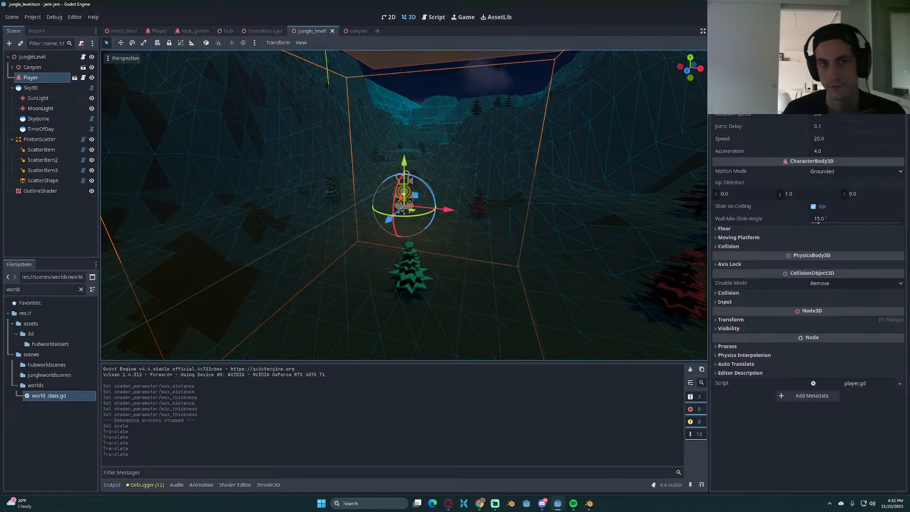
Step: Run the game, start playing from the hub, walk to the light beam portal and teleport to NatureWorld
key("F6")
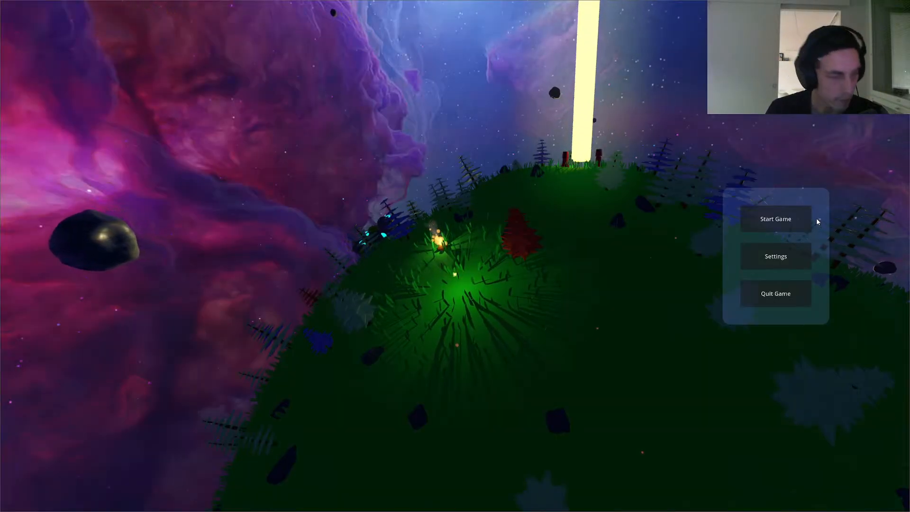
left_click(804, 218)
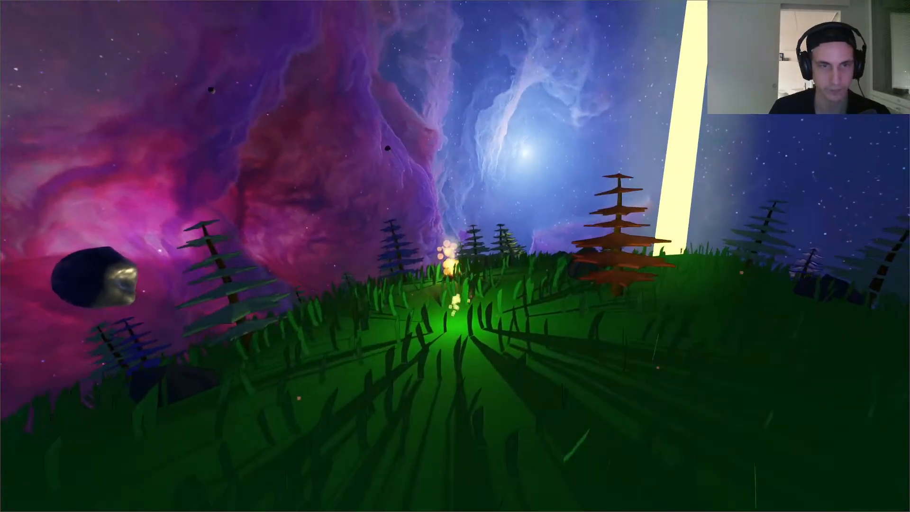
key("w")
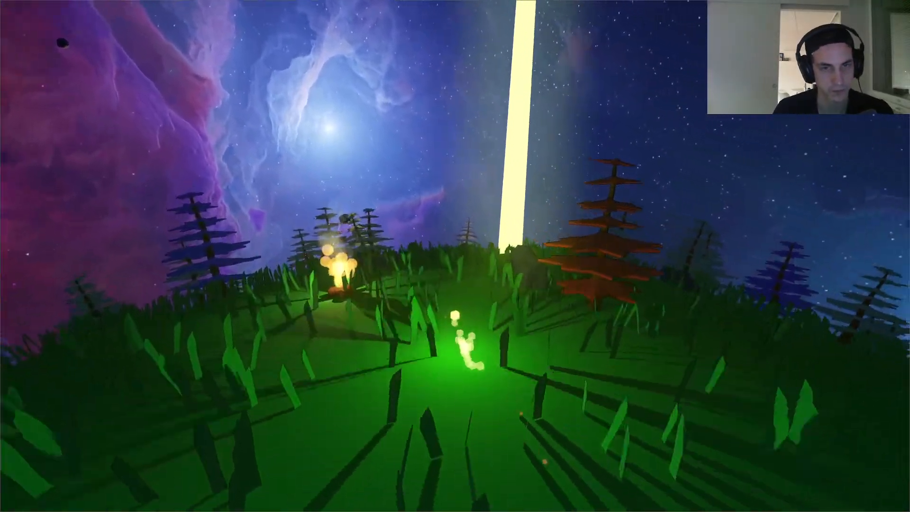
key("w")
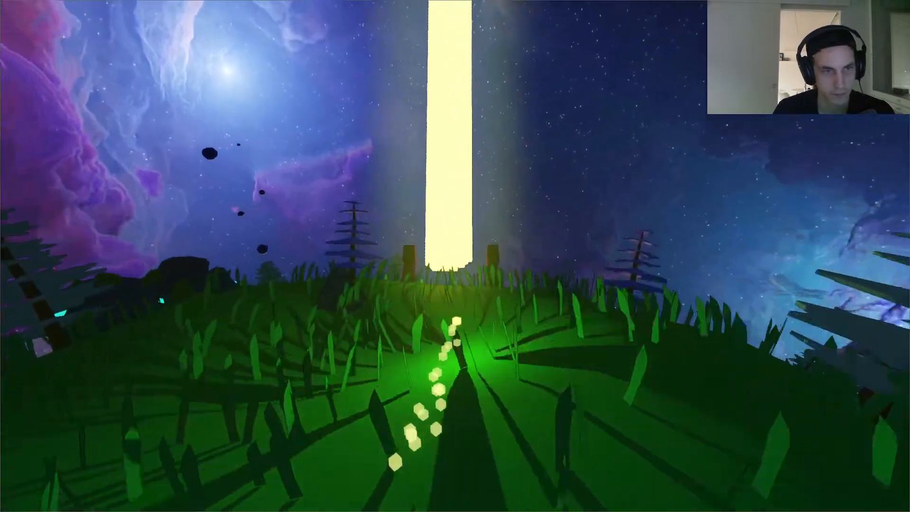
key("w")
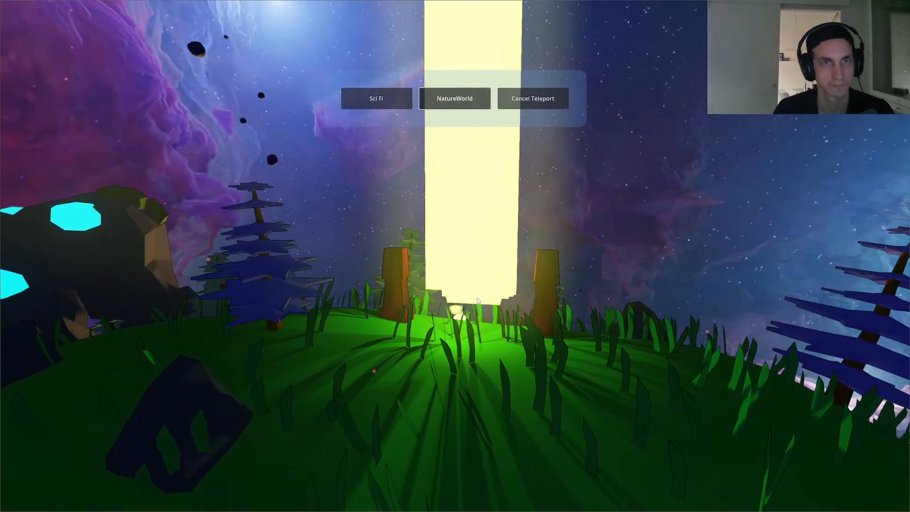
left_click(454, 99)
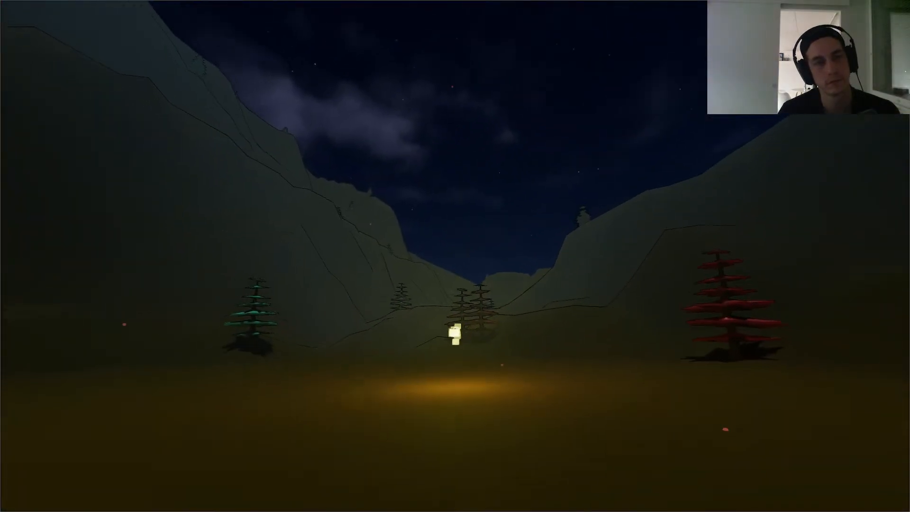
Step: Move and jump through the enlarged canyon in-game to examine its scale, tree spacing, fog and outlines
key("w")
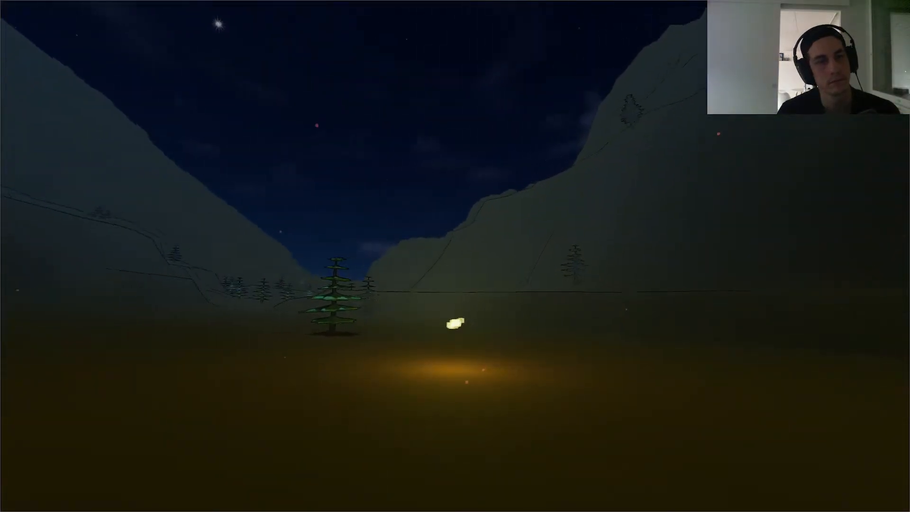
key("a")
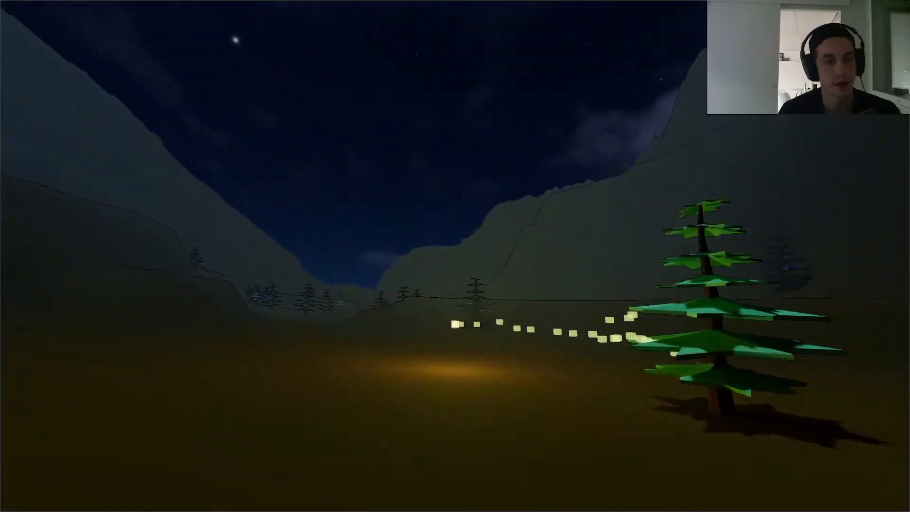
key("a")
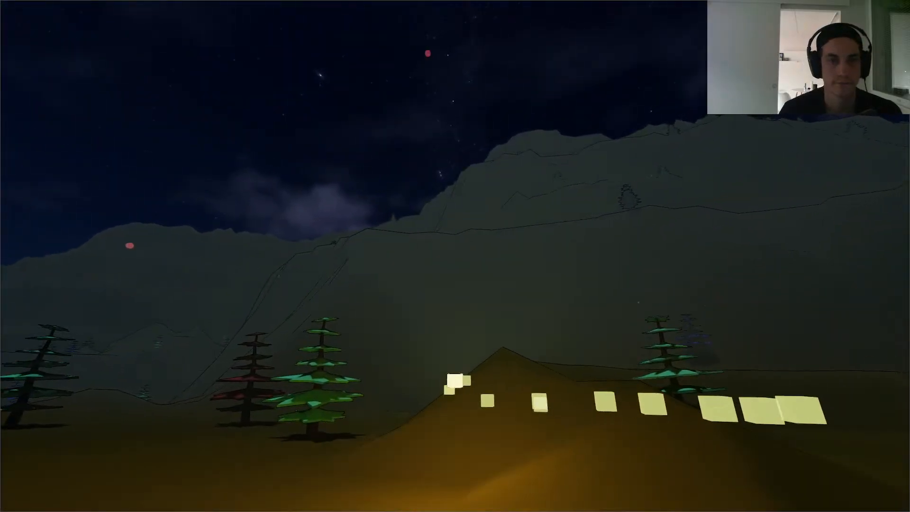
key("d")
key("w")
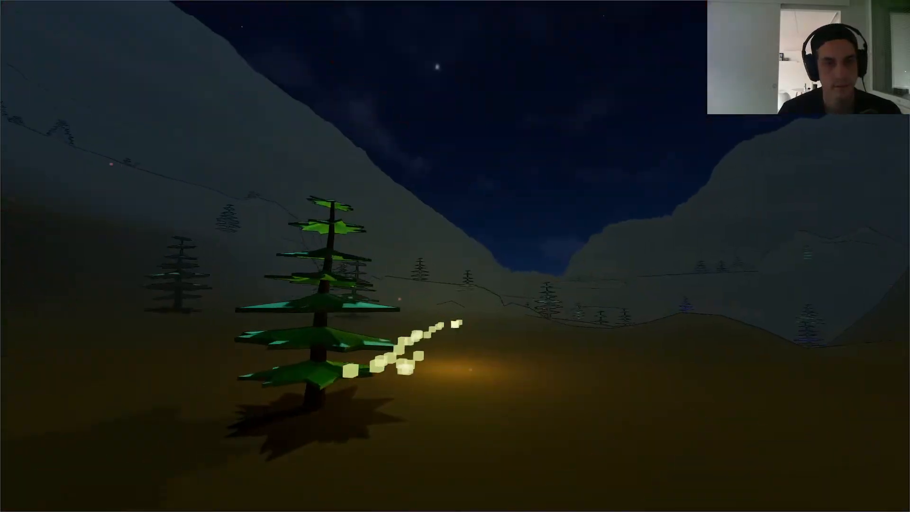
key("w")
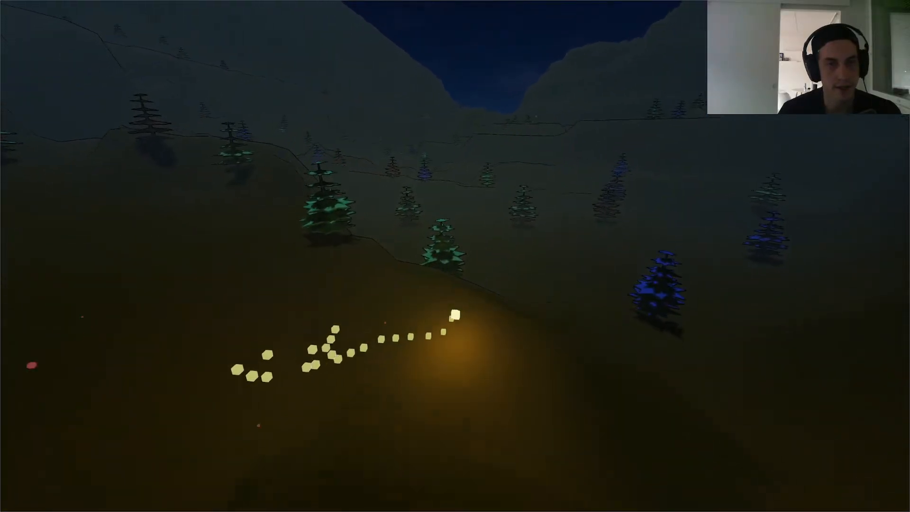
key("space")
key("w")
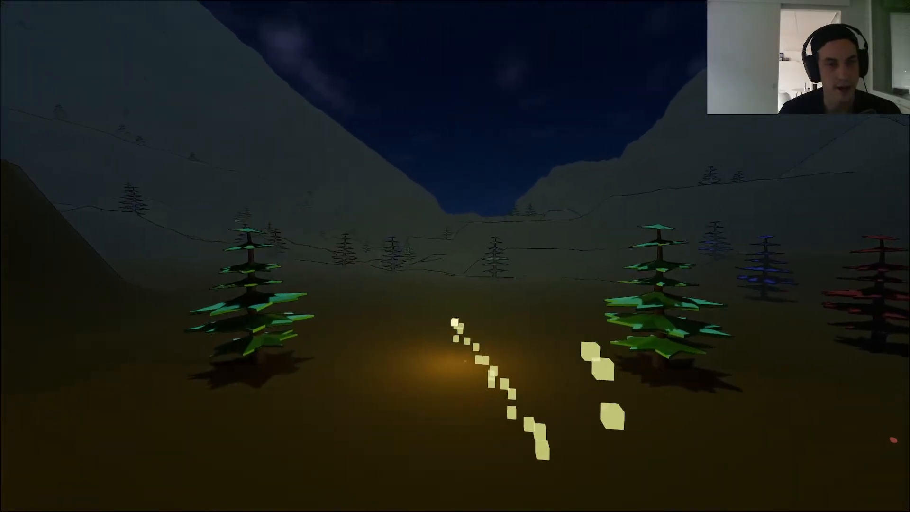
key("space")
key("w")
key("space")
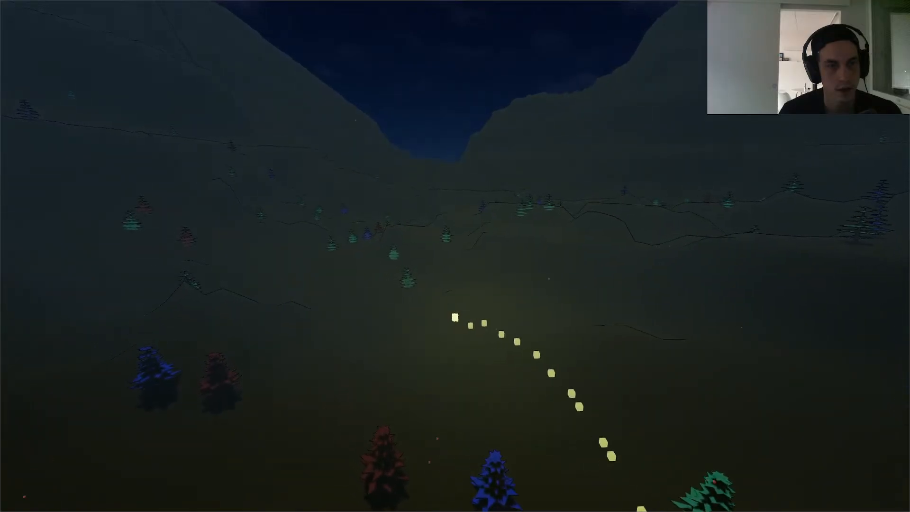
key("w")
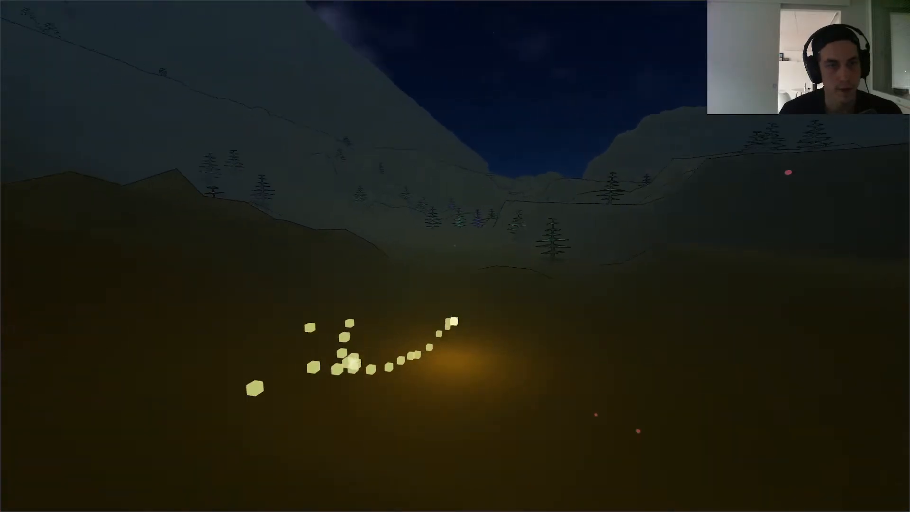
key("space")
key("w")
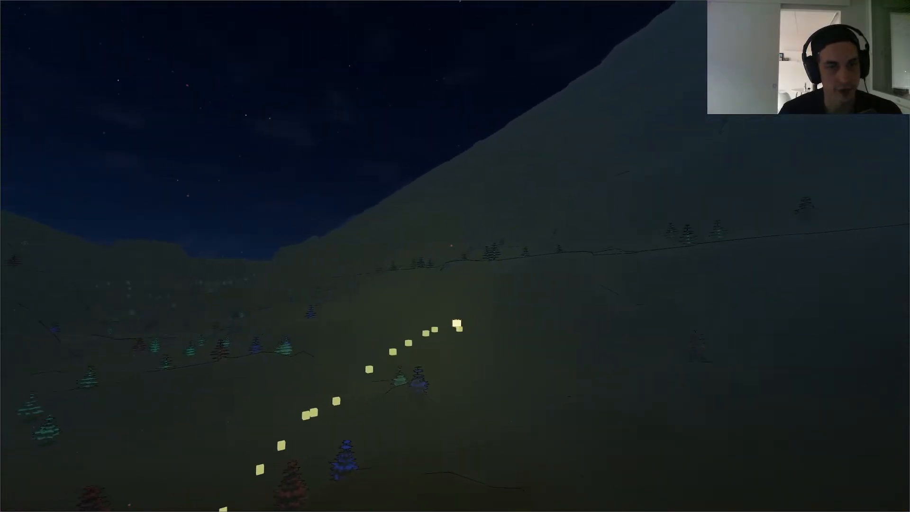
Step: Continue forward and jump over the canyon slopes to inspect the player's cube particle trail in the NatureWorld level
key("w")
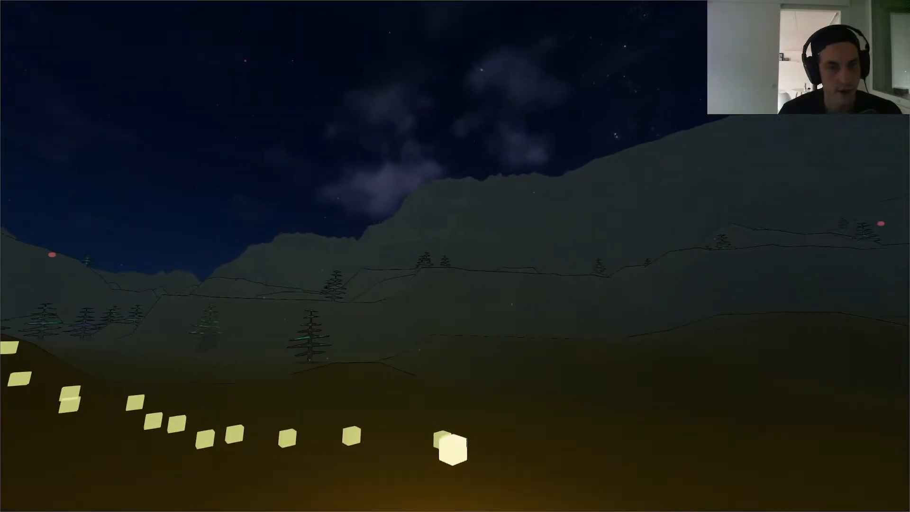
key("w")
key("space")
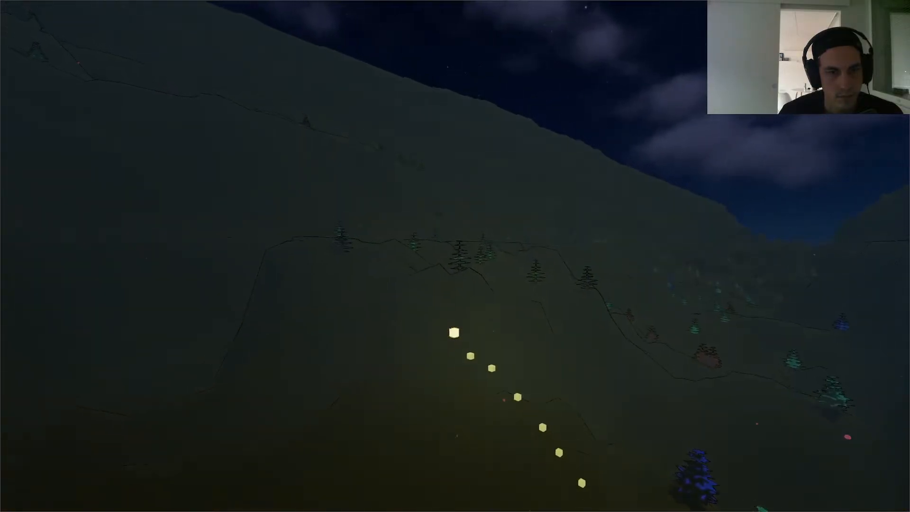
Step: Switch to the Godot editor, bring up the Player scene and select its Character particles node
key("alt+Tab")
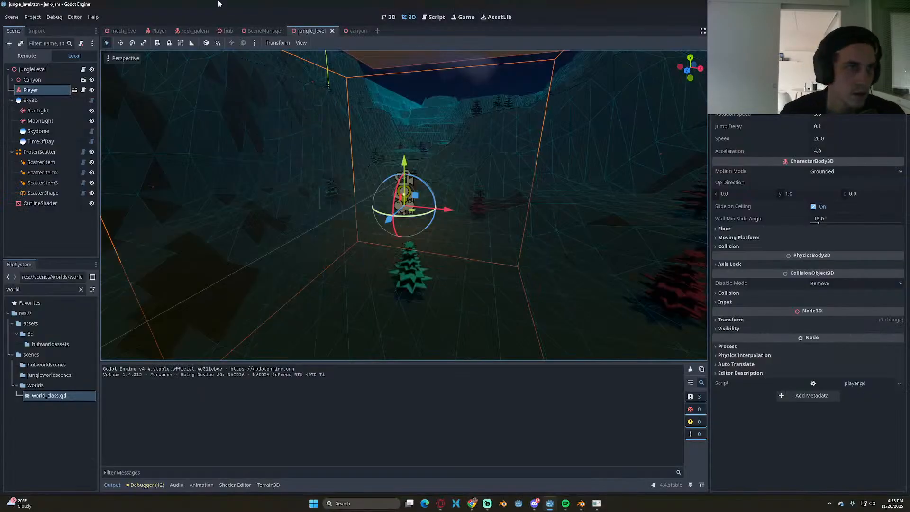
left_click(159, 31)
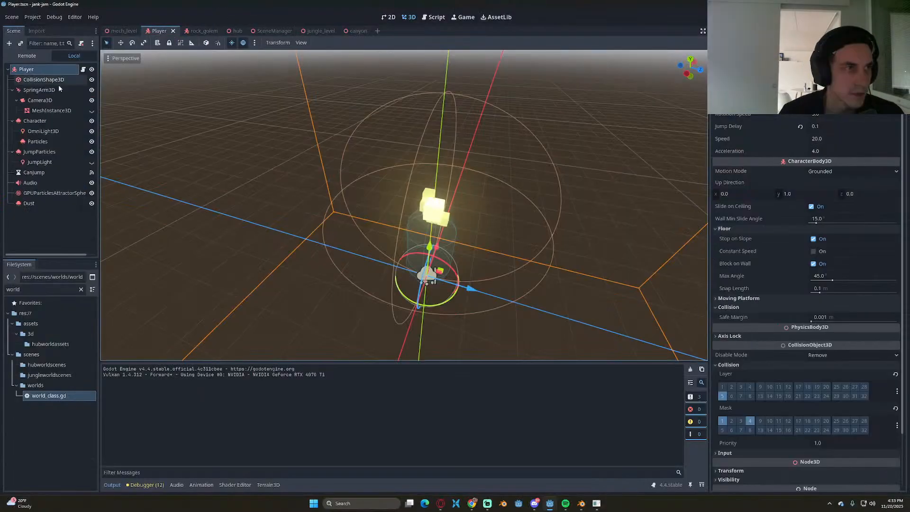
left_click(38, 152)
left_click(46, 120)
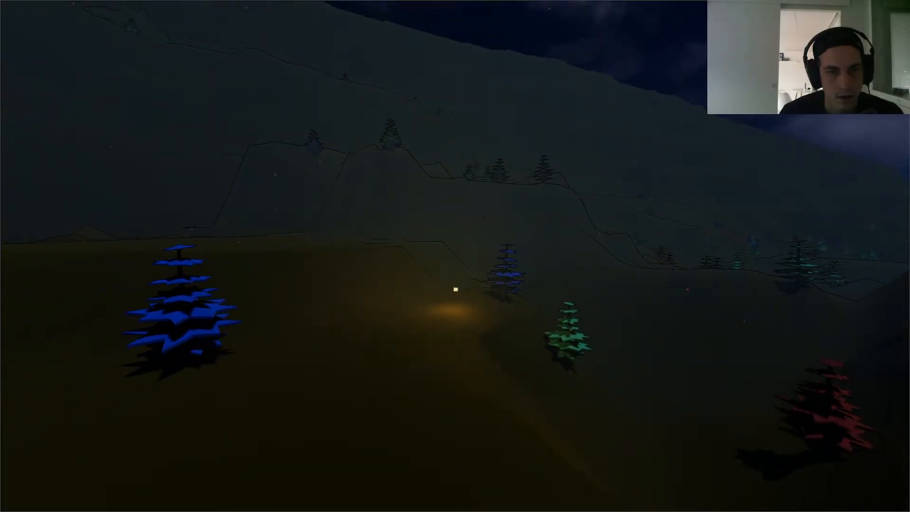
Step: Jump and travel along the canyon in the running game to check the player's light and particles among the trees
key("space")
key("space")
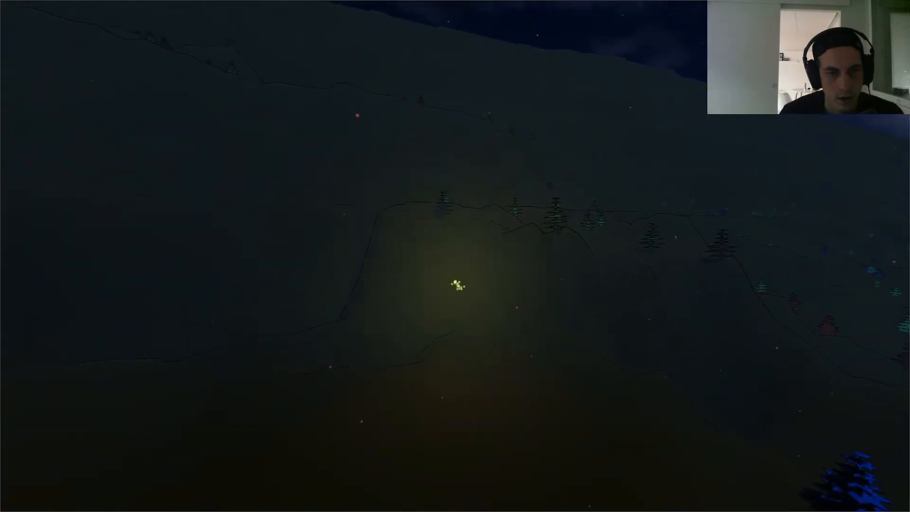
key("space")
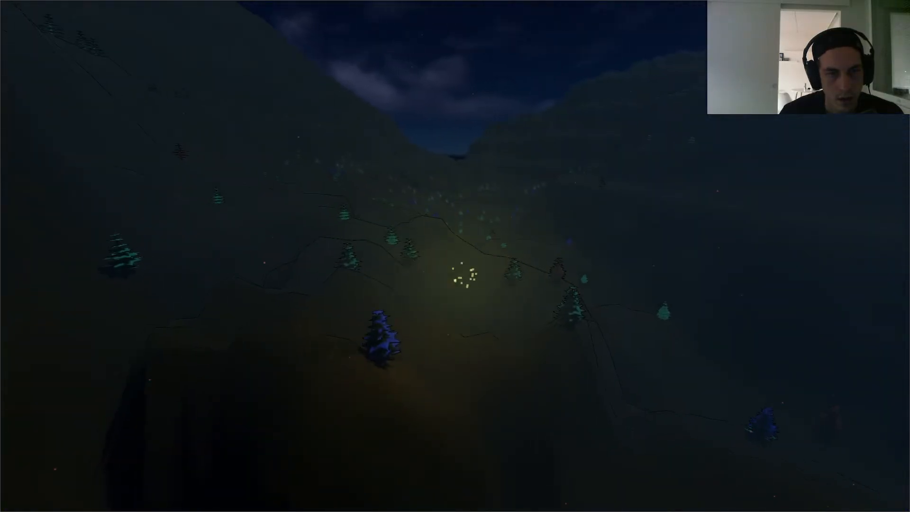
key("w")
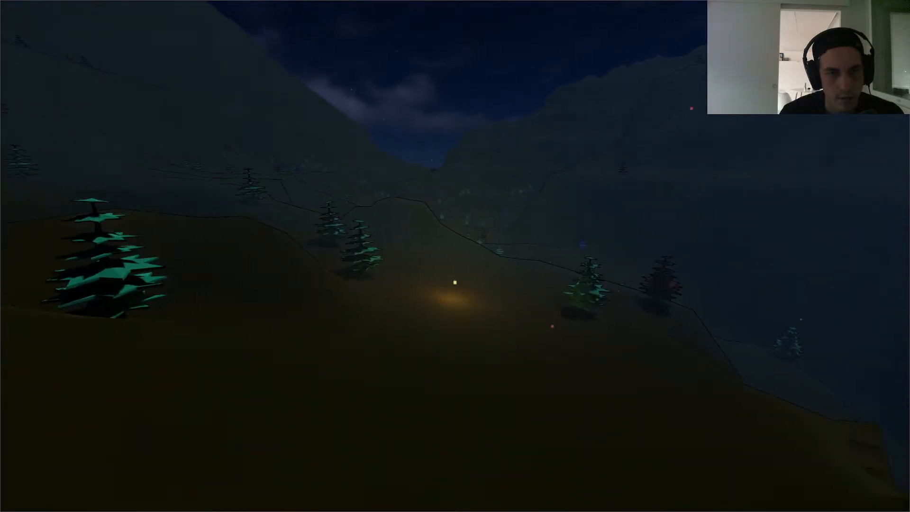
key("w")
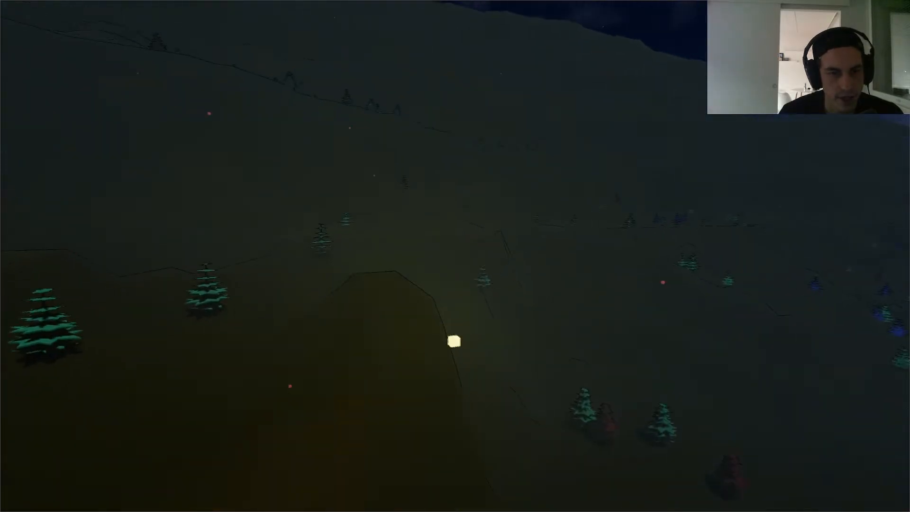
key("space")
key("w")
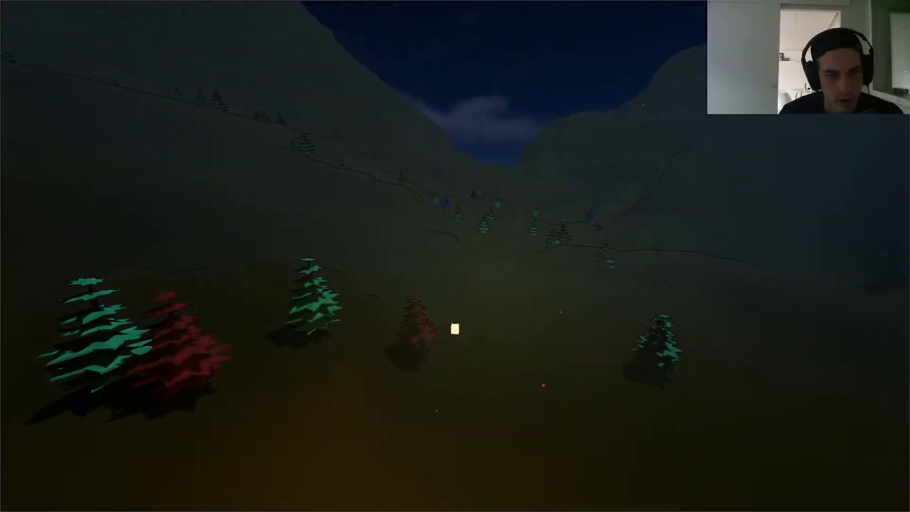
key("w")
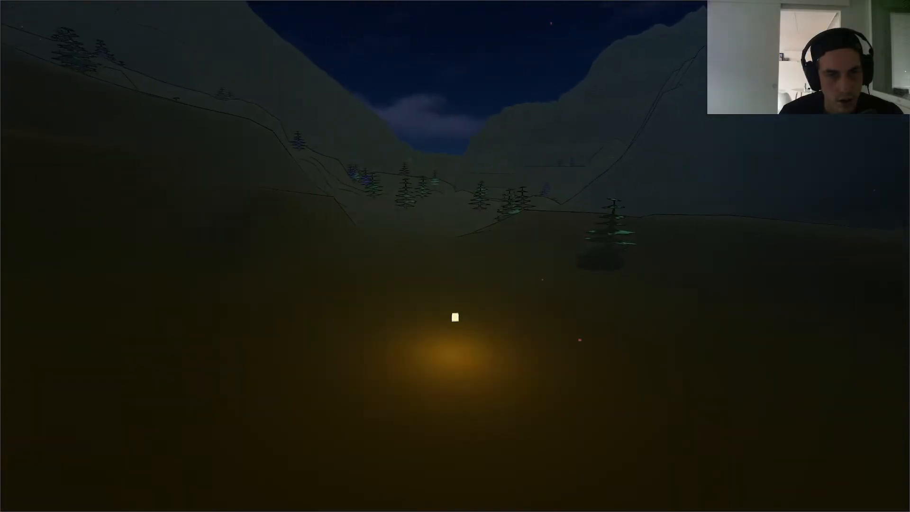
key("w")
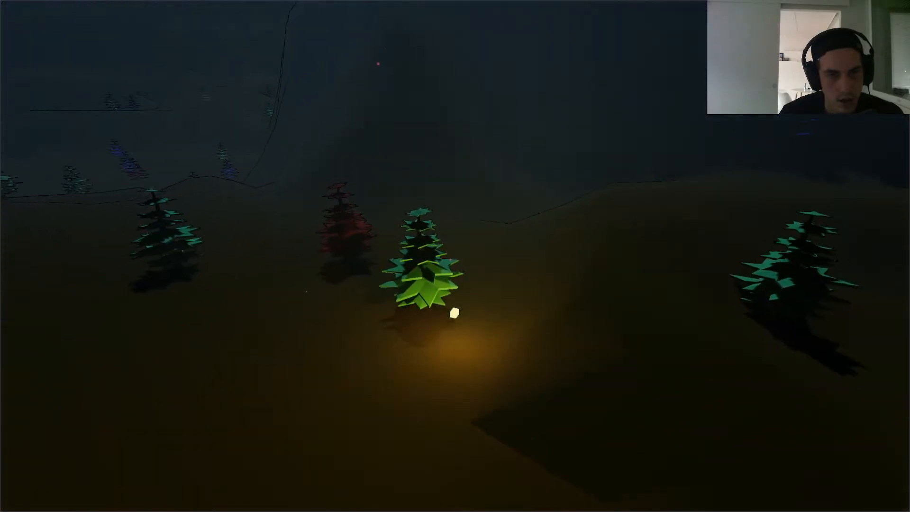
key("w")
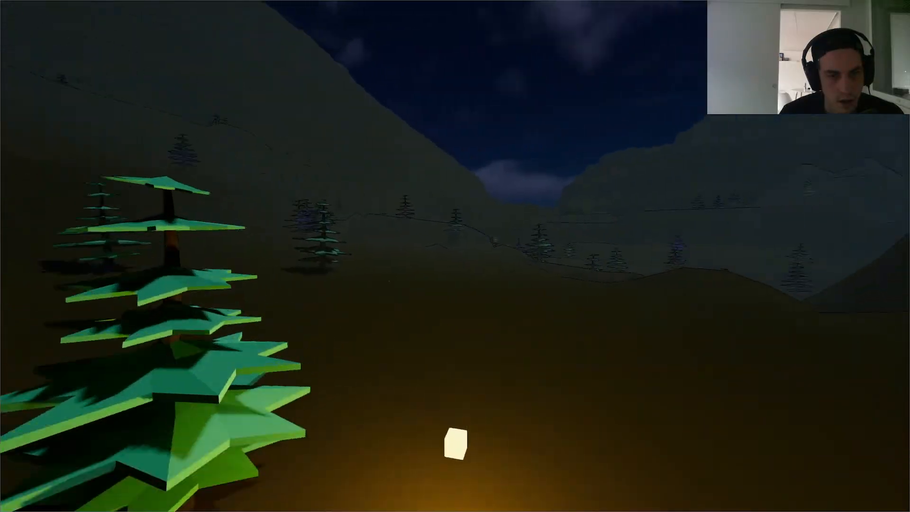
Step: Jump repeatedly while moving forward and backward in the valley to examine the jump particle bursts
key("w")
key("space")
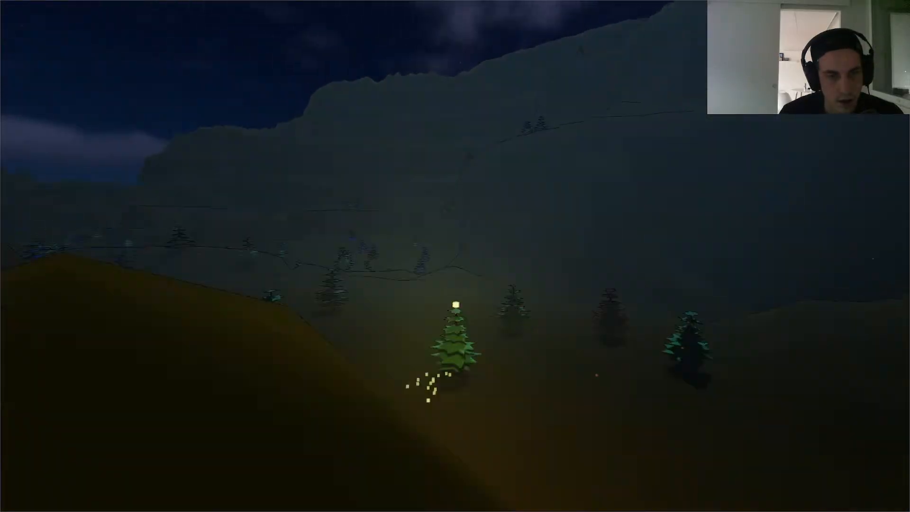
key("space")
key("s")
key("space")
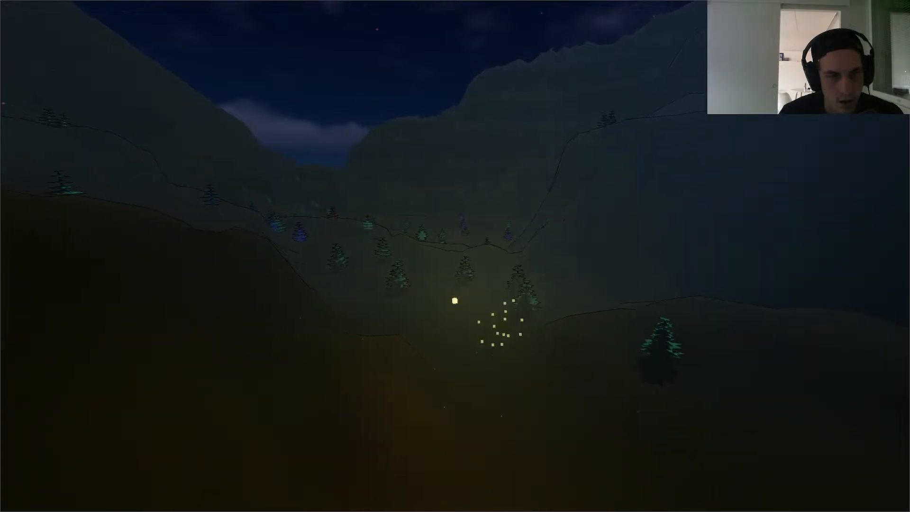
key("space")
key("s")
key("space")
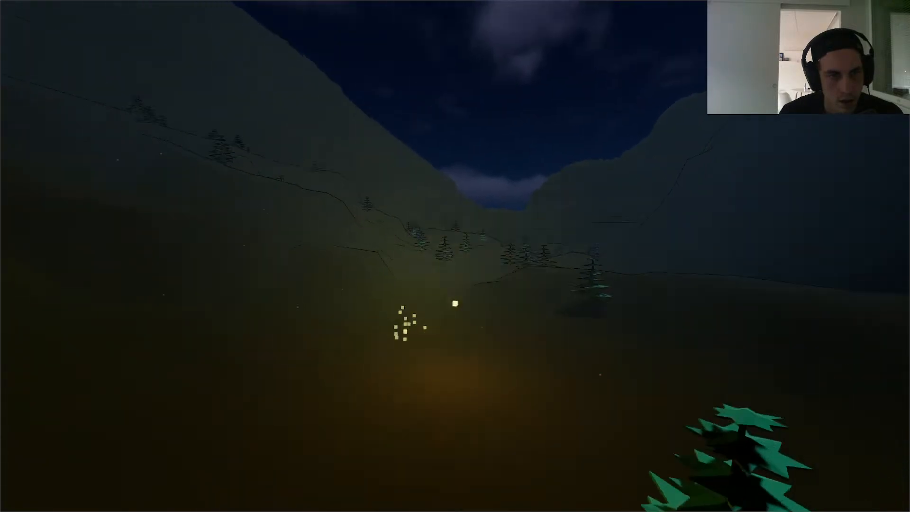
key("space")
key("s")
key("space")
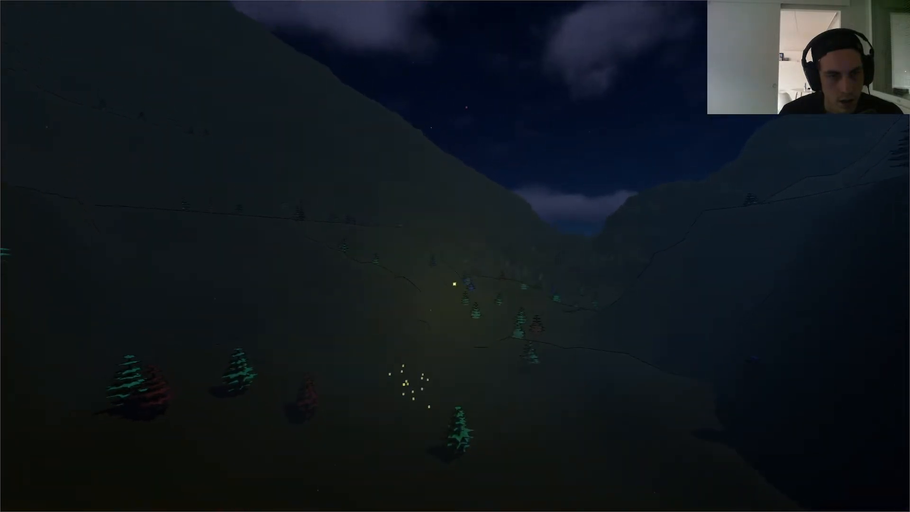
key("space")
Step: Pause and quit the running game, and save the Player scene in the editor
key("Escape")
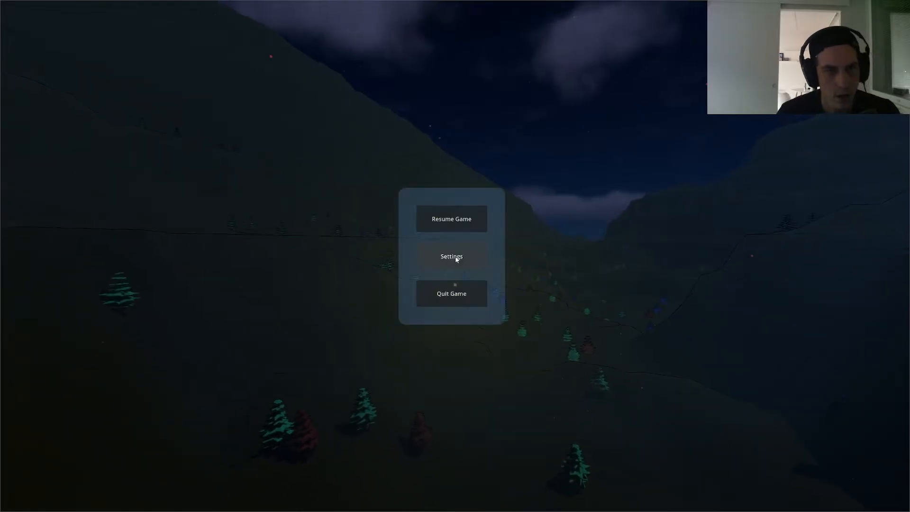
left_click(451, 220)
key("Escape")
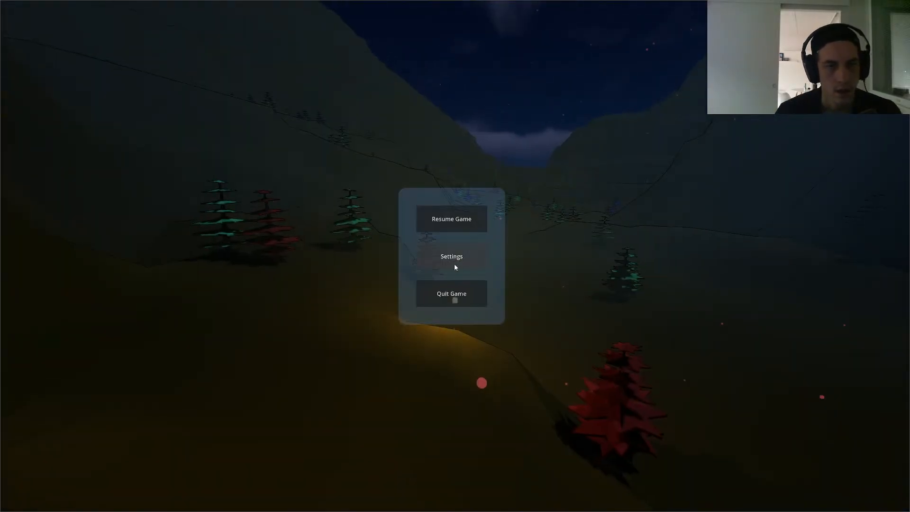
left_click(451, 294)
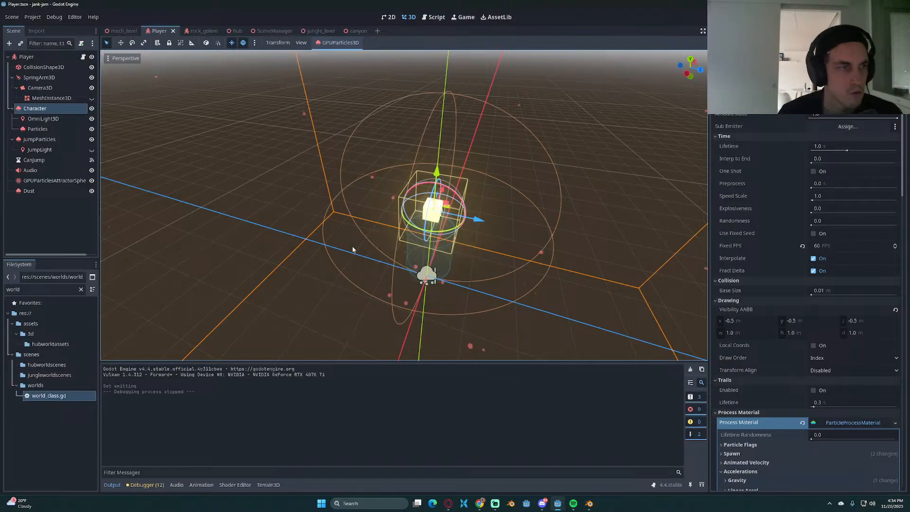
key("ctrl+s")
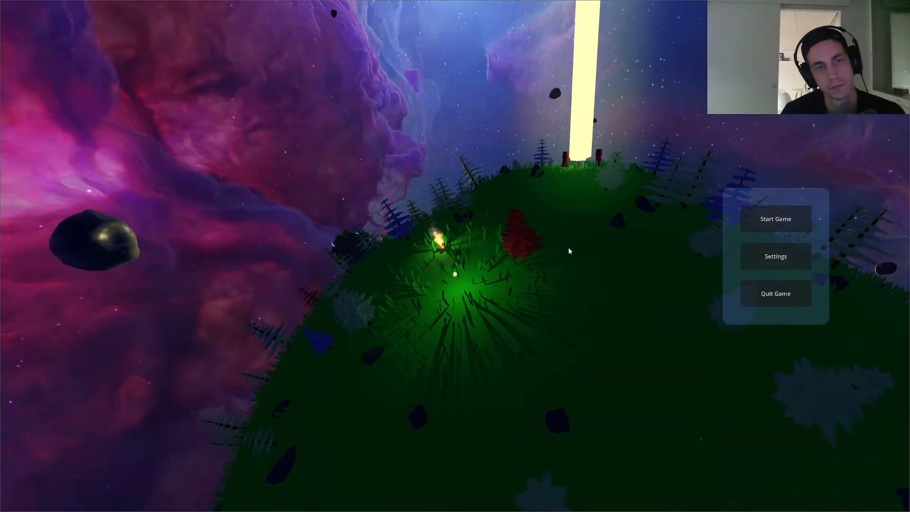
Step: Start the game from the hub menu, move and jump around to check the particle trail, and stop the run
left_click(769, 221)
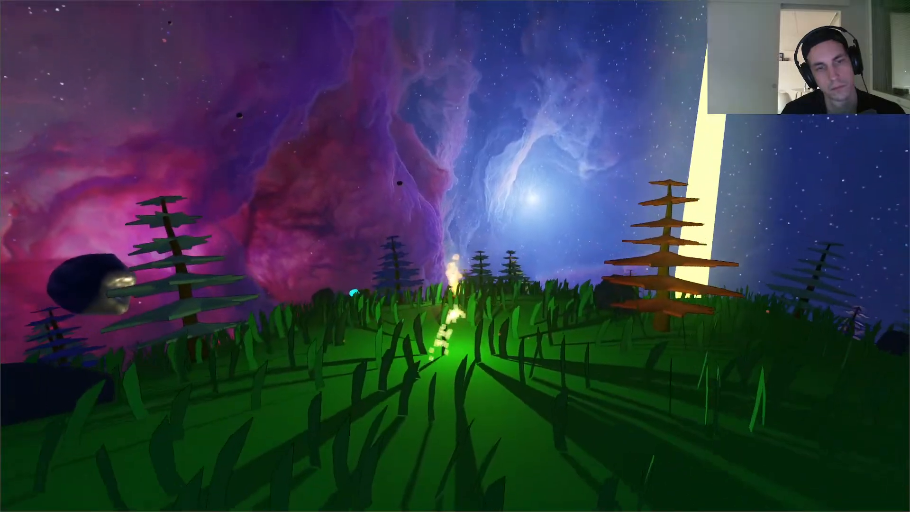
key("d")
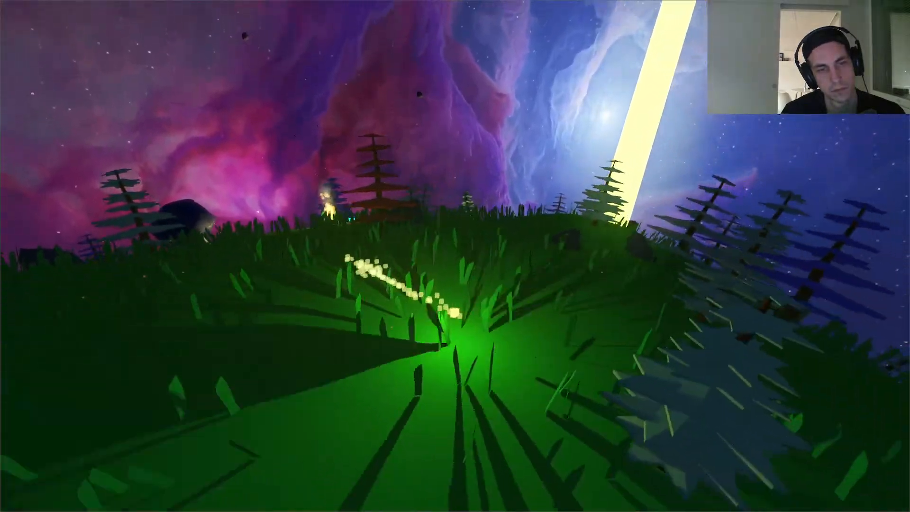
key("a")
key("space")
key("a")
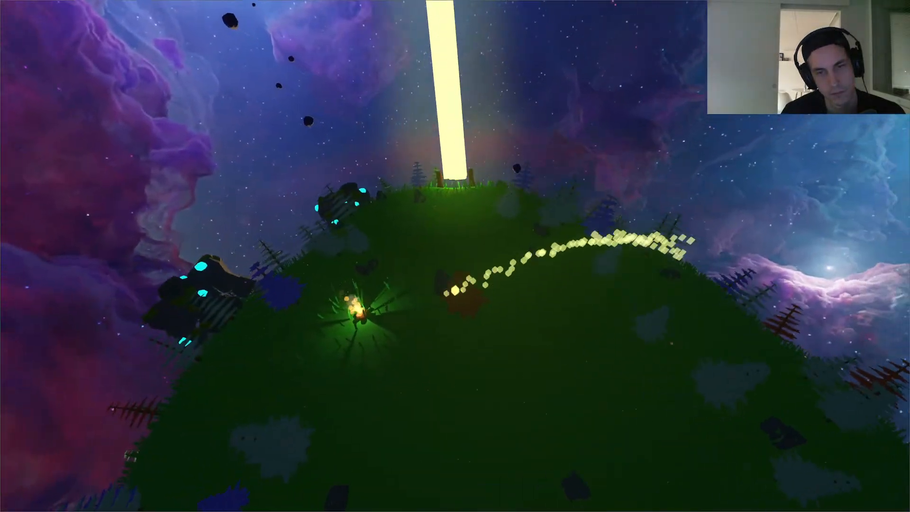
key("space")
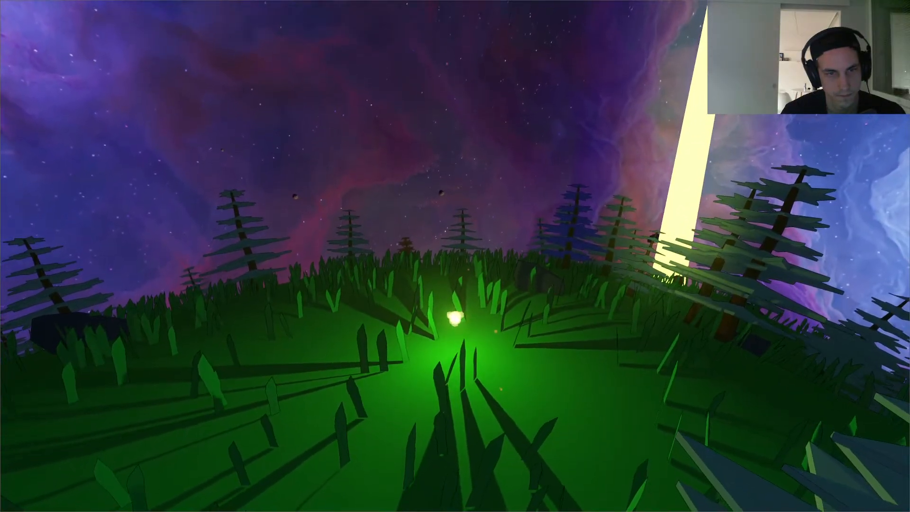
key("F8")
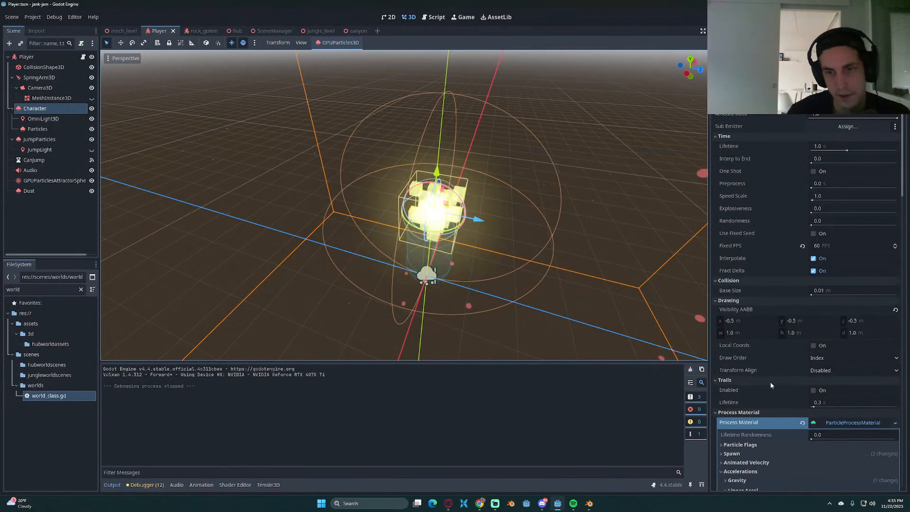
Step: Set the blend mode of the Character particles' draw pass material to Mix and save the Player scene
scroll(773, 394, "down", 5)
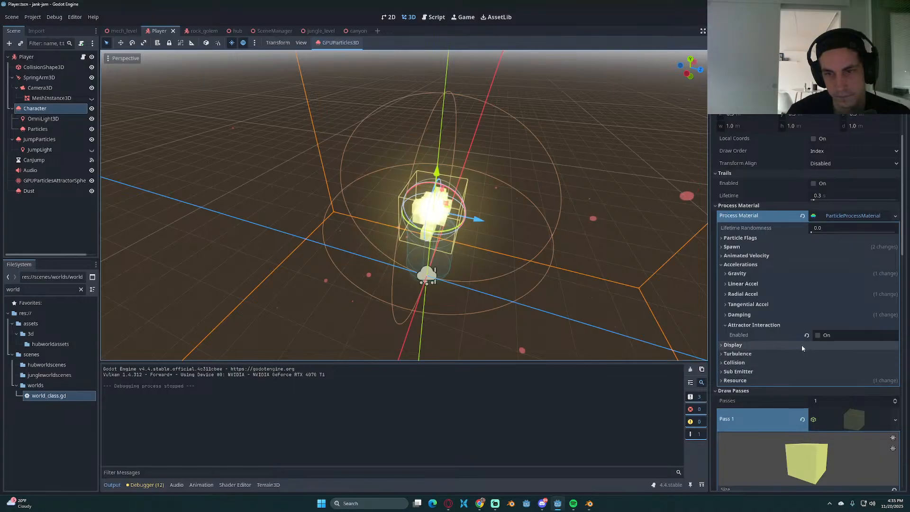
scroll(763, 341, "down", 6)
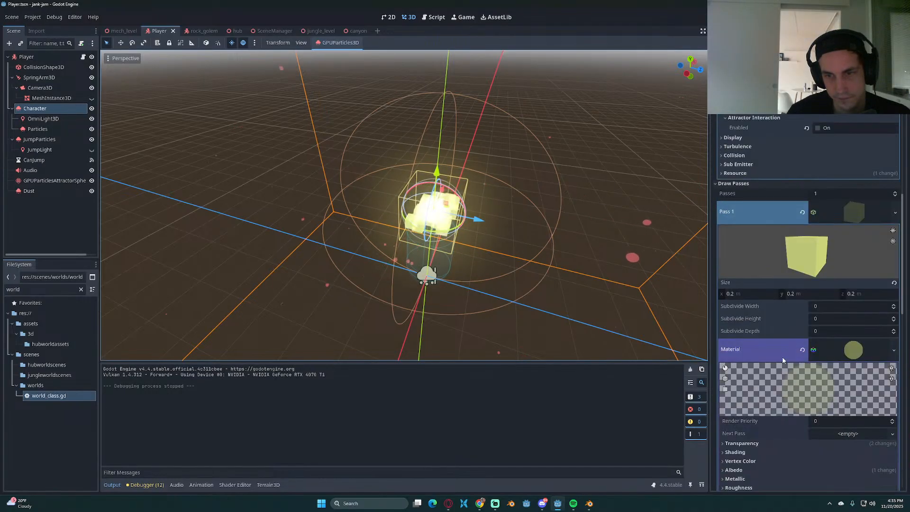
scroll(807, 312, "down", 5)
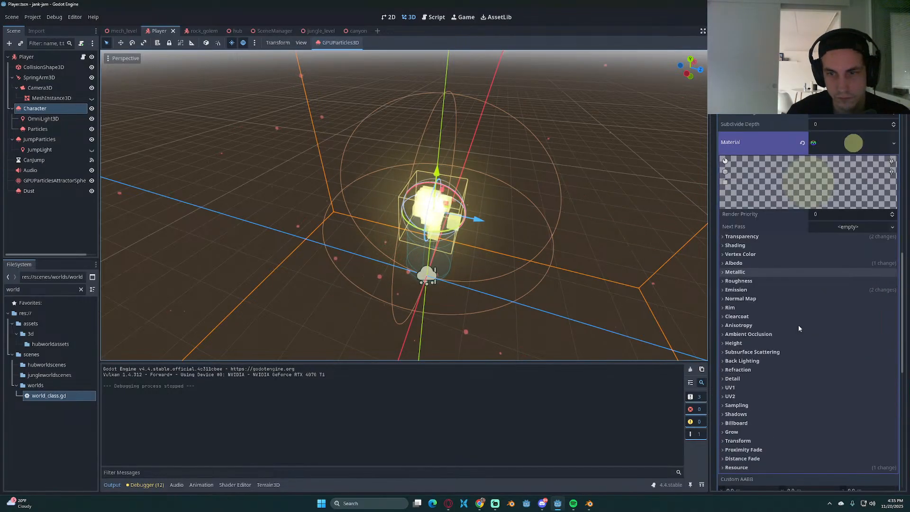
left_click(765, 236)
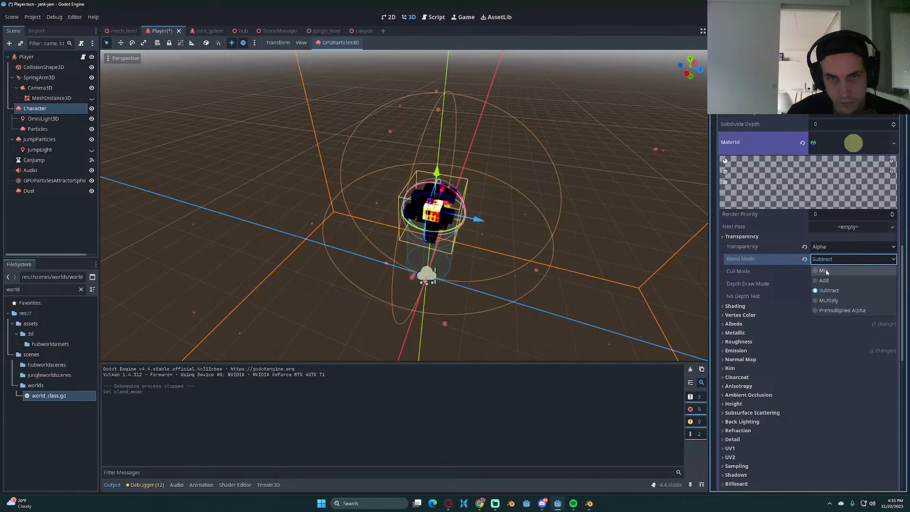
left_click(826, 271)
key("ctrl+s")
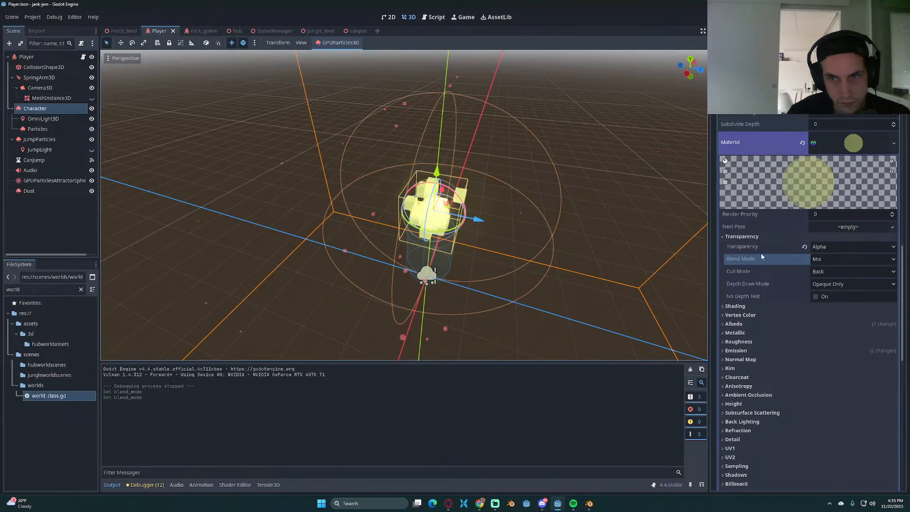
Step: Try Alpha Scissor transparency with the Add blend mode on the Character particle material, saving the scene
left_click(835, 280)
key("ctrl+s")
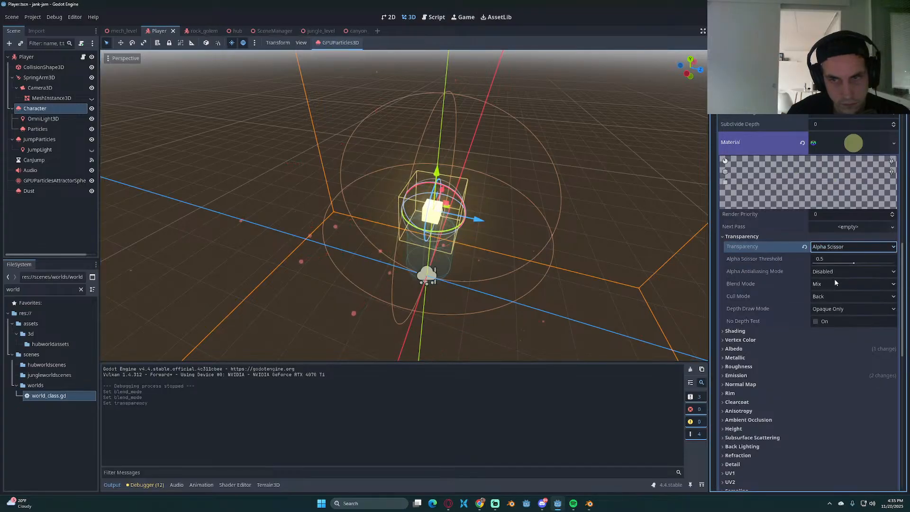
left_click(839, 284)
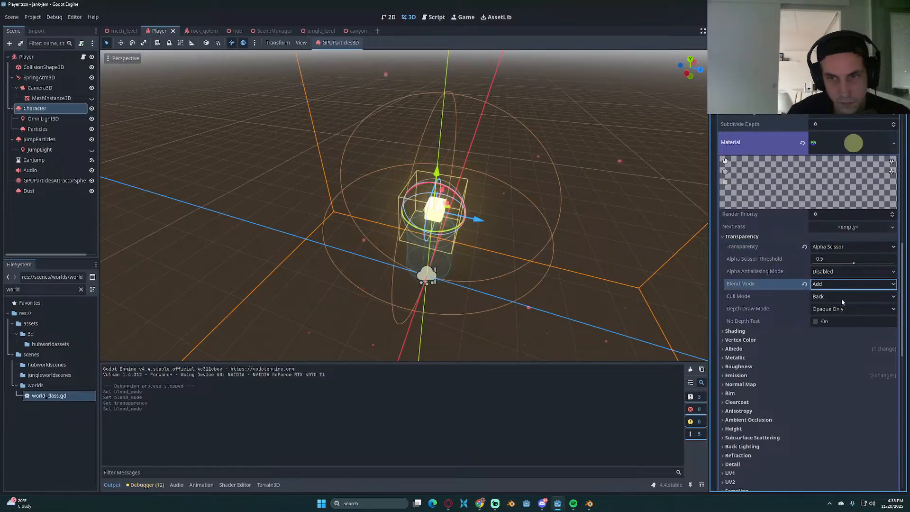
Step: Set the Character particle material's transparency to Alpha Hash and its blend mode to Mix
left_click(835, 272)
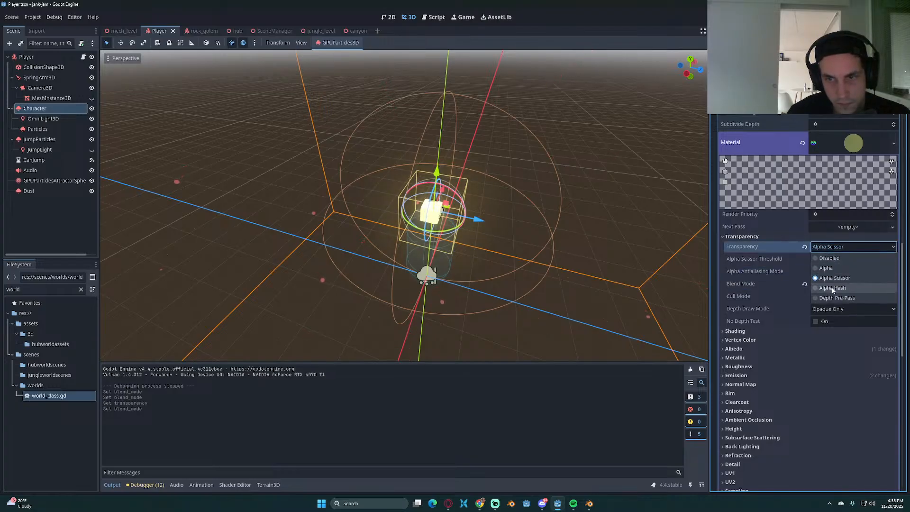
left_click(832, 291)
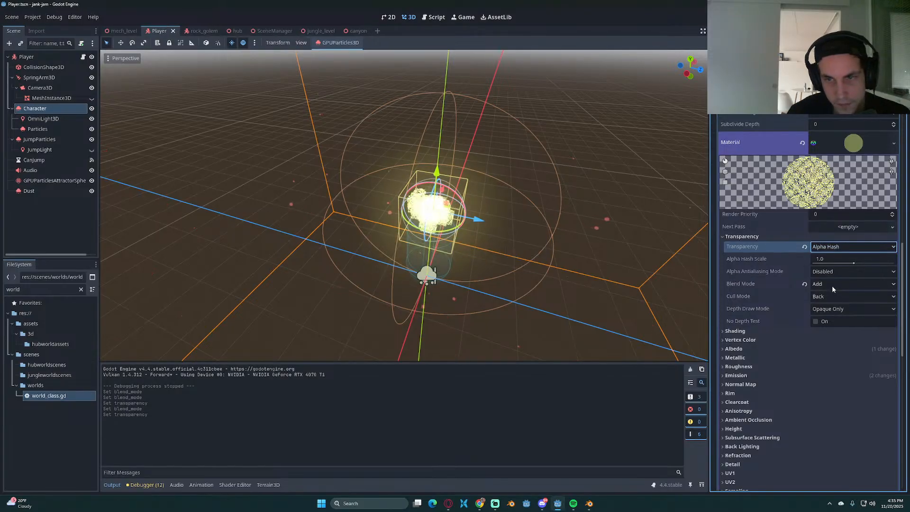
left_click(832, 285)
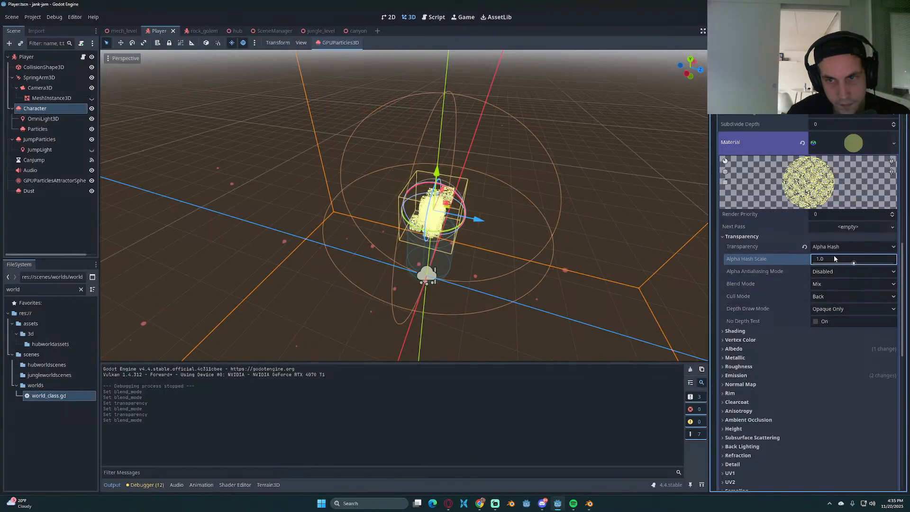
scroll(829, 254, "down", 3)
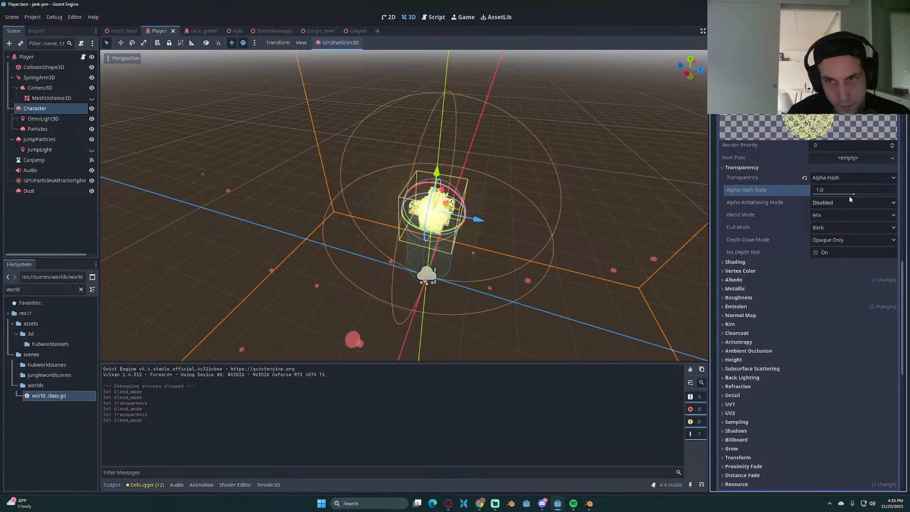